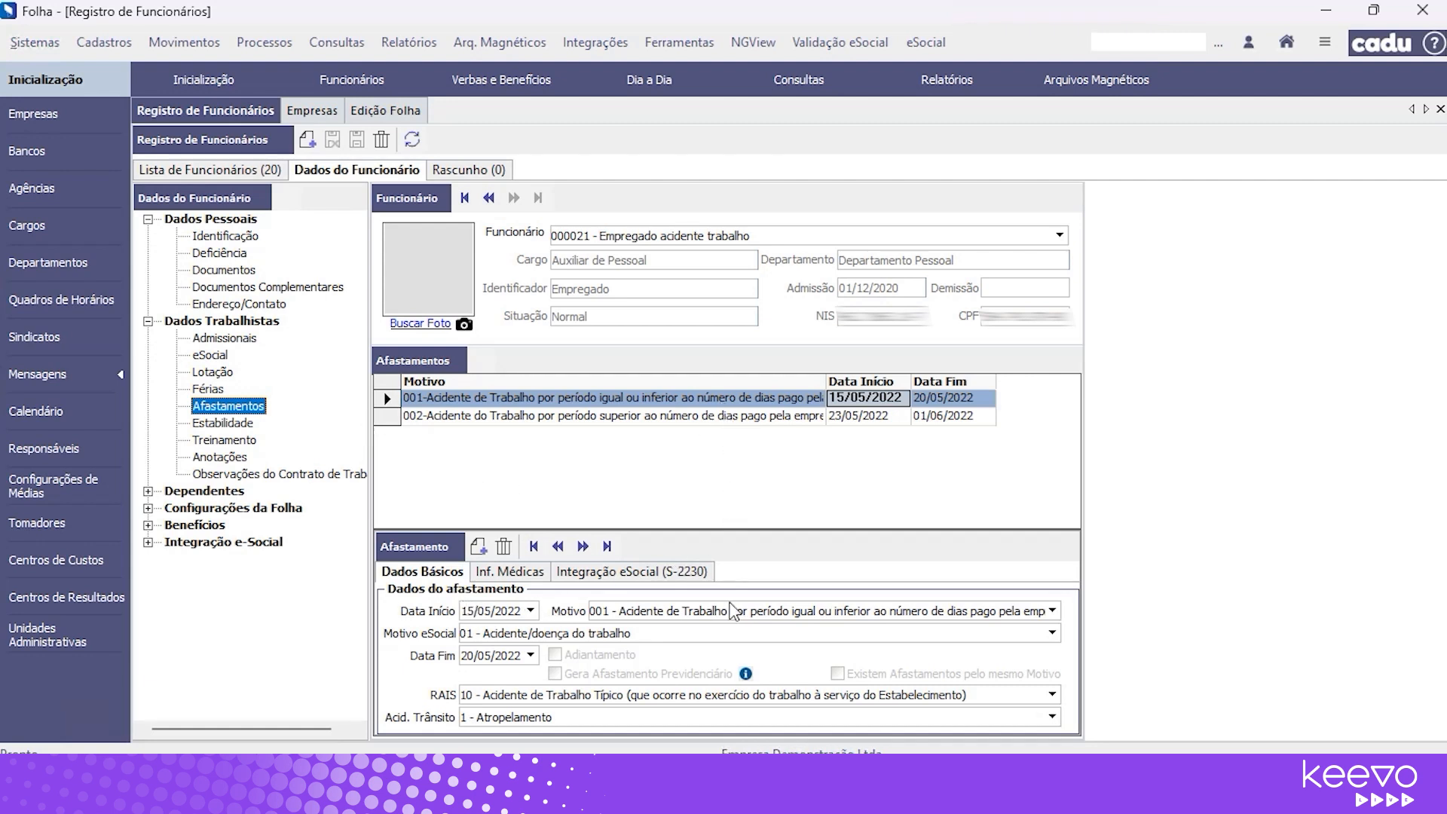
Look through the Motivo options 001 to 023 for the leave starting 15/05/2022 and confirm code 001.
click(705, 611)
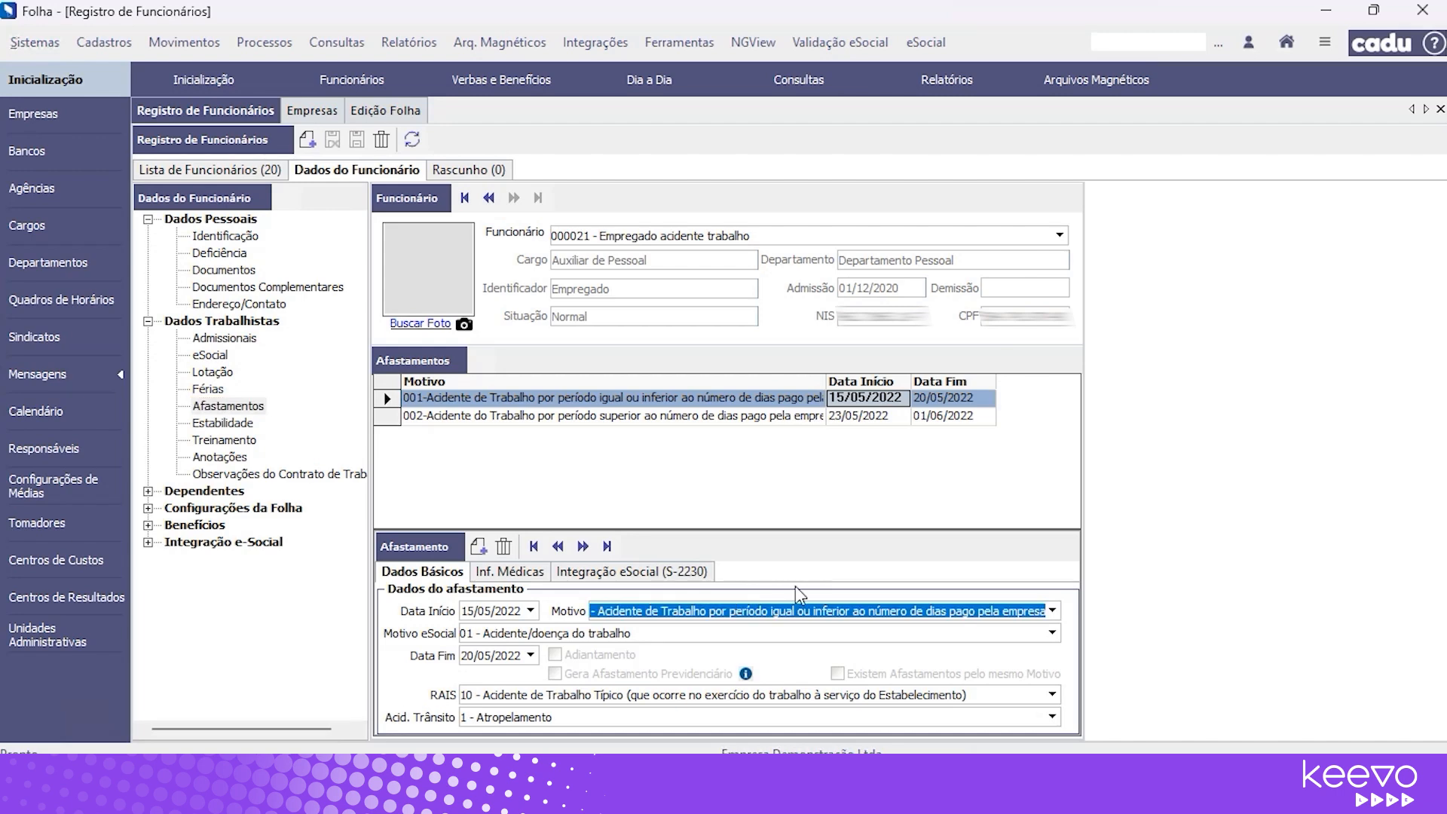
click(1052, 611)
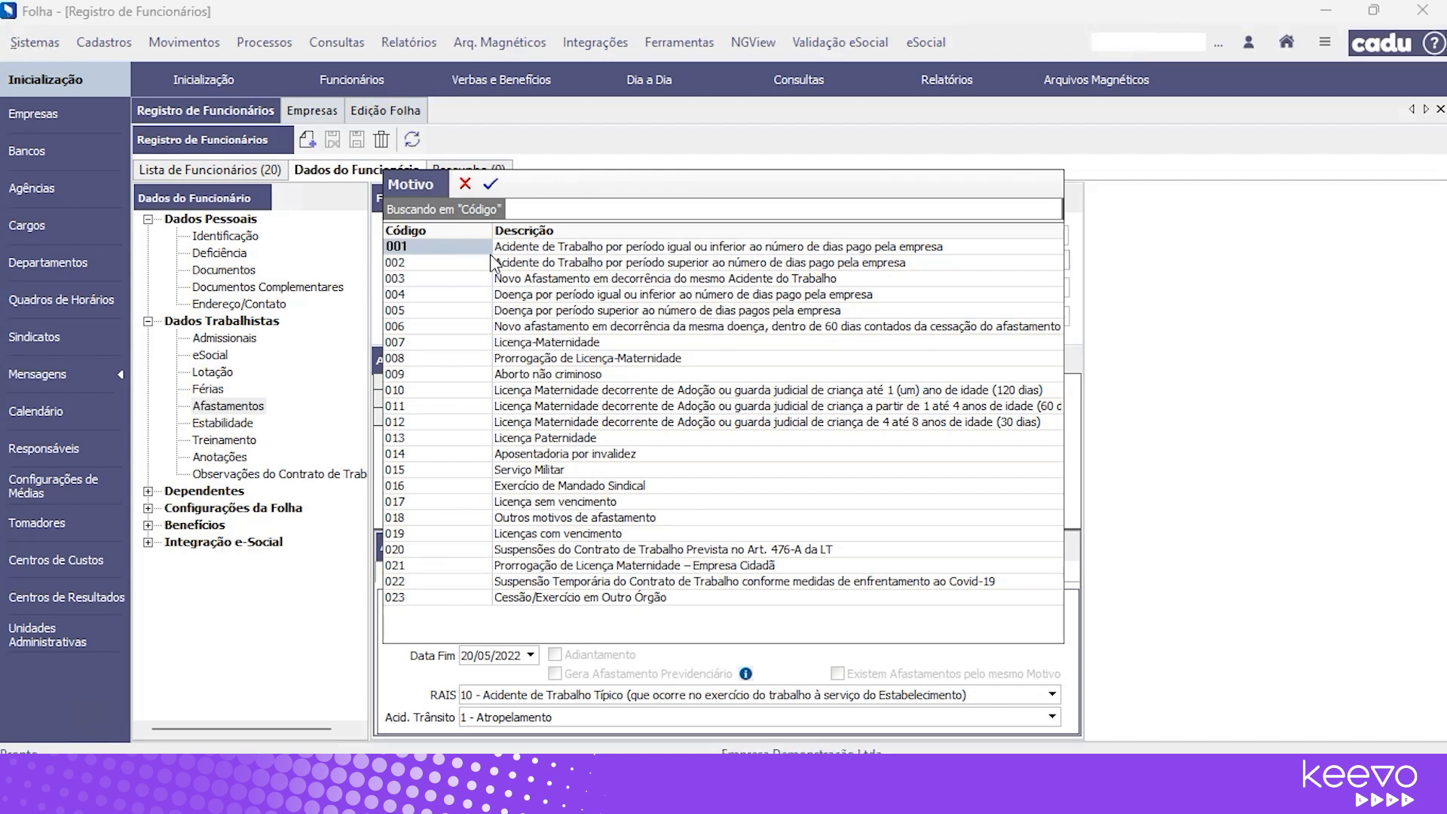
click(432, 597)
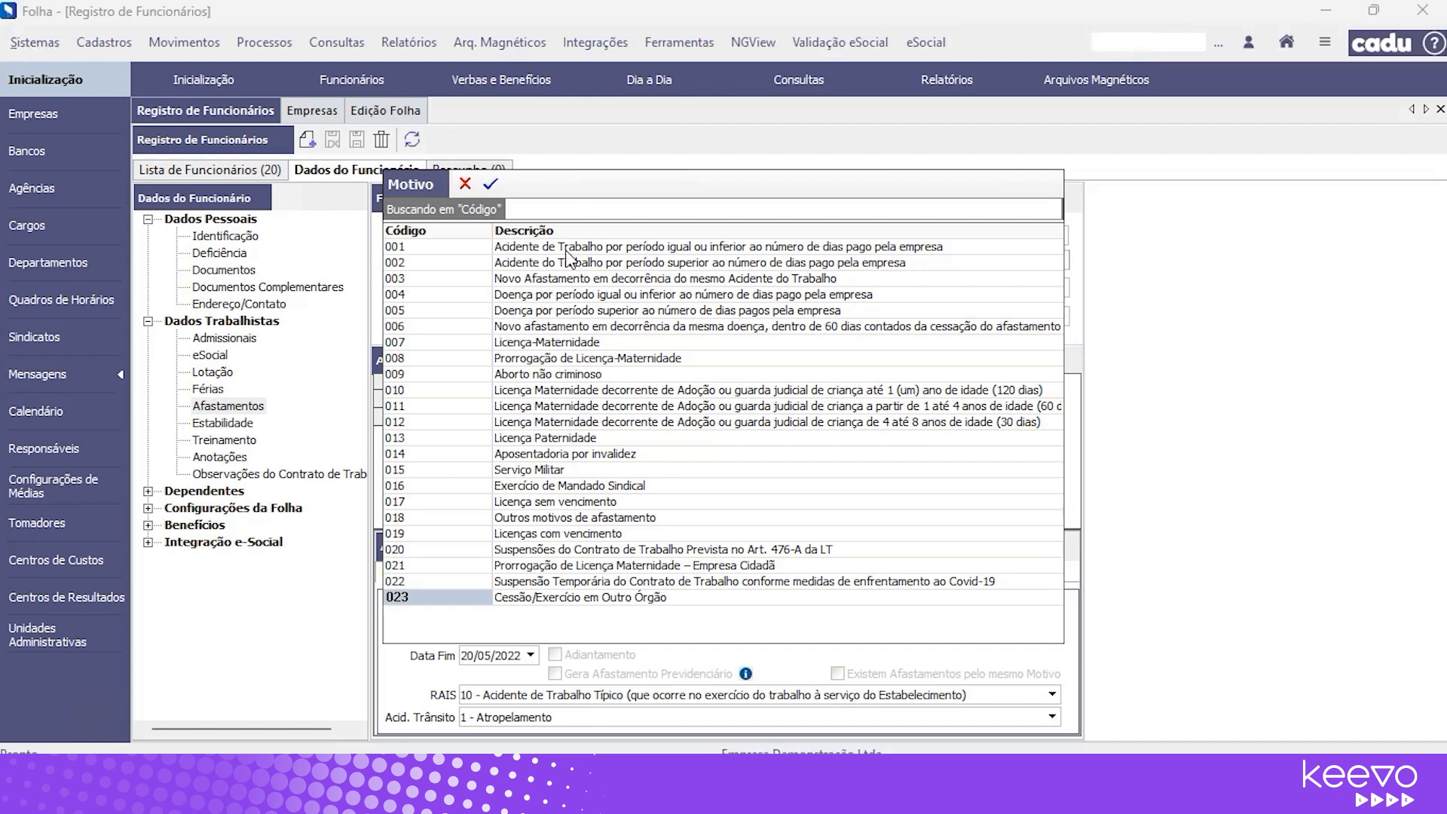
click(520, 245)
click(491, 183)
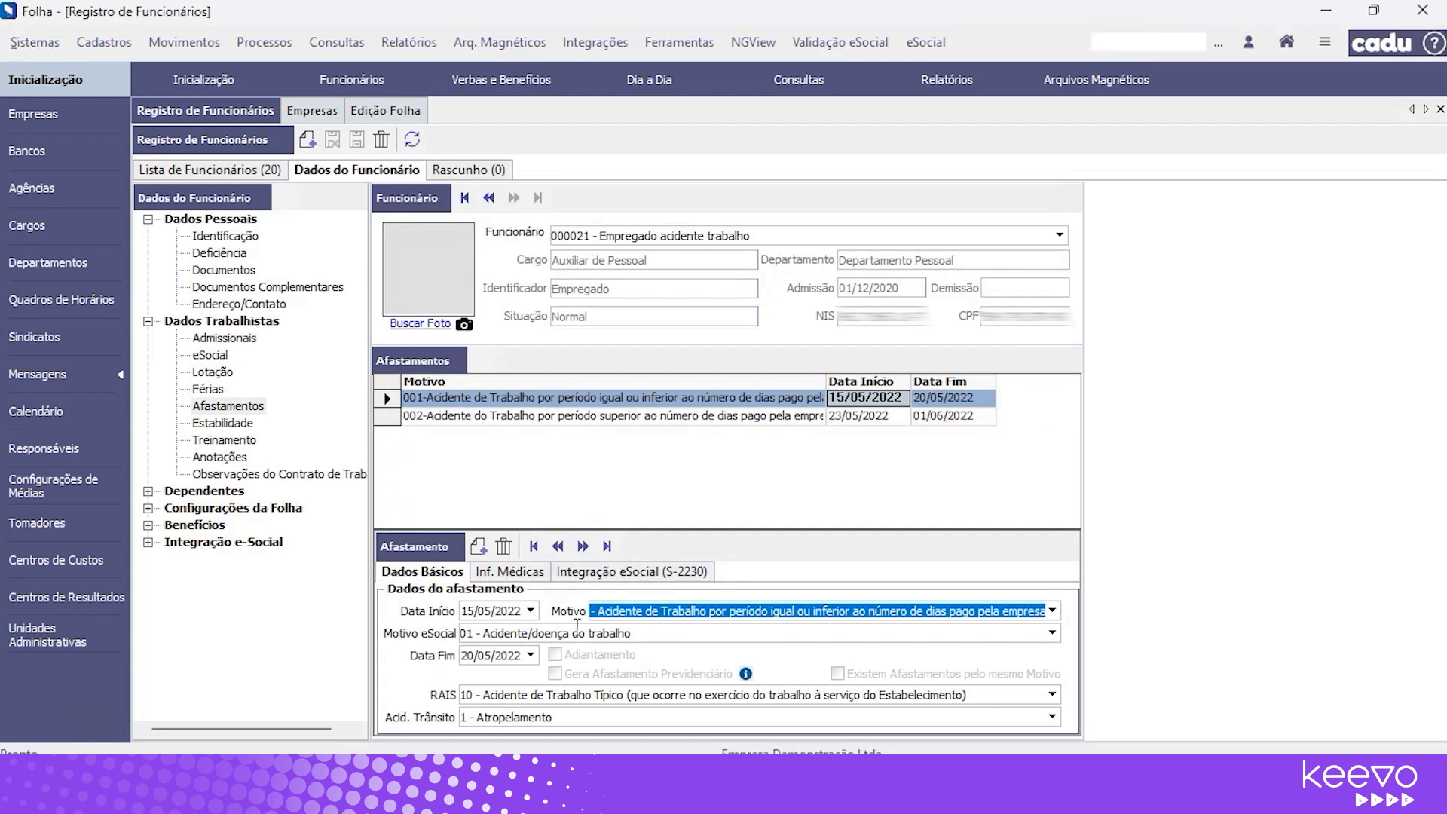
Review the leave's basic data: start date, Motivo, Motivo eSocial options, end date, RAIS and Acid. Trânsito.
click(491, 609)
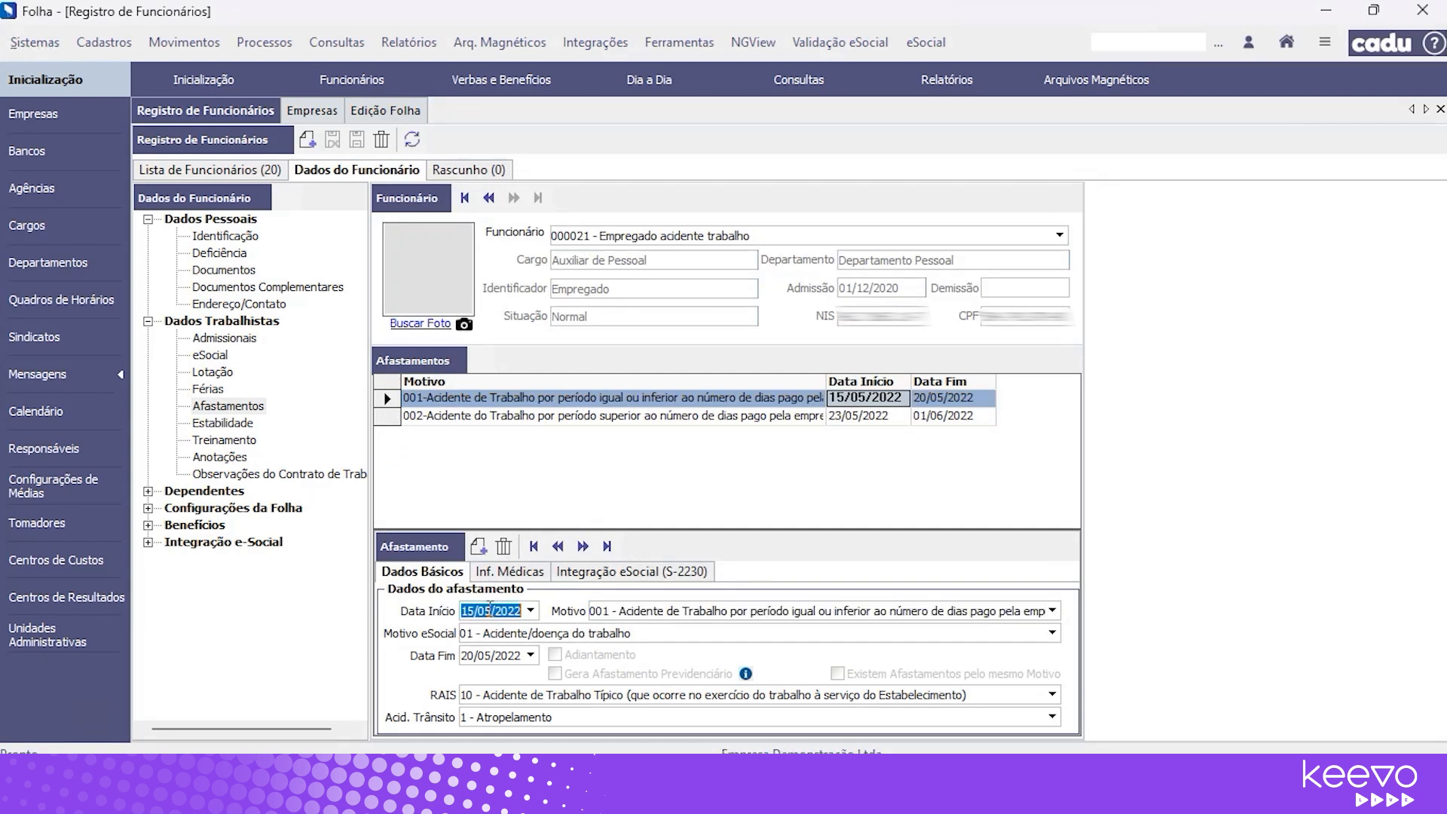
click(663, 608)
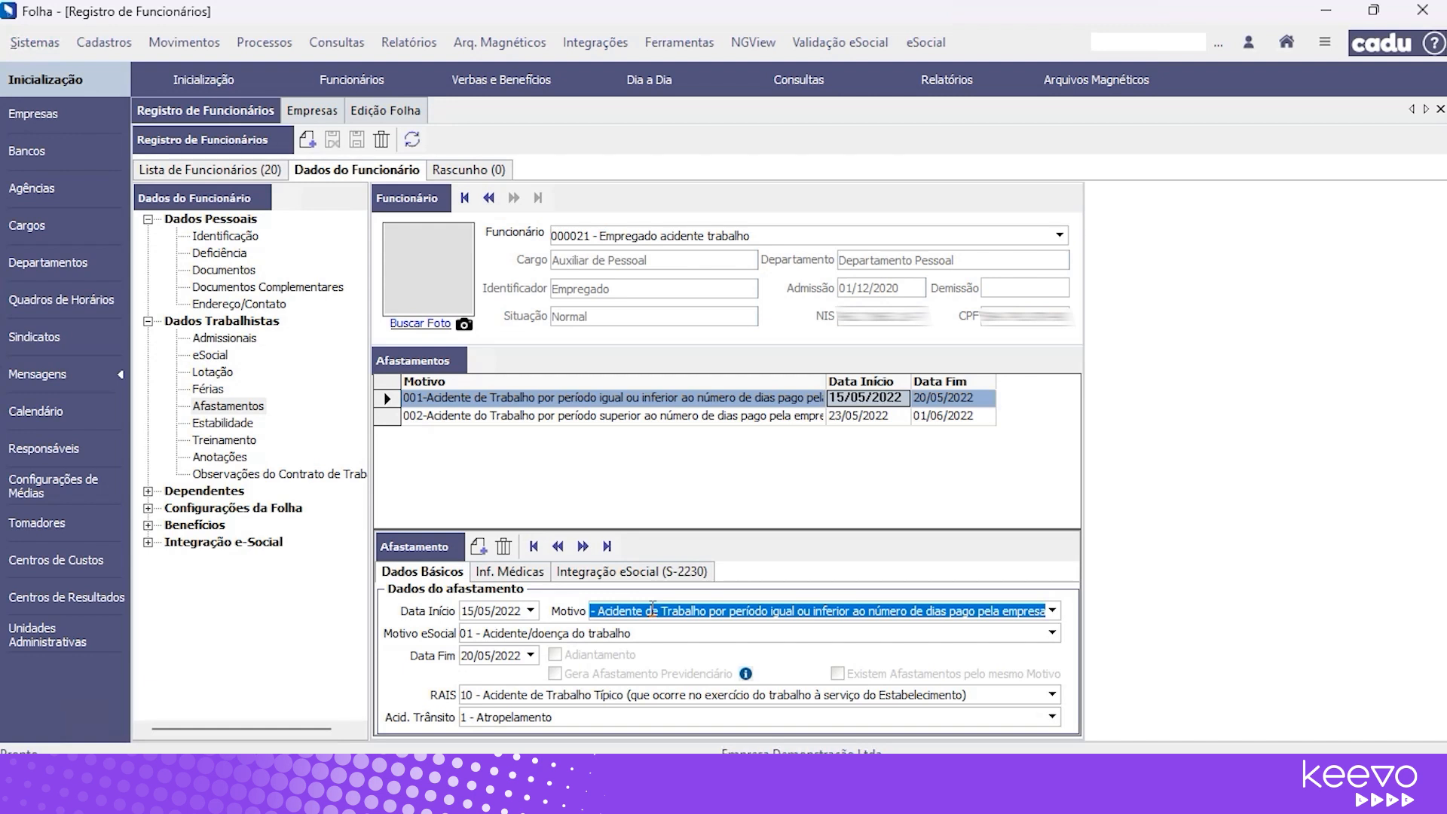
click(524, 635)
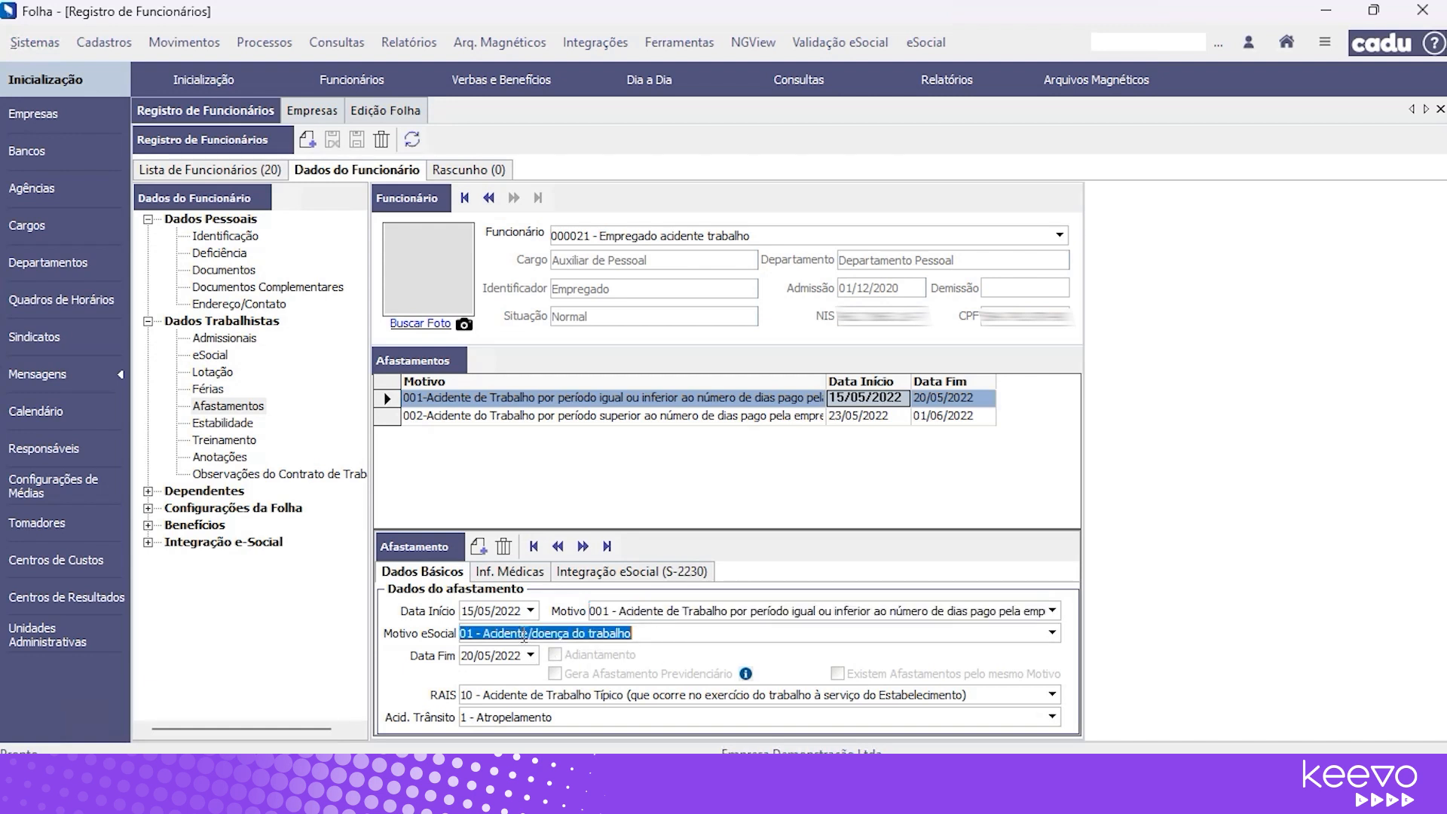
double_click(524, 635)
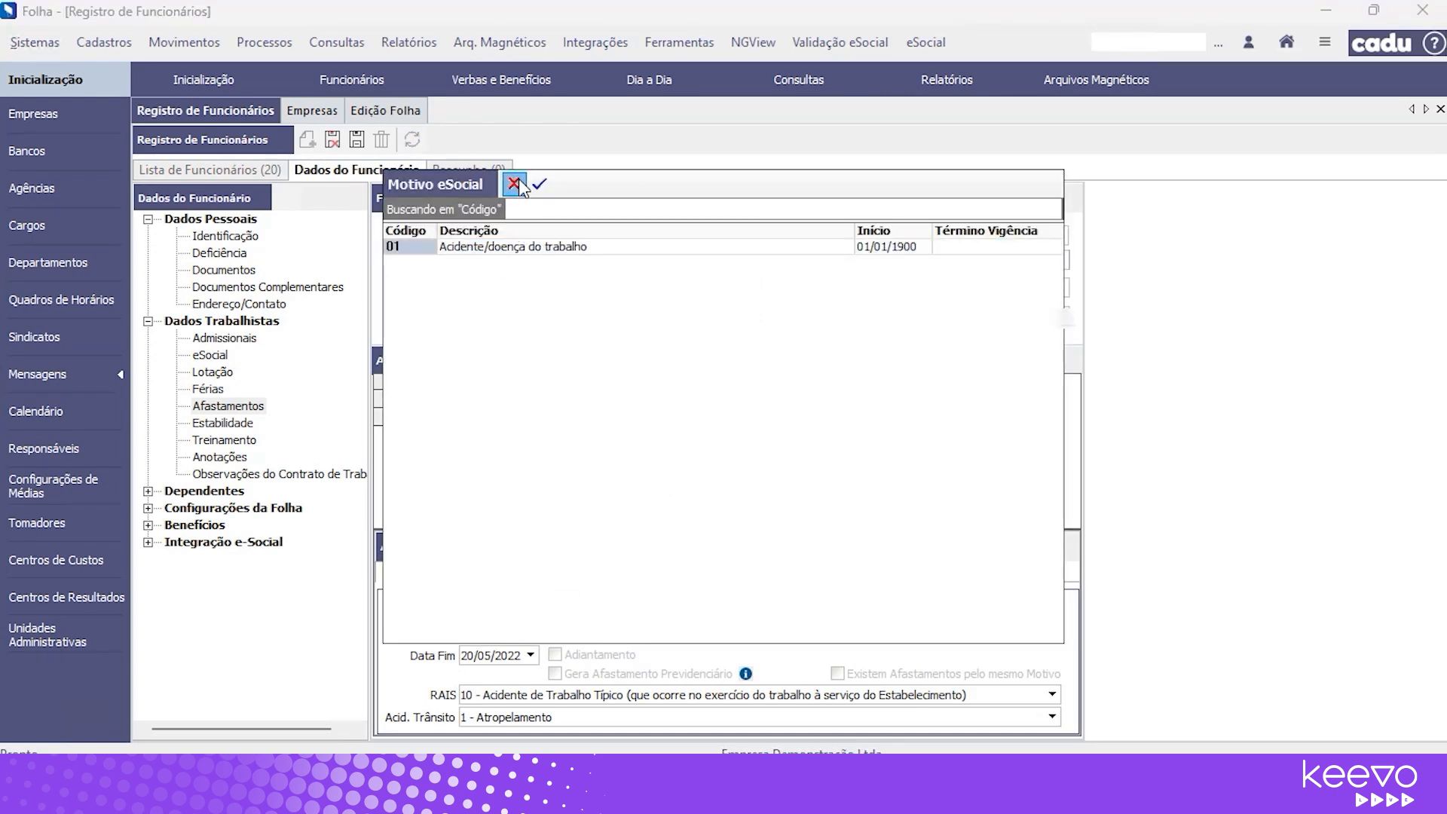
click(514, 184)
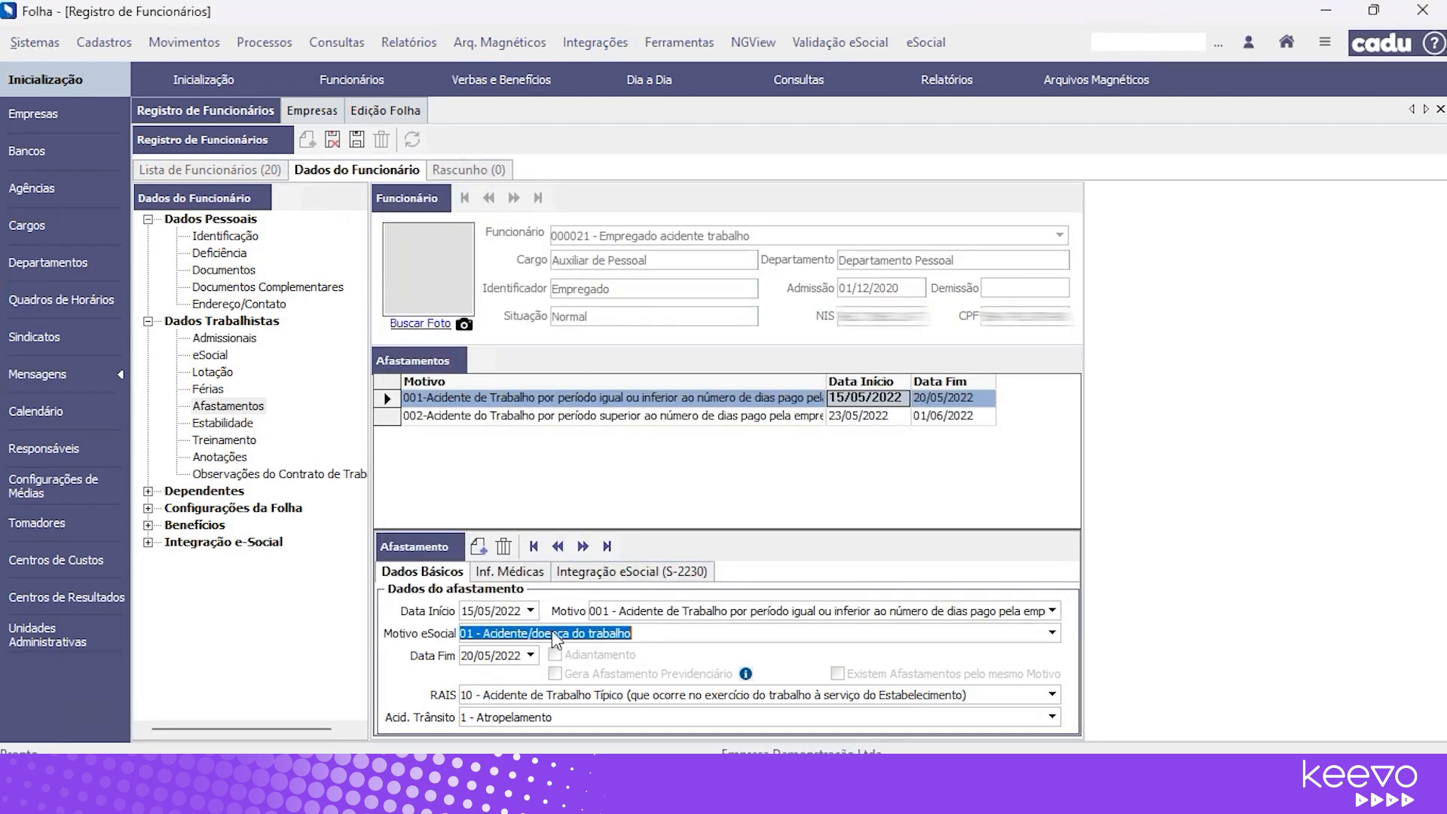
click(497, 659)
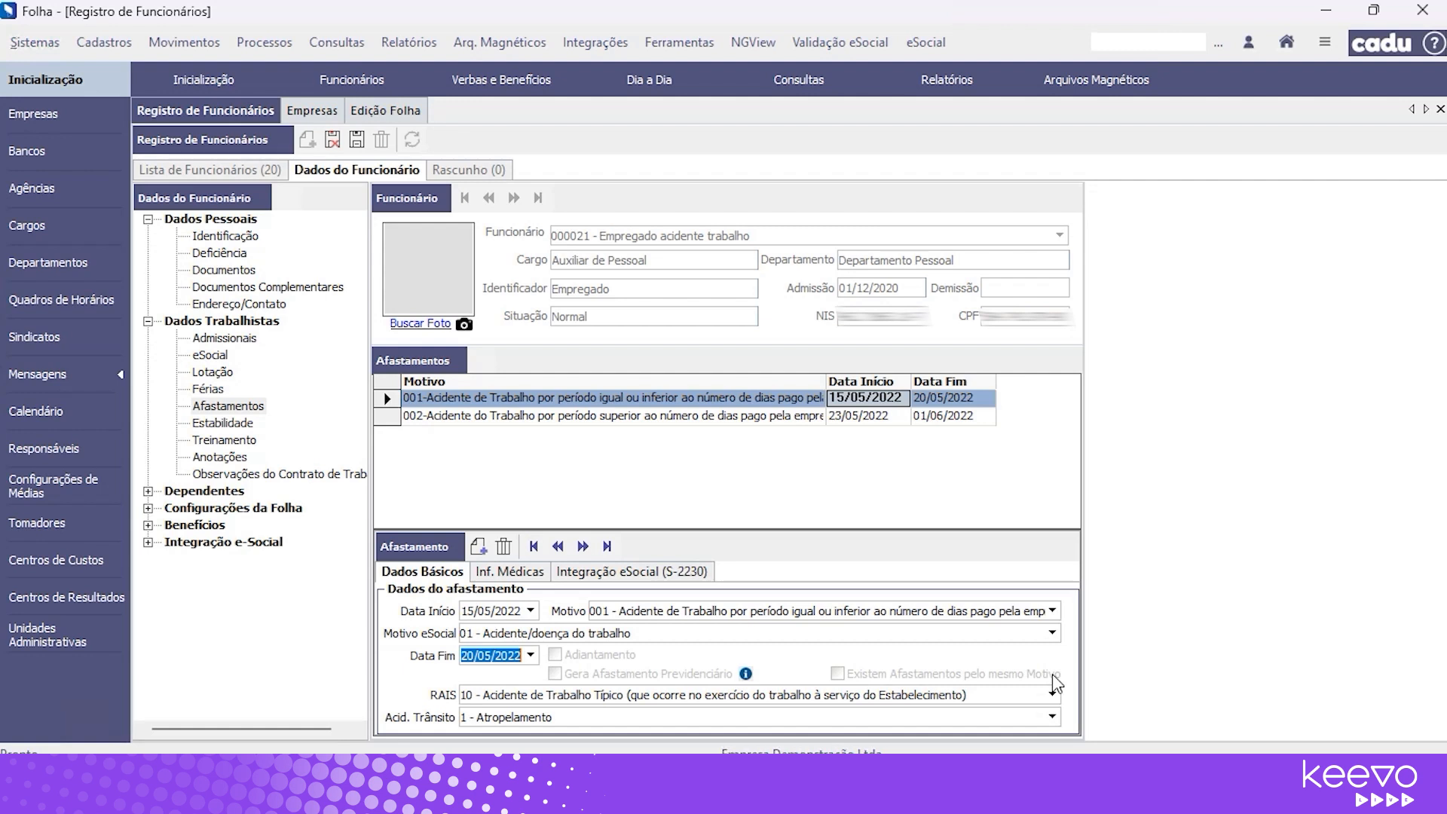
click(482, 693)
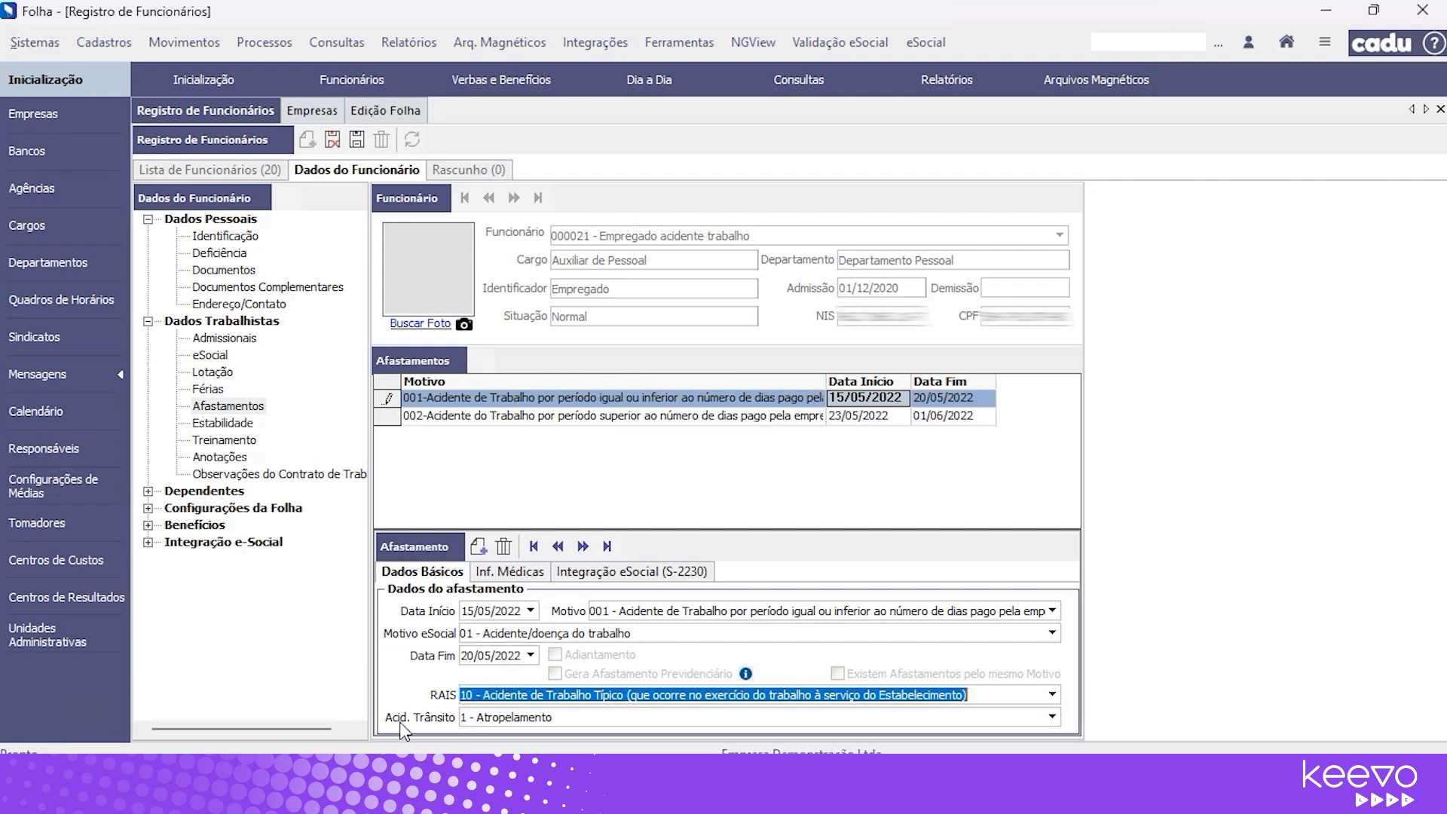
click(513, 717)
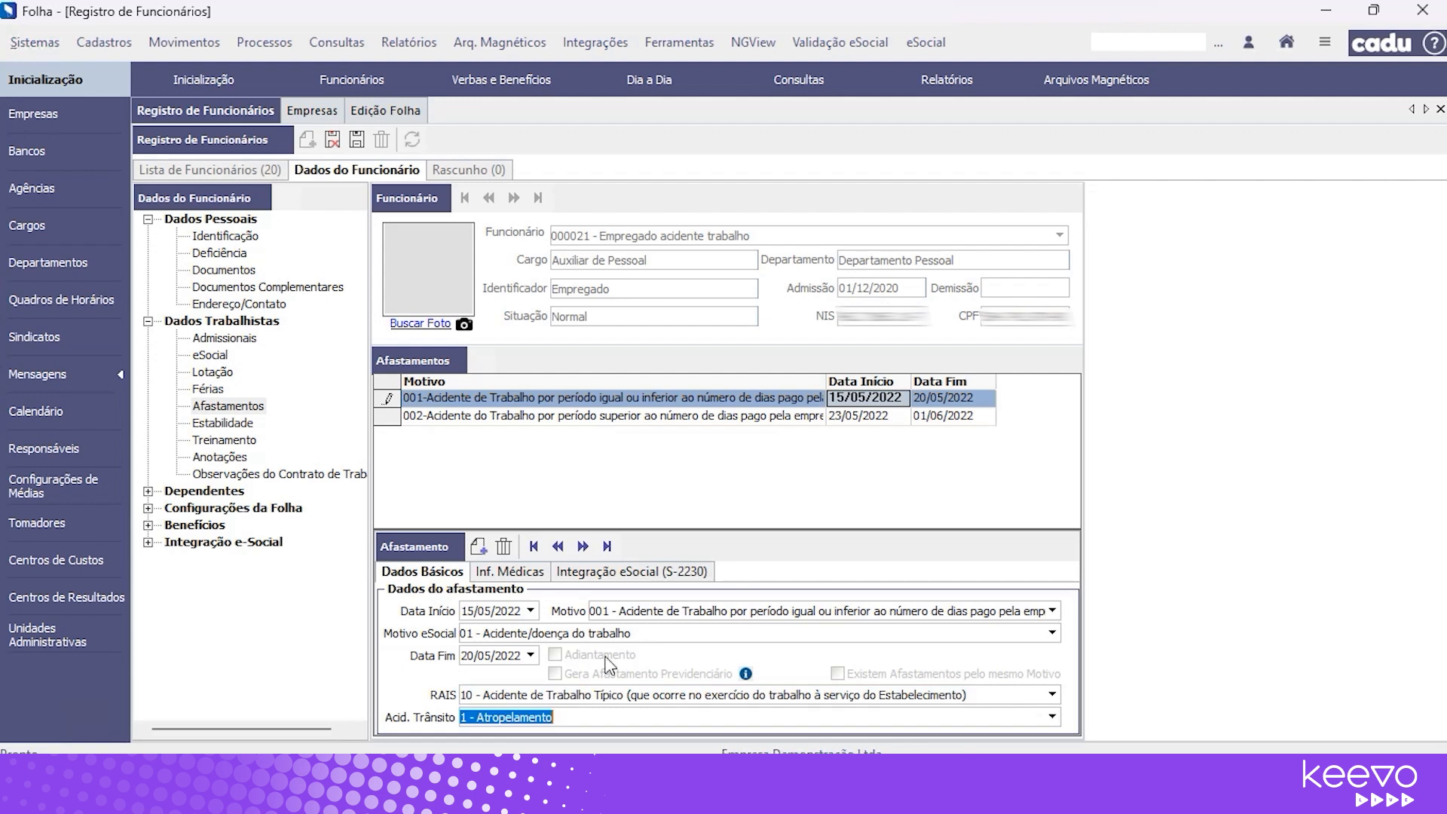
Examine the leave's medical certificate fields and its eSocial S-2230 integration data.
click(534, 575)
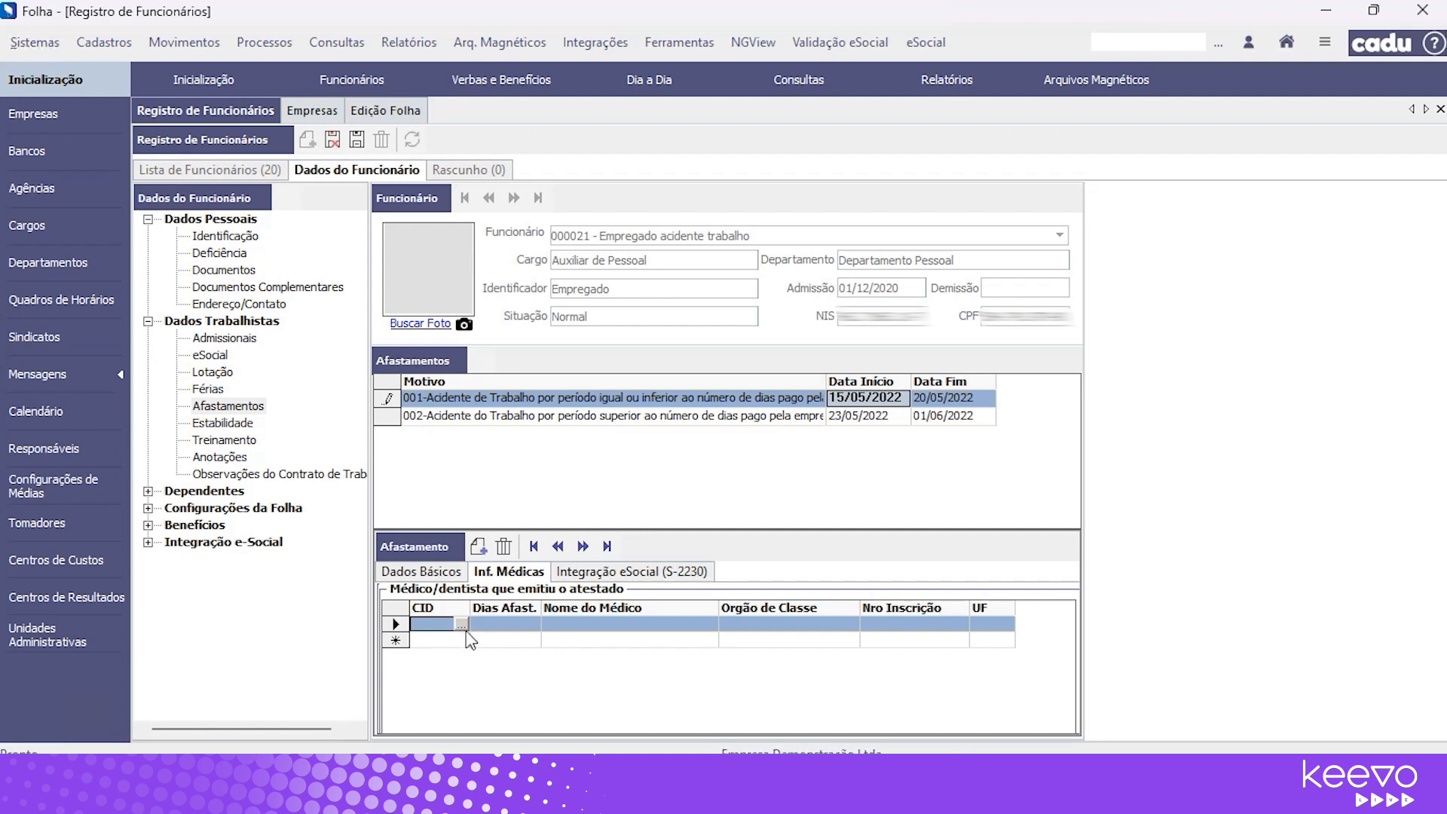
click(504, 626)
click(762, 630)
click(918, 629)
click(584, 578)
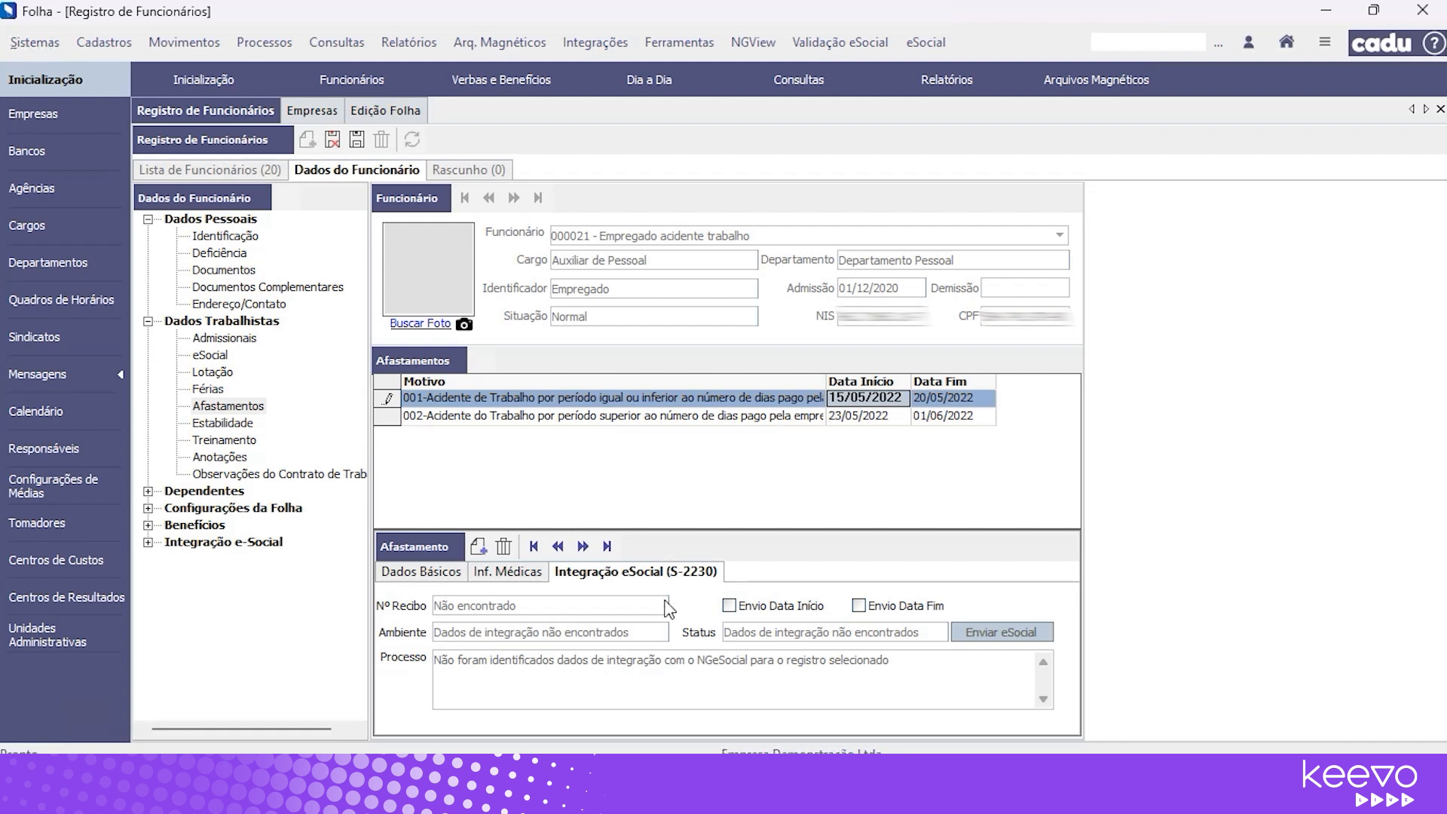
Return to the leave's basic data and examine the work-accident reasons 001, 002 and 003 among the Motivo options.
click(447, 579)
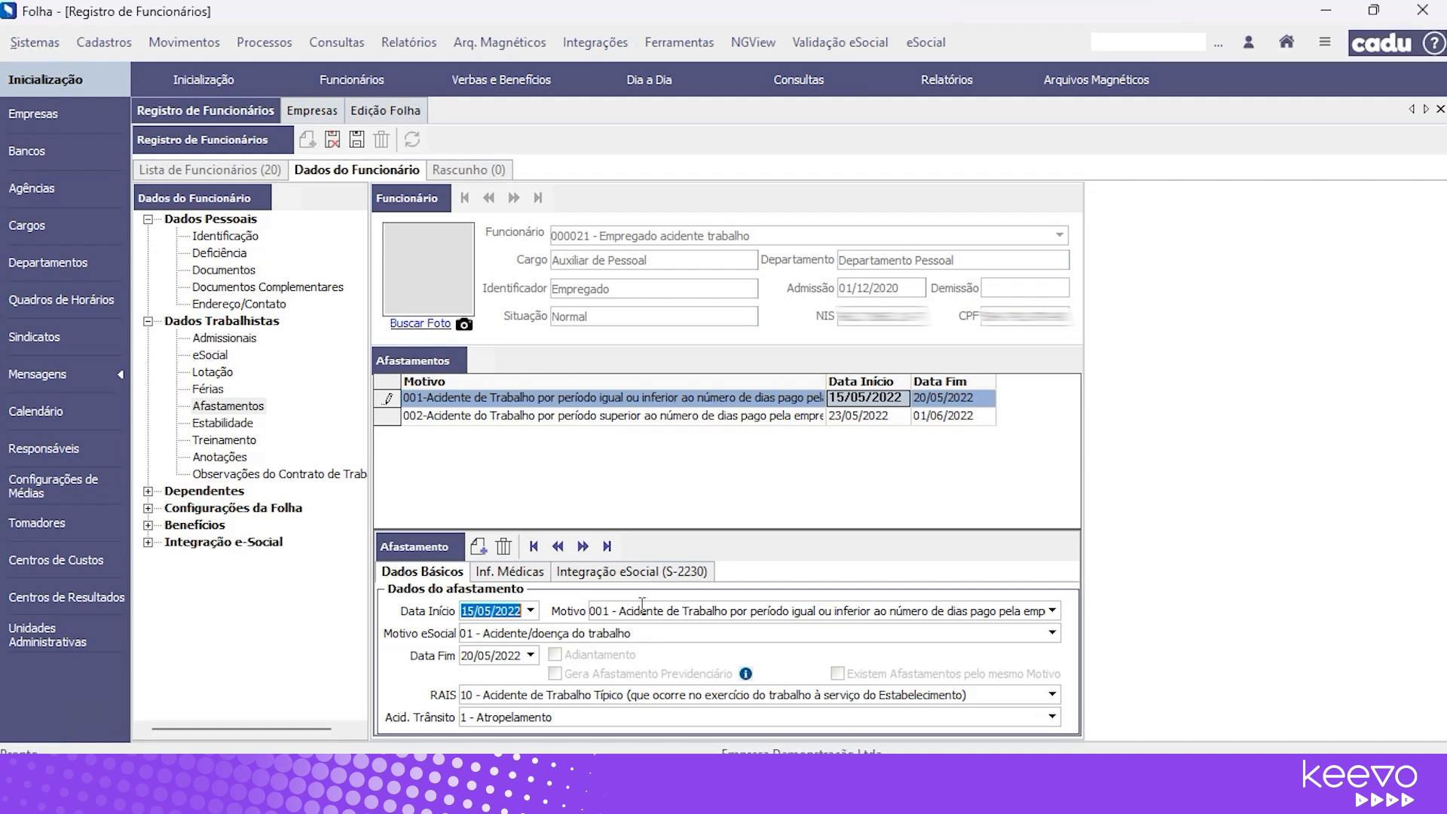
click(686, 609)
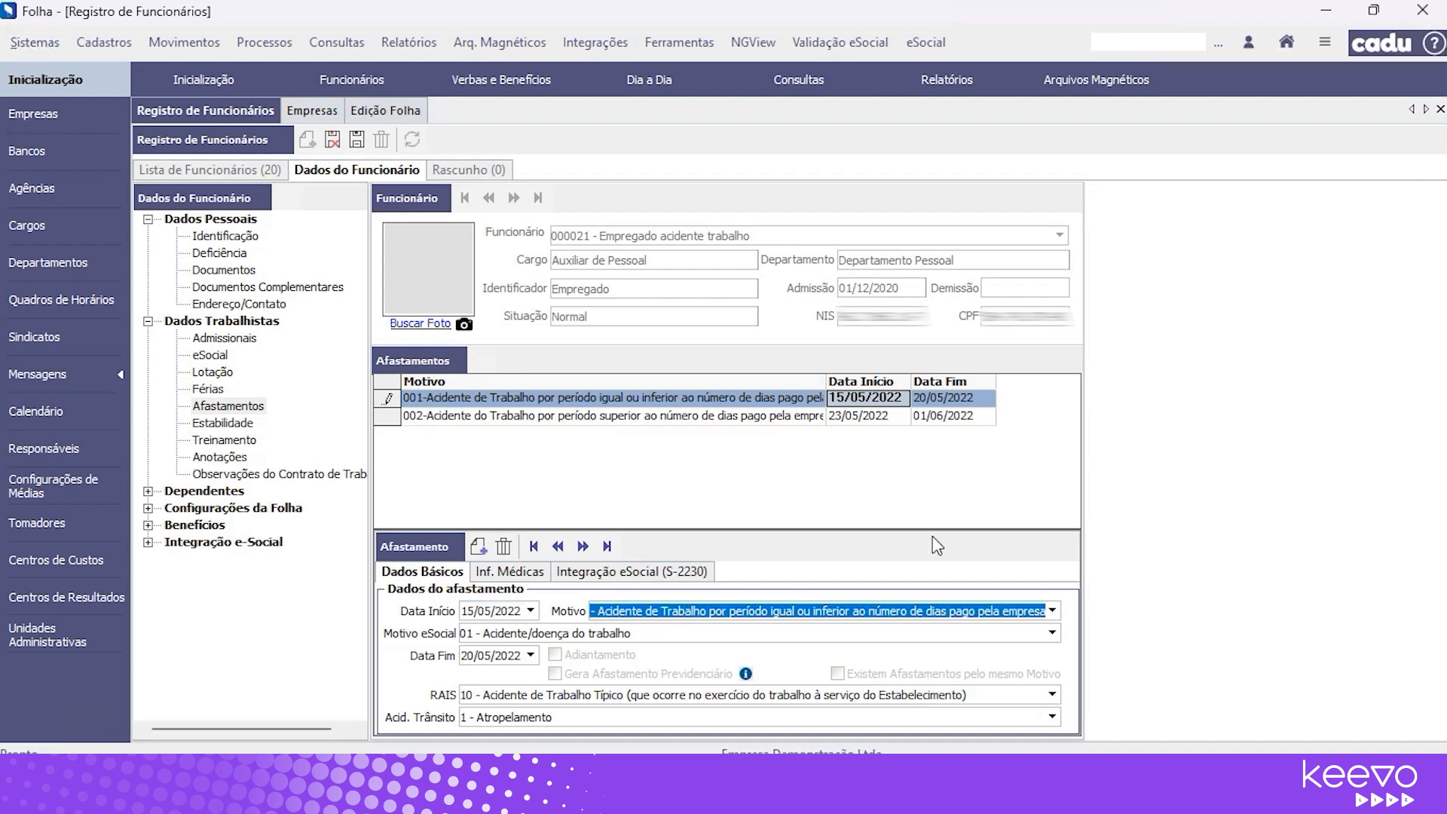
click(1053, 612)
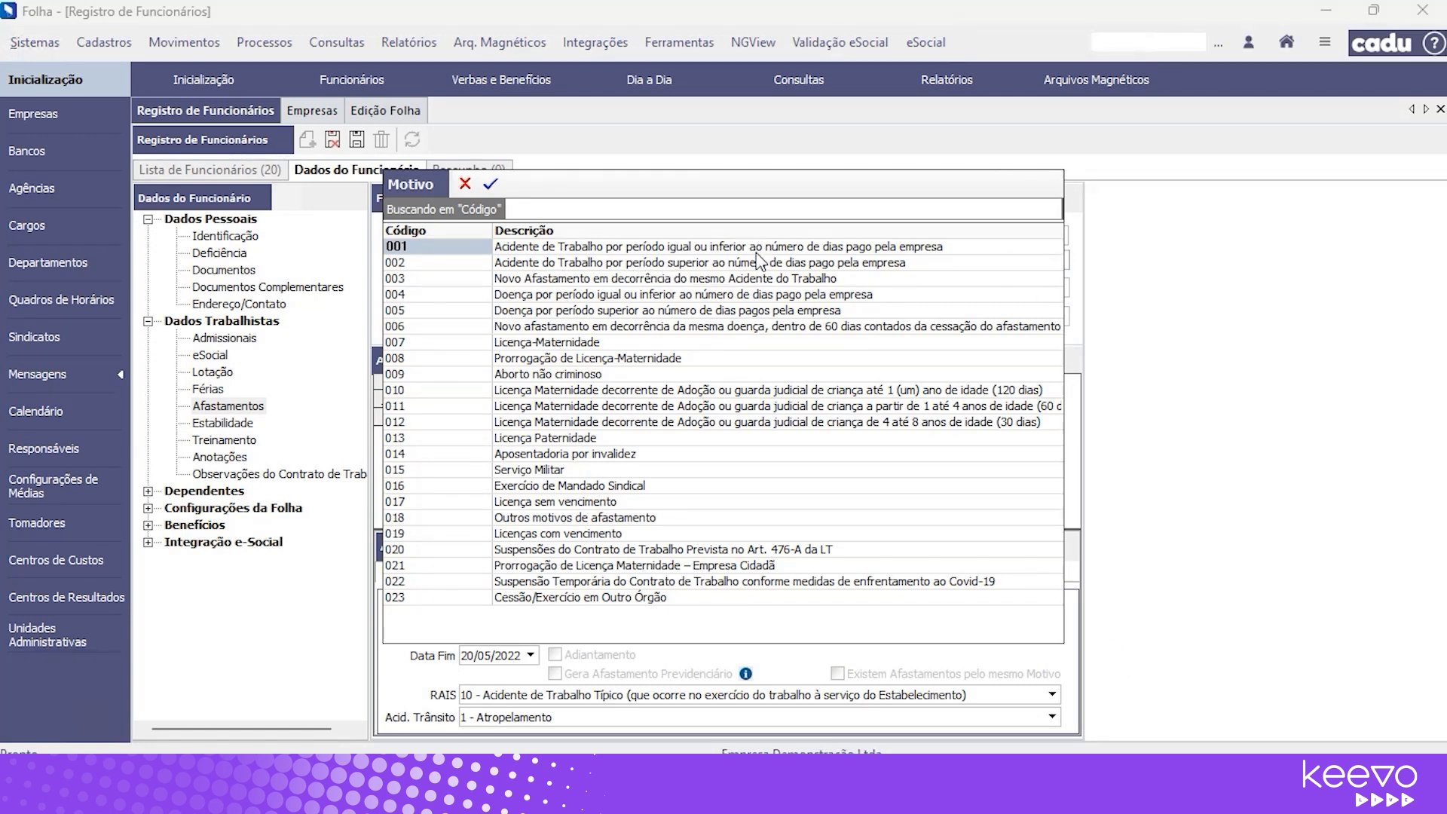
key(Right)
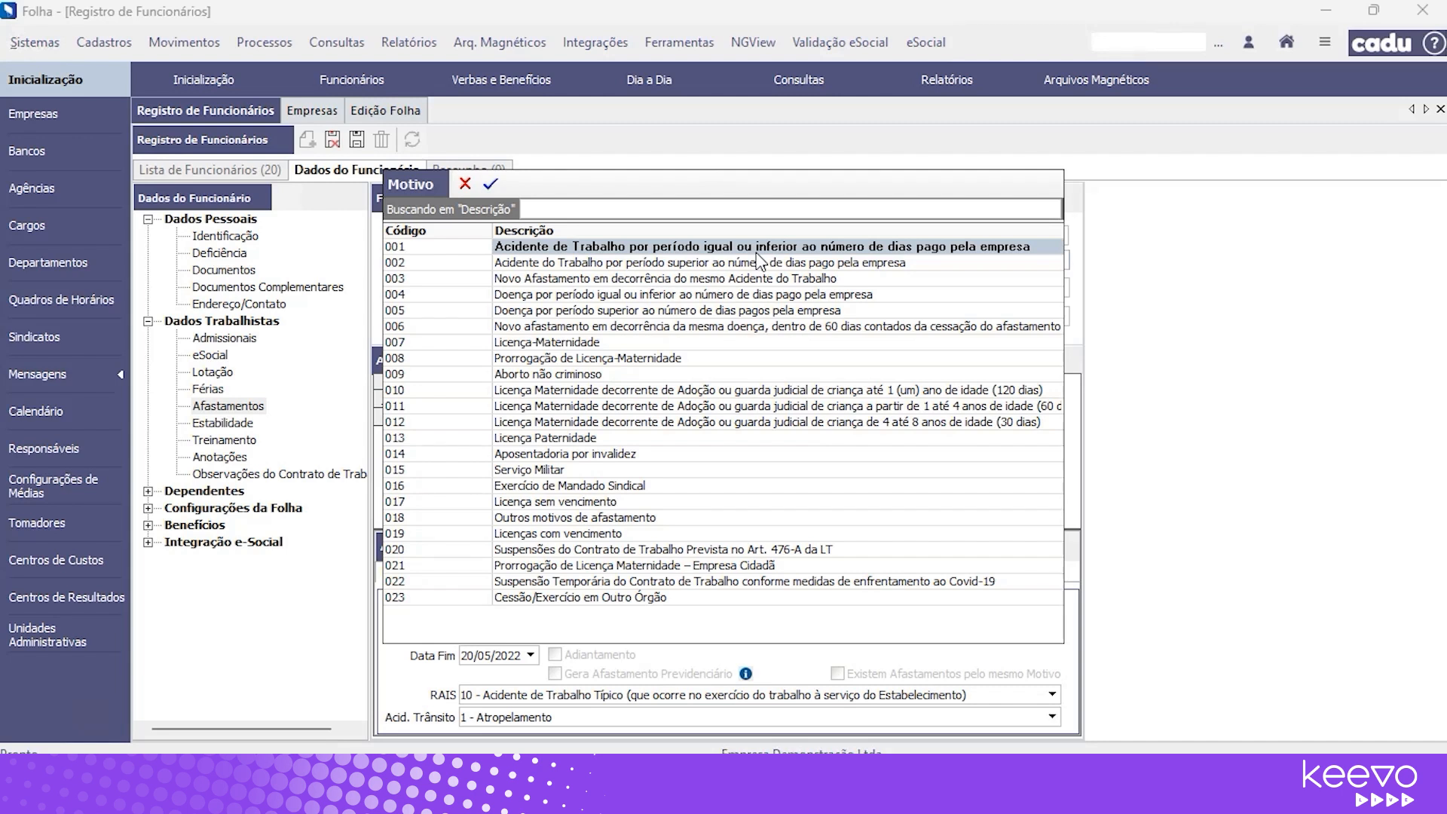
click(776, 264)
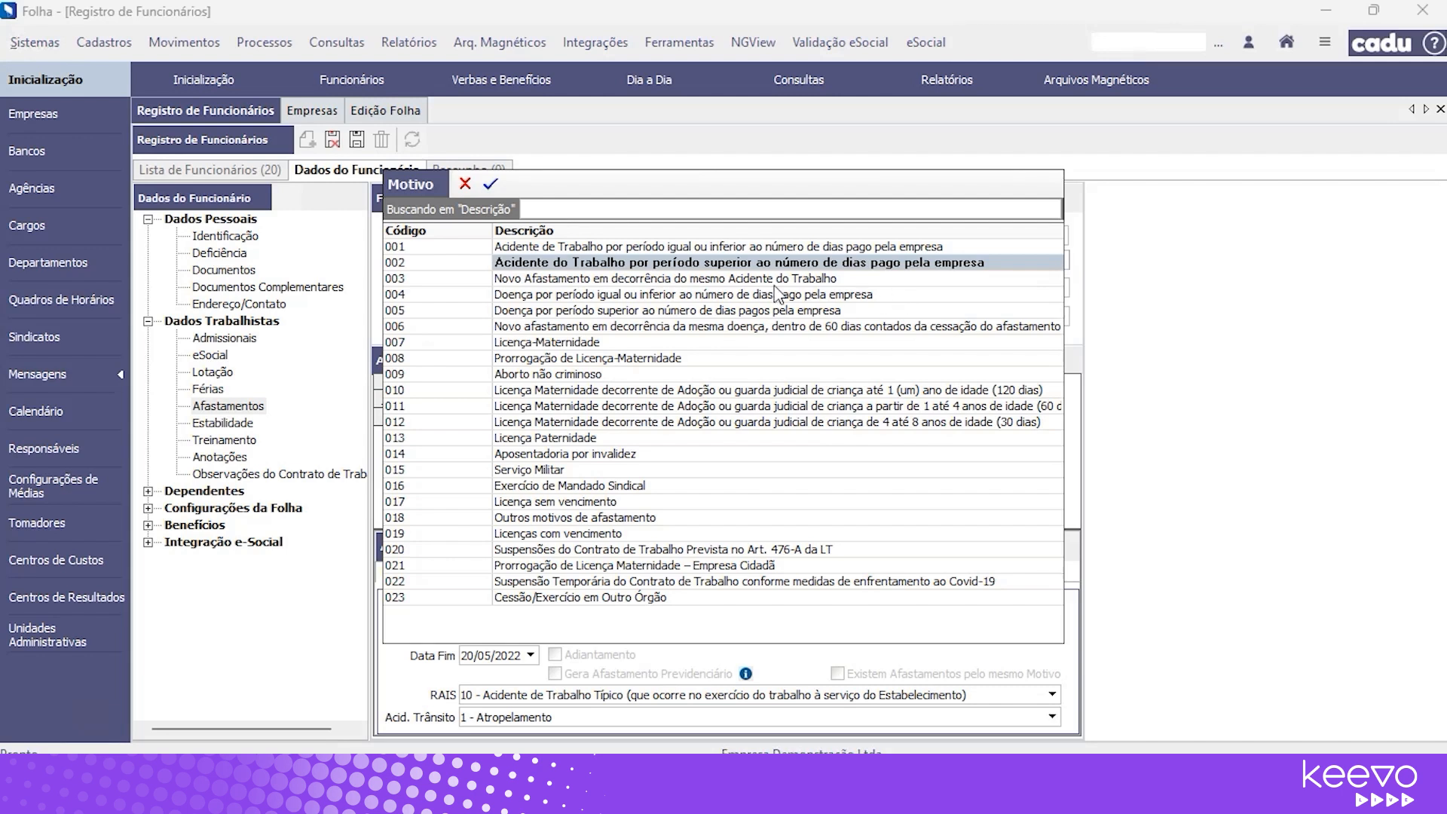
click(717, 281)
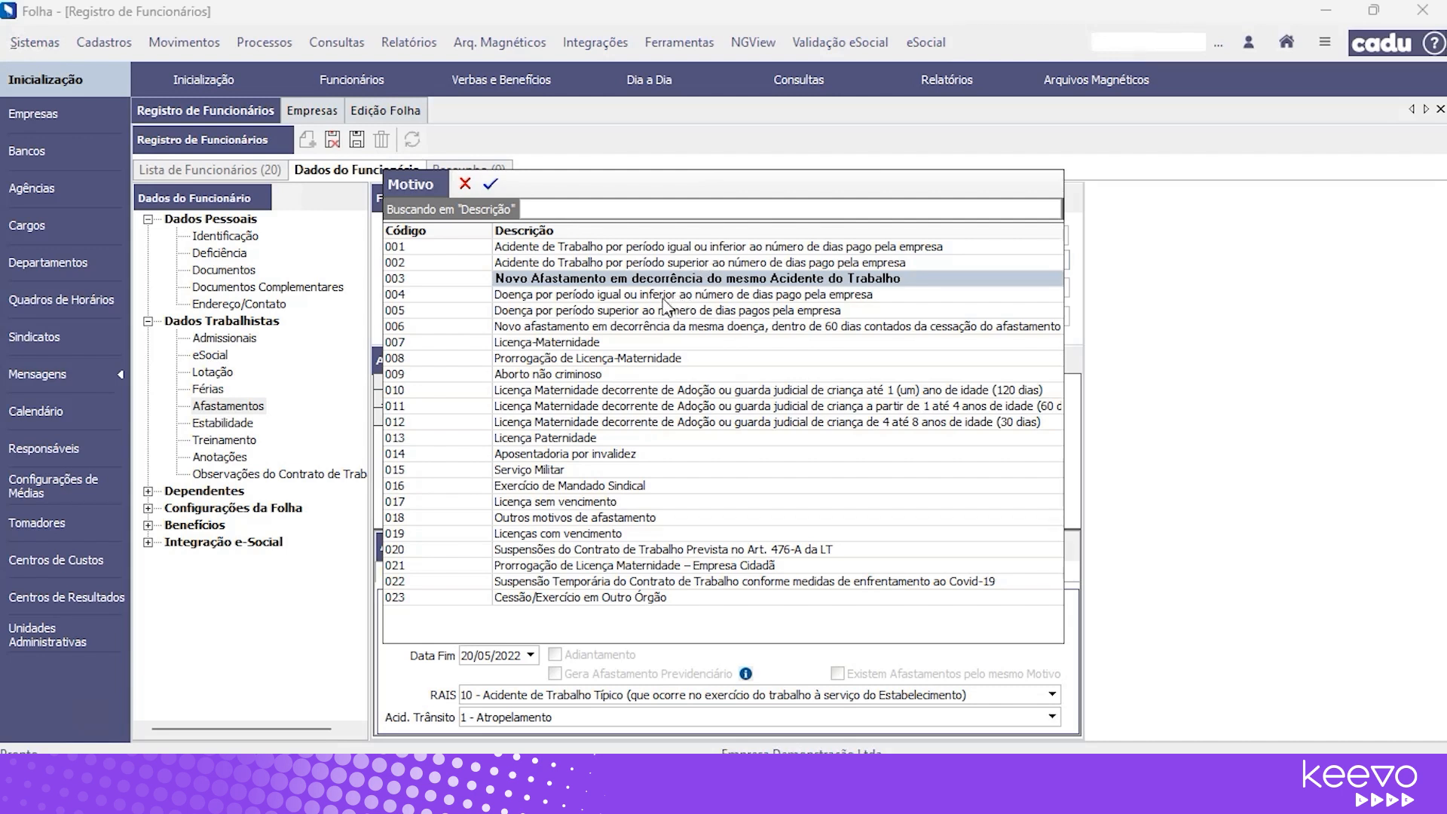
Compare illness reasons 004 and 005, for periods up to and beyond the days paid by the company.
click(537, 295)
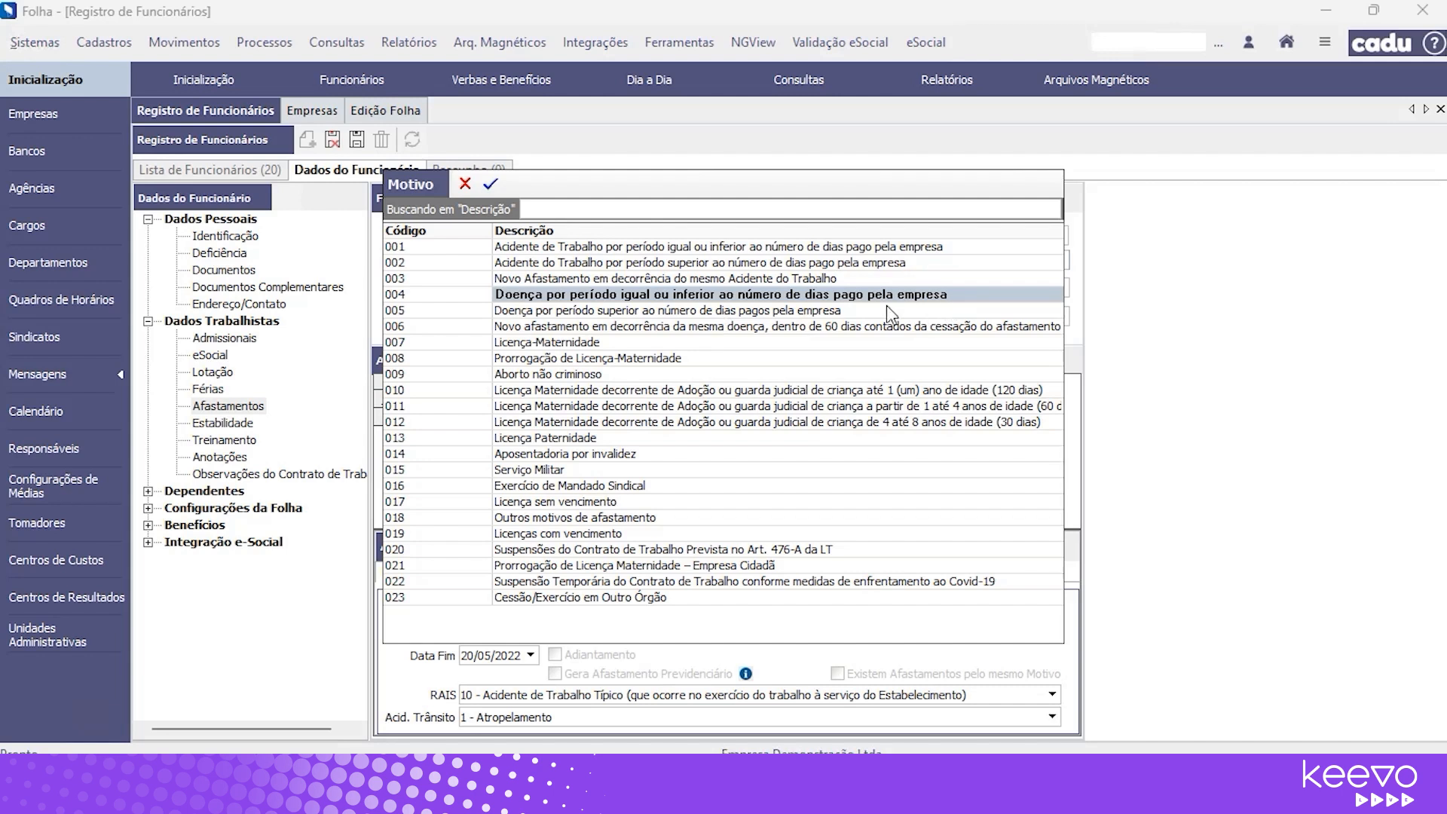
click(542, 299)
click(508, 316)
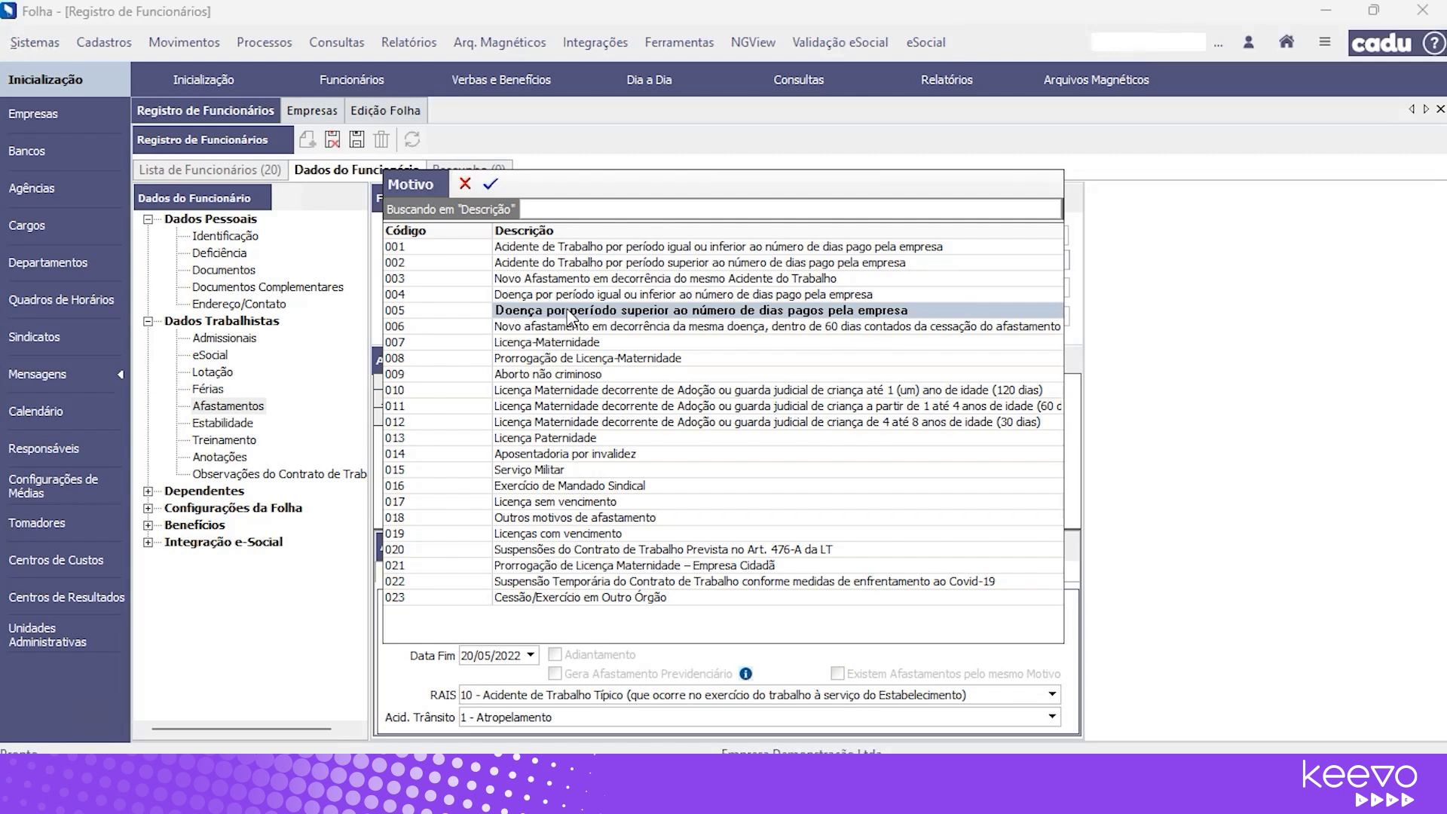
click(561, 298)
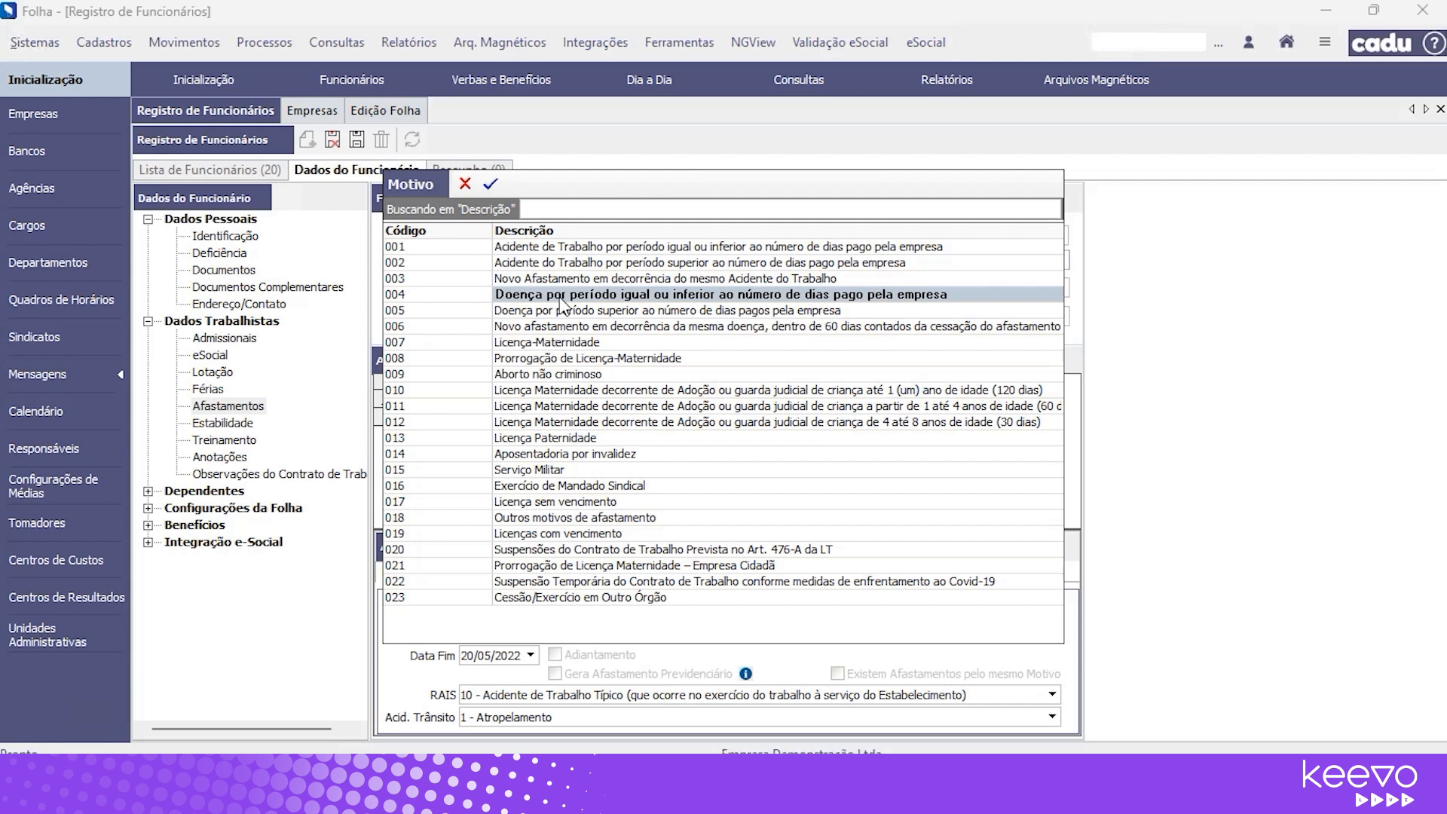
click(570, 312)
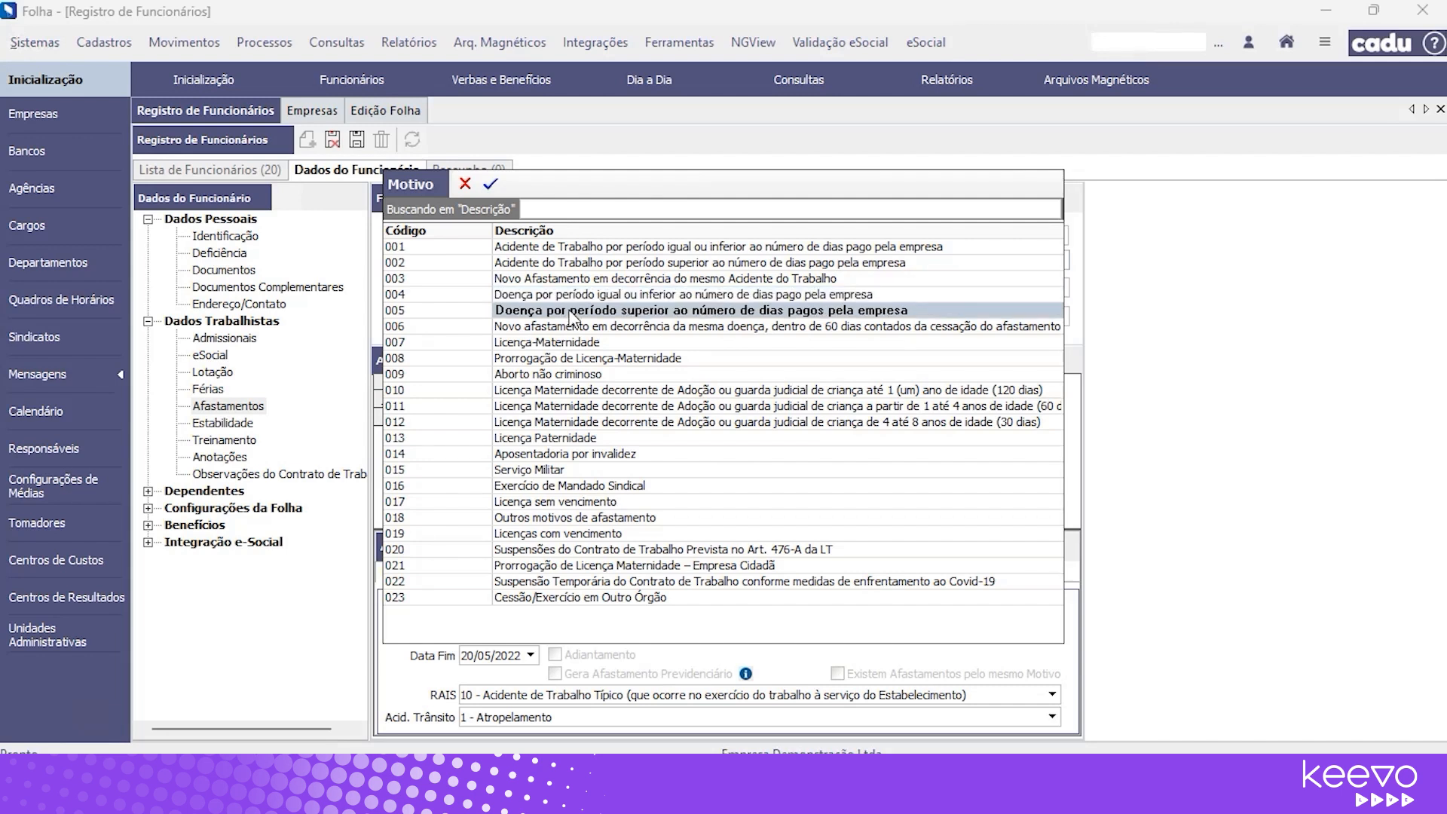
click(438, 312)
click(515, 312)
click(469, 311)
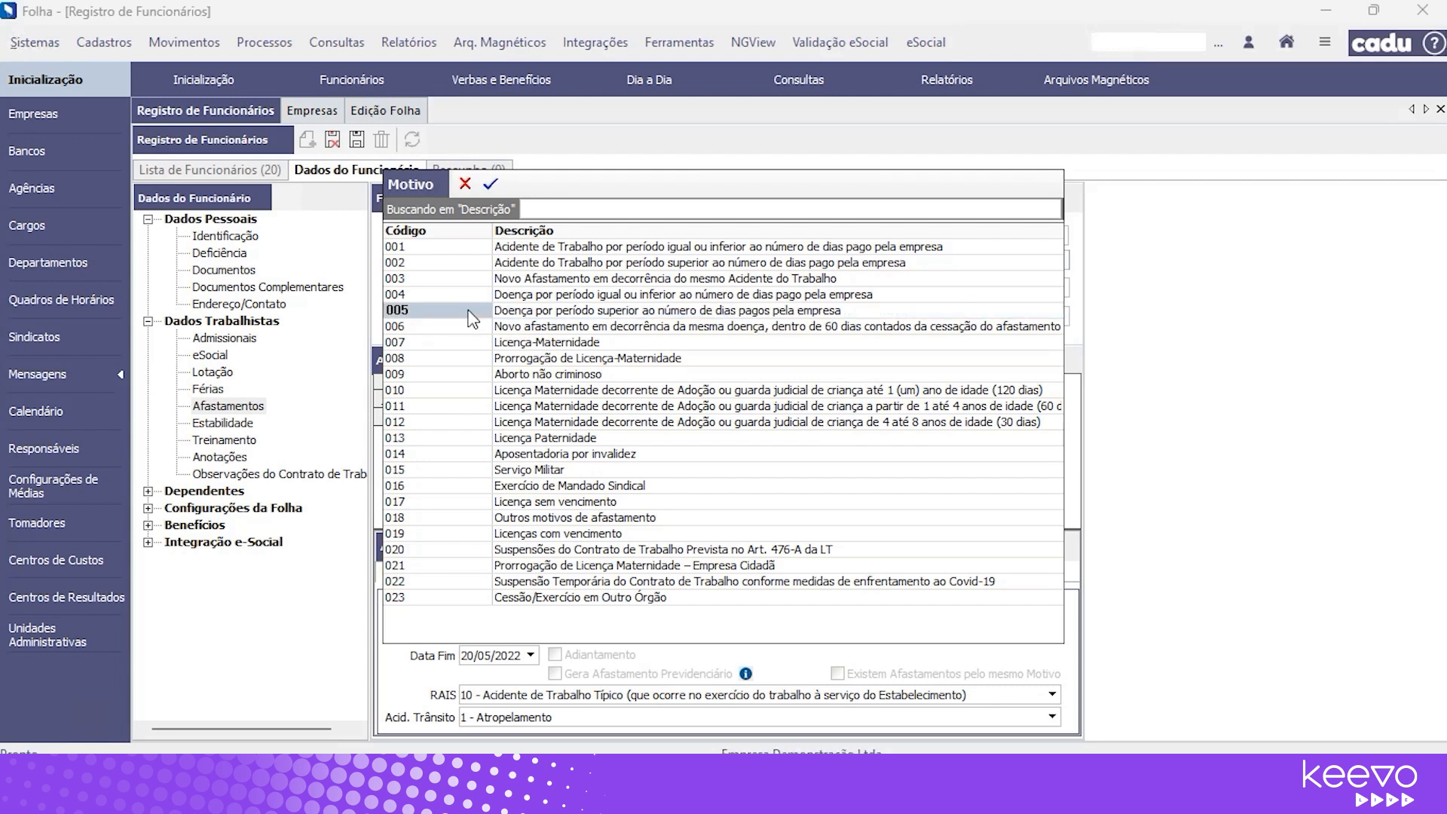
click(524, 313)
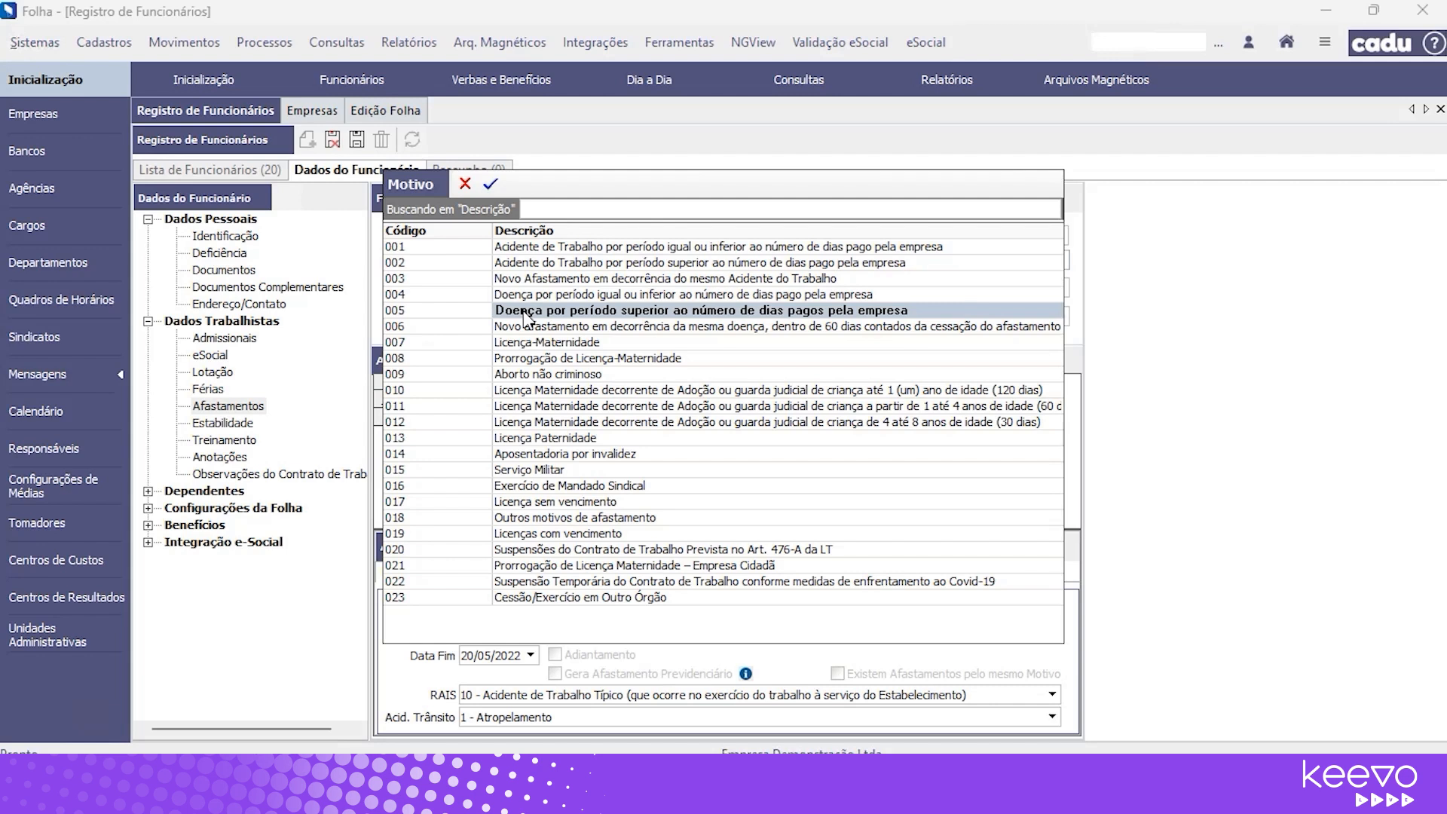
Examine Motivo option 006, a new leave for the same illness within 60 days, against illness reasons 004 and 005.
click(513, 330)
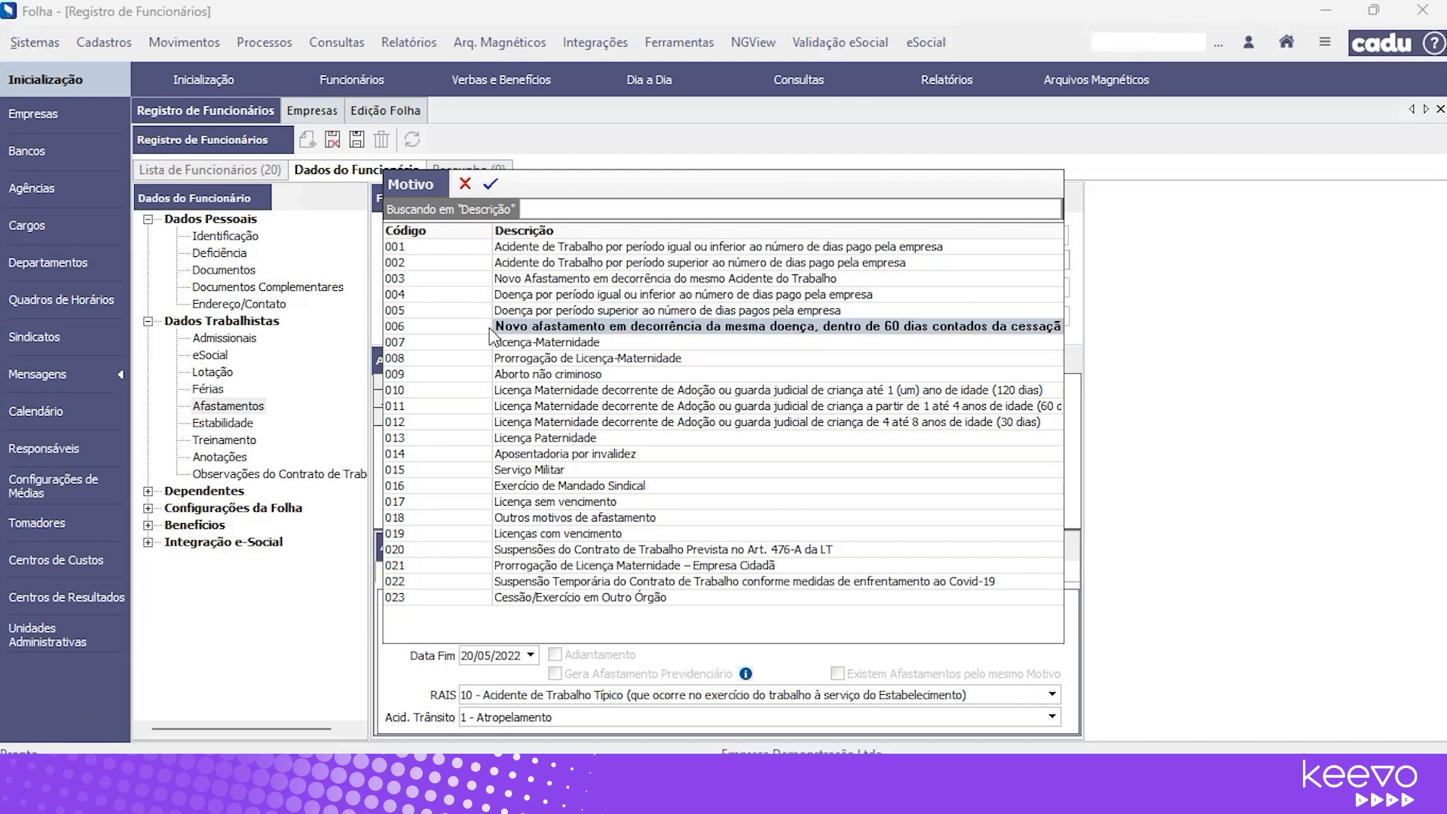
click(449, 330)
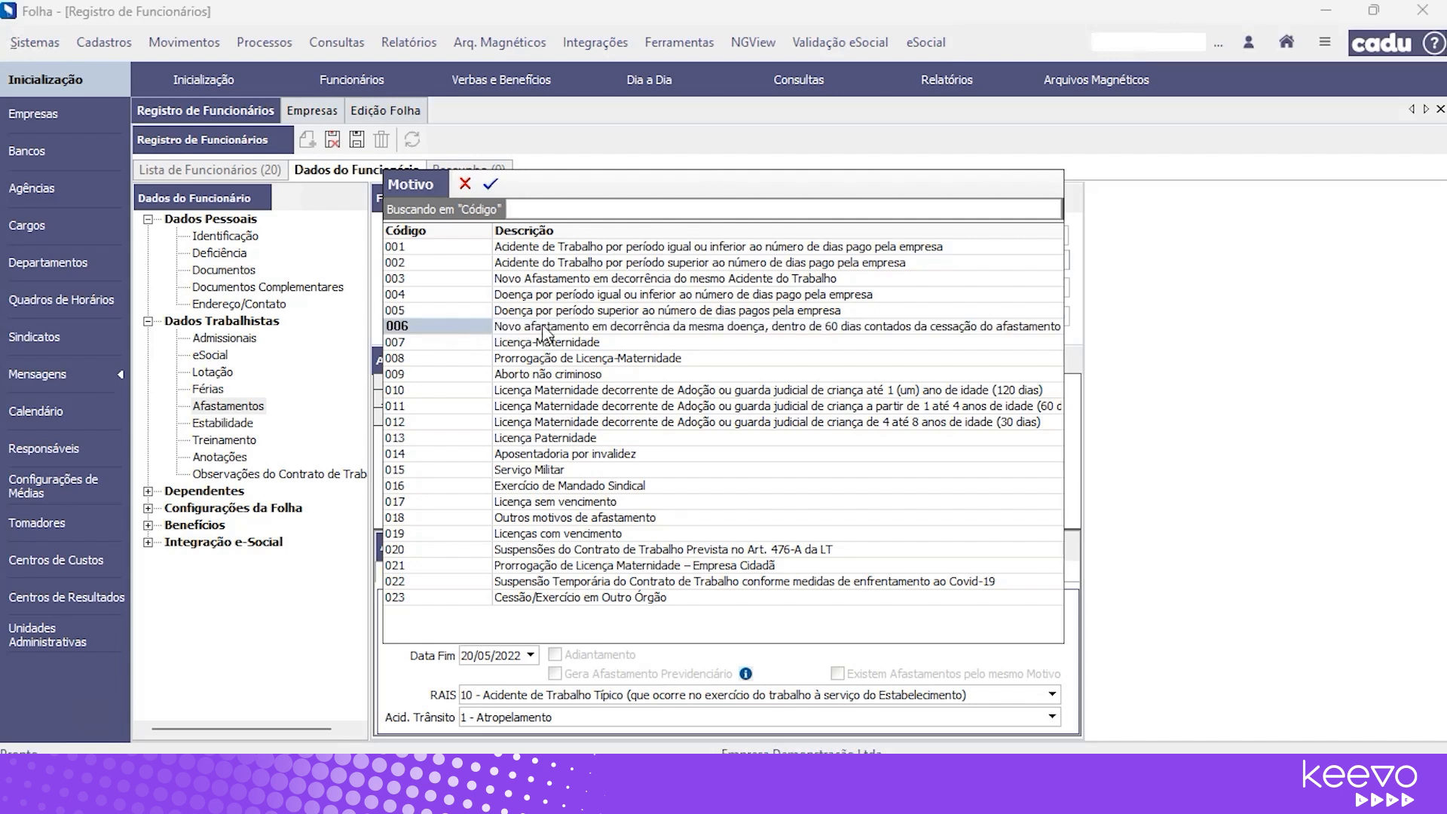
click(543, 329)
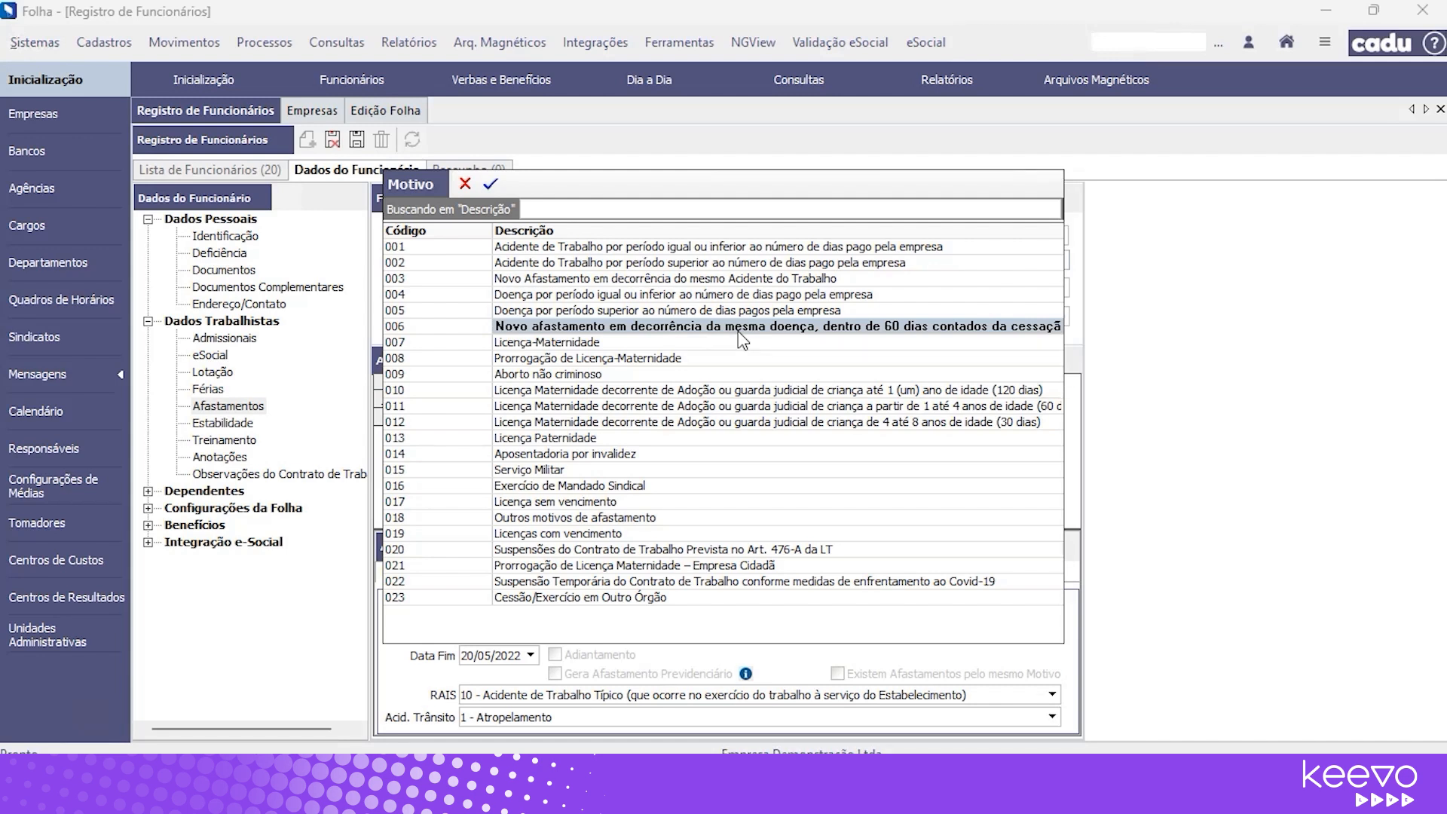
click(559, 299)
click(563, 312)
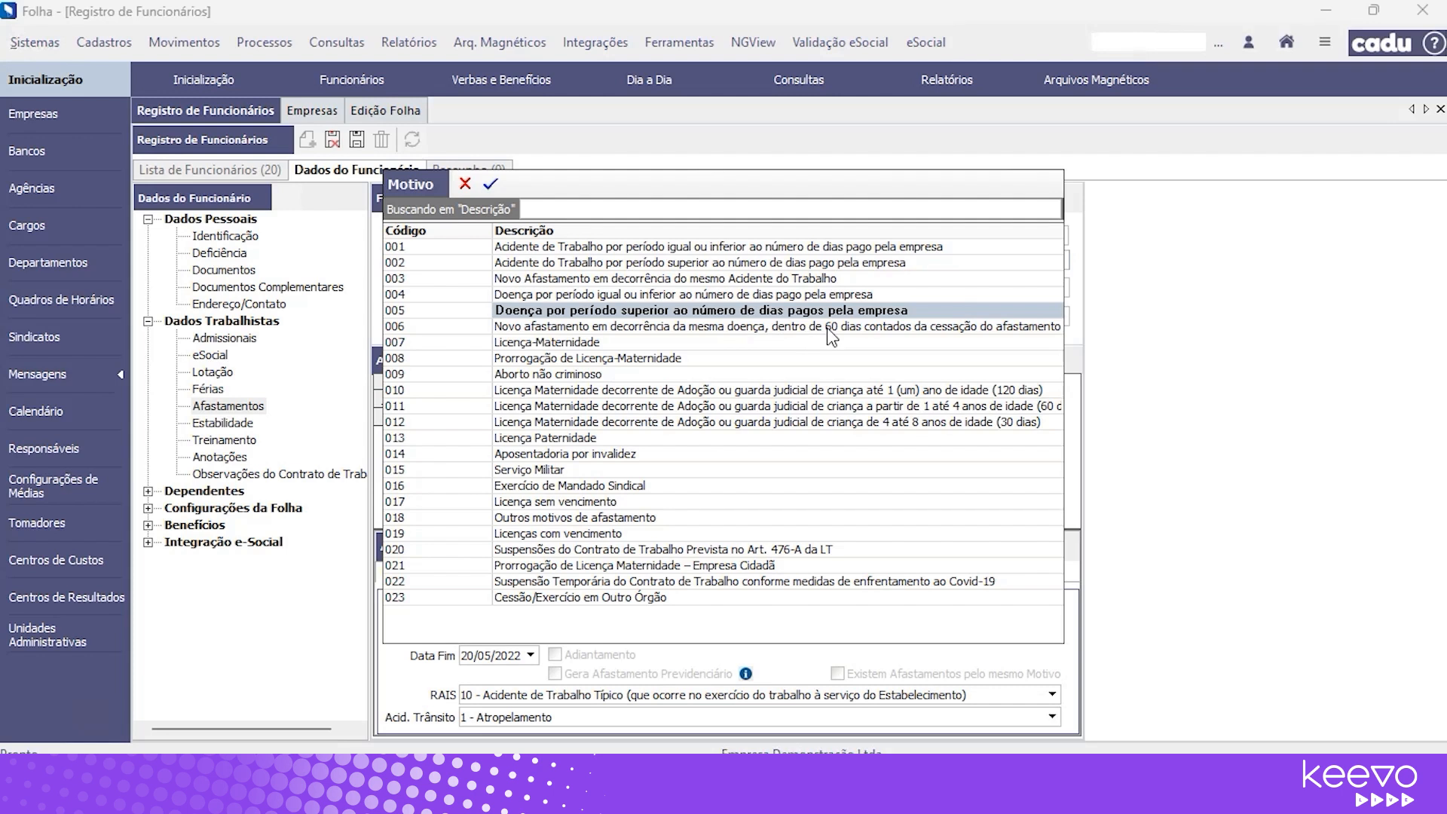
click(784, 330)
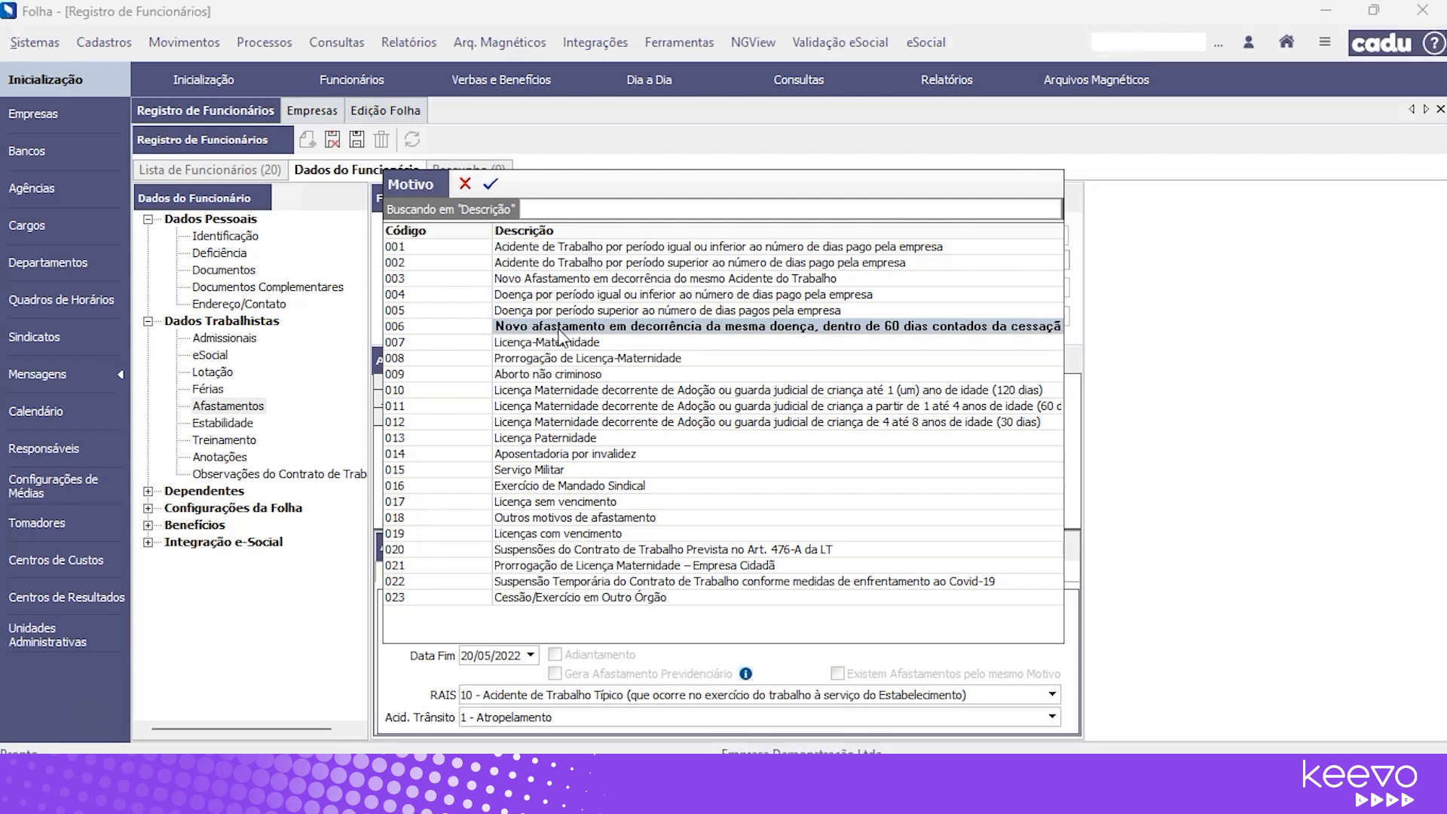
click(463, 327)
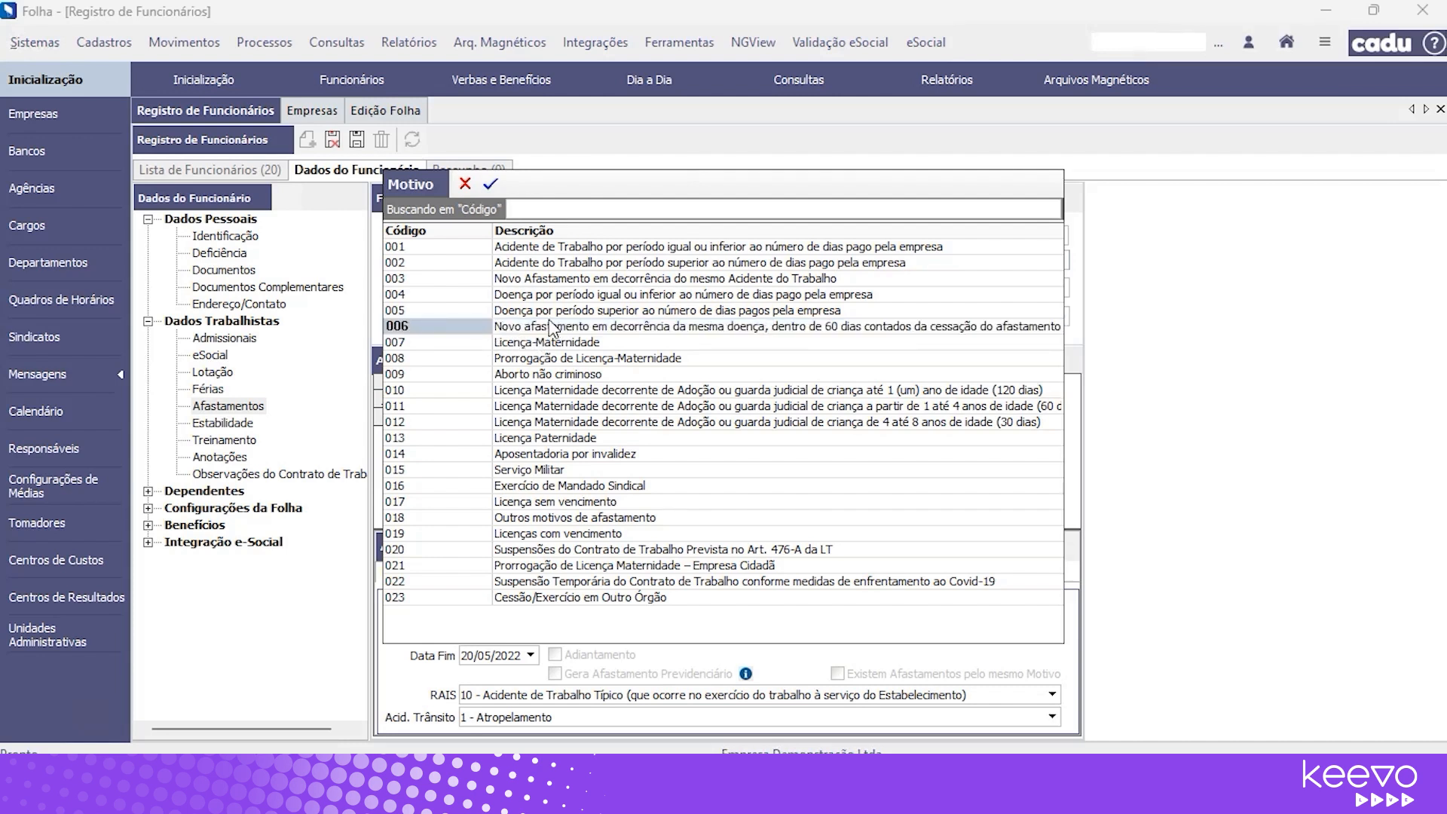
click(550, 324)
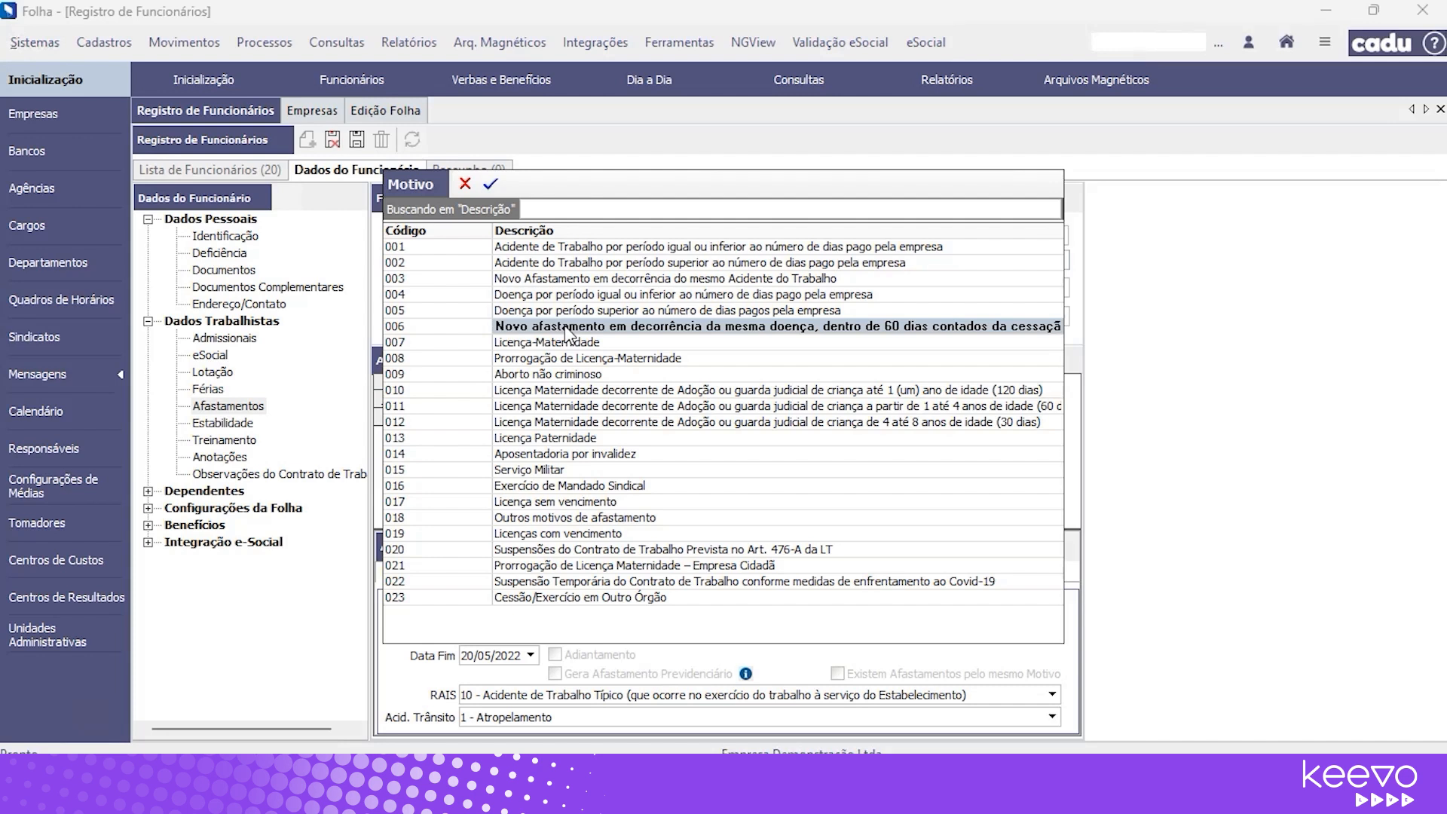
click(404, 330)
click(543, 330)
Go through illness reasons 004, 005 and 006 again to see which one applies to a repeated leave.
click(530, 300)
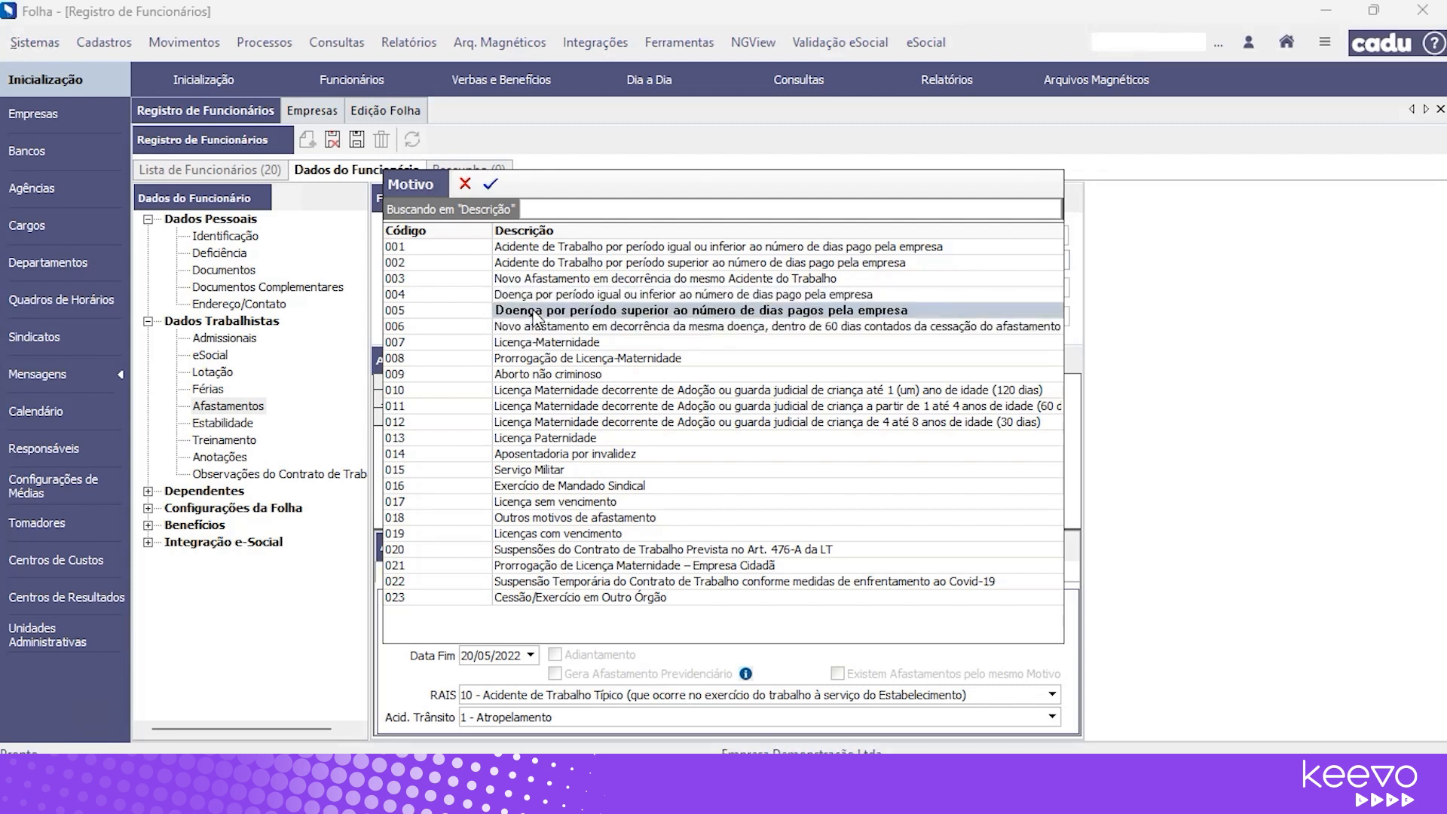
click(416, 297)
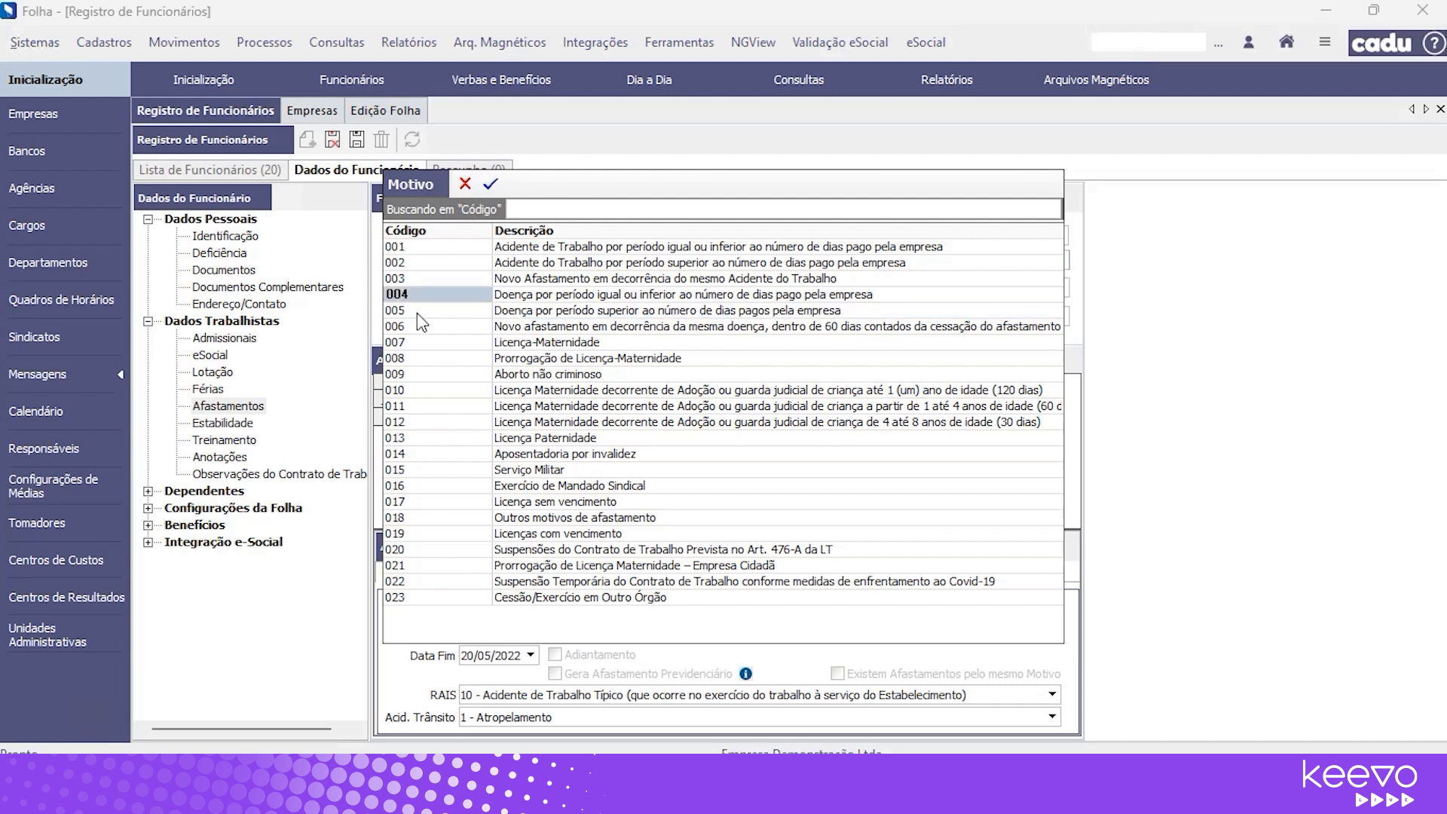
click(419, 312)
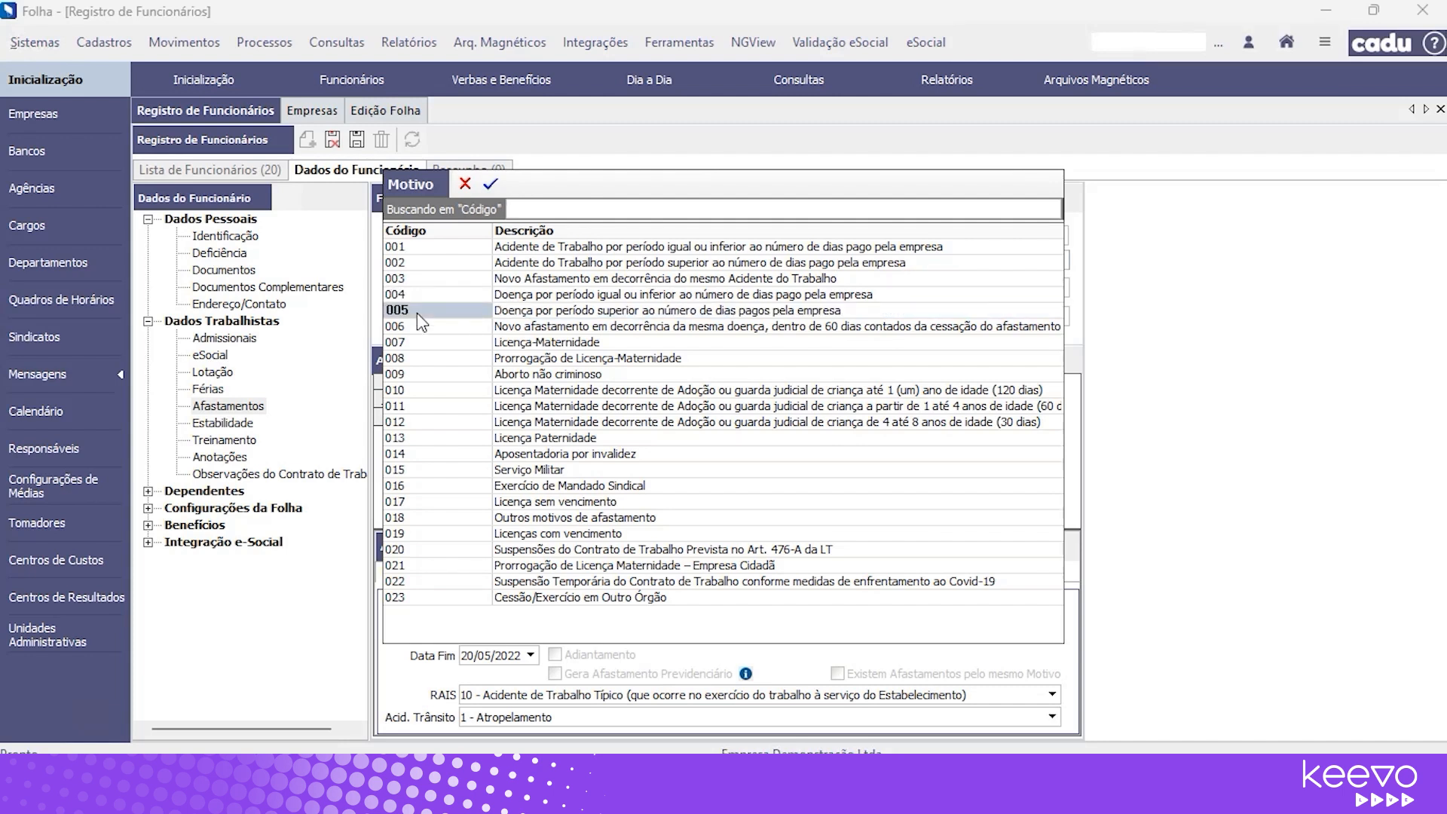
click(514, 328)
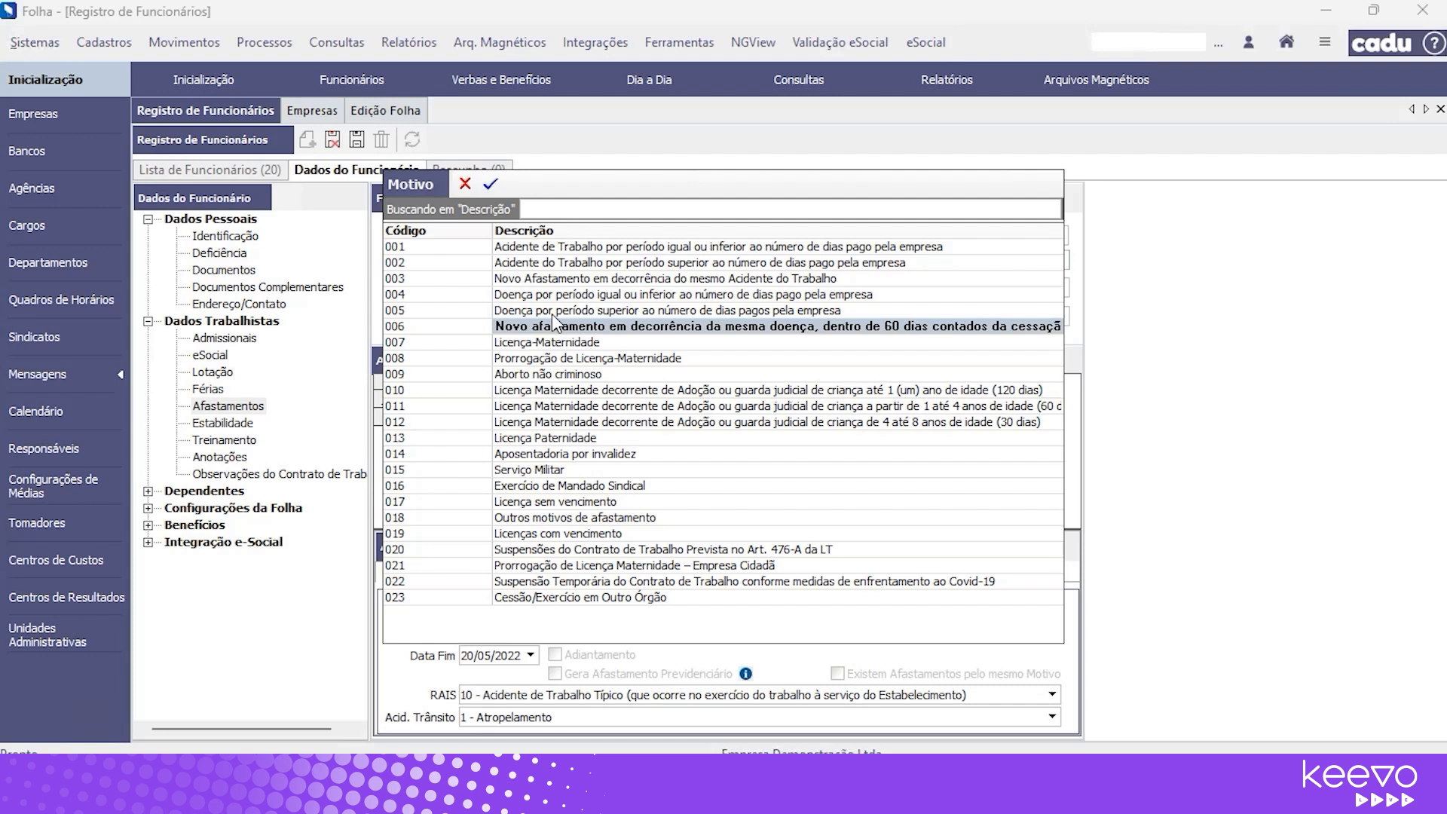
click(439, 329)
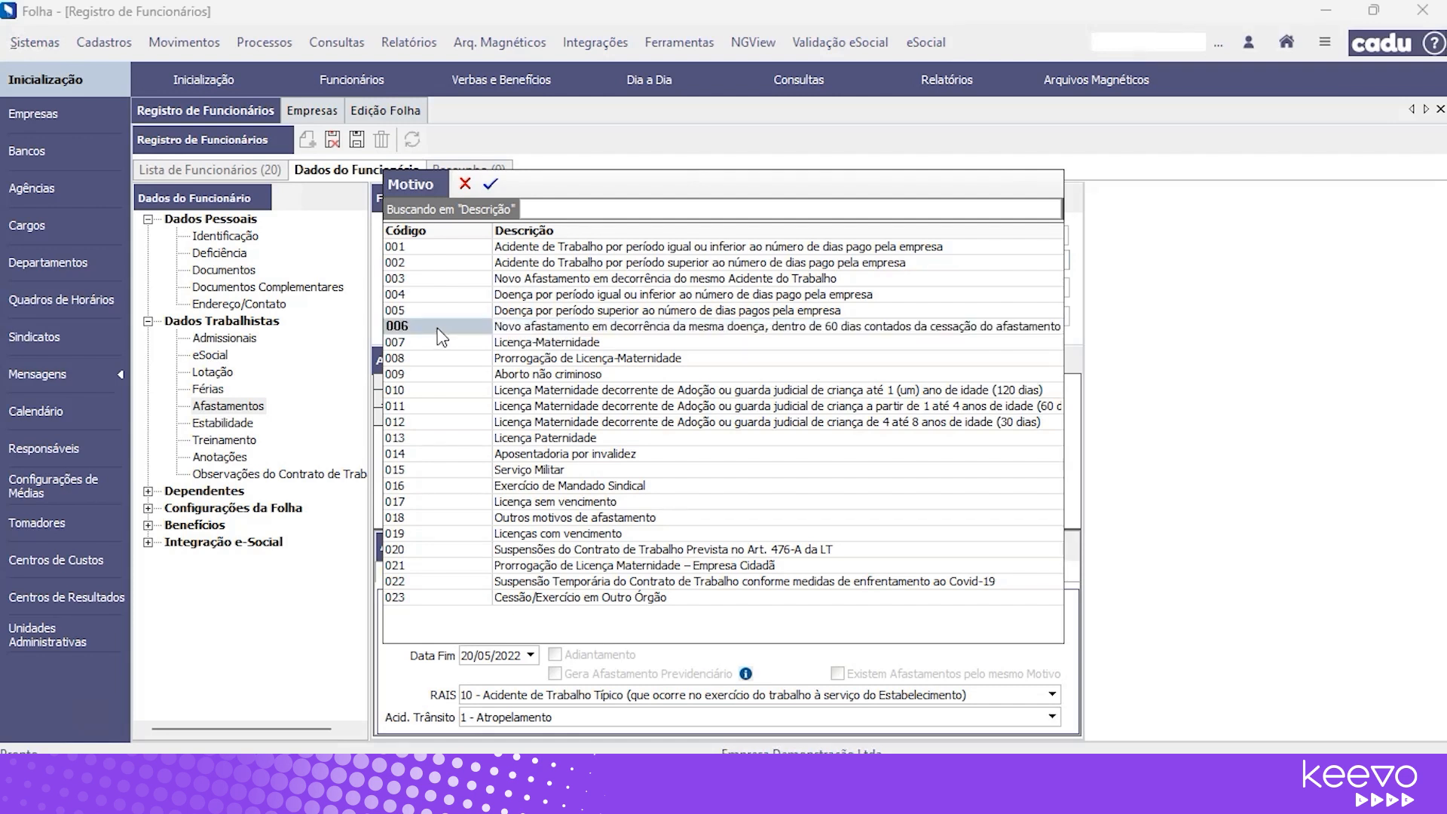
click(582, 327)
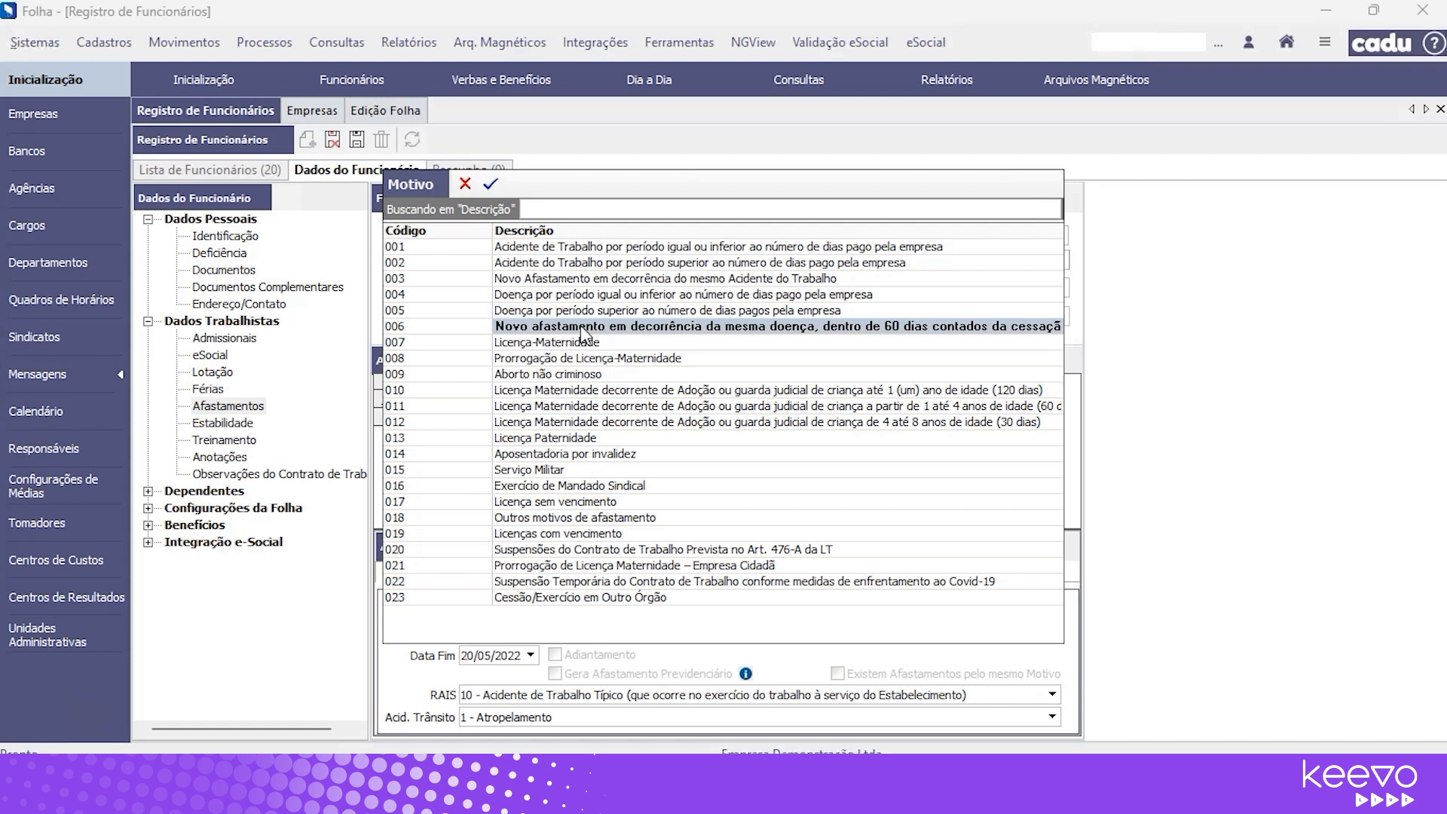
click(581, 345)
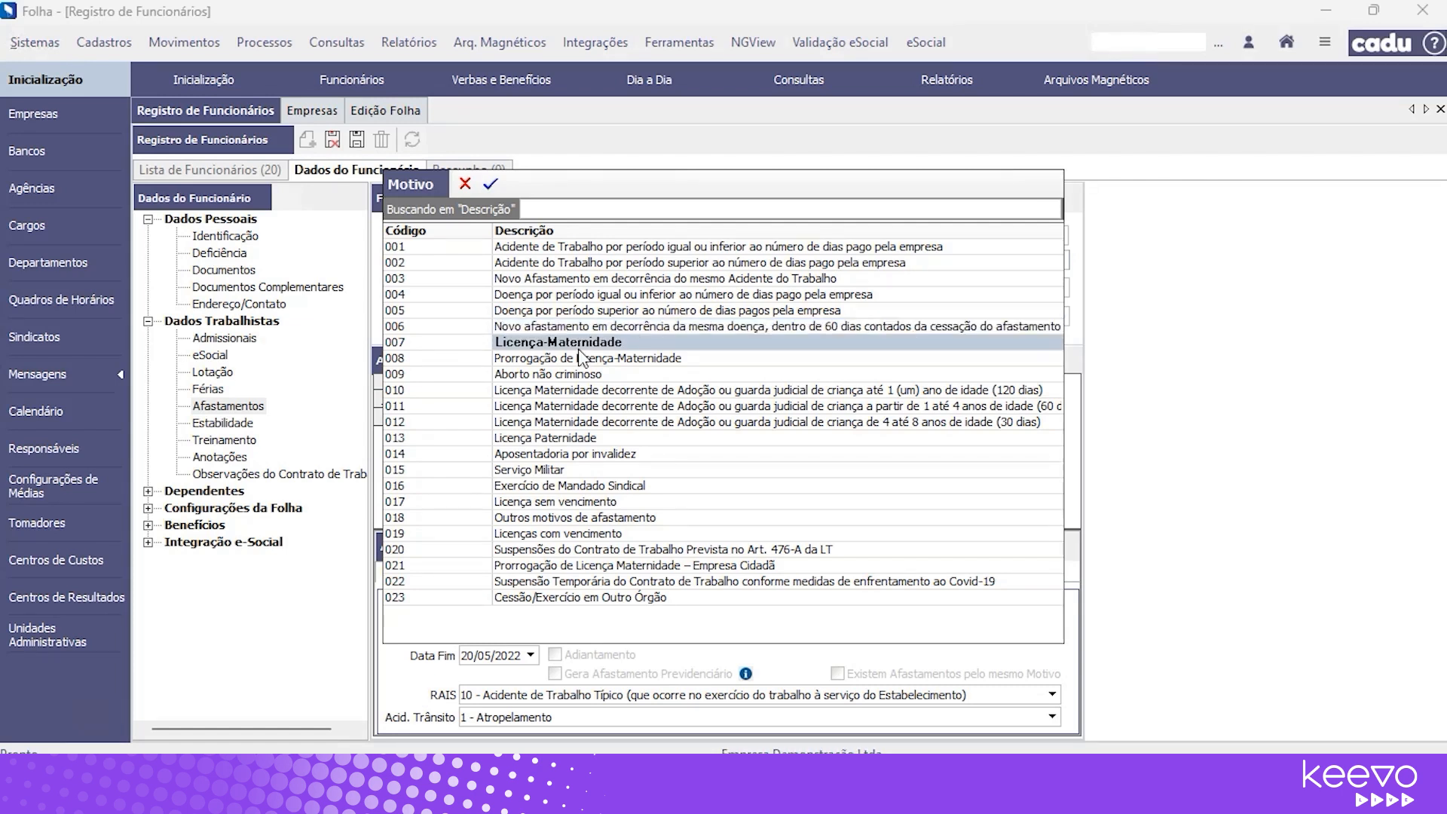
key(Up)
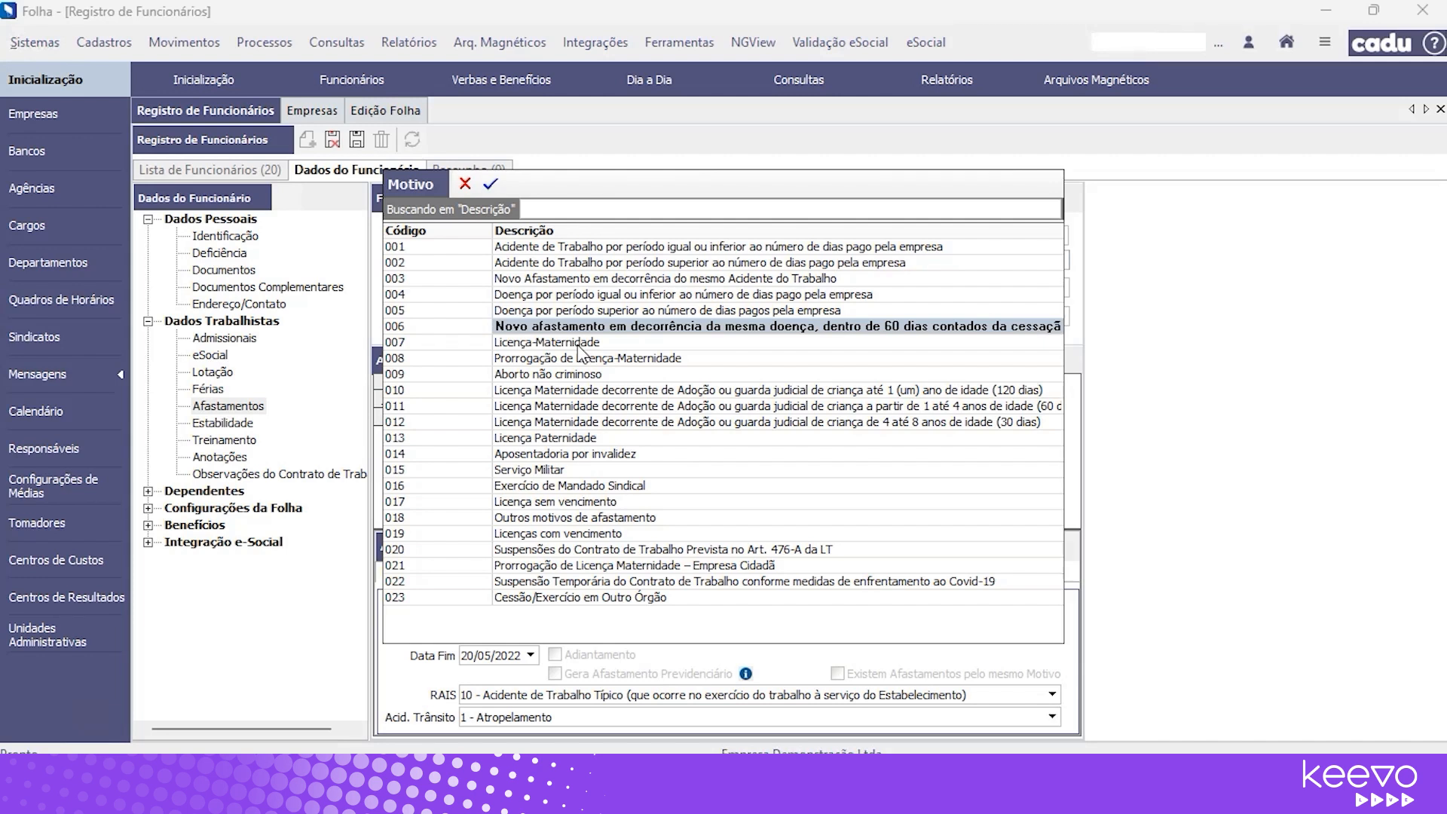
Examine the maternity-related reasons 007 to 012, covering maternity leave, its extension, non-criminal abortion and adoption or custody.
click(574, 343)
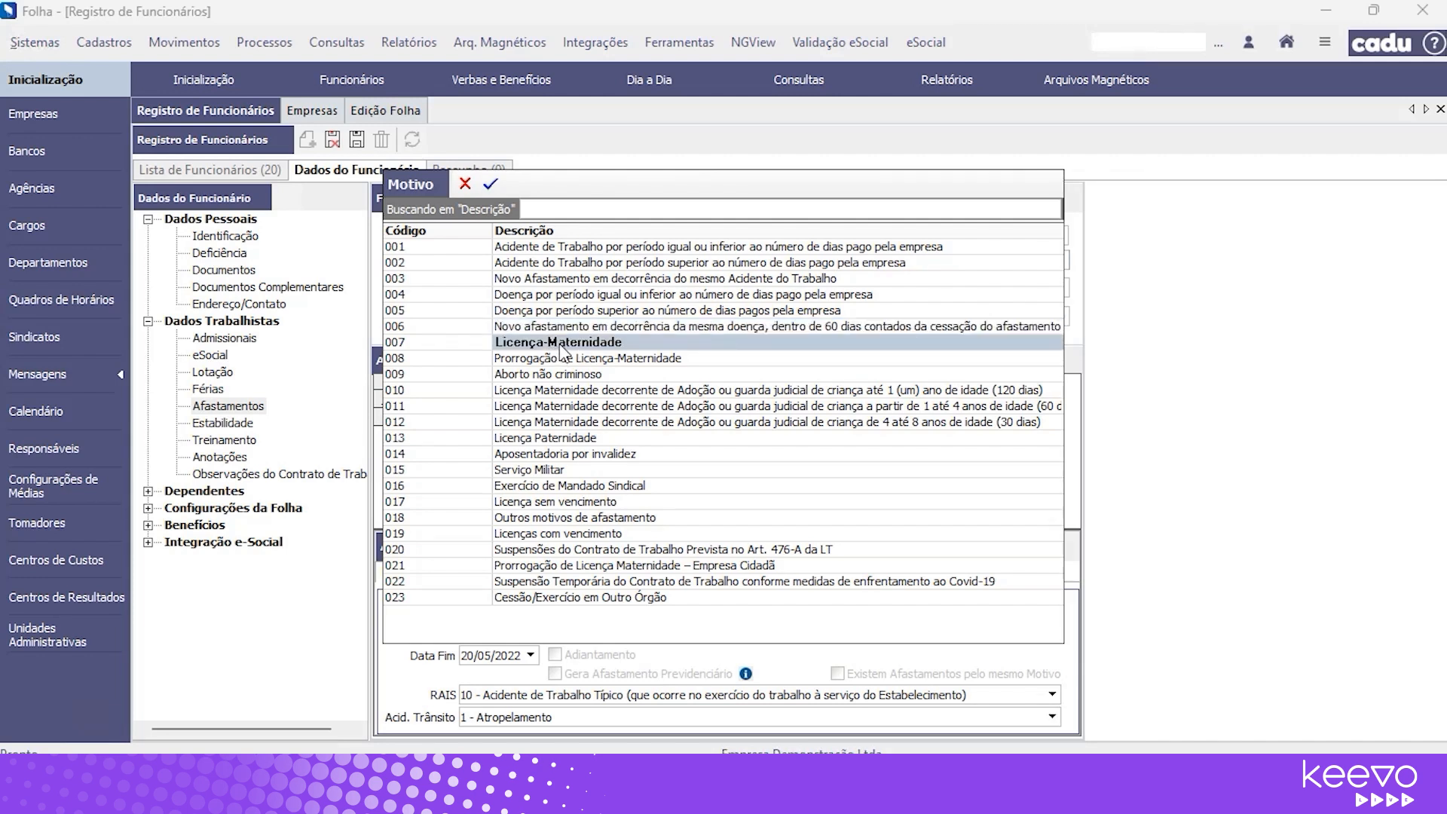
click(451, 359)
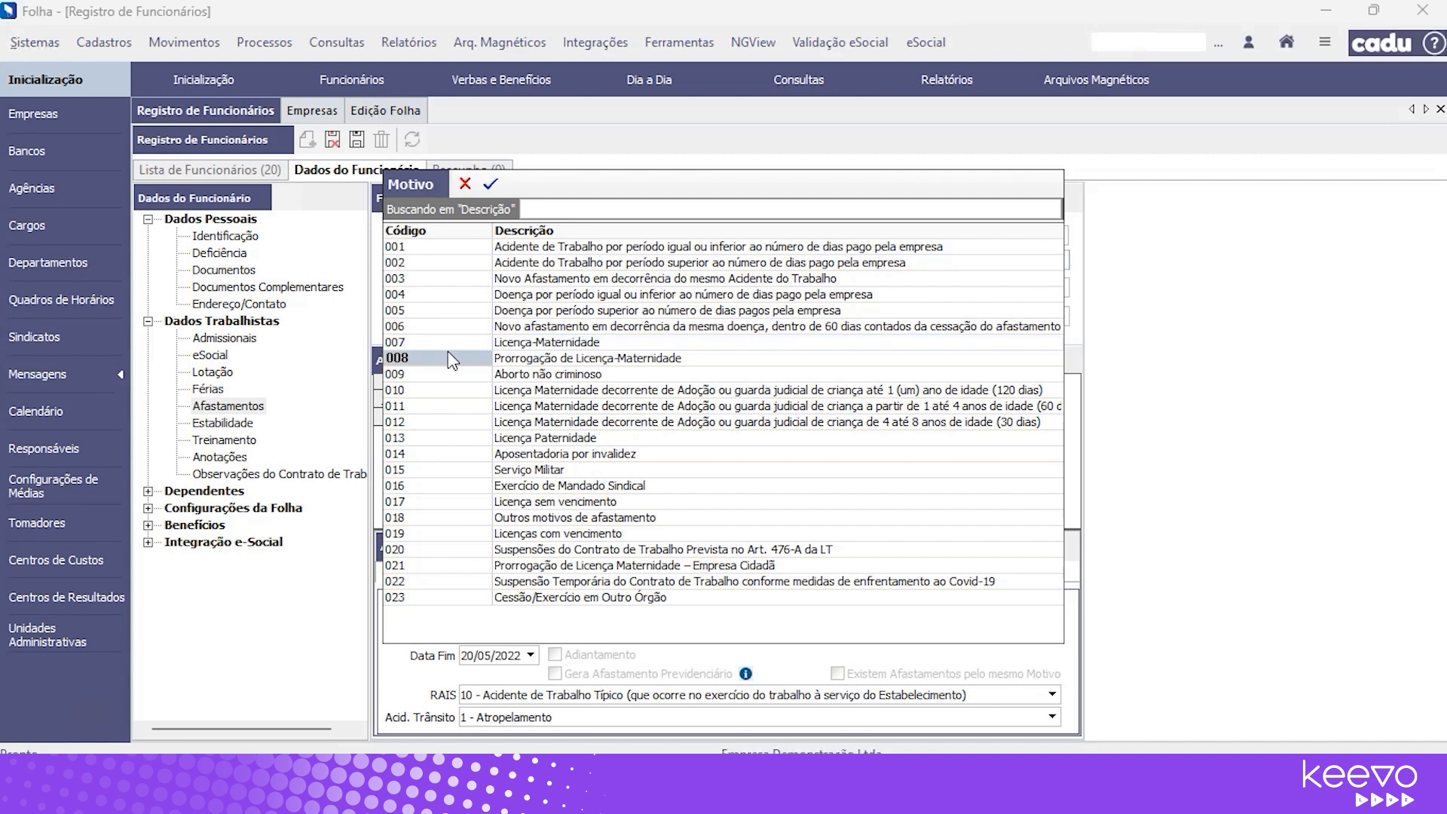
click(520, 344)
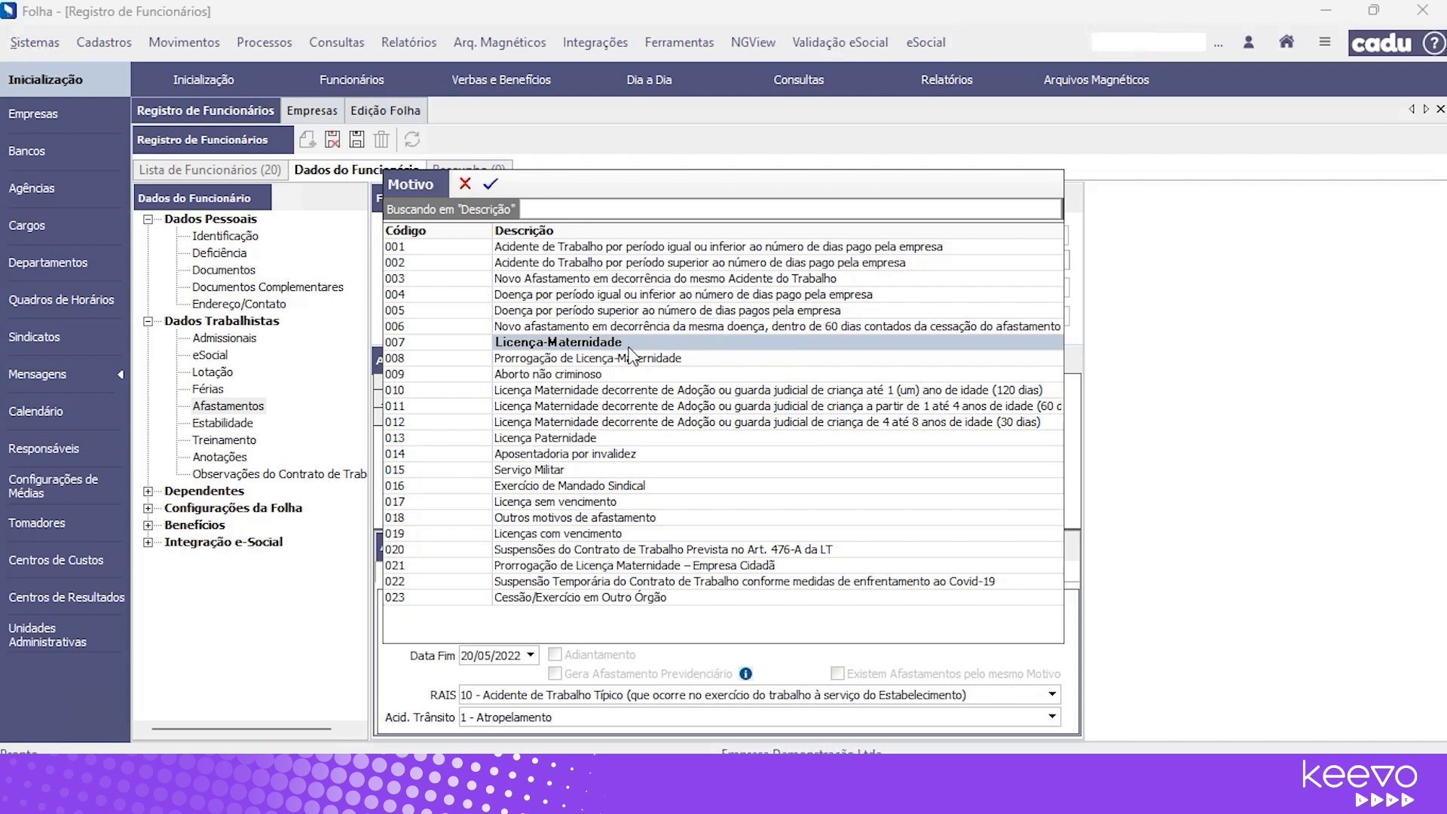
click(623, 360)
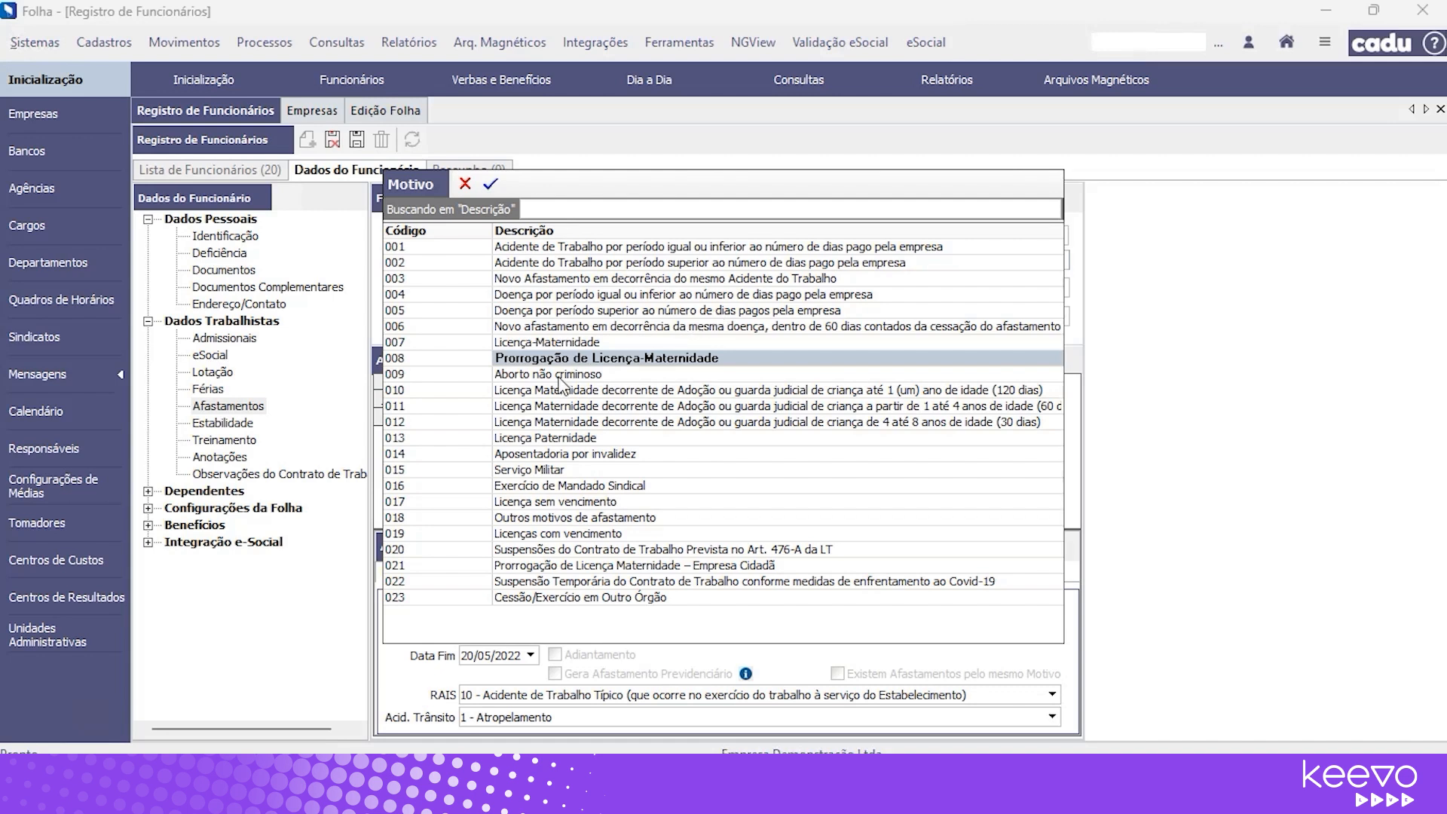
click(620, 376)
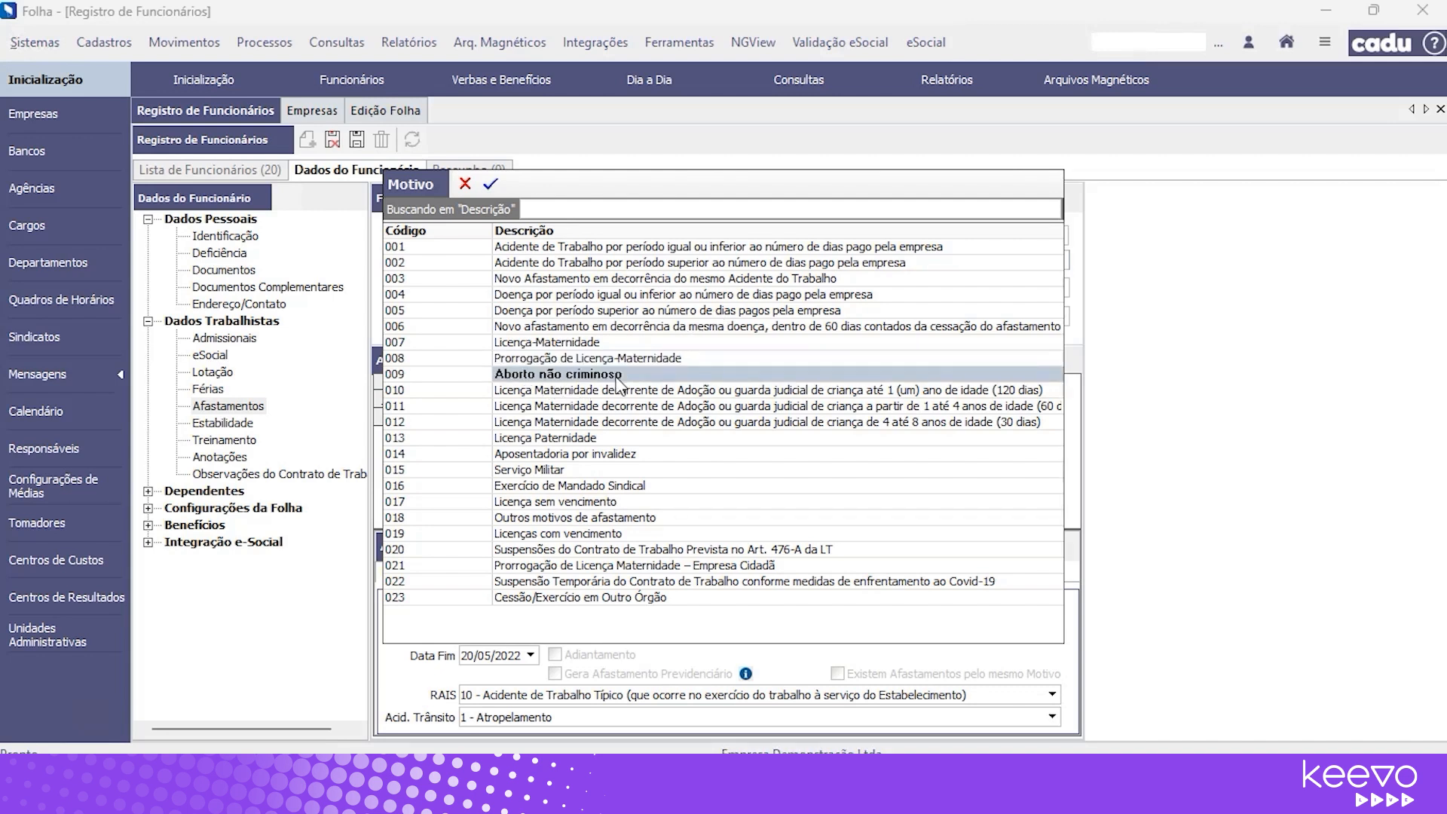
click(545, 392)
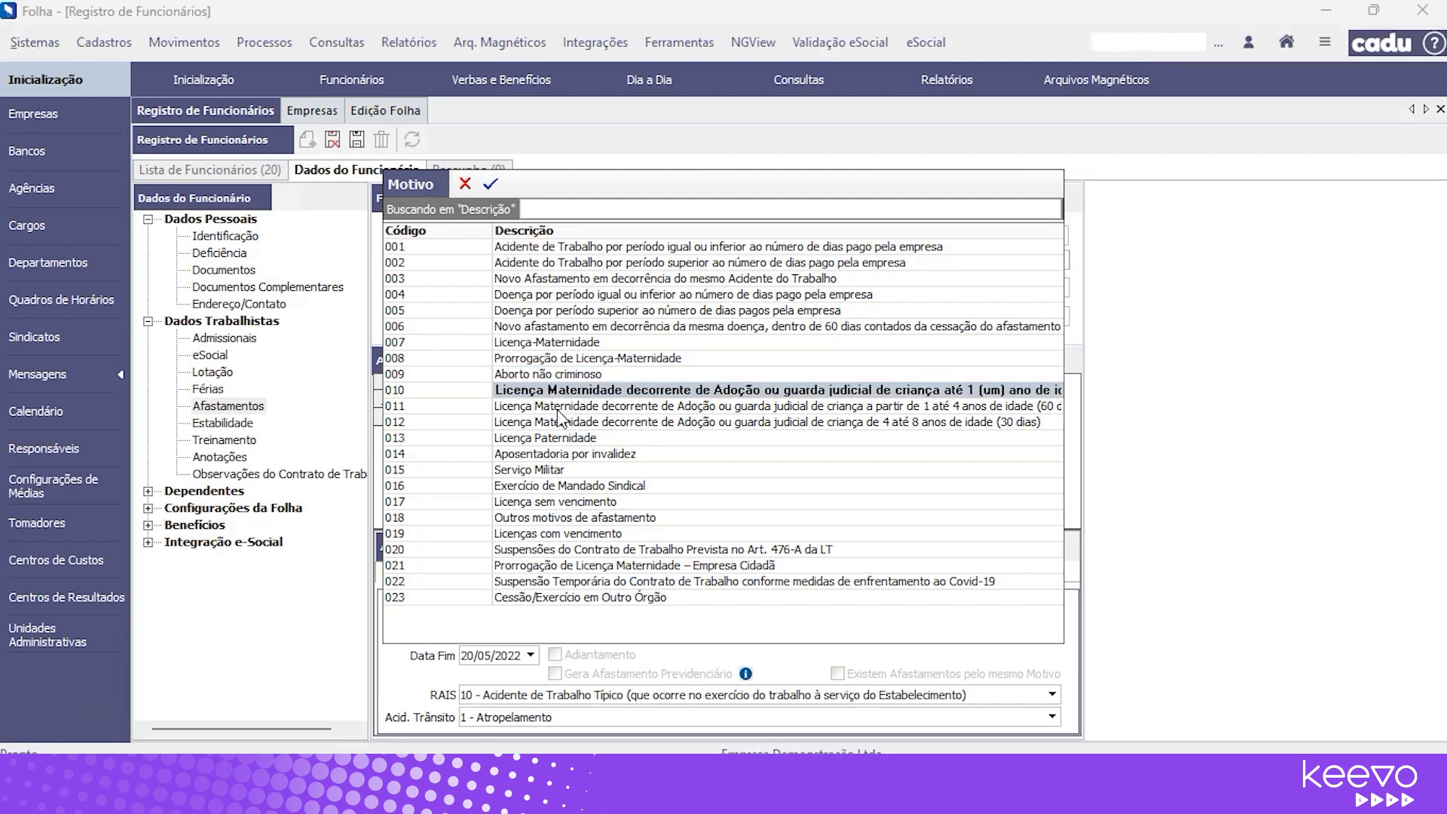
click(558, 409)
click(563, 424)
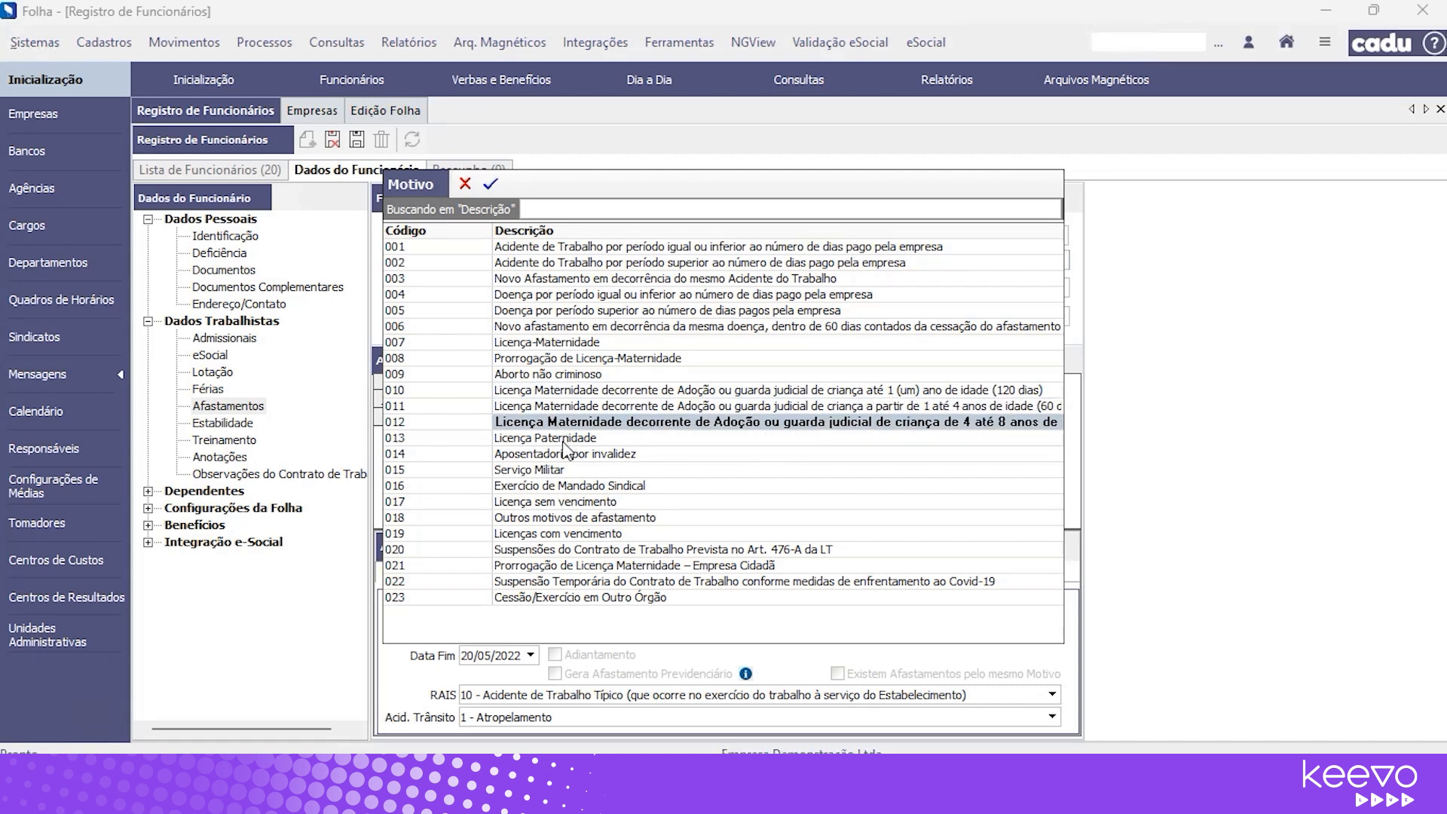
Examine reasons 013, 014, 015 and 017, and choose reason 001 for the leave.
click(563, 442)
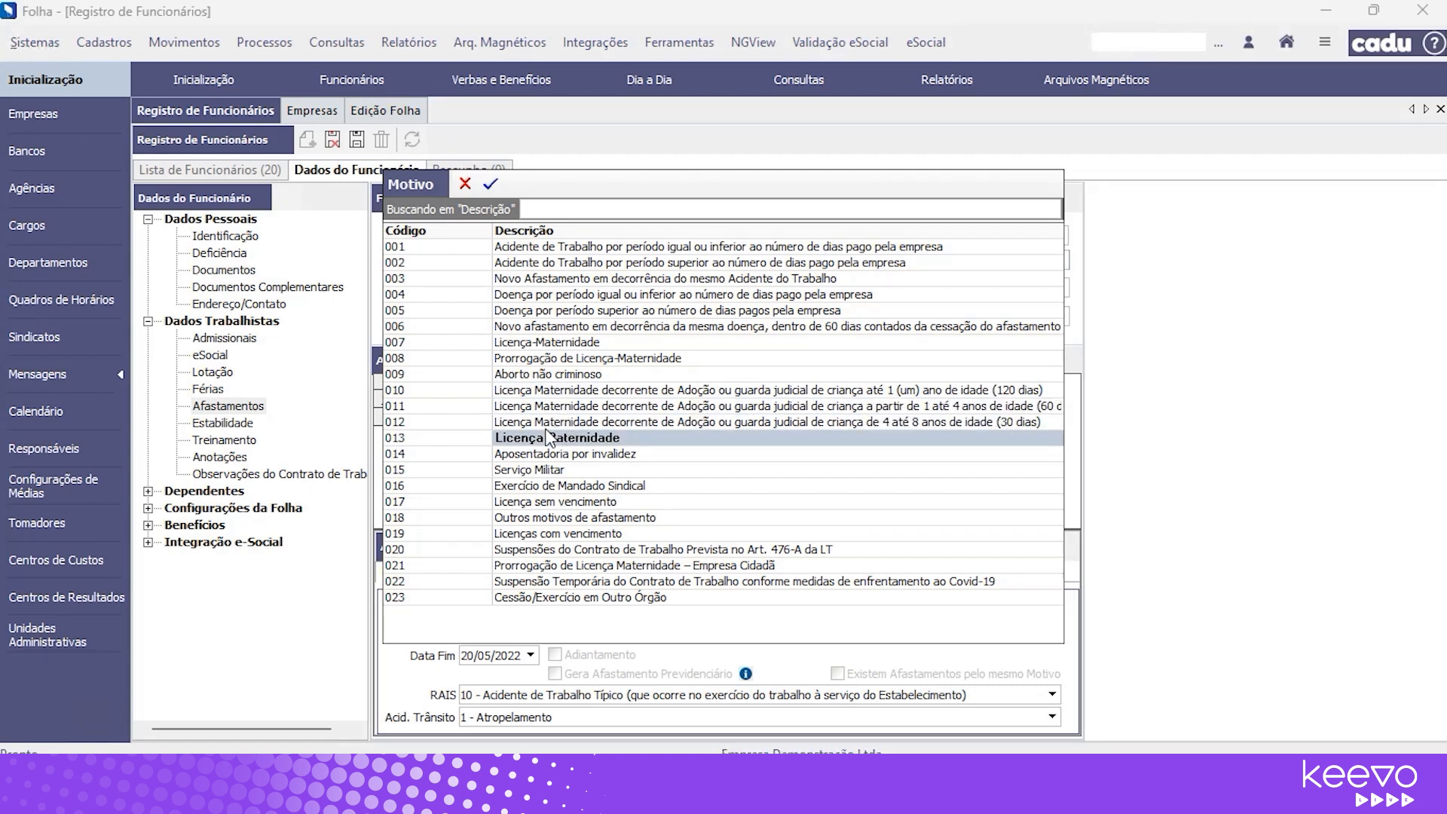
key(Down)
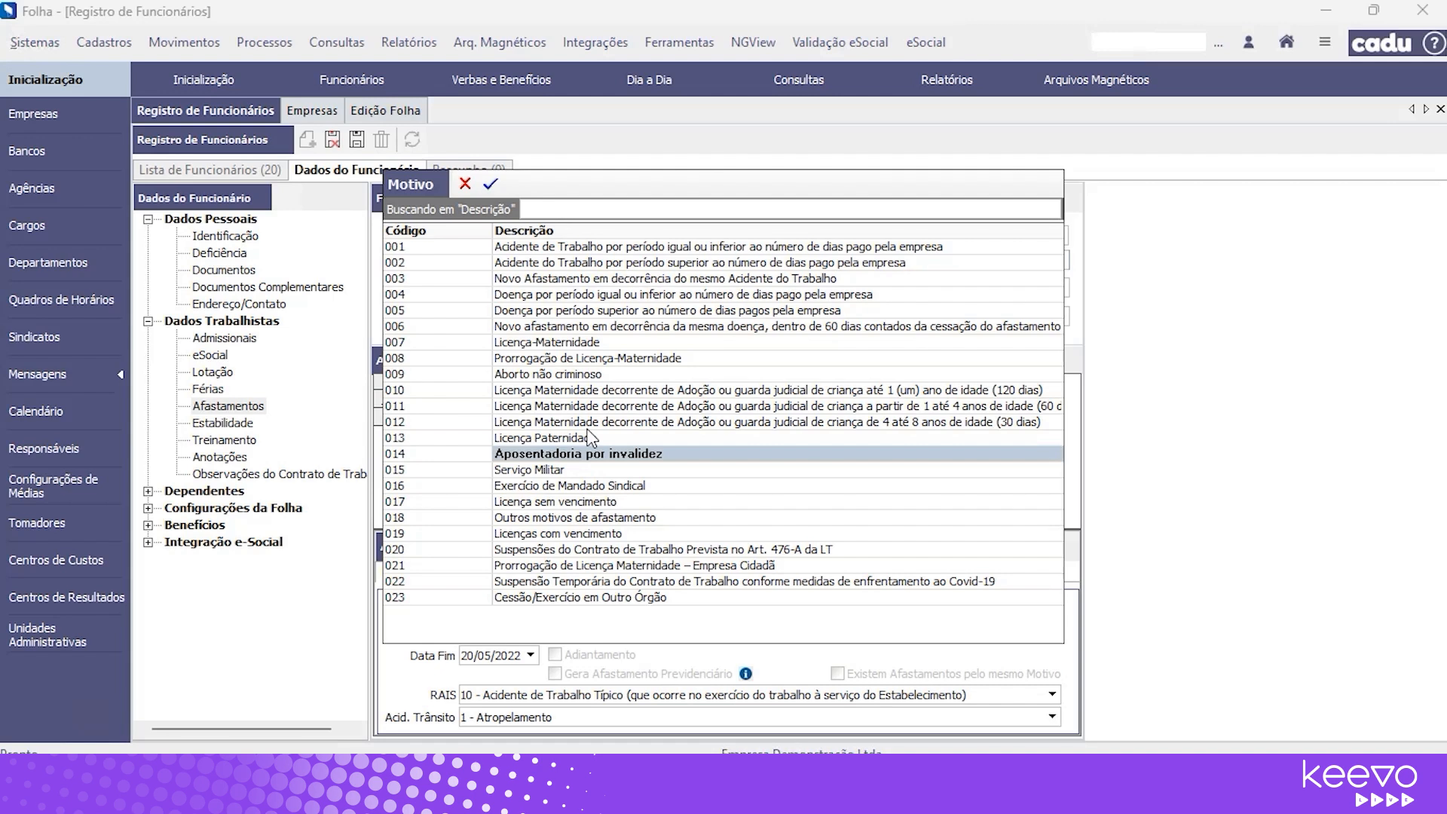
click(567, 469)
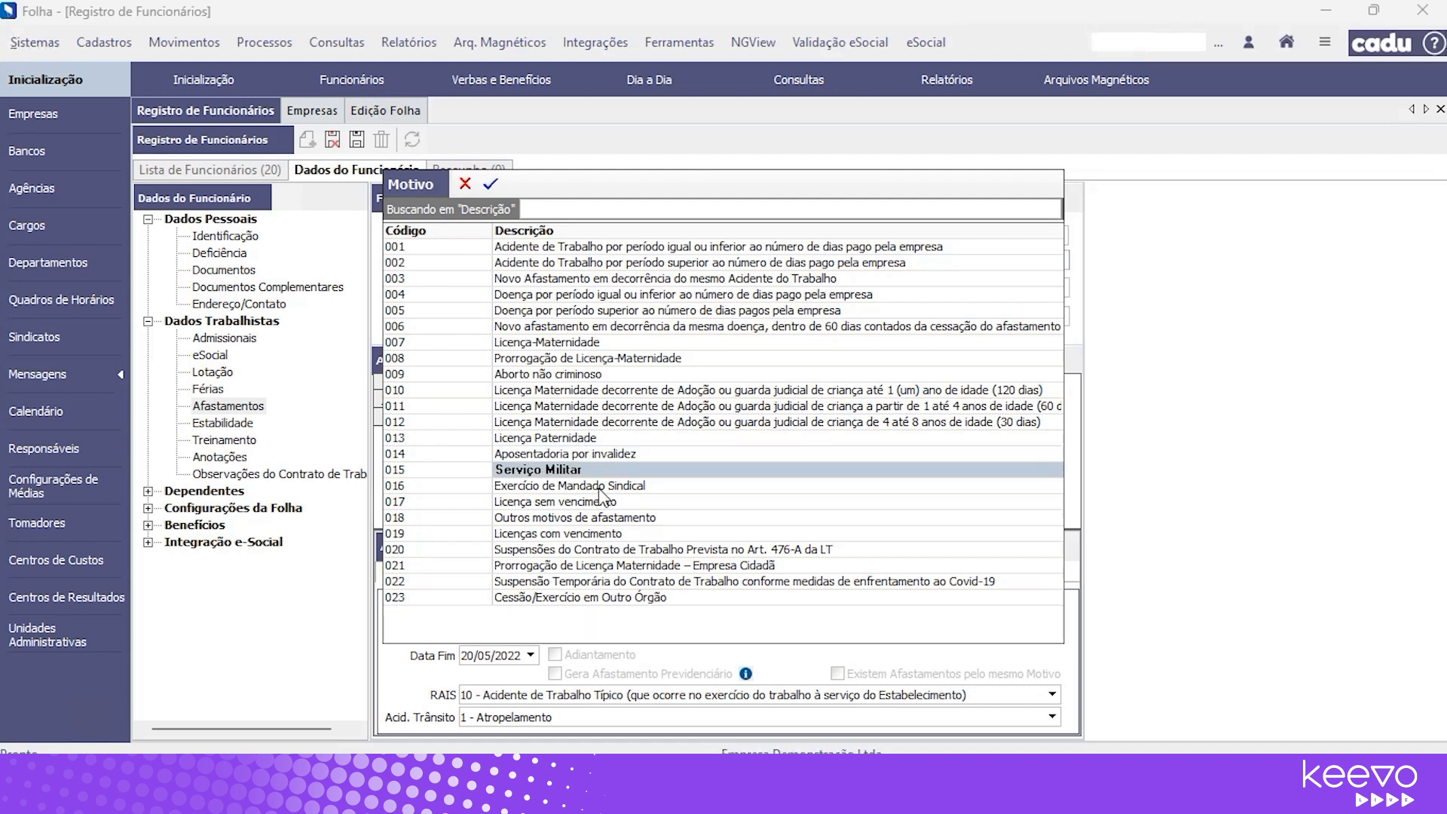
click(581, 505)
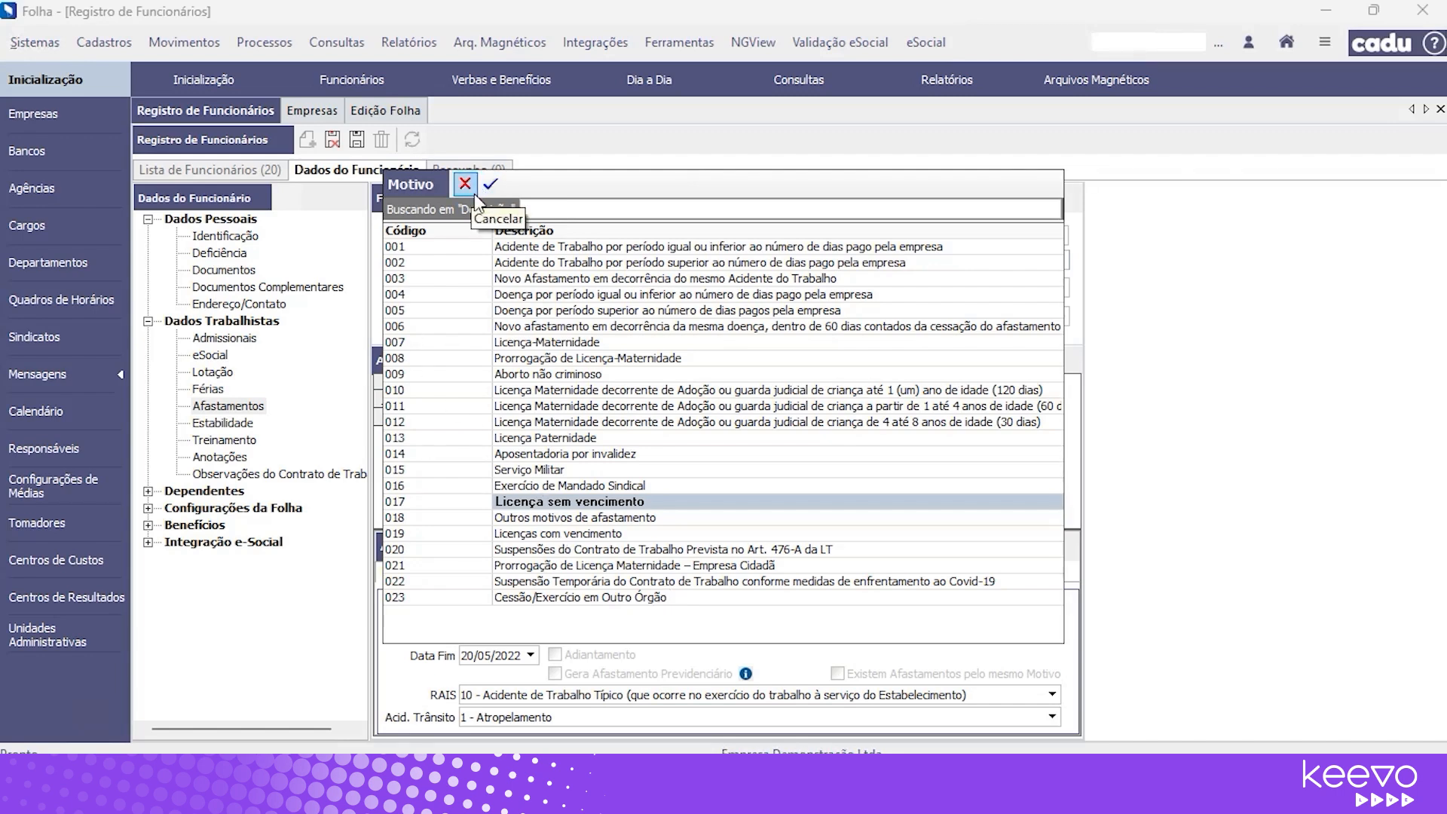
double_click(520, 248)
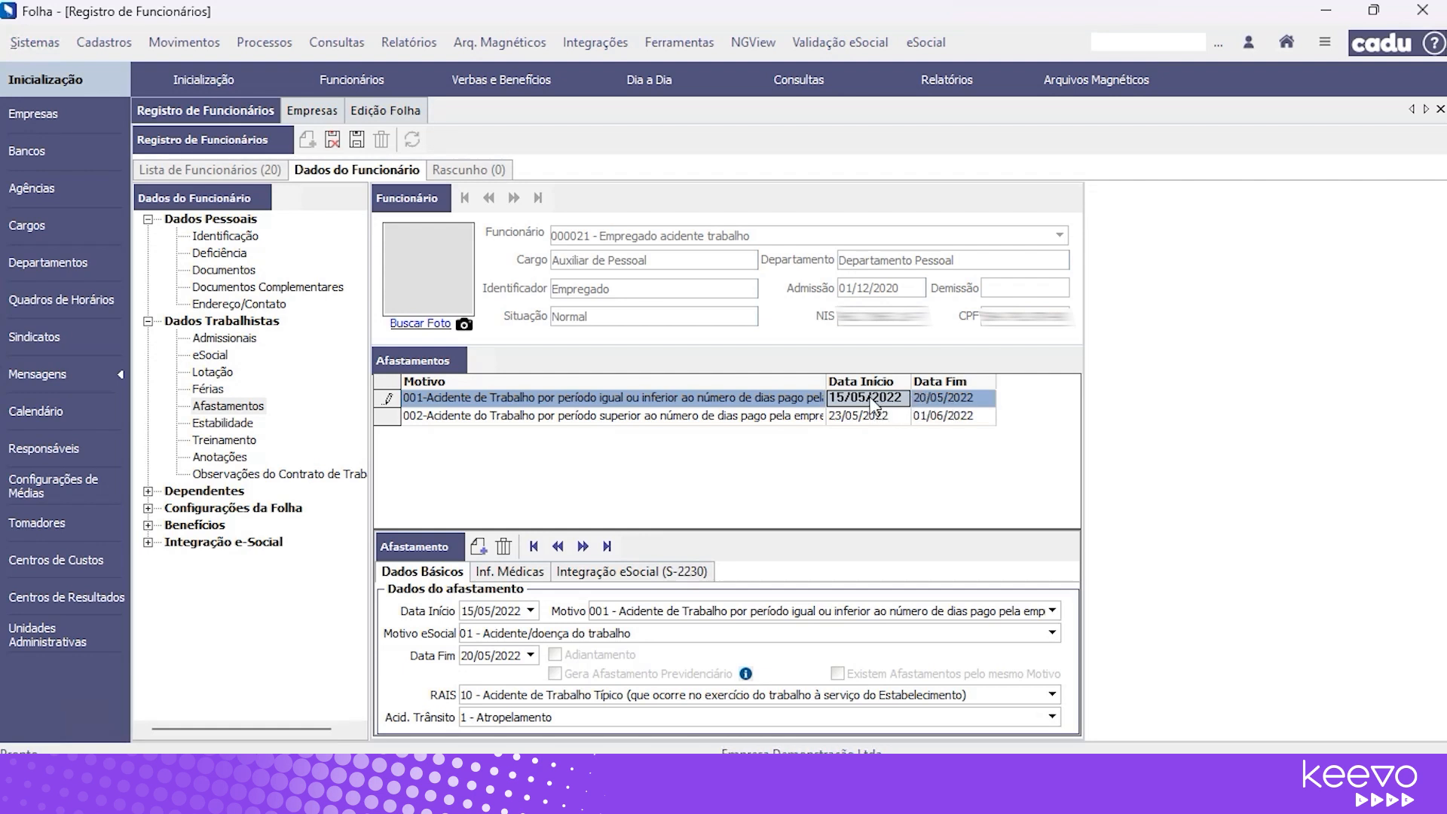
Compare the start and end dates of the employee's two work-accident leaves, reasons 001 and 002.
click(973, 404)
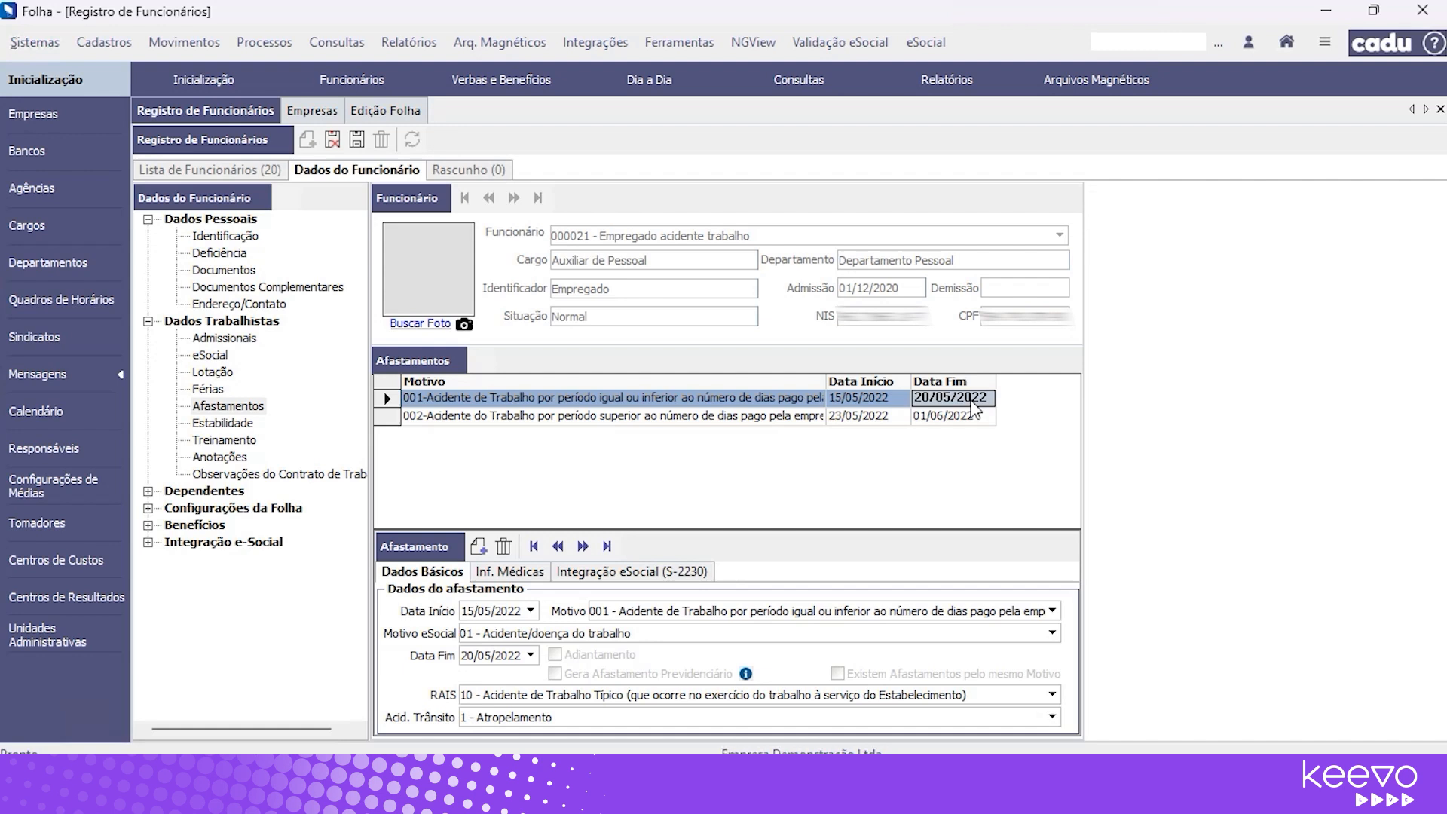
click(758, 417)
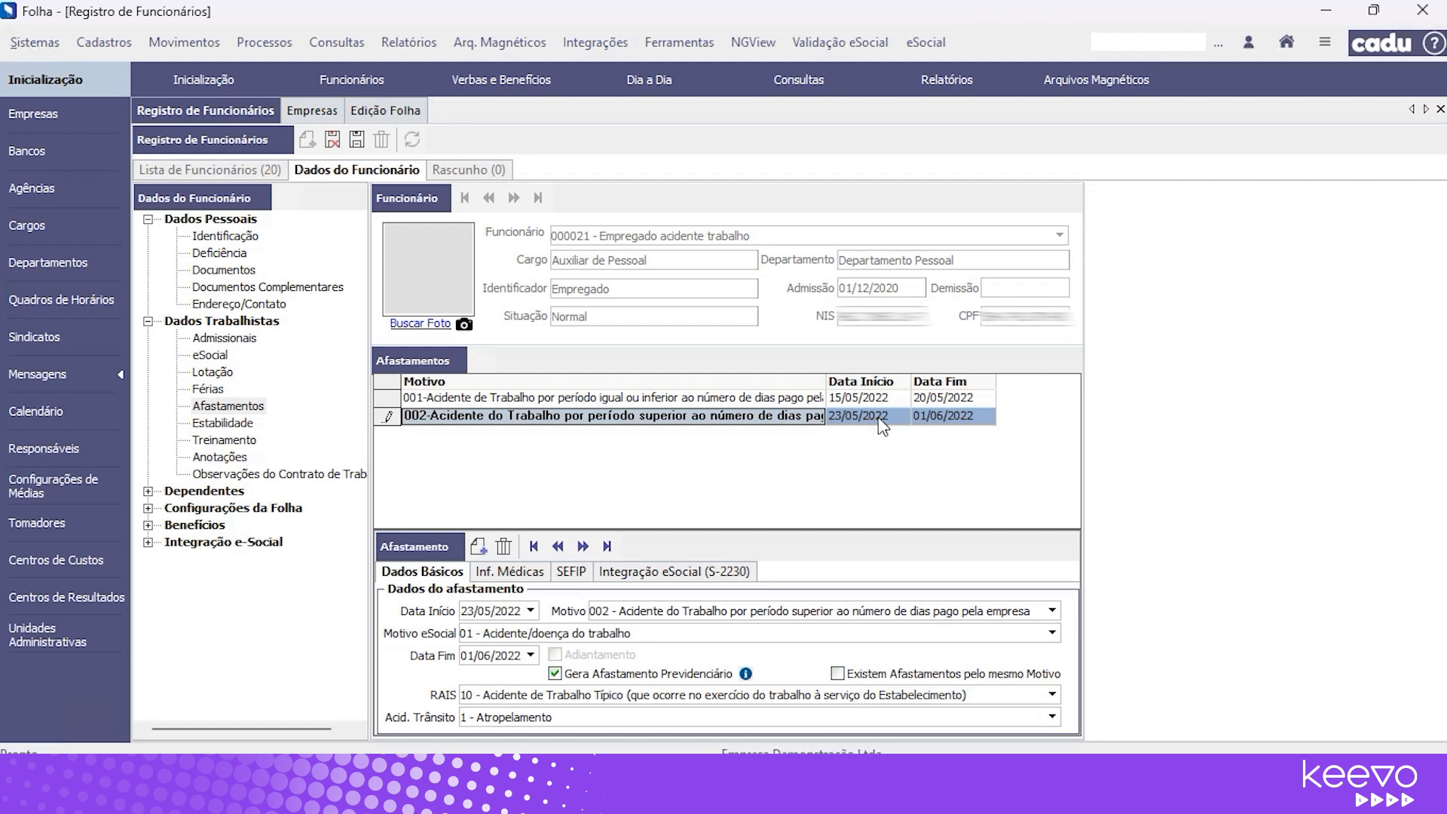
click(978, 417)
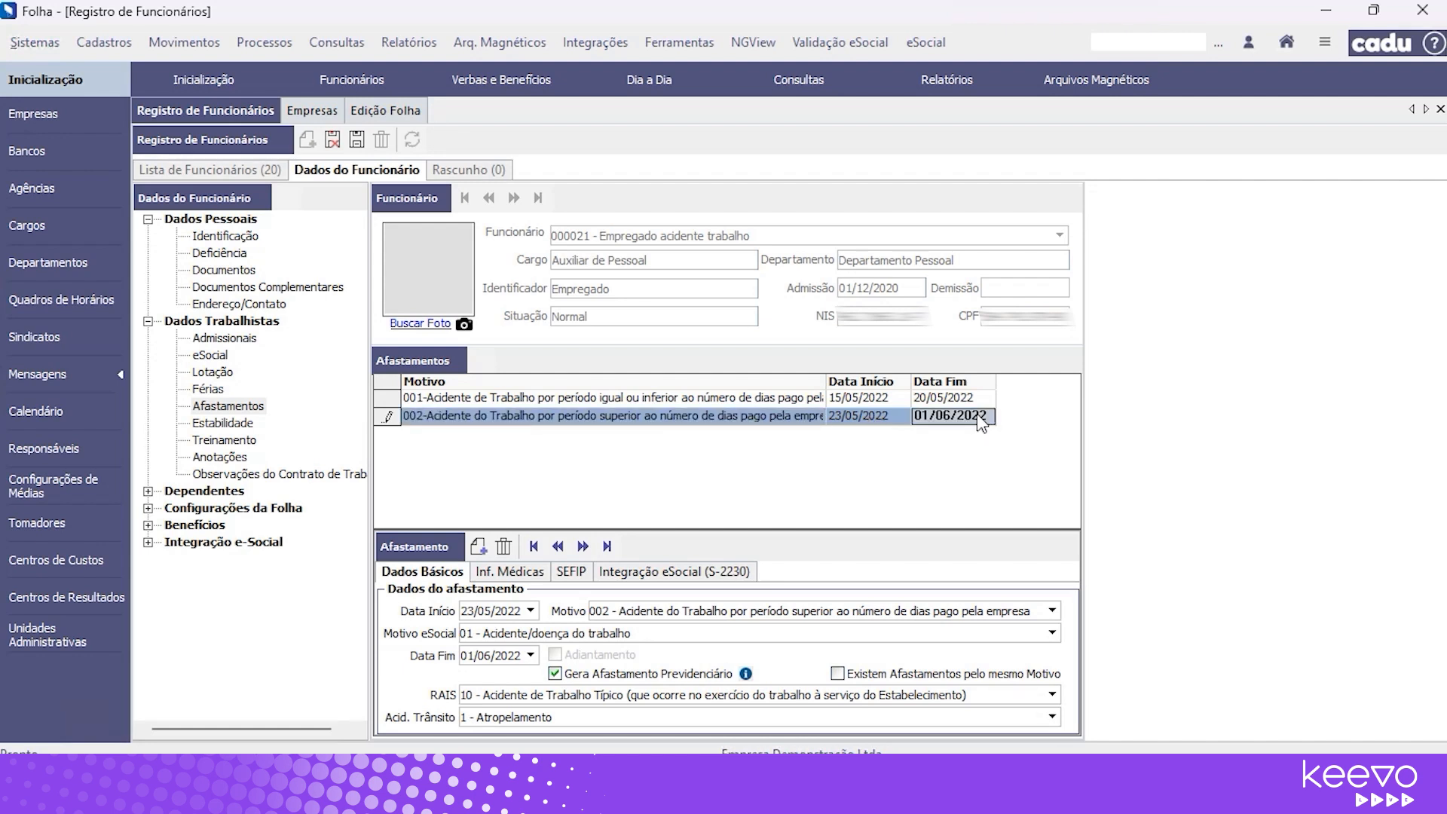
click(784, 419)
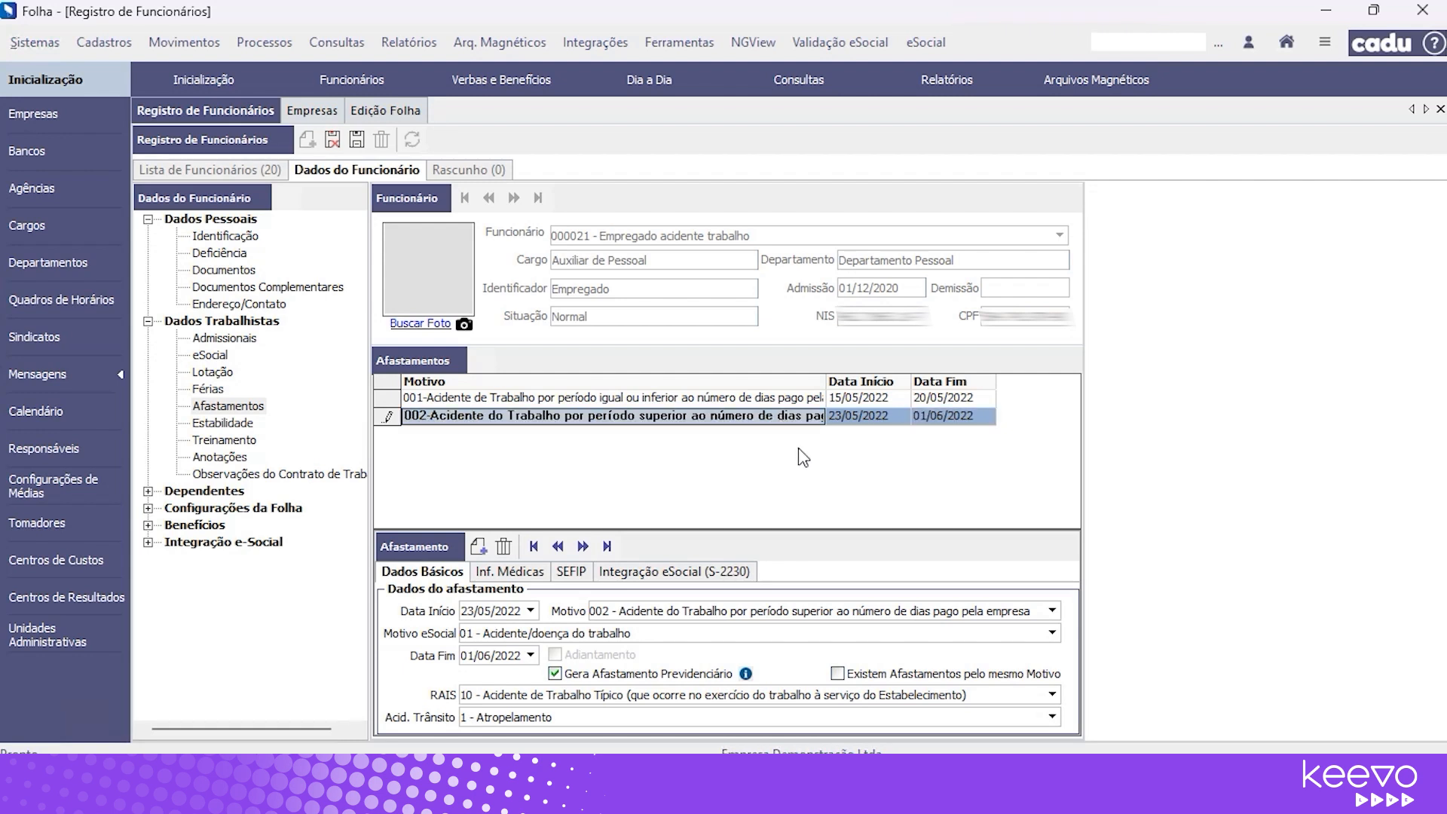
Review the reason 002 leave's Motivo, Gera Afastamento Previdenciário, RAIS and Acid. Trânsito fields.
click(739, 613)
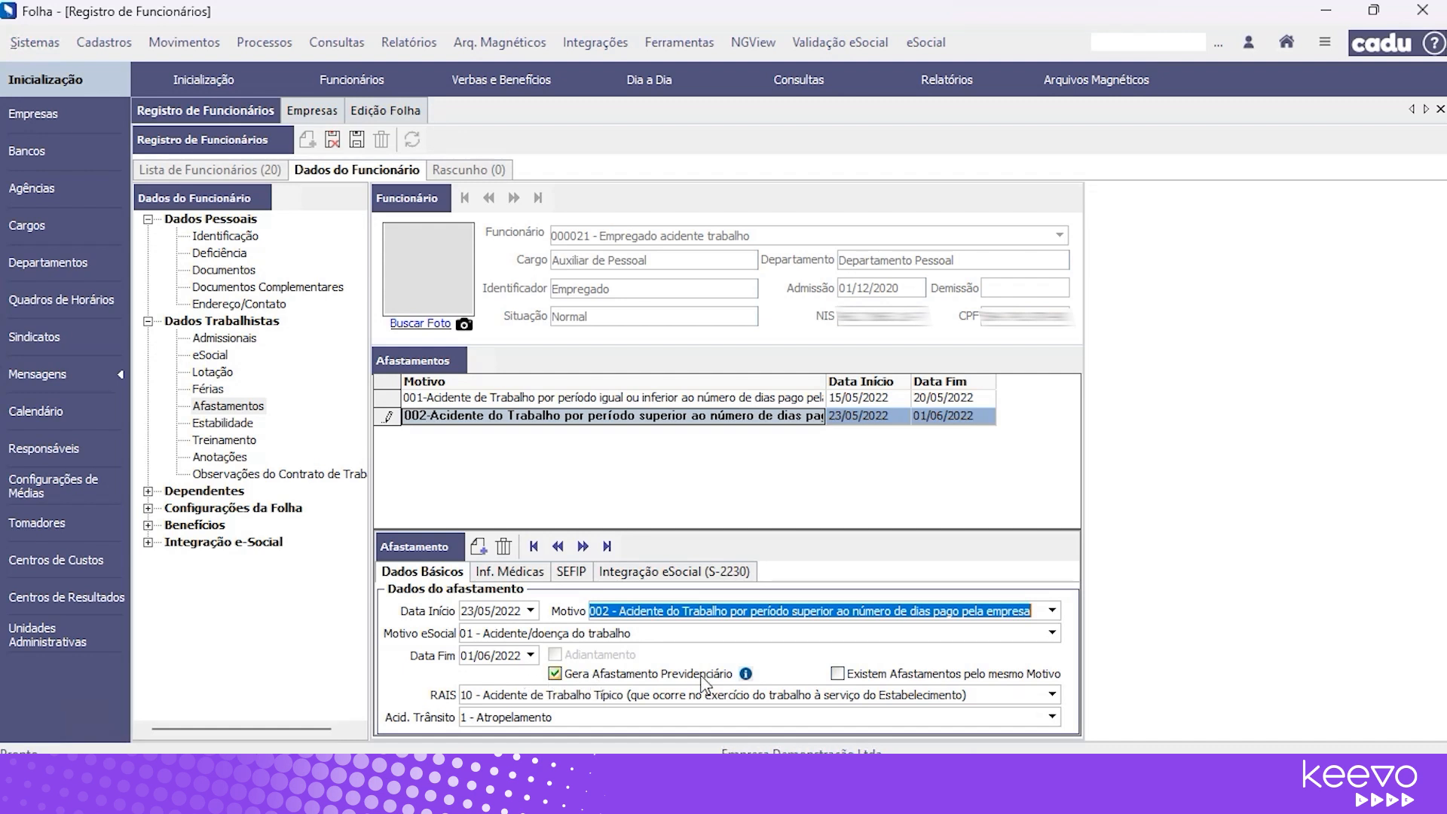
mouse_move(744, 678)
click(506, 696)
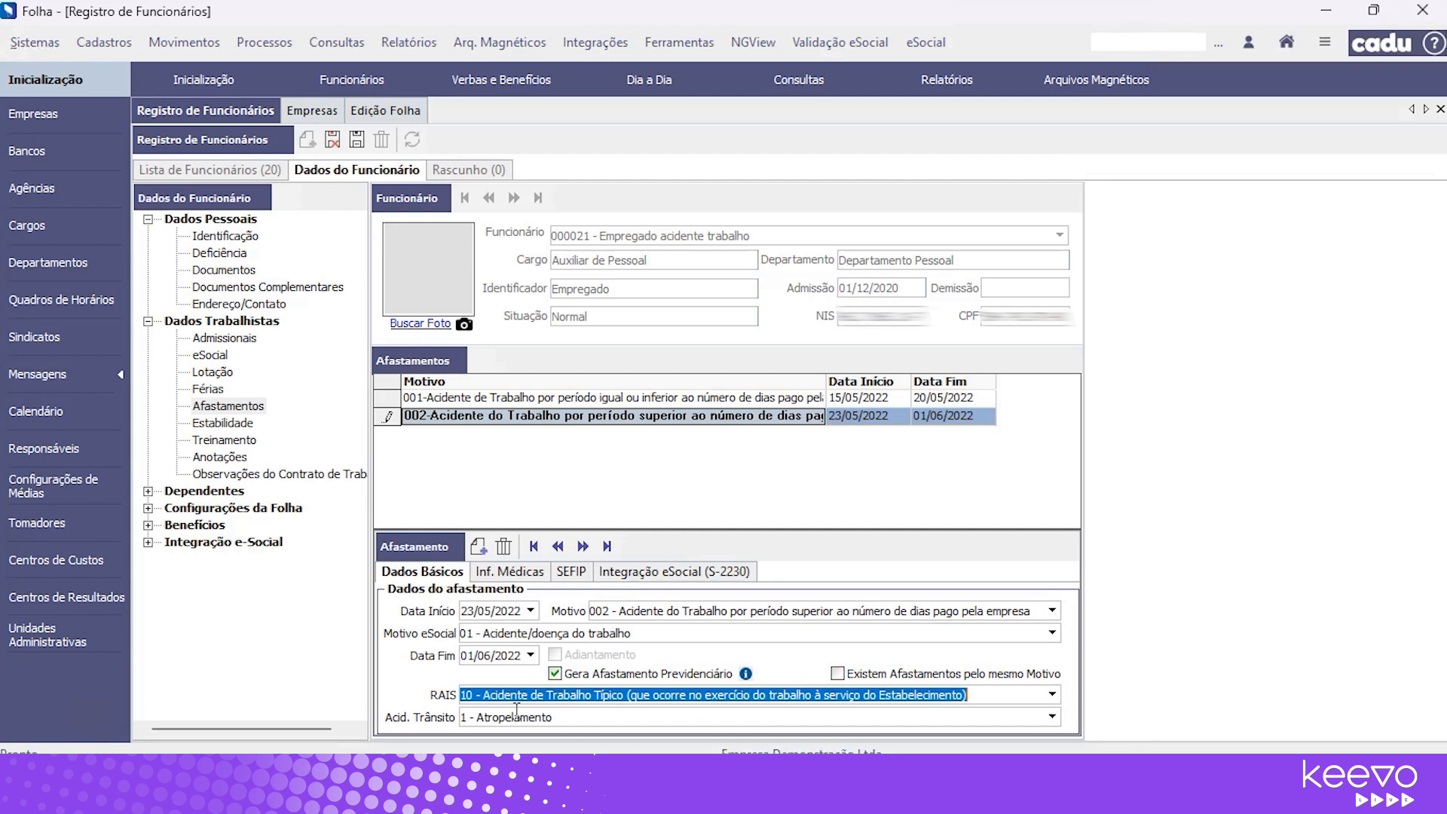
key(Tab)
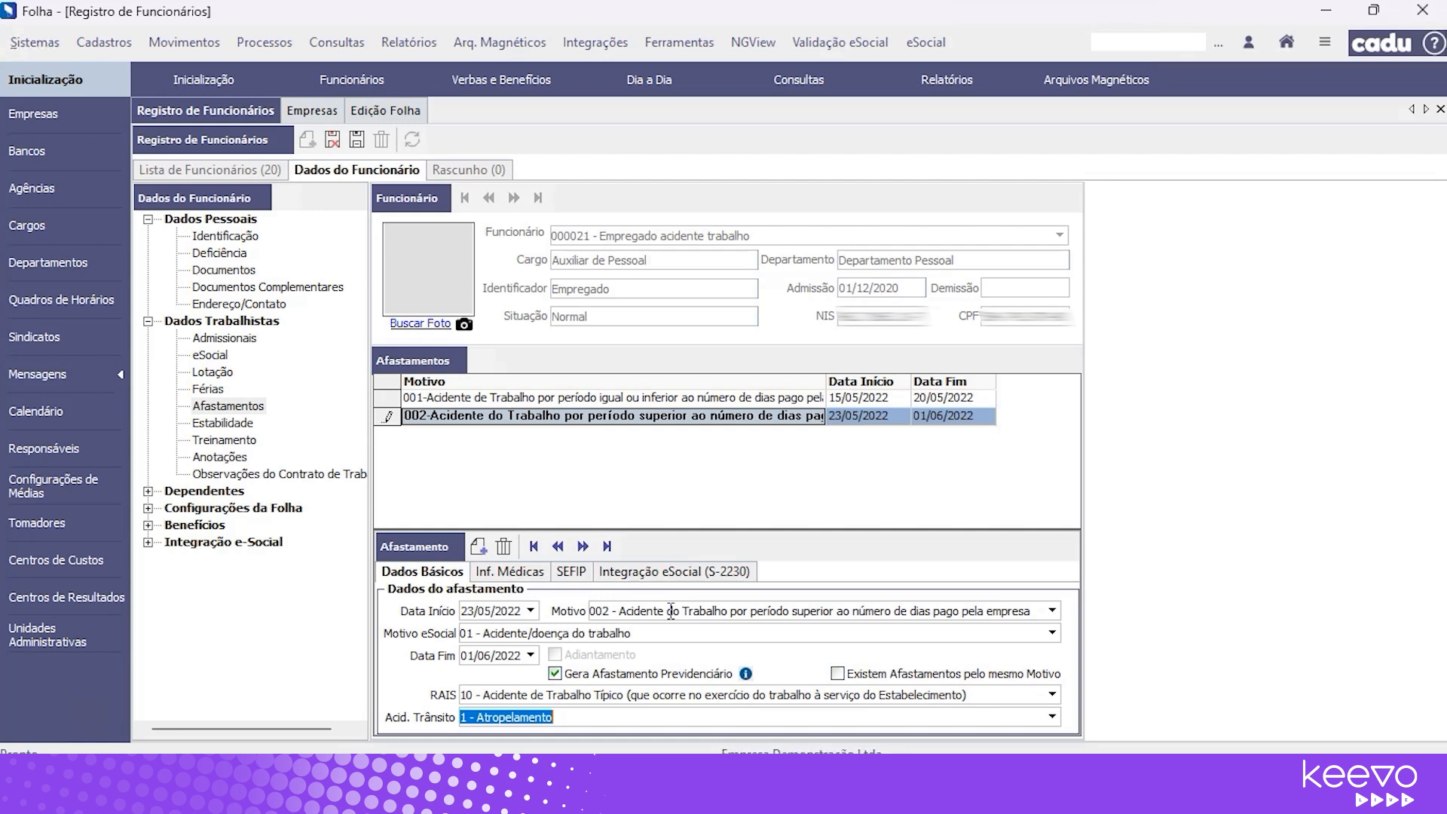
Delete the reason 002 leave starting 23/05/2022 and save the employee record.
click(503, 552)
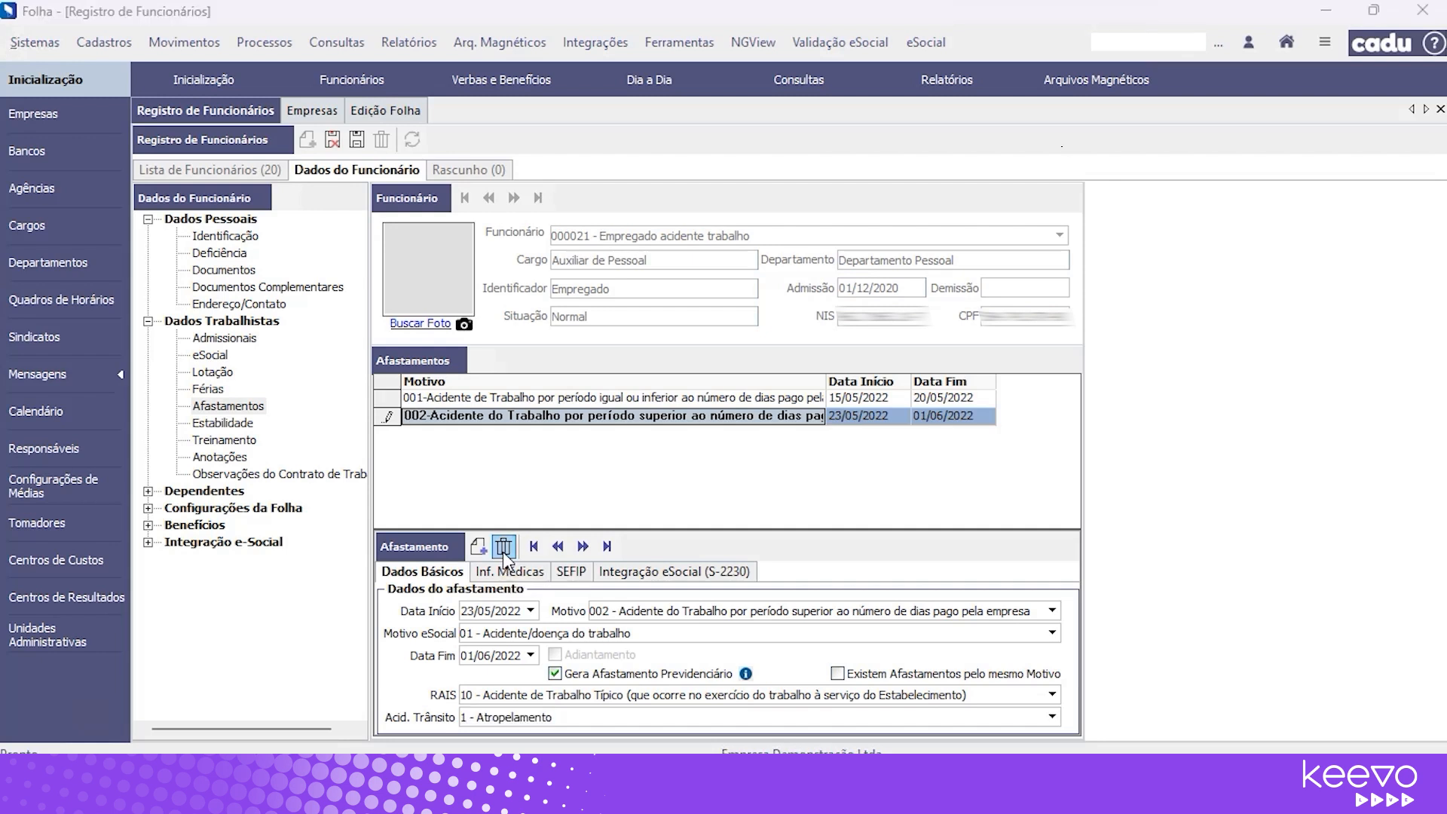
click(469, 526)
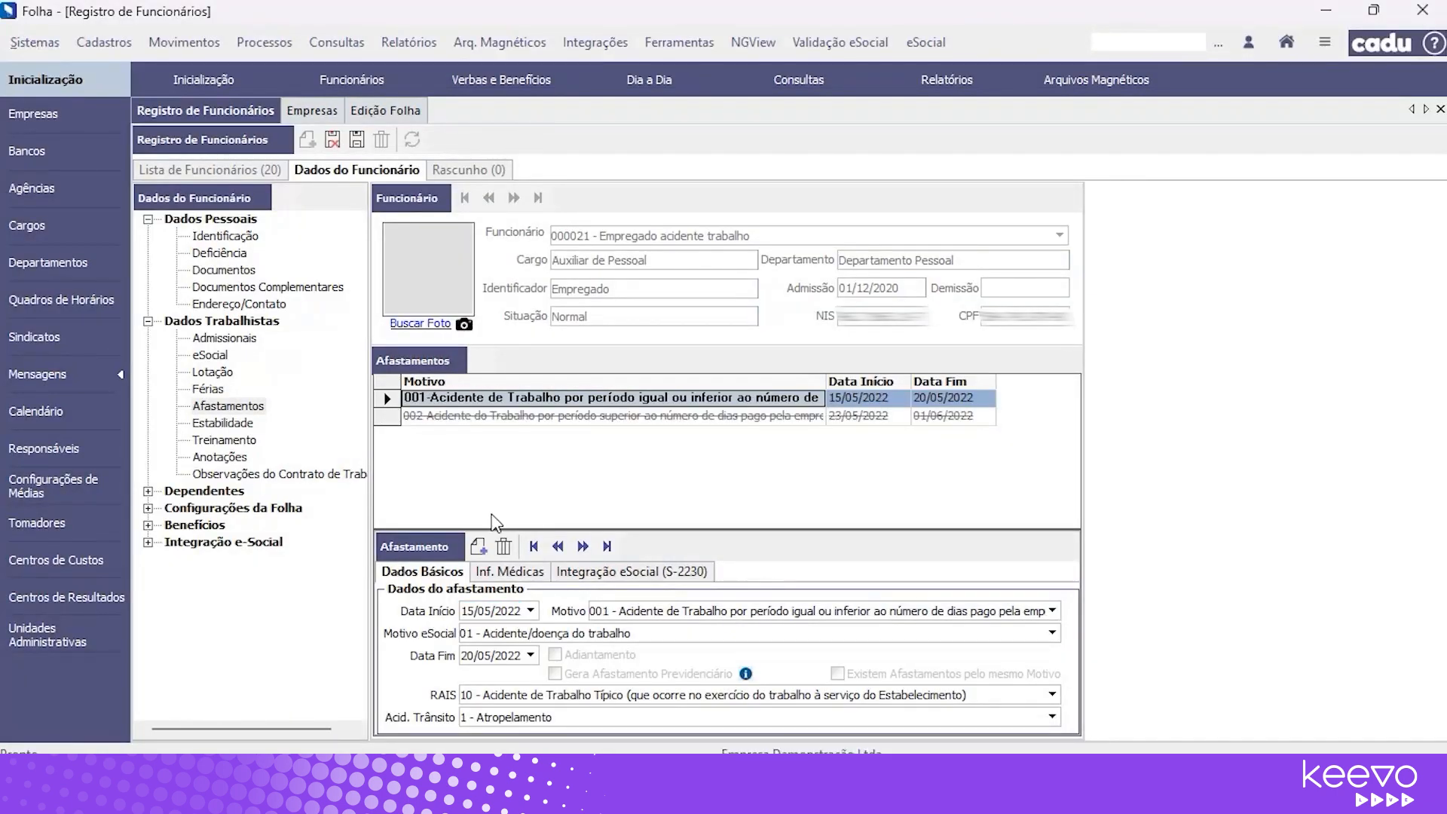
click(358, 139)
click(358, 140)
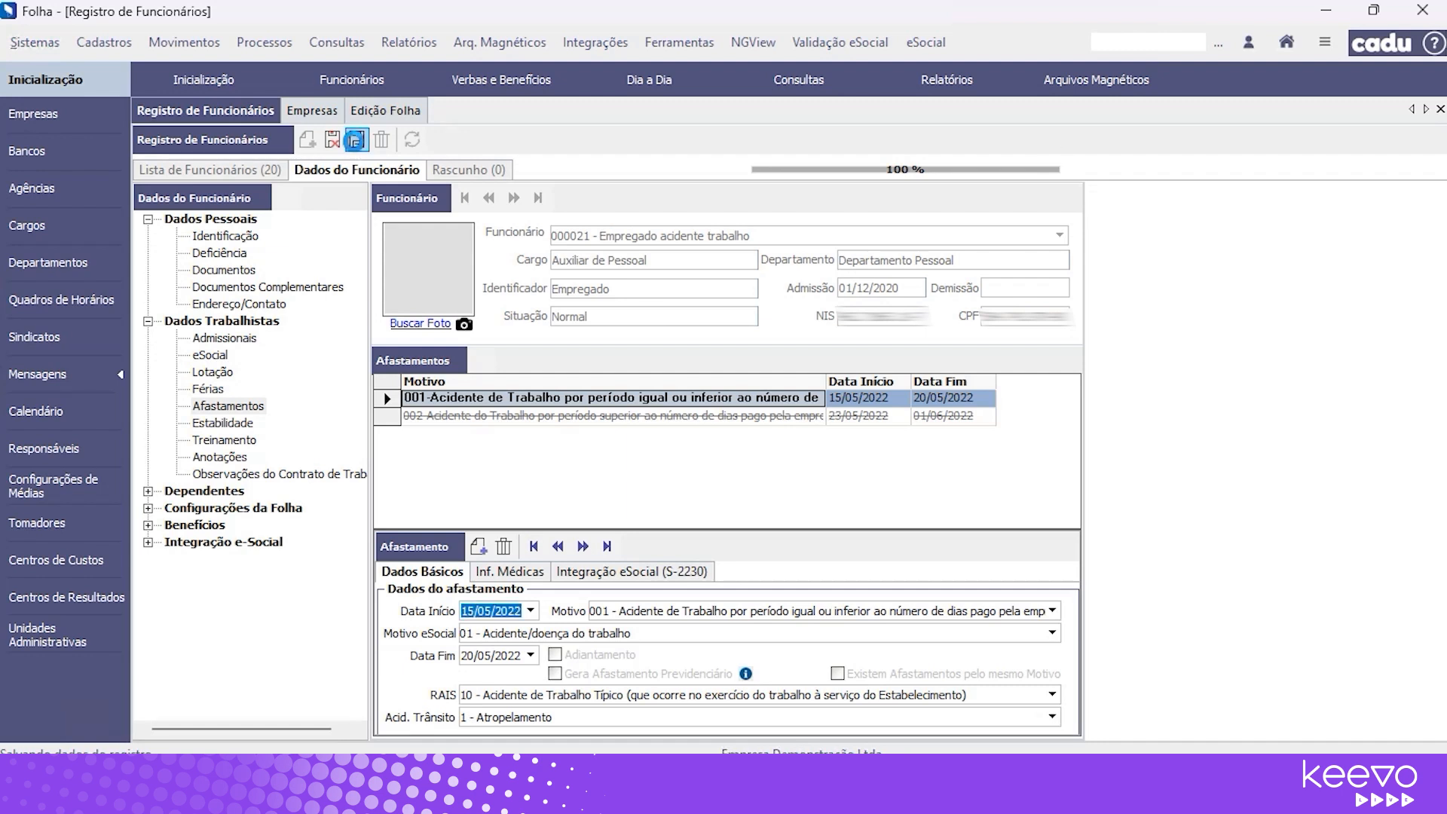
Add a leave starting 23/05/2022 with Motivo 001 and Motivo eSocial 01 - Acidente/doença do trabalho.
click(478, 545)
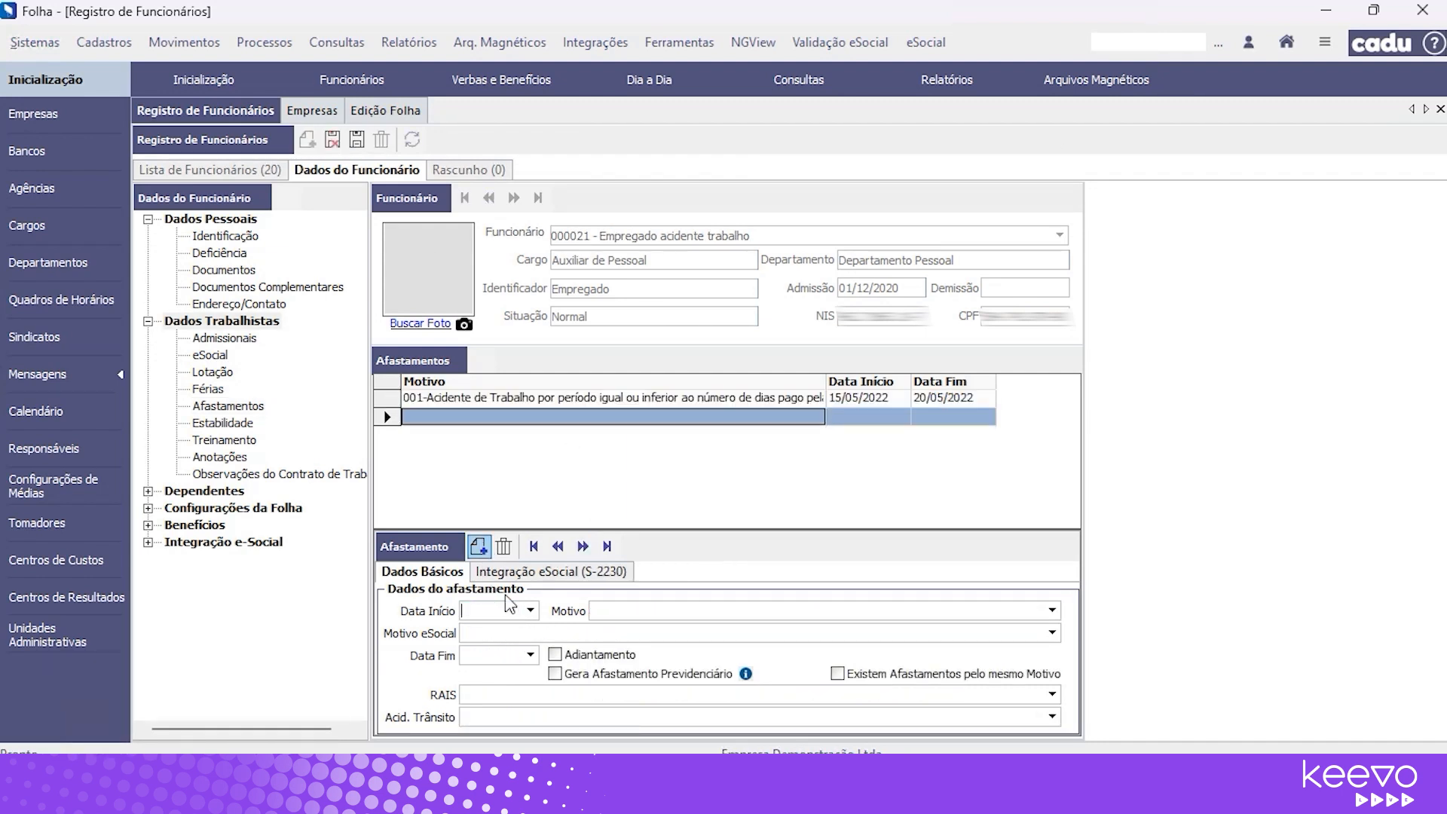
text(23/05/2022)
key(Tab)
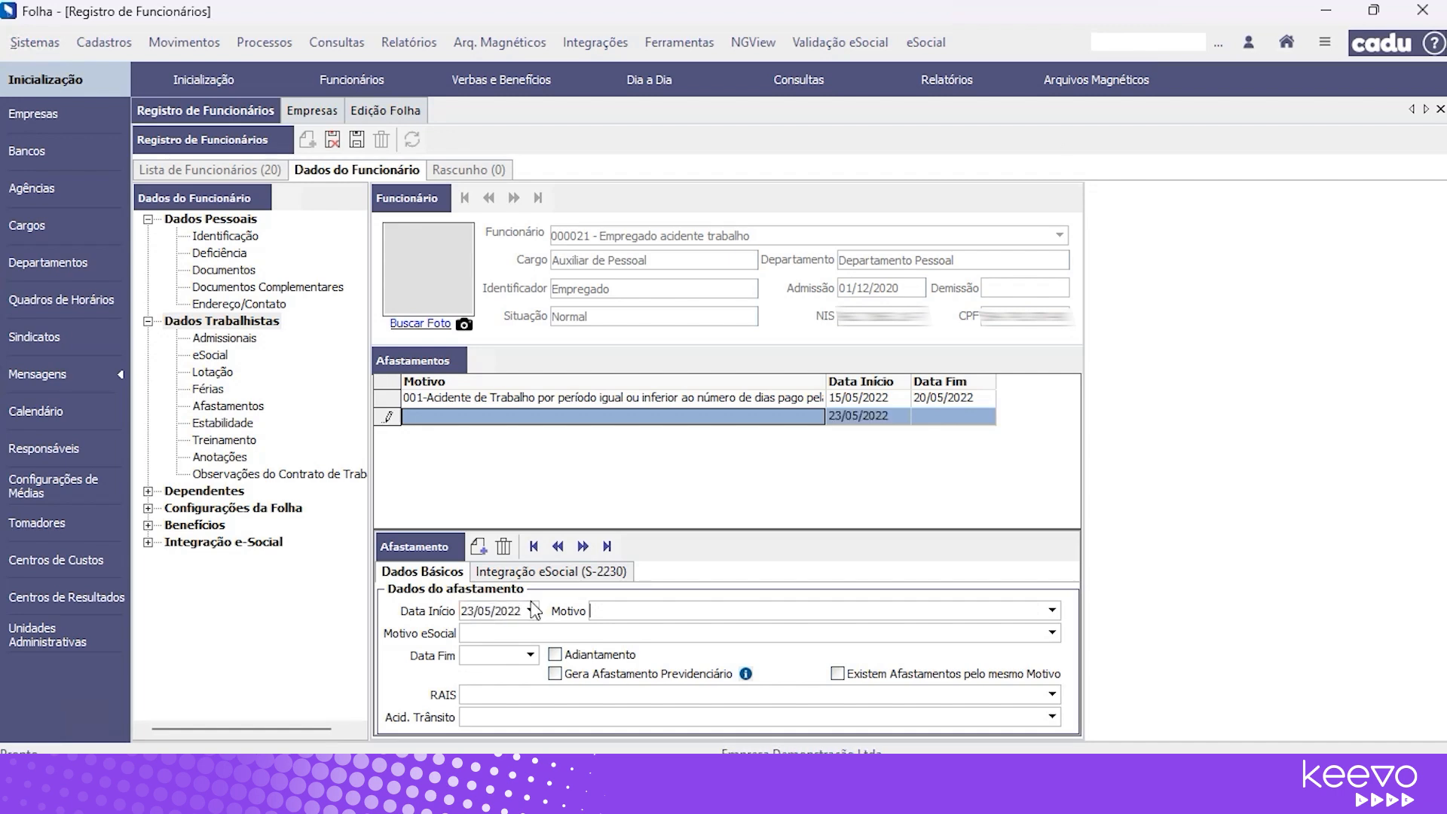
key(F4)
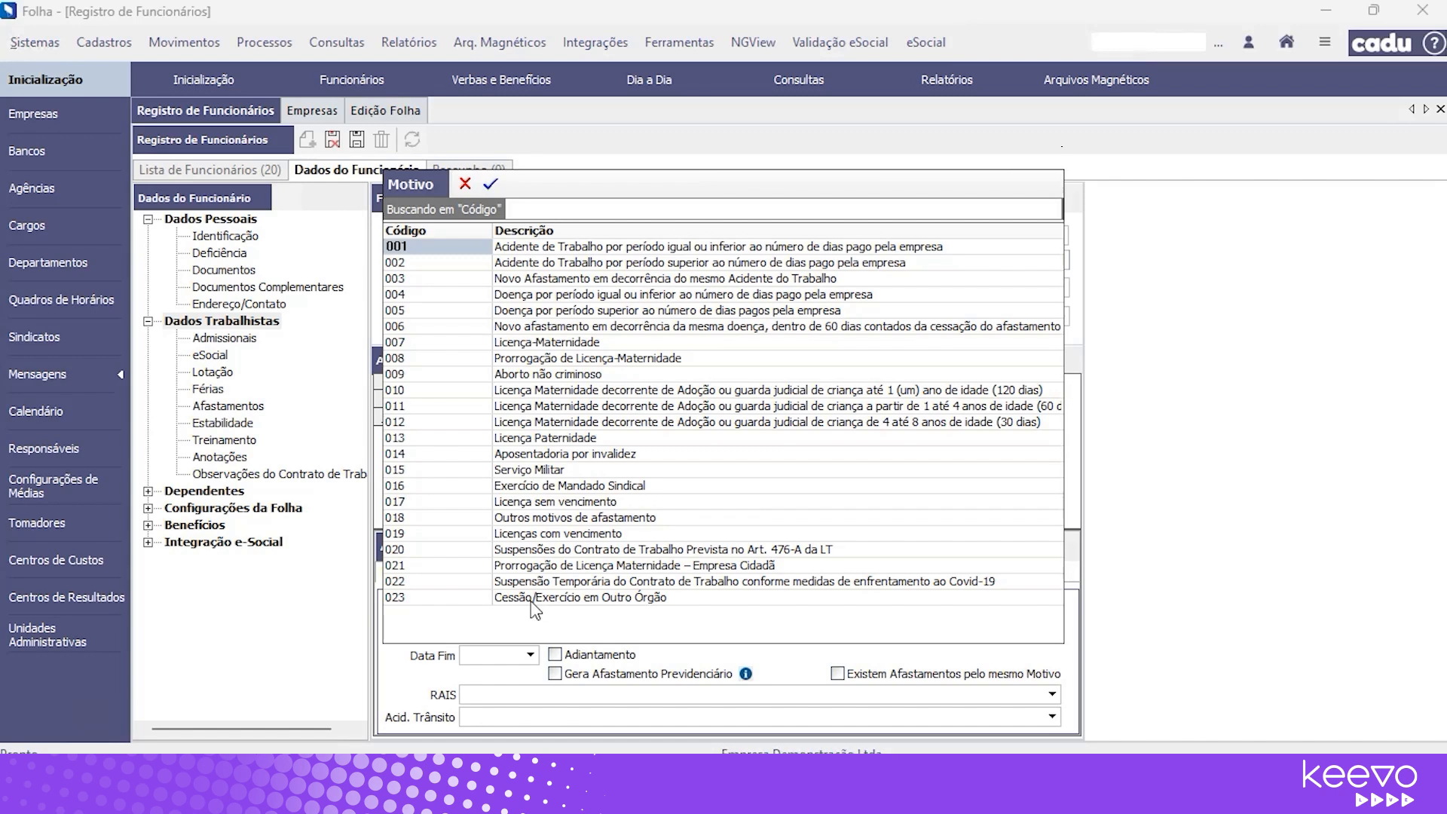
key(Return)
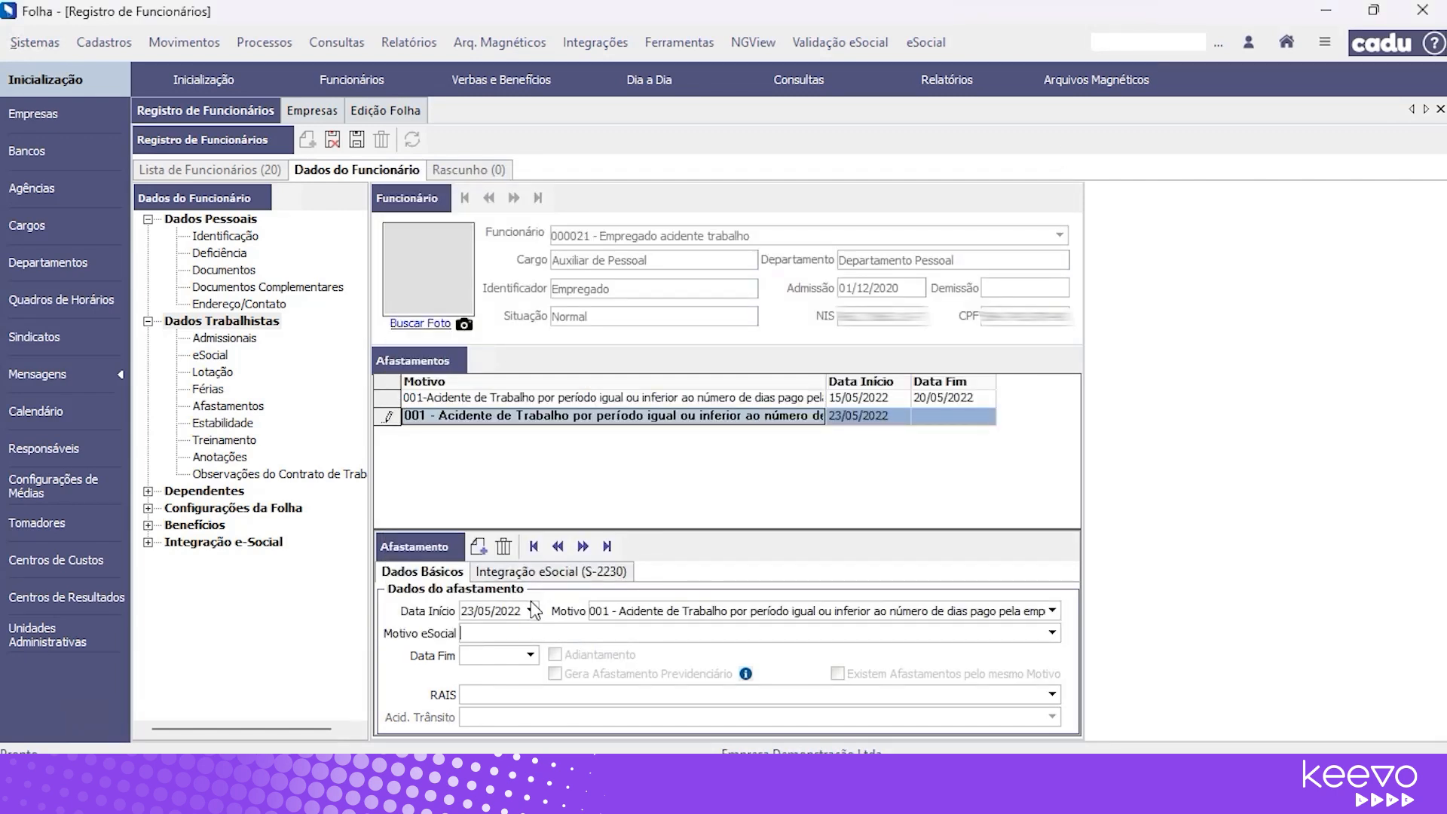
key(F4)
key(Return)
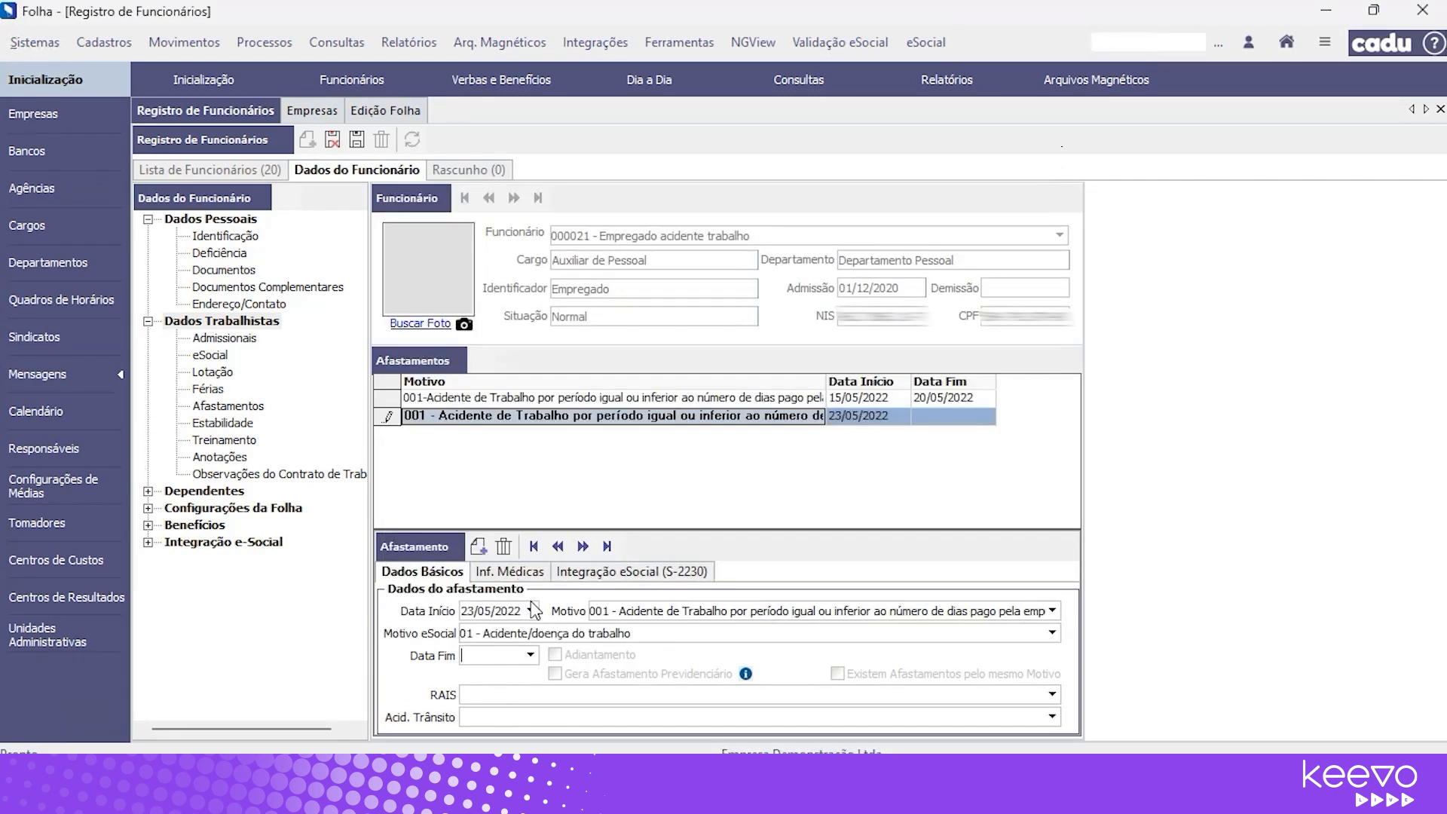
Set the new leave's Data Fim to 01/06/2022, RAIS to 10 - Acidente de Trabalho Típico and Acid. Trânsito to 1 - Atropelamento.
text(01062022)
key(Return)
text(1/06/2022)
key(Return)
text(1)
key(Return)
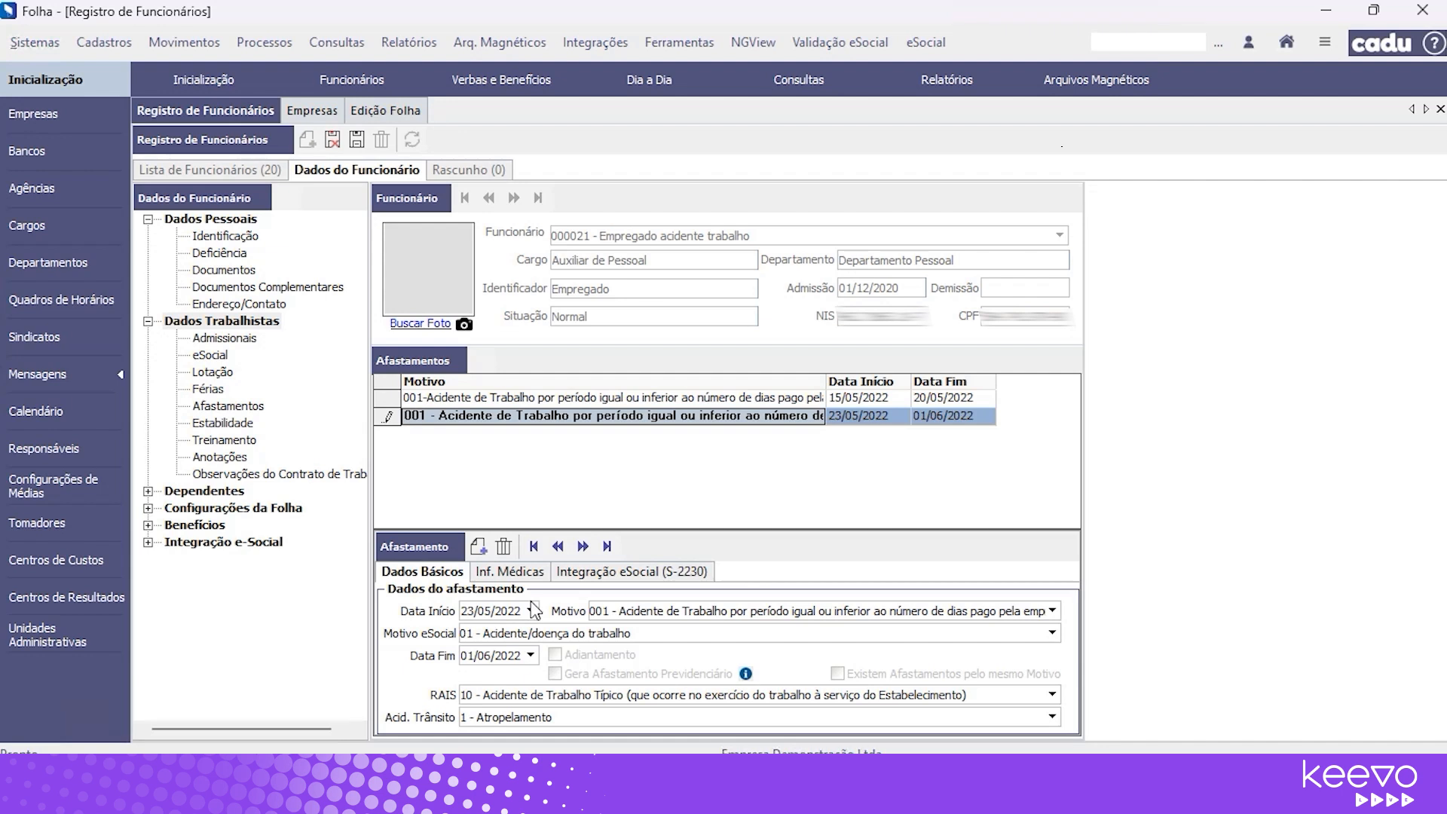
Check the new leave's medical information, and save the record without sending the S-2230 event to eSocial.
click(528, 575)
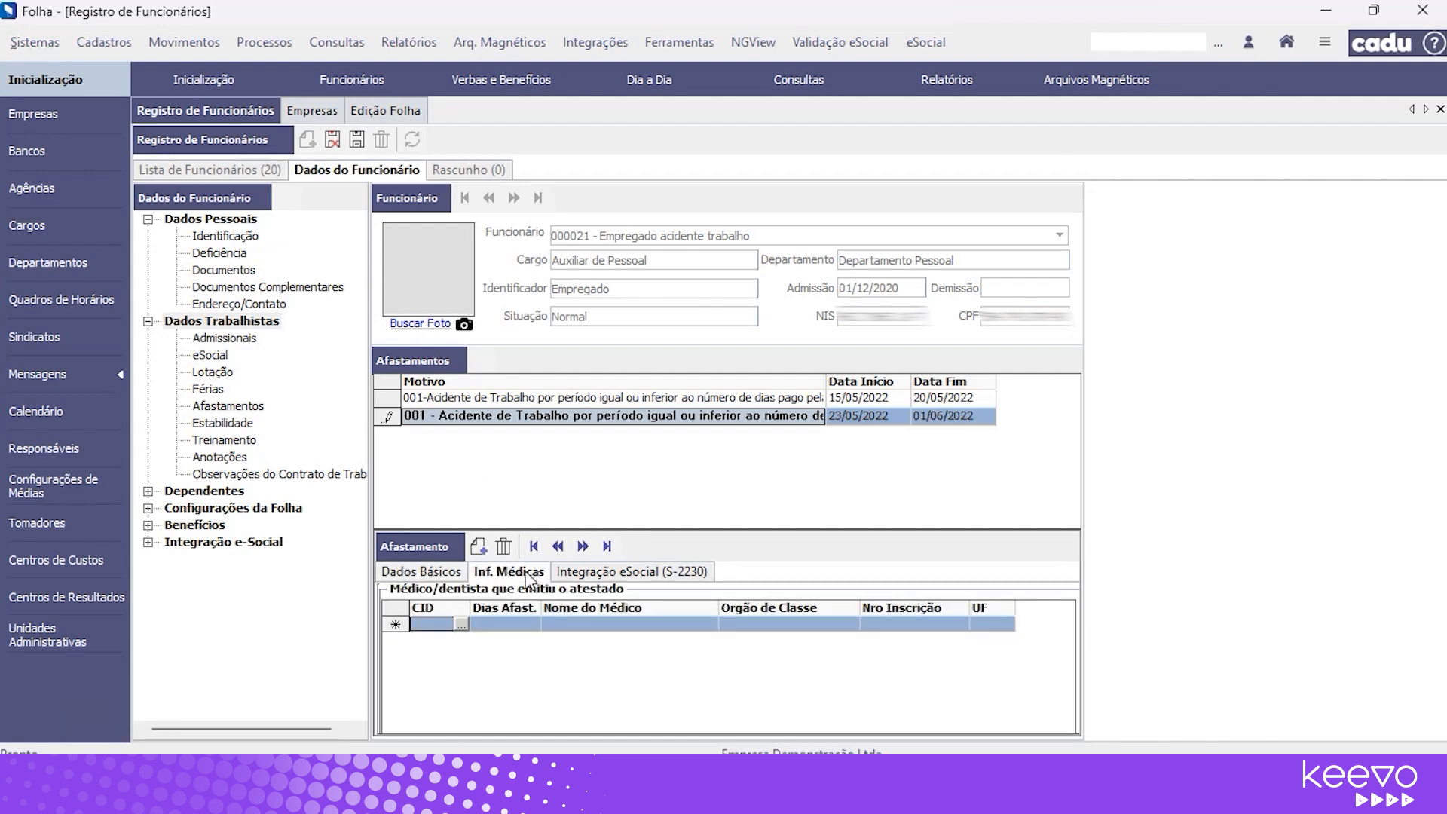
click(453, 576)
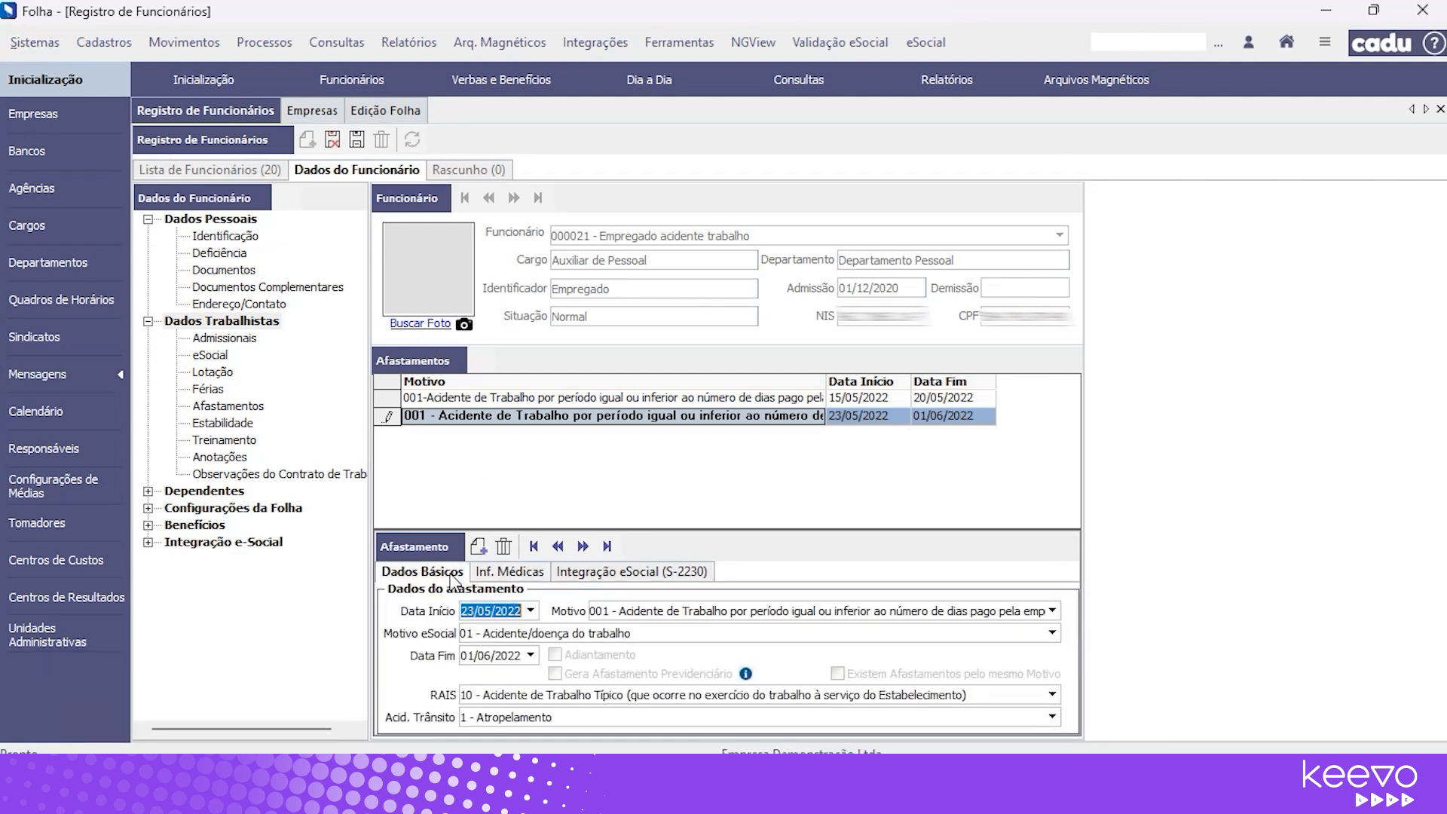
click(353, 146)
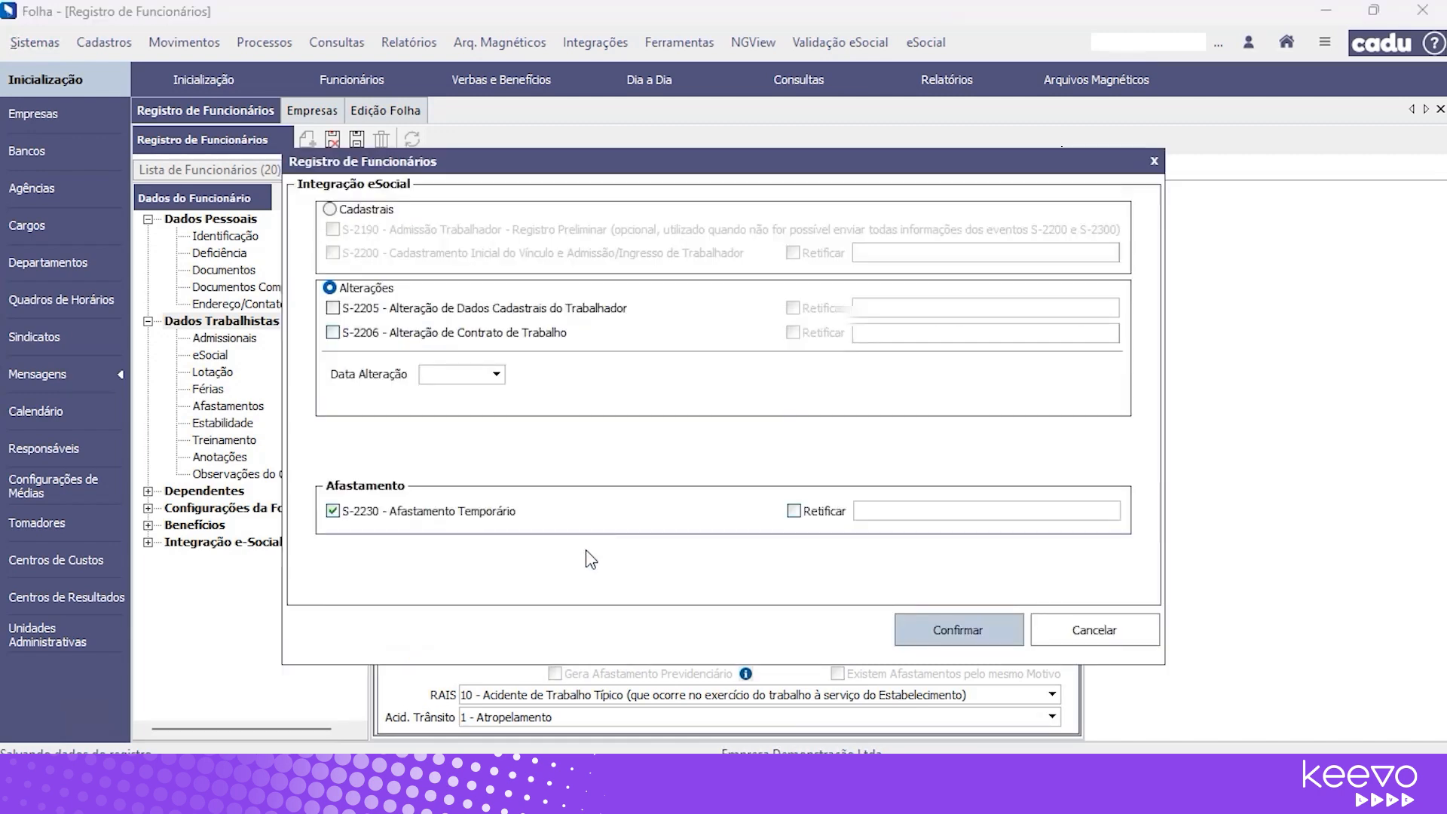
click(1139, 632)
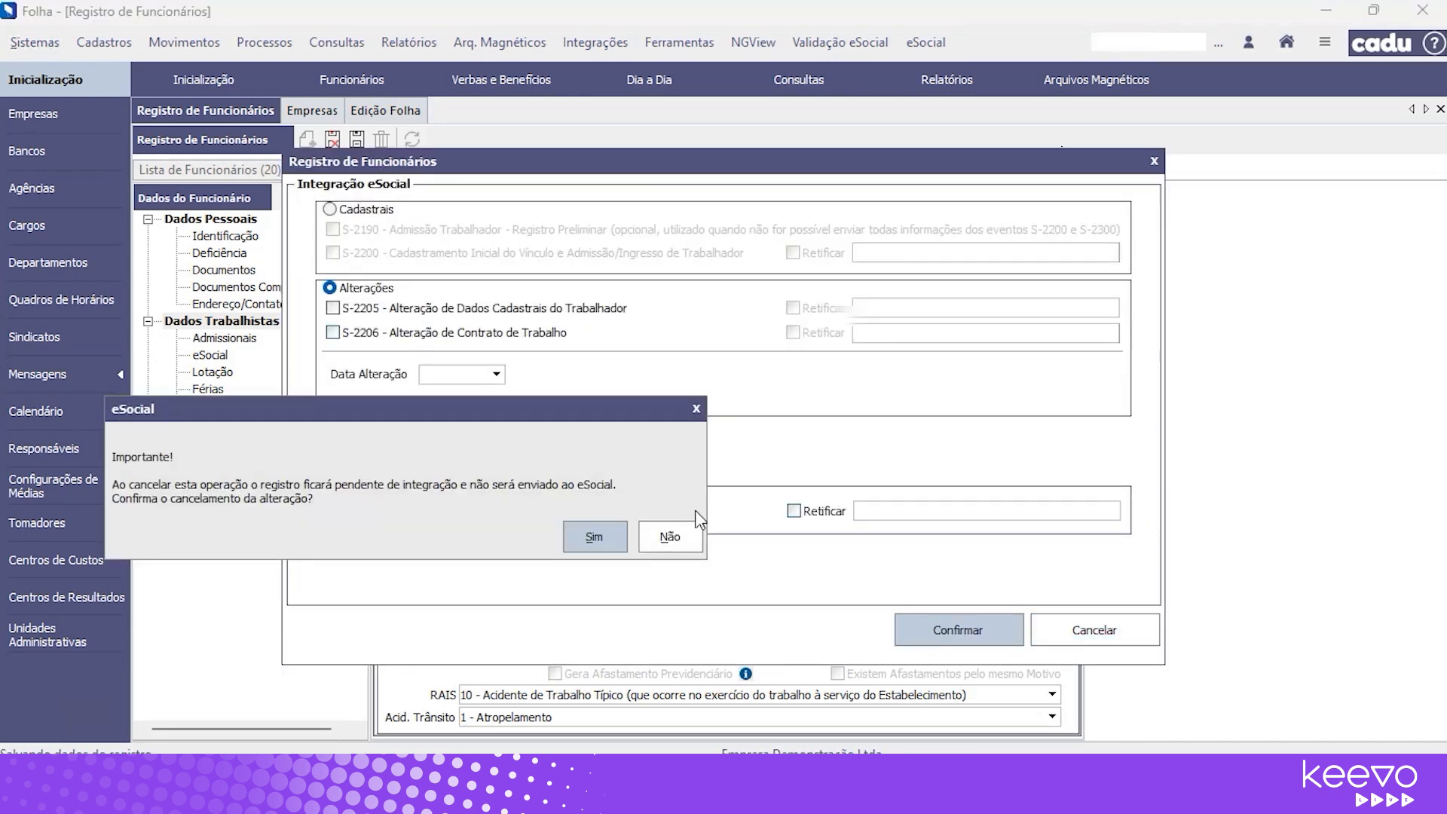
click(598, 539)
click(478, 417)
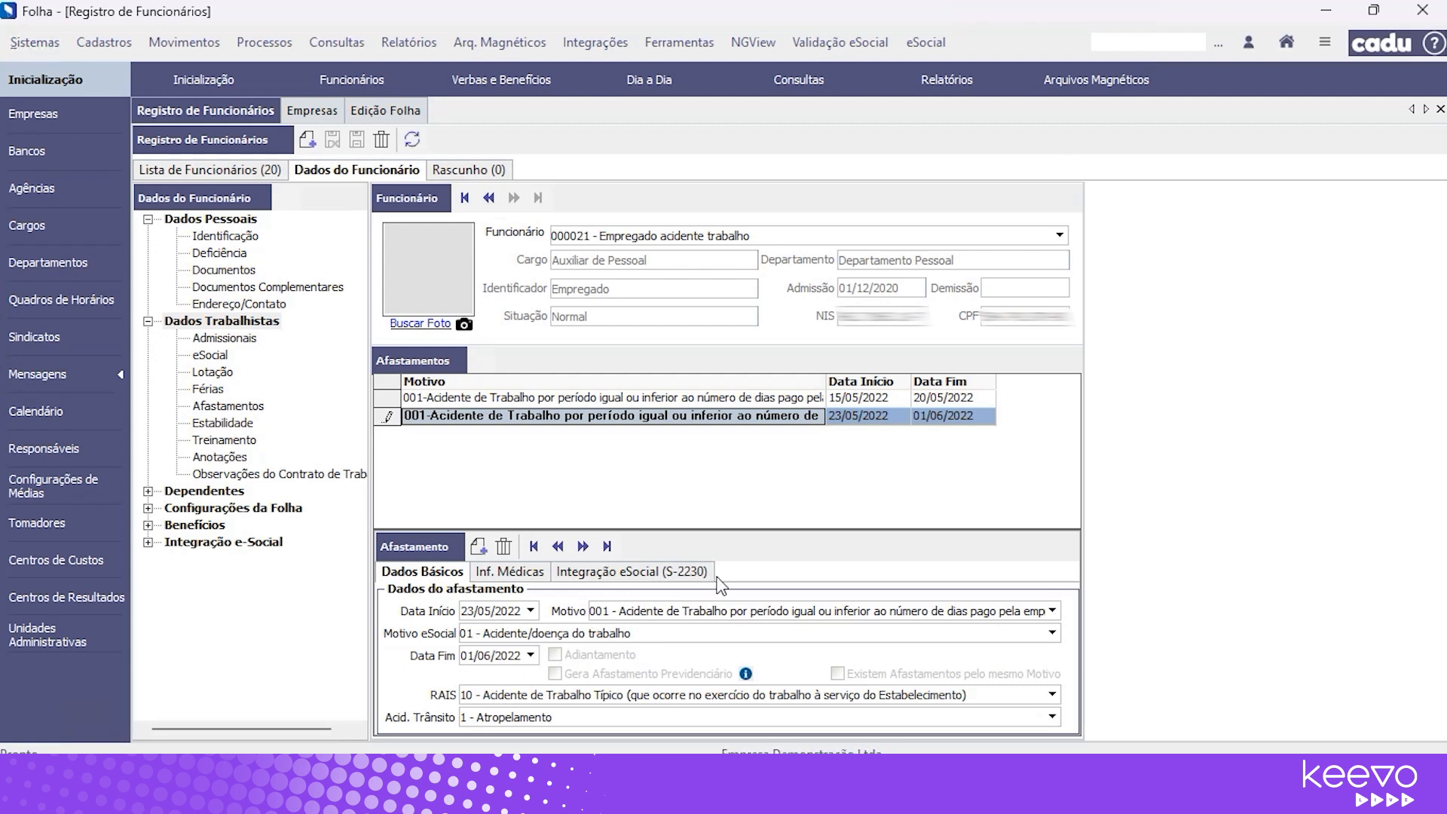
Add a third leave starting 03/06/2022 with Motivo 002 and Motivo eSocial 01 - Acidente/doença do trabalho.
click(479, 547)
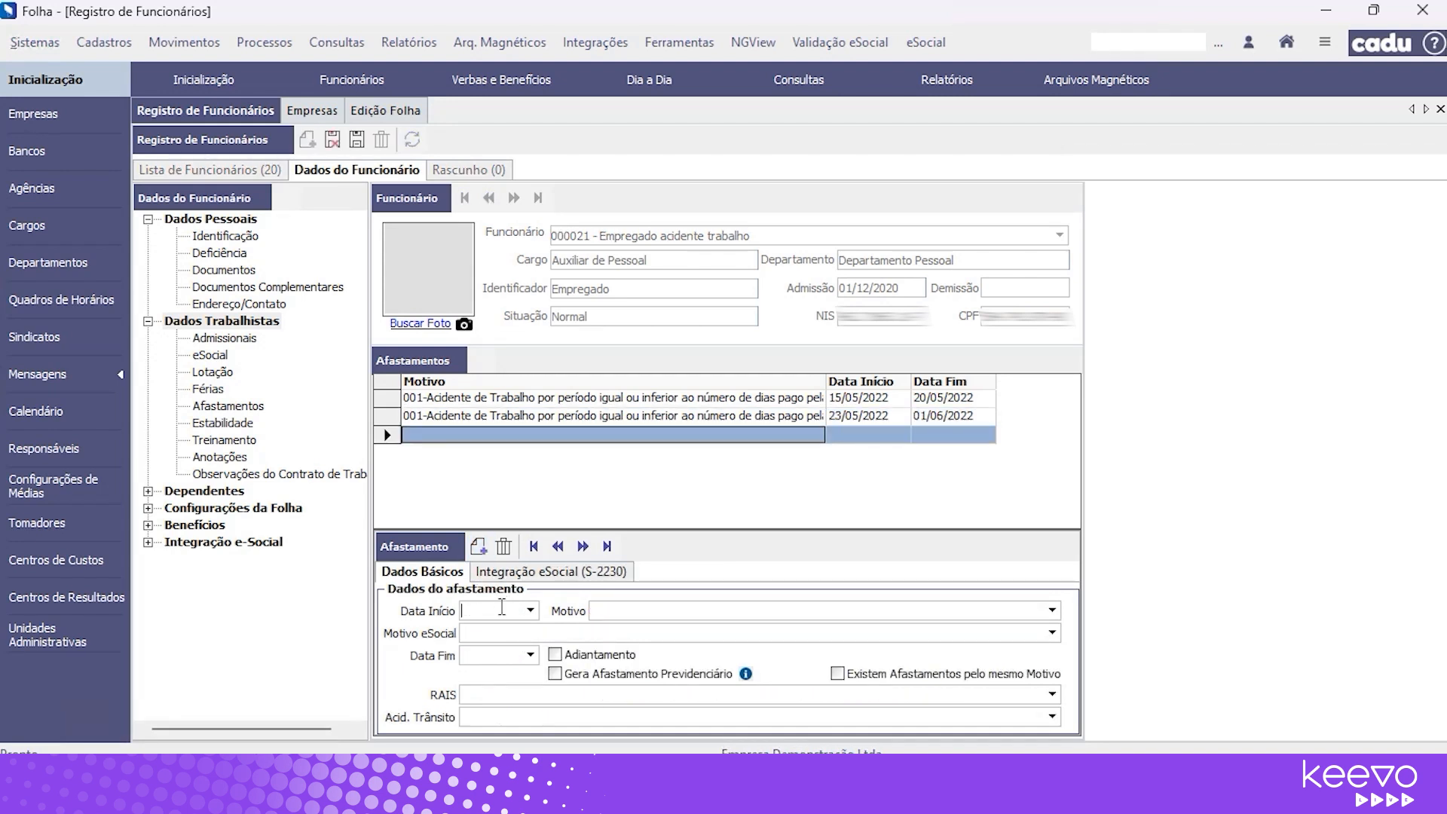
text(03/06/2022)
key(Tab)
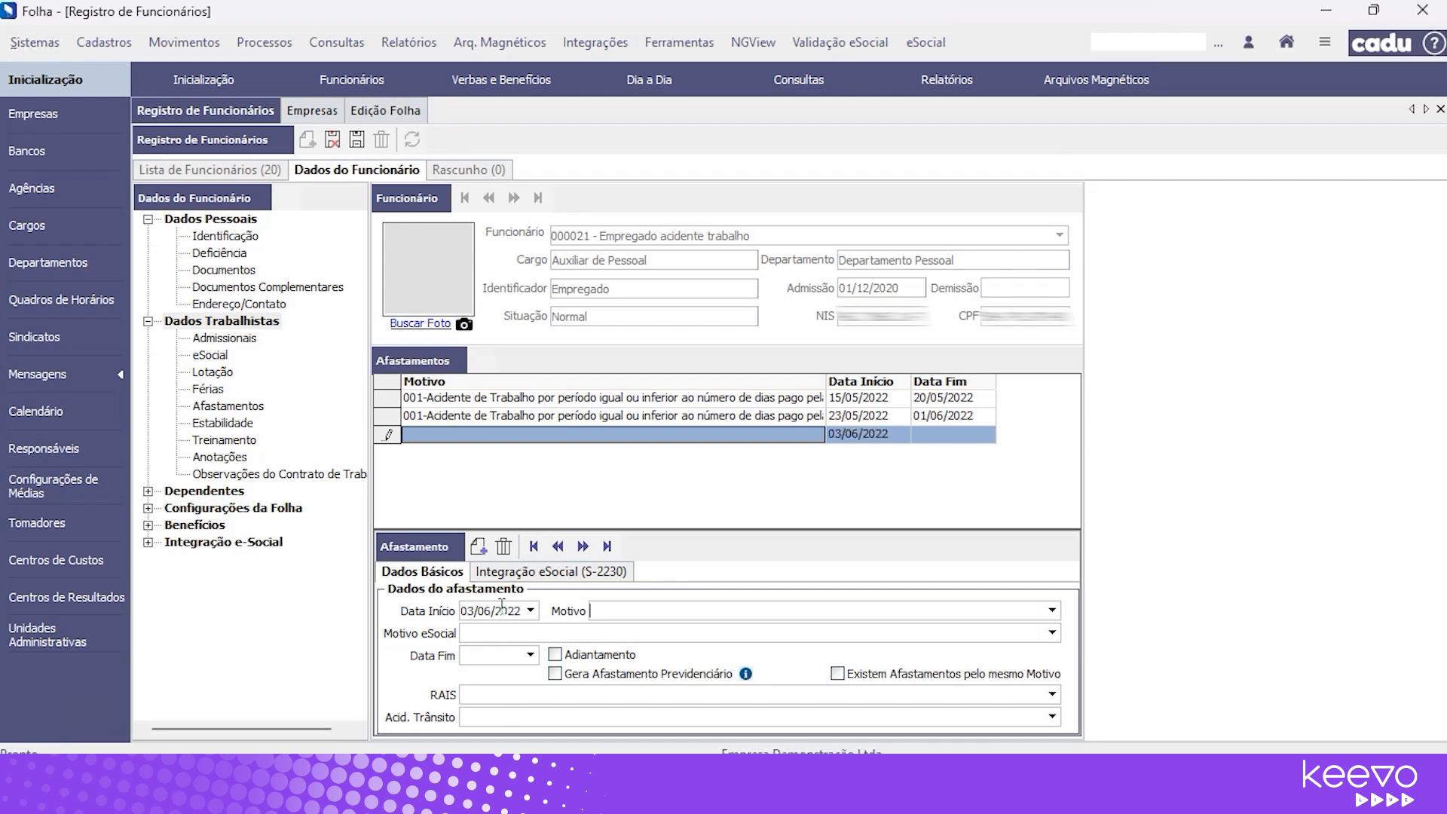
key(F4)
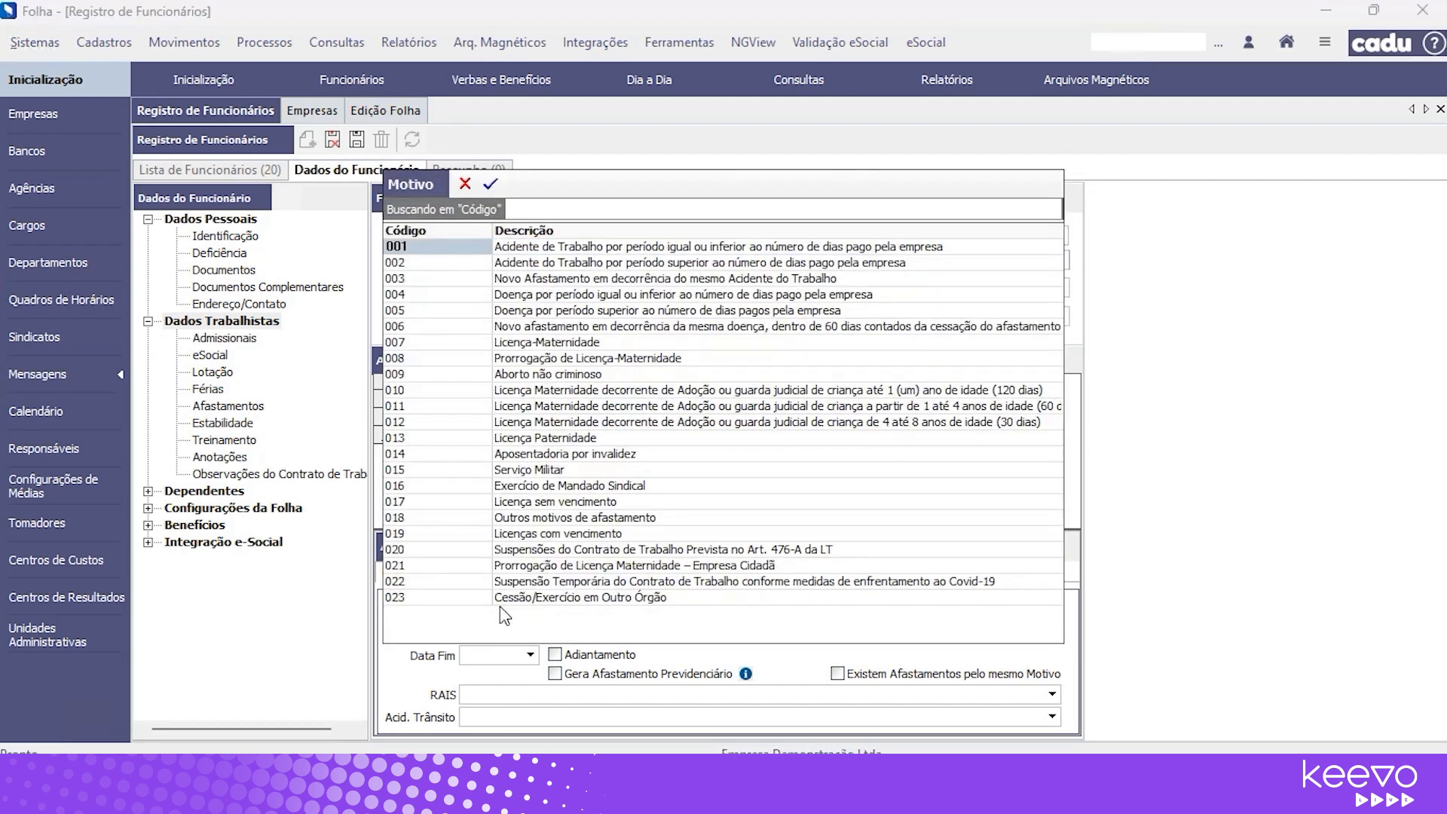
key(Down)
key(Return)
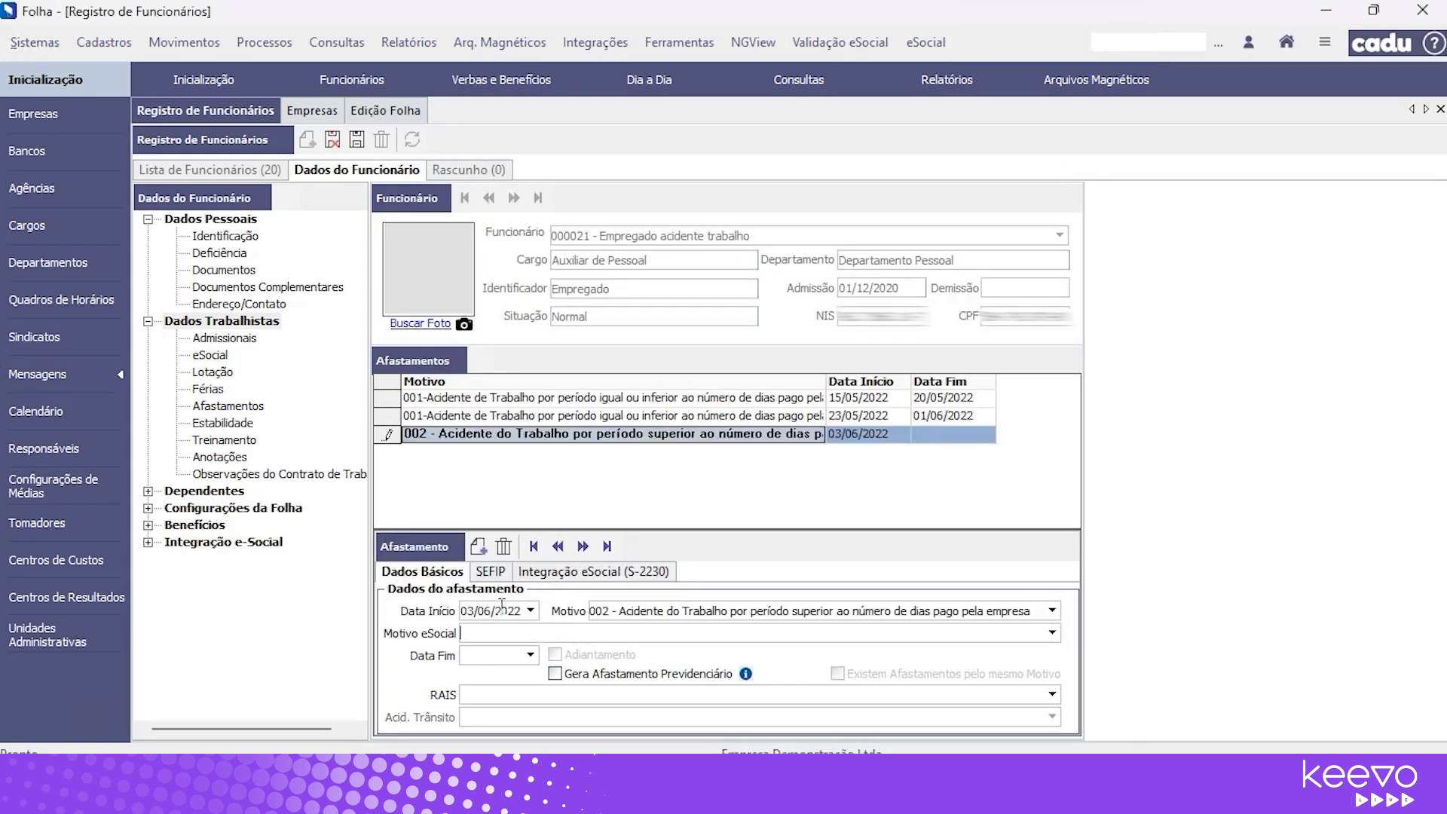
key(F4)
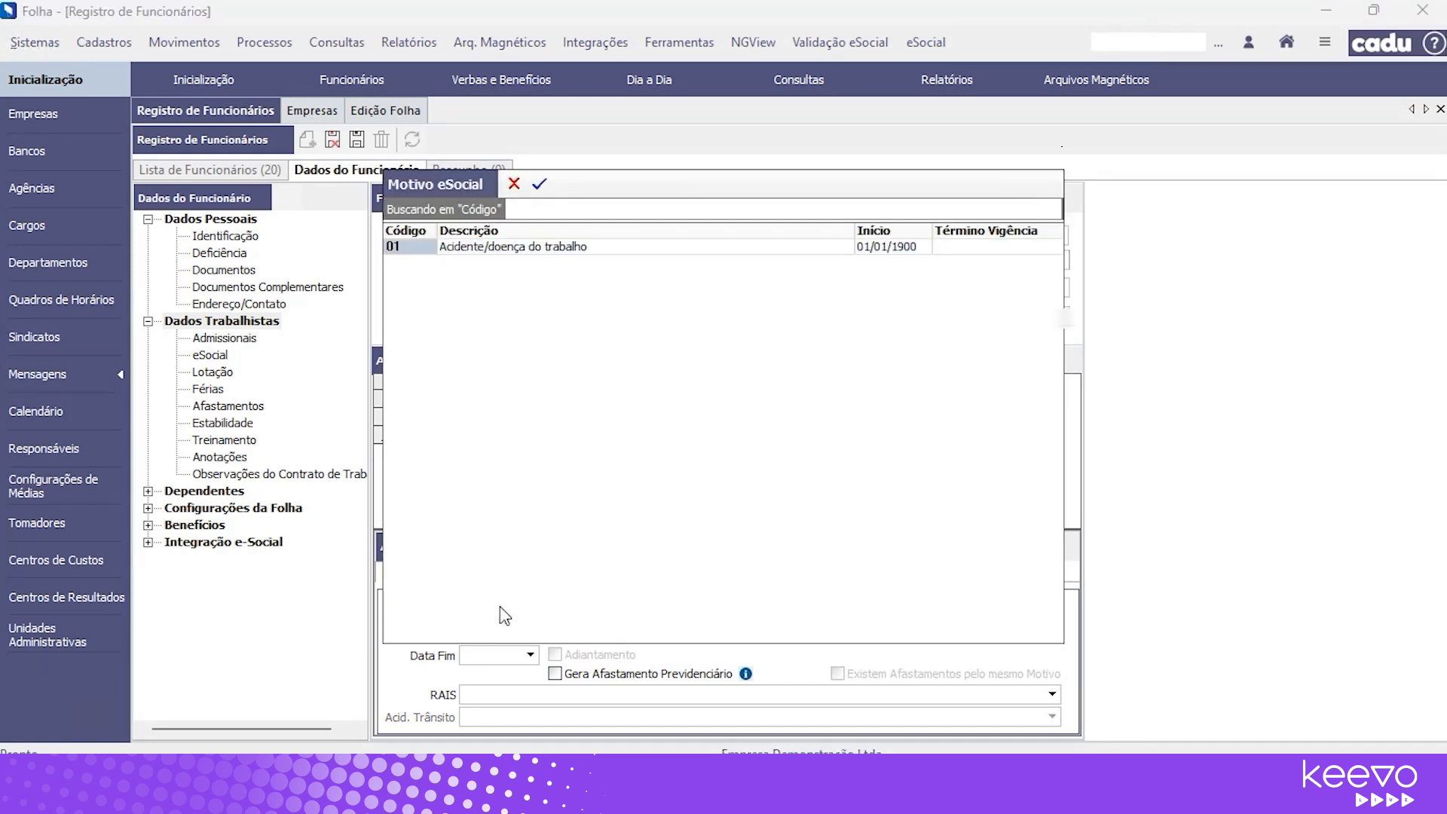
key(Return)
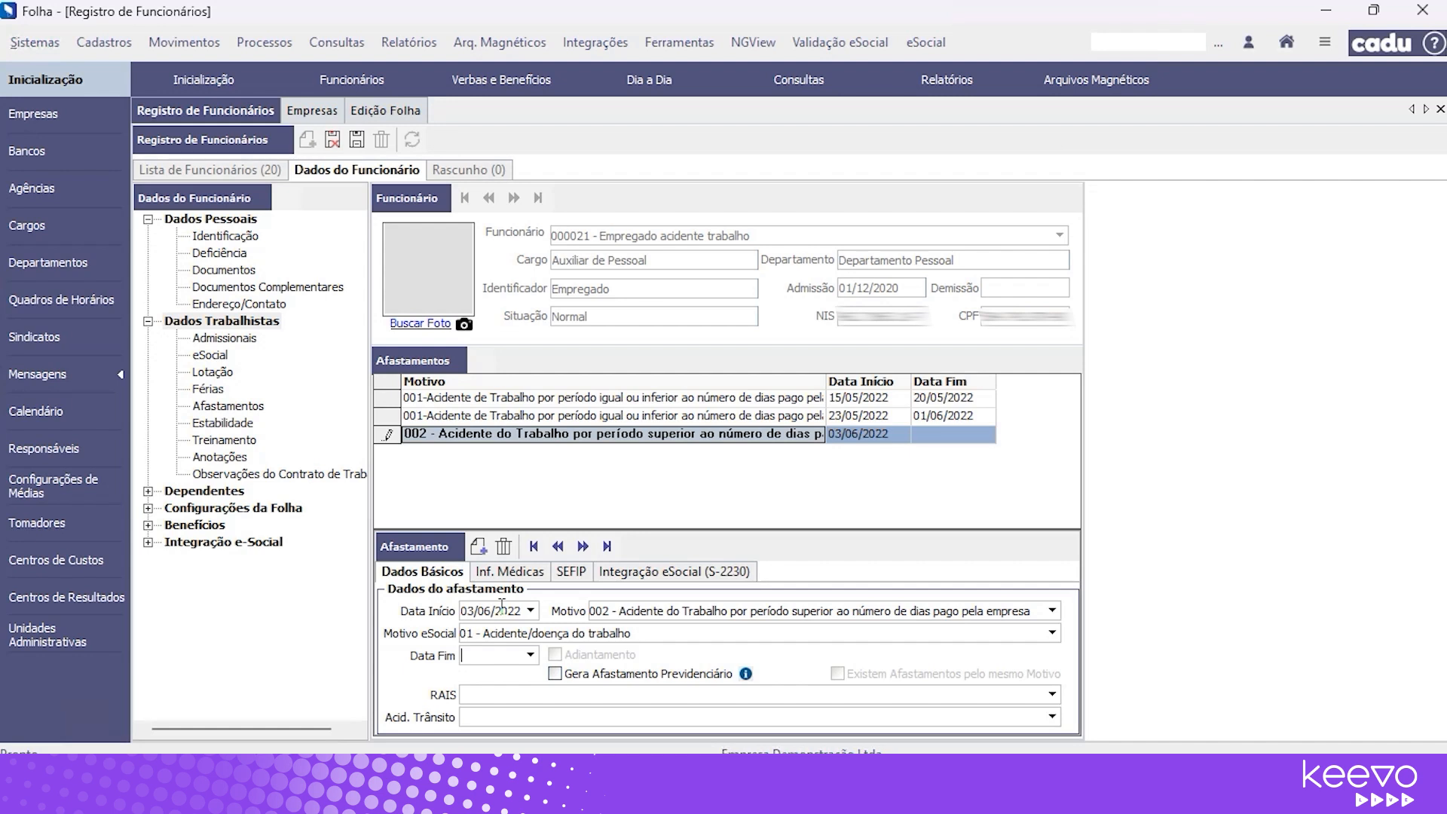
End the third leave on 02/07/2022, enable Gera Afastamento Previdenciário, and set RAIS 10 and Acid. Trânsito 1 - Atropelamento.
text(02/07/2022)
key(Tab)
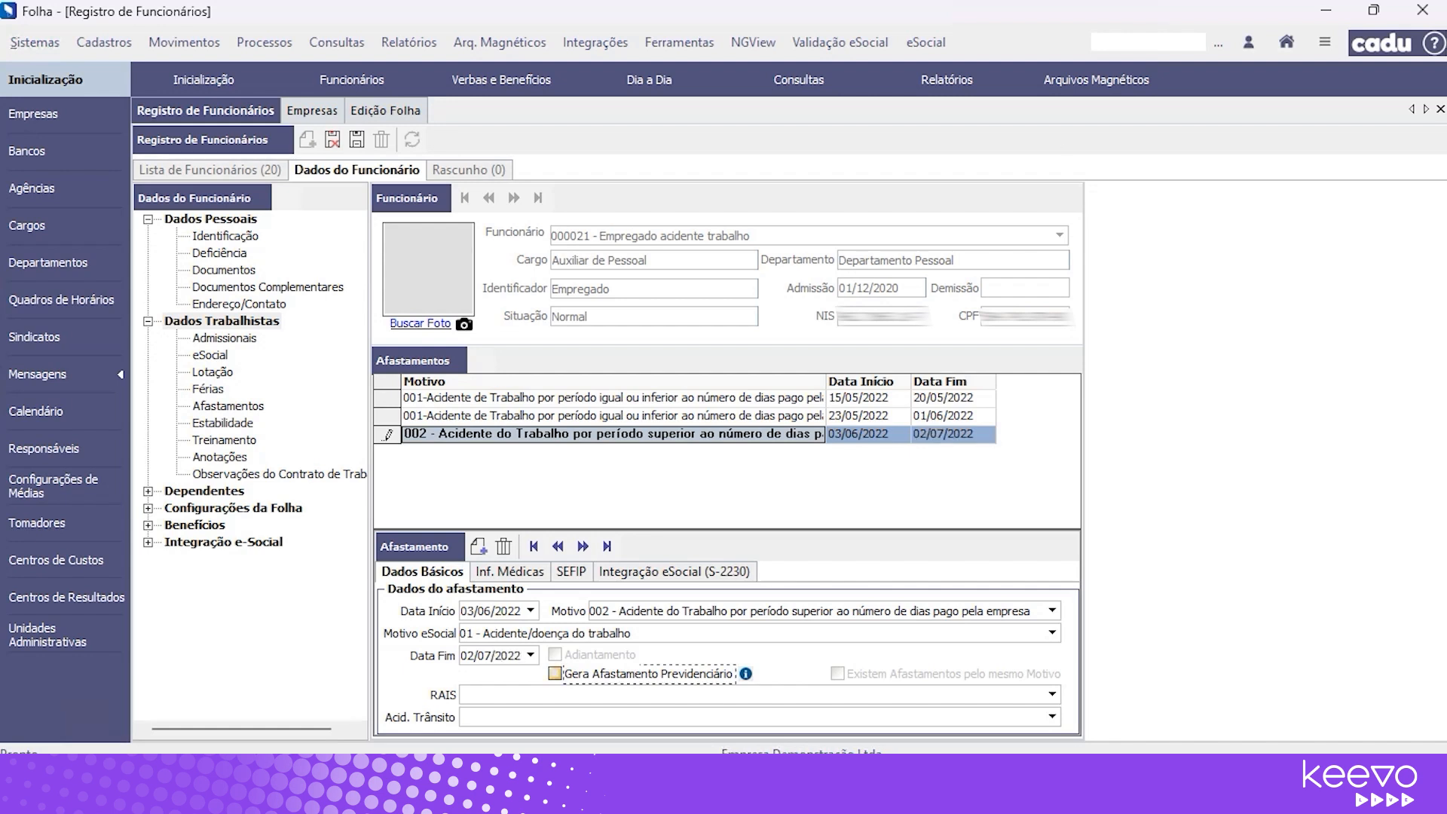
click(556, 675)
click(1049, 692)
key(Tab)
click(1051, 715)
key(Down)
key(Tab)
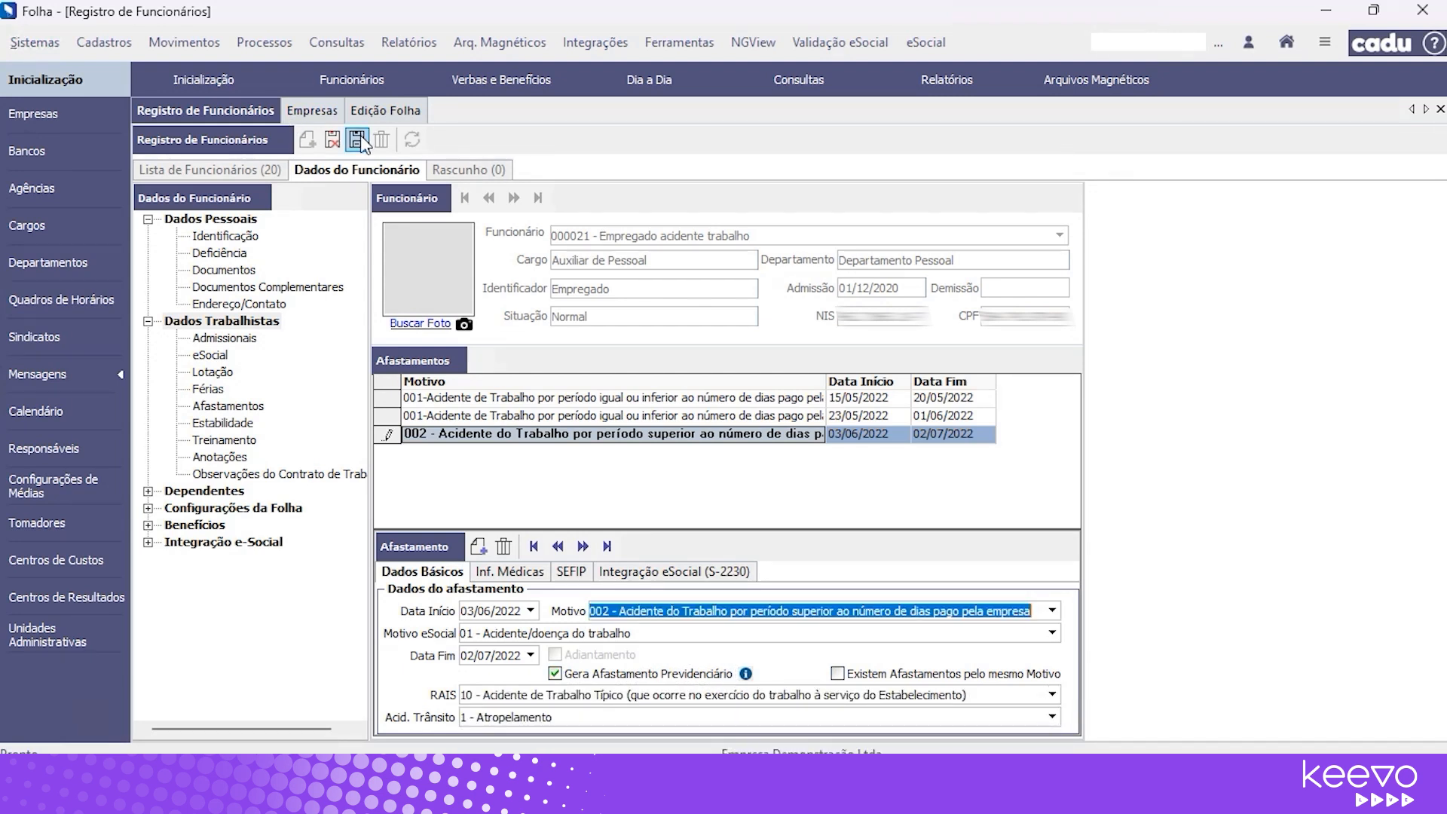
Save the record with the reason 002 leave, cancelling its S-2230 integration with eSocial, and select that leave.
click(357, 140)
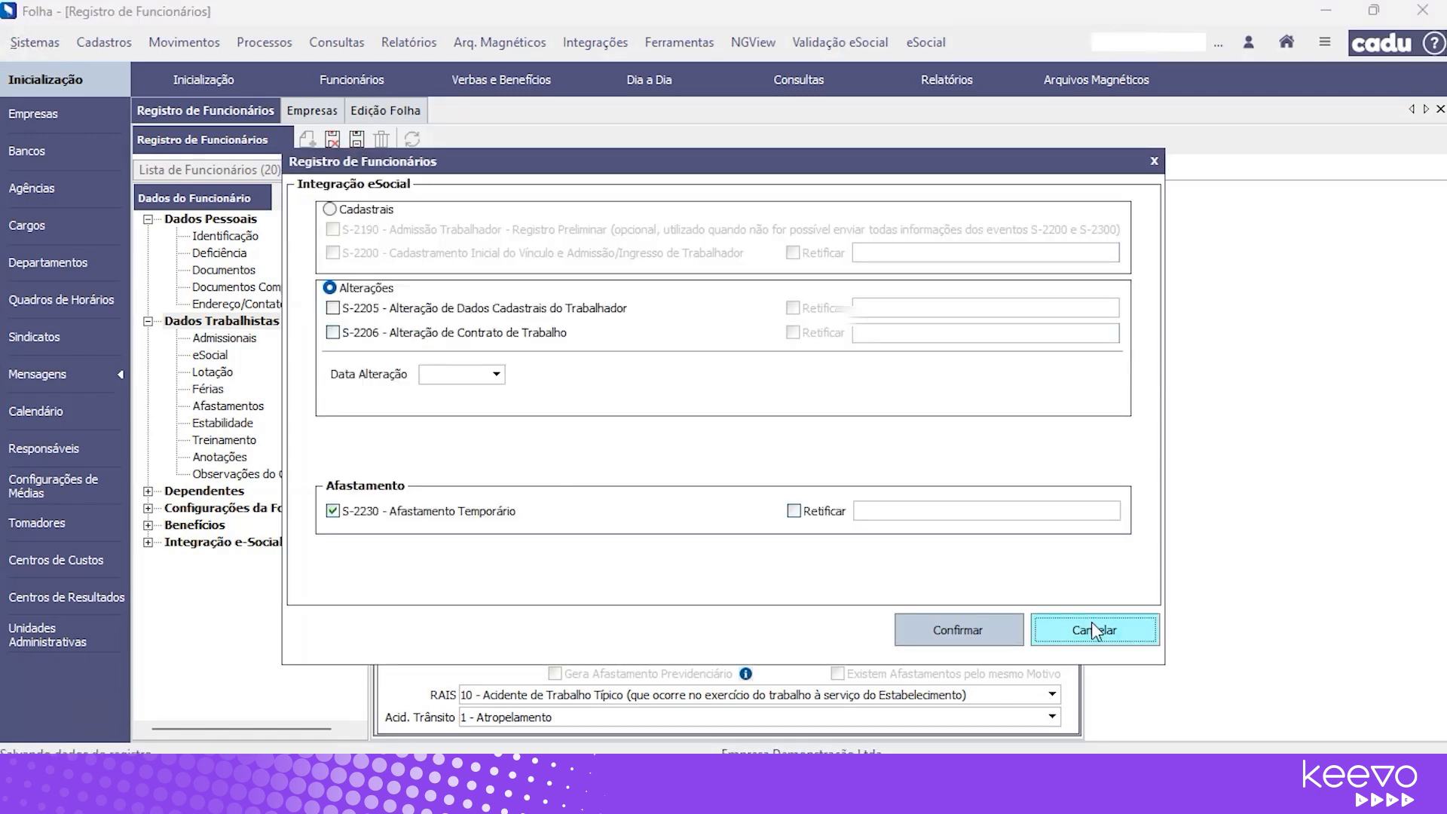
click(1090, 630)
click(592, 537)
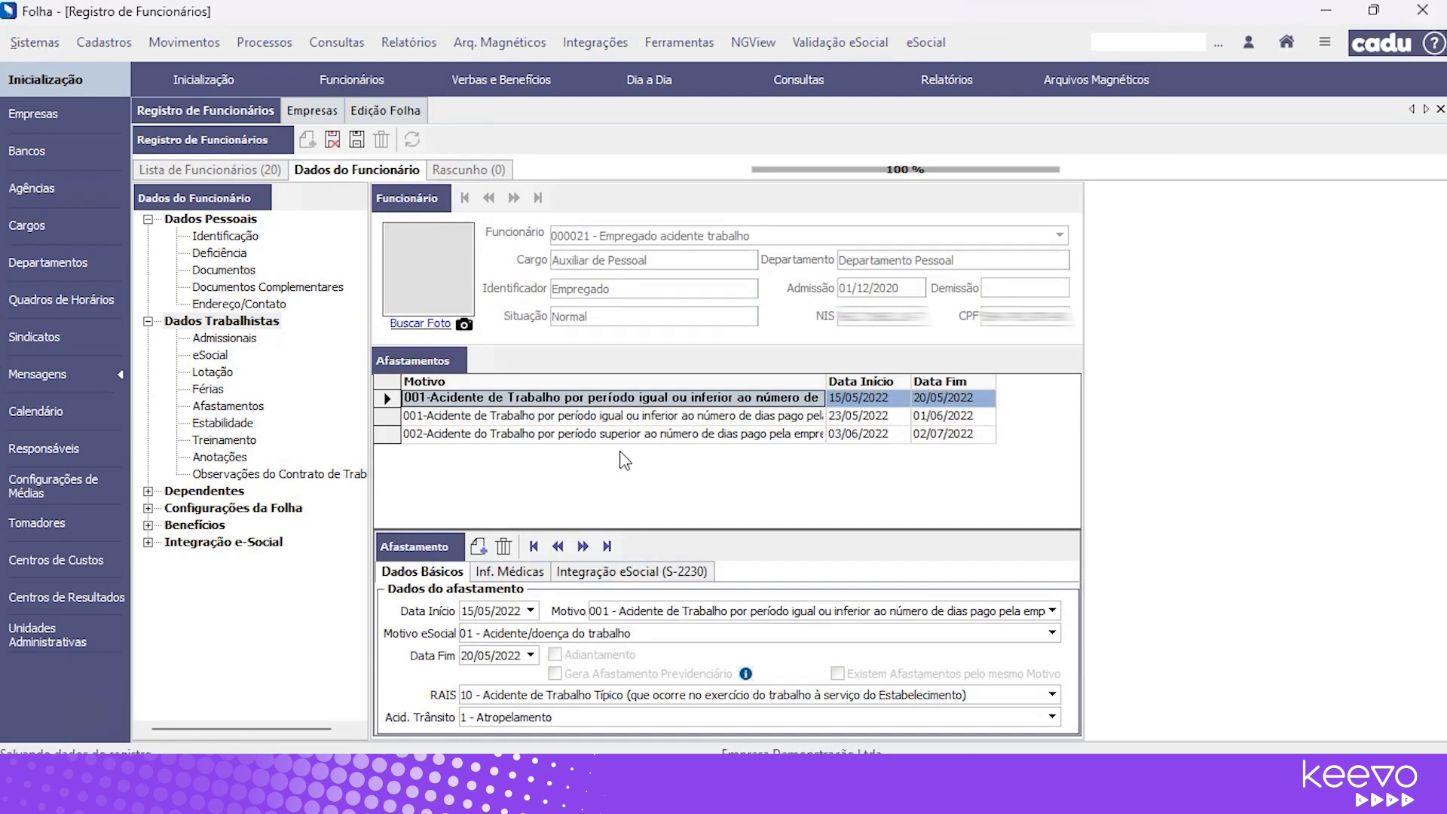
click(887, 435)
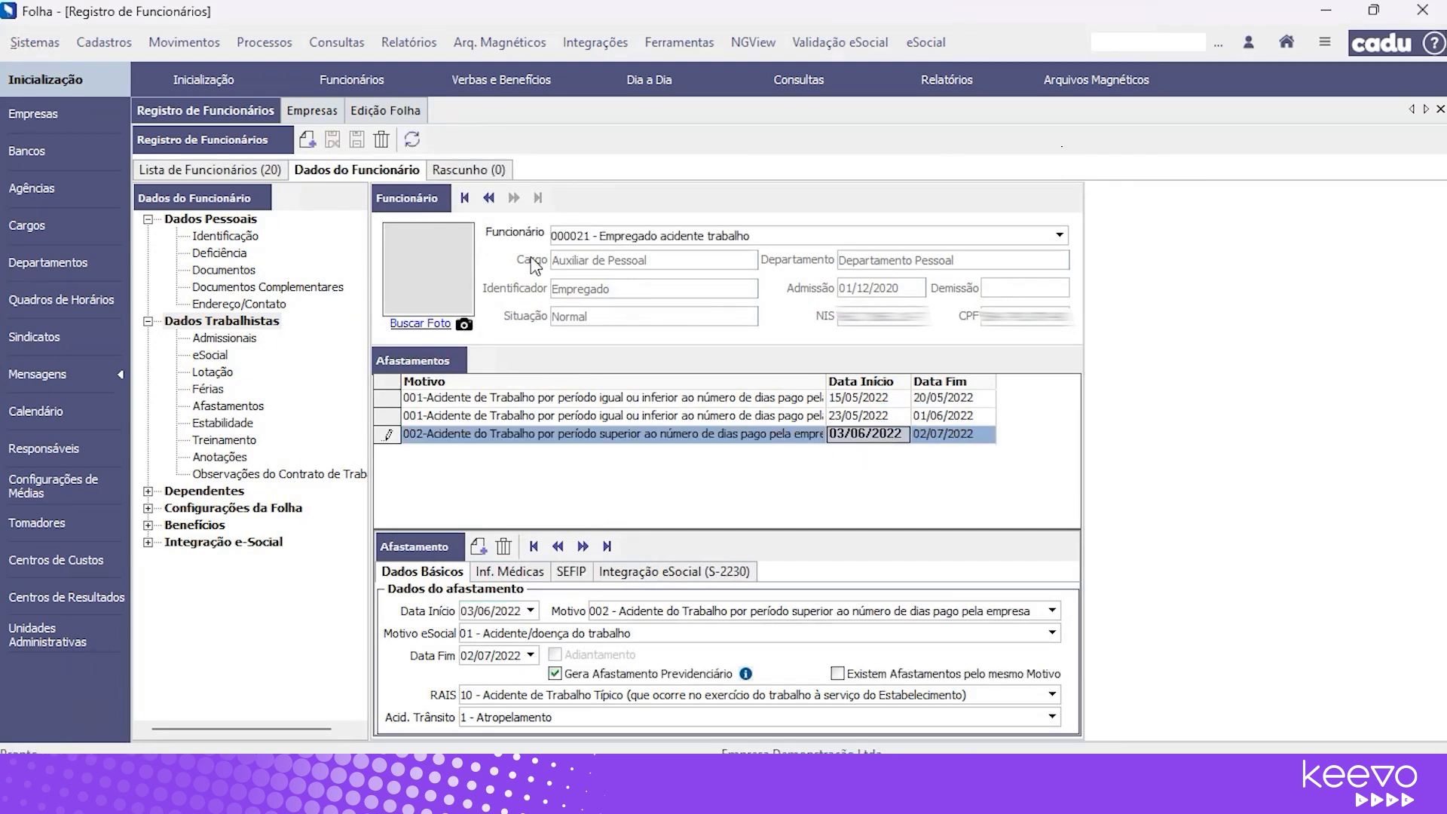
Compare the employee's June 2023 monthly payroll items with the reason 002 leave that starts on 03/06/2022 and has no end date.
click(391, 110)
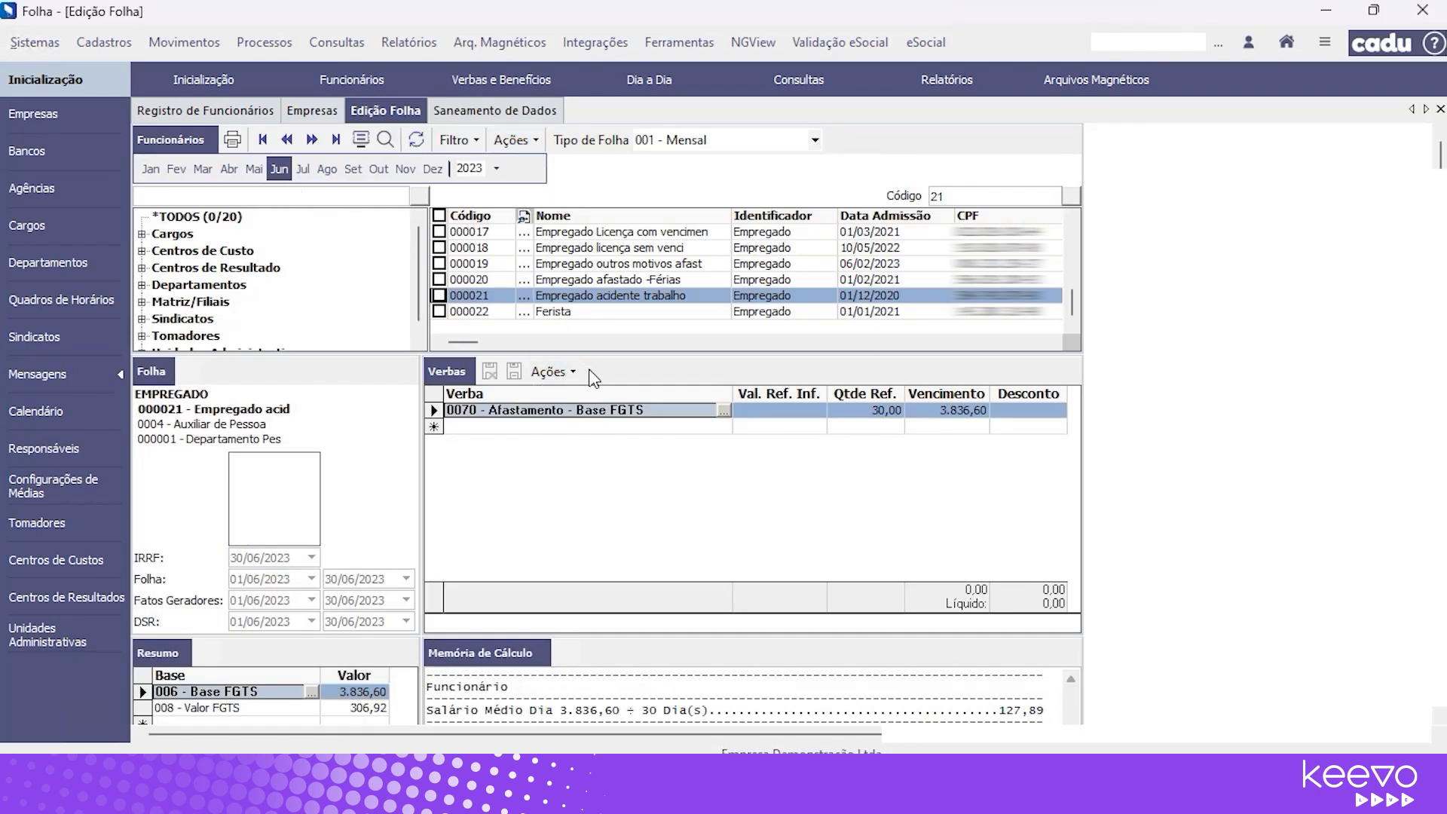
click(262, 111)
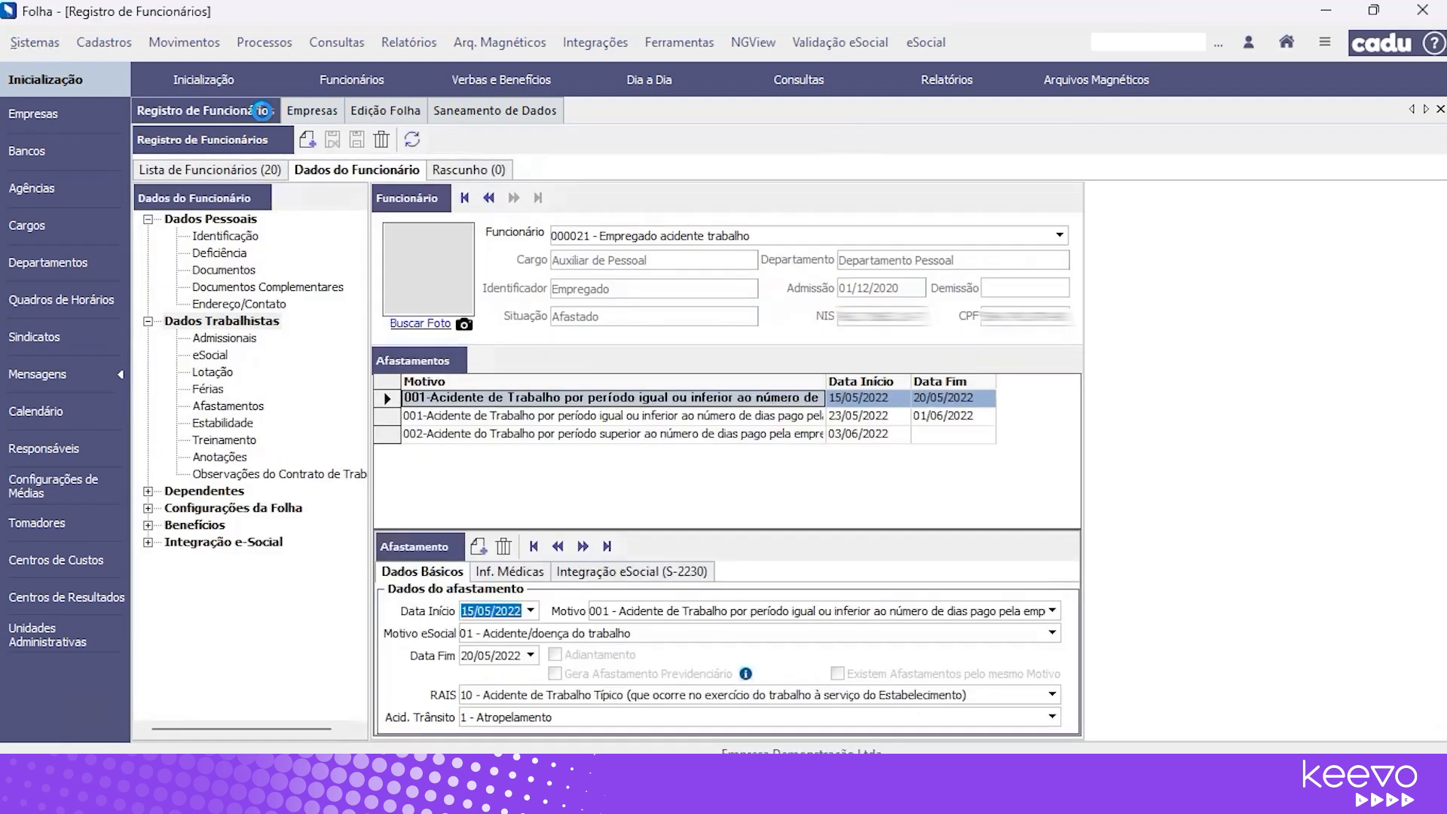
click(806, 447)
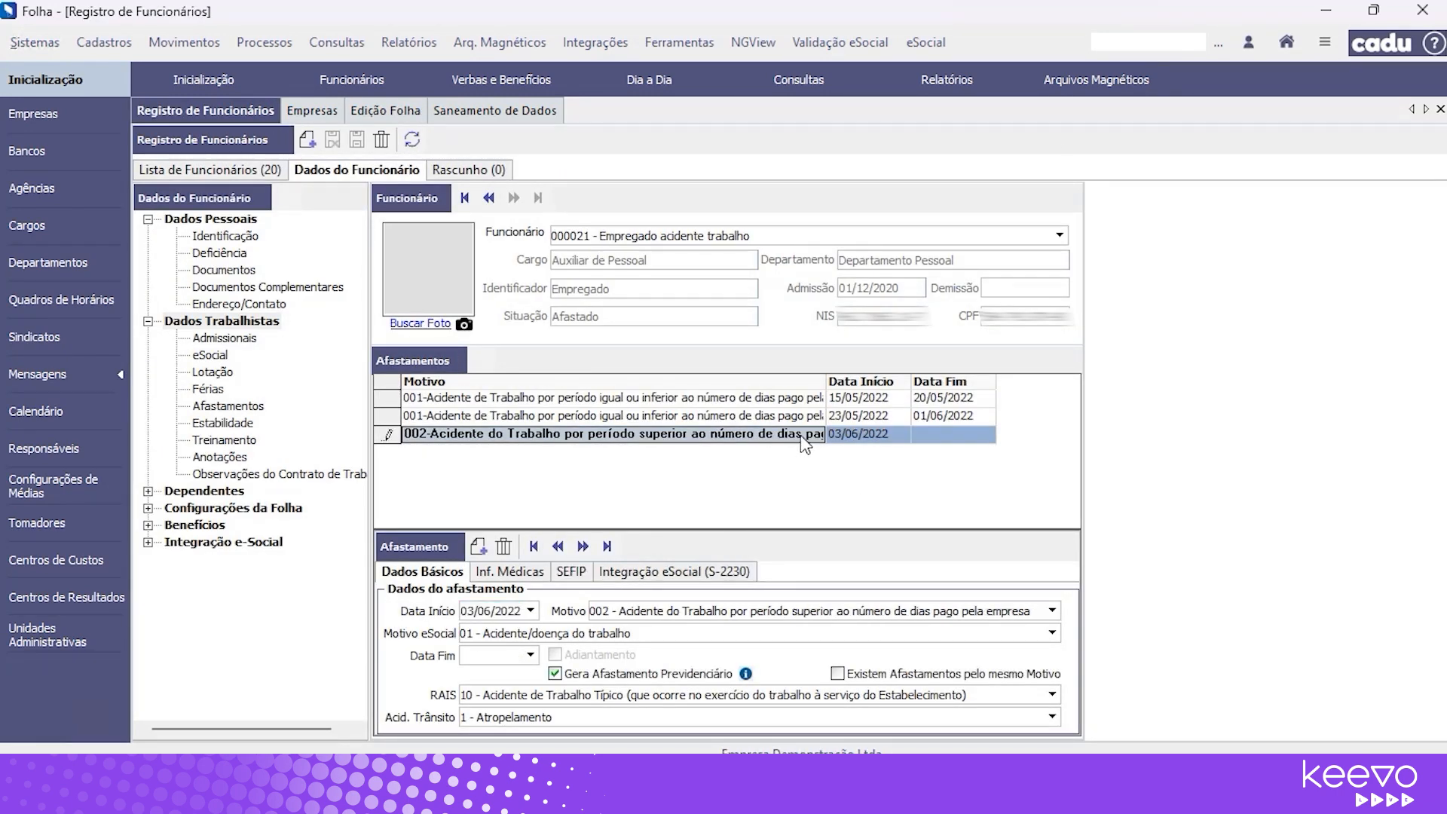
click(648, 612)
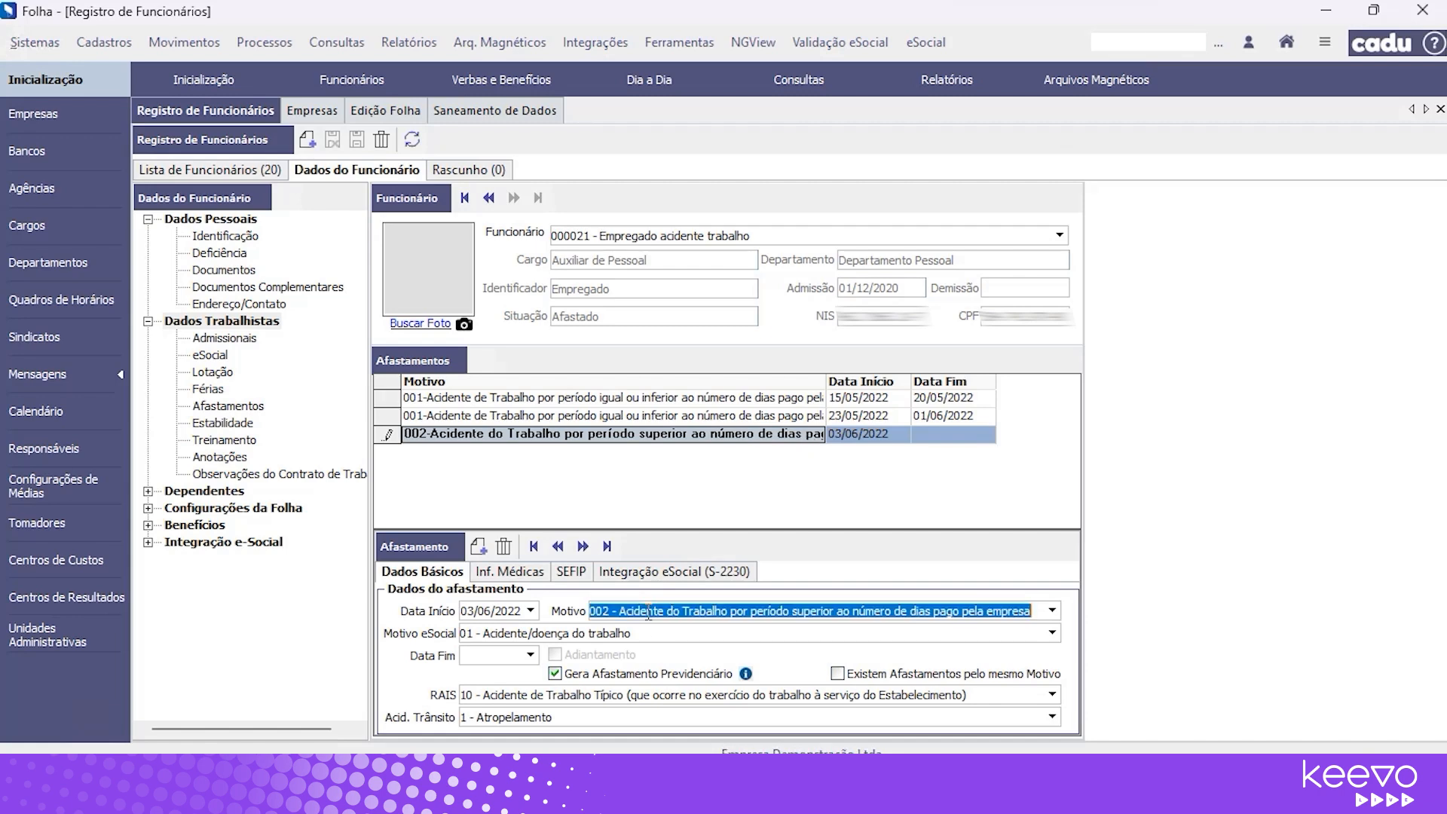
click(383, 111)
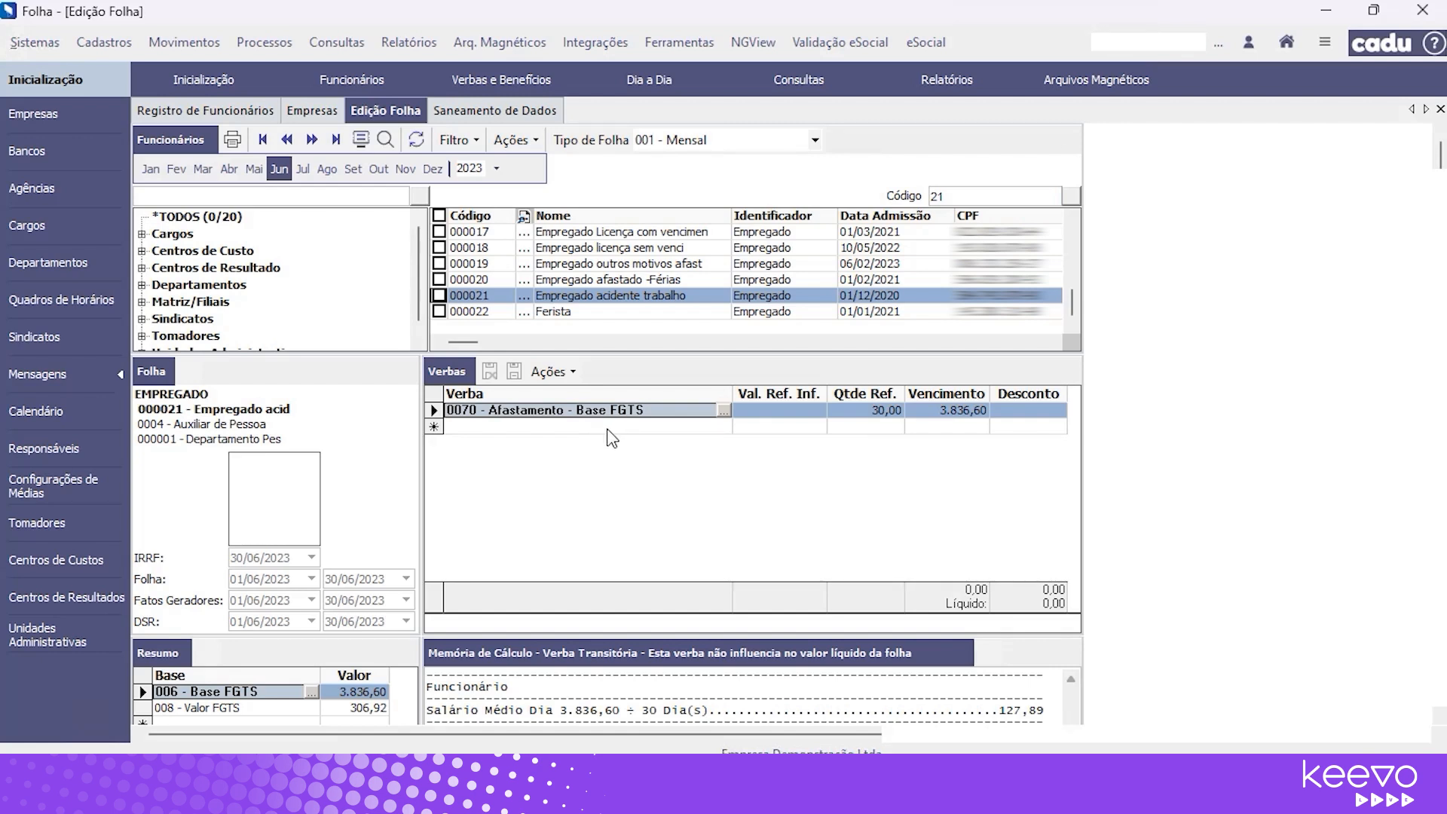
click(264, 115)
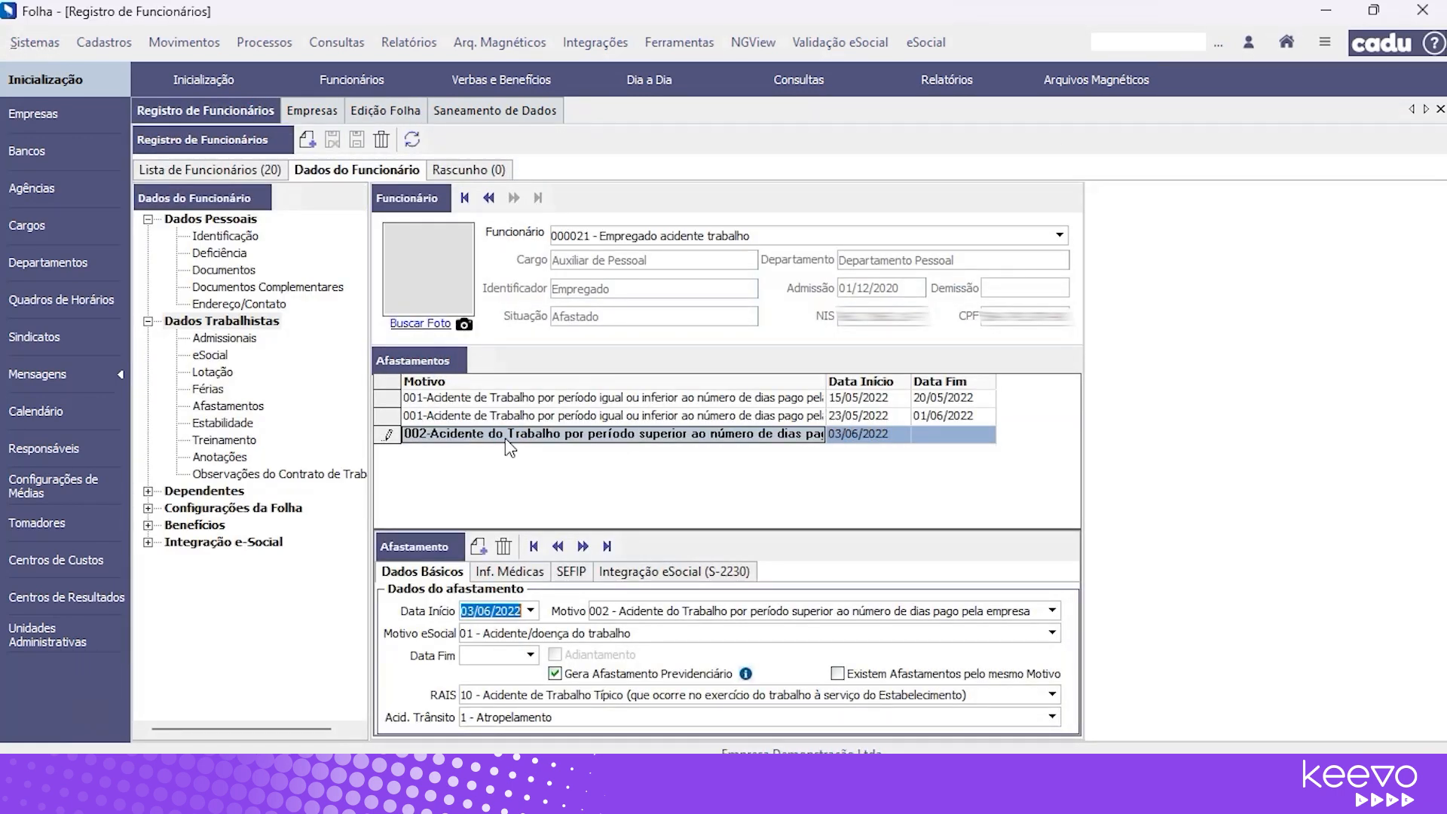
click(362, 115)
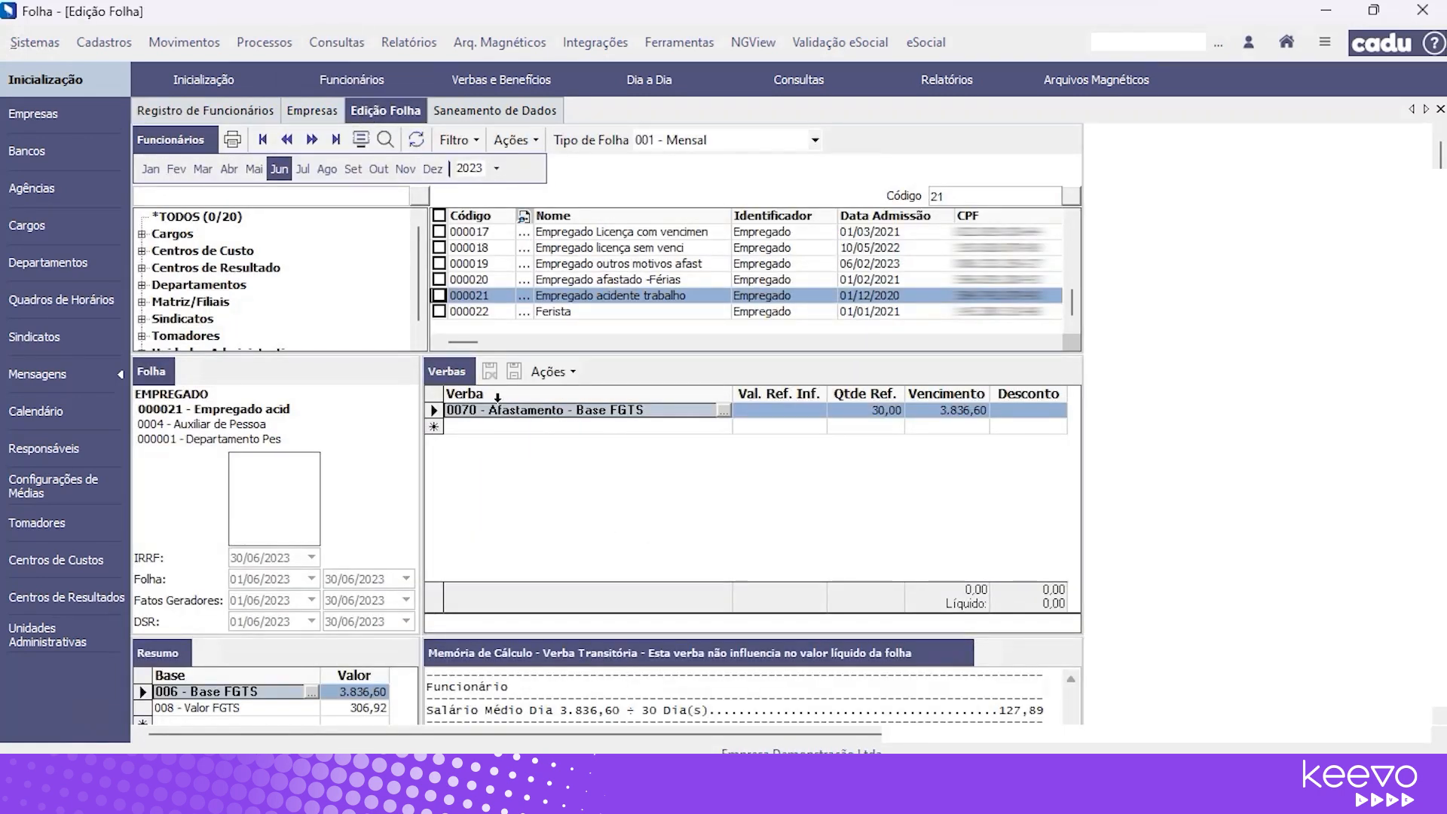
click(255, 111)
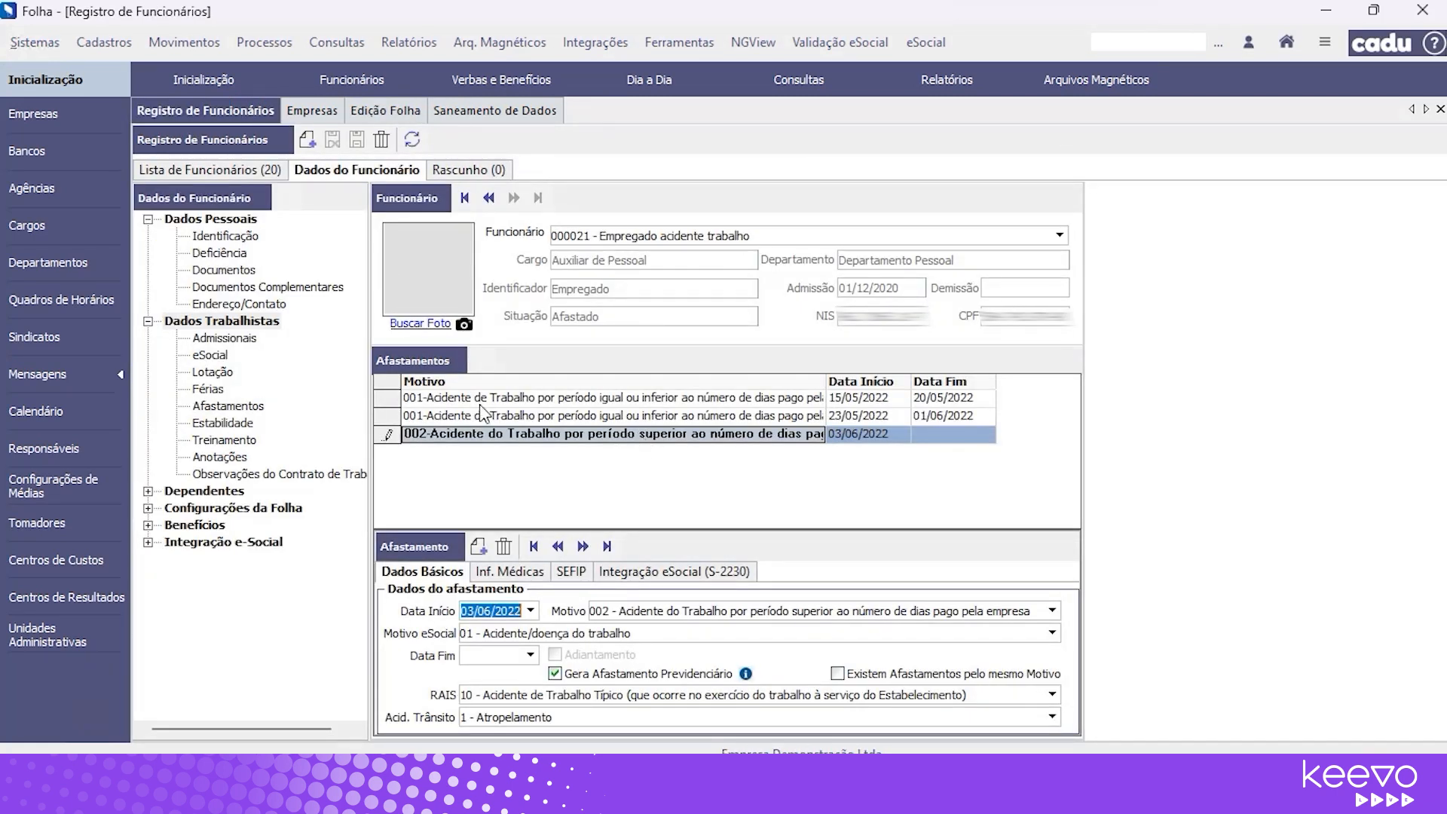
Open employee 000011's leaves and compare the dates and settings of the reason 002 and reason 003 leaves.
click(256, 172)
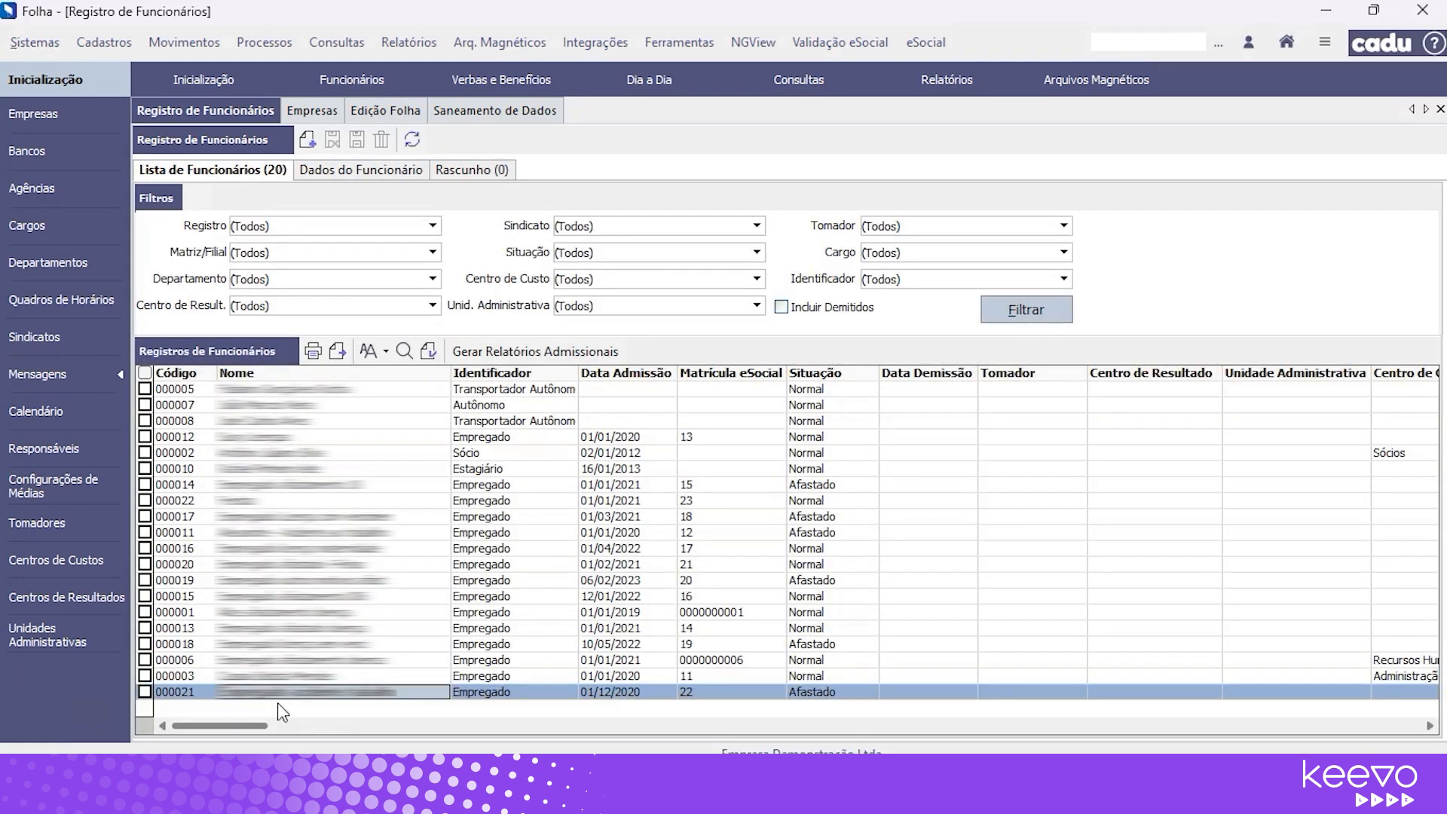
double_click(233, 534)
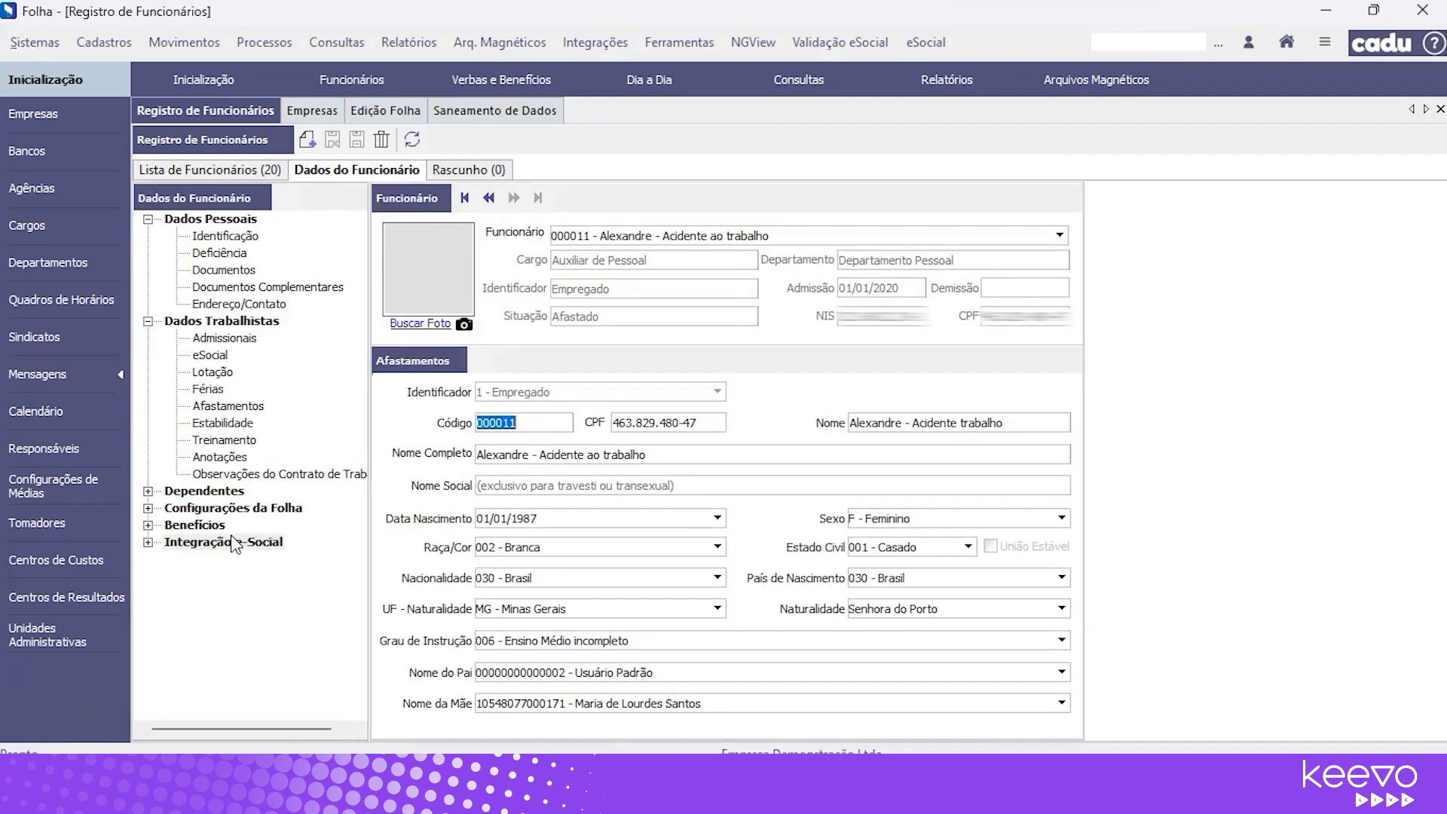
click(265, 408)
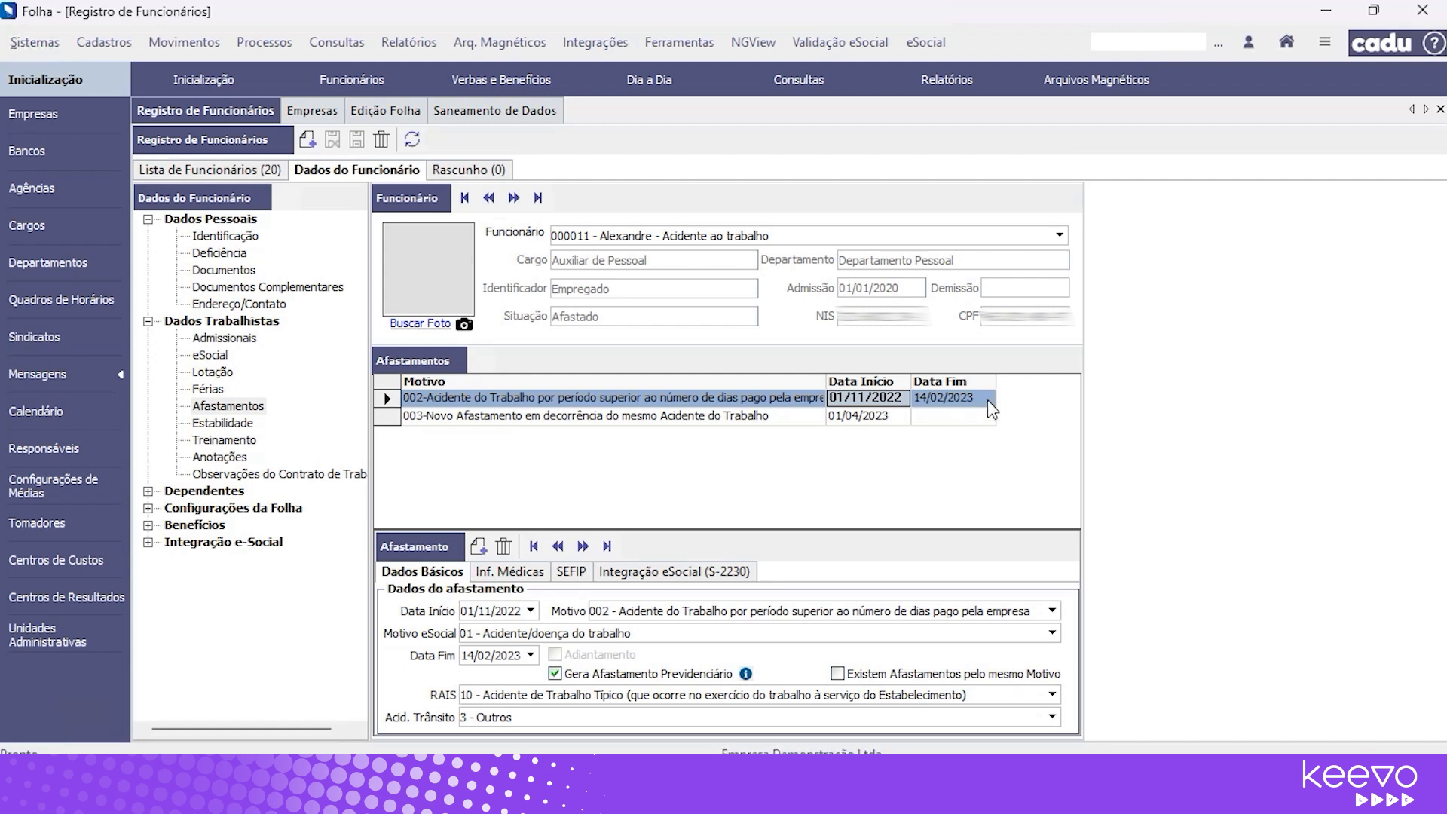
click(705, 422)
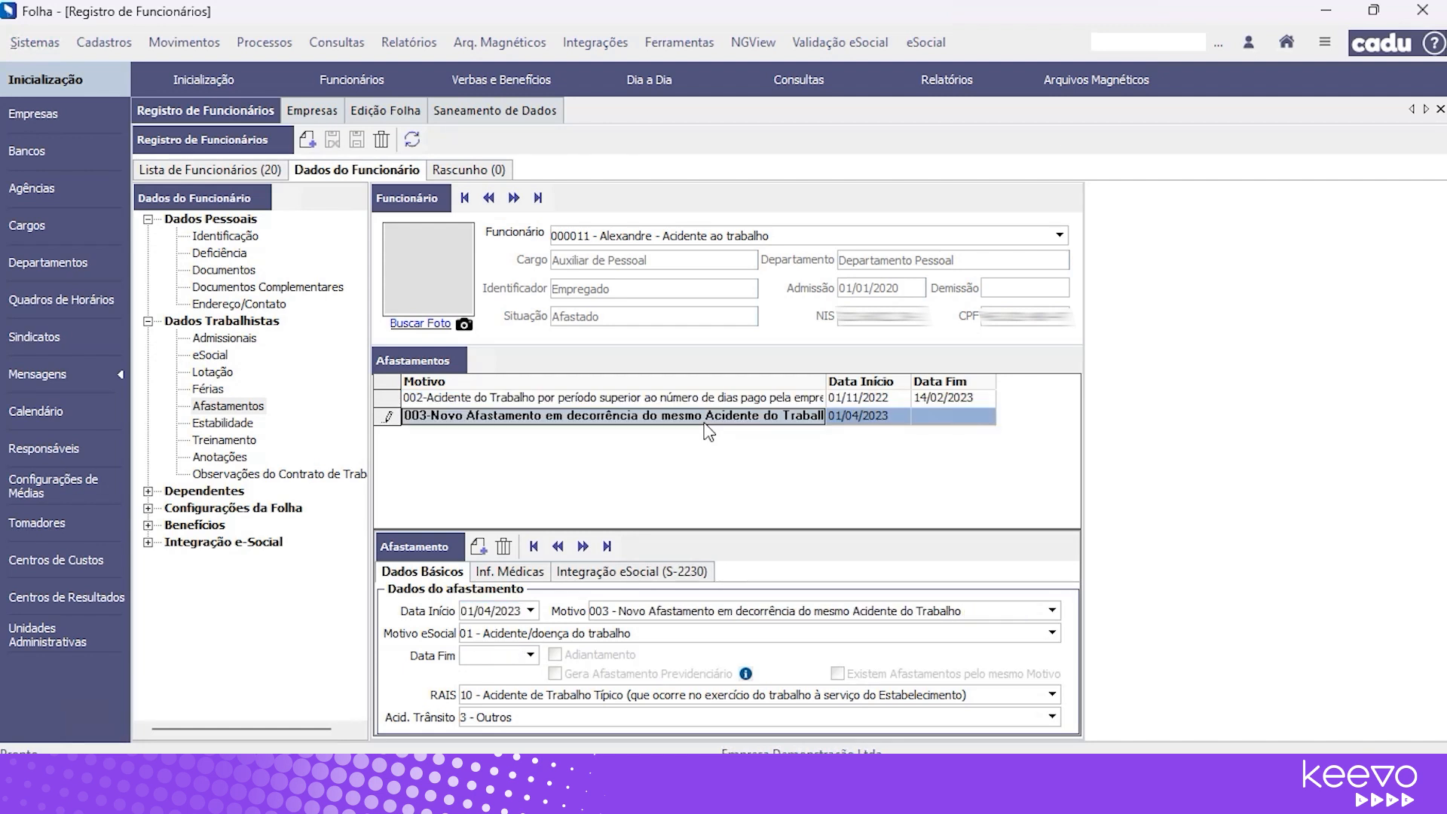
click(867, 418)
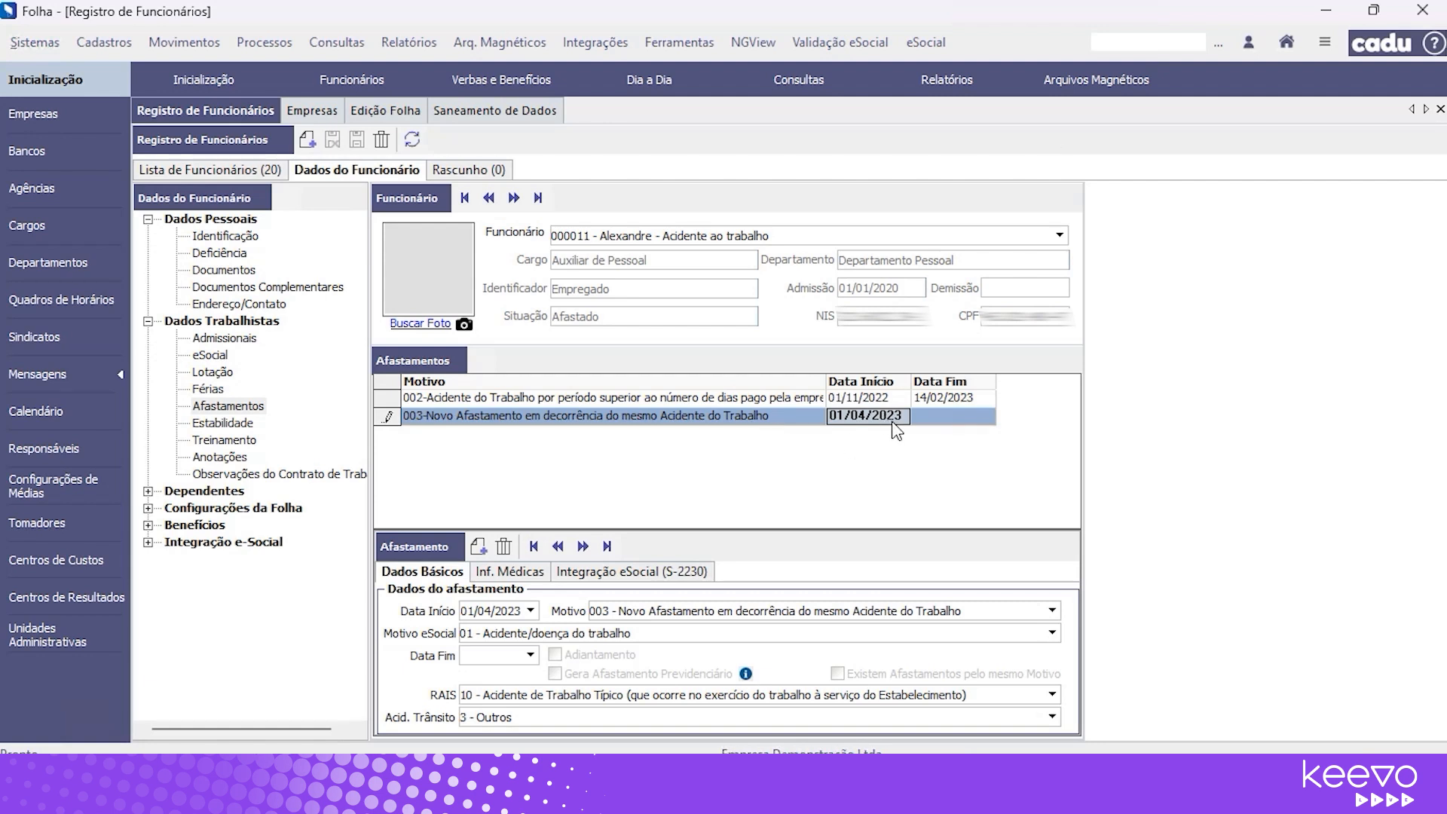
click(508, 401)
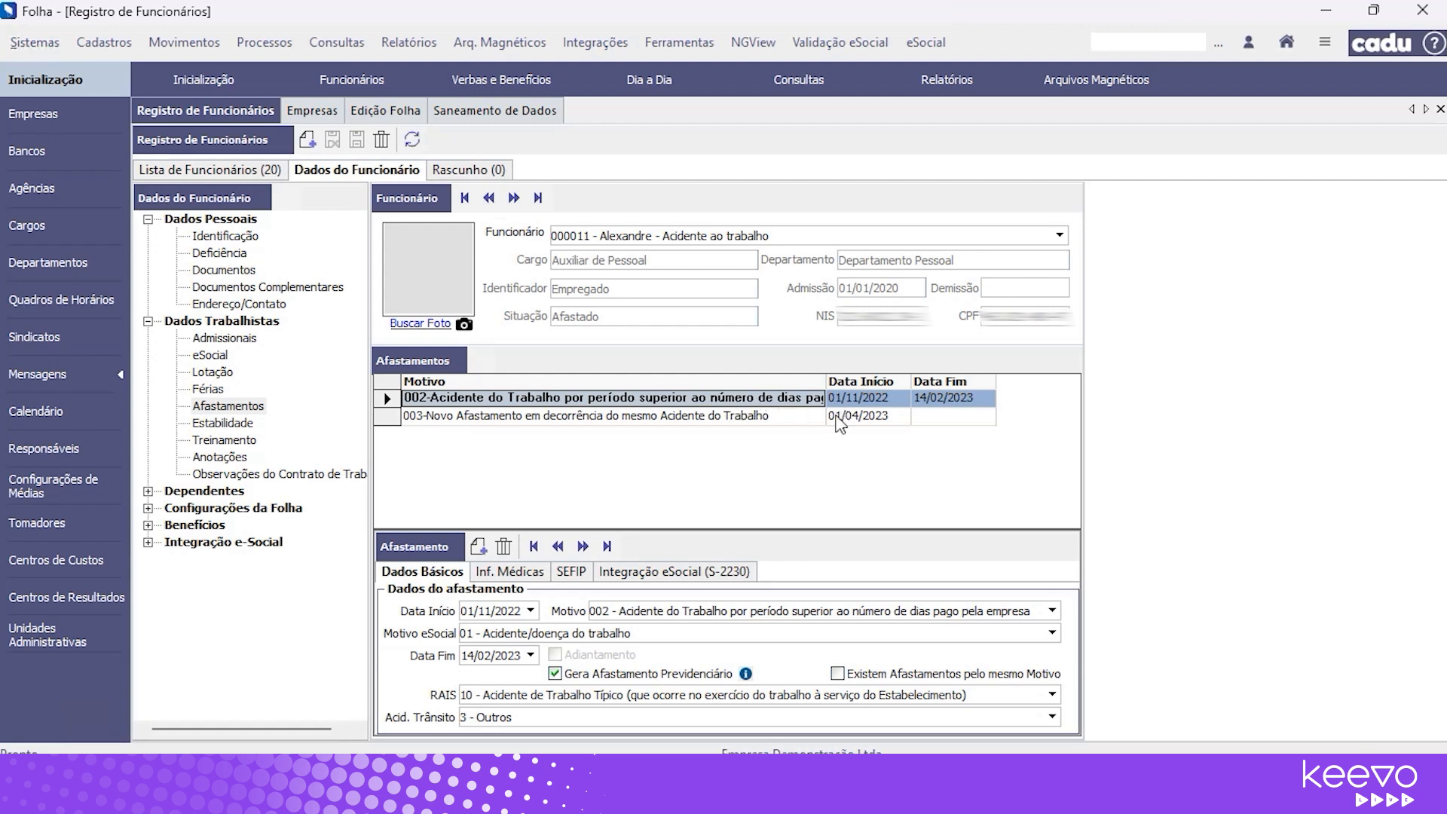
click(933, 401)
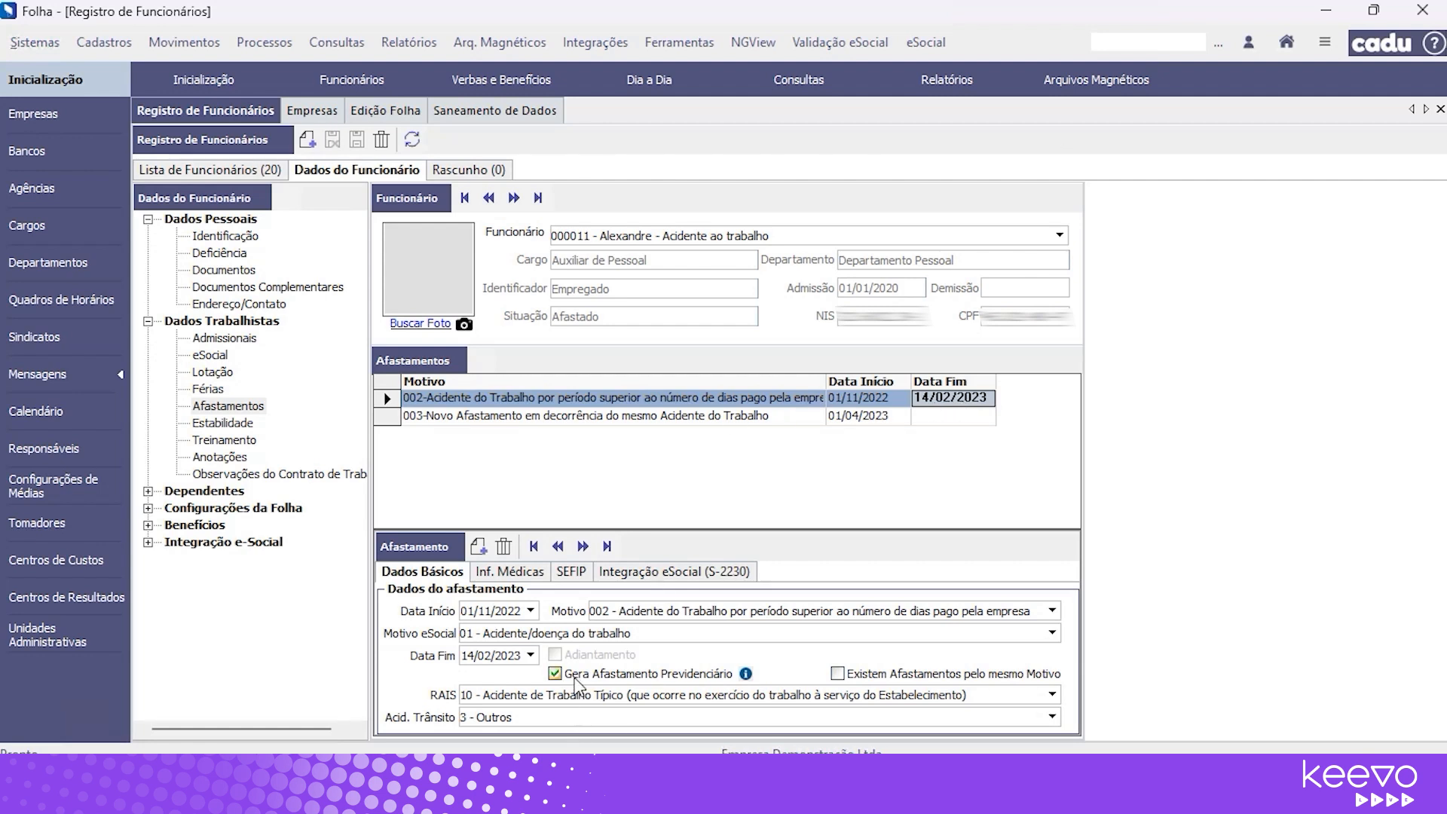
click(671, 417)
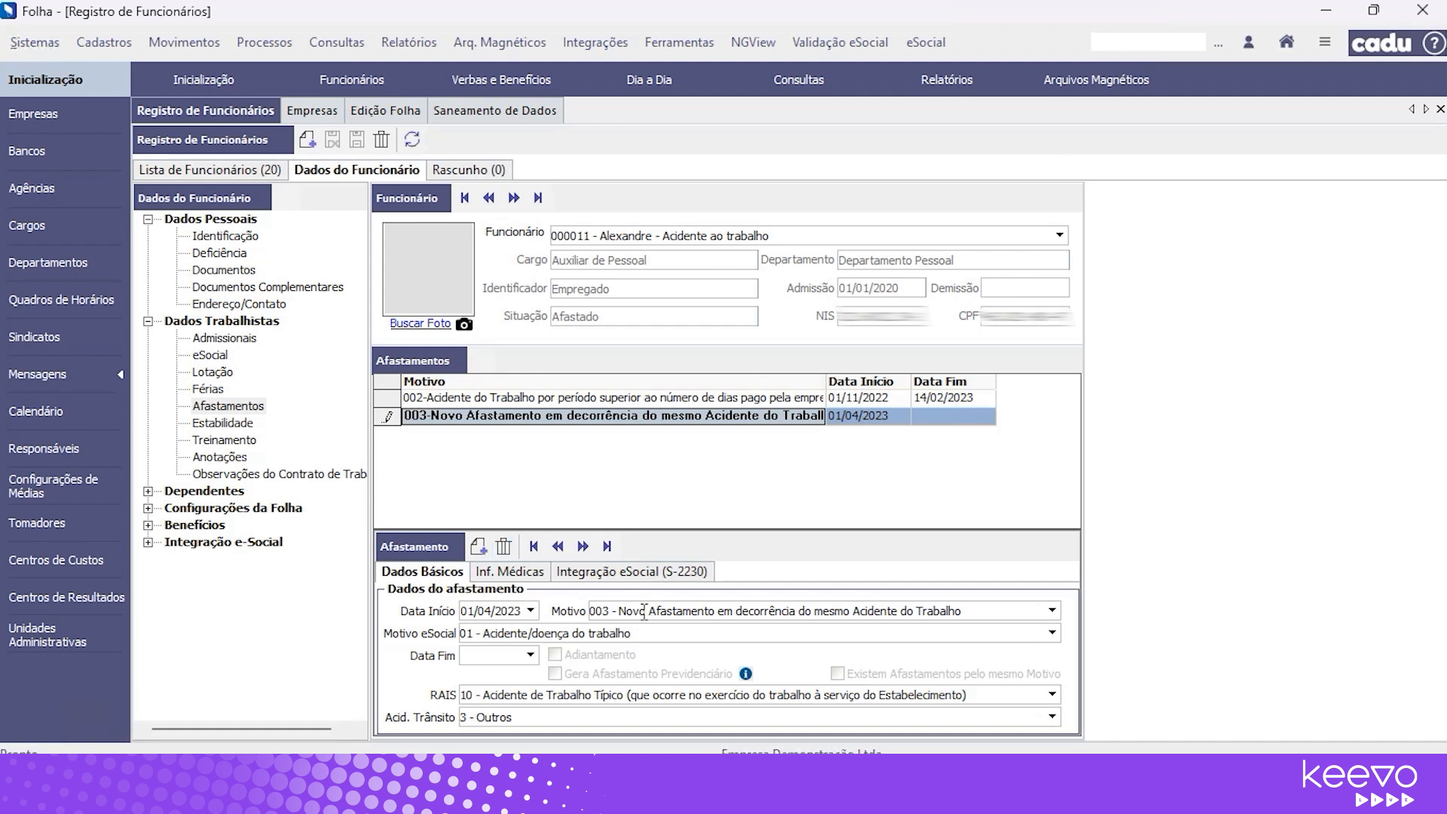
Recalculate the June 2023 monthly payroll of the employee with code 11, accepting the loss of manual edits, and return to the payroll items.
click(393, 102)
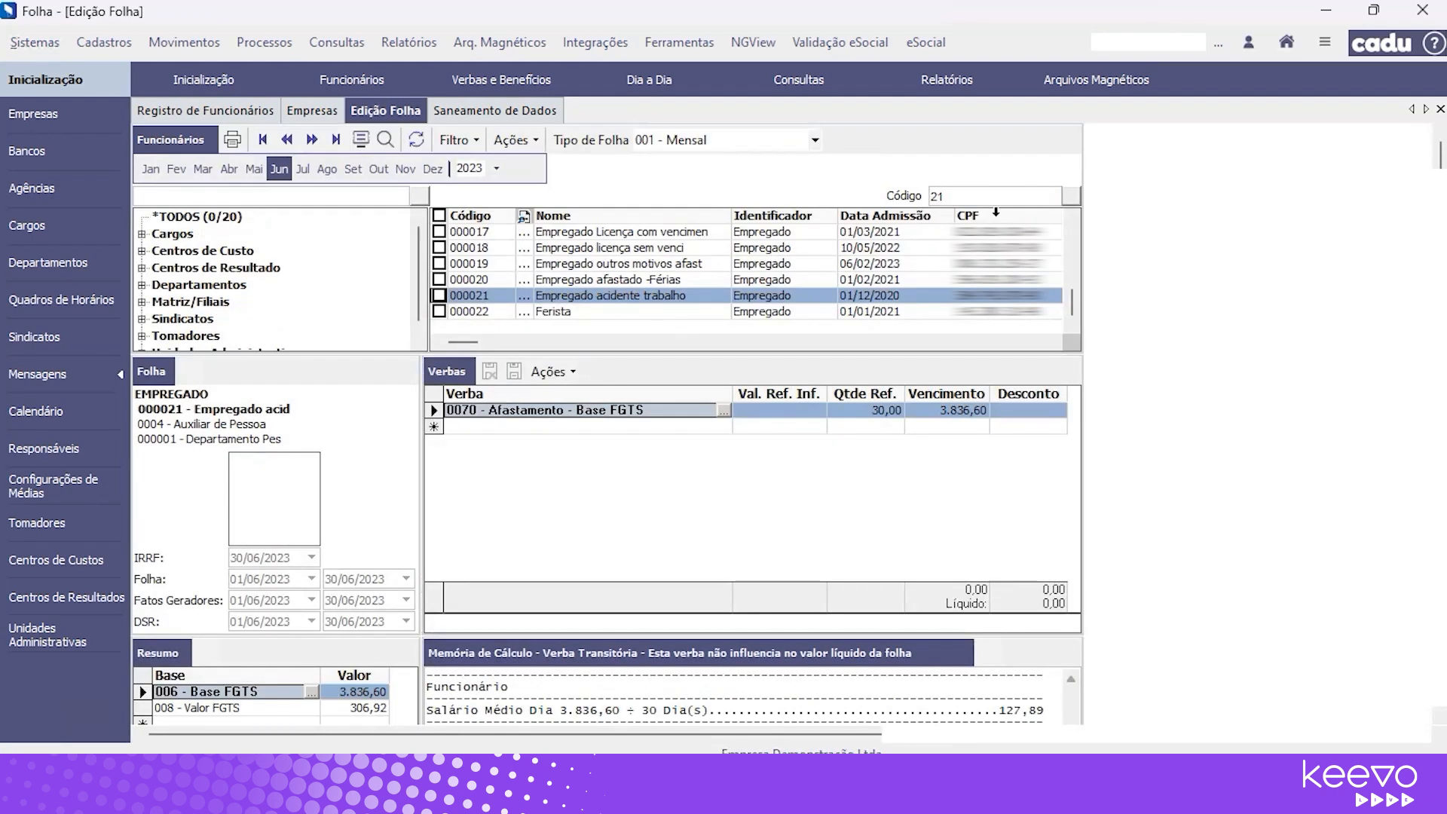
text(11)
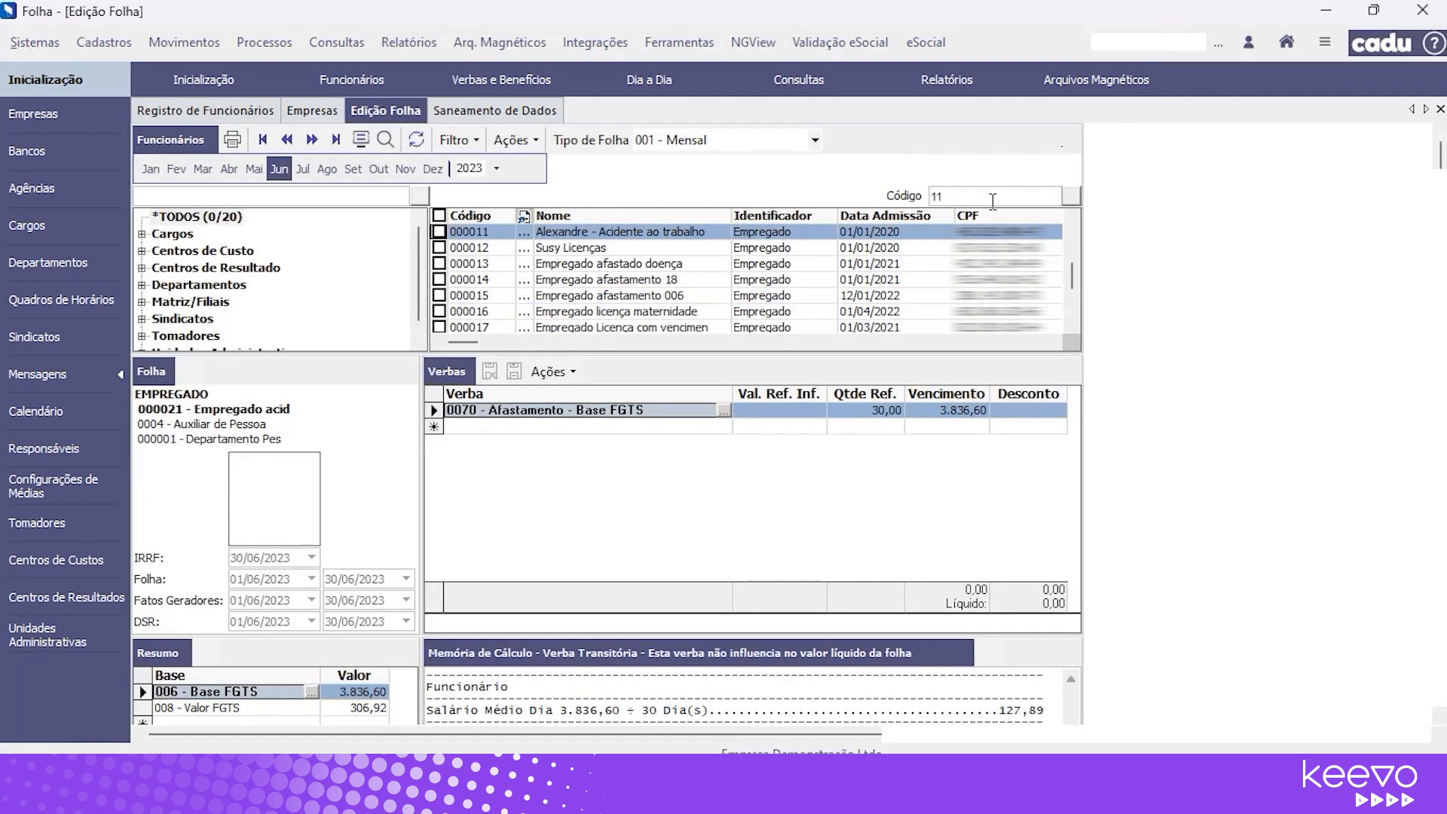
click(528, 371)
click(531, 393)
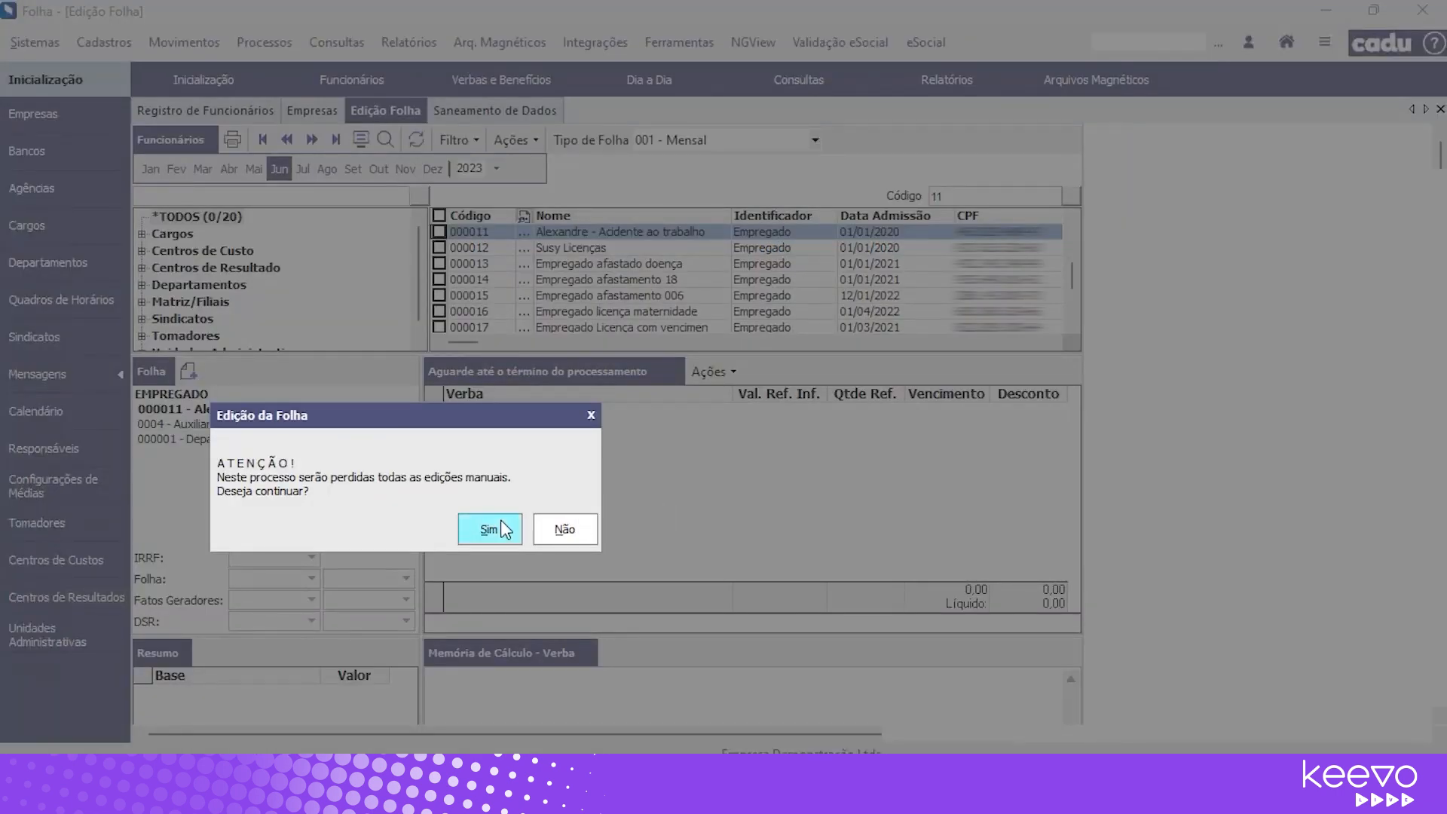
click(502, 528)
click(855, 546)
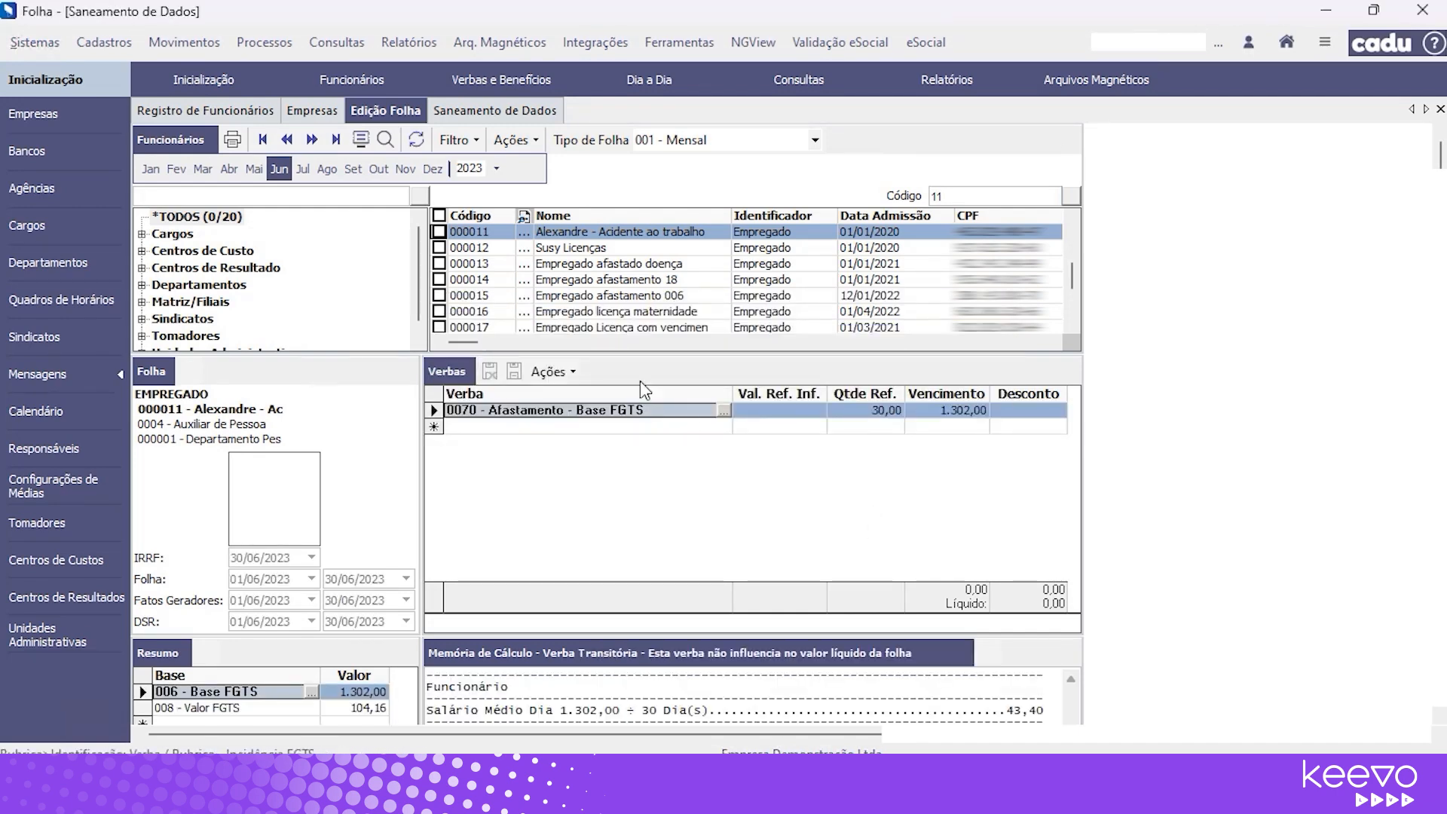
click(383, 106)
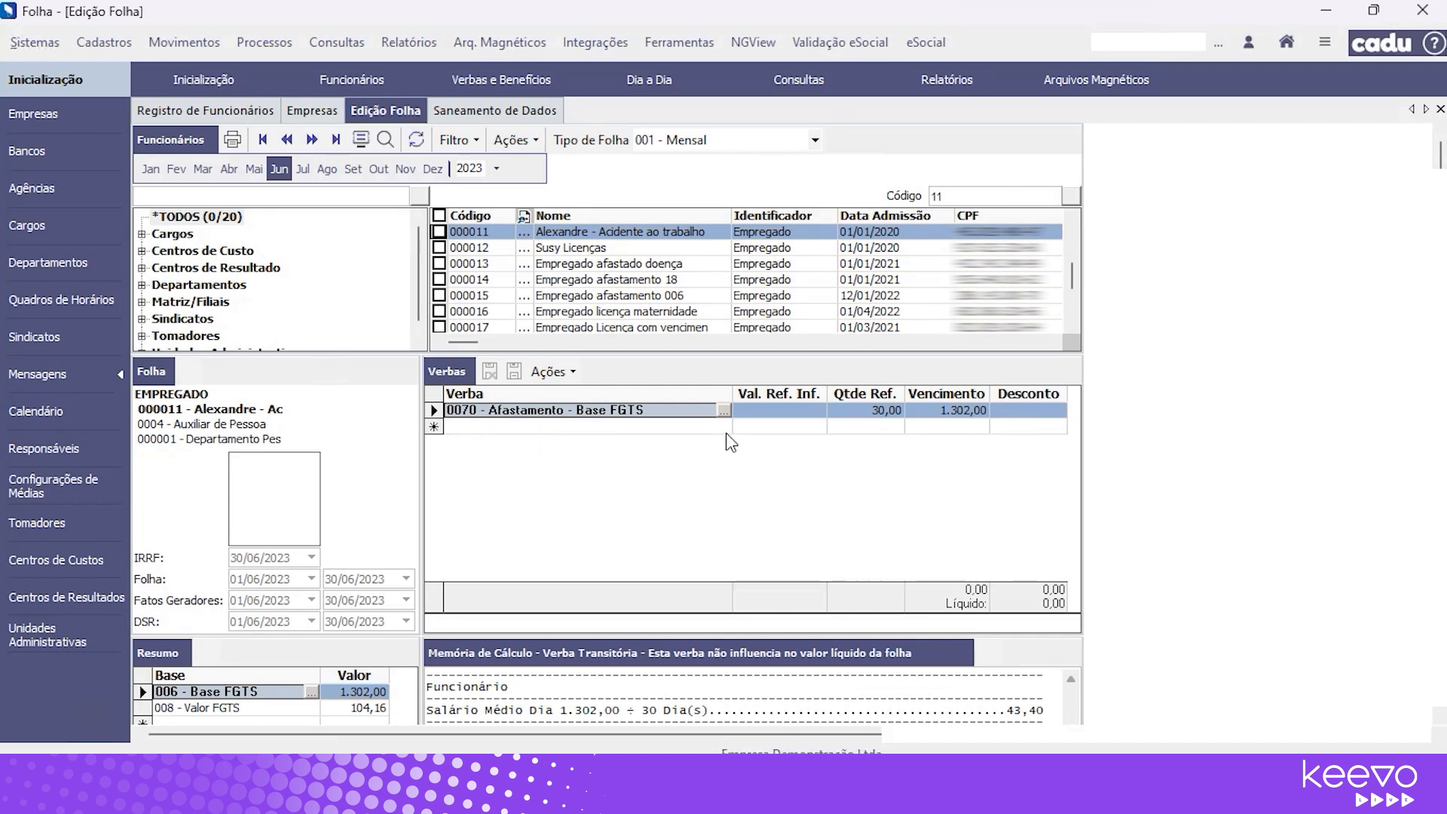
click(455, 113)
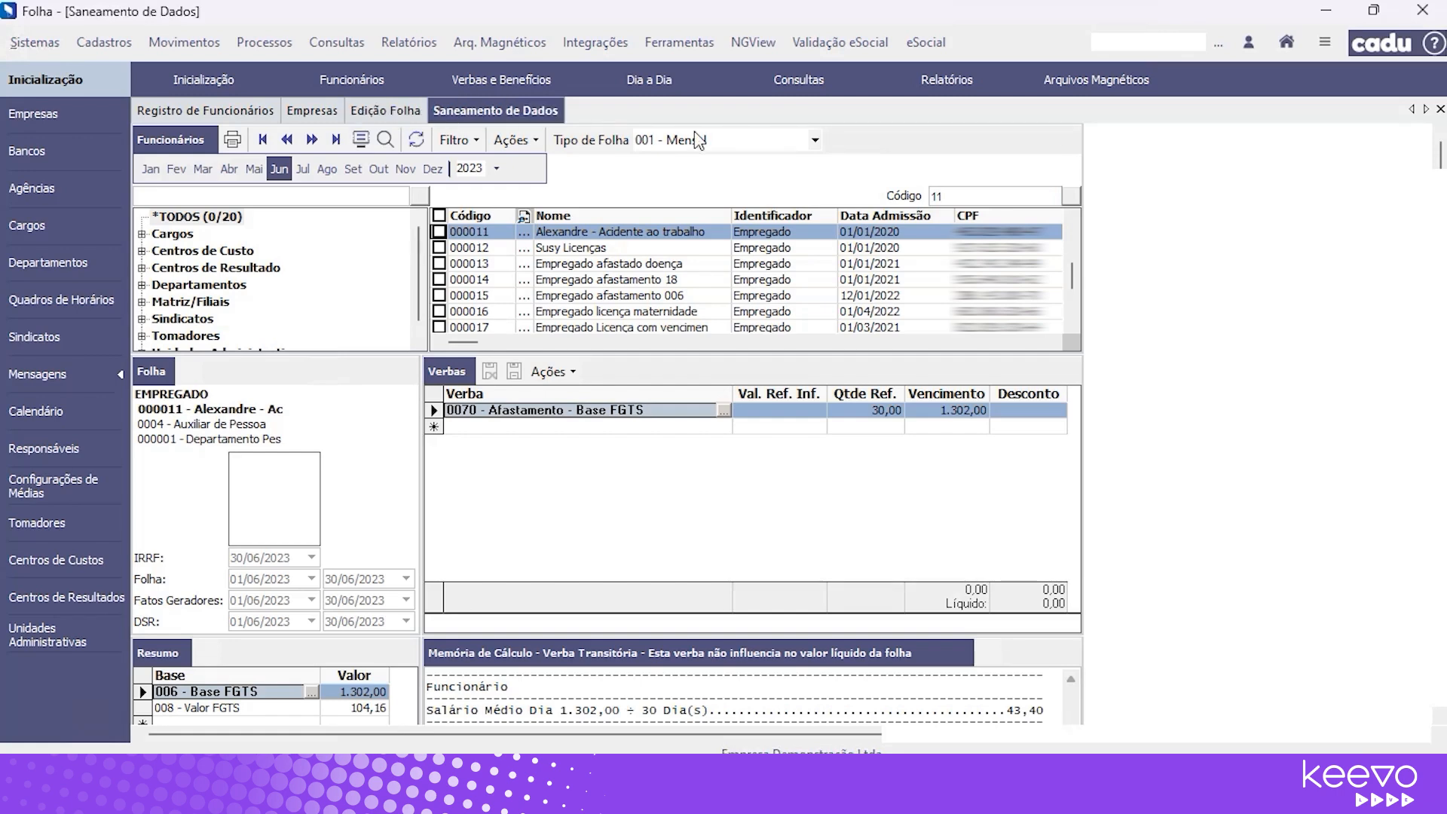
click(368, 115)
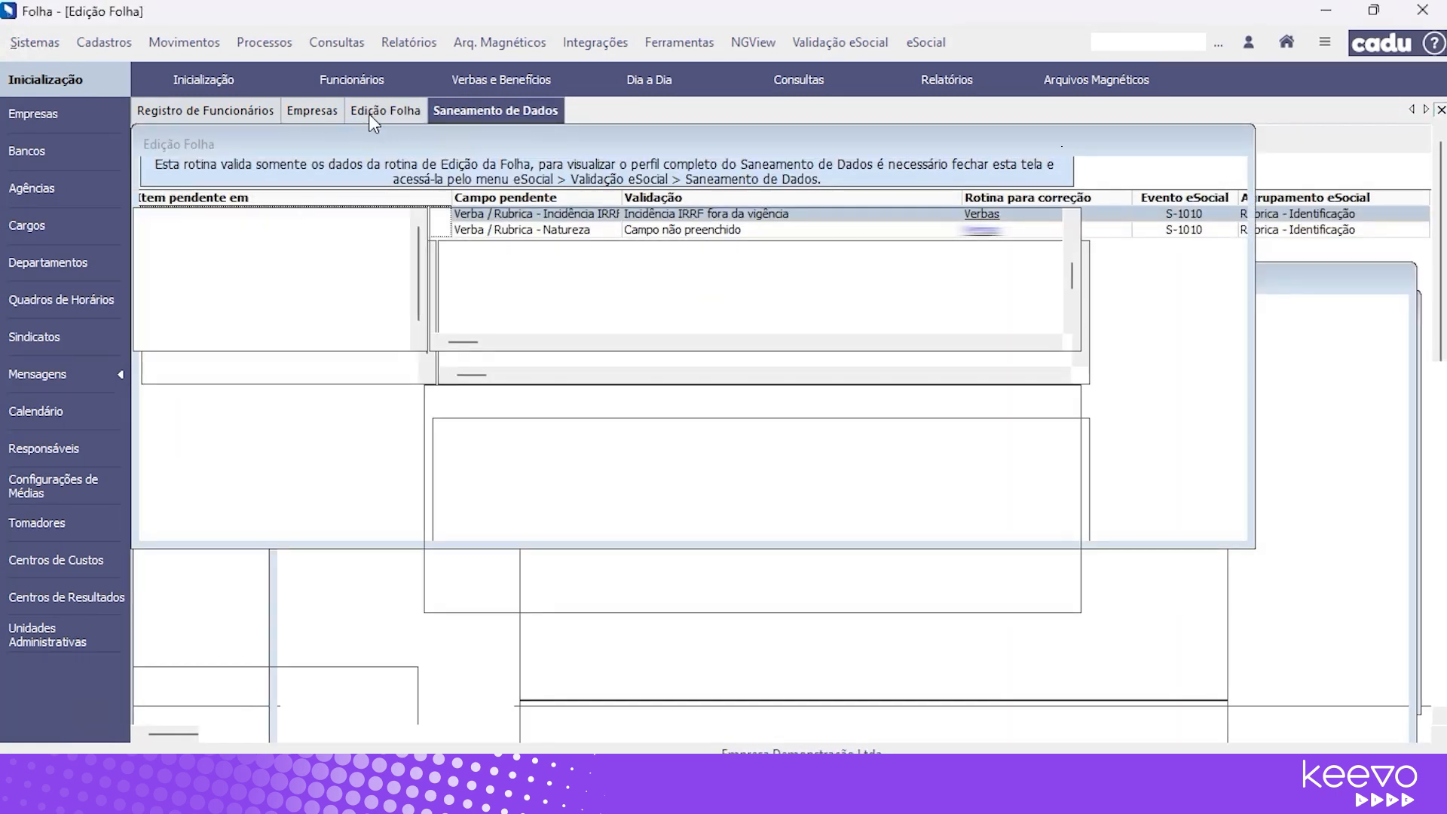
Review employee 000011's reason 002 leave against the reason 003 leave for the same work accident.
click(235, 111)
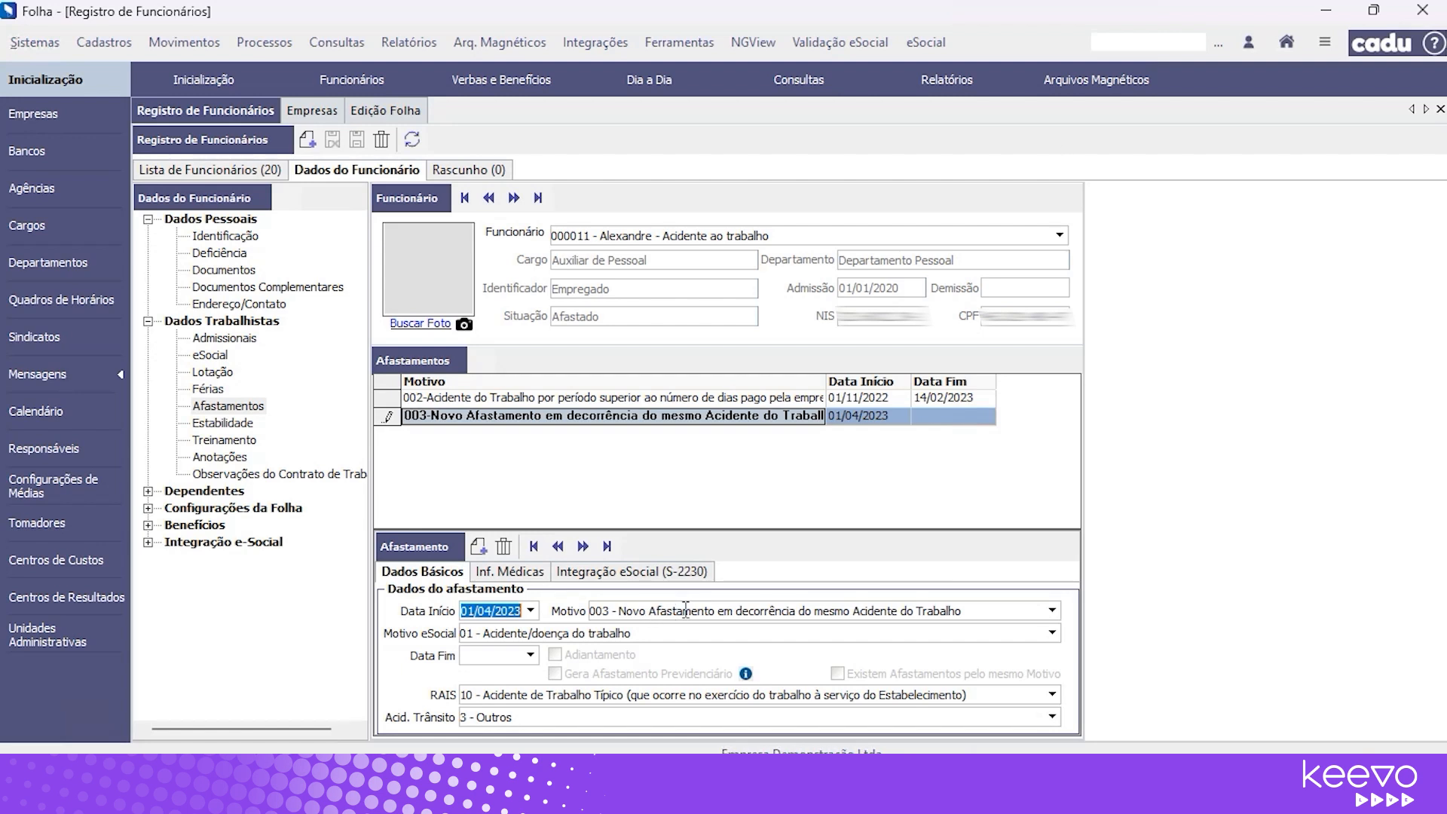
click(450, 403)
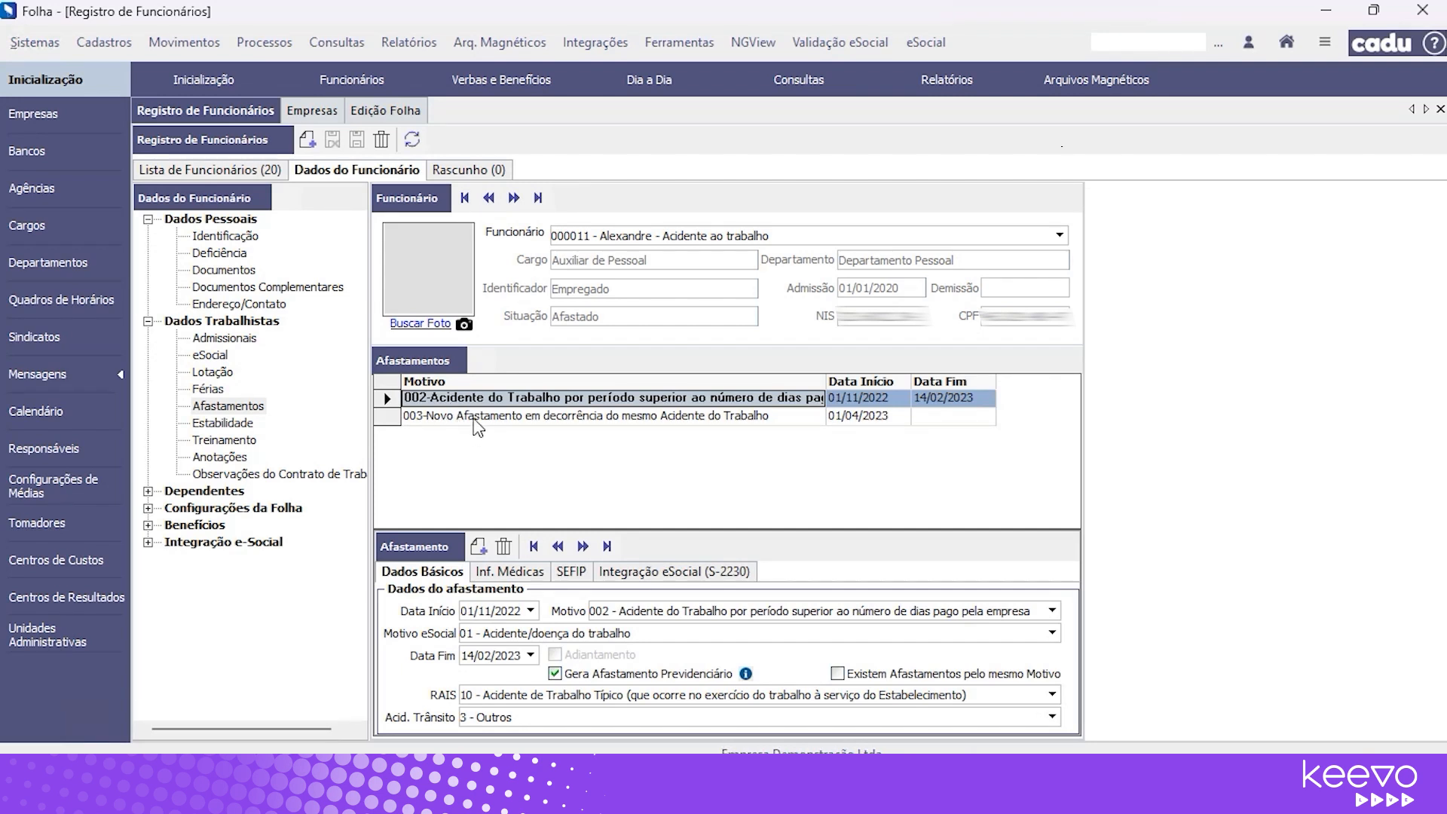
click(475, 419)
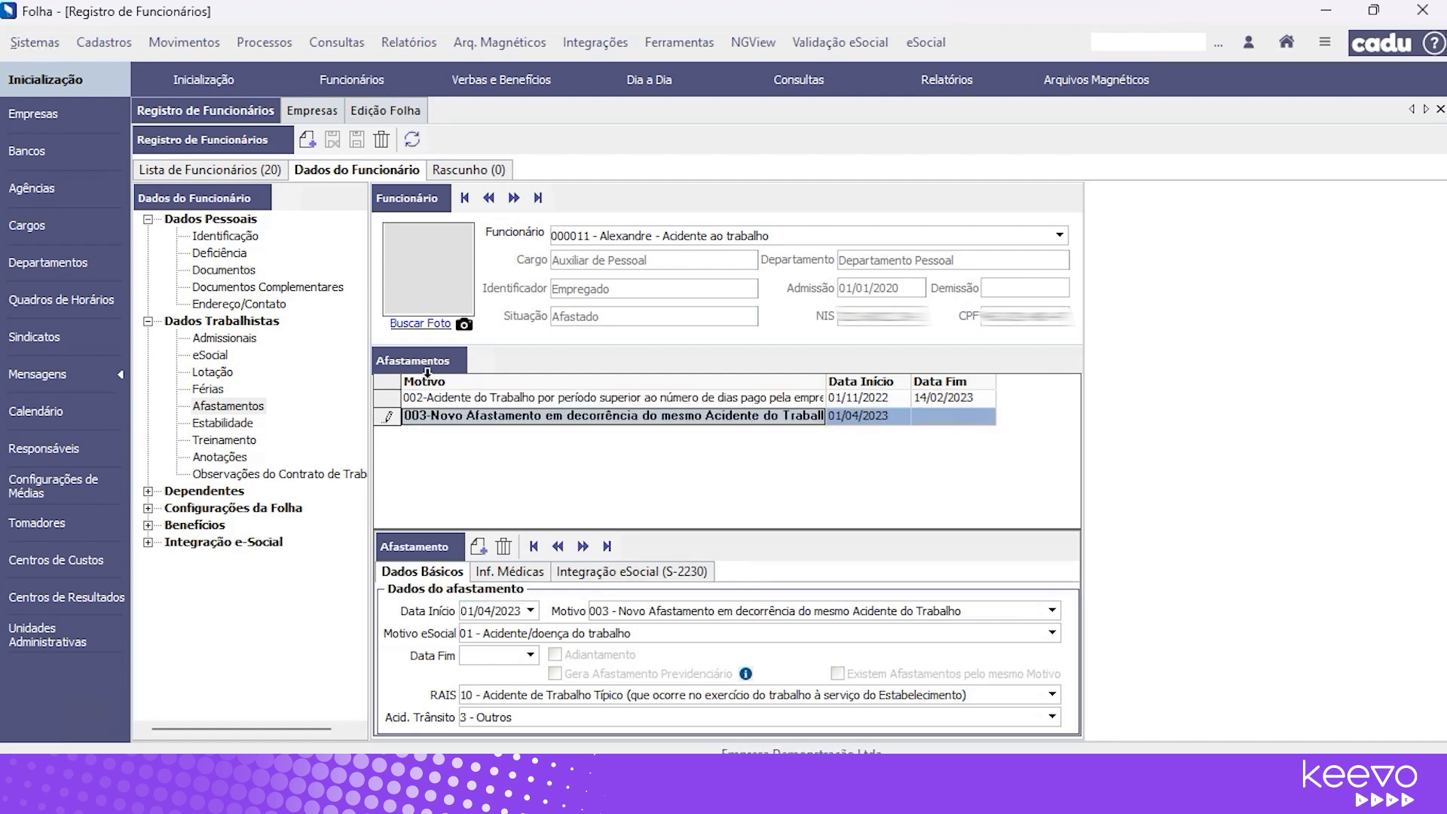
Open employee 000013's leaves and examine the start and end dates of the reason 004 illness leave.
click(265, 173)
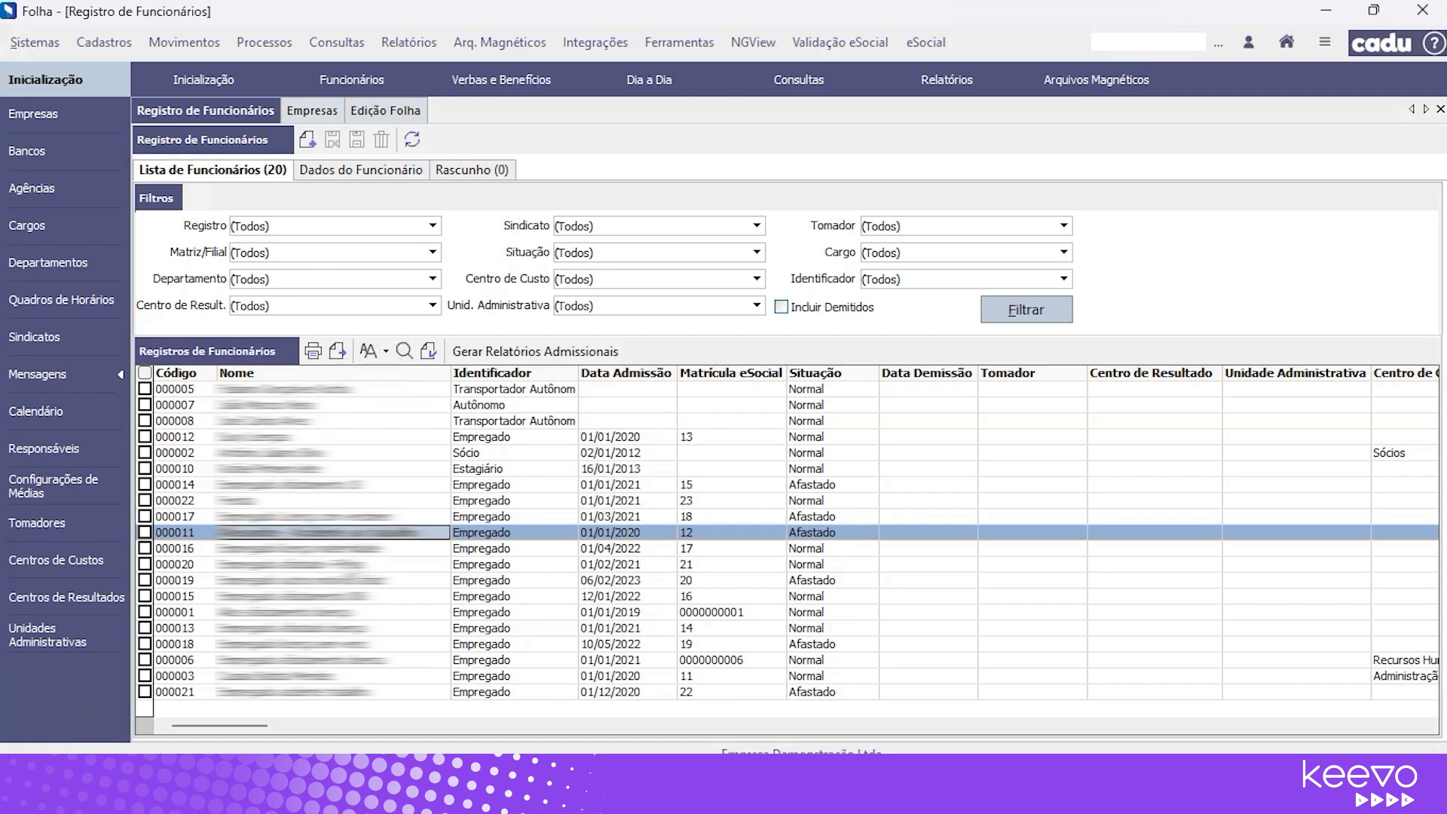
double_click(211, 631)
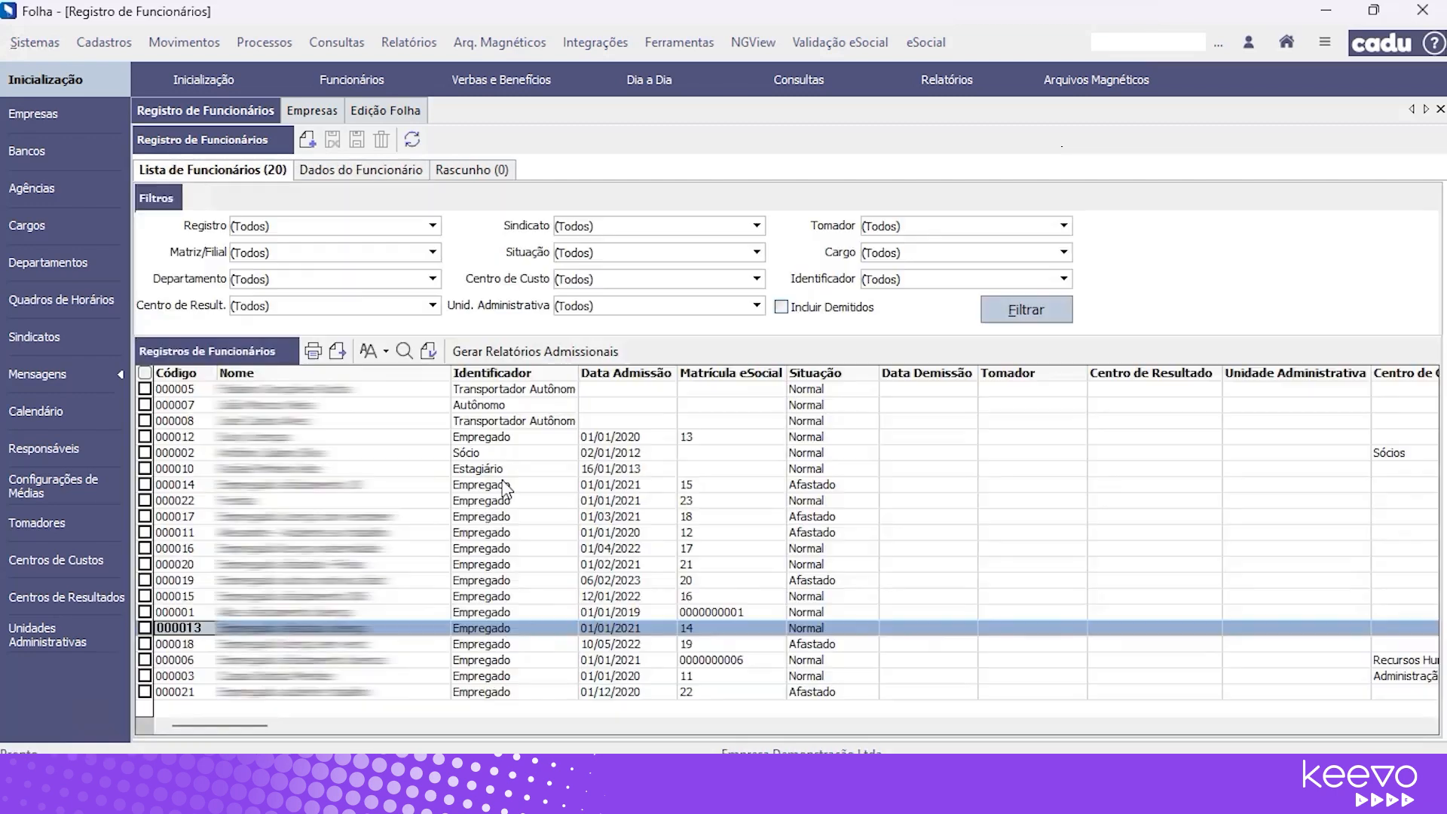
double_click(275, 632)
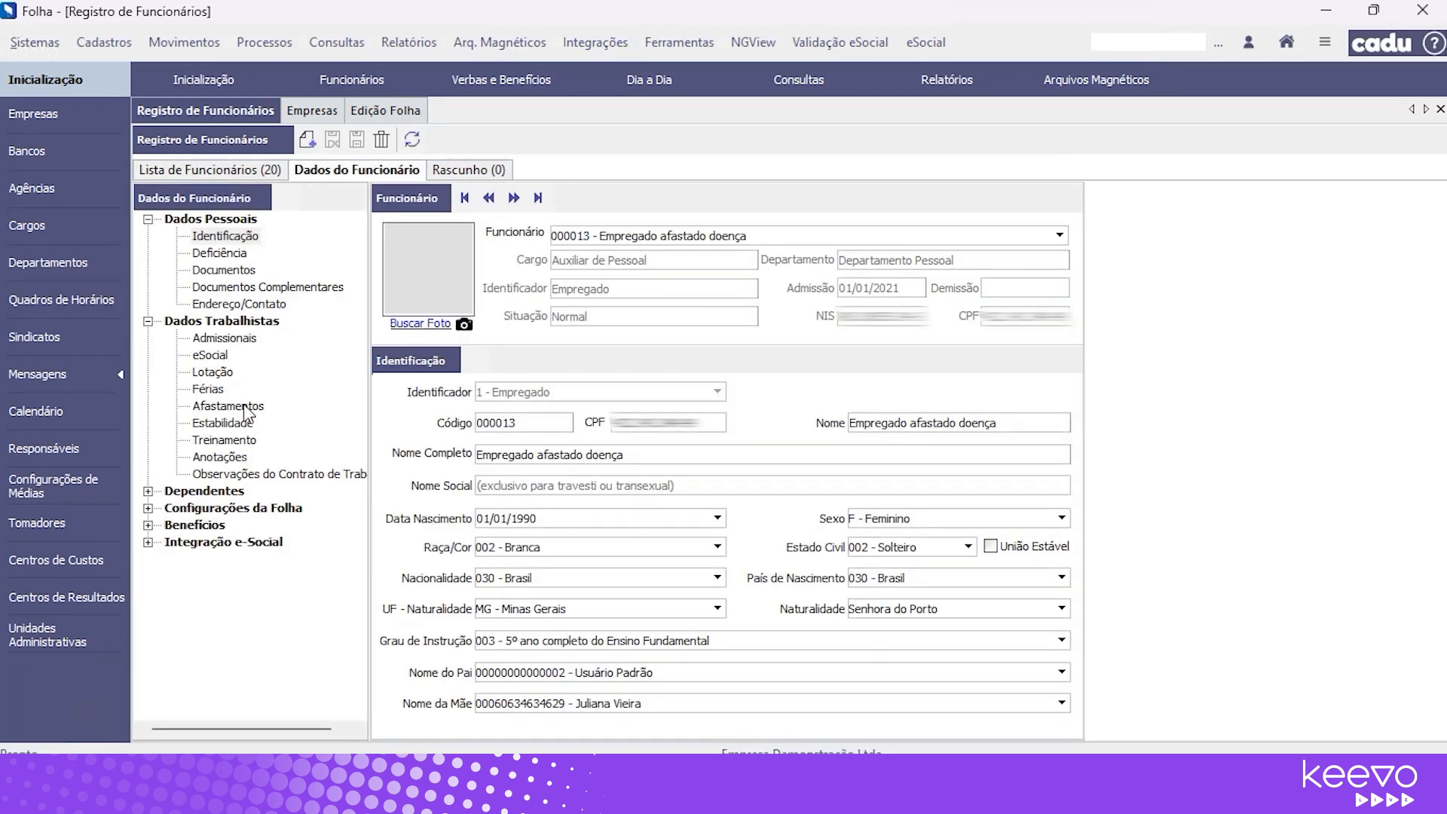
click(229, 407)
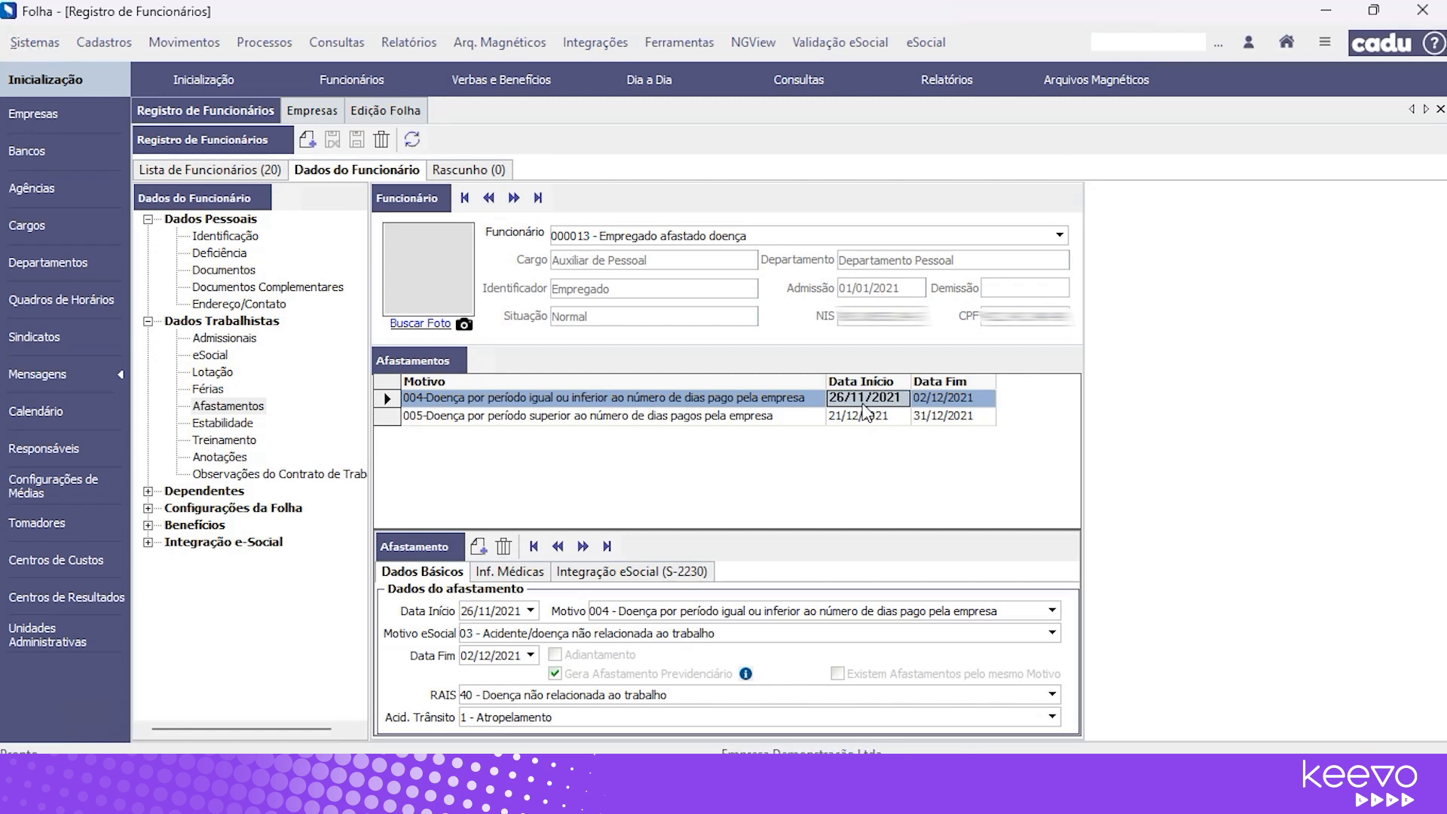
click(952, 400)
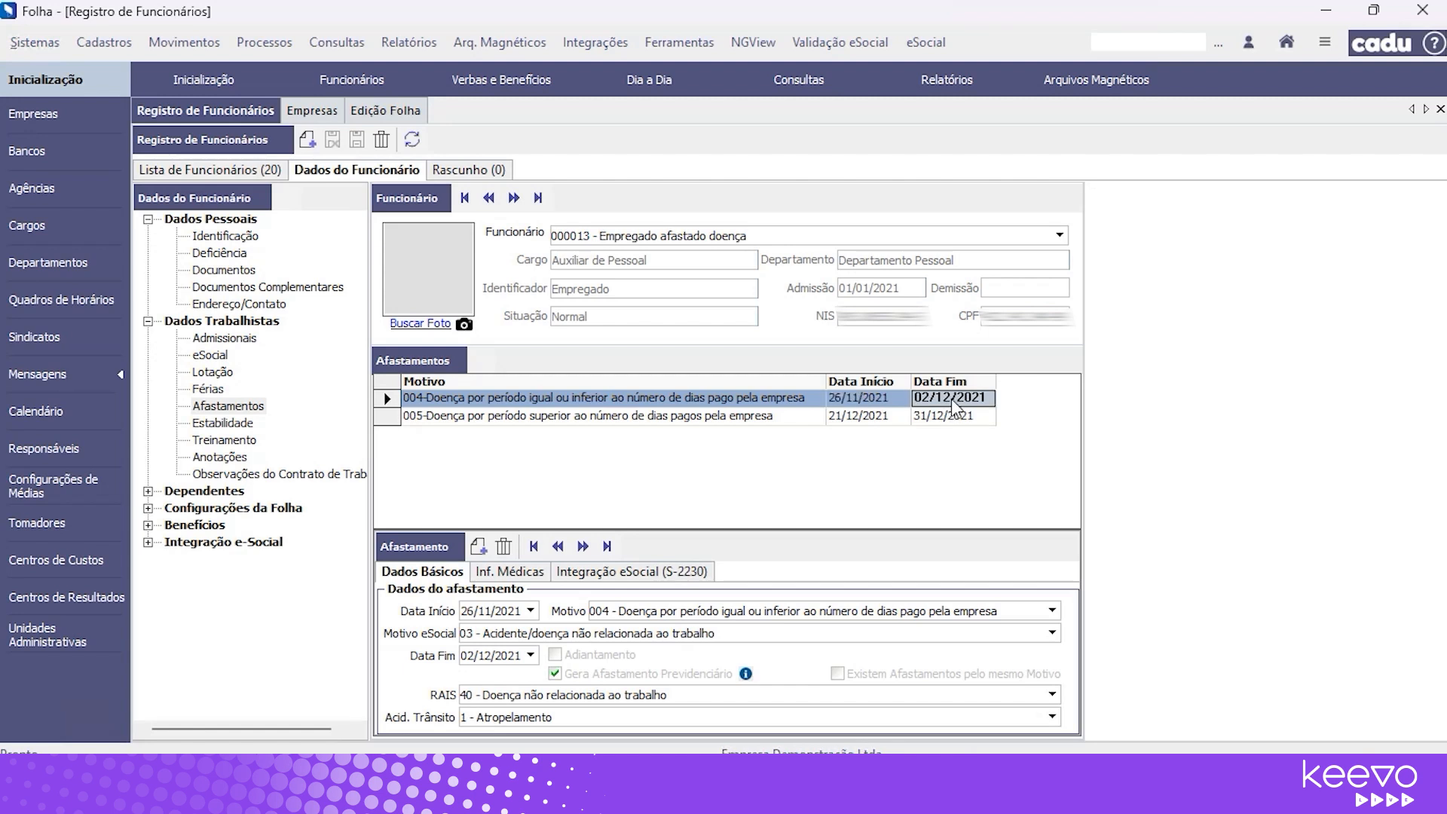
click(749, 405)
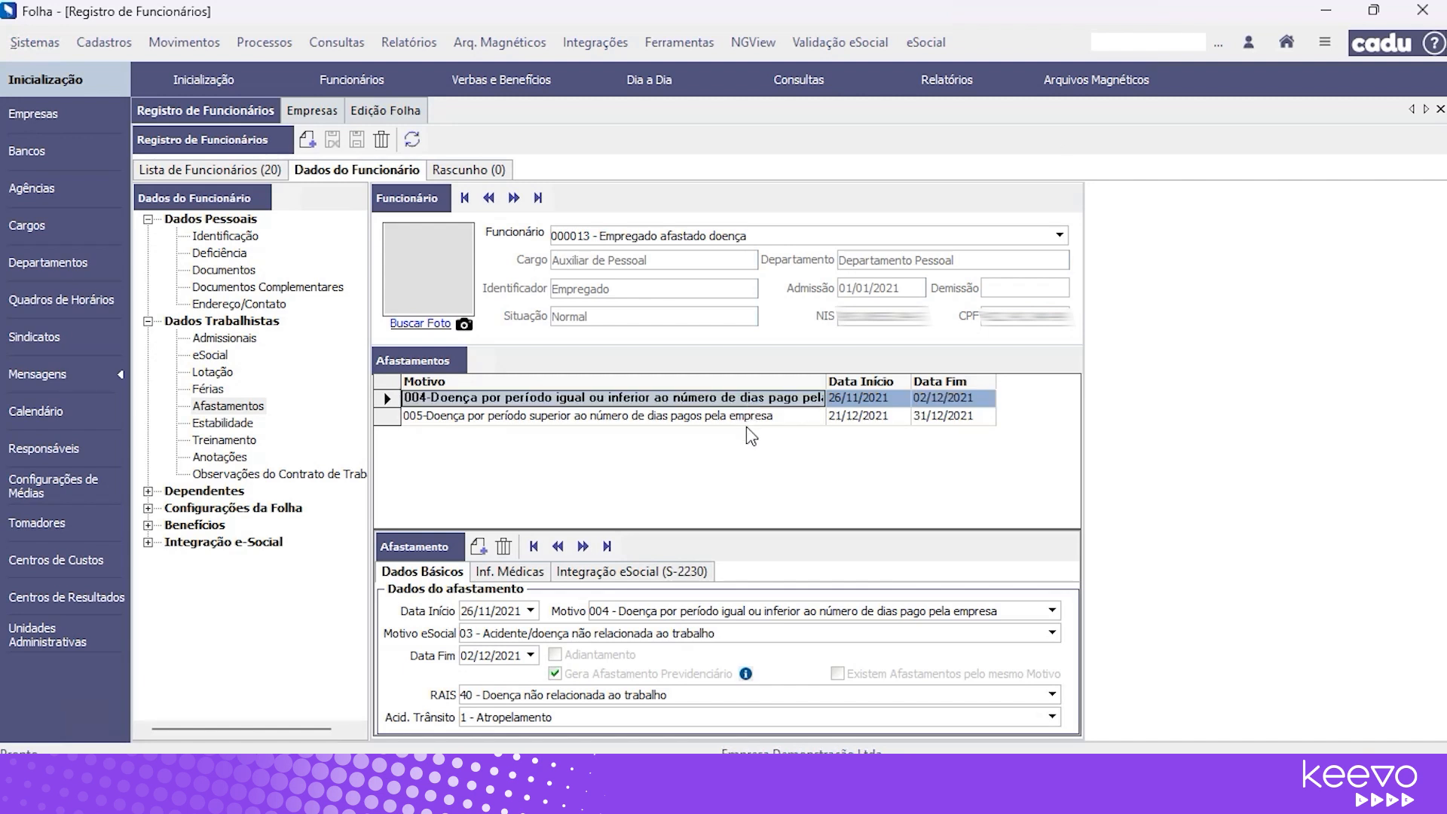
Compare the reason 005 illness leave with the reason 004 one and view its related leaves under Afast. Mesmo Motivo.
click(759, 419)
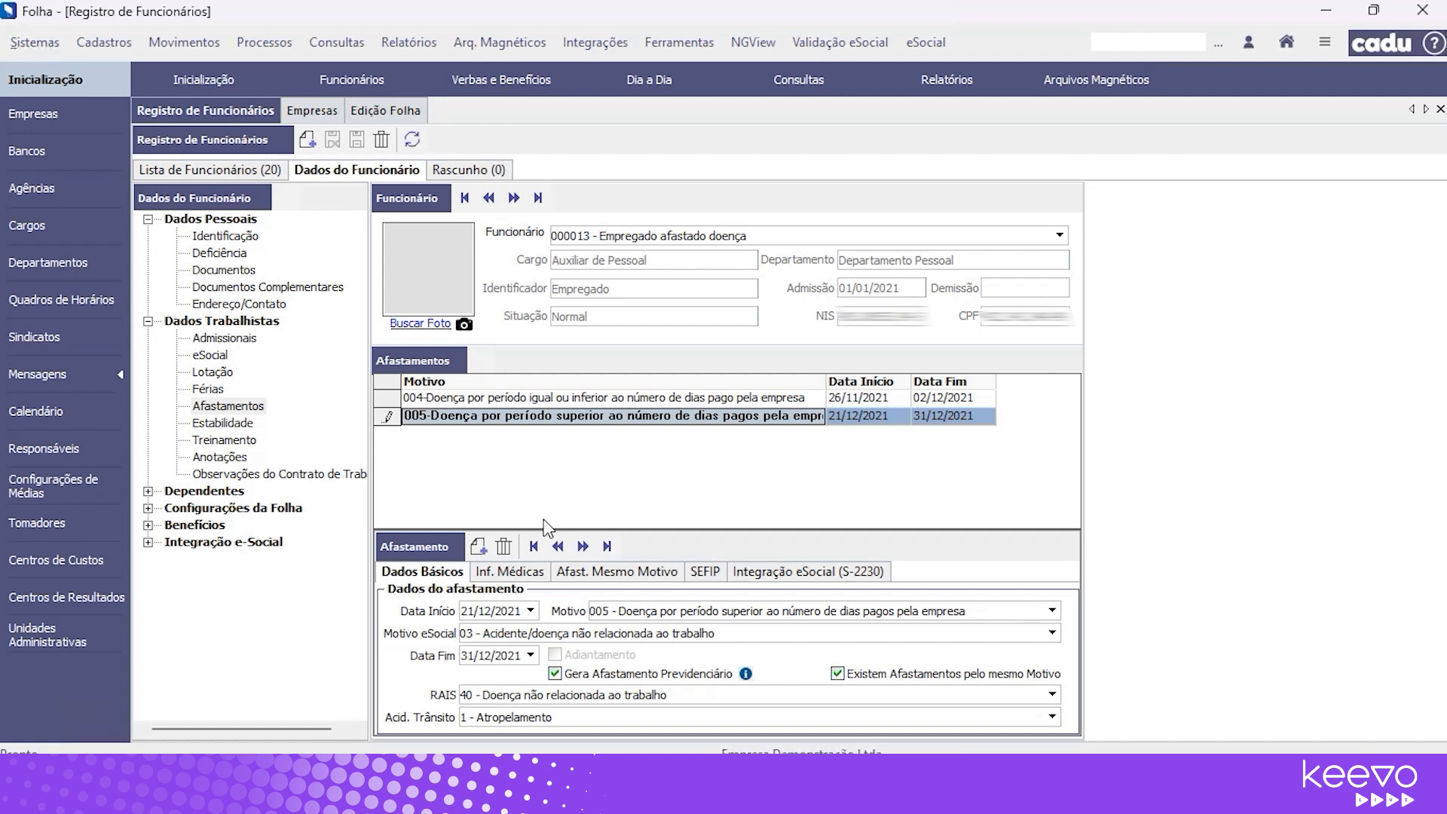
click(657, 404)
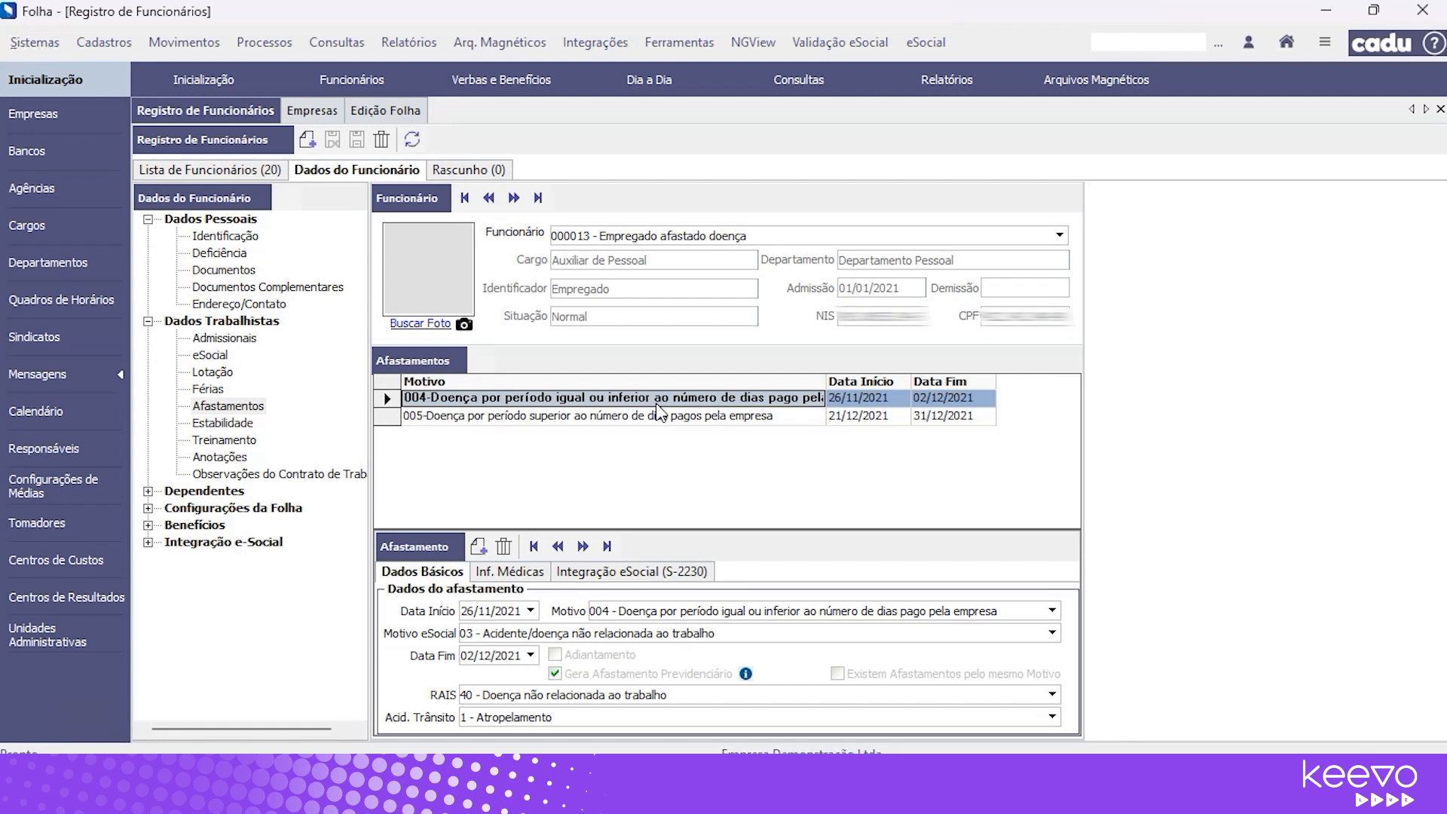
click(661, 416)
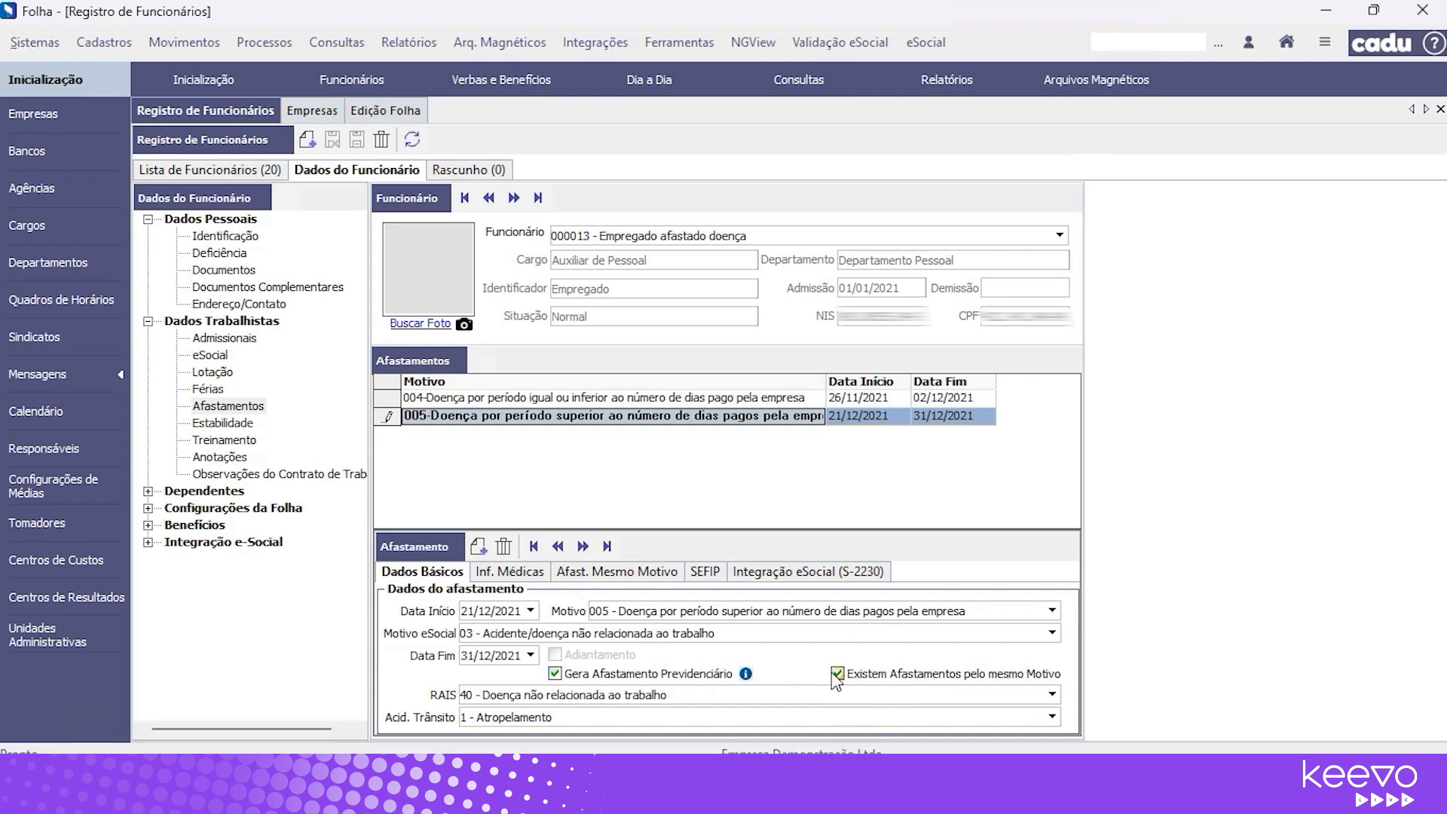
click(610, 578)
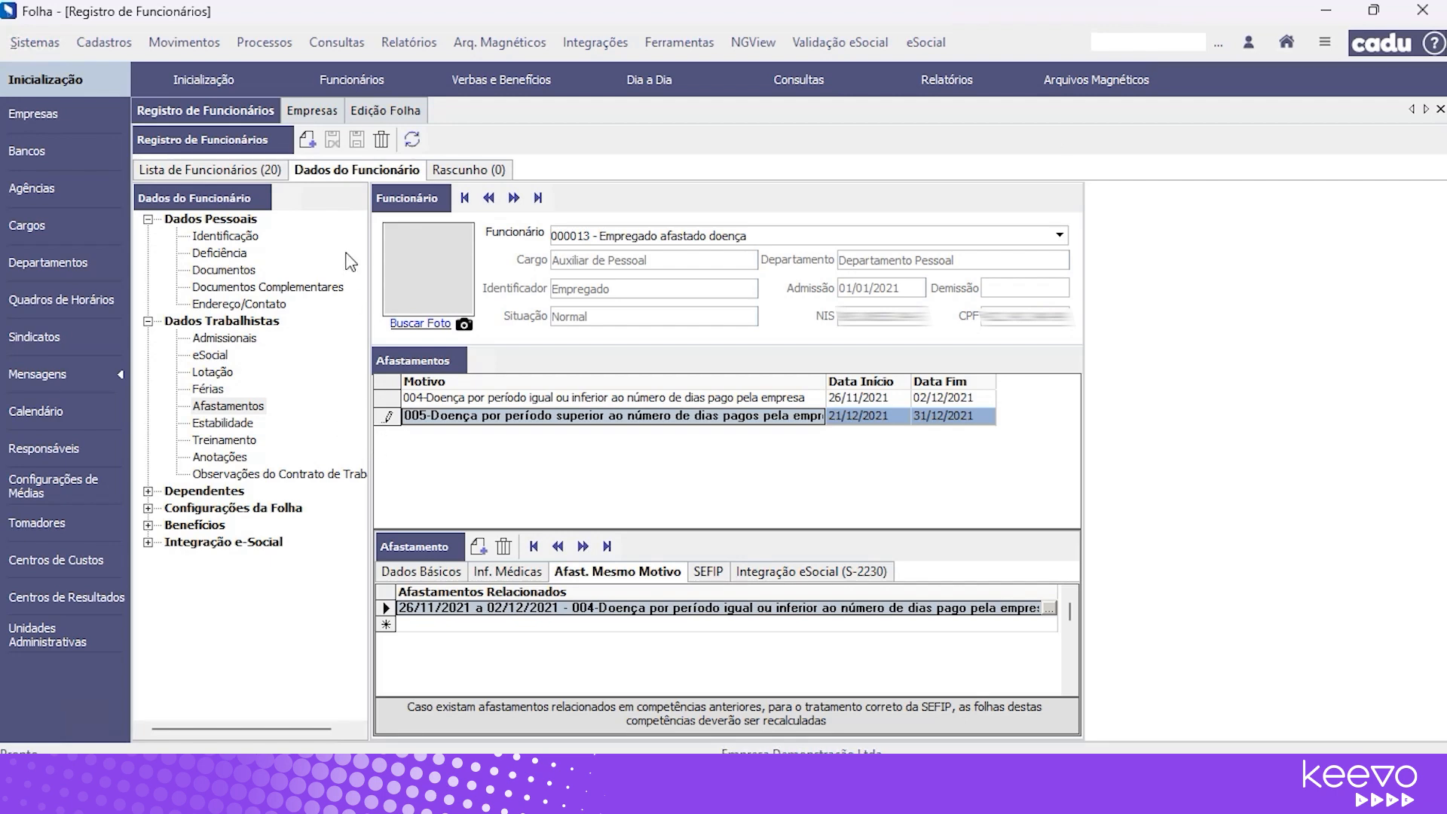
Bring up the December 2021 monthly payroll of the employee with code 13 in Edição Folha.
click(379, 113)
click(985, 196)
text(13)
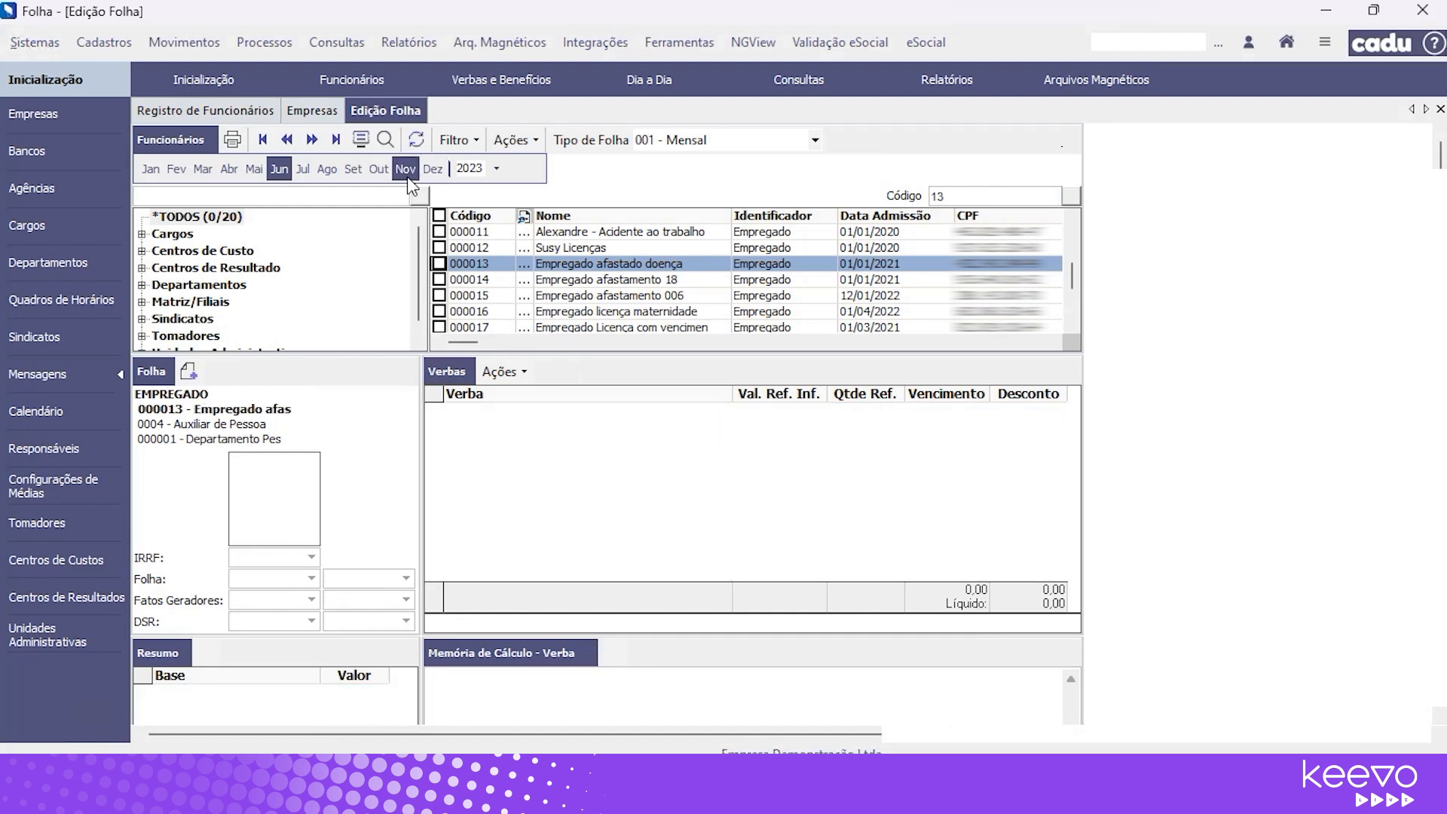
click(432, 172)
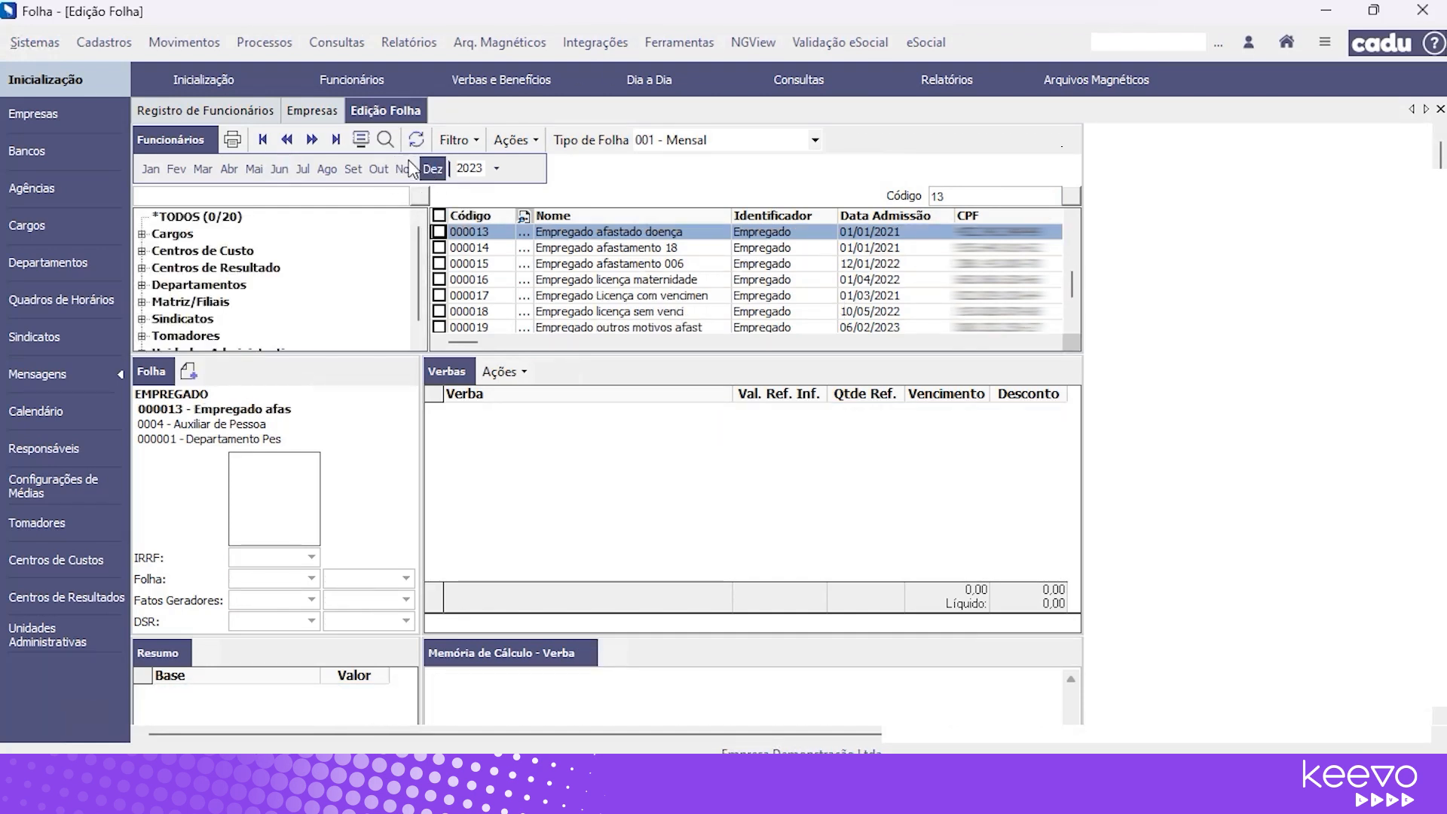
click(472, 172)
text(2021)
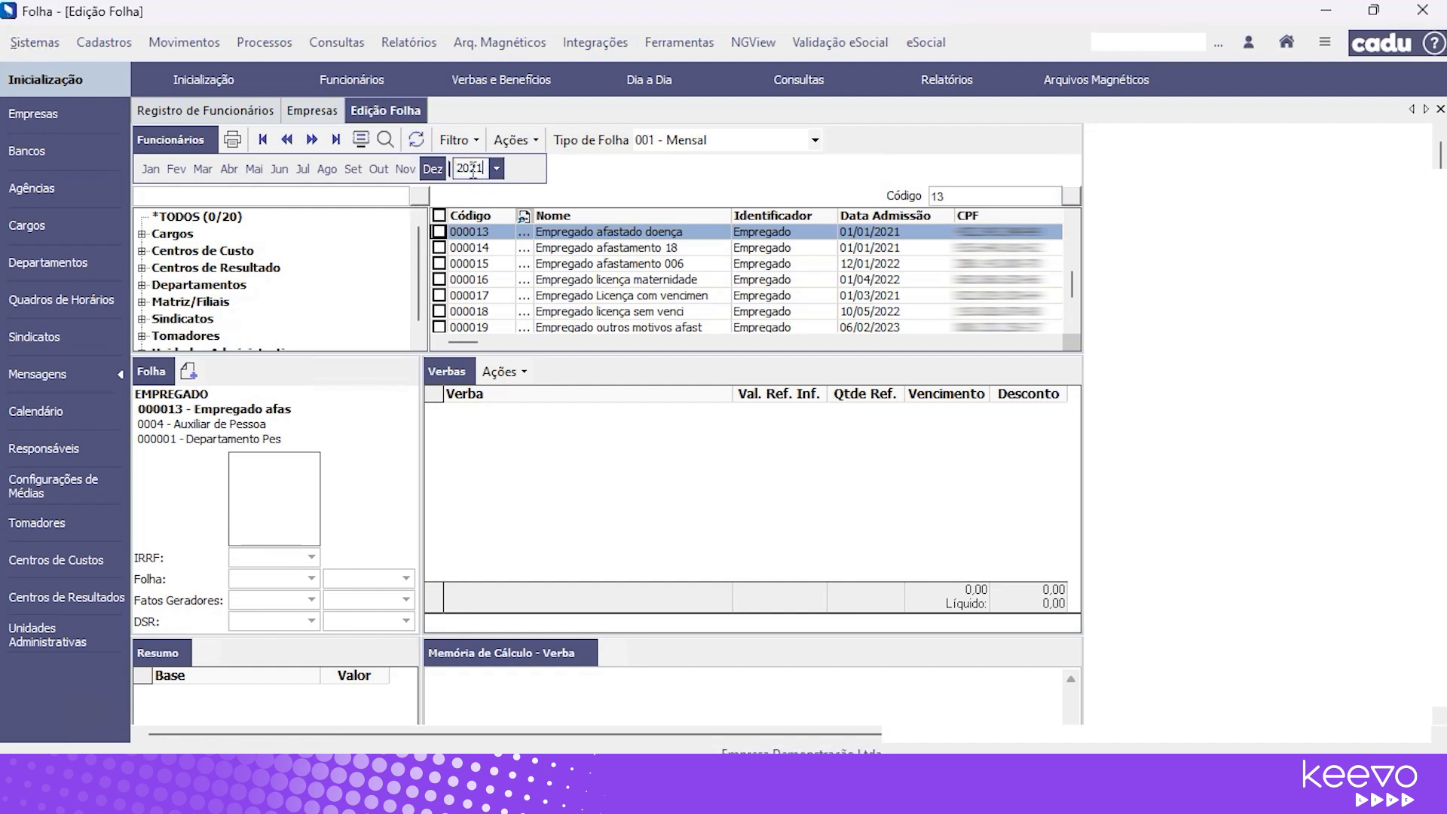
key(Return)
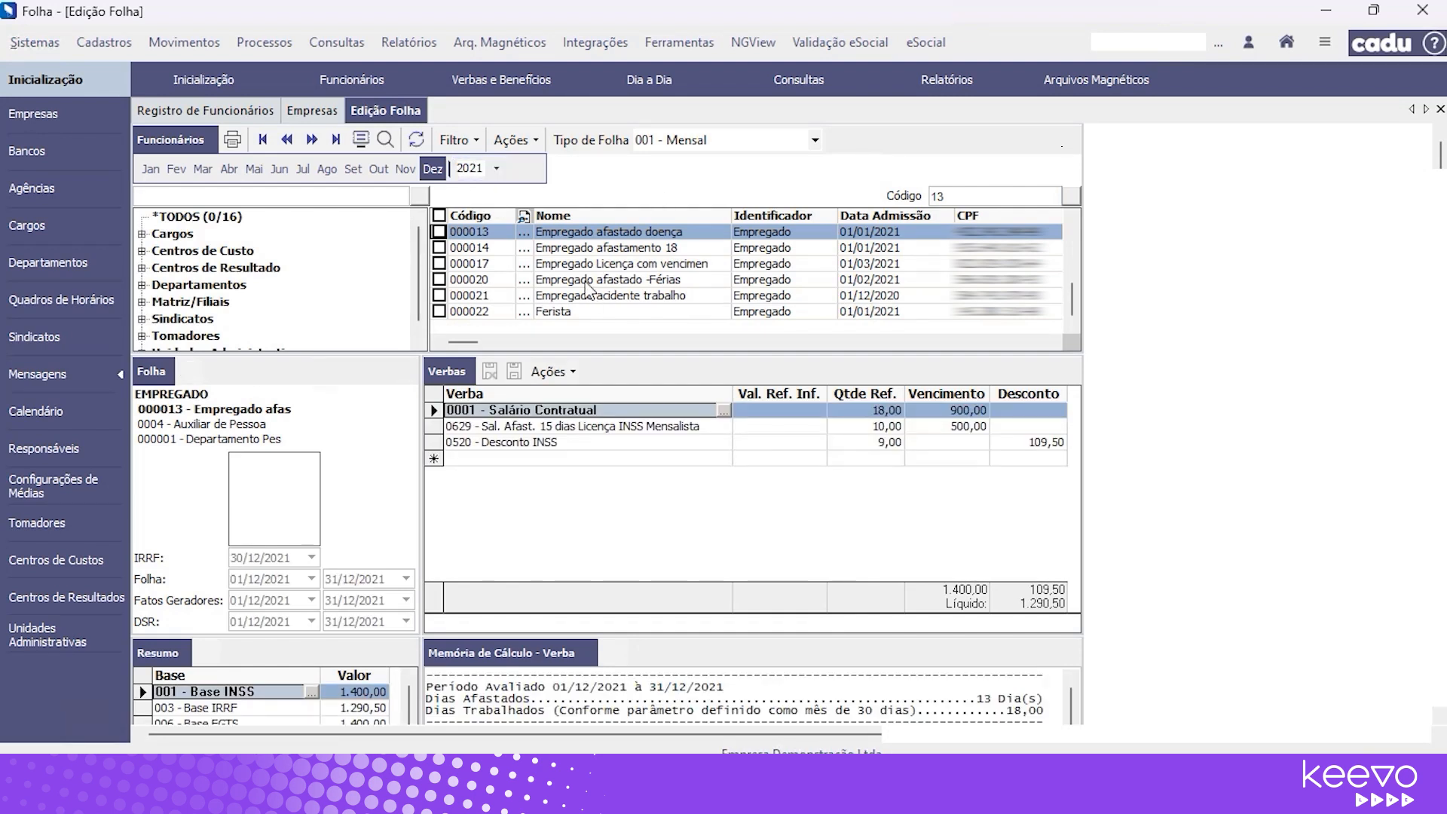
Recalculate employee 000013's December 2021 payroll and view the calculation of item 0629 - Sal. Afast. 15 dias Licença INSS Mensalista.
click(627, 234)
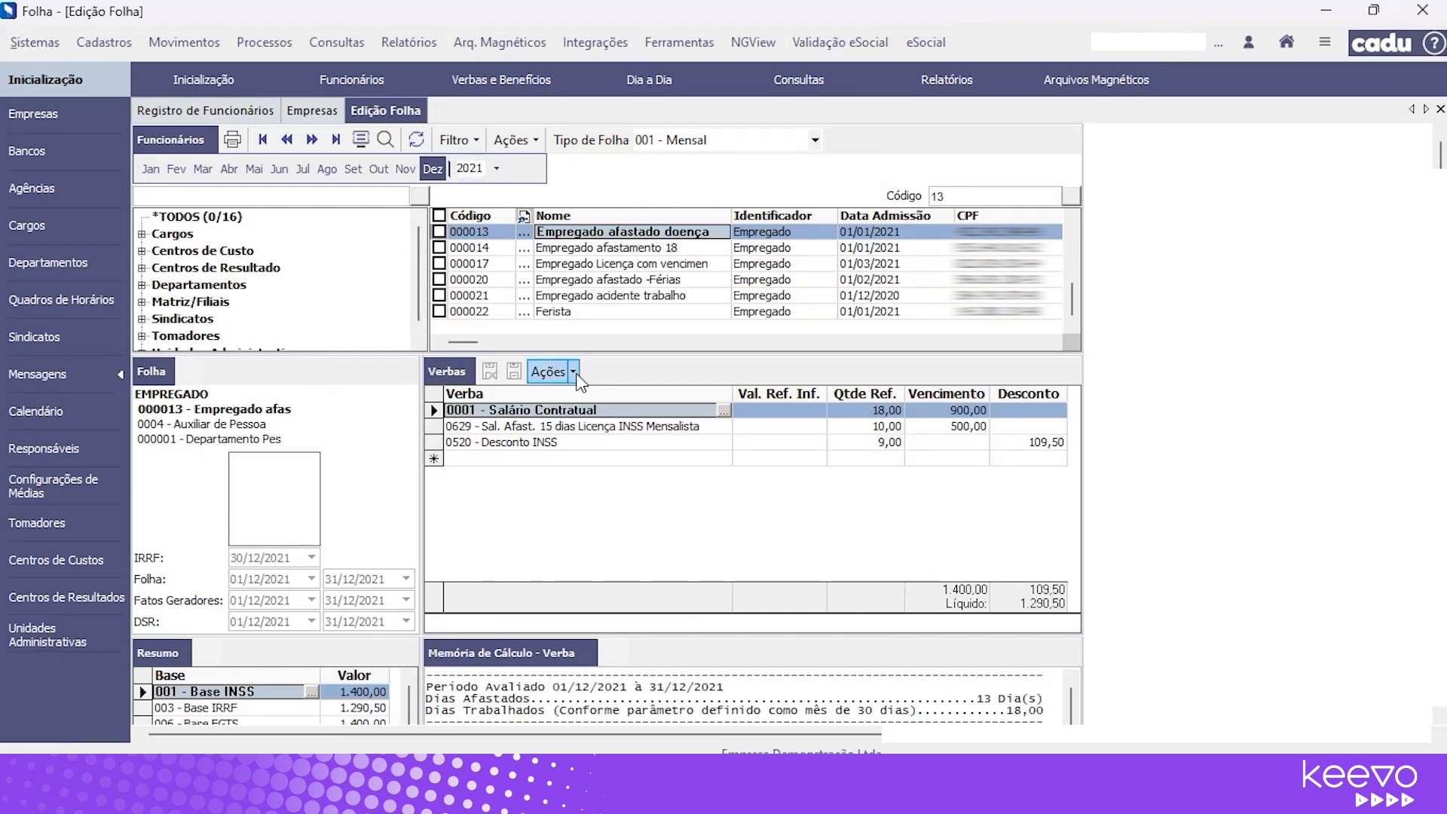
click(577, 373)
click(462, 527)
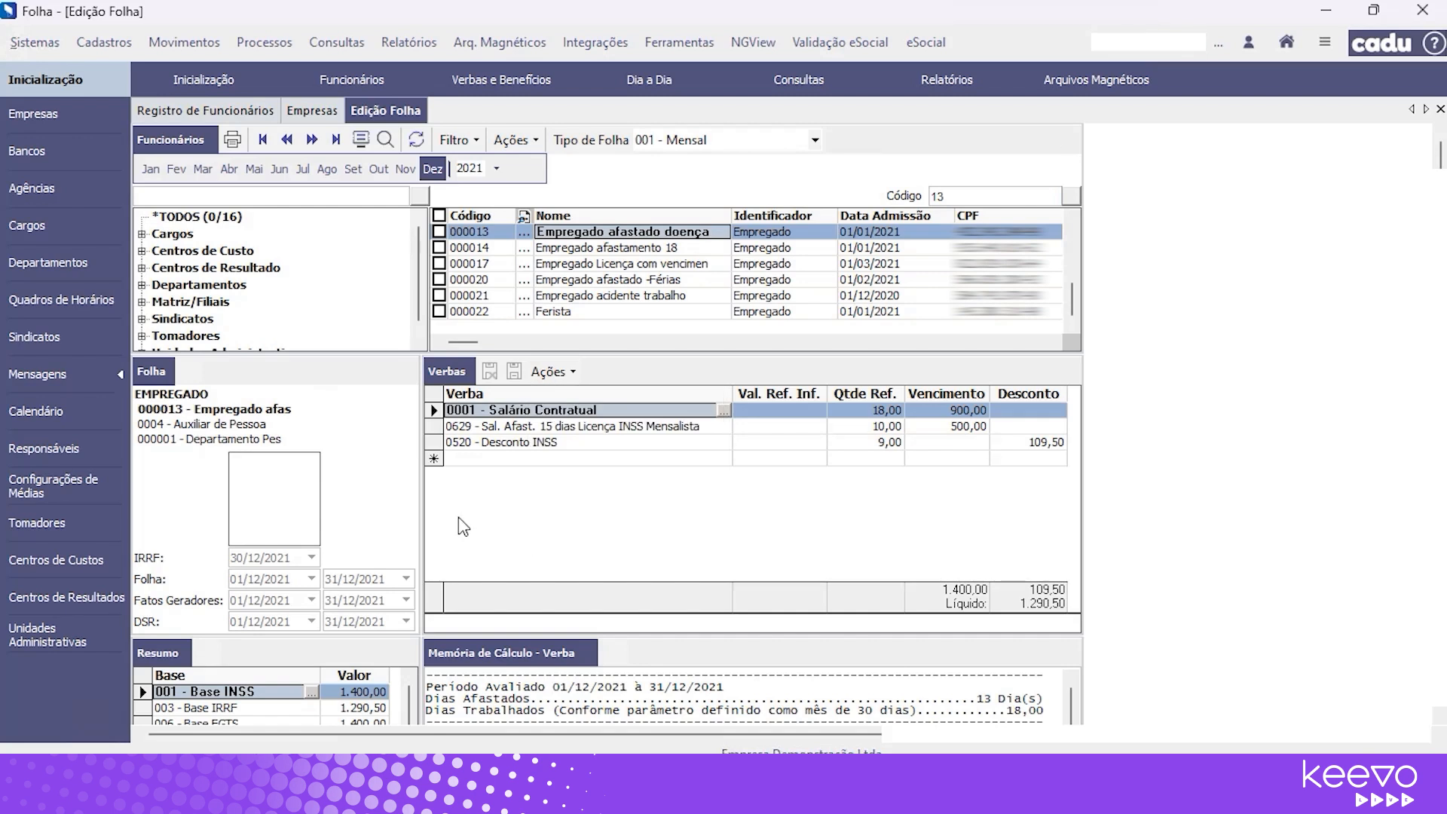
click(491, 430)
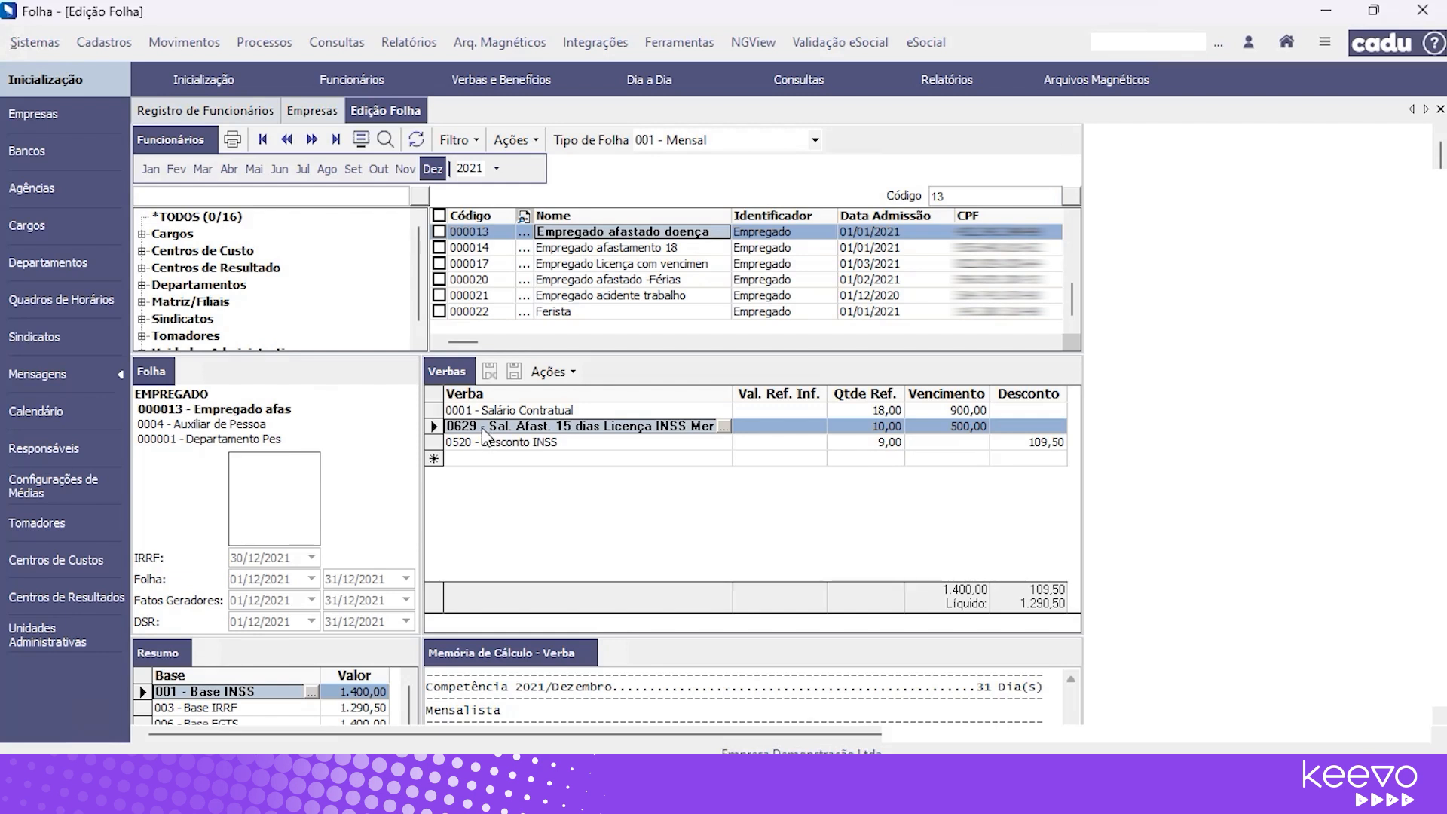
Open the registration of verba 0629 from the payroll, examine its code and type, and return to Edição Folha.
double_click(485, 427)
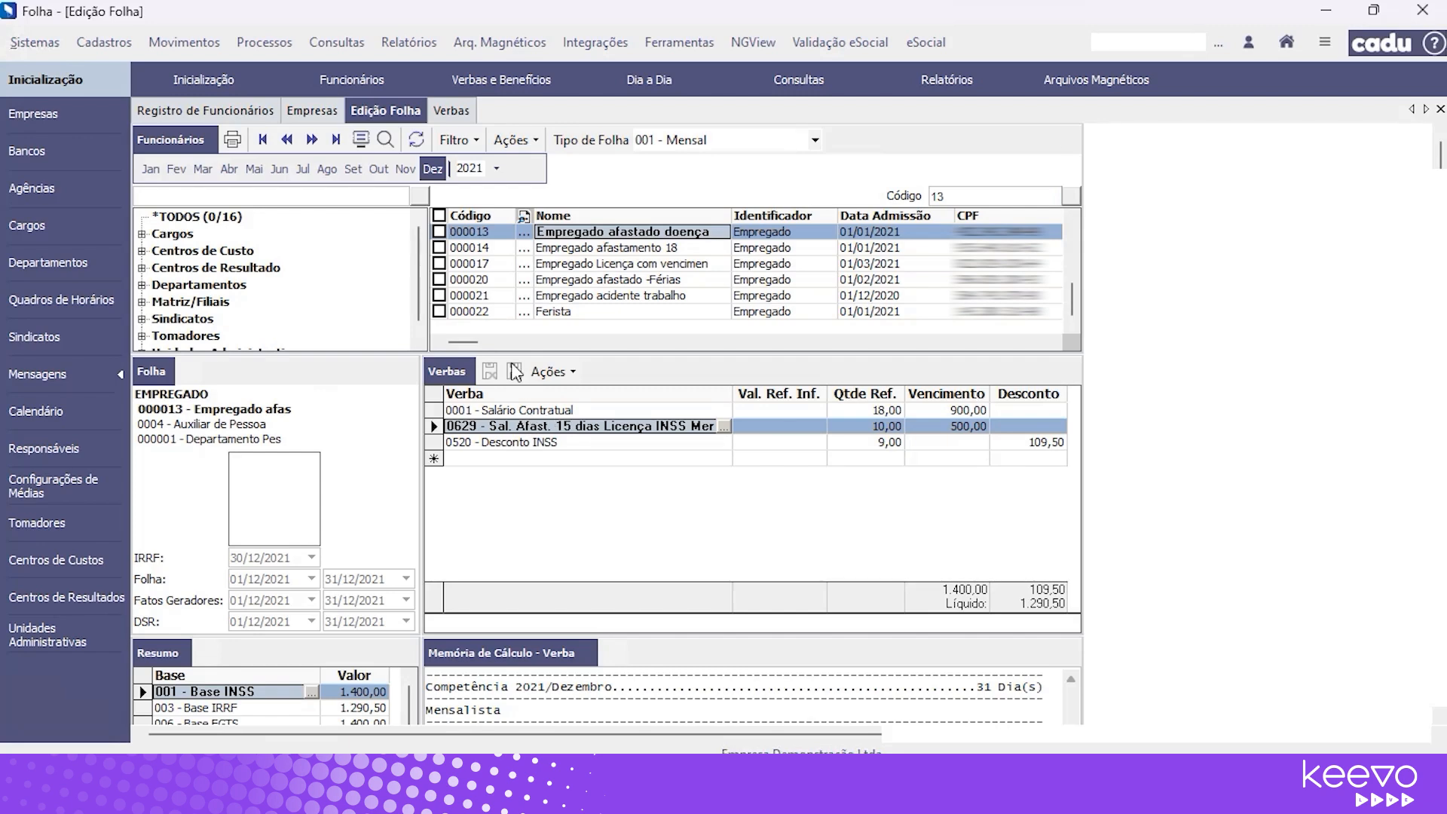
click(444, 110)
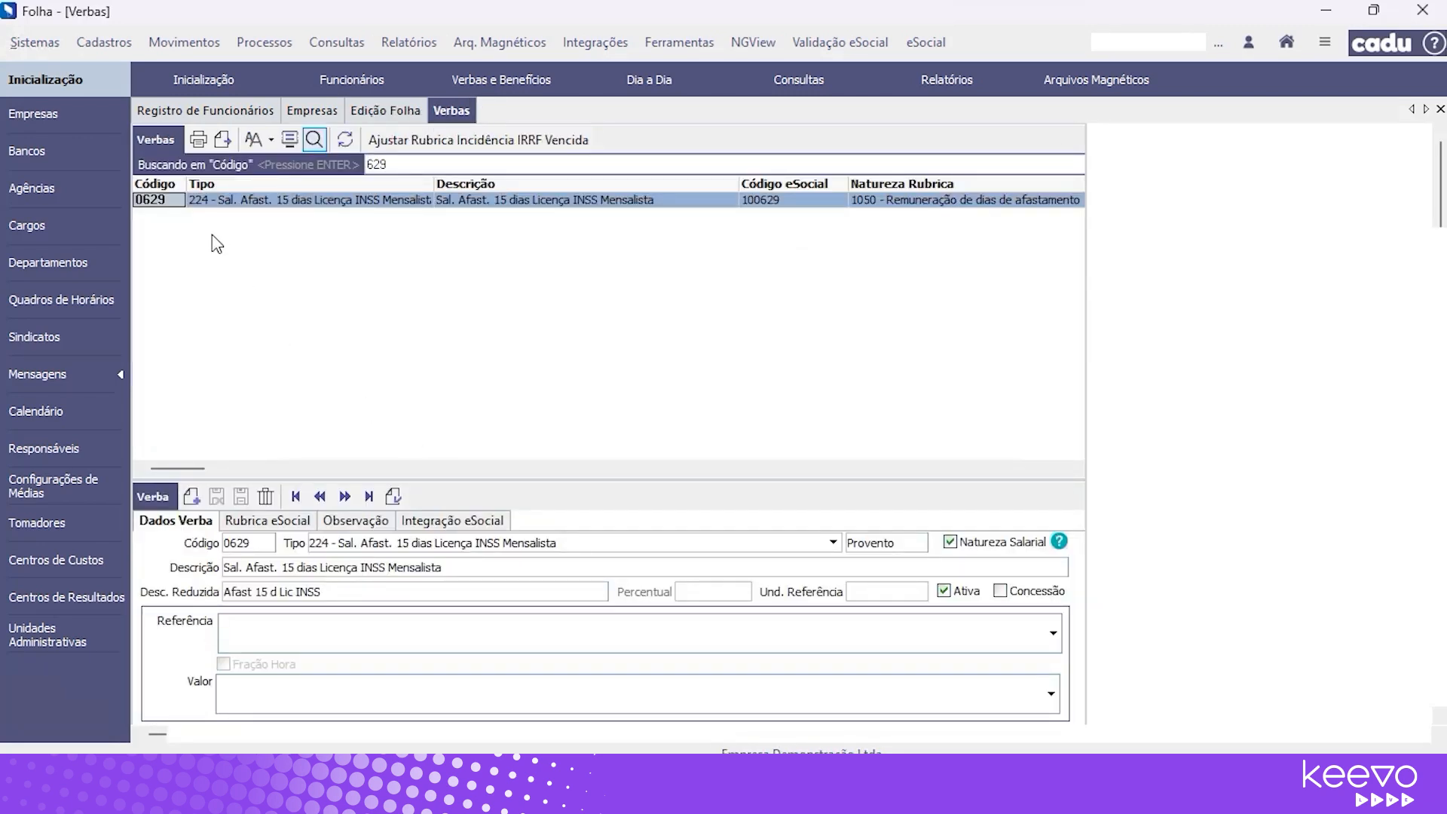
click(255, 201)
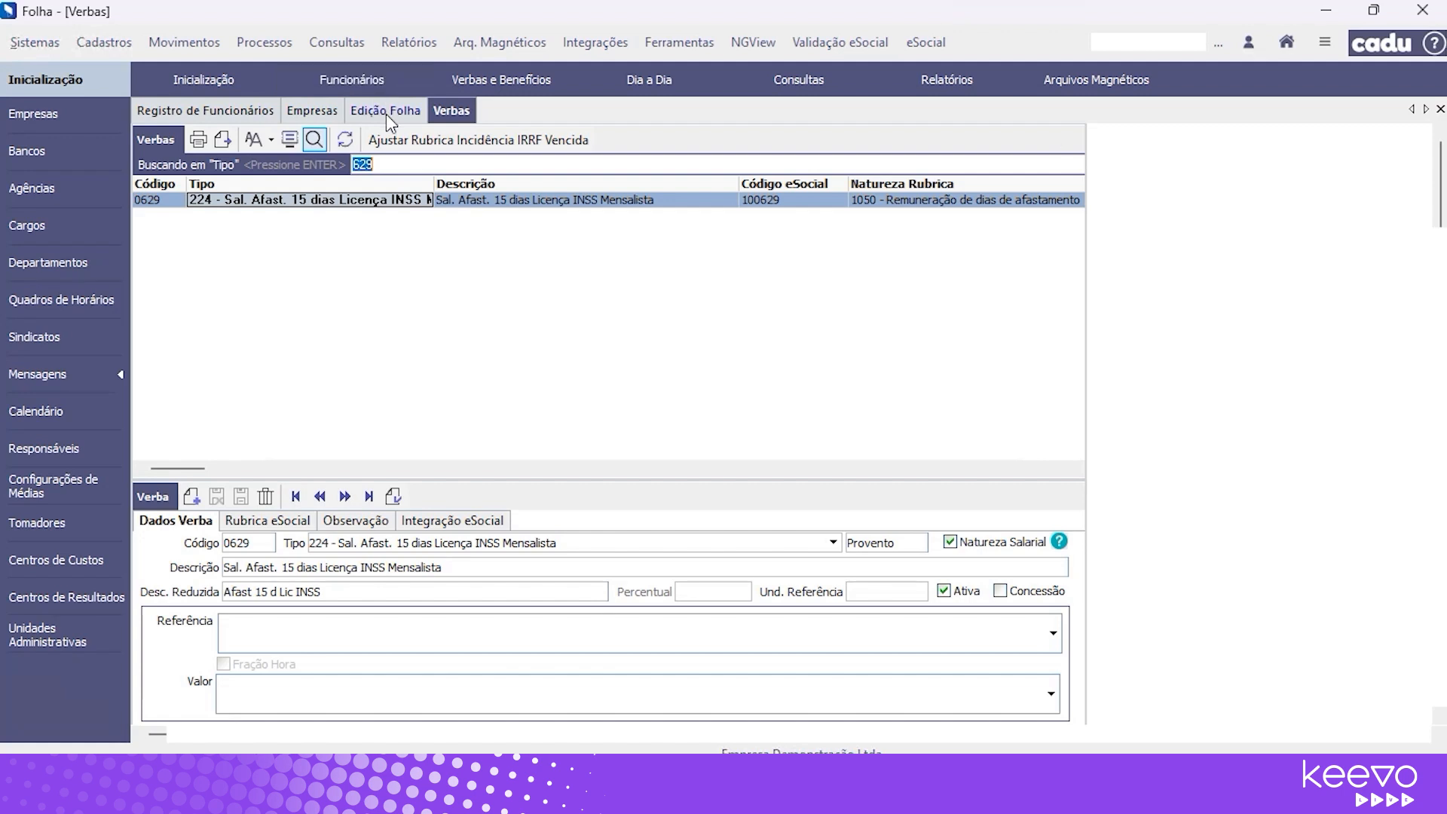
click(161, 200)
click(226, 204)
click(396, 116)
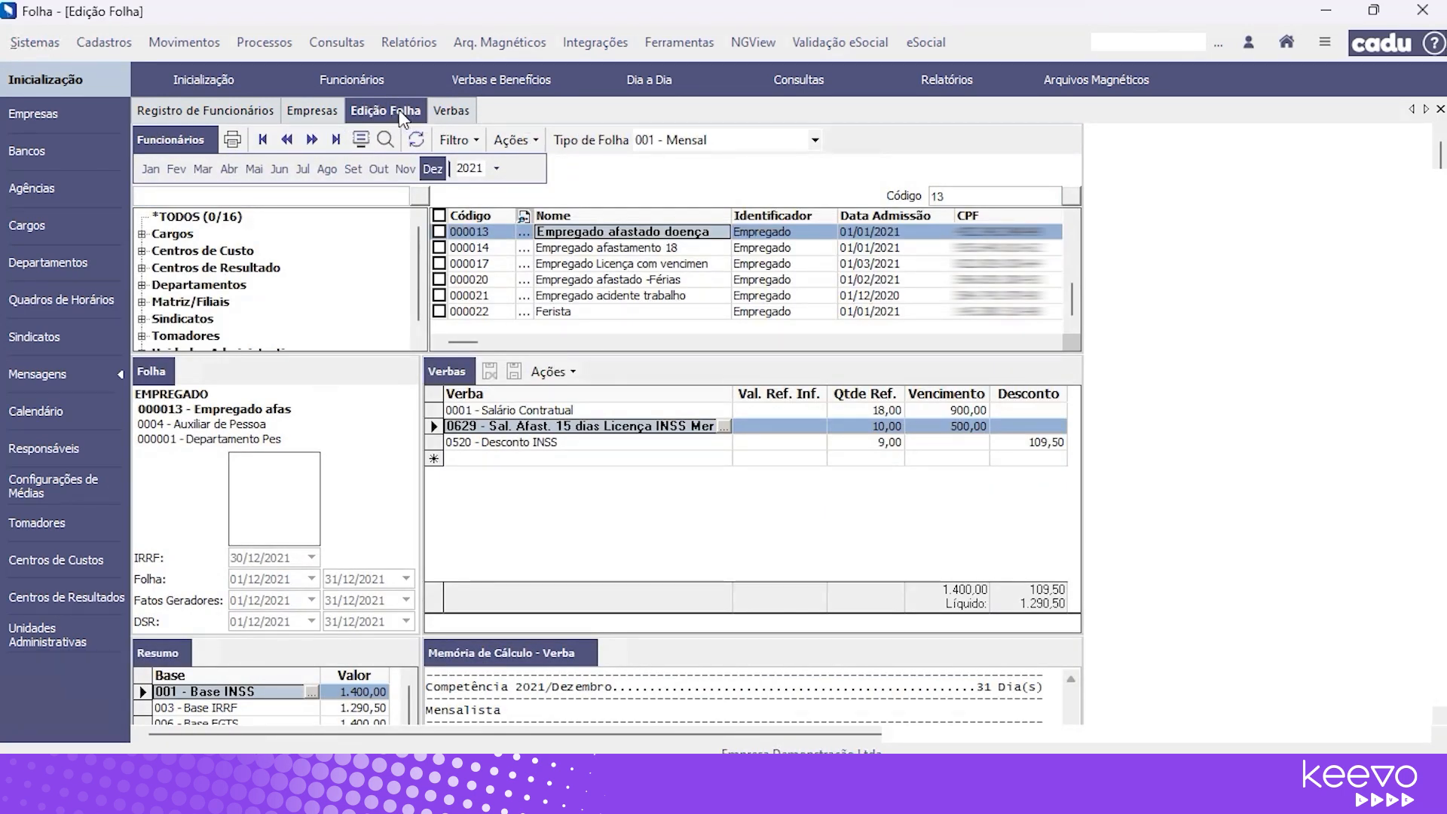
Check employee 000013's leaves against the December 2021 payroll, viewing the calculations of items 0001 - Salário Contratual and 0629.
click(253, 111)
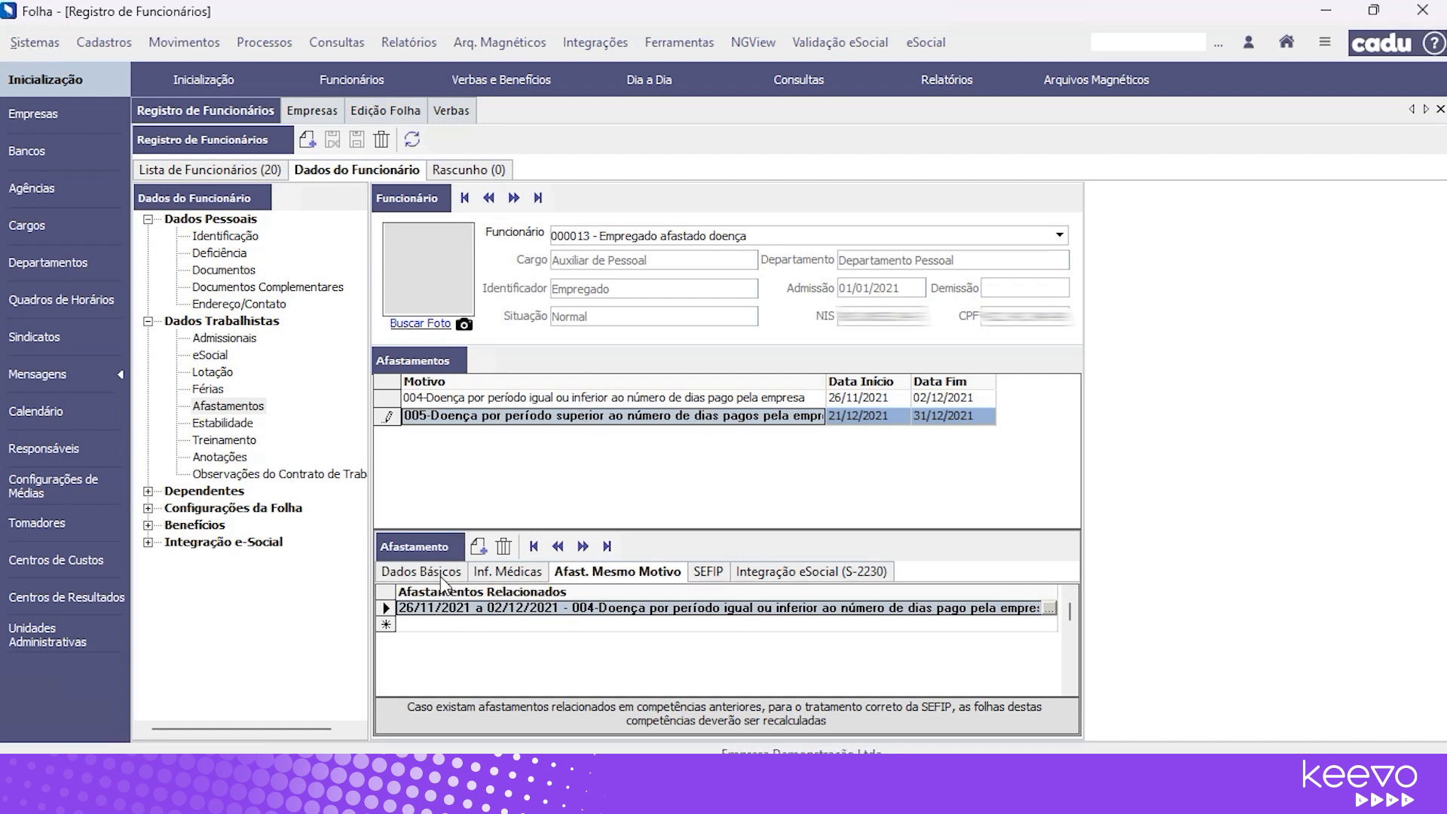
click(386, 112)
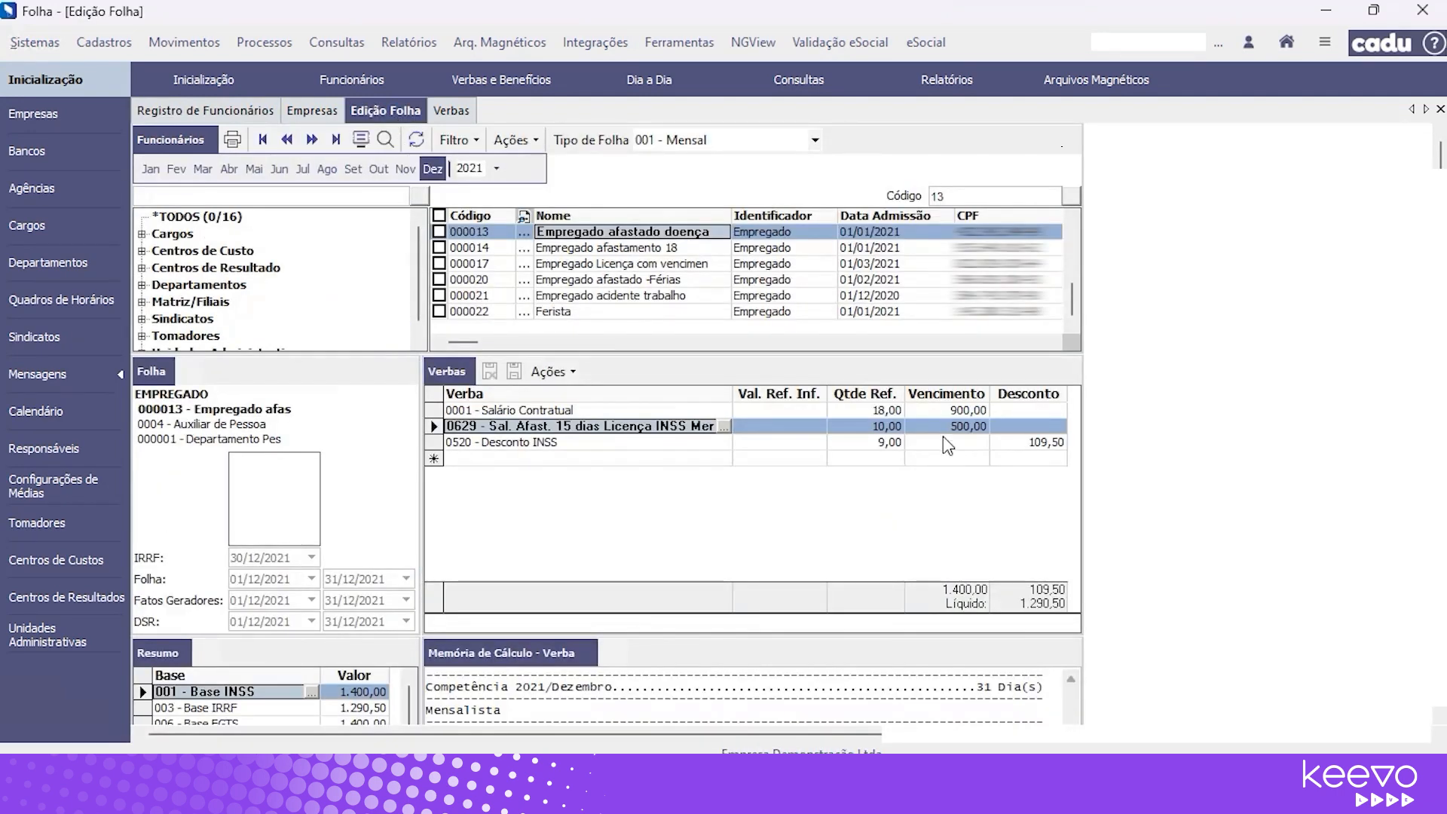
click(939, 410)
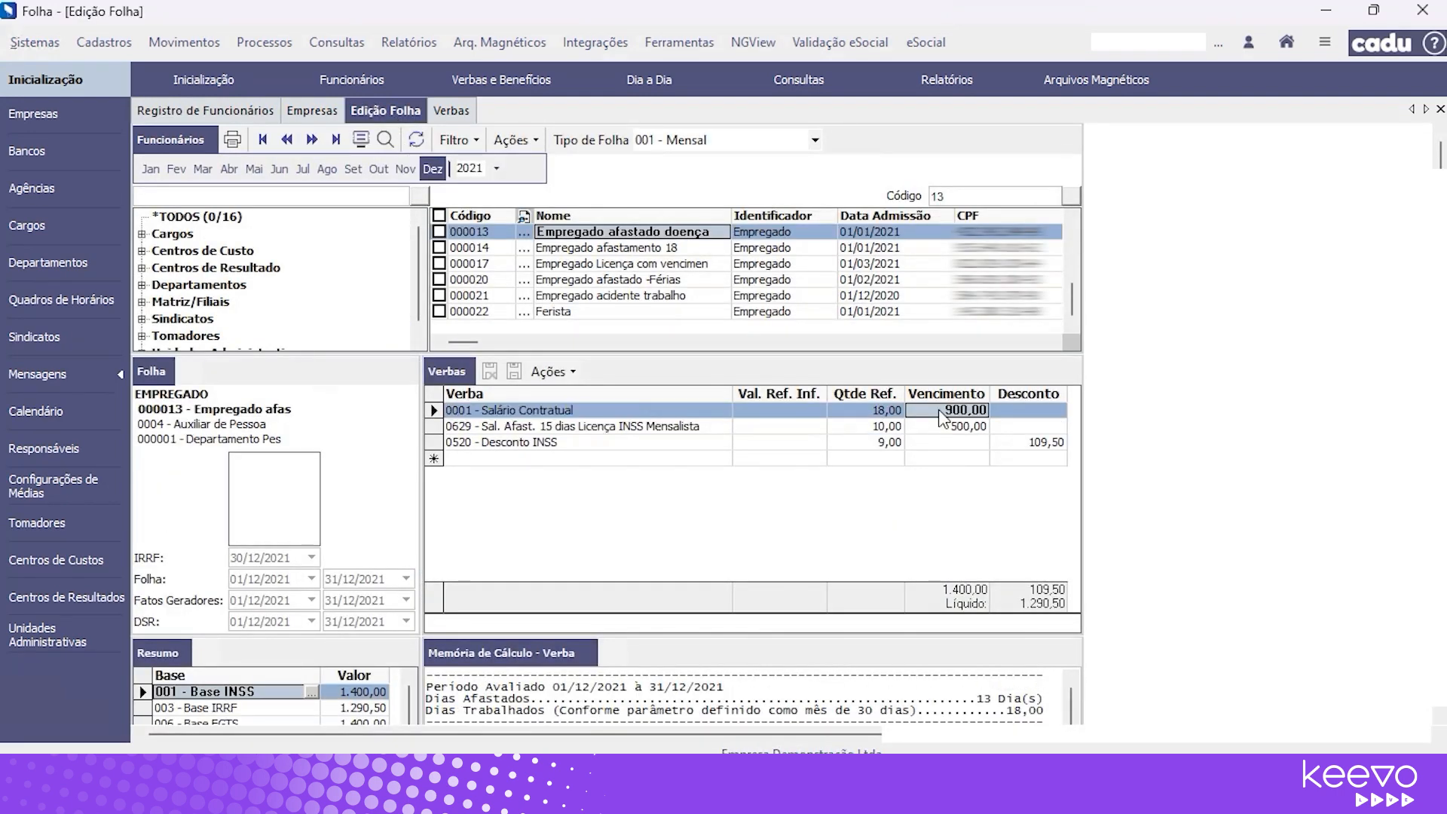
click(632, 427)
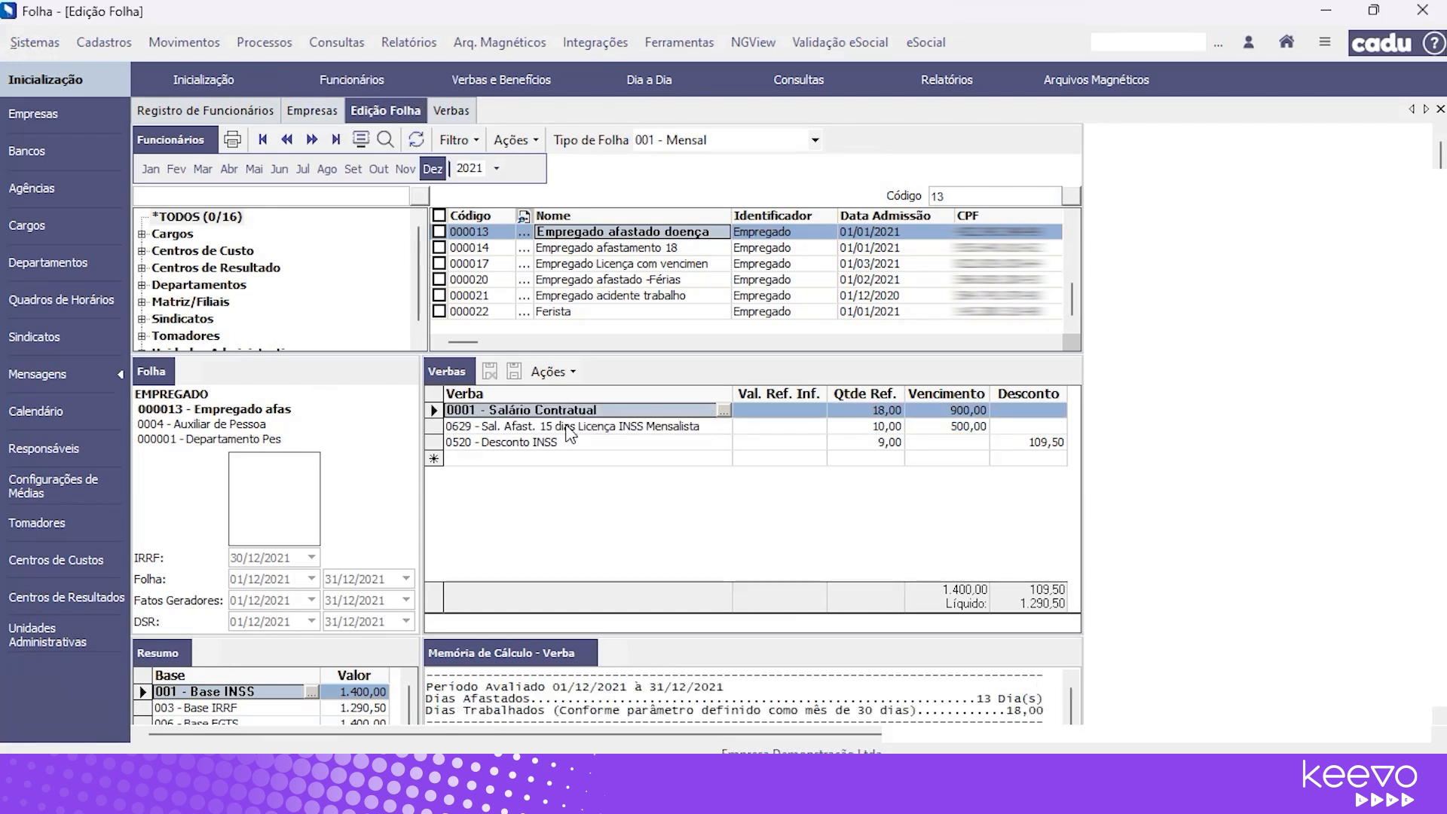
click(567, 428)
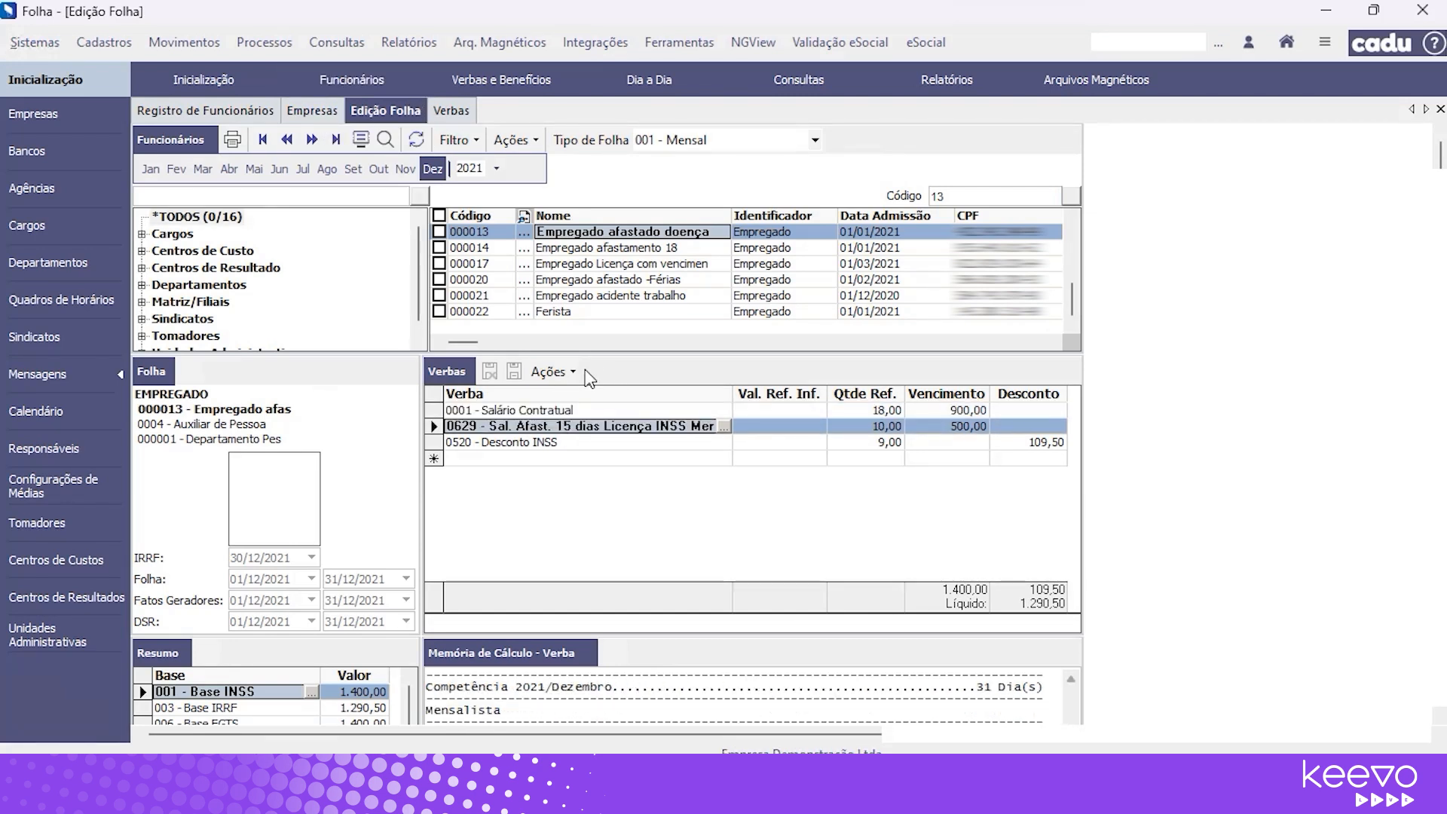
Recalculate employee 000013's December 2021 monthly payroll, keeping the proposed generation parameters.
click(551, 372)
click(604, 397)
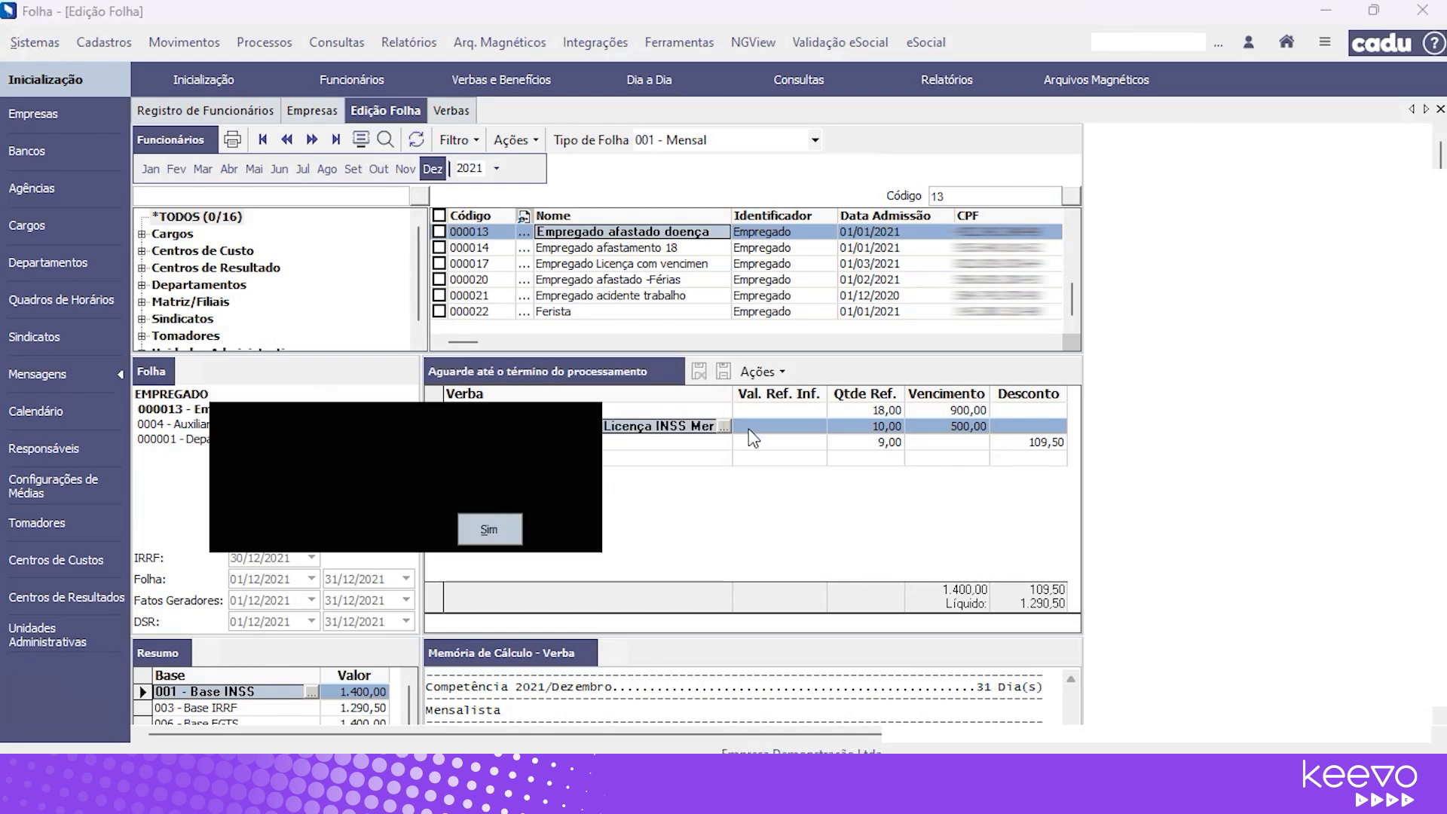
click(496, 539)
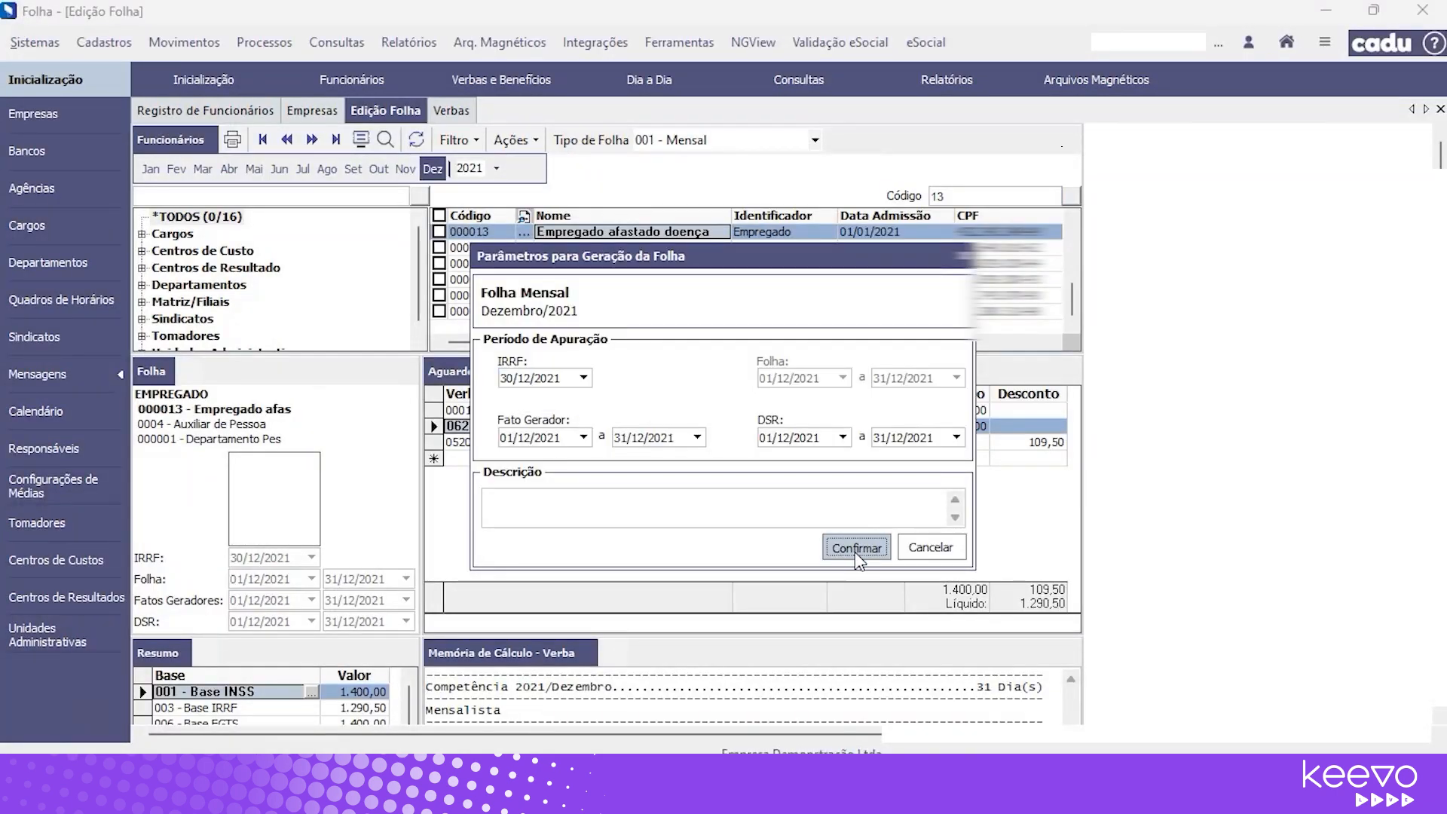
click(855, 552)
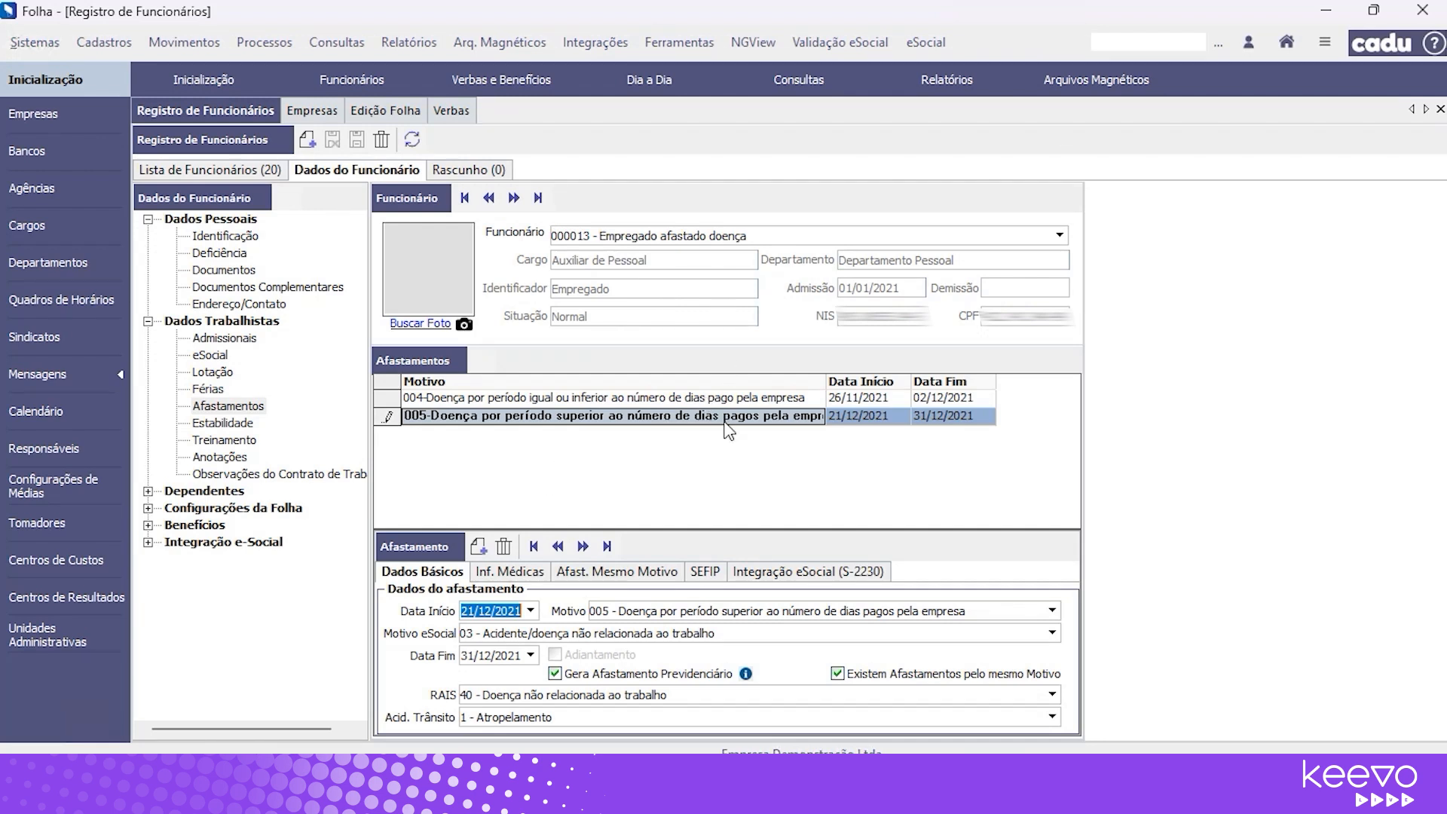
Review the reason 005 leave's related leaves under Afast. Mesmo Motivo and view payroll item 0629 again.
click(853, 423)
click(700, 421)
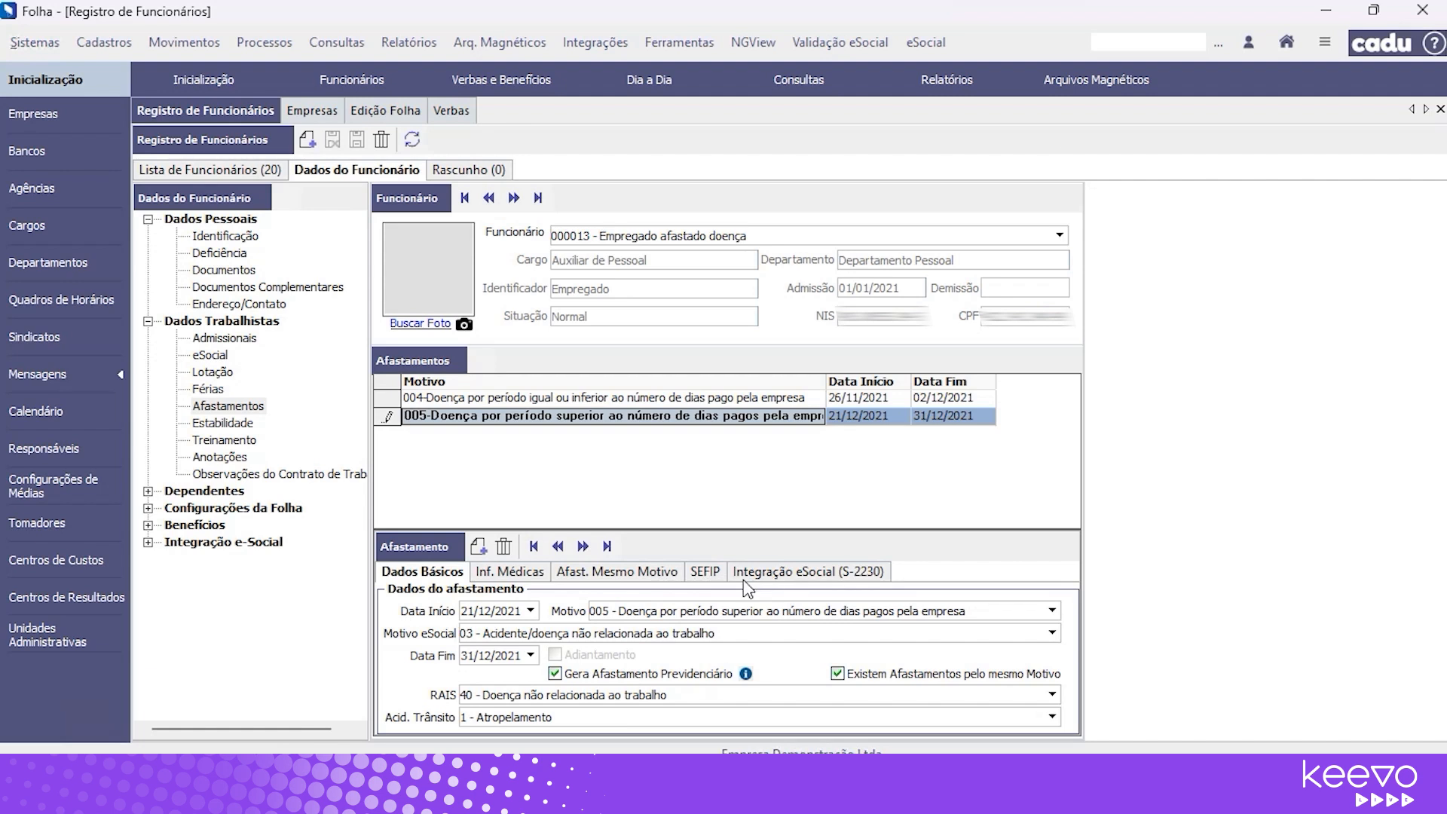
click(616, 575)
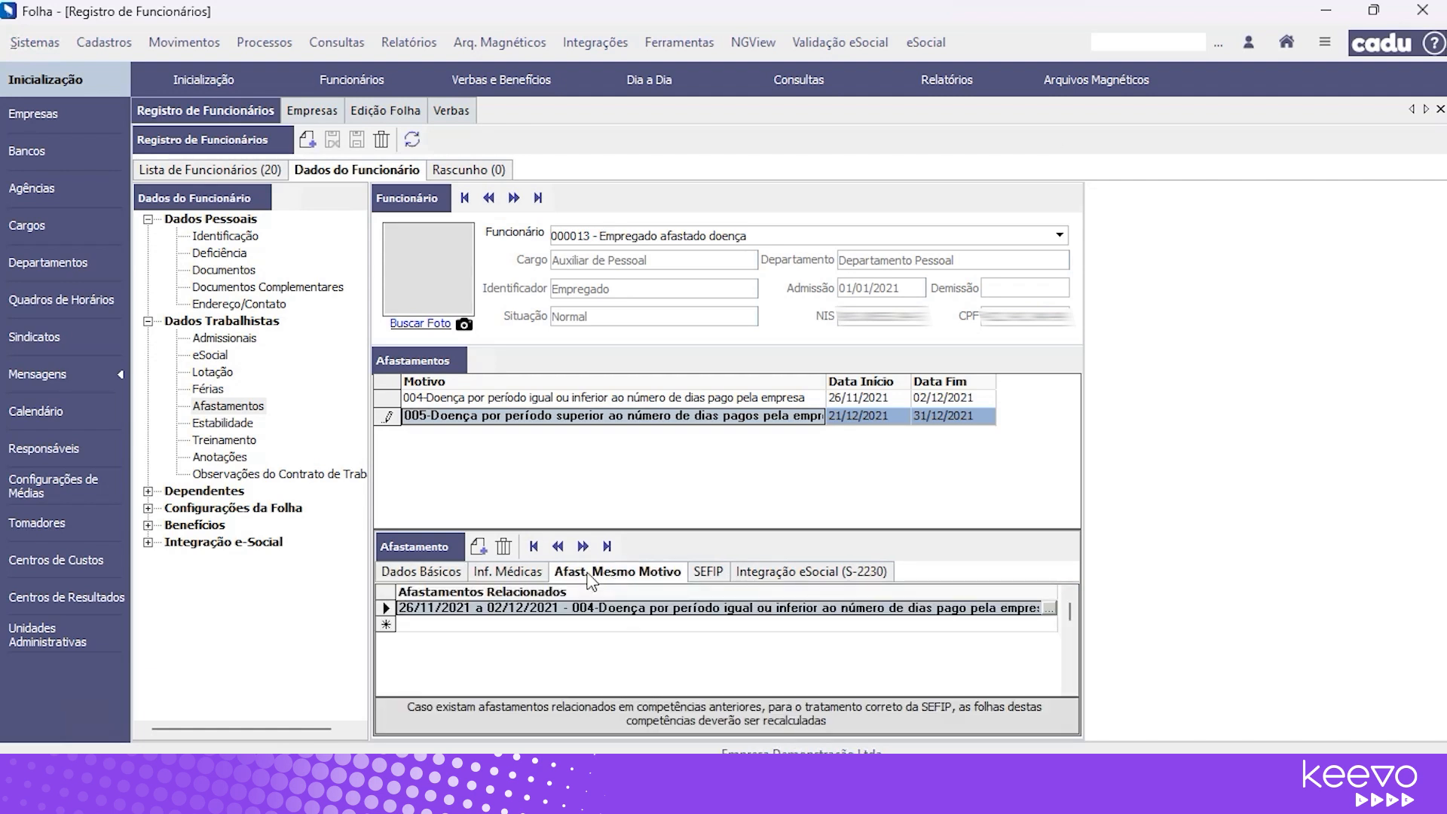
click(387, 113)
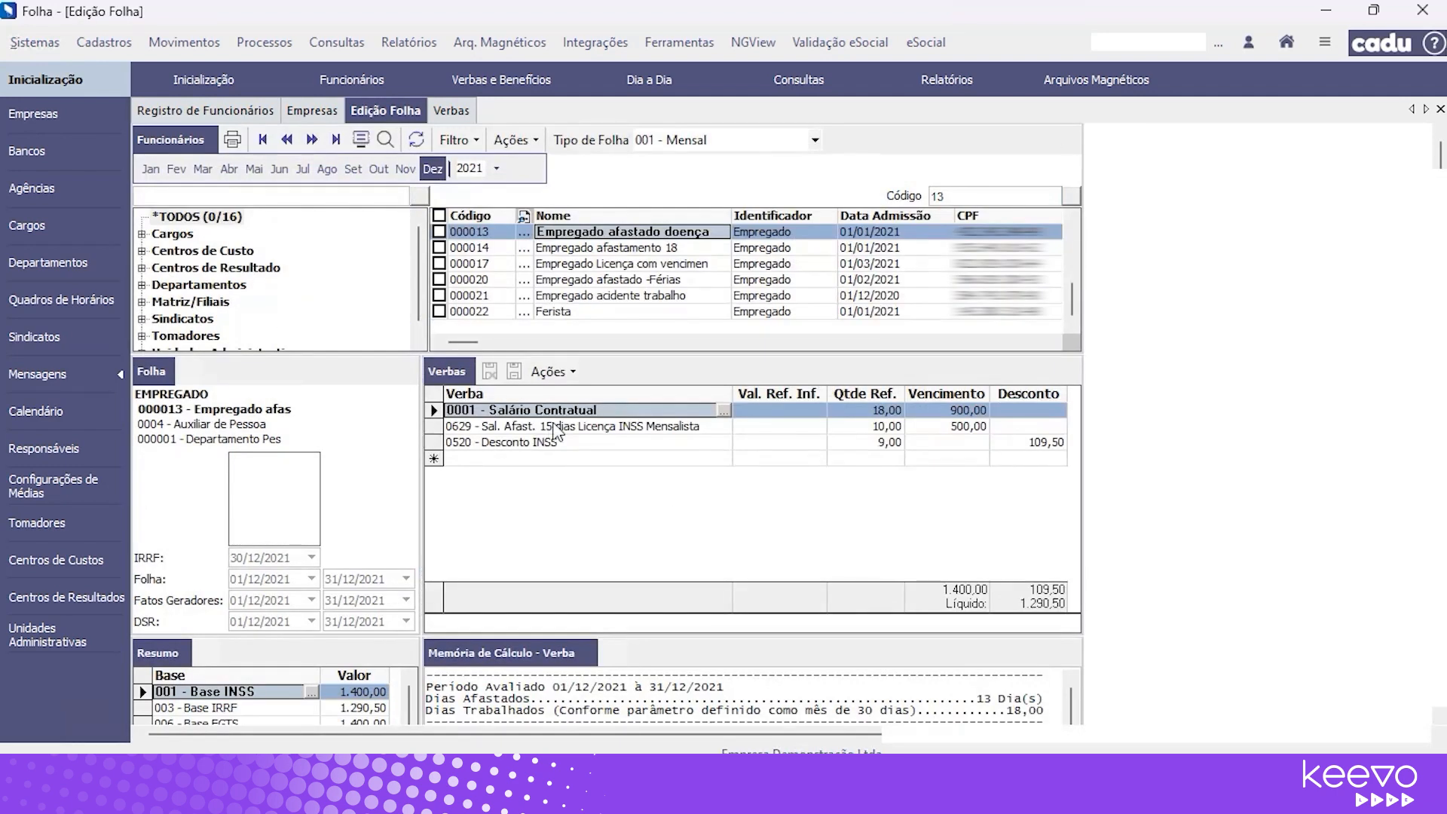
click(564, 423)
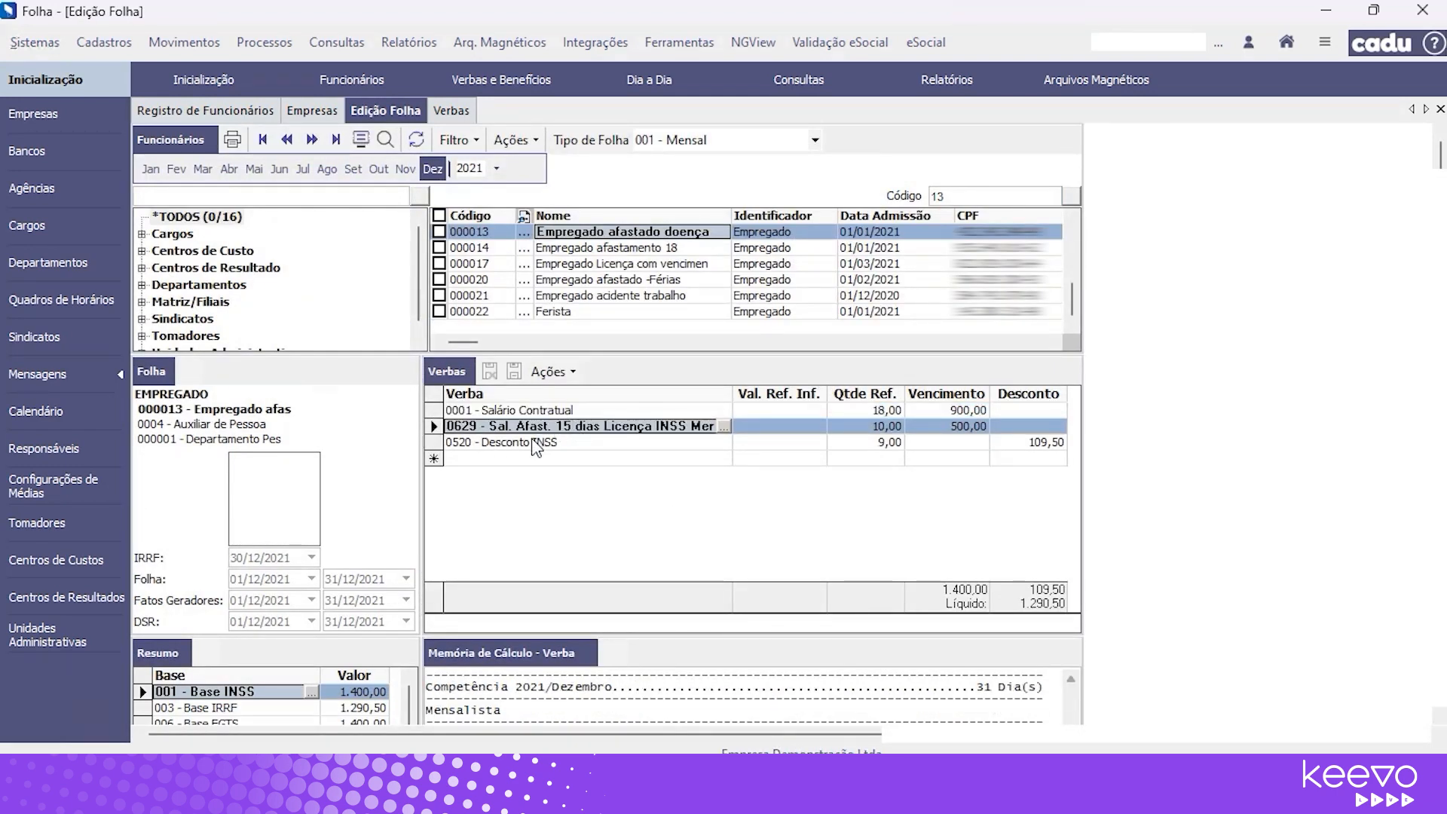
Change the reason of the leave starting 21/12/2021 to 004 - Doença por período igual ou inferior, with RAIS 40 - Doença não relacionada ao trabalho.
click(265, 113)
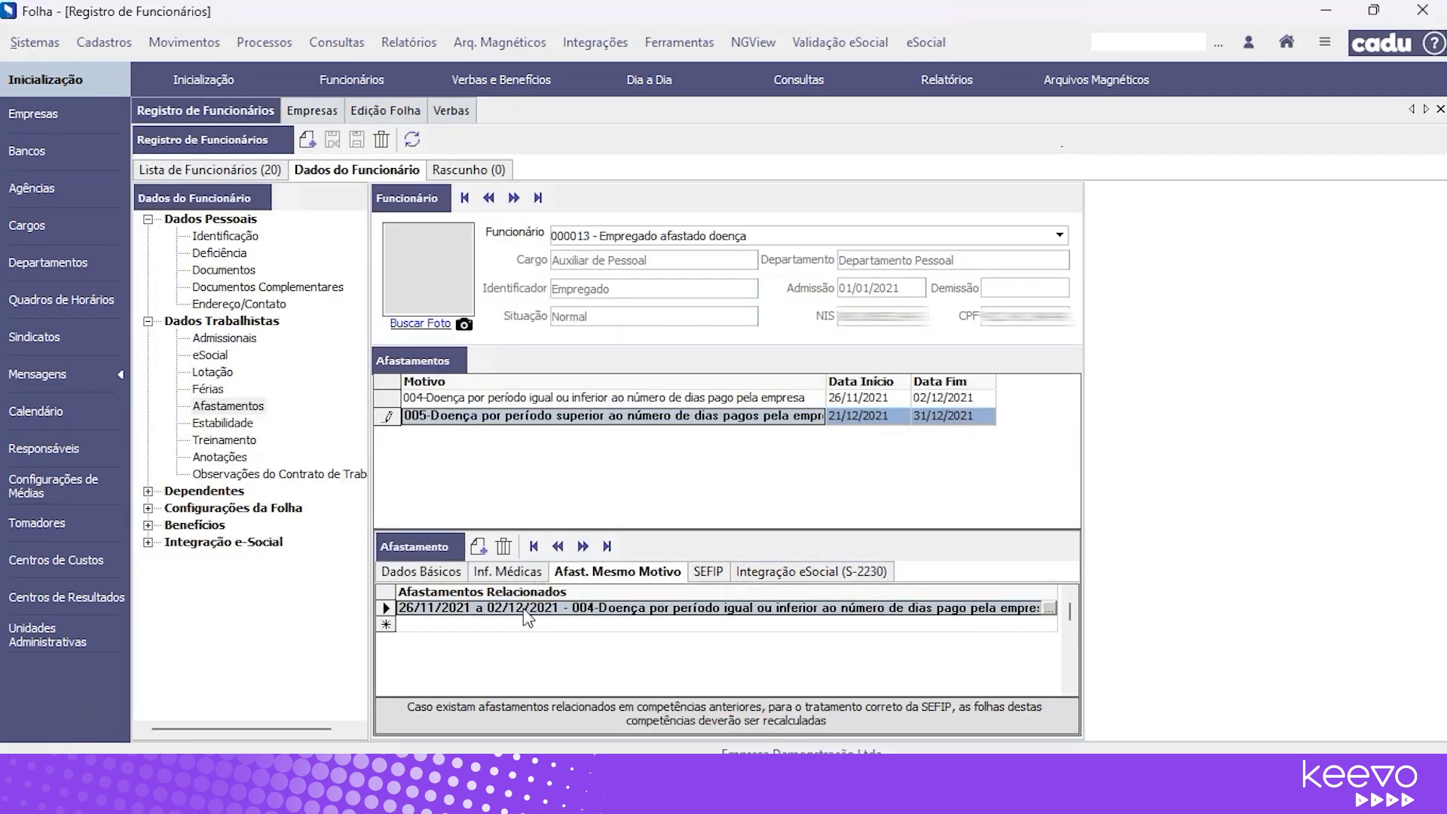
click(459, 574)
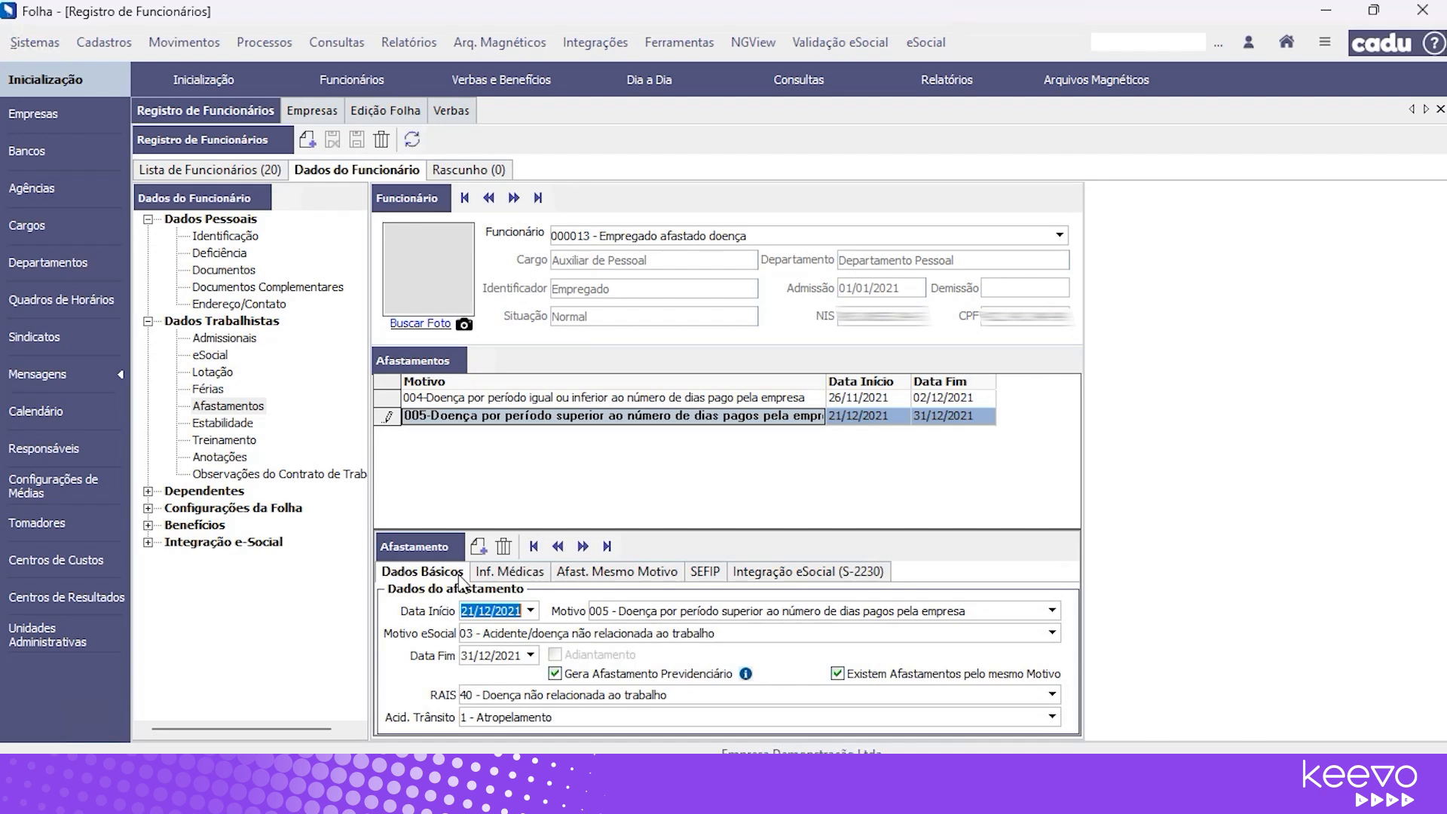
click(1041, 613)
click(1053, 610)
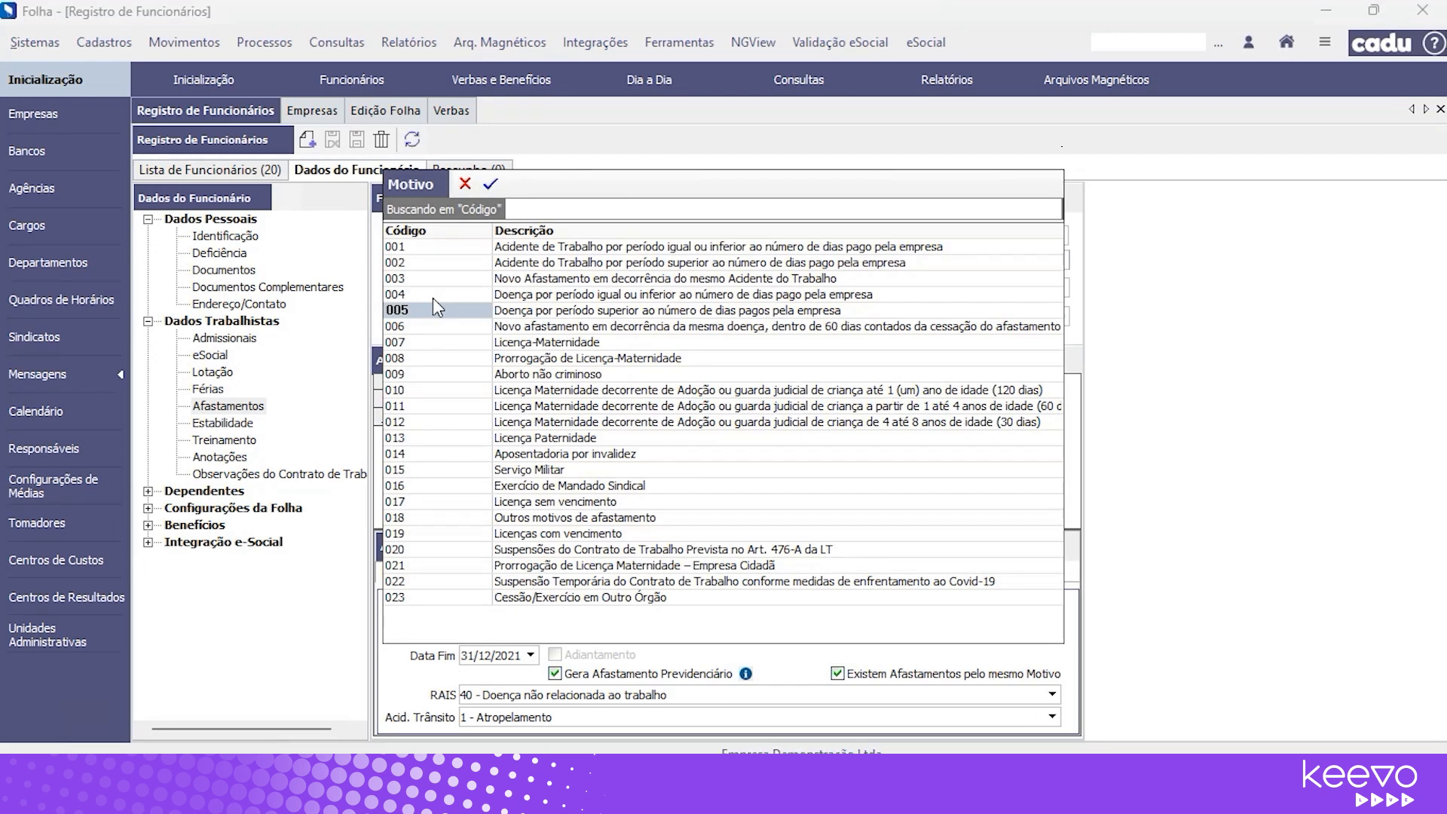
double_click(437, 296)
click(1053, 695)
click(1069, 703)
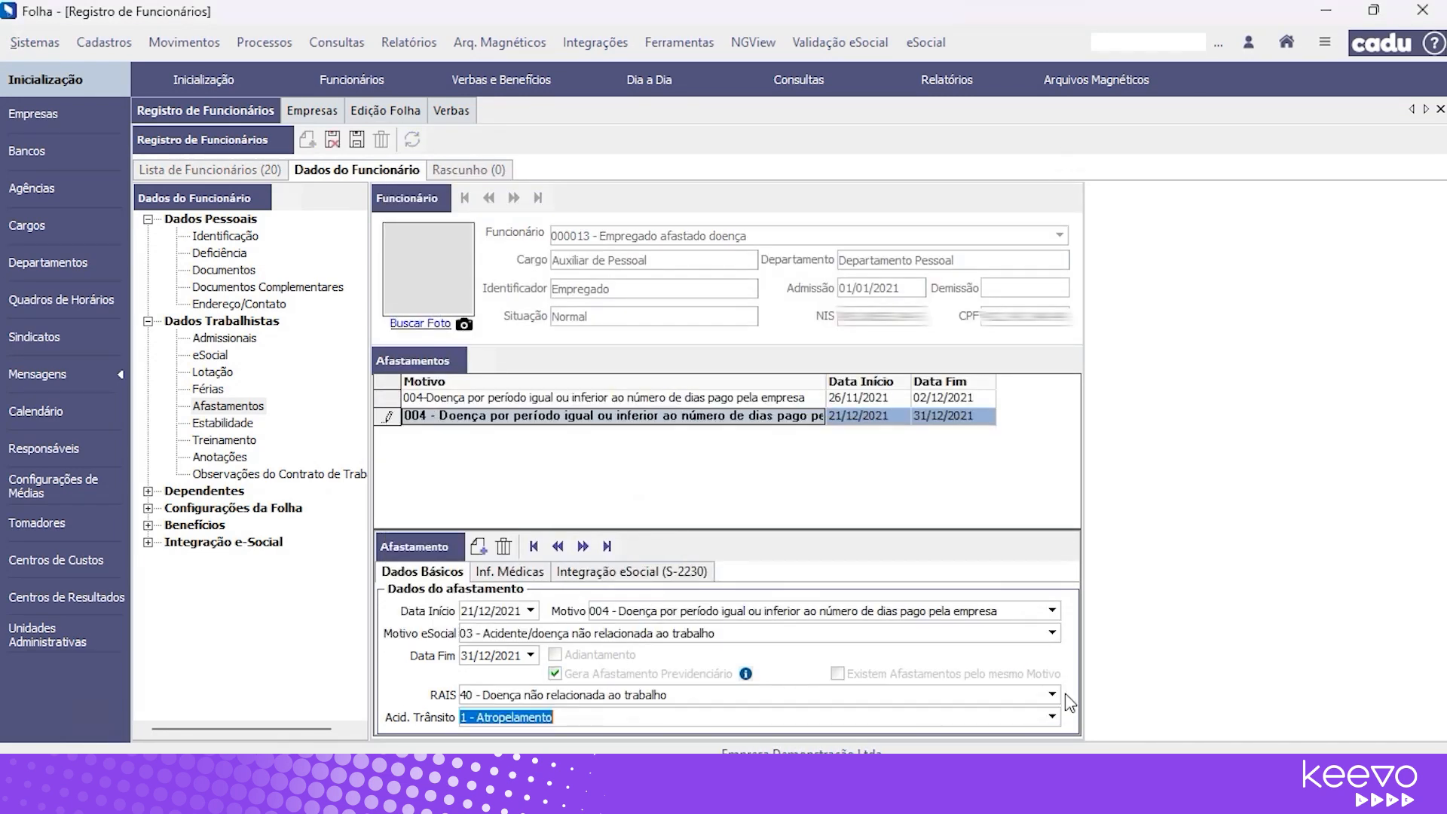
Switch the leave's reason to 005 and back to 004, select RAIS 40 - Doença não relacionada ao trabalho again, and save.
click(911, 614)
key(Down)
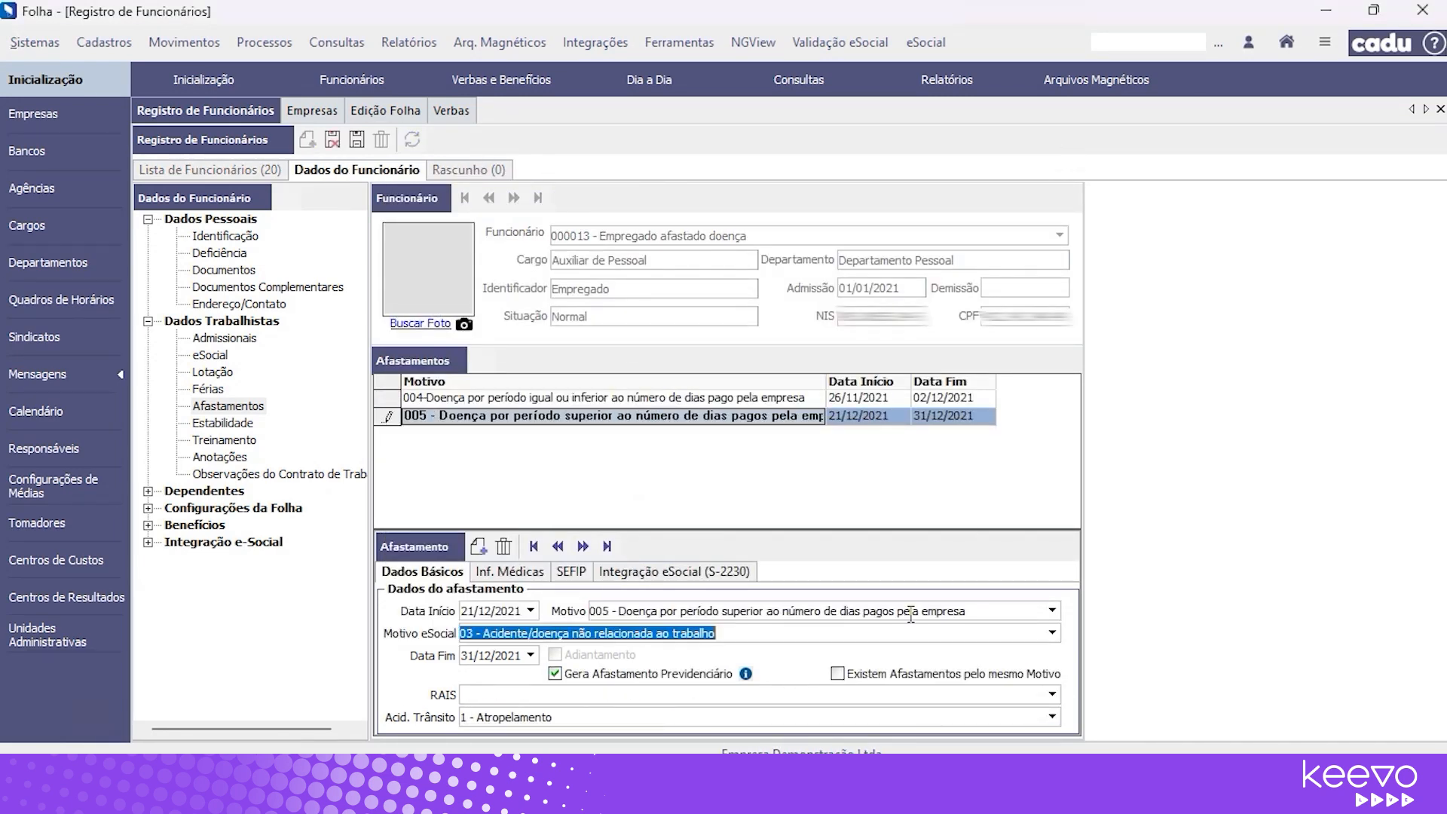
key(Up)
key(Tab)
click(1053, 695)
click(1056, 706)
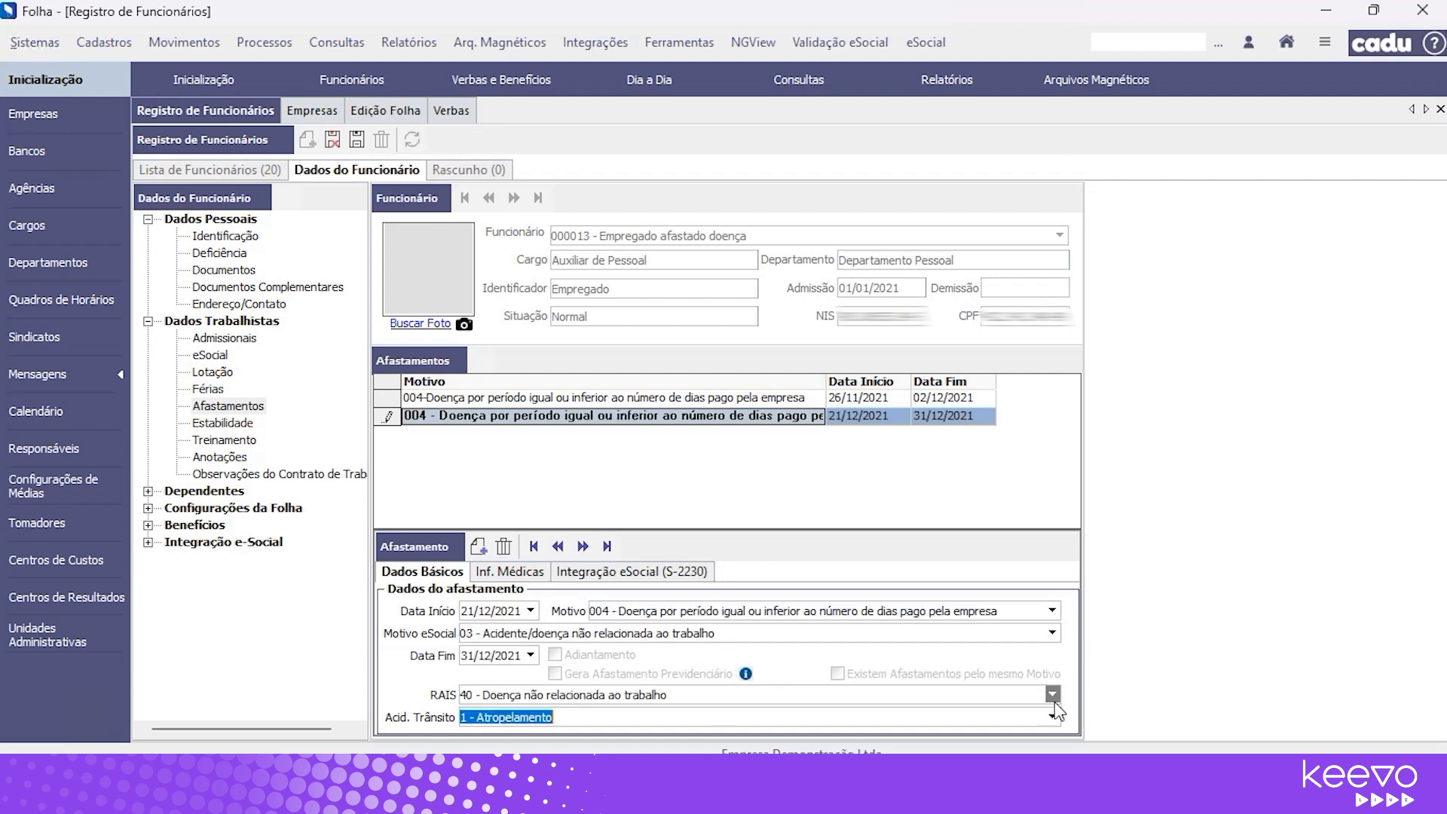
click(357, 140)
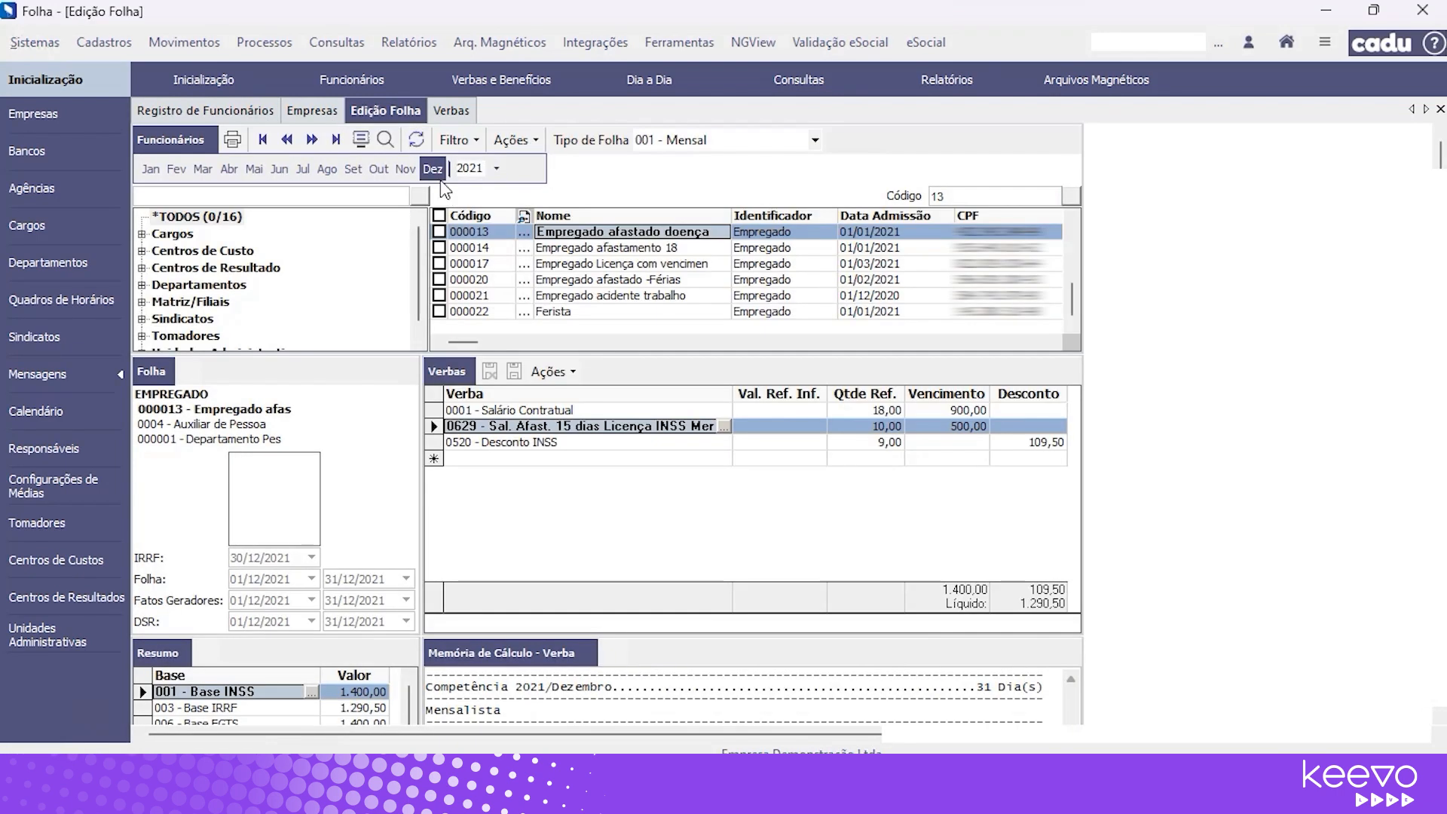
Check both of employee 000013's saved leaves and return to the December 2021 payroll.
click(432, 168)
click(246, 114)
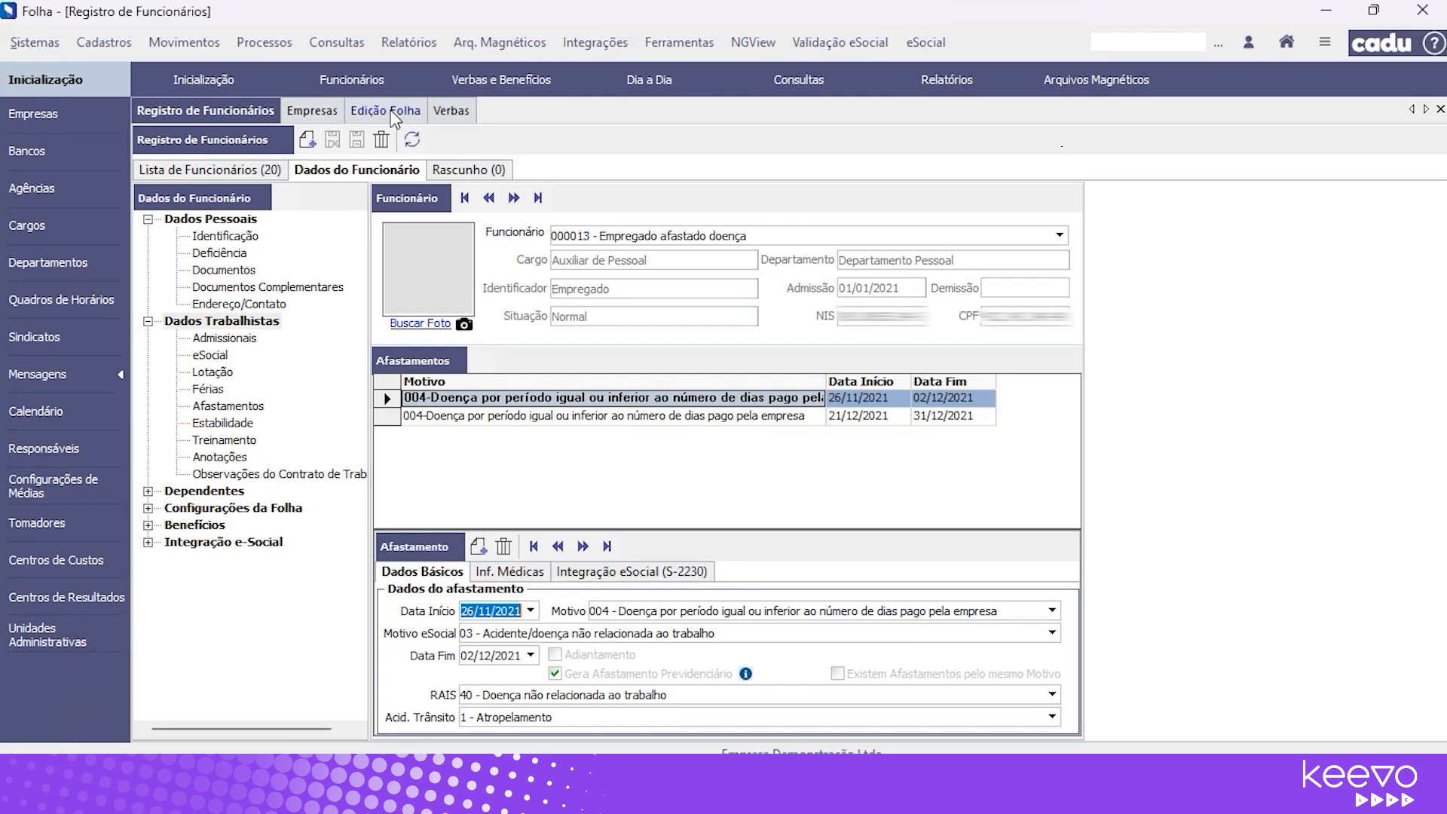
click(386, 112)
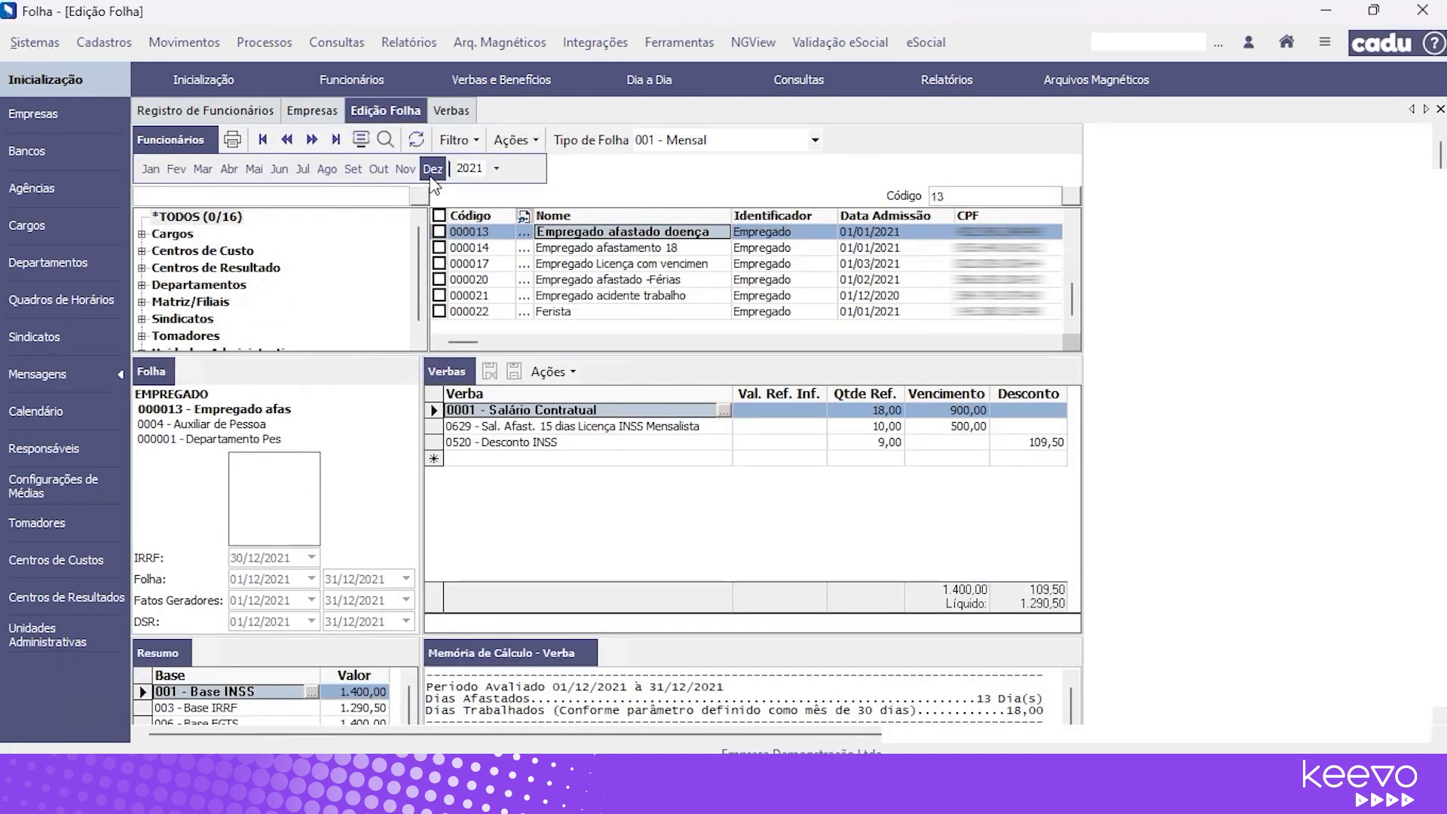
Refresh and recalculate employee 000013's December 2021 payroll, and view the calculations of items 0629 and 0632 - Salário Atestado Doença/Acidente.
click(417, 139)
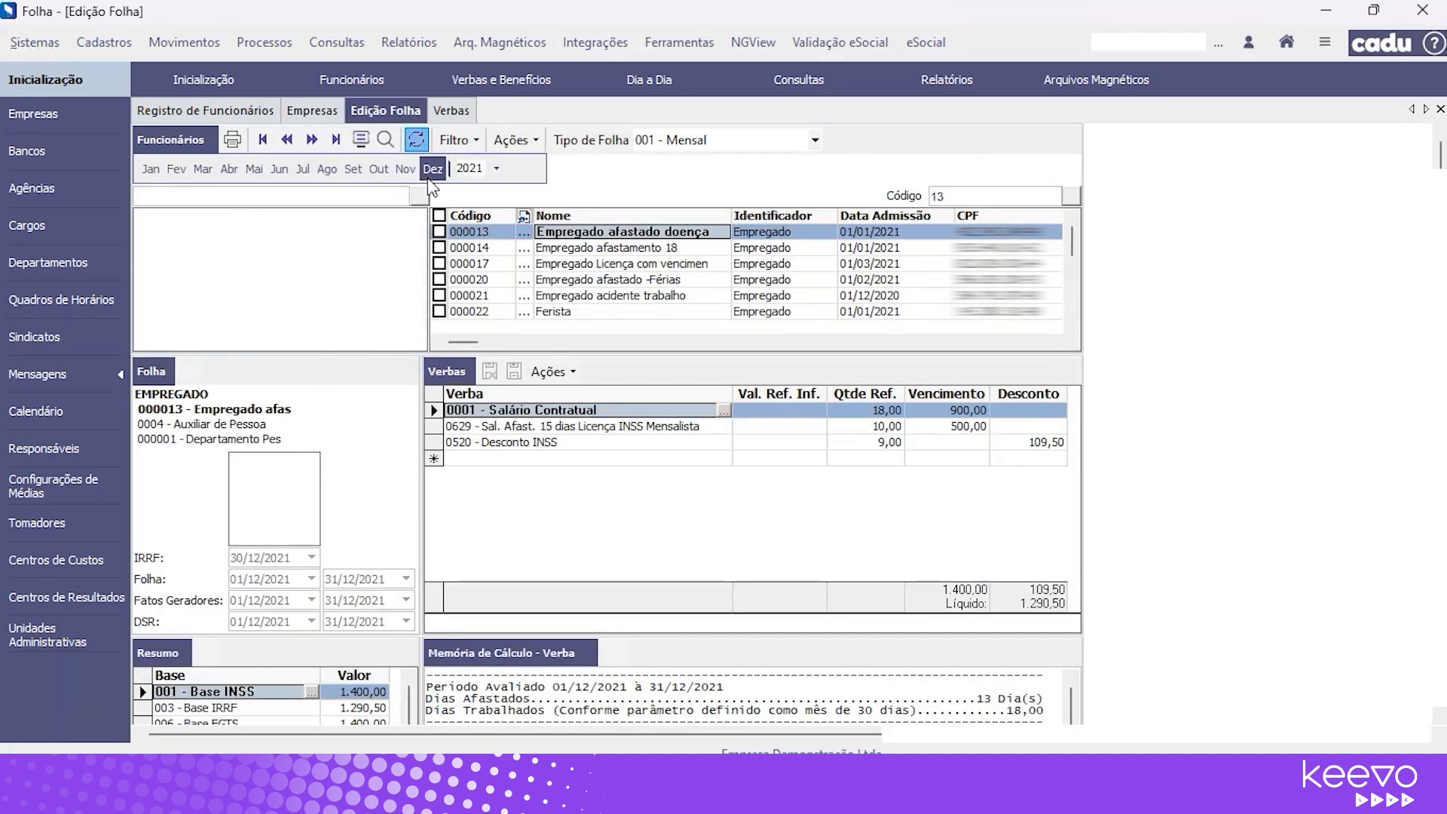
click(571, 372)
click(582, 397)
click(499, 523)
click(848, 545)
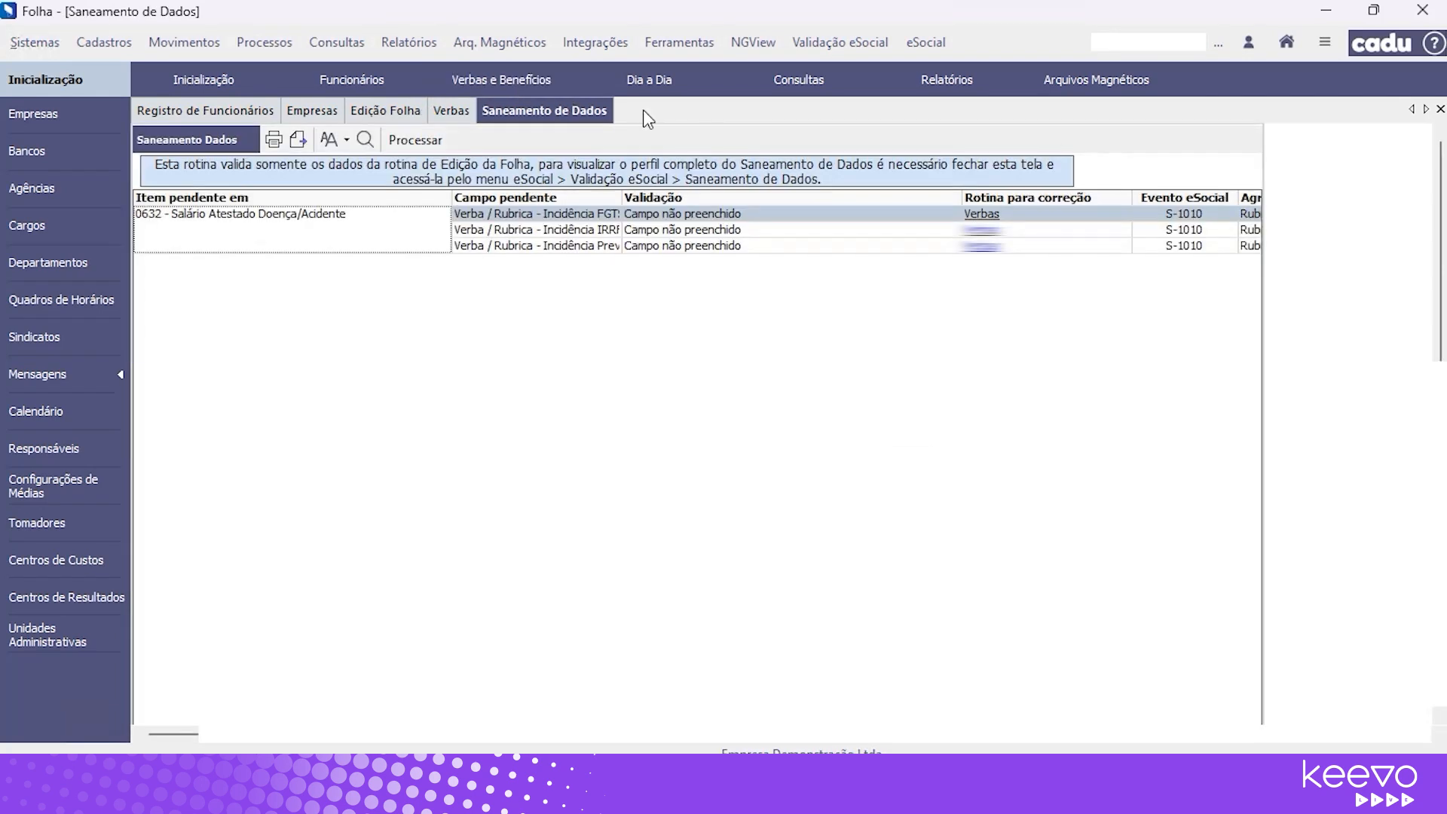
click(1440, 109)
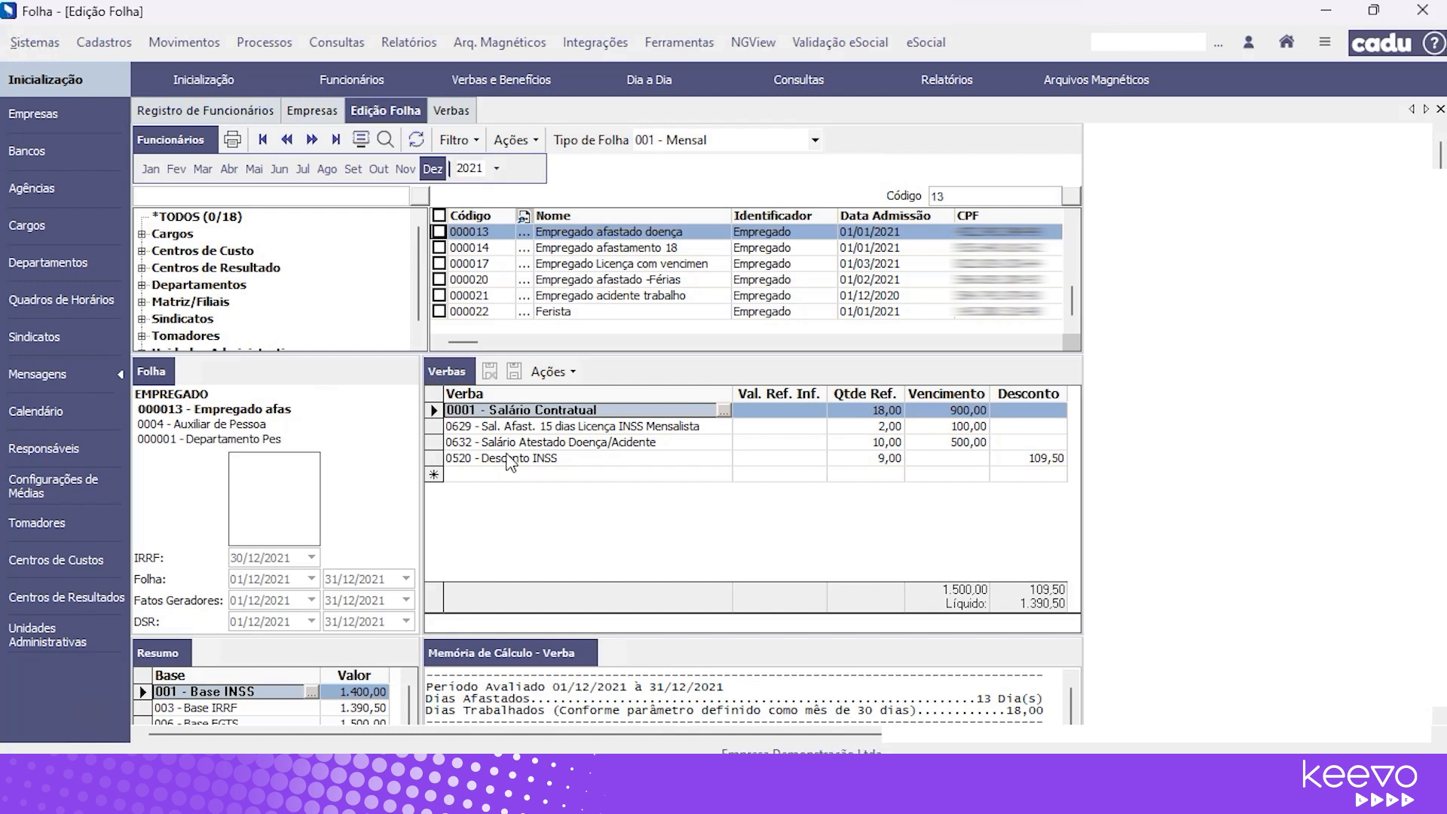
click(532, 429)
click(541, 443)
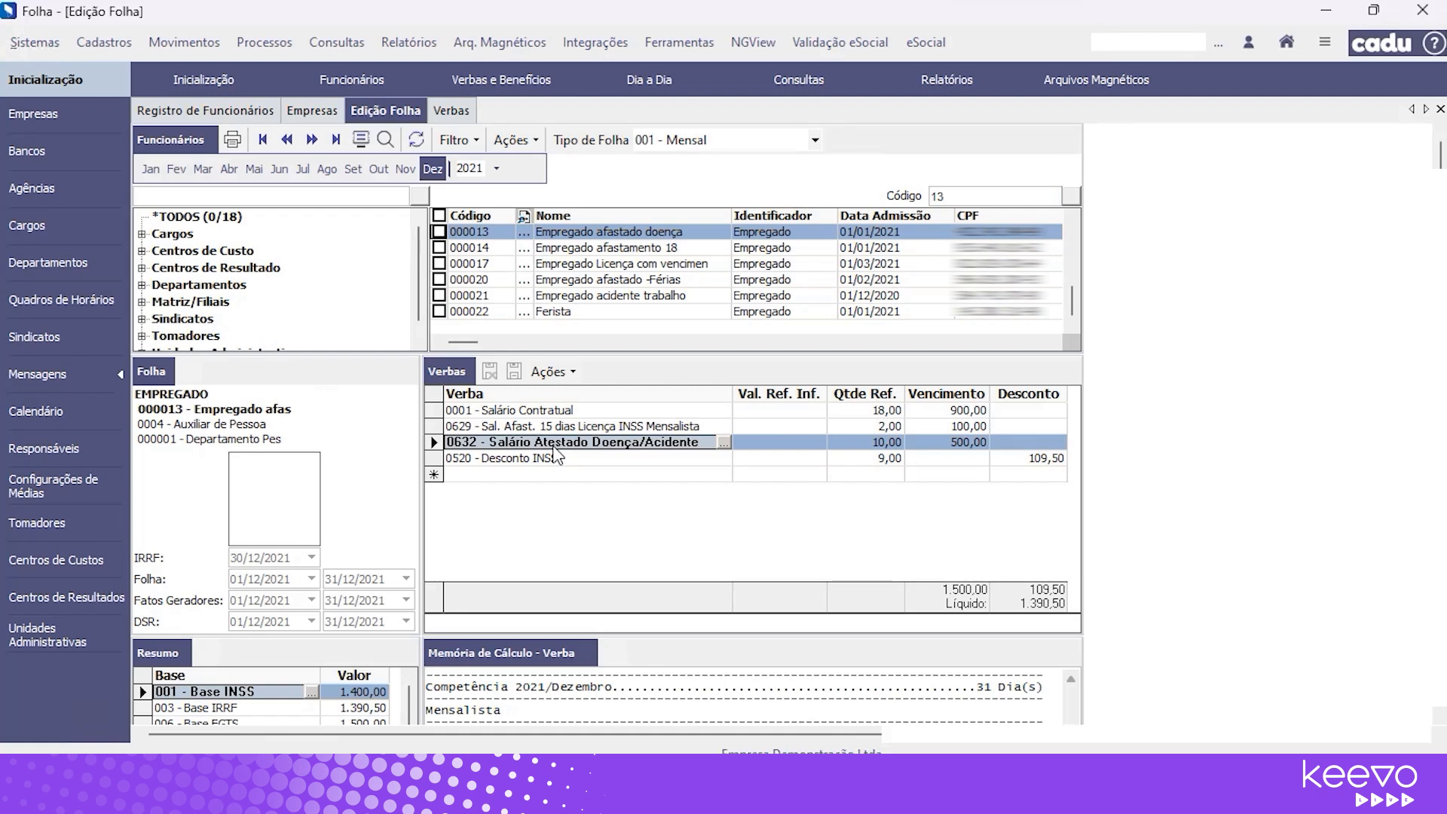
Open the company's Parâmetros da Empresa and examine the options for paying illness or accident leave days in a separate verba.
click(322, 113)
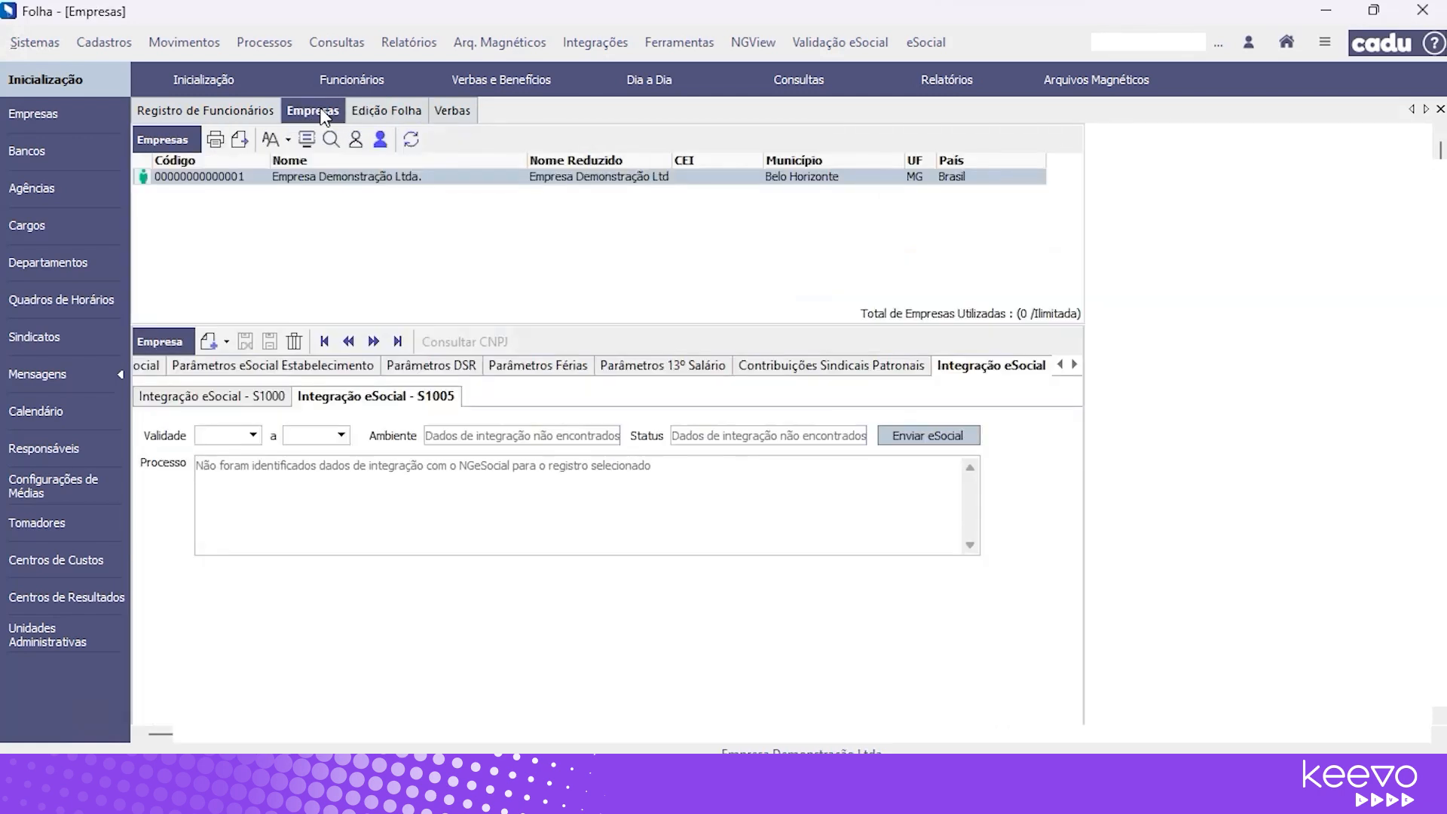
click(152, 367)
click(1059, 364)
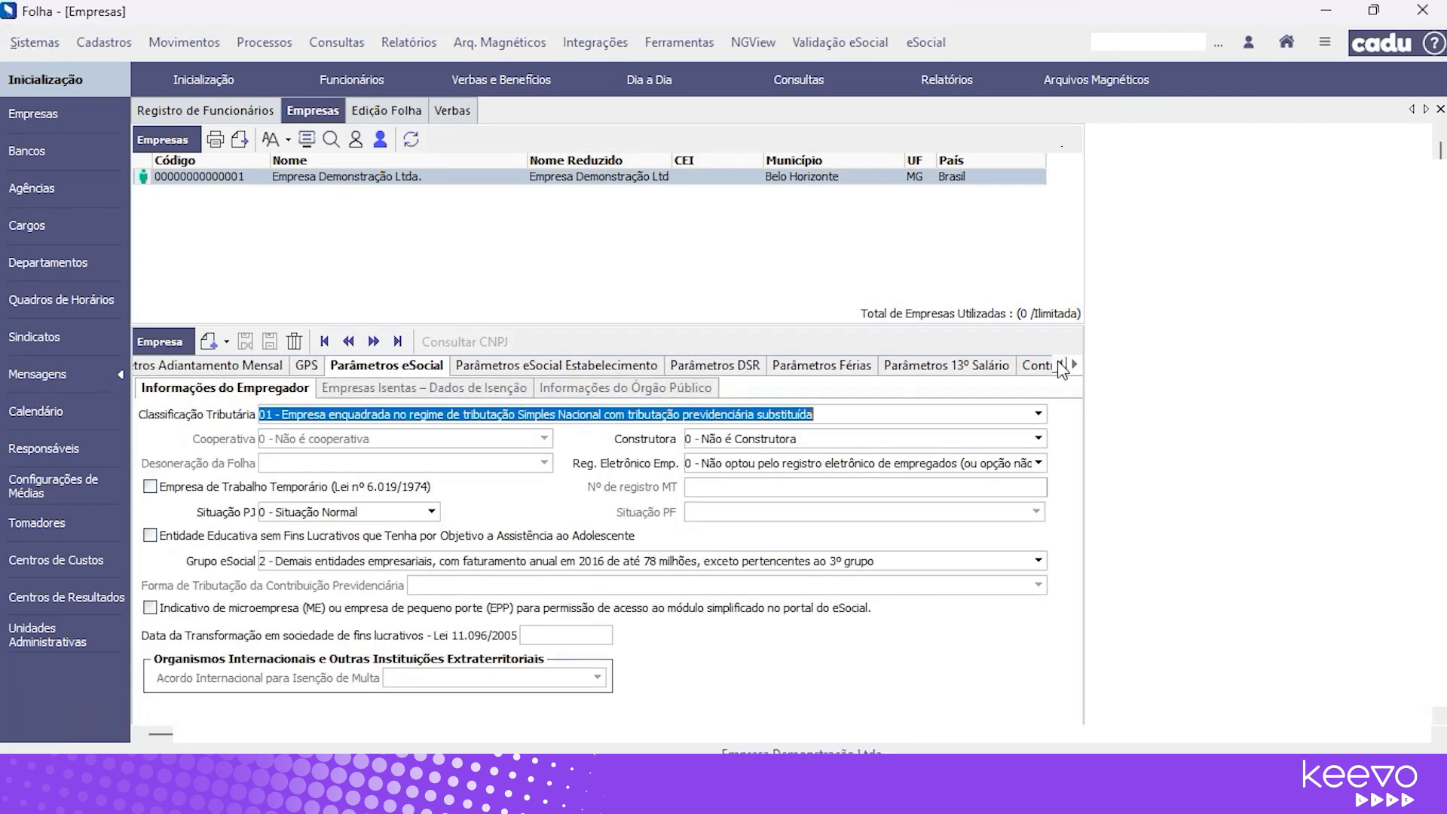
click(1060, 365)
click(1060, 365)
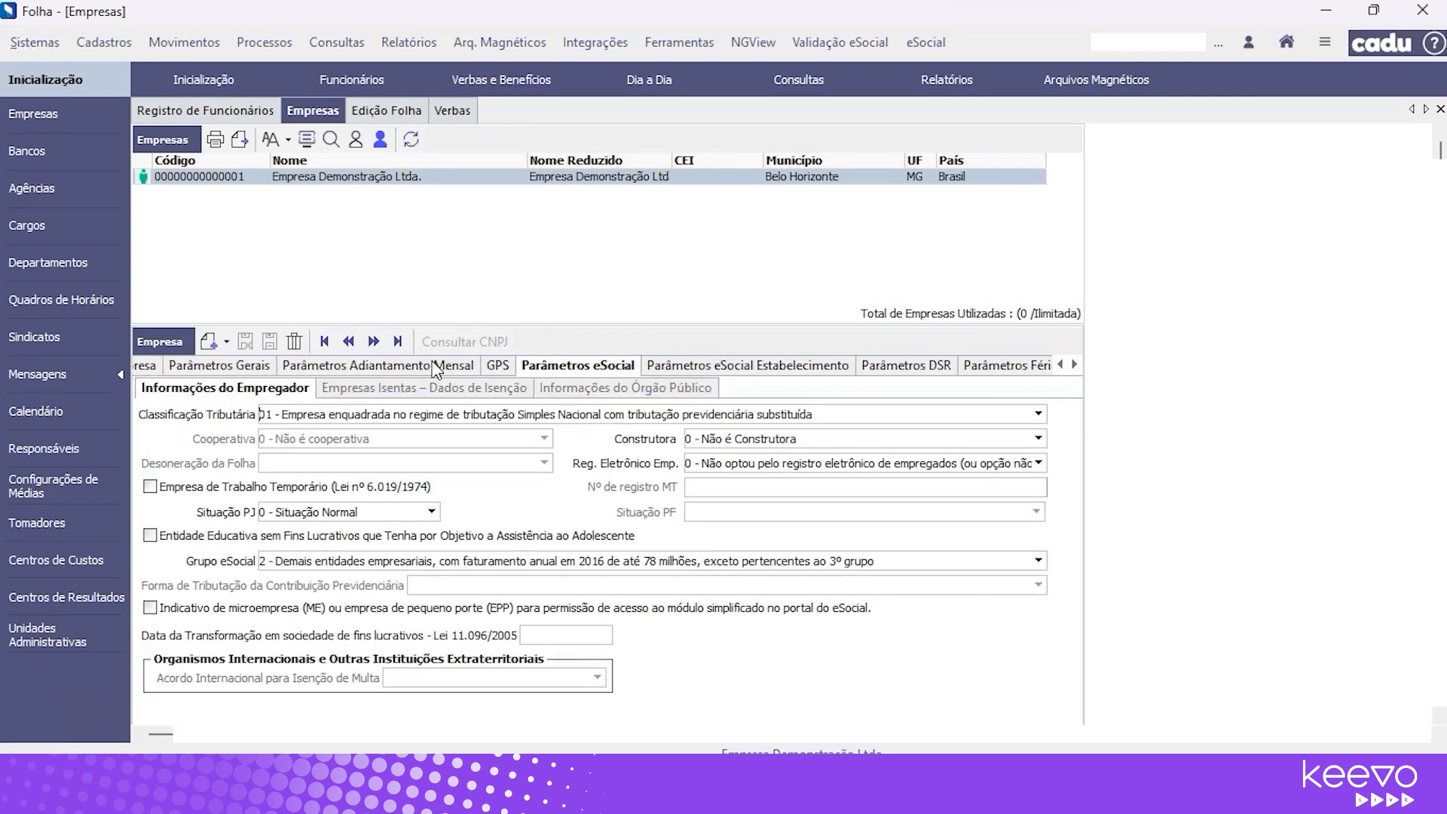
click(236, 367)
click(153, 371)
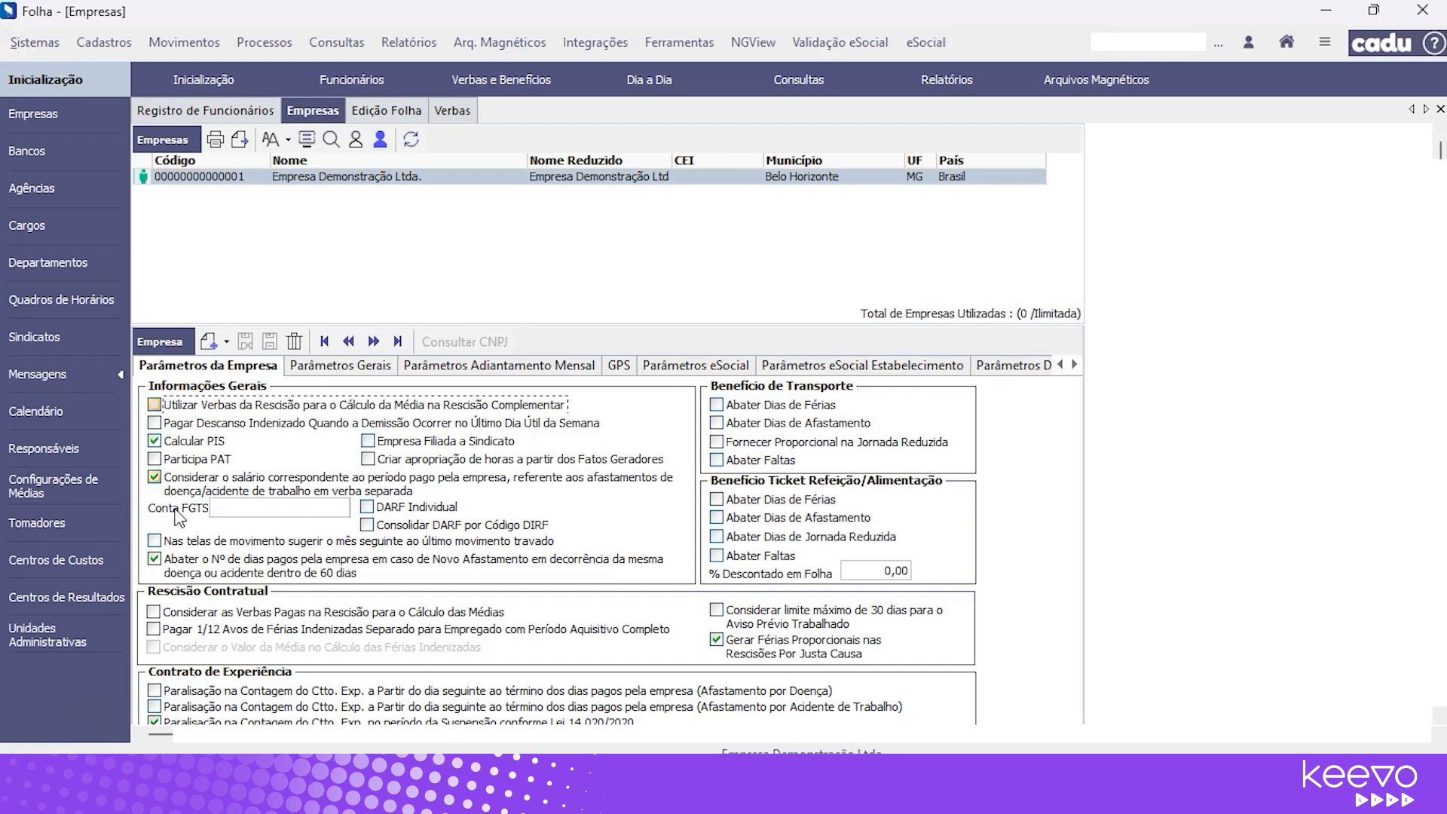
Compare the December 2021 payroll items with employee 000013's two reason 004 leaves.
click(379, 110)
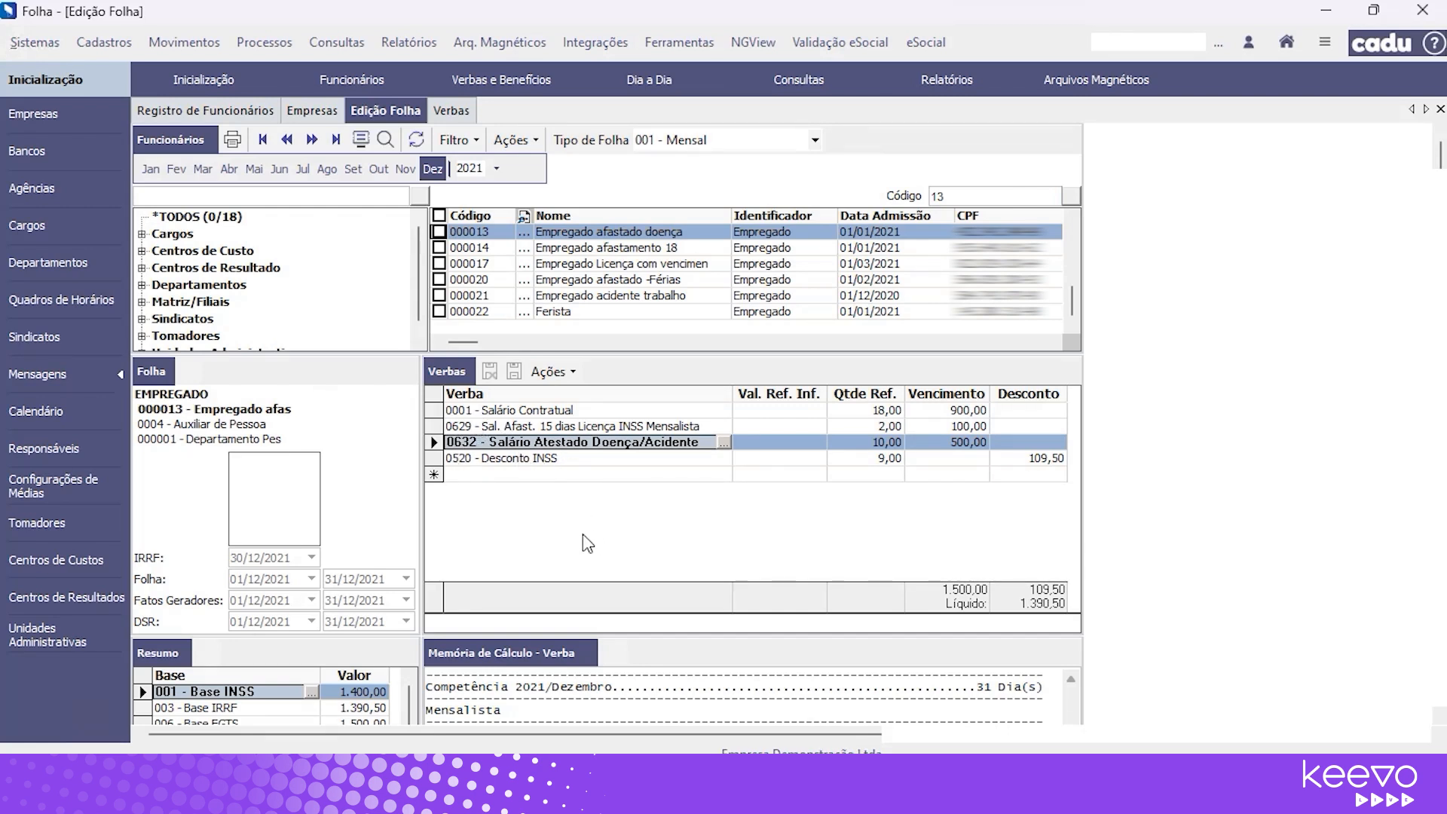
click(231, 112)
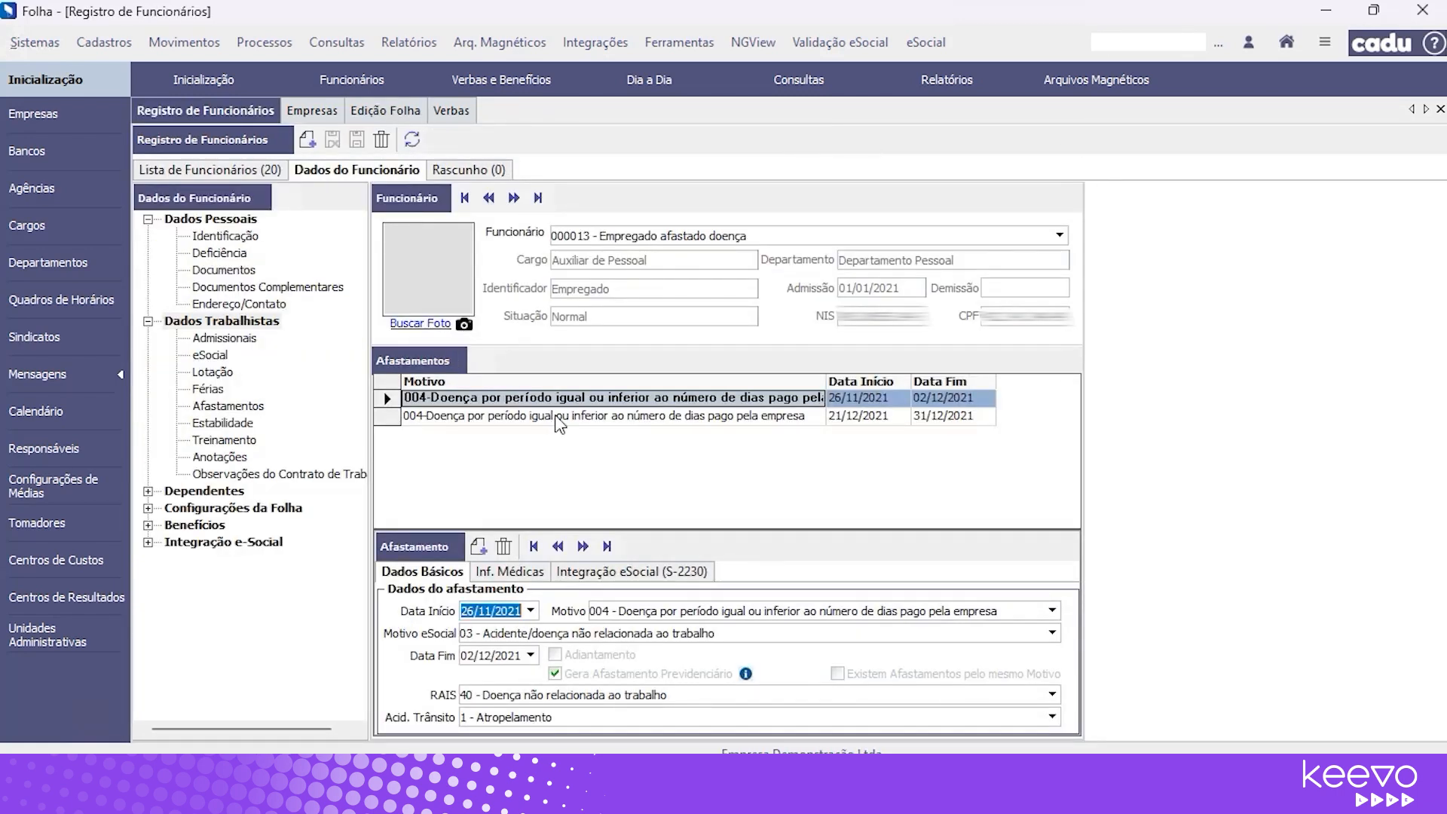
Change the 21/12/2021 leave to reason 005 with RAIS 40, enabling Gera Afastamento Previdenciário and Existem Afastamentos pelo mesmo Motivo.
click(556, 416)
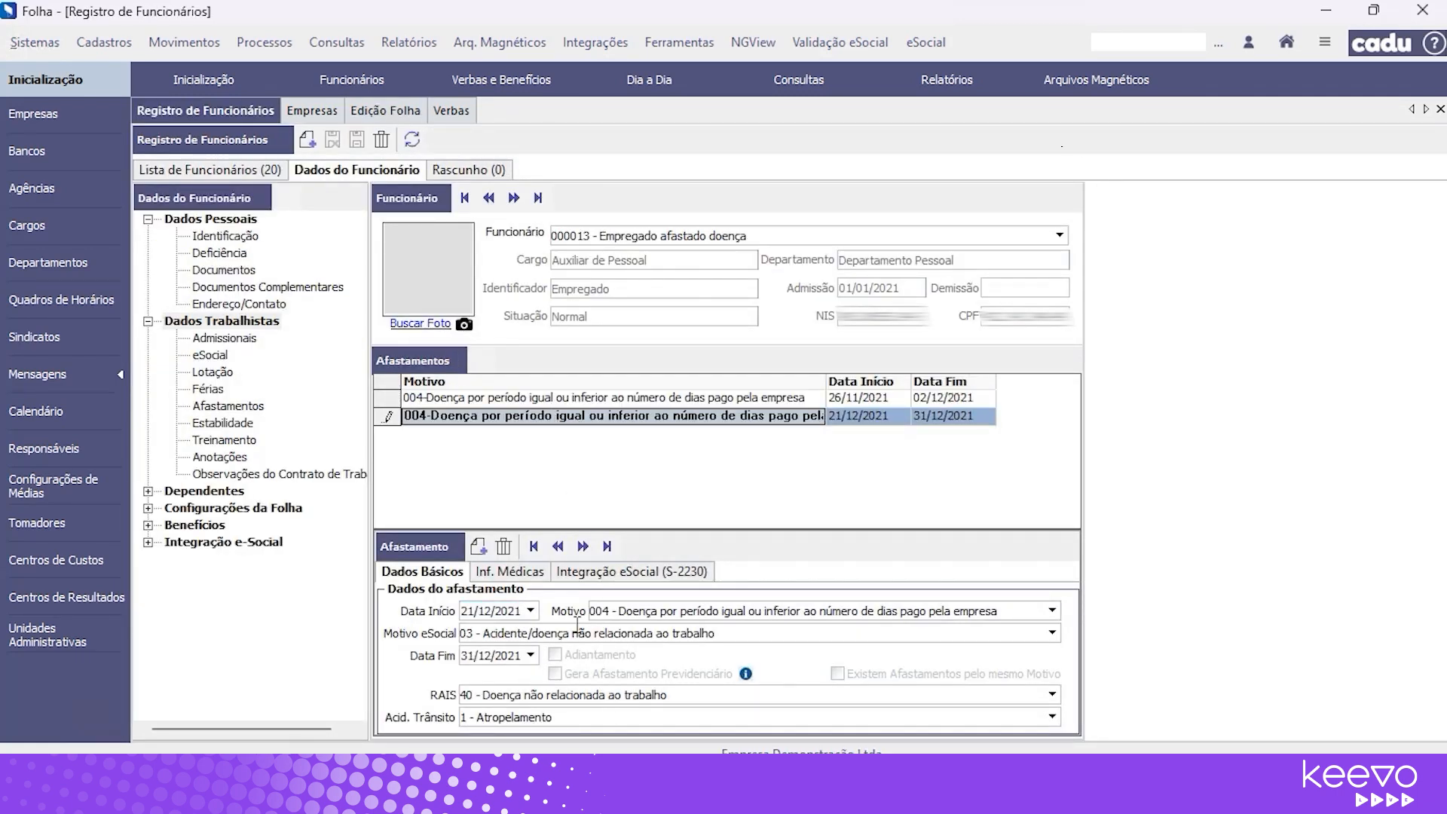
click(673, 613)
text(5)
key(Tab)
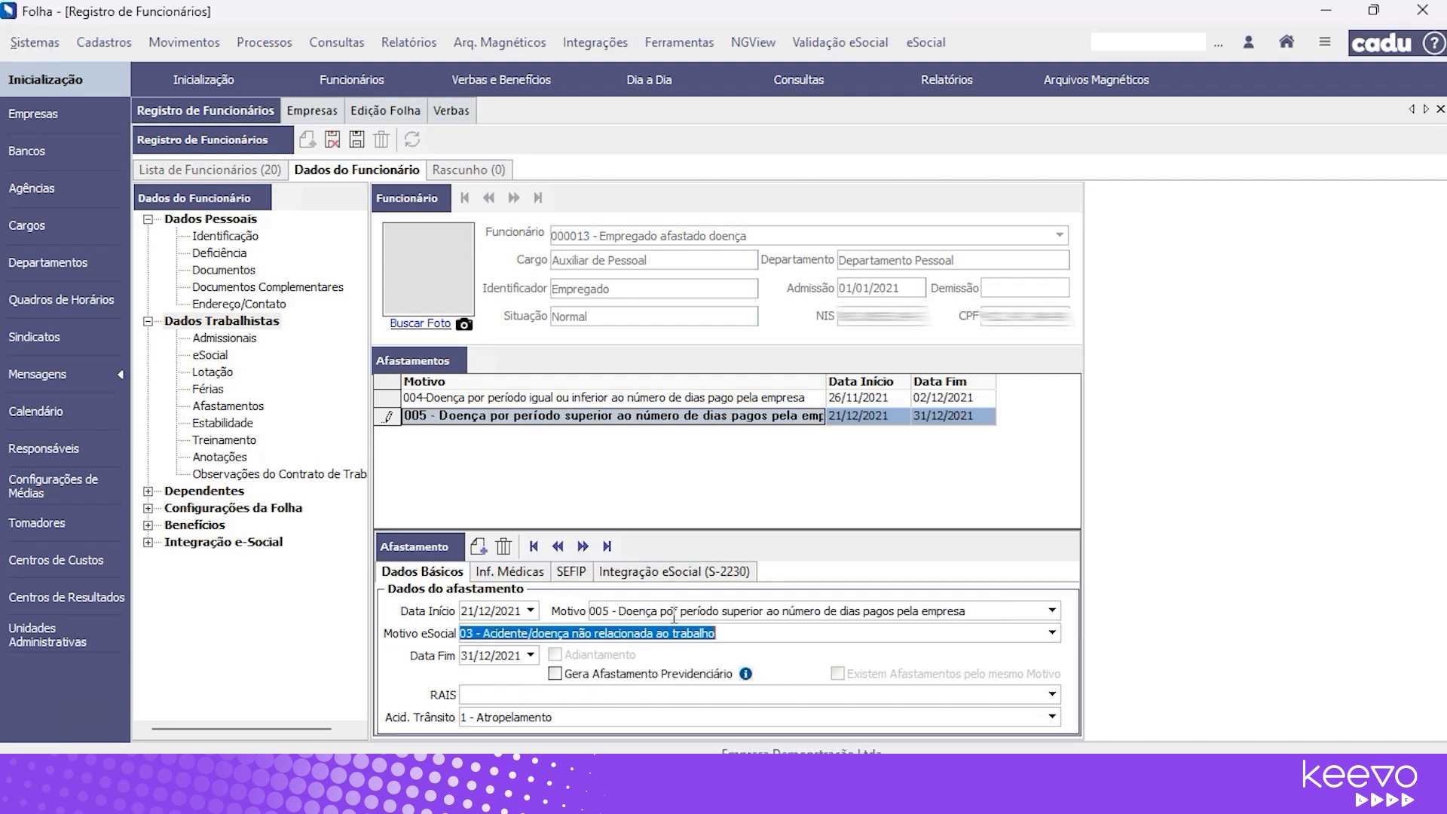
click(515, 694)
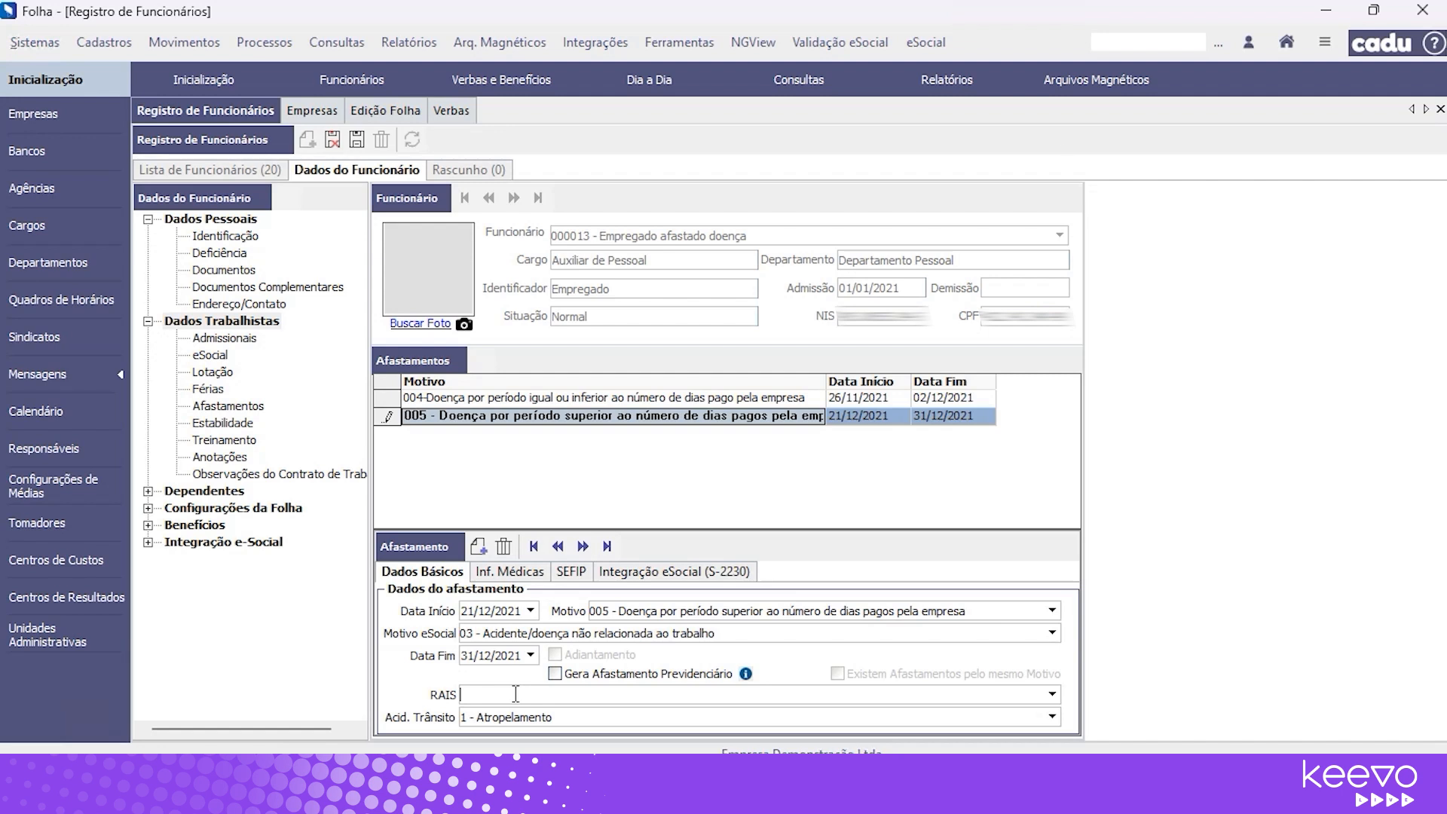
text(40)
key(Tab)
click(555, 673)
click(837, 673)
Link the 26/11/2021 to 02/12/2021 leave as a related same-reason leave and save the employee record.
click(627, 571)
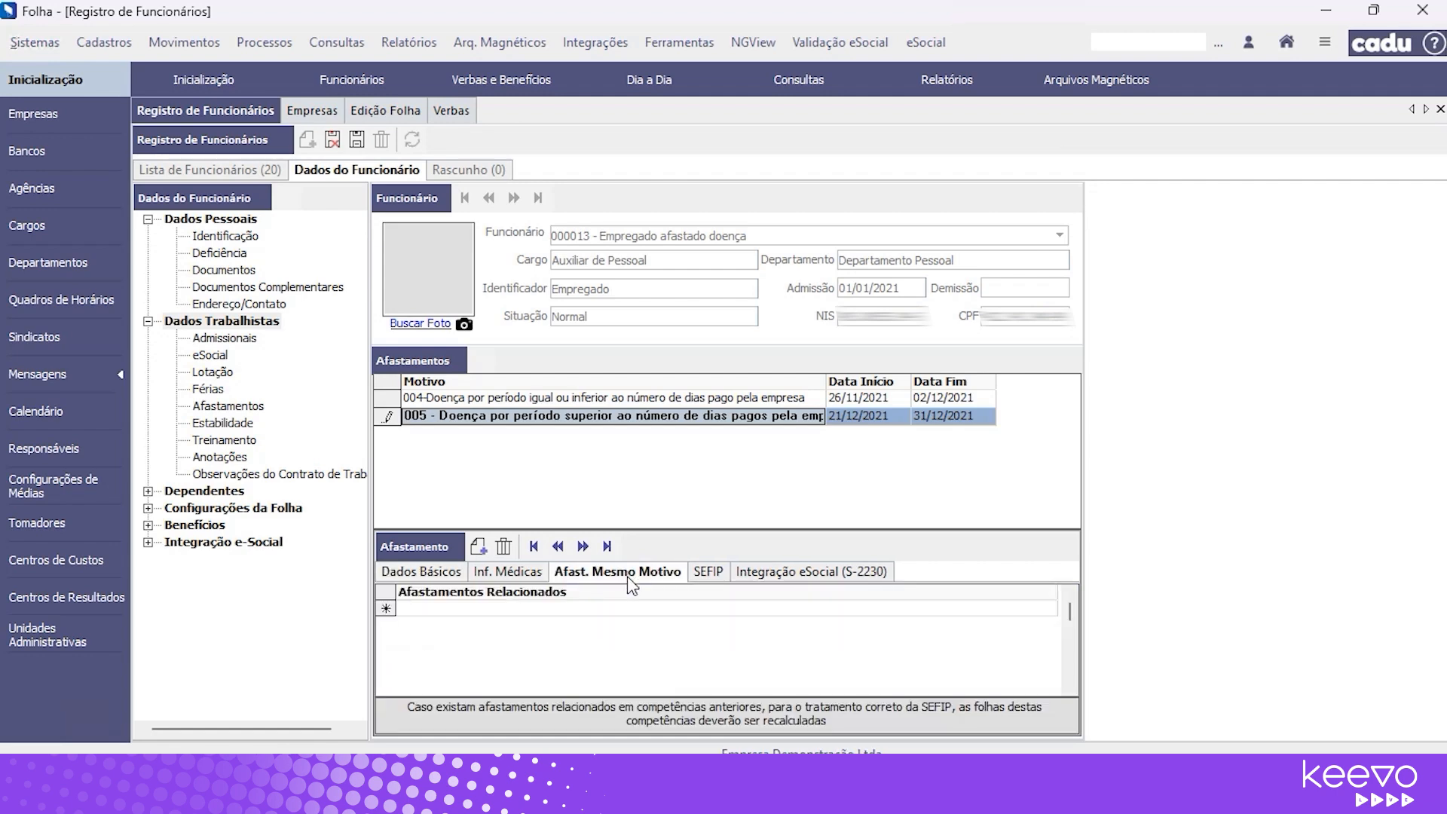
click(763, 609)
click(1050, 608)
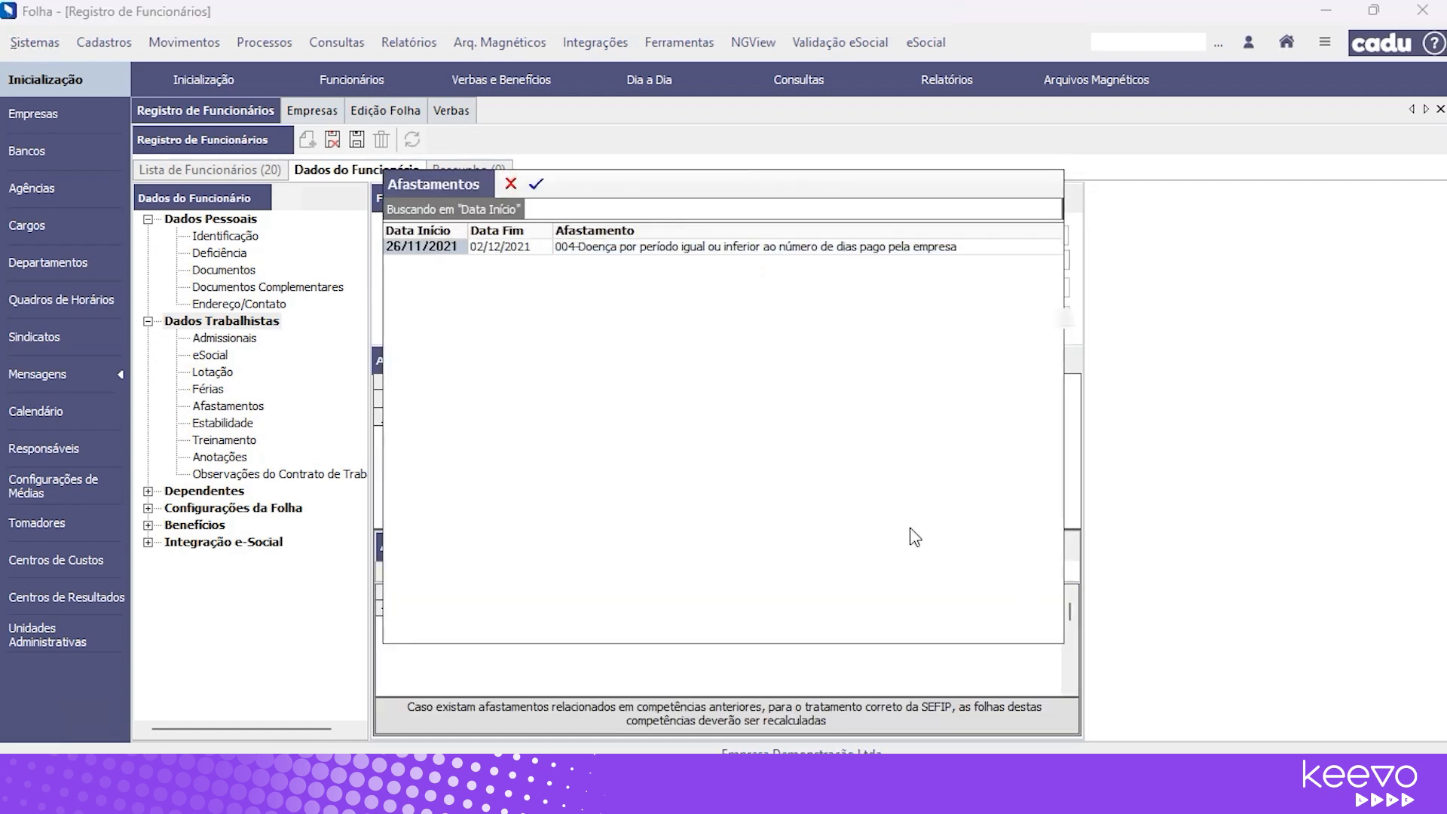
double_click(601, 248)
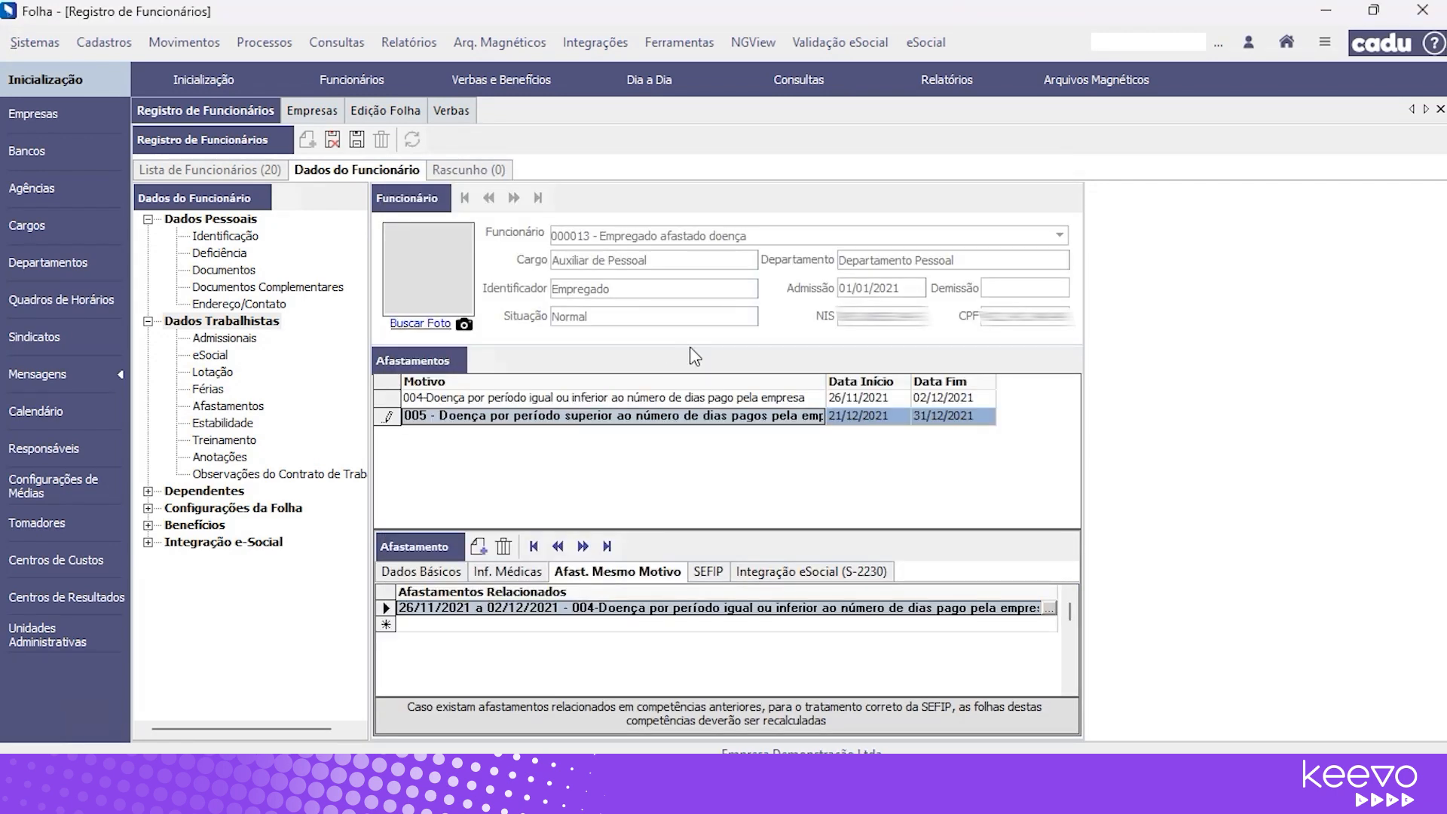
click(357, 139)
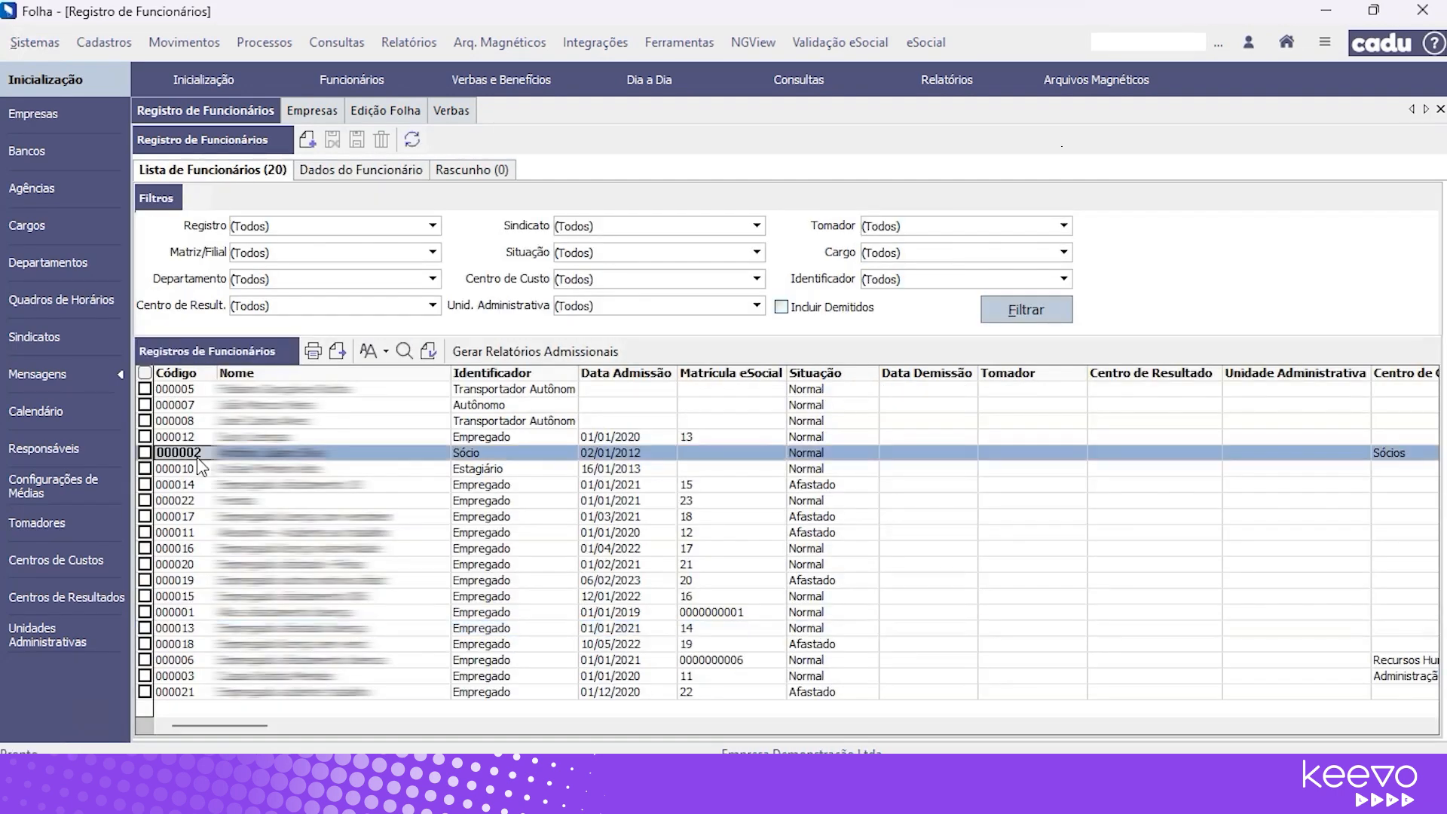
Find employee 000006, open the Afastamentos records, and review the two existing reason 004 leaves.
click(404, 351)
text(006)
key(Return)
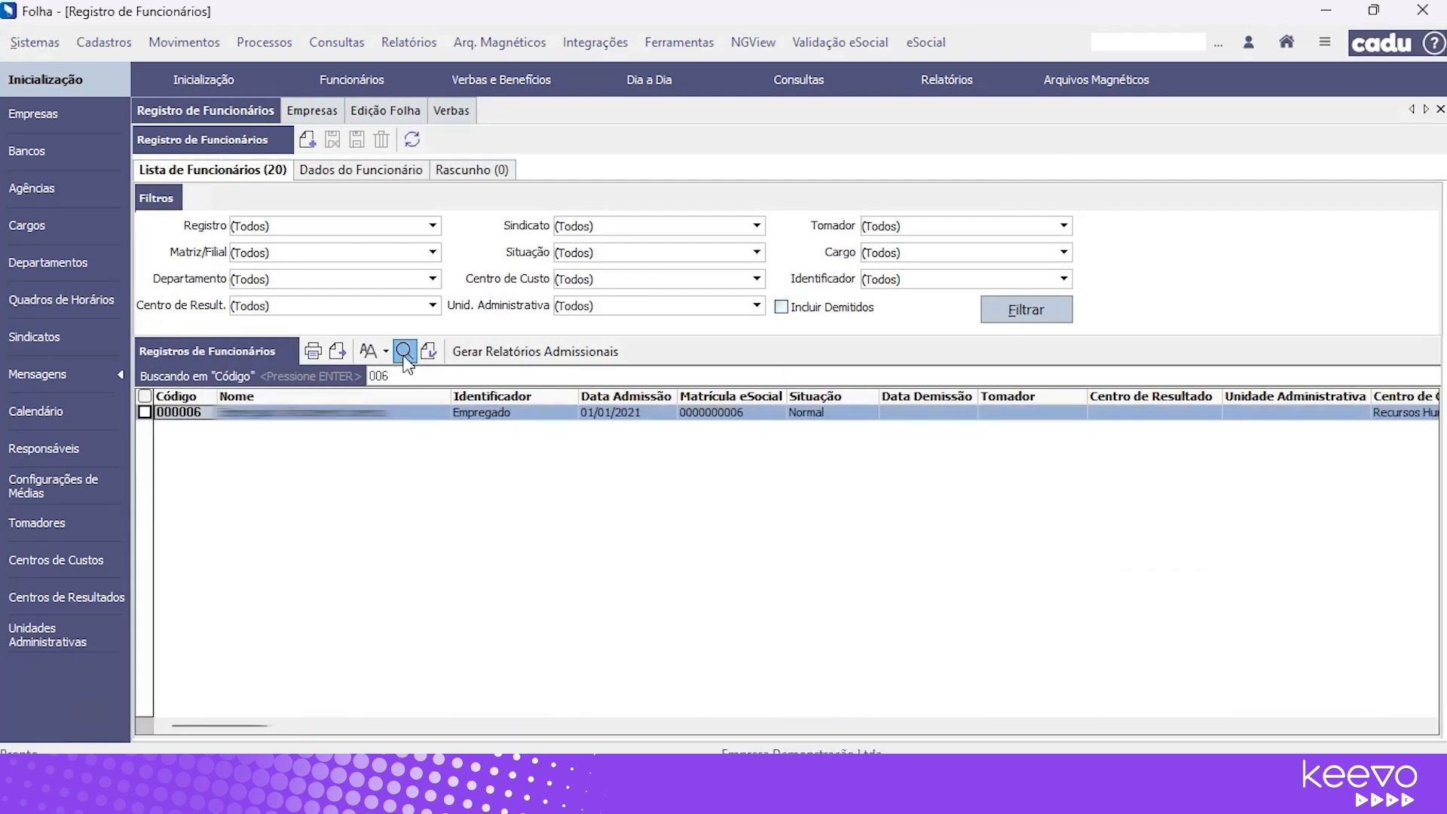
double_click(409, 413)
click(222, 406)
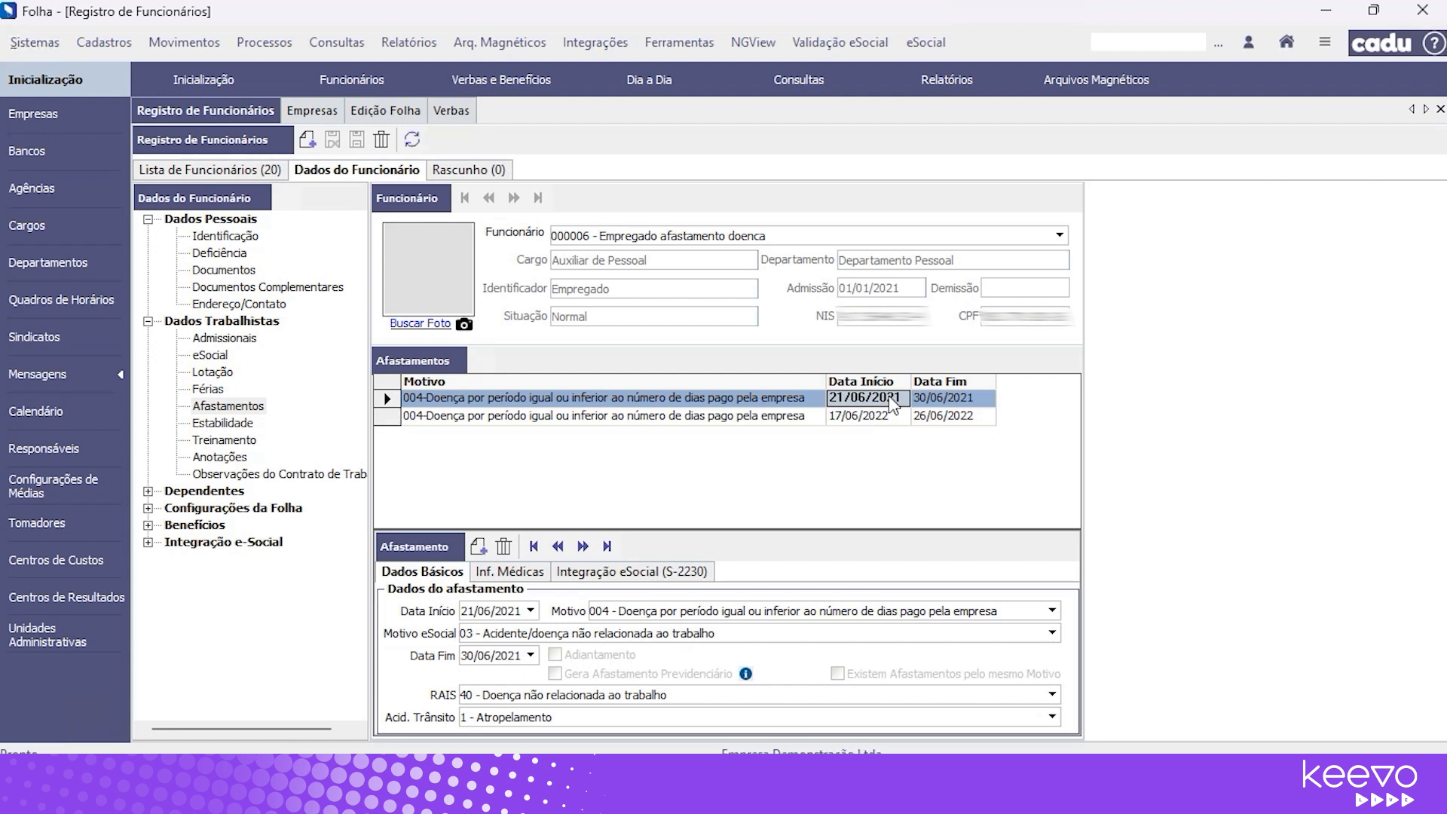
click(937, 403)
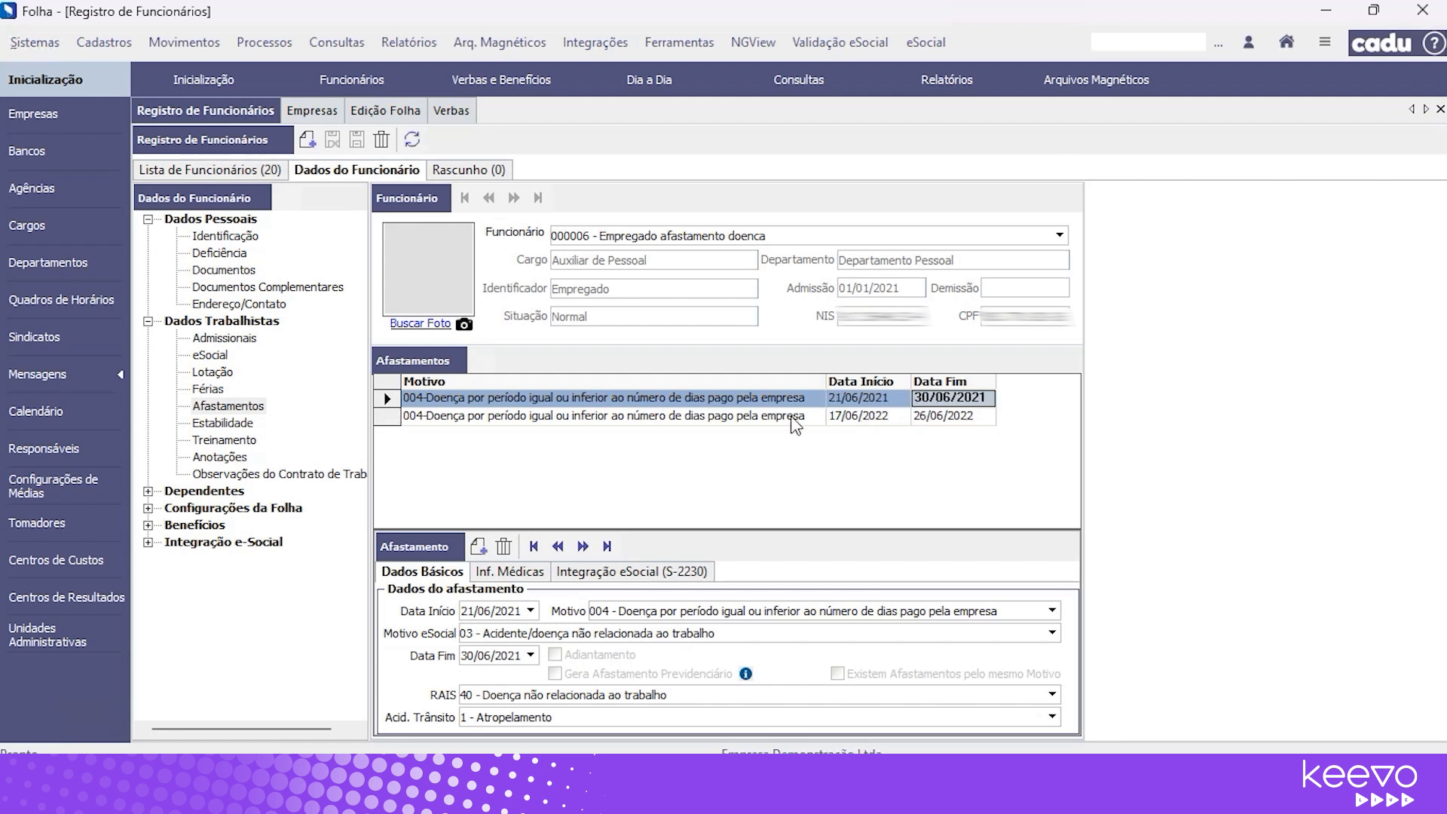
click(761, 418)
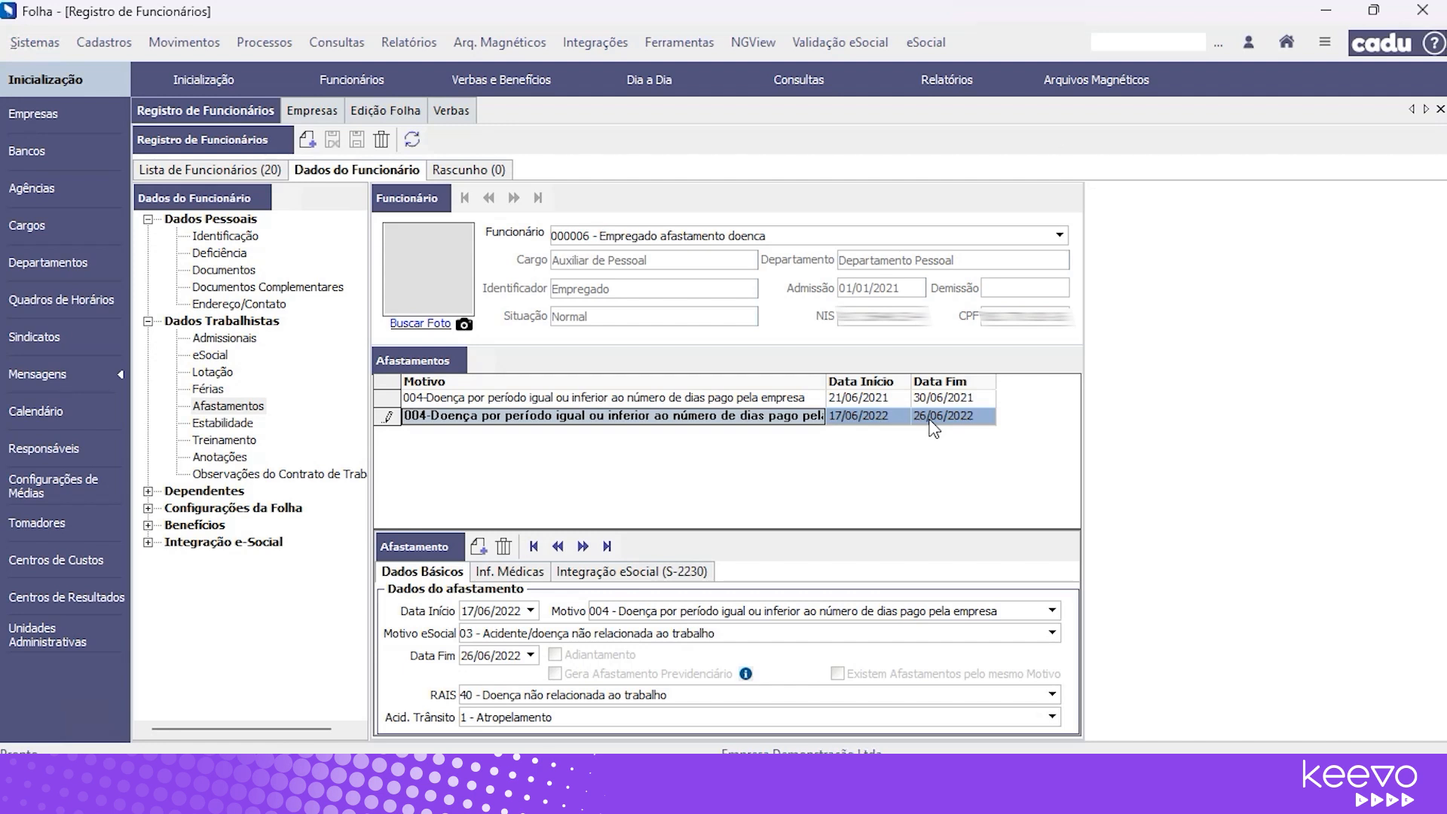
Add a new leave for employee 000006 starting 17/04/2023 with reason 004 - Doença por período igual ou inferior.
click(478, 546)
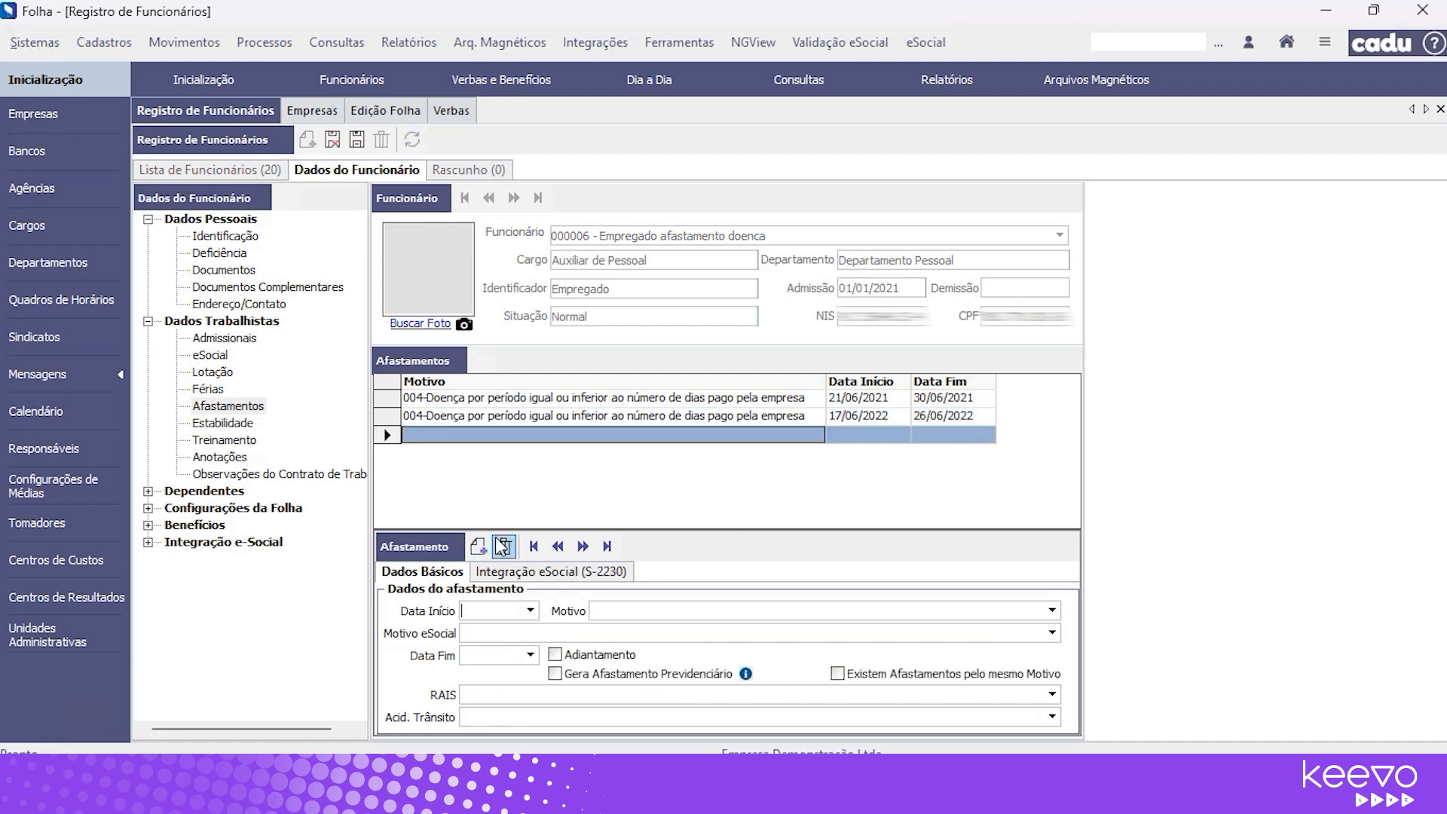
text(1)
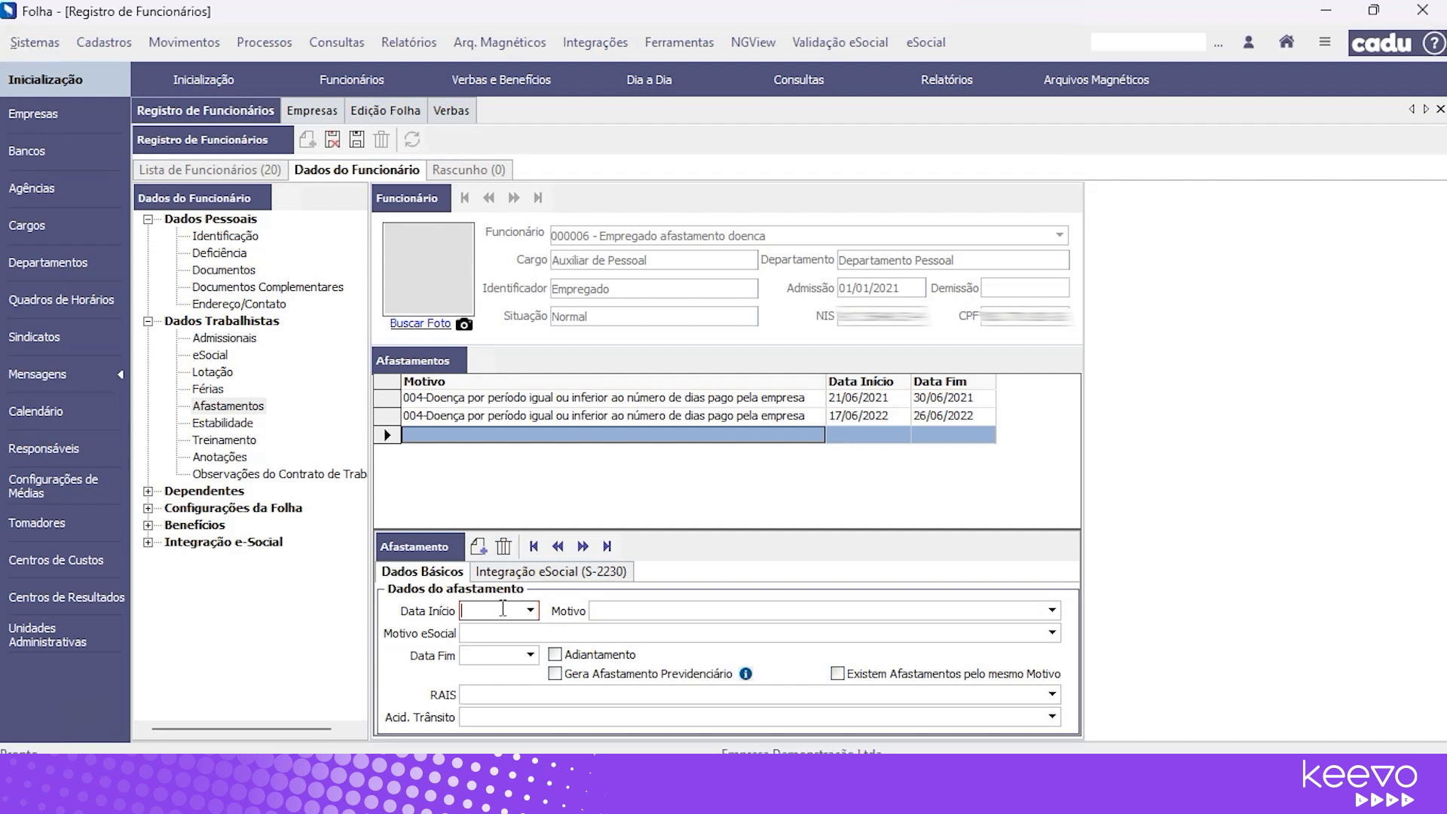
text(17/04/2023)
key(Tab)
key(F4)
key(Down)
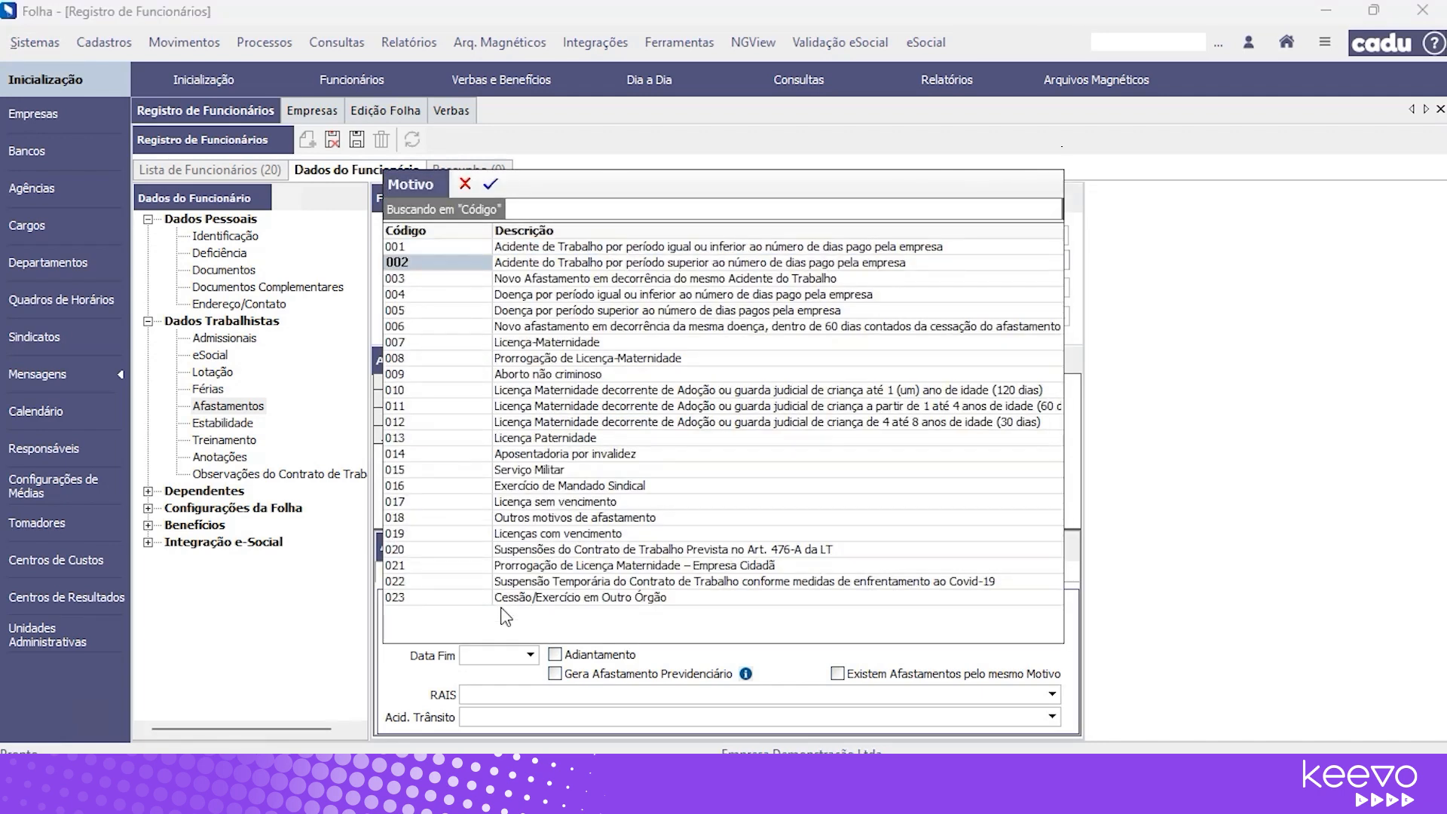
key(Down)
key(Down)
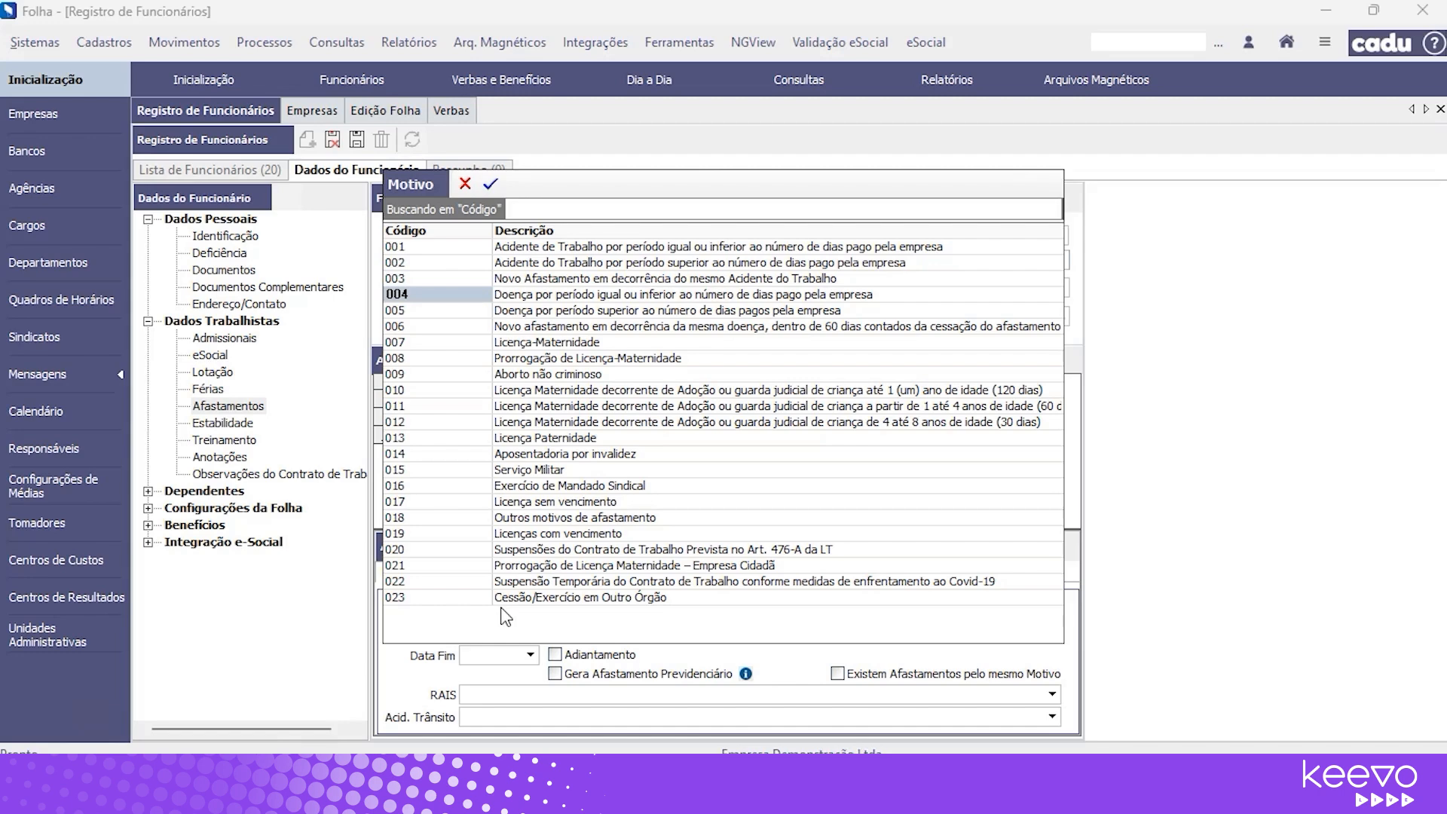
key(Return)
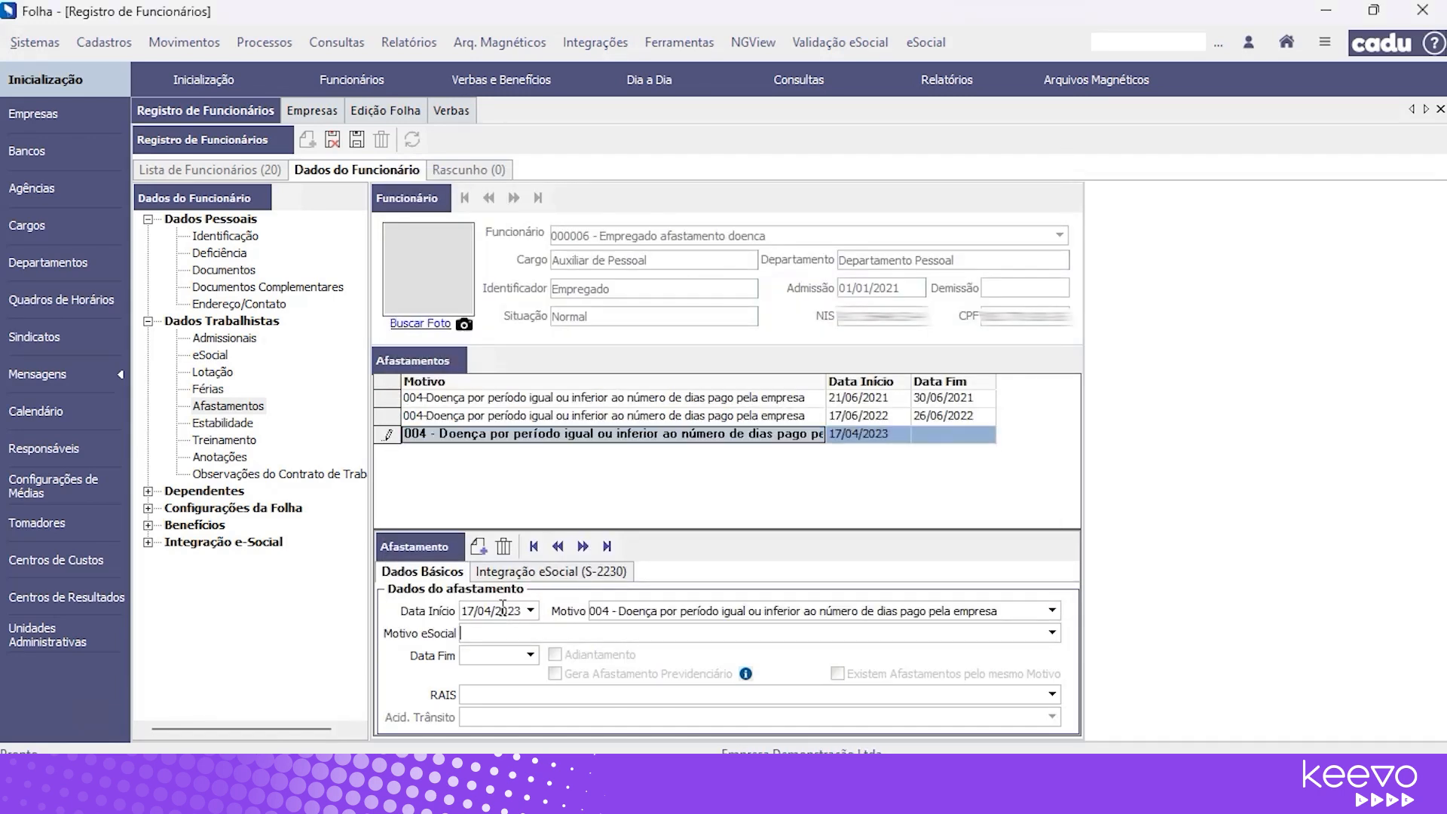
Complete the 17/04/2023 leave with Motivo eSocial 03, end date 21/04/2023, RAIS 40 and Acid. Trânsito 1 - Atropelamento.
key(F4)
key(Return)
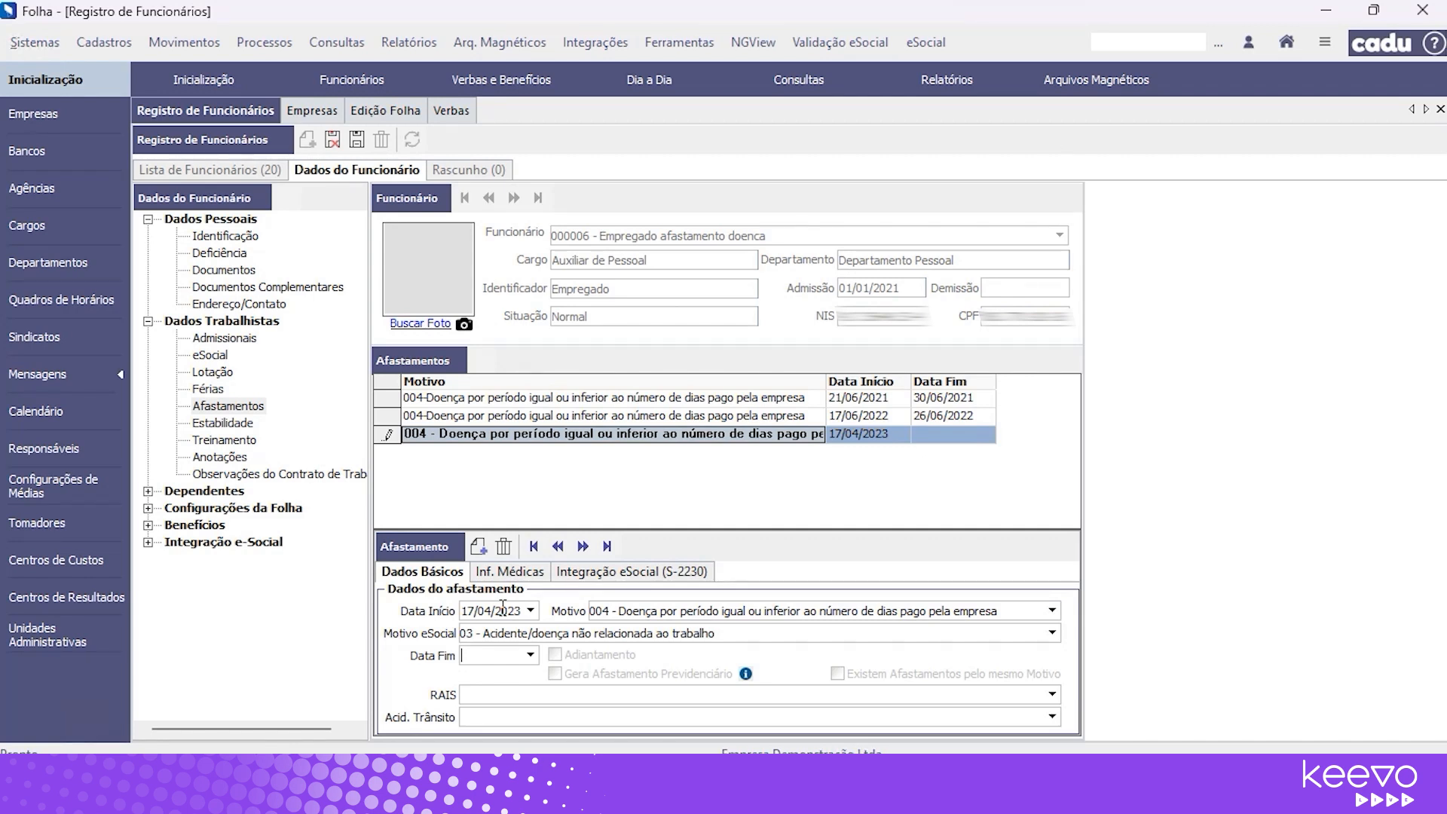
text(21/04/2023)
key(Return)
text(40)
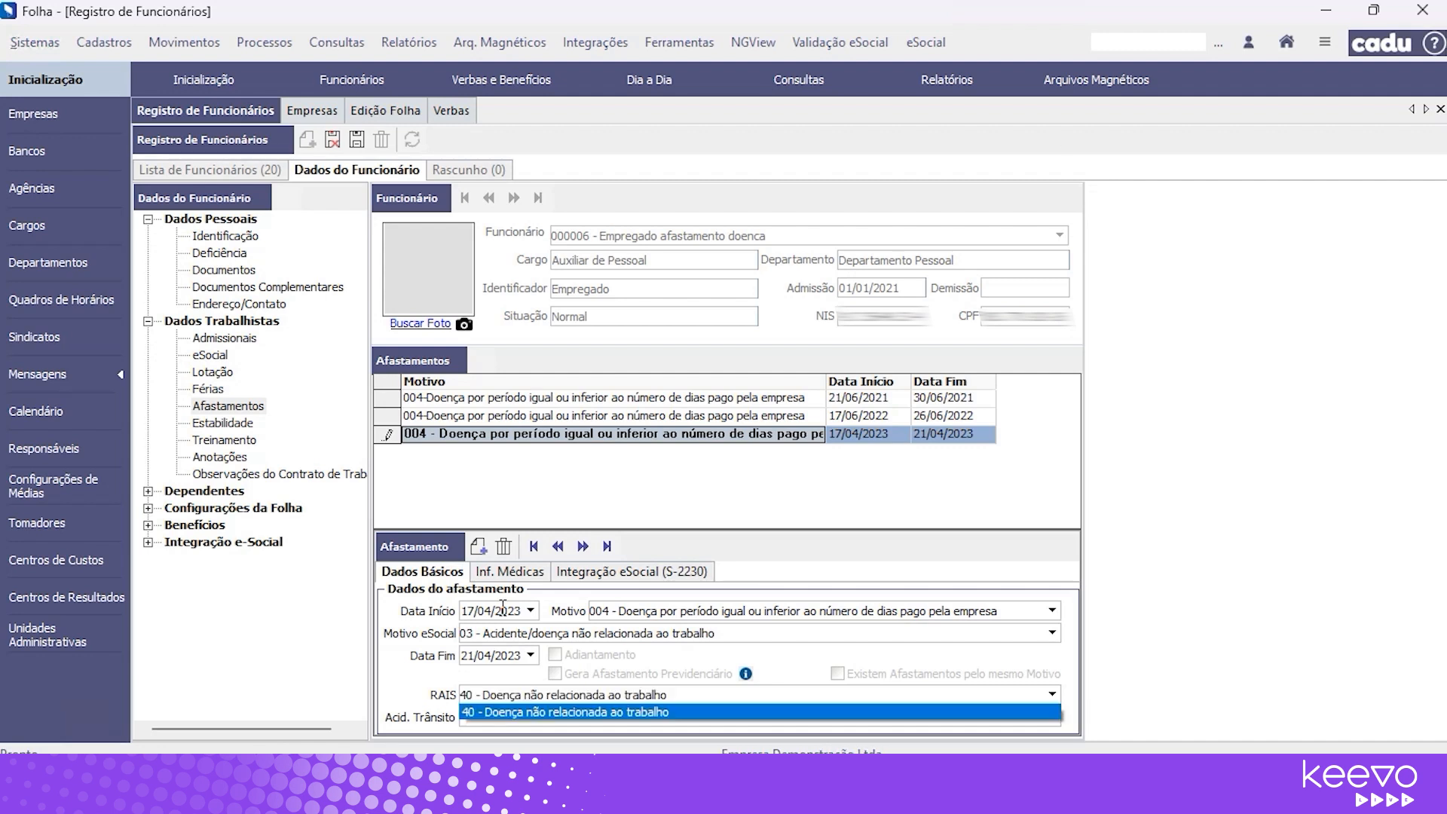
key(Return)
text(1 - Atropelamento)
key(Return)
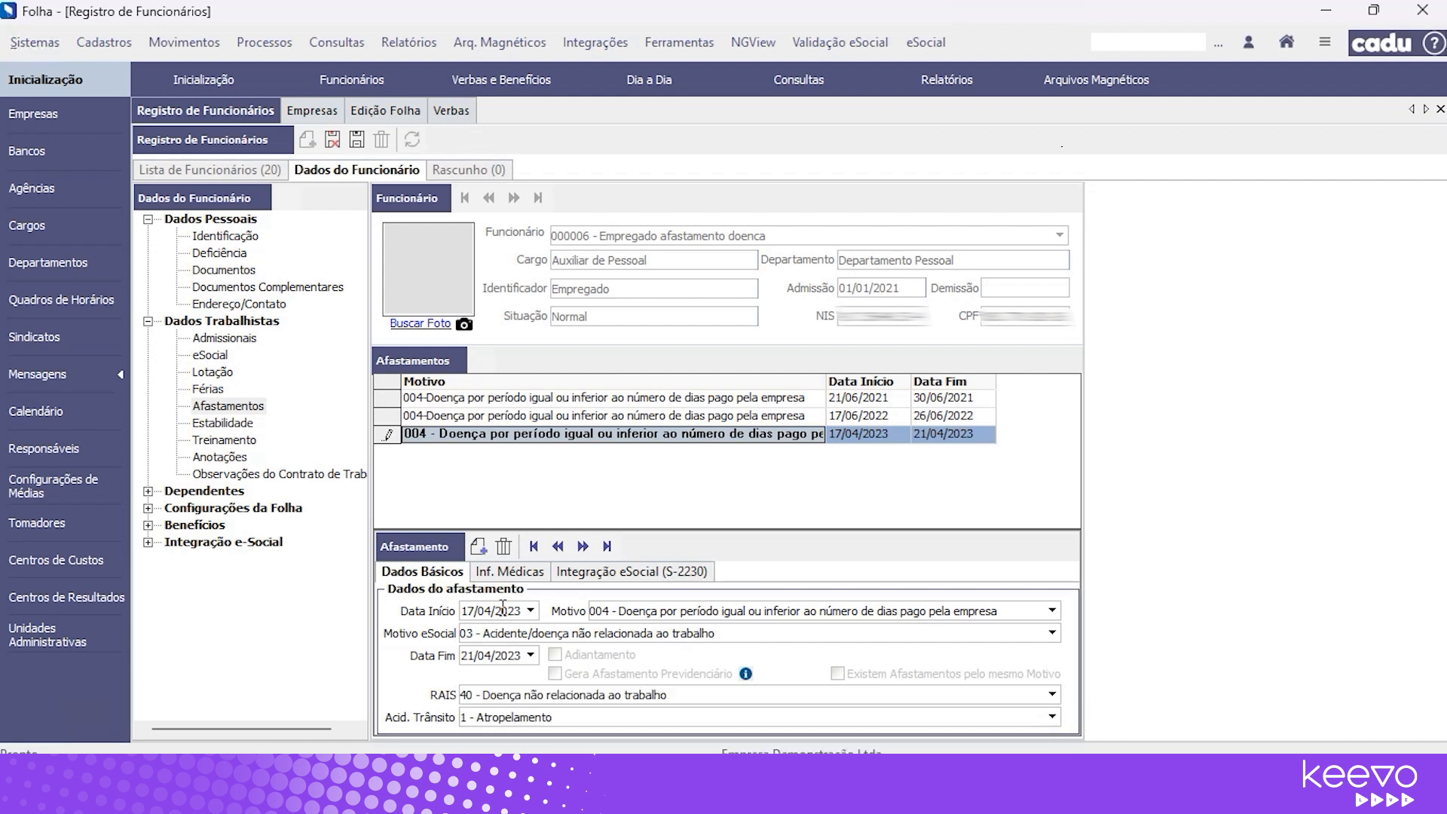
Add another leave starting 24/04/2023 with reason 006 - Novo afastamento em decorrência da mesma doença.
click(480, 548)
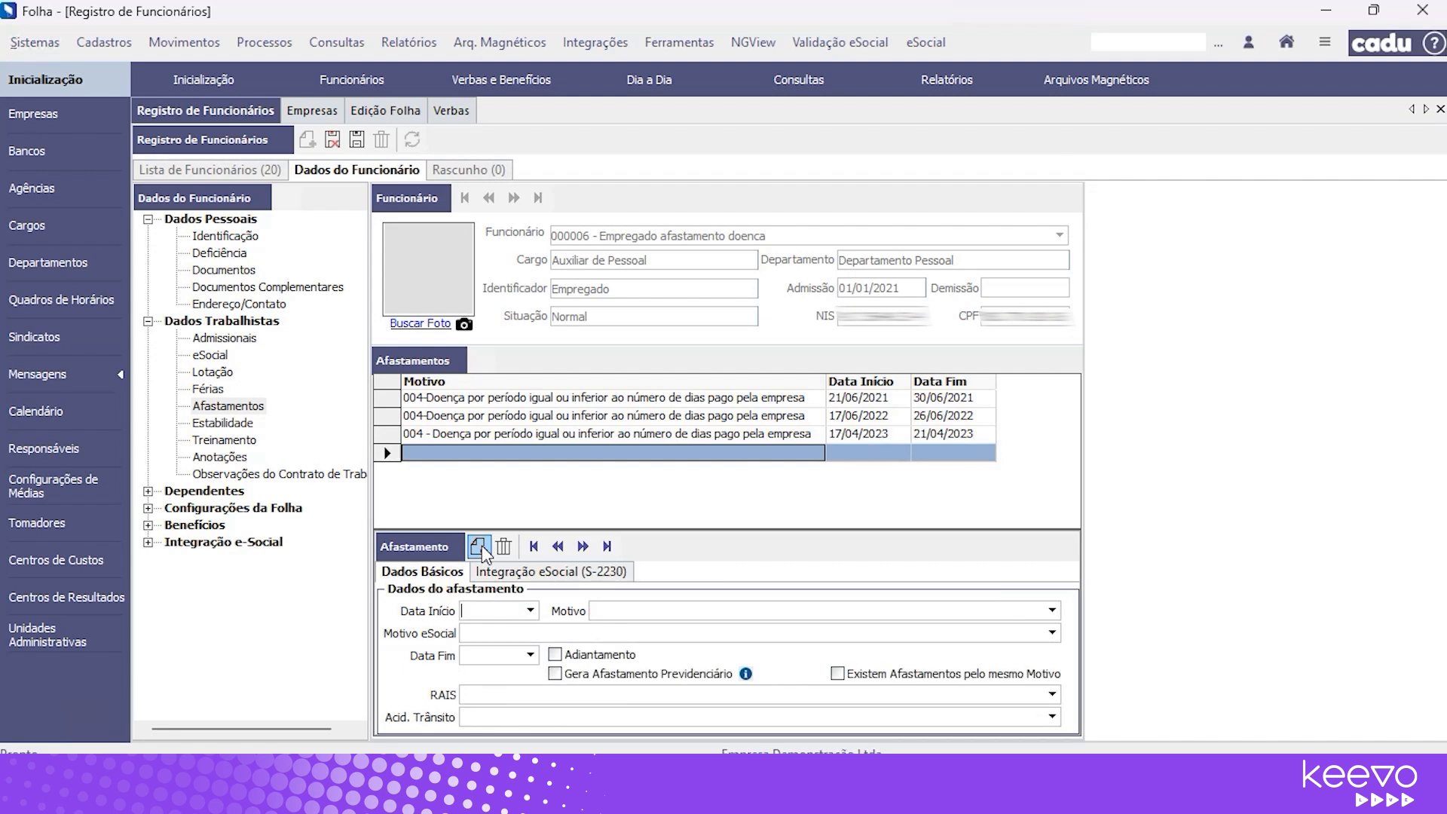
text(24/04/2023)
key(Tab)
key(F4)
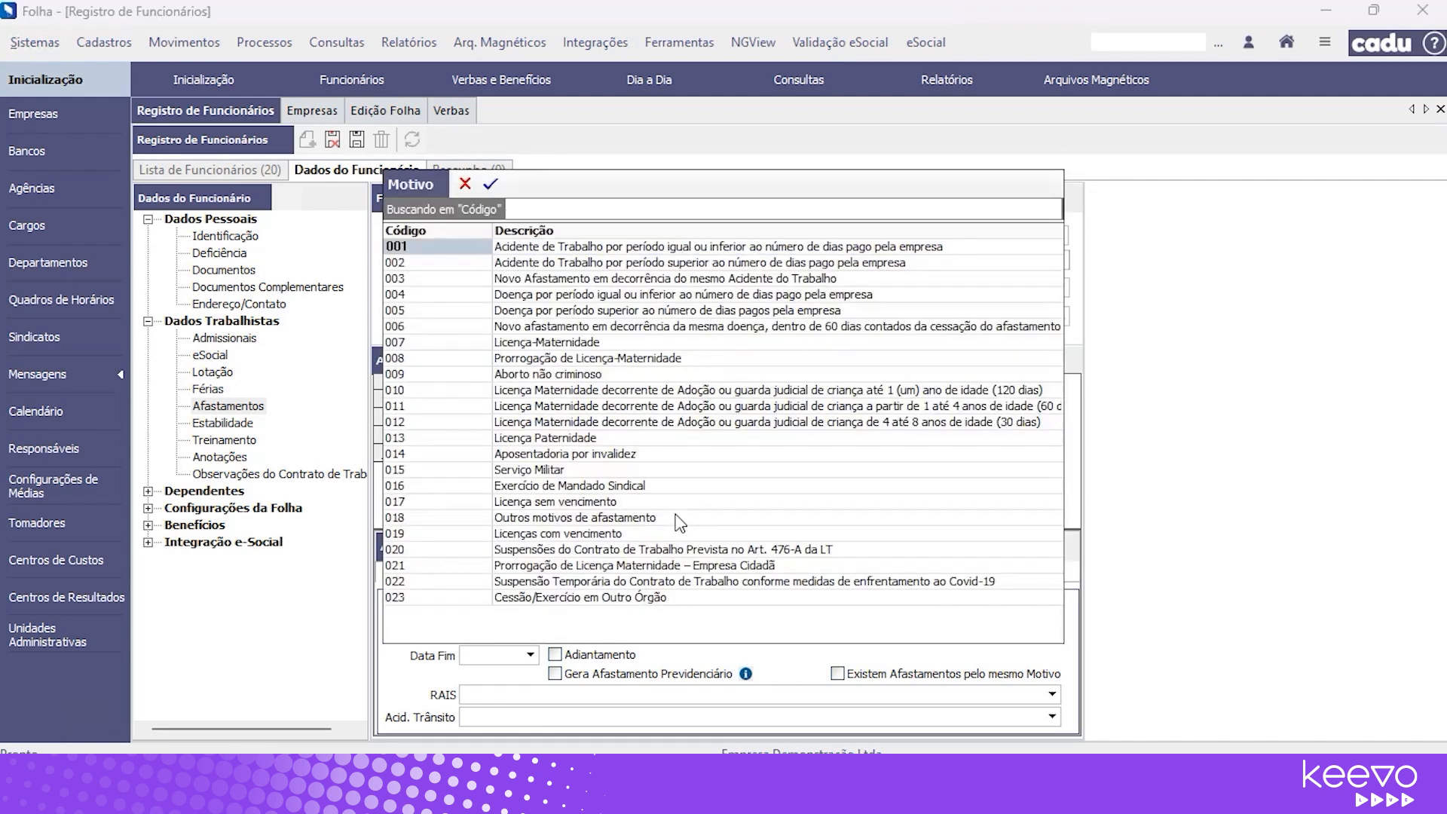
key(Down)
key(Down)
key(Down)
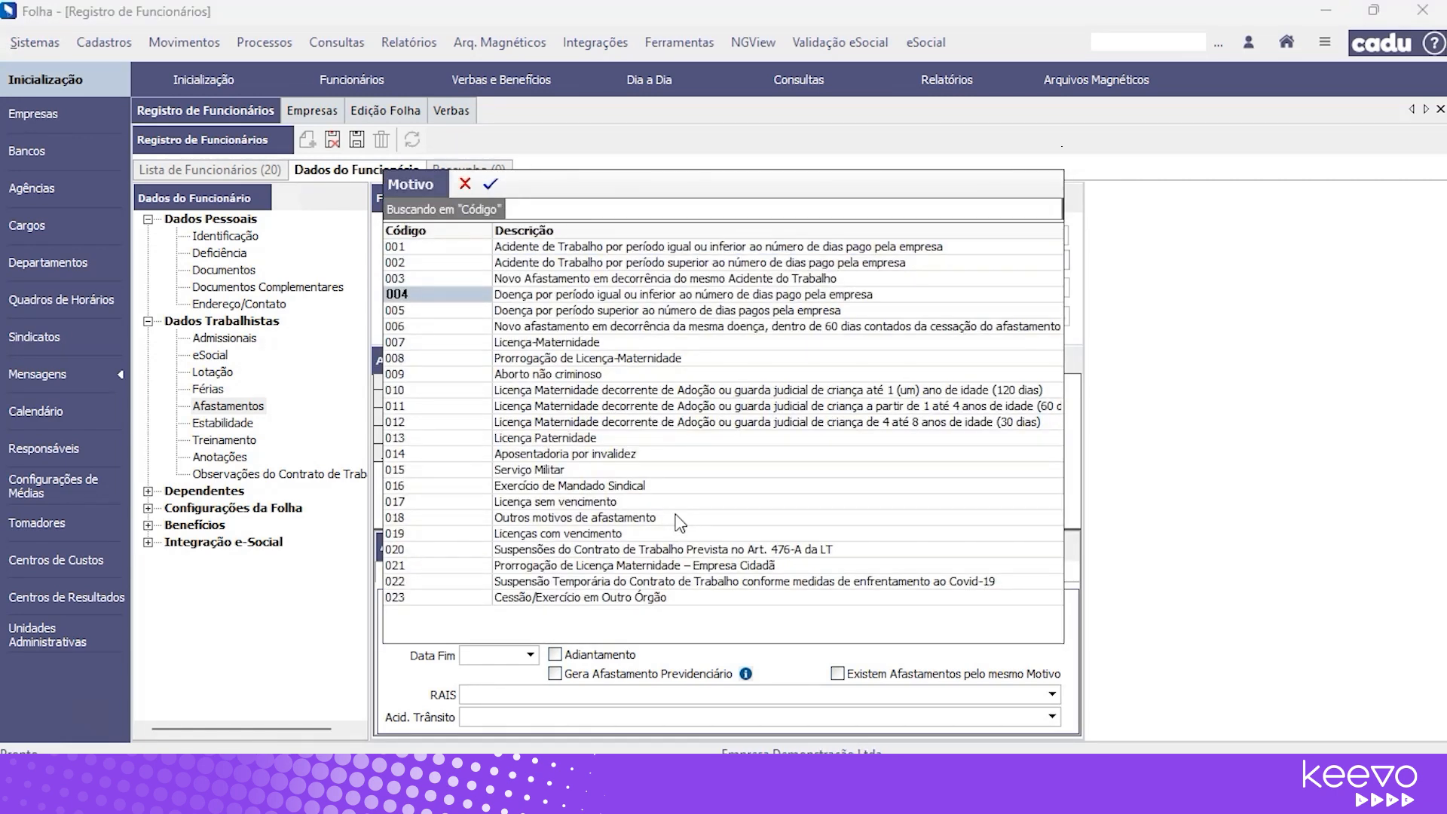
key(Down)
key(Down)
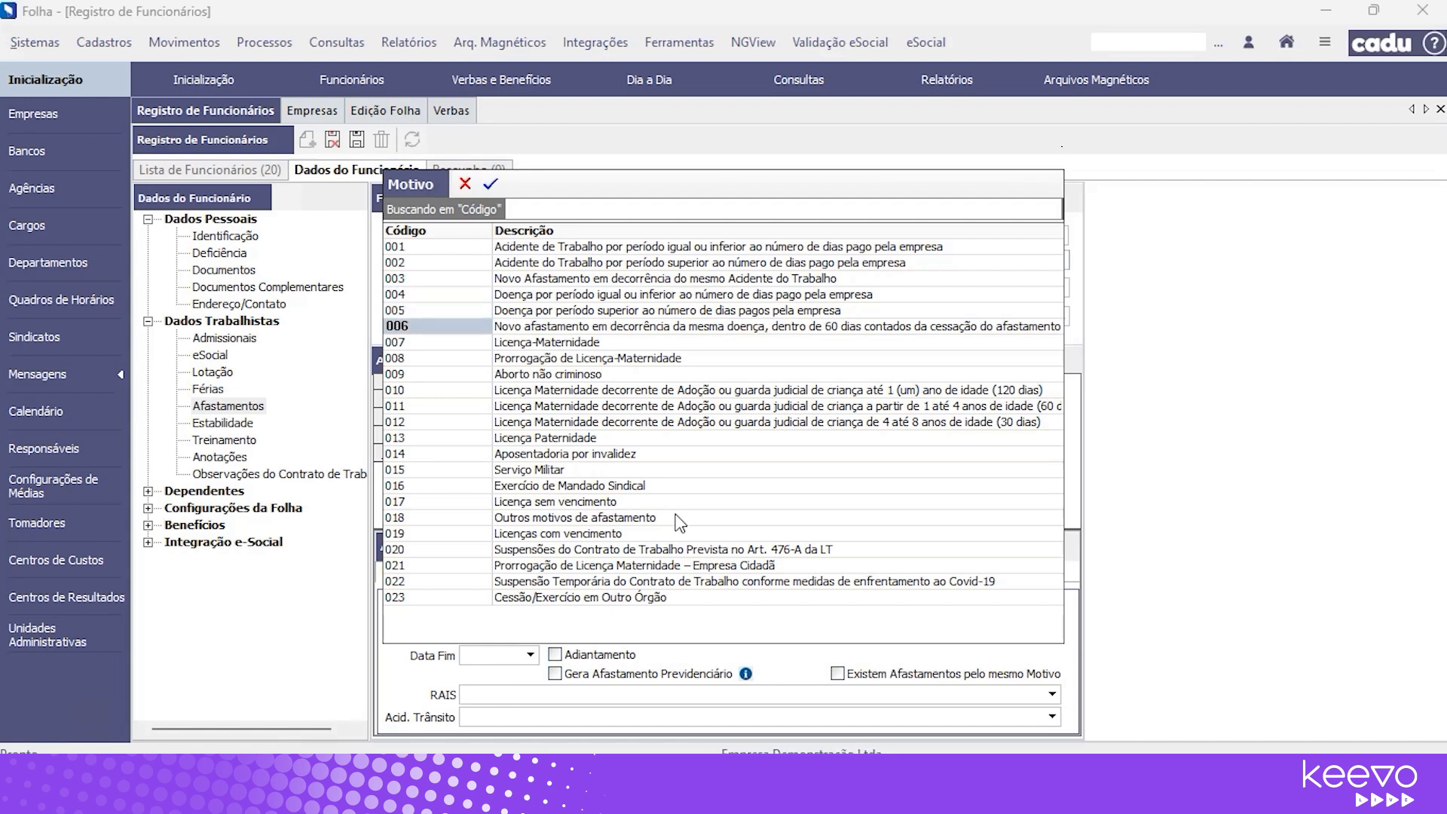
key(Return)
Complete the 24/04/2023 leave with Motivo eSocial 03, end date 28/04/2023, RAIS 40 and Acid. Trânsito 1 - Atropelamento.
key(F4)
key(Return)
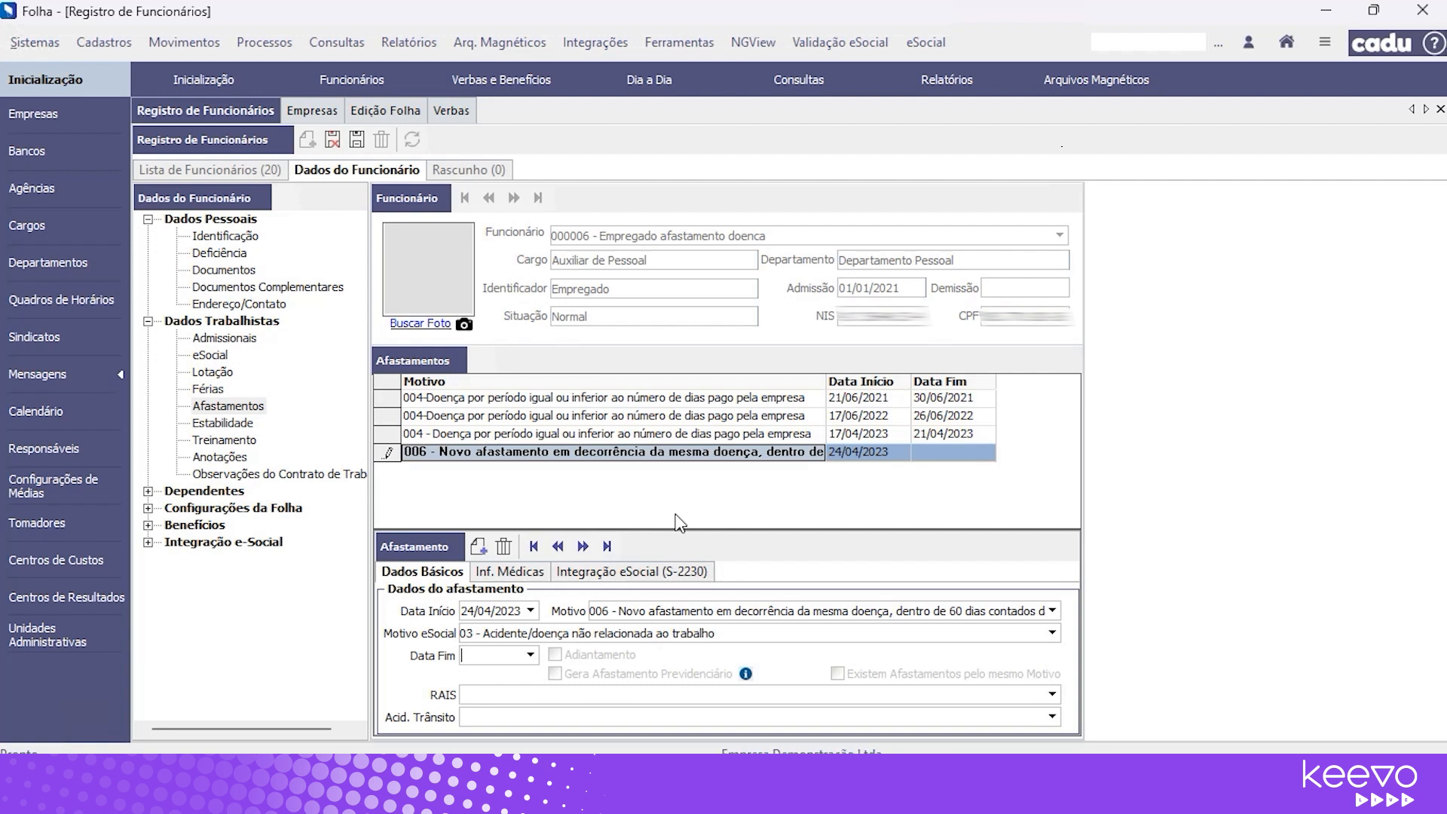
text(28042023)
key(Tab)
key(F4)
key(Return)
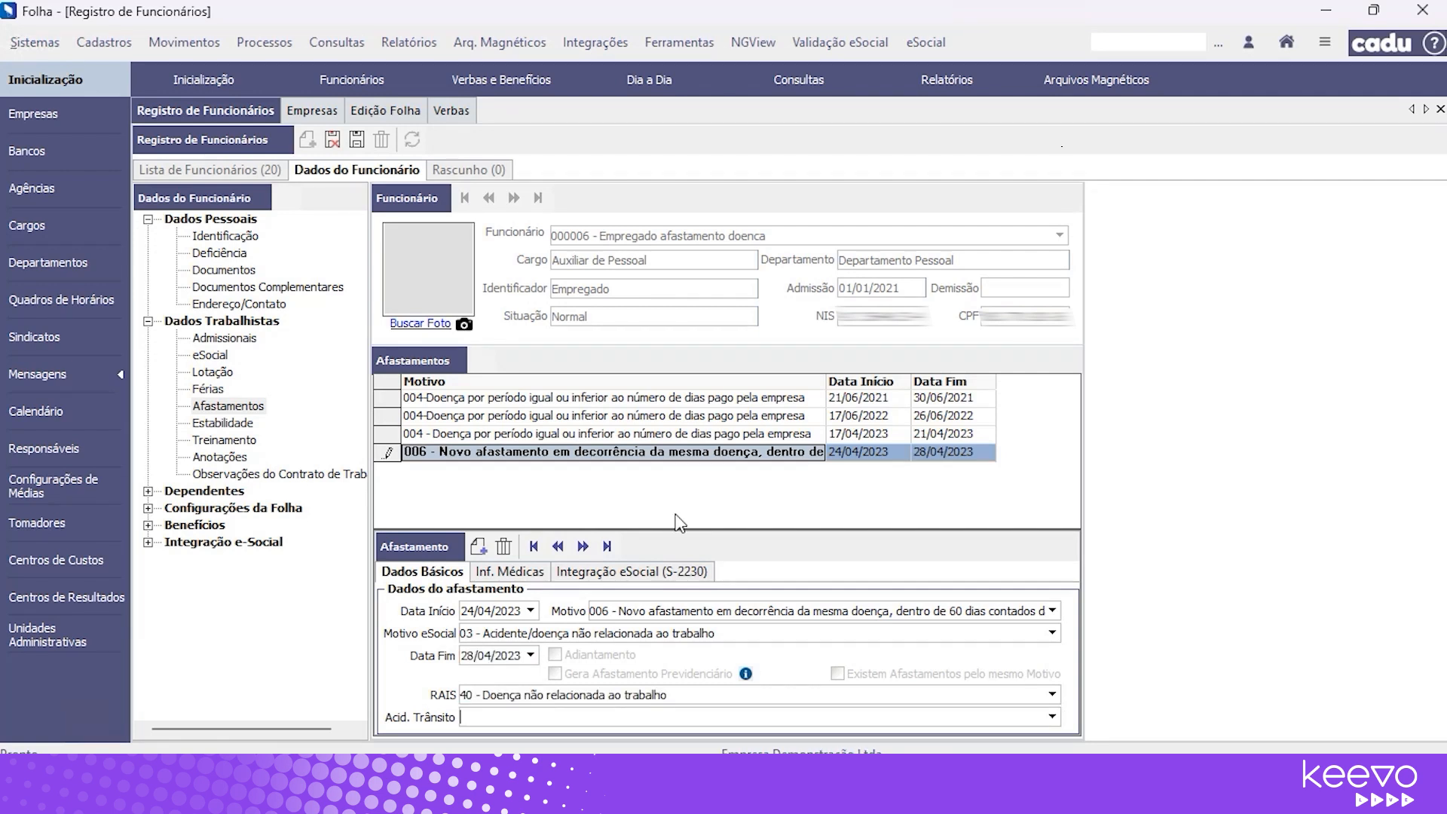
key(F4)
key(Return)
Add a third new leave starting 09/05/2023 with reason 005 - Doença por período superior ao número de dias pagos pela empresa.
click(481, 548)
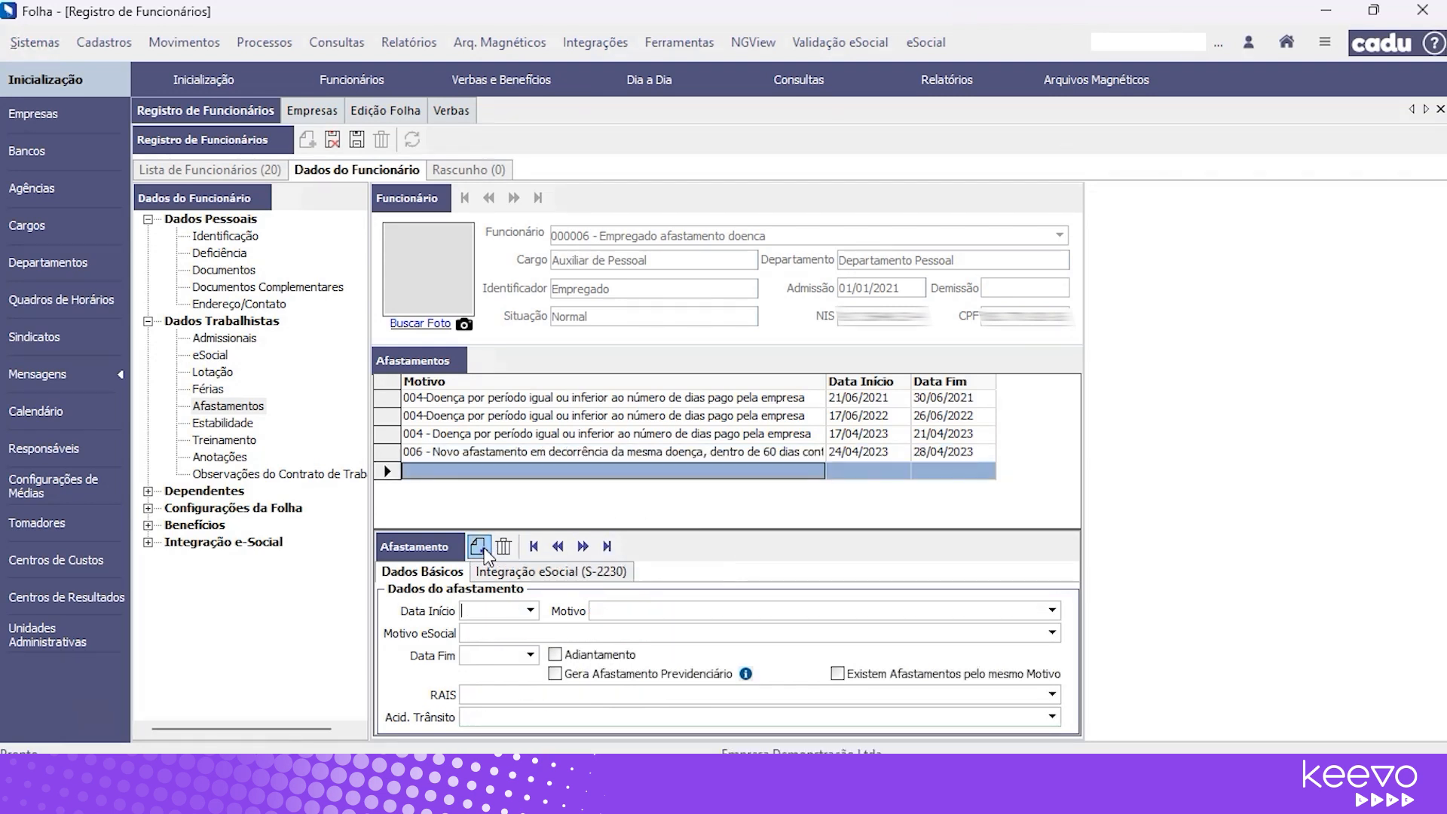
text(09/05/2023)
key(Tab)
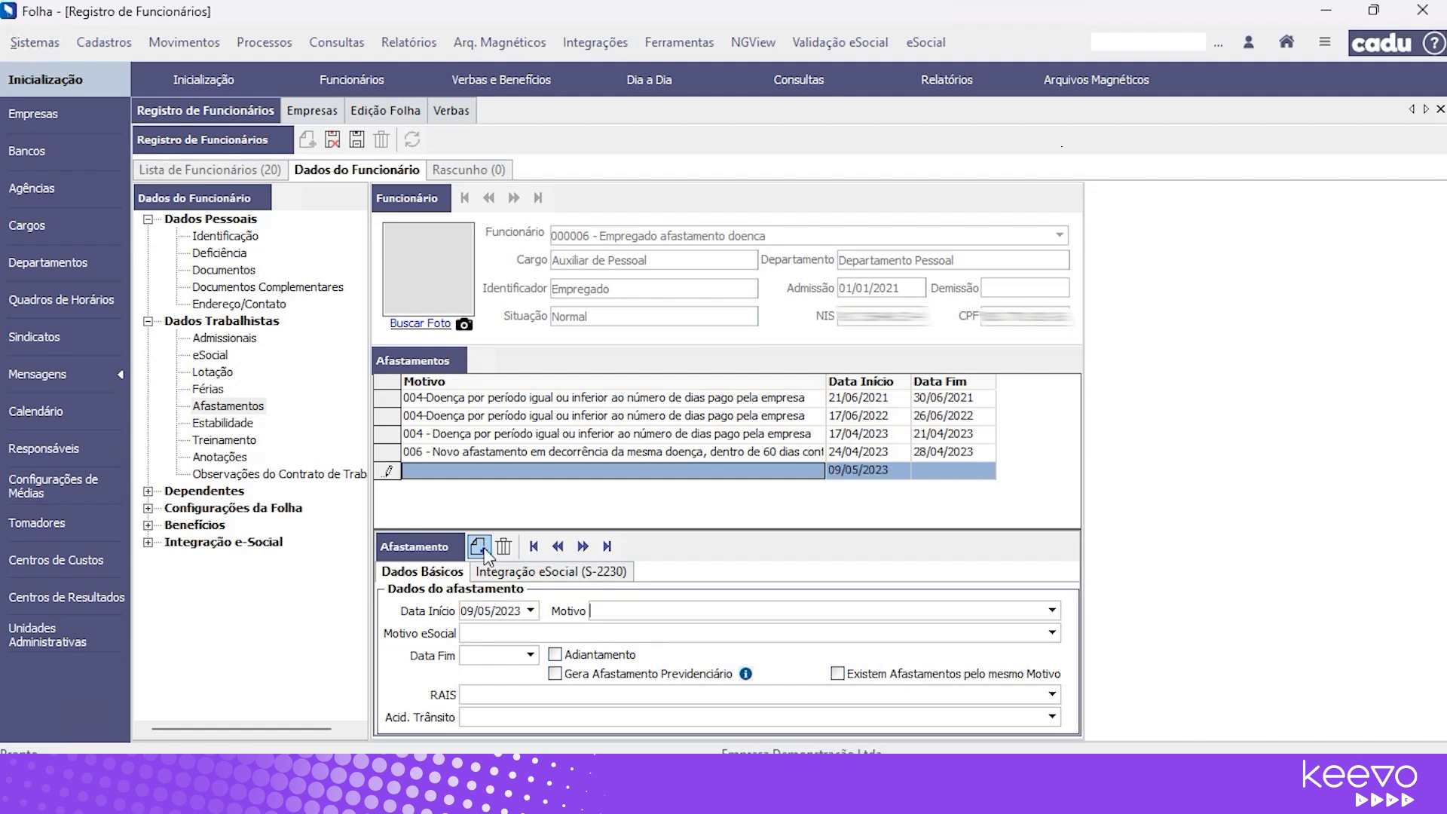
key(F4)
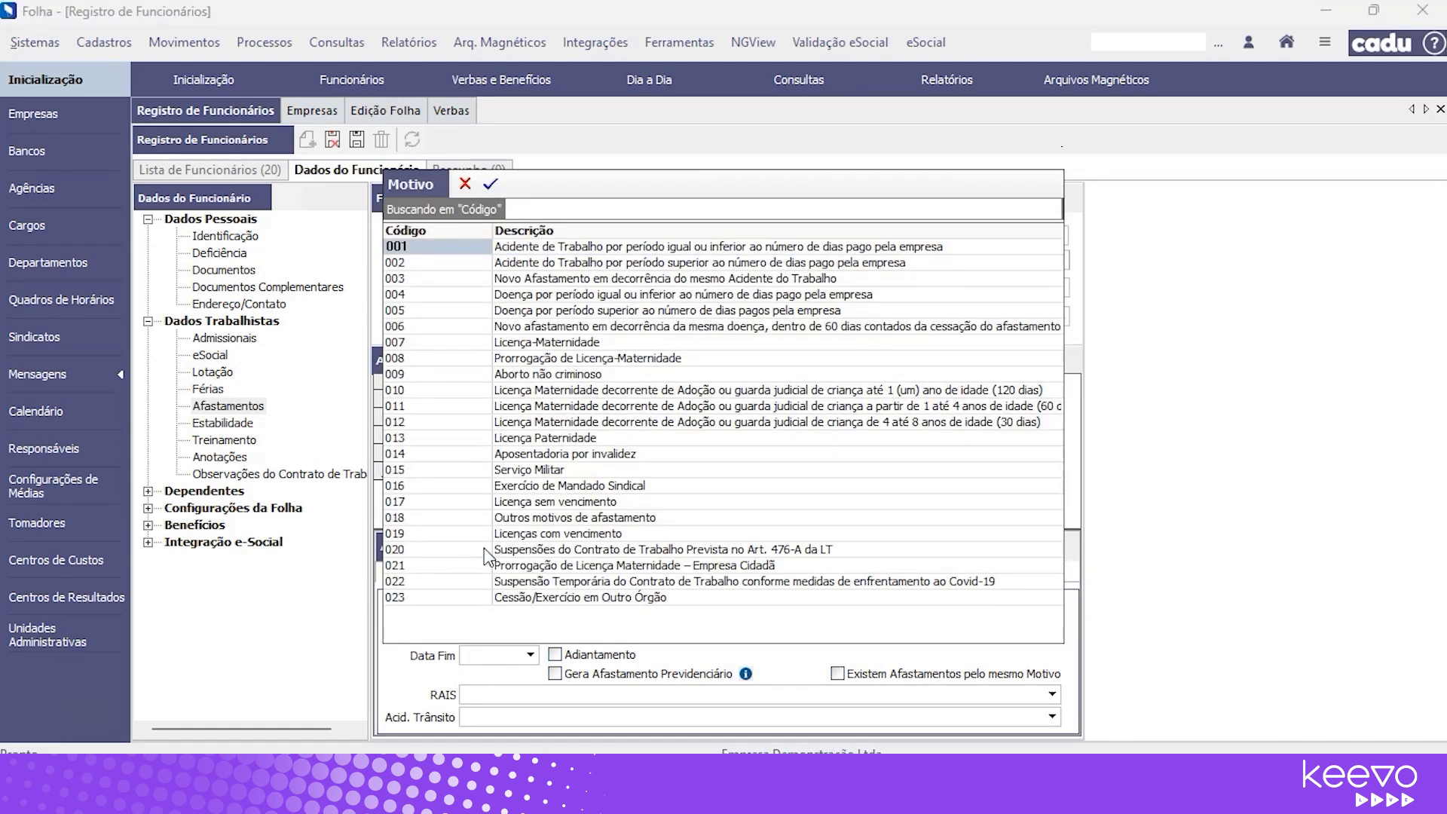
key(Down)
key(Down)
key(Down)
key(Down)
key(Return)
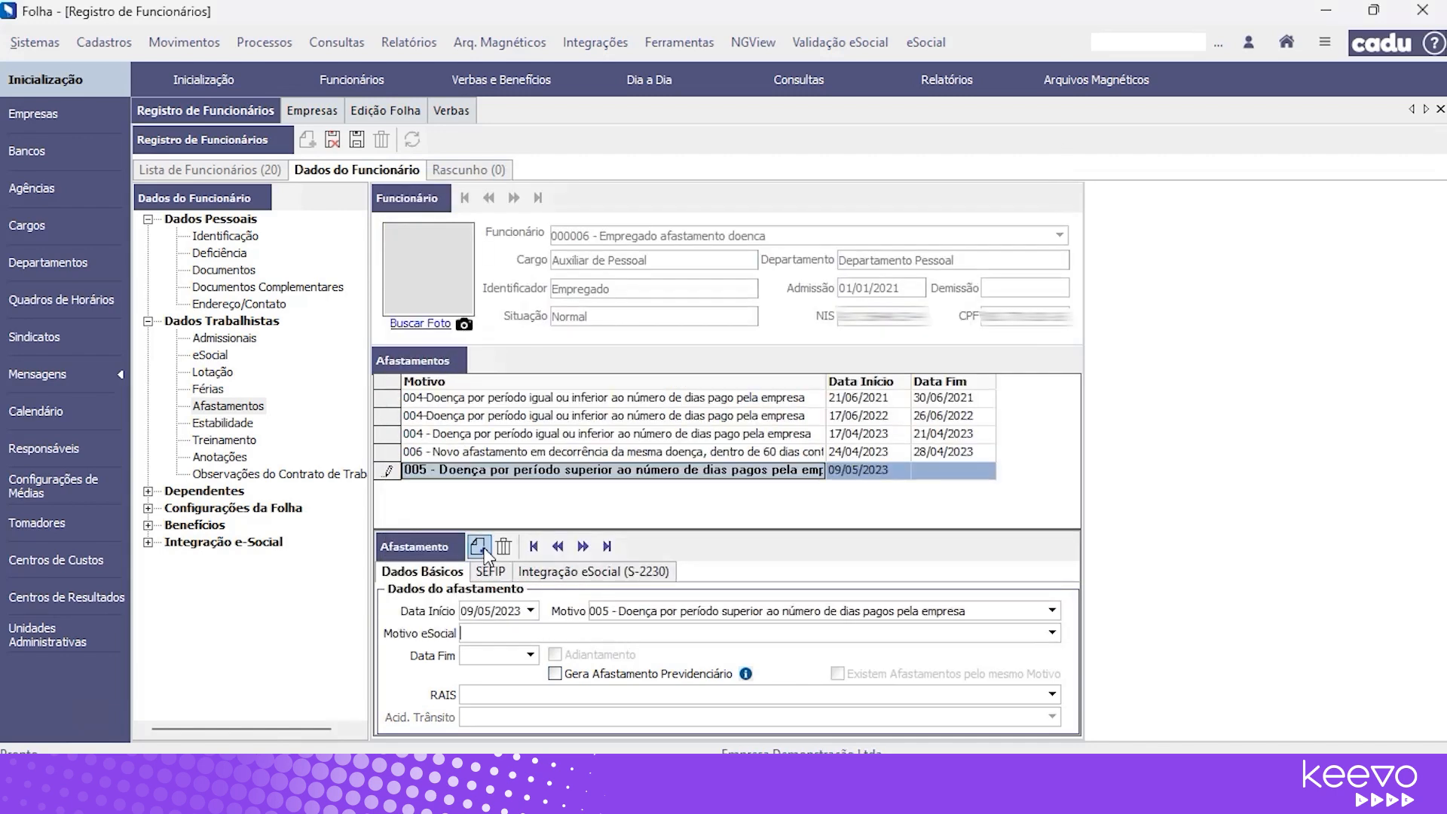
Give the 09/05/2023 leave Motivo eSocial 03, Gera Afastamento Previdenciário, RAIS 40 and Acid. Trânsito 1 - Atropelamento, leaving Data Fim empty.
key(F4)
key(Return)
key(Tab)
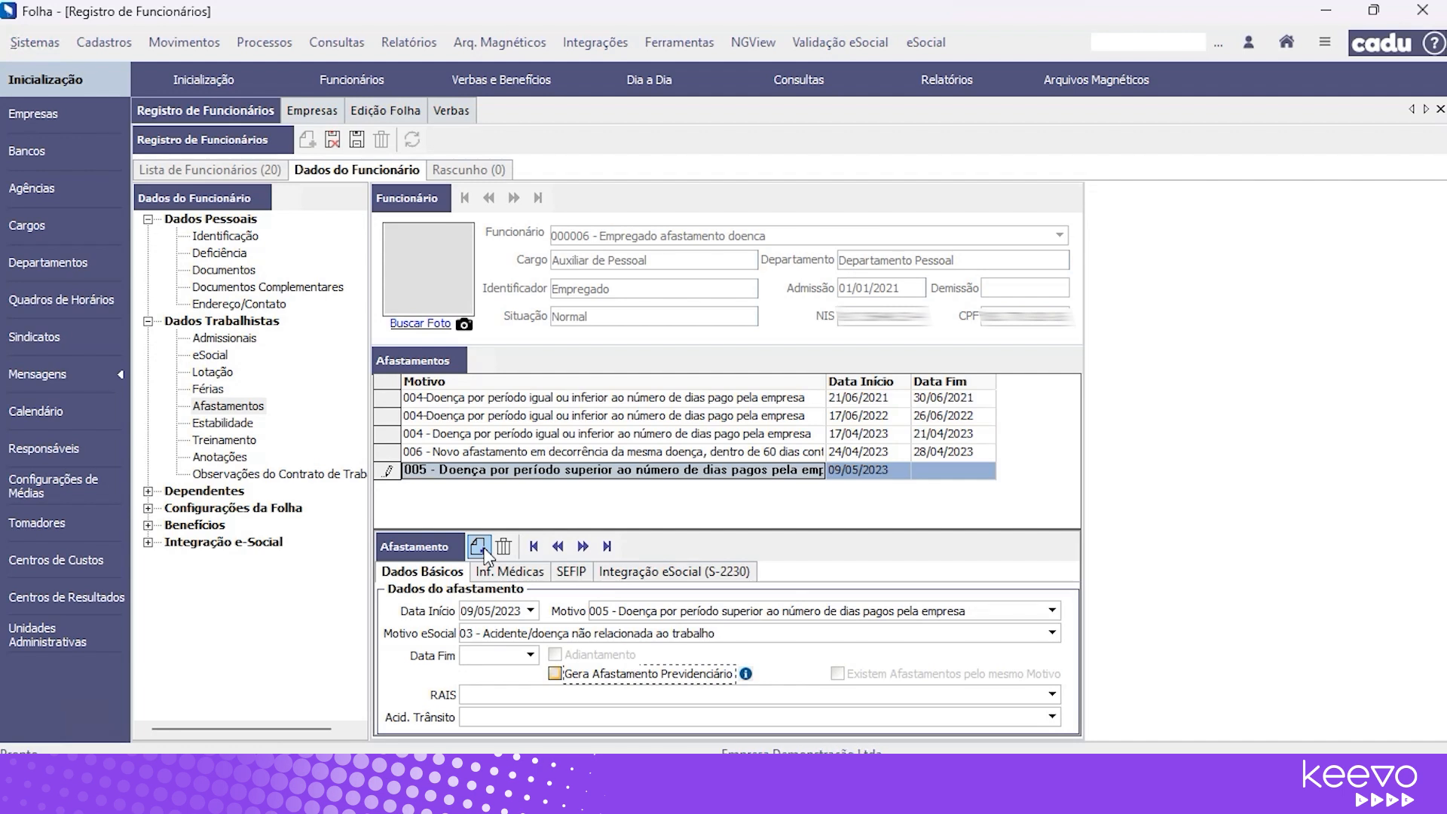
click(557, 676)
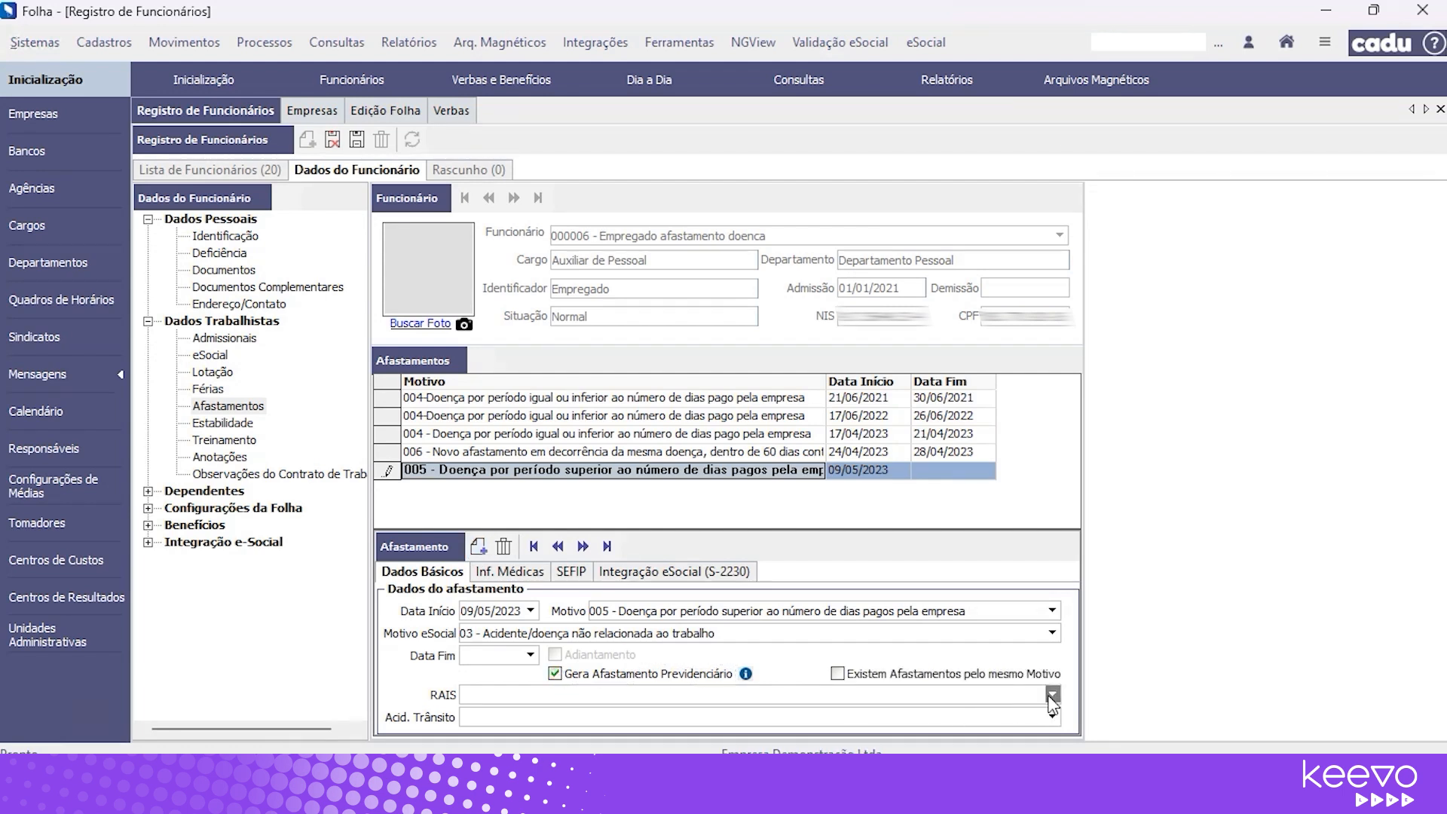
click(1051, 694)
click(1051, 712)
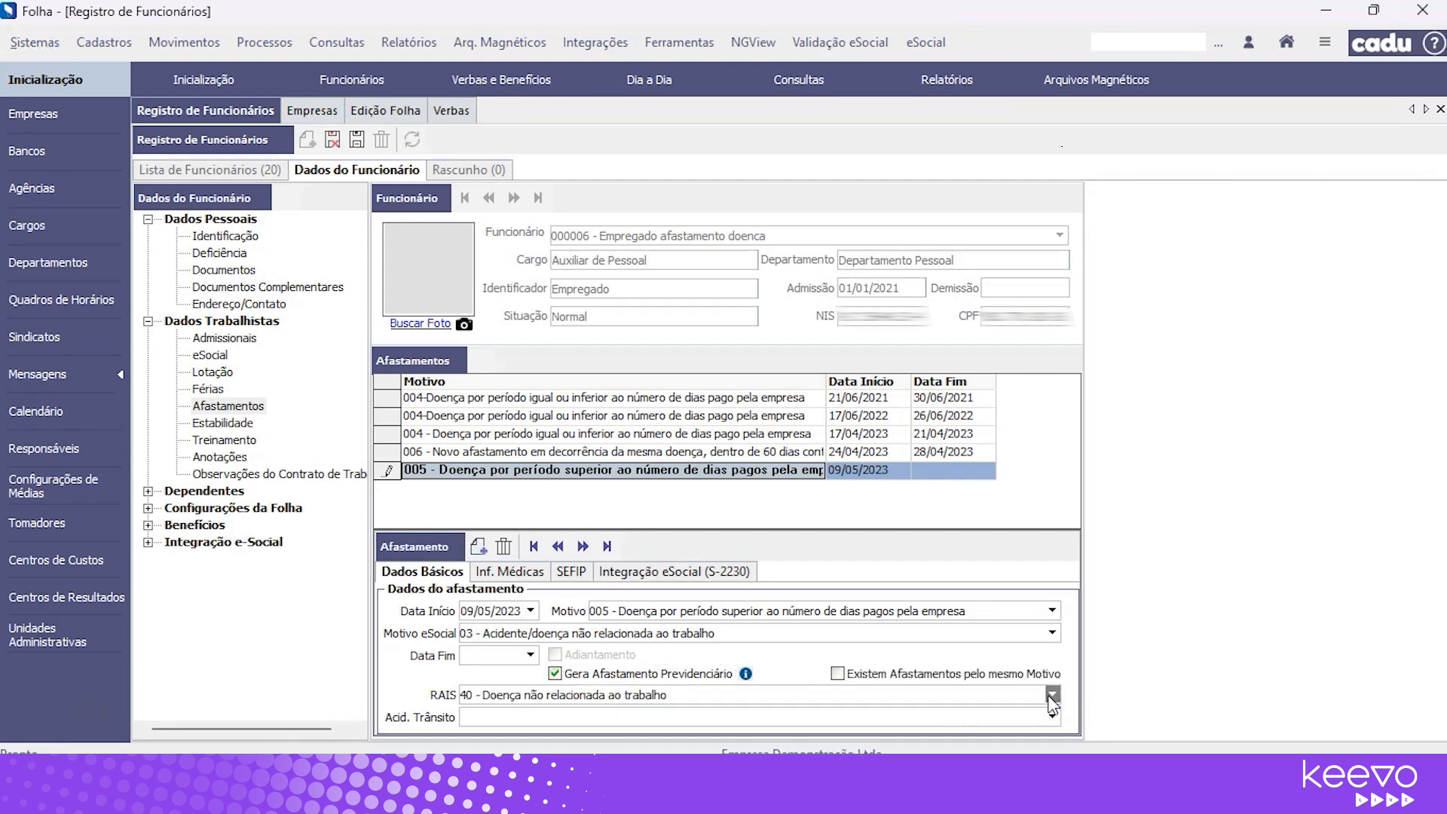
click(1053, 717)
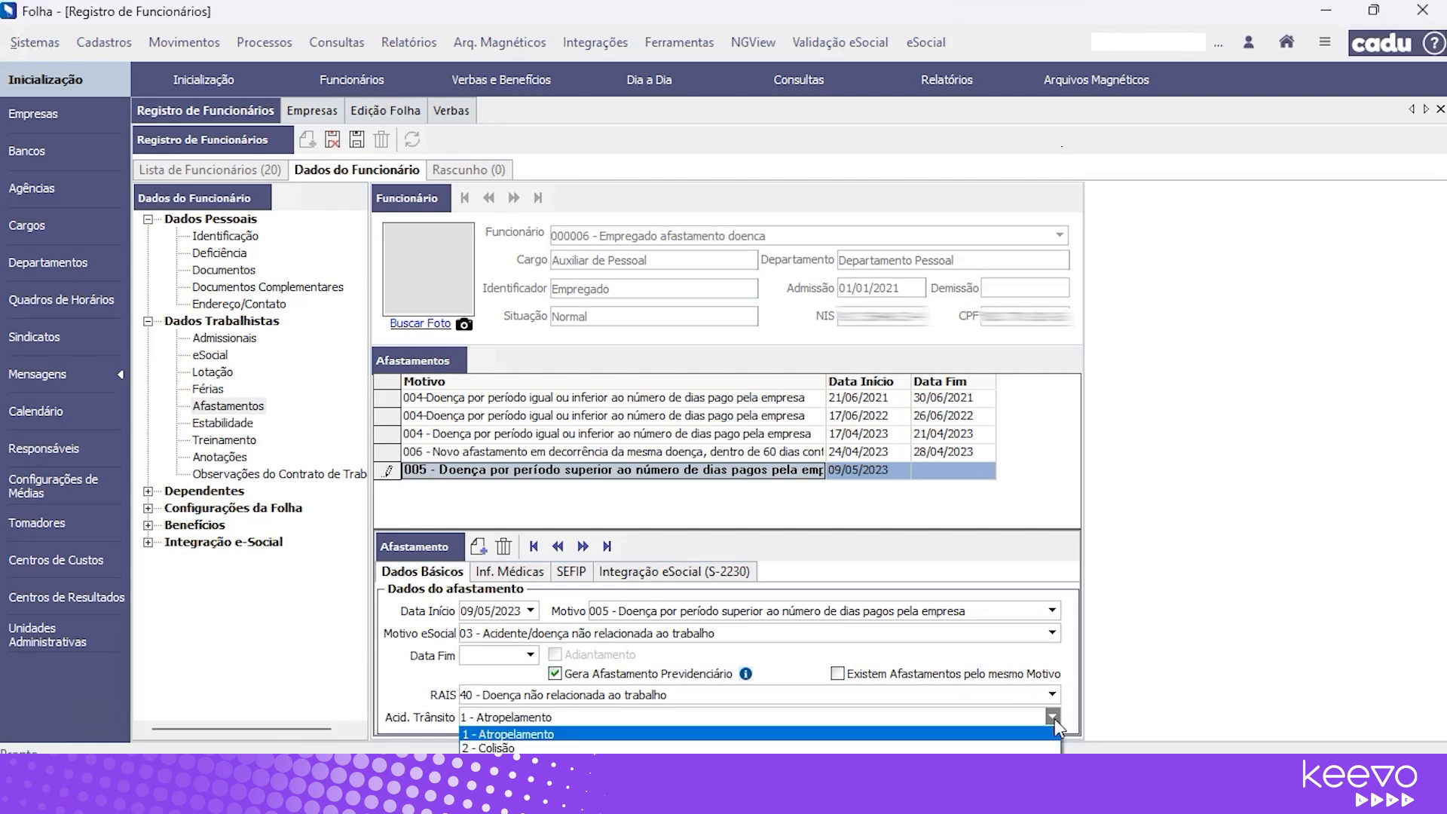
click(1054, 717)
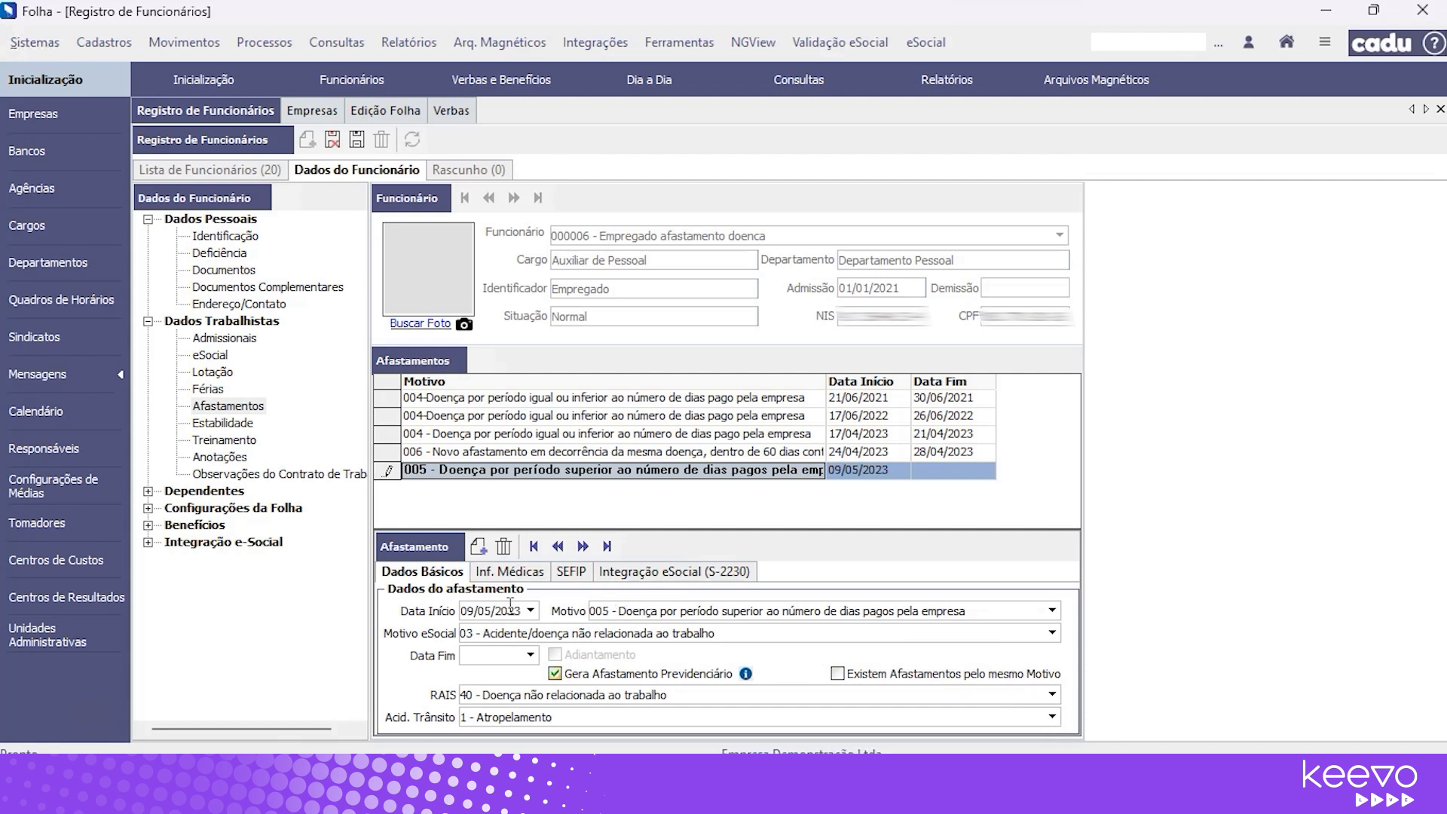
Review all of employee 000006's leaves, and enable Existem Afastamentos pelo mesmo Motivo for the 09/05/2023 leave.
click(435, 398)
click(450, 417)
click(460, 432)
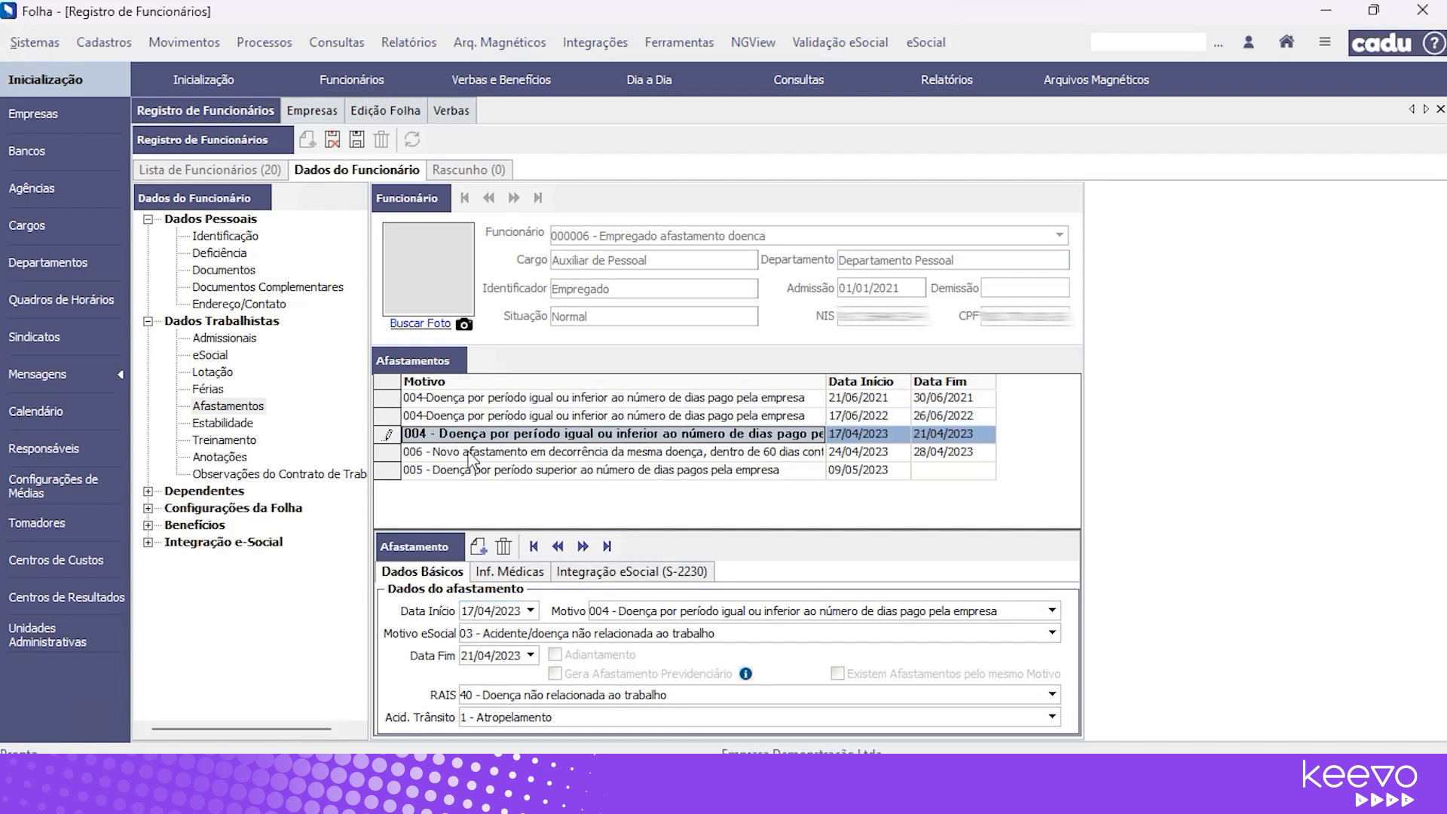
click(467, 451)
click(474, 469)
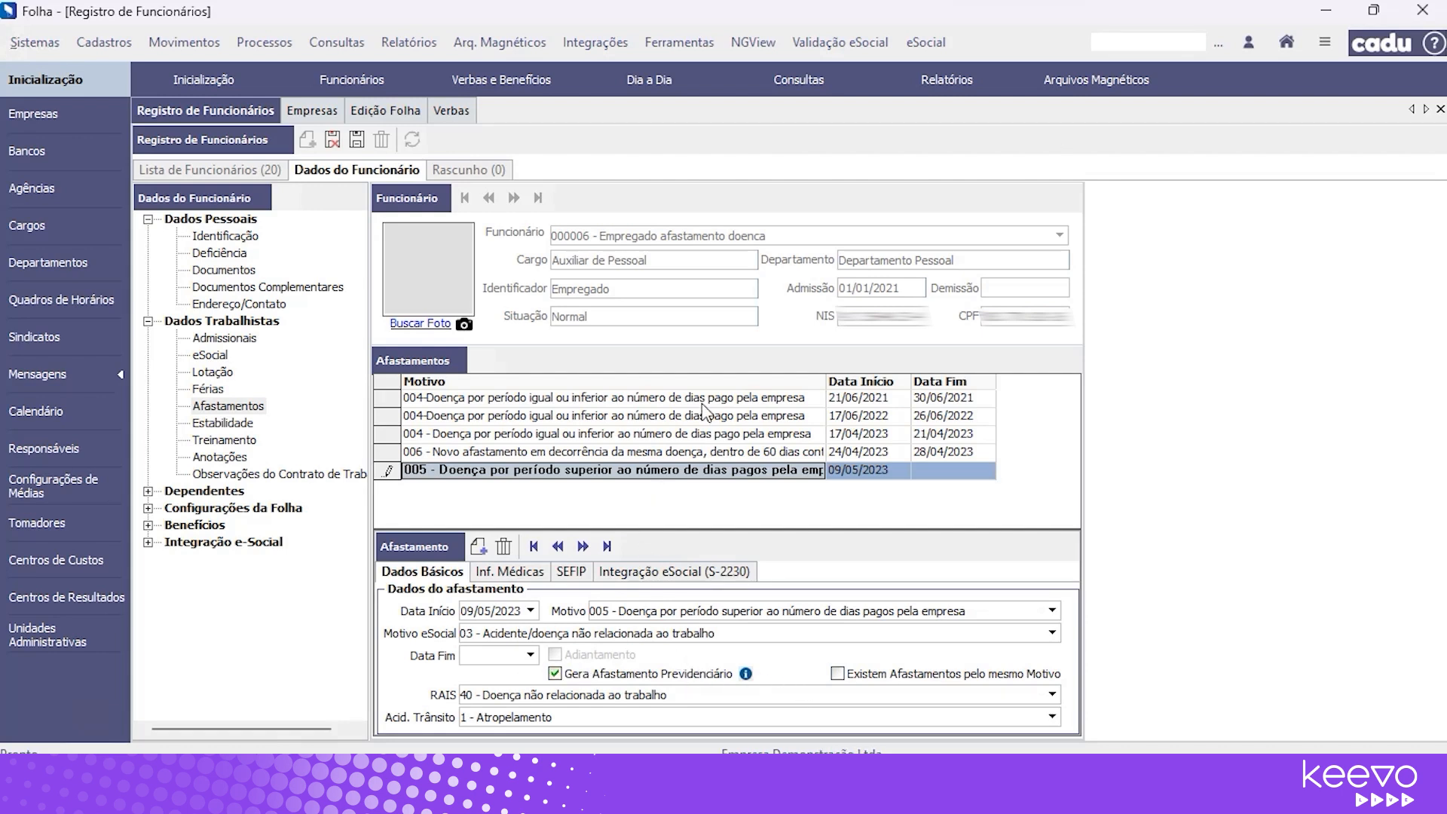
click(838, 674)
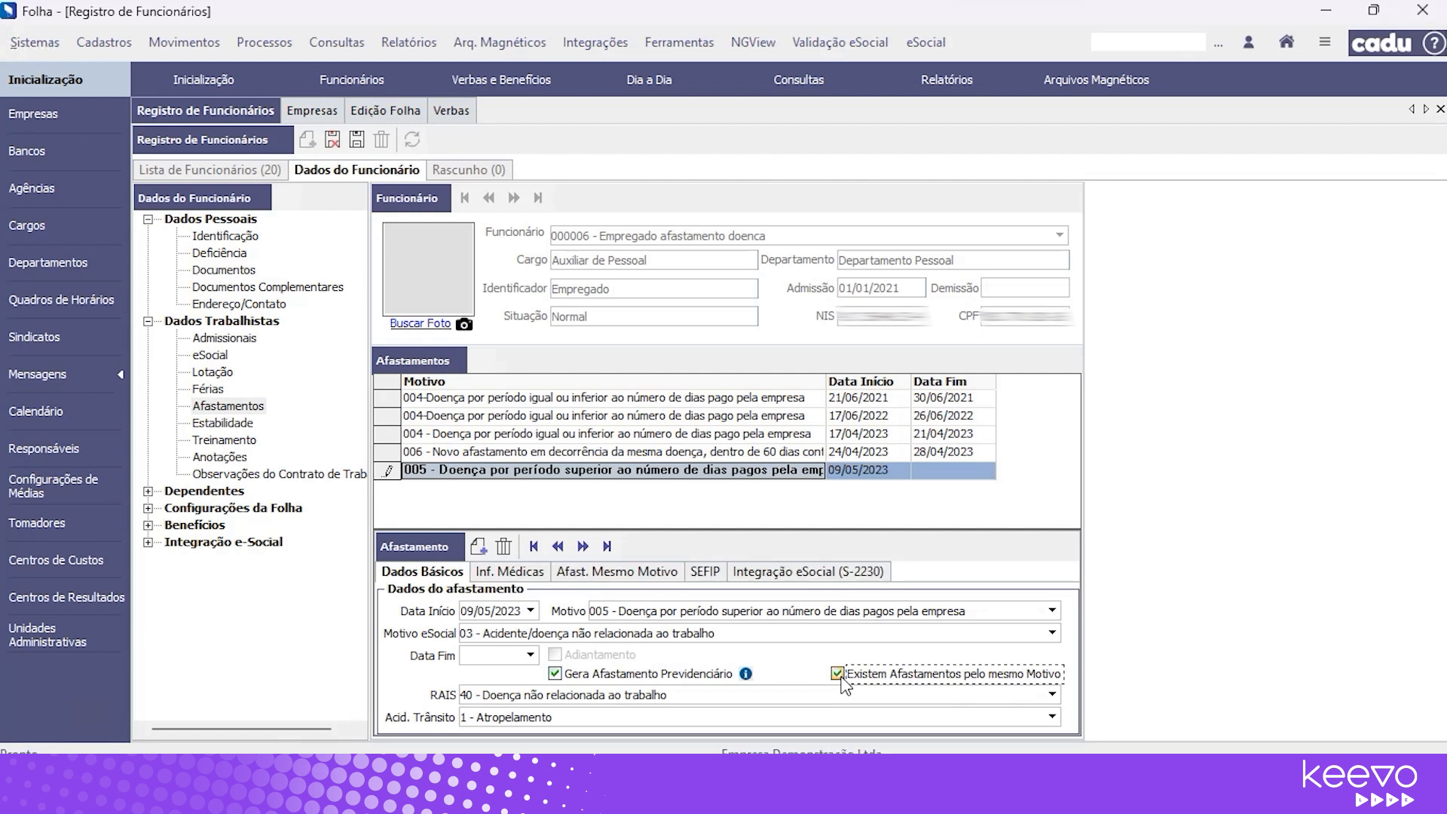
Link the 17/04/2023 to 21/04/2023 leave as a related same-reason leave of the leave starting 09/05/2023.
click(534, 576)
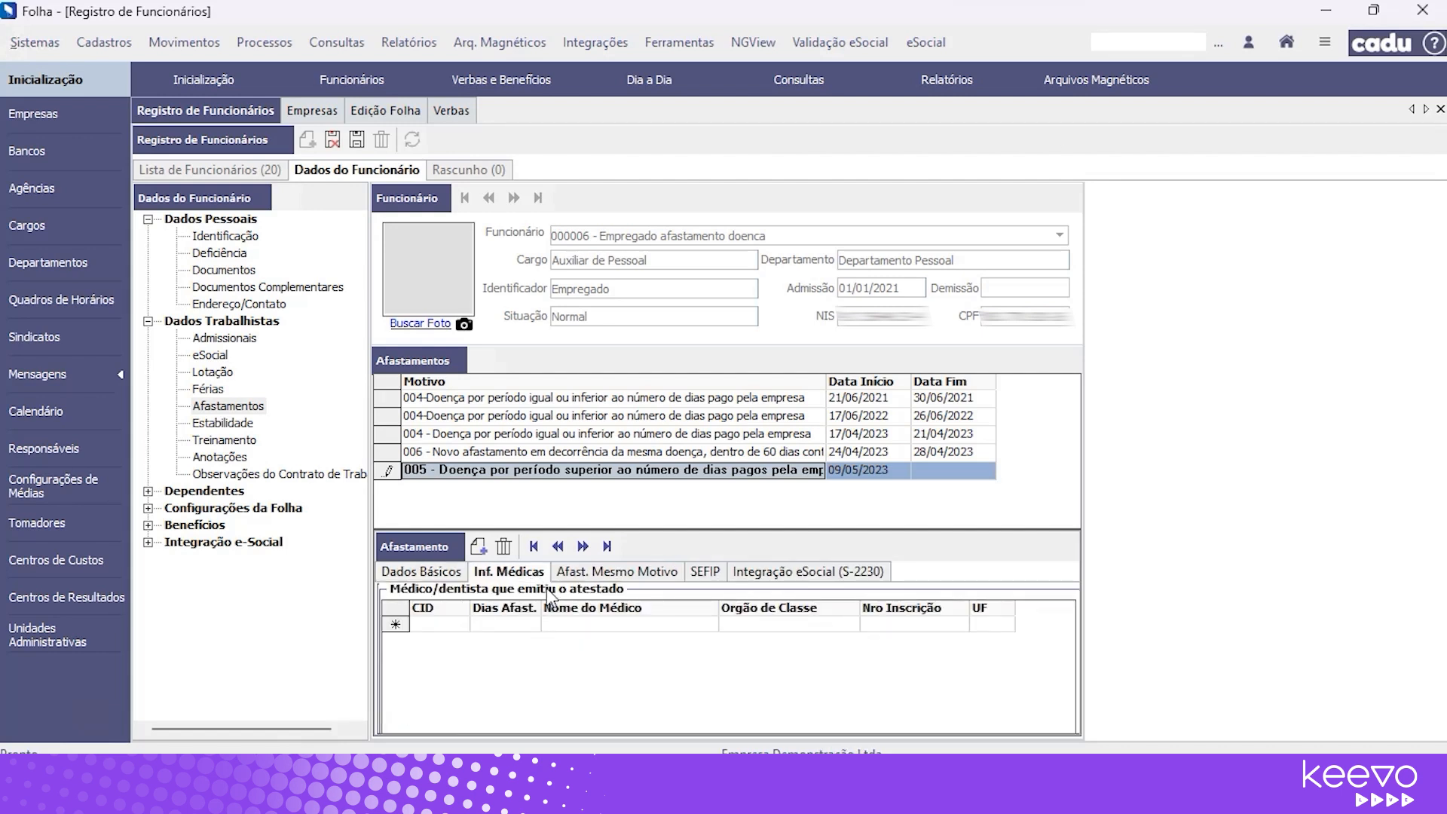
click(643, 574)
click(637, 607)
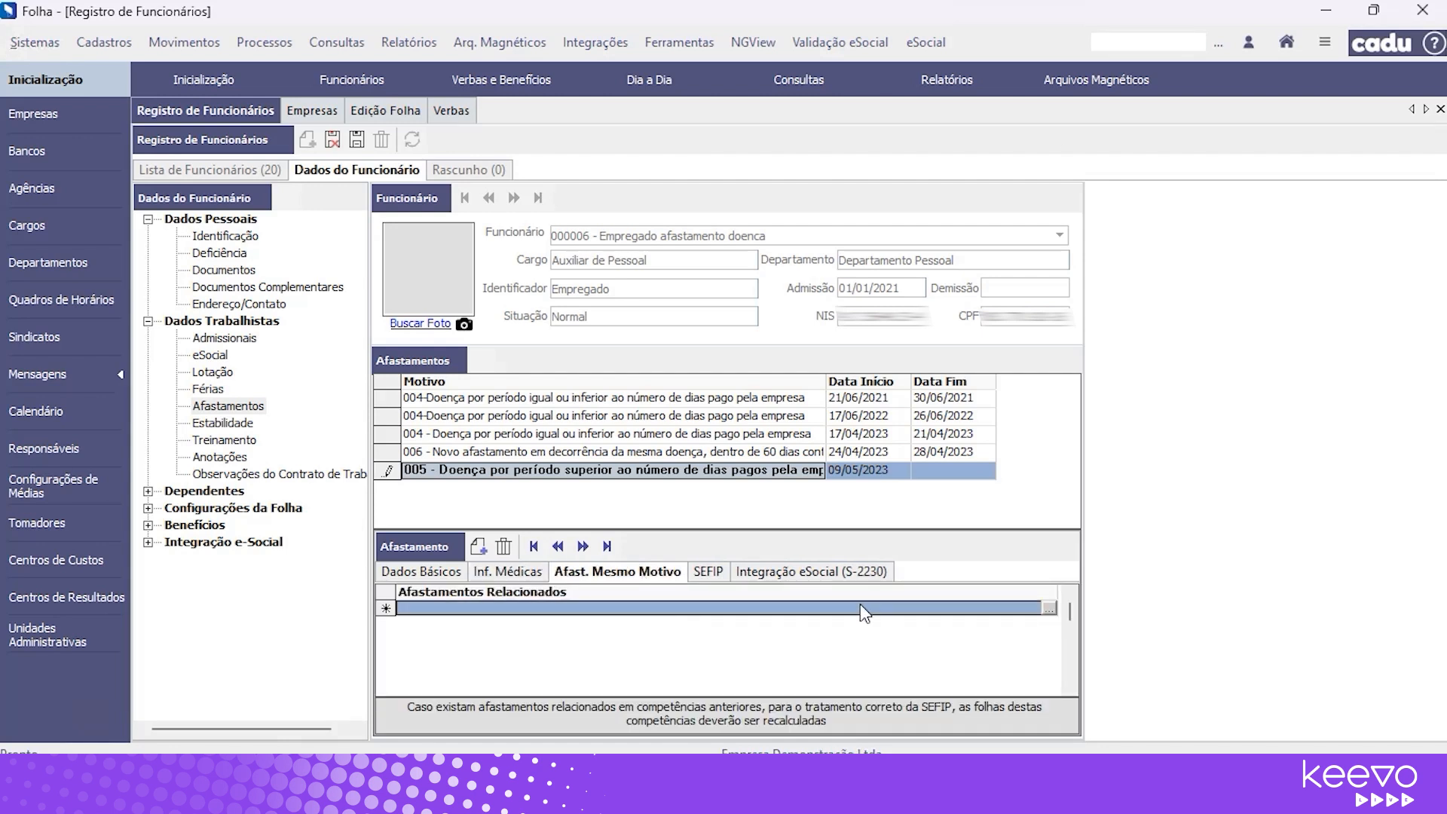
click(1049, 608)
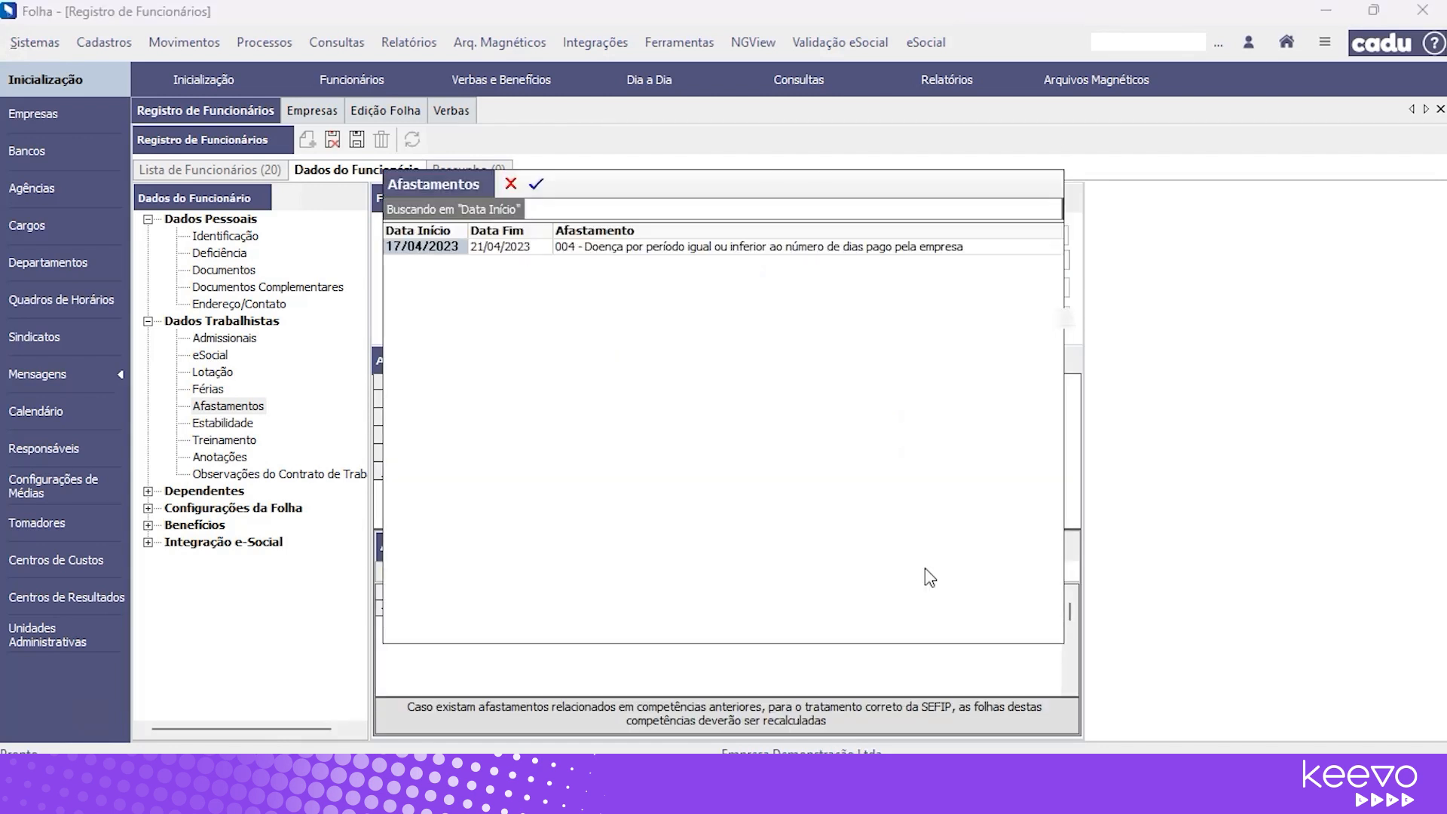
drag(443, 193, 816, 187)
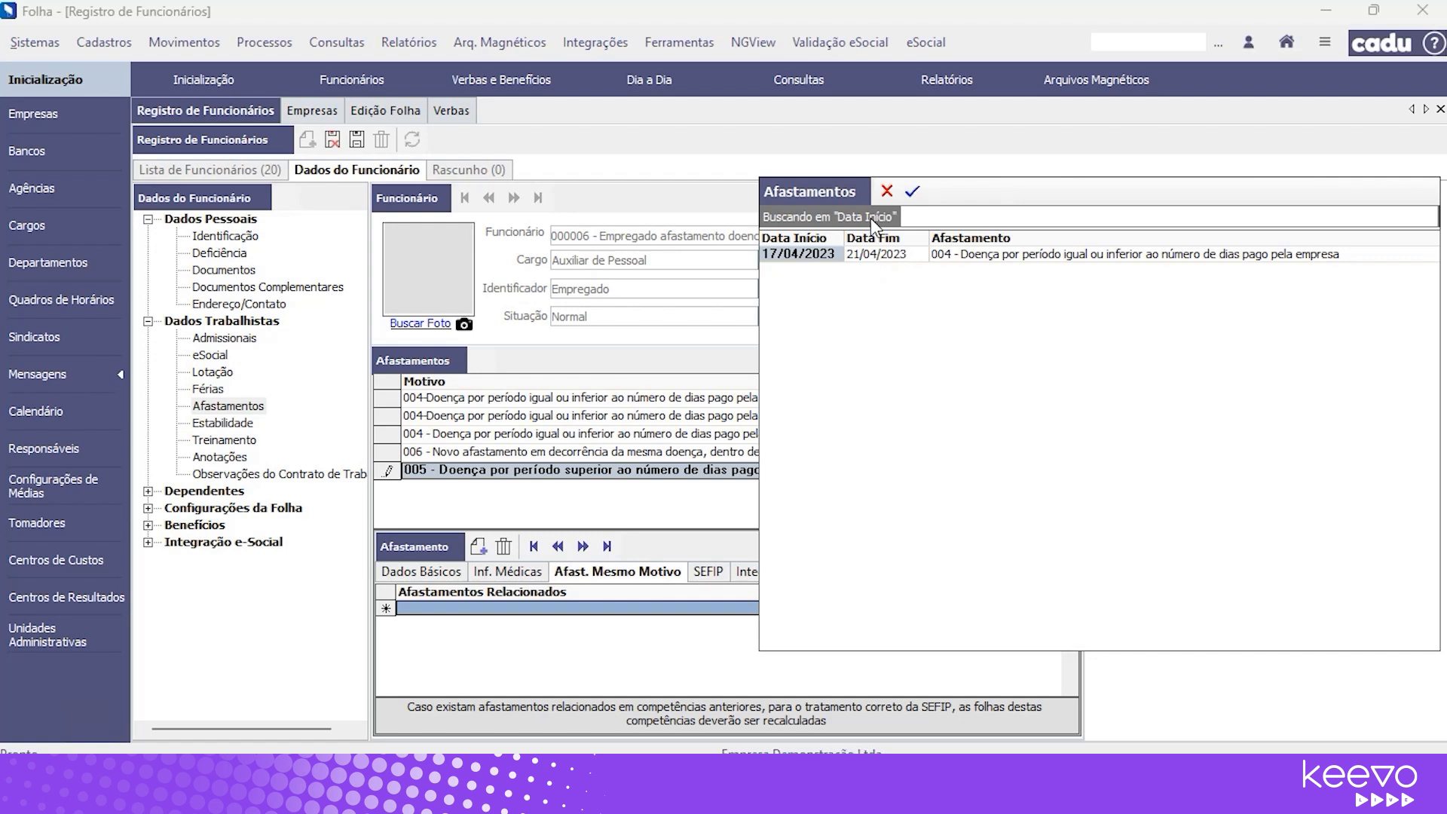
drag(806, 191, 639, 493)
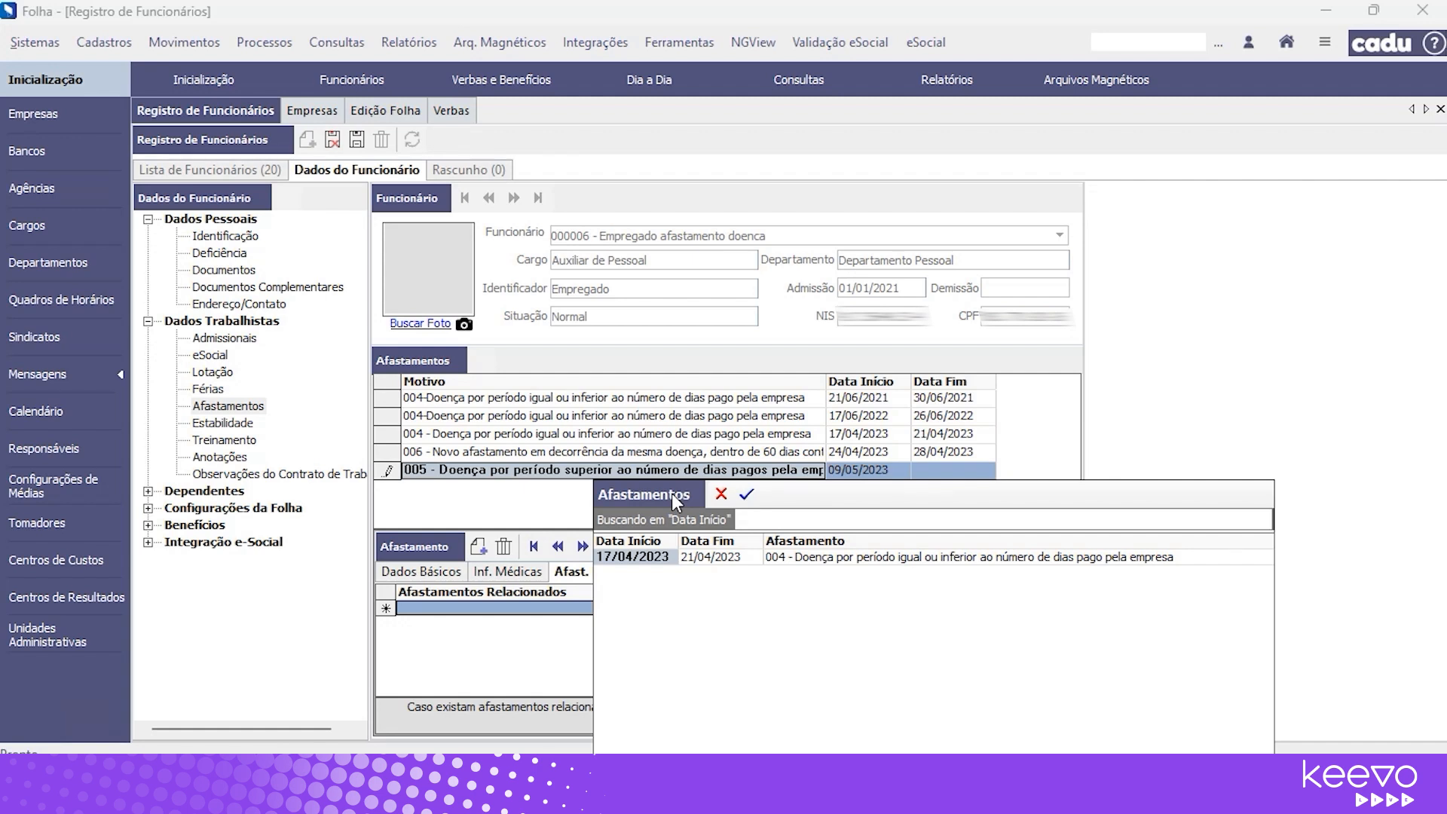
double_click(791, 559)
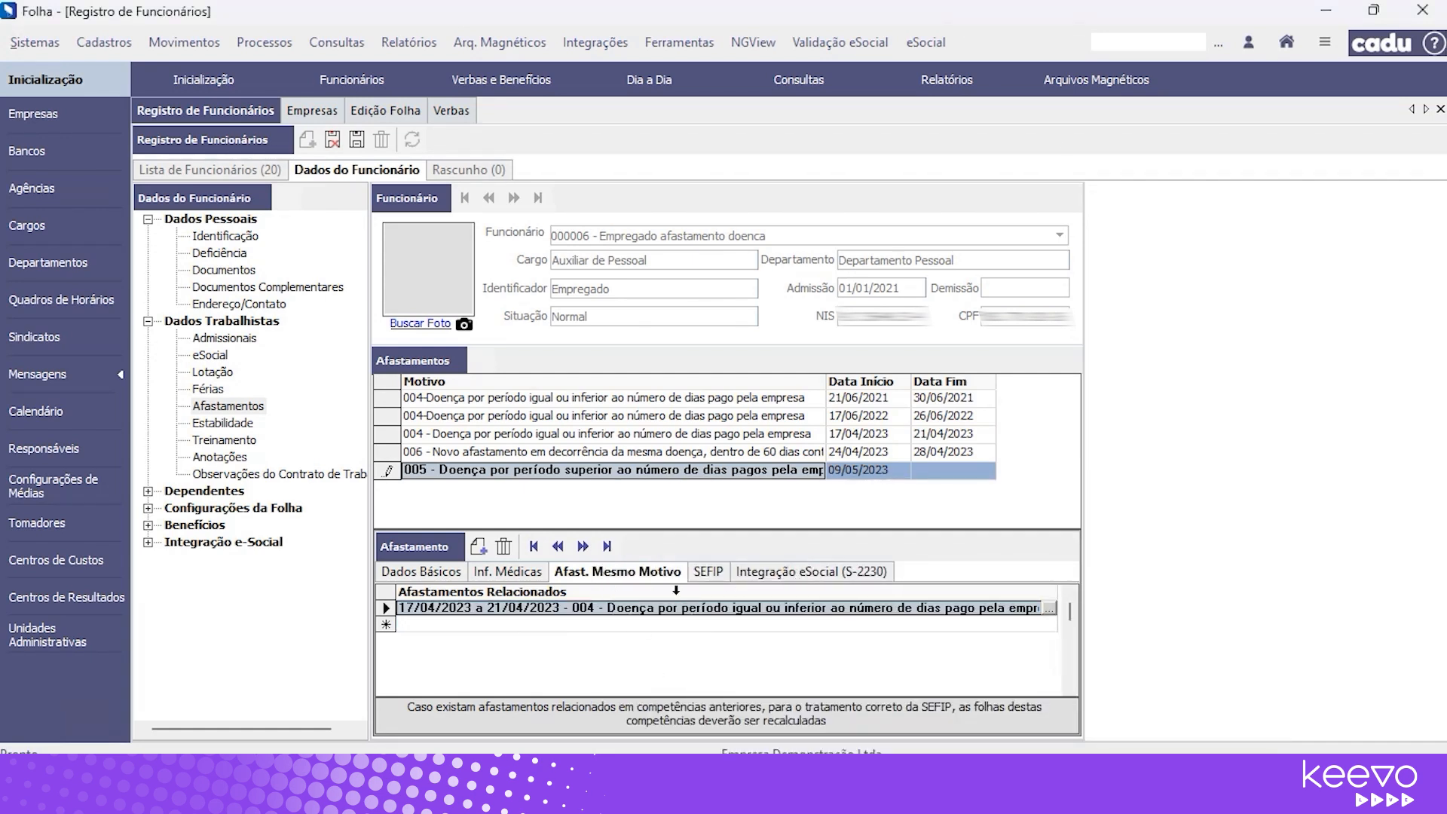
Review the basic data and dates of the employee's earlier illness leaves, through the one starting 17/04/2023.
click(413, 578)
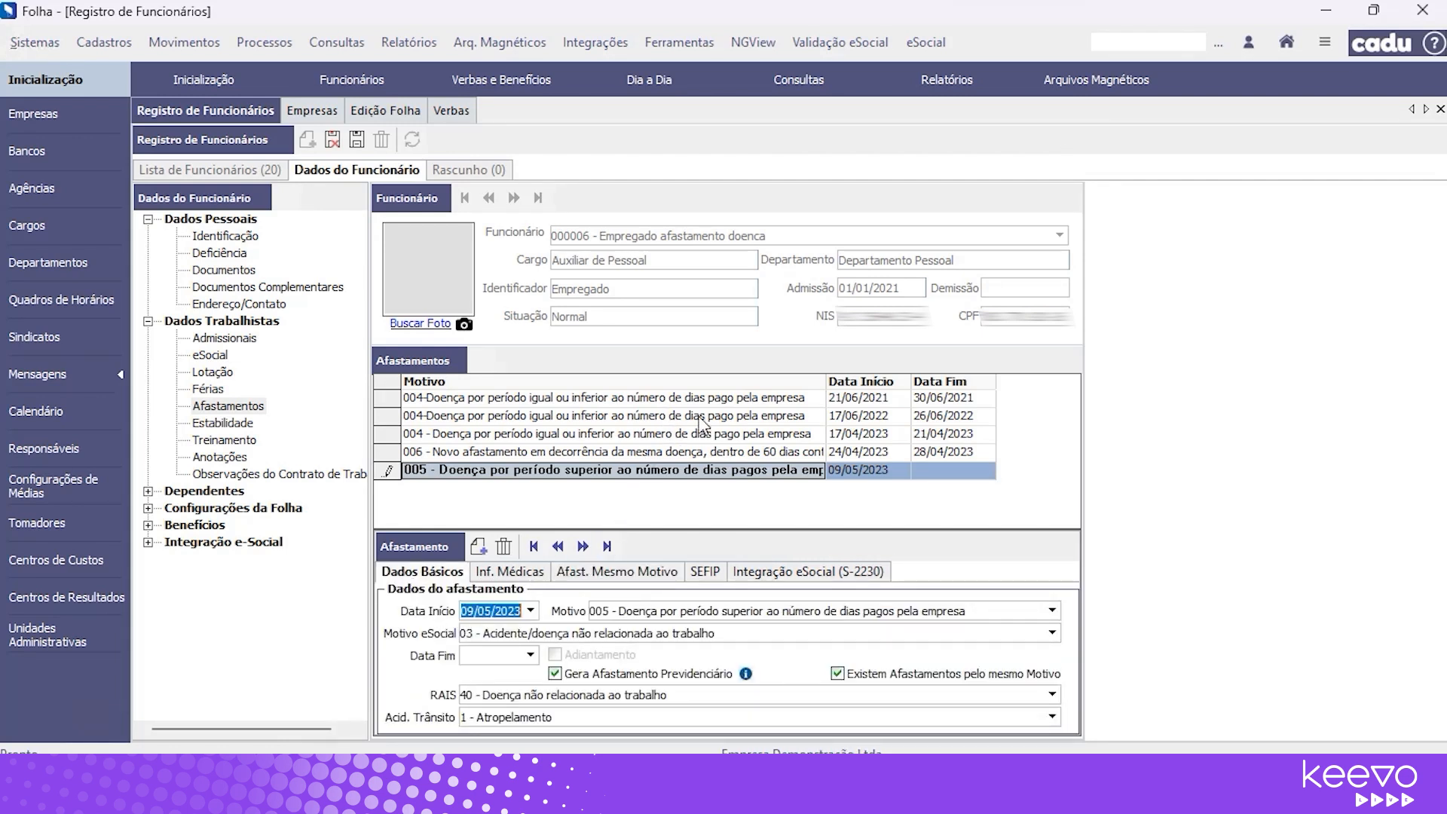
click(721, 403)
click(783, 419)
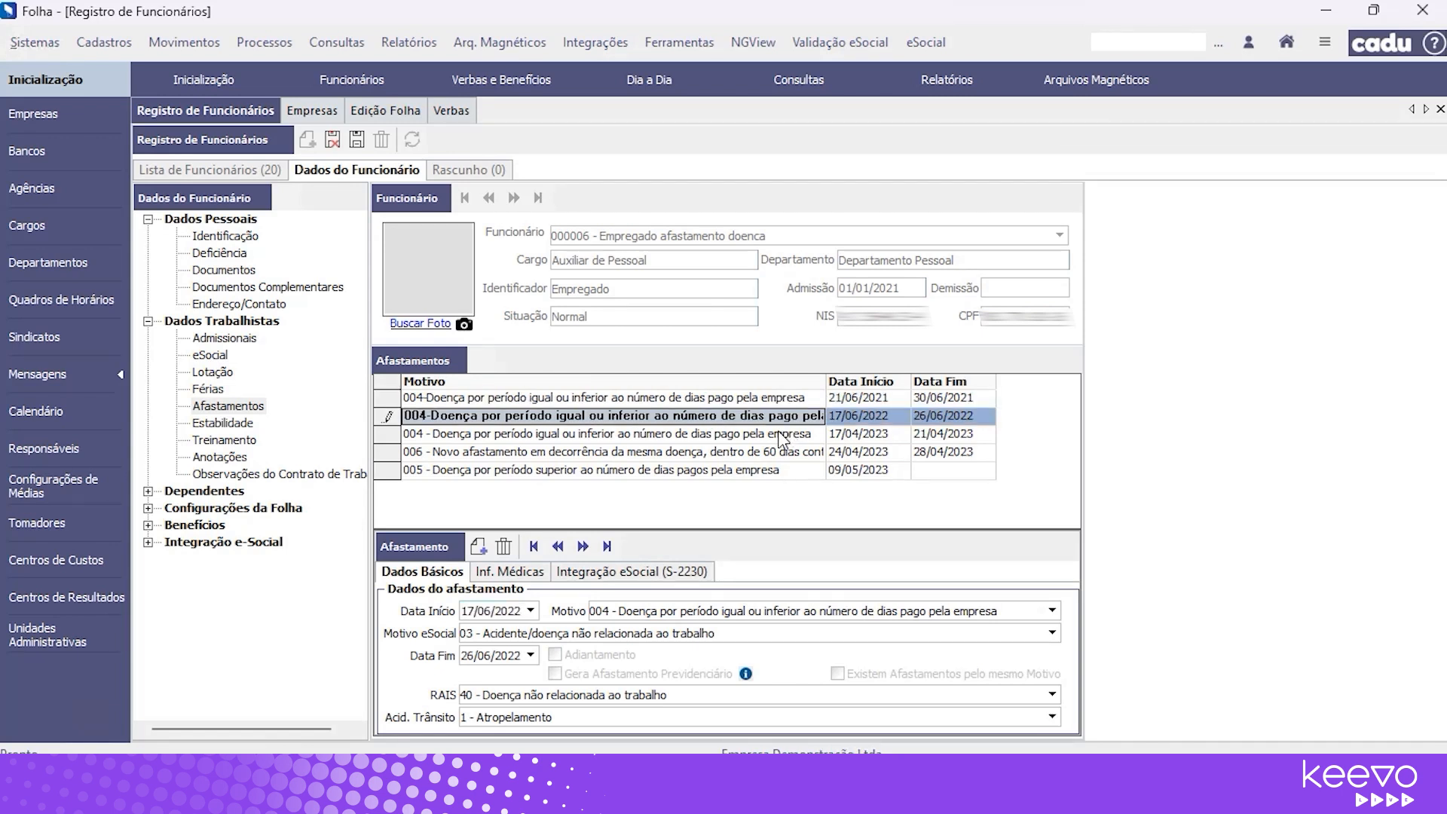
click(778, 432)
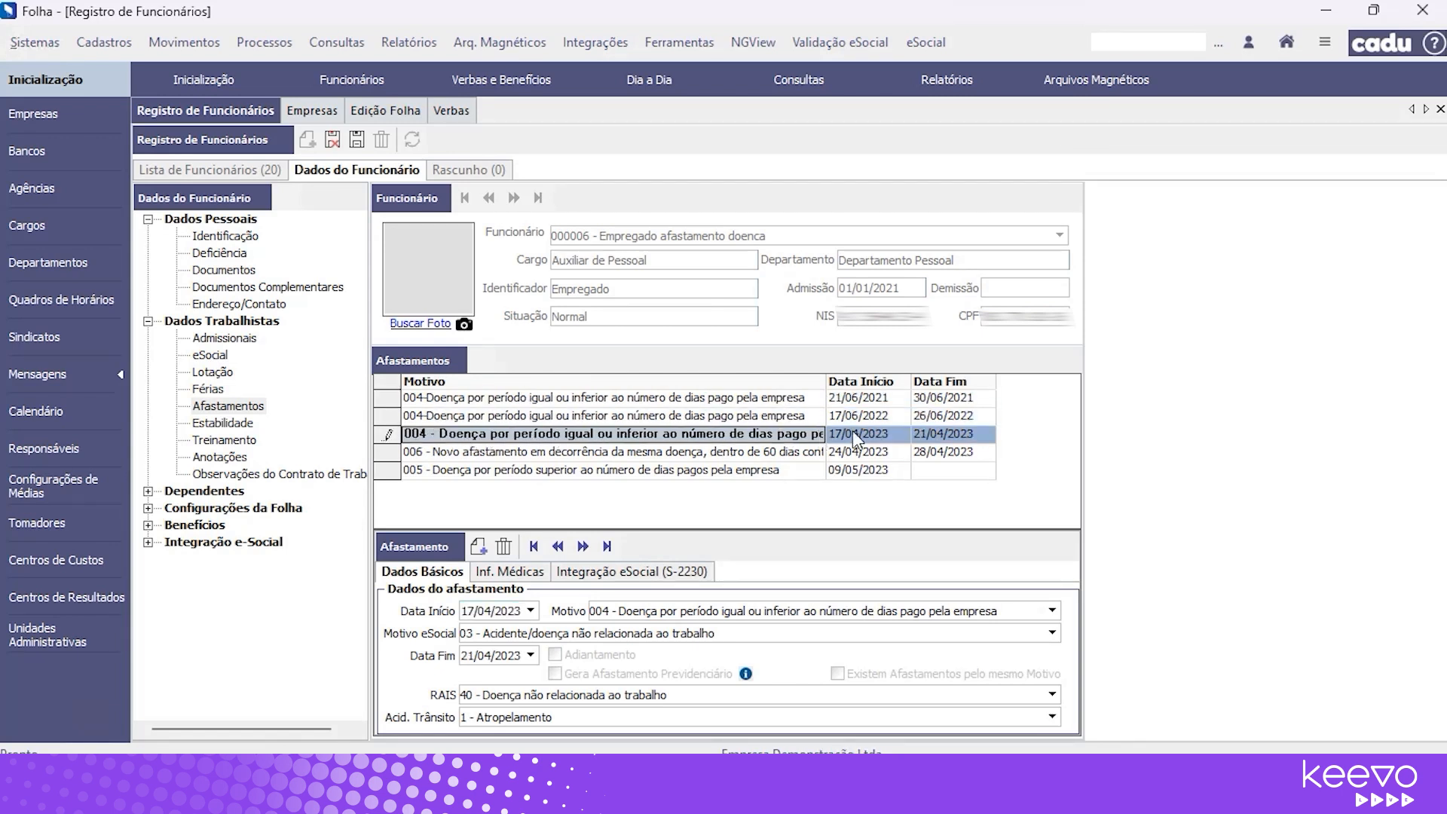
click(887, 438)
click(954, 437)
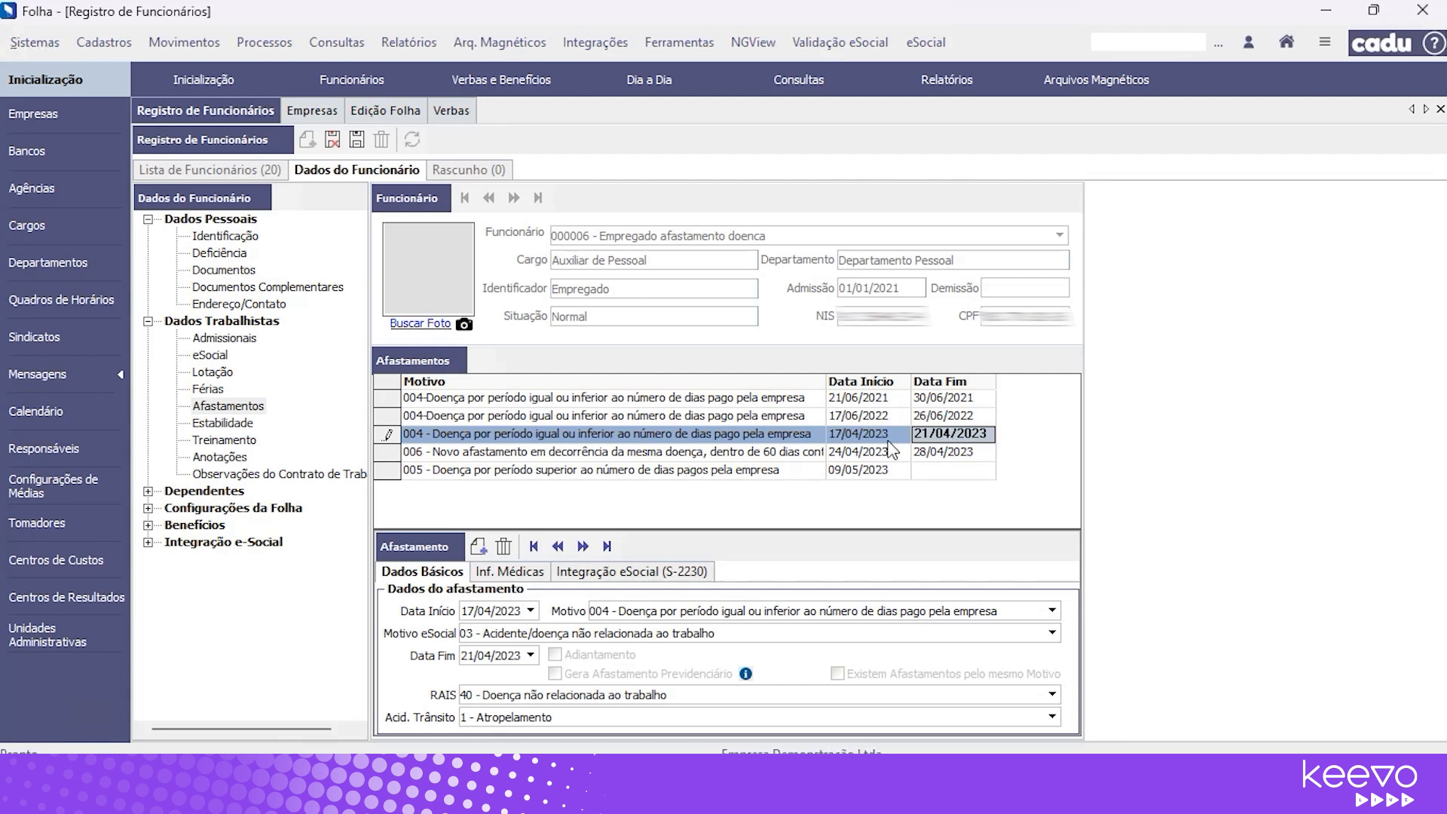
Change the reason of the leave starting 24/04/2023 to 004 - Doença por período igual ou inferior ao número de dias pago pela empresa.
click(675, 453)
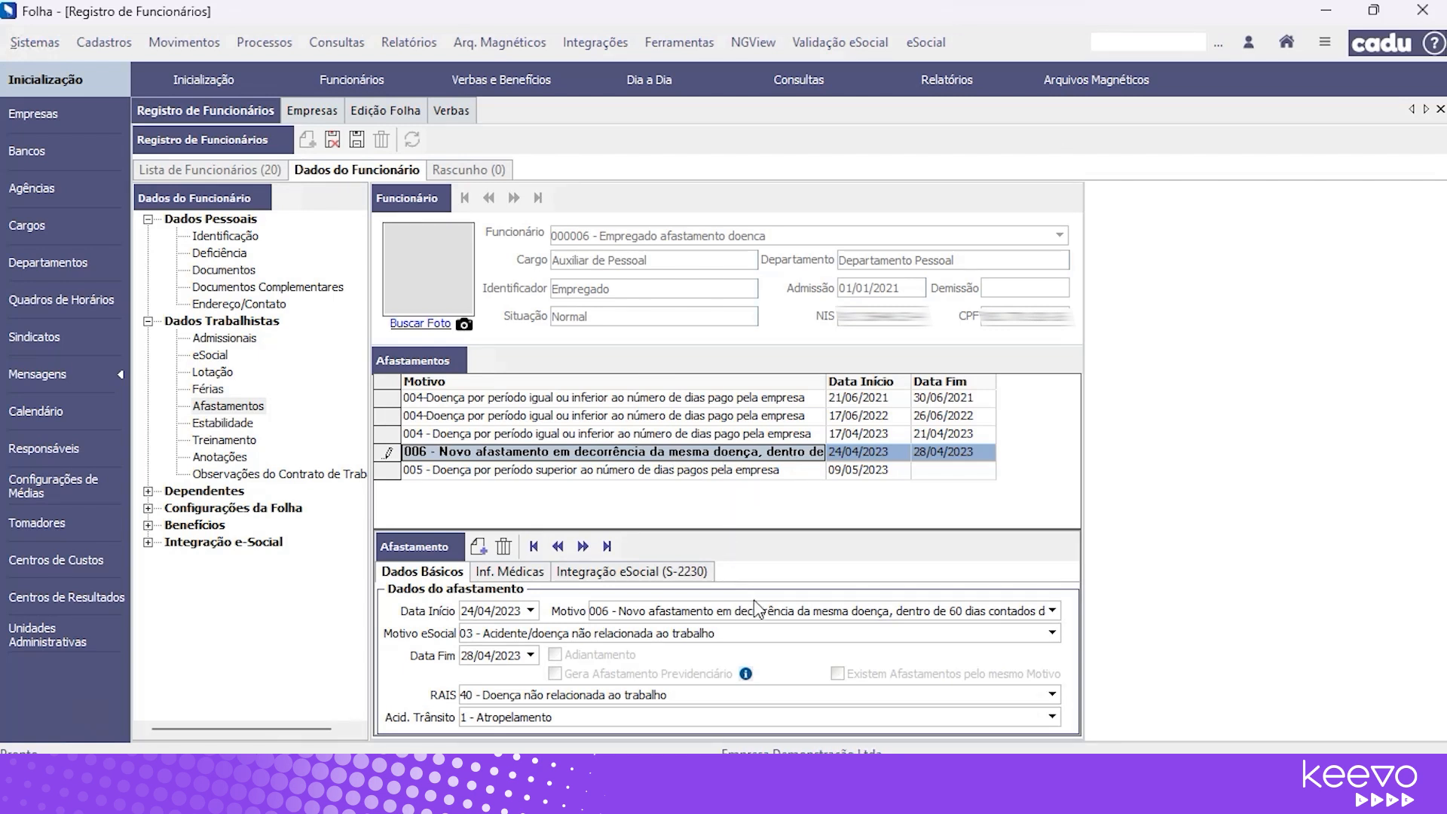
click(771, 611)
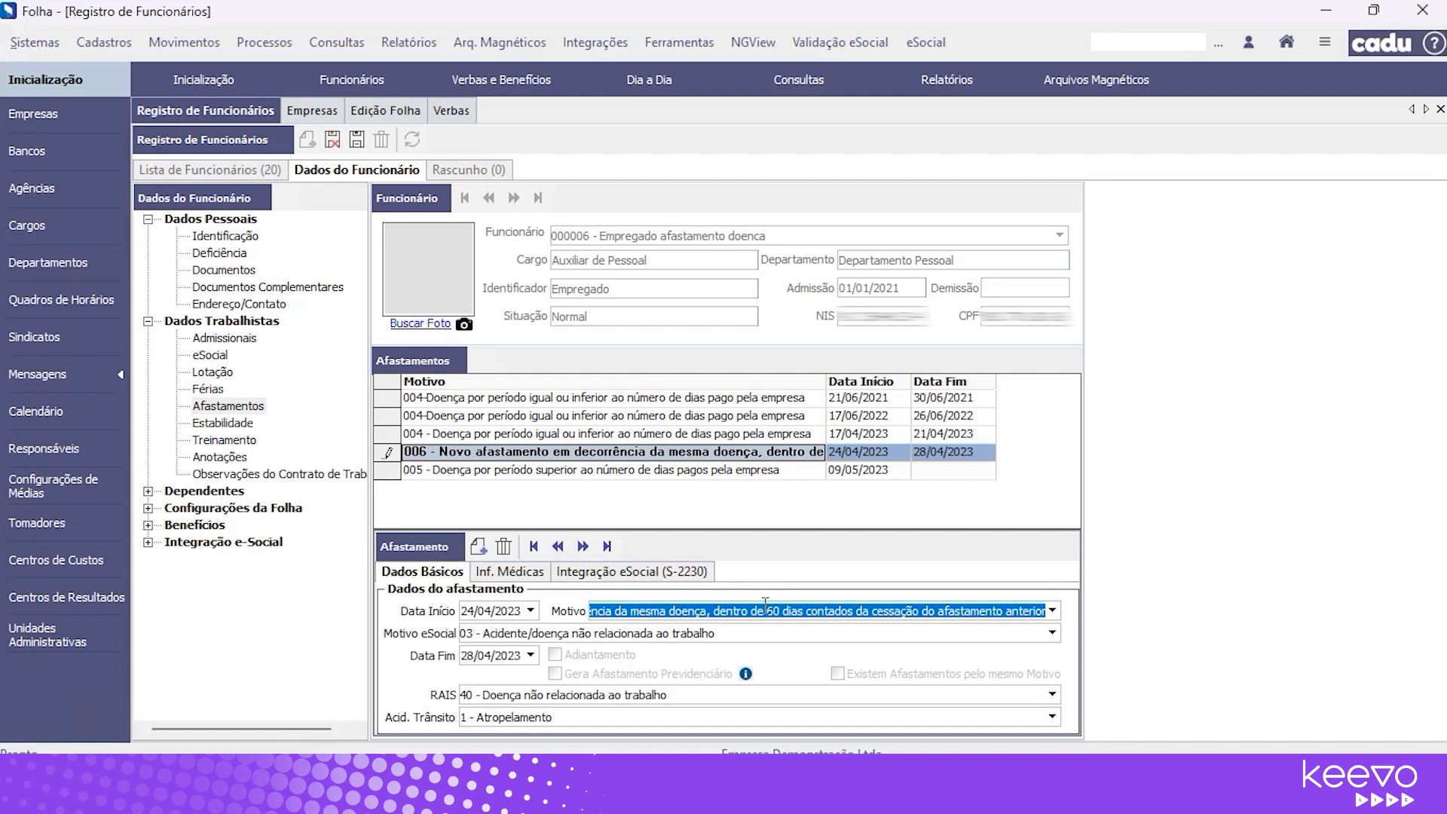
click(1054, 611)
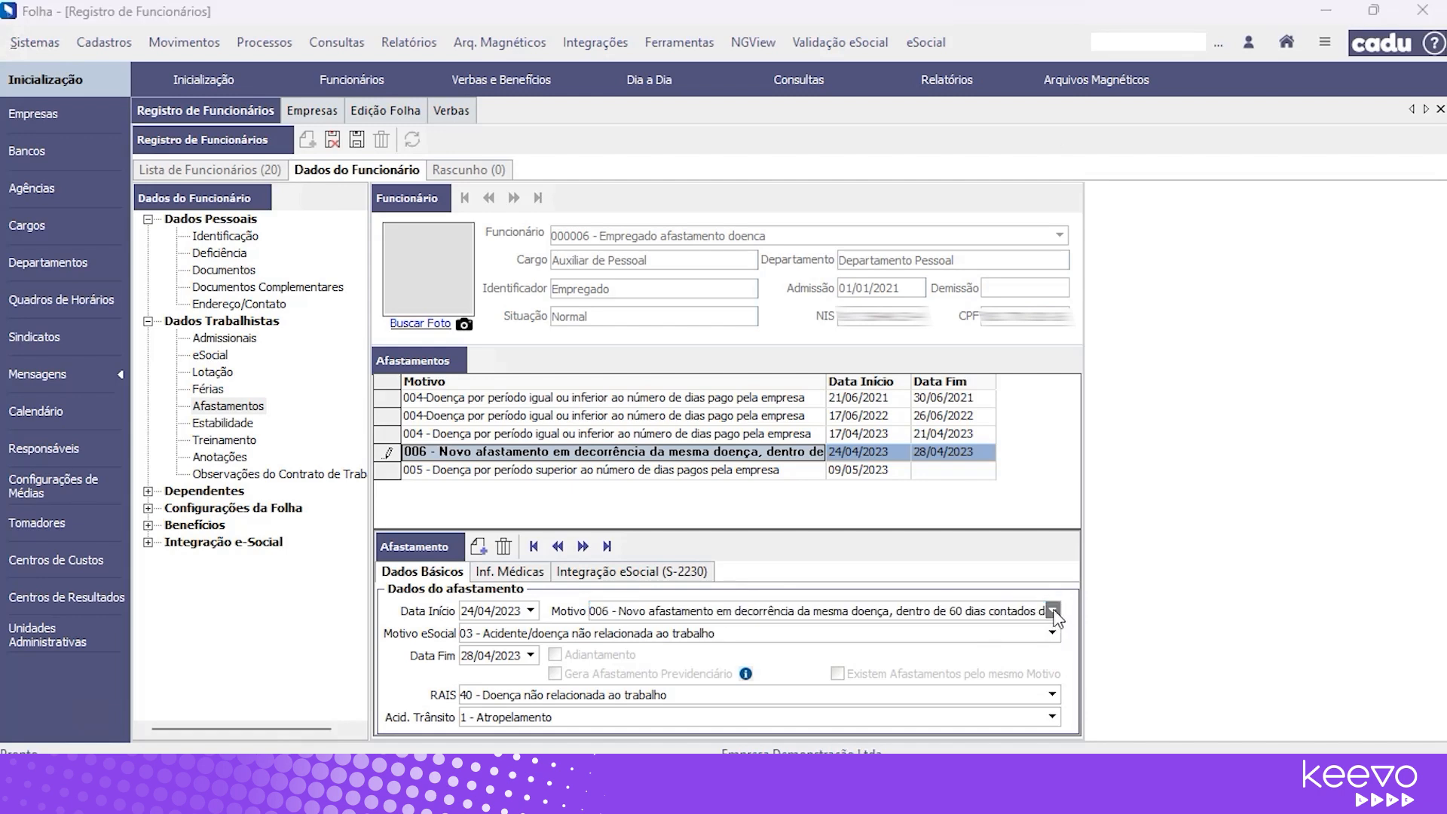
key(Up)
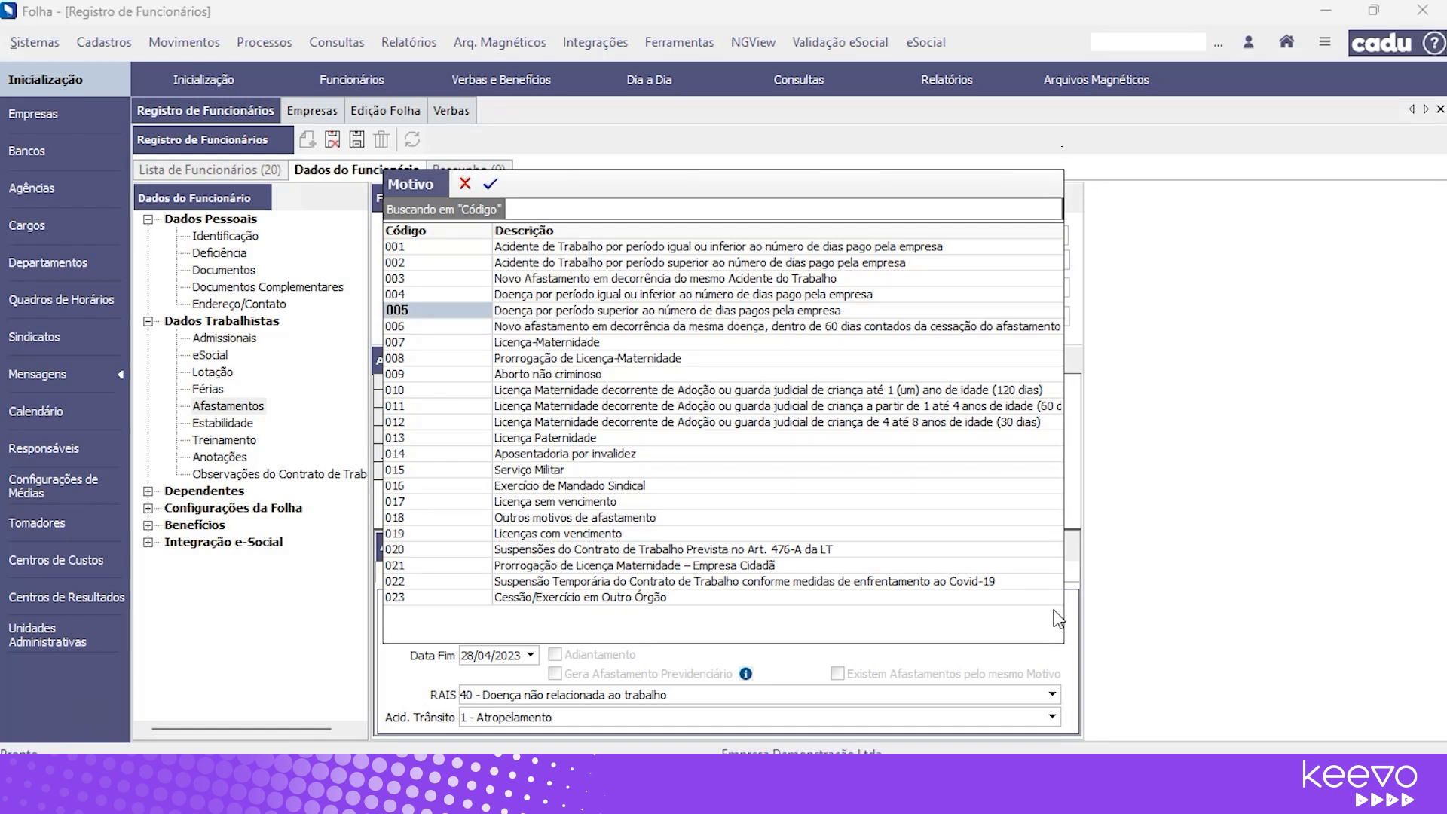
key(Return)
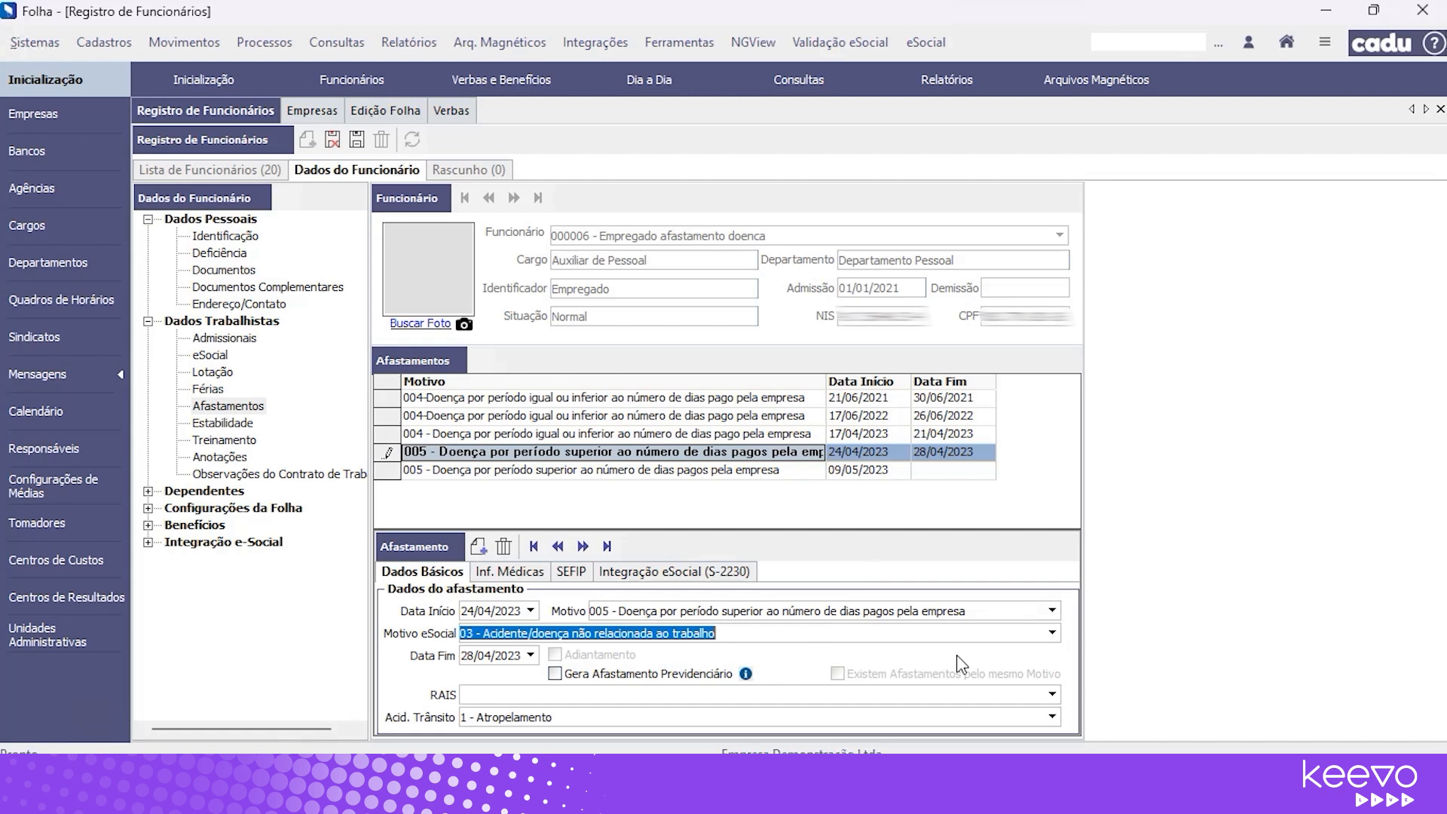
click(1054, 610)
key(Up)
key(Return)
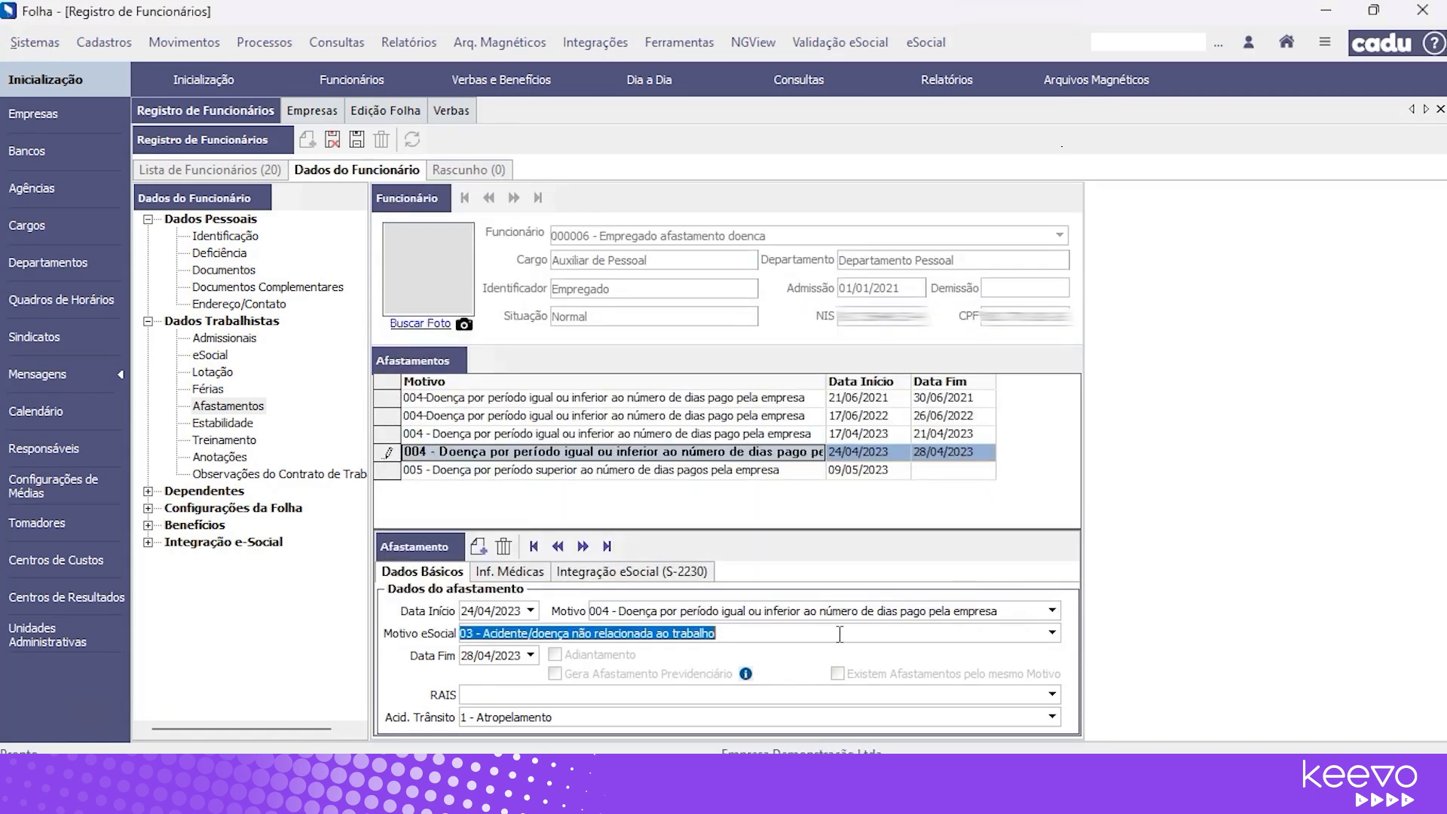
Keep eSocial reason 03 and set the leave's RAIS classification to 40 - Doença não relacionada ao trabalho.
click(1020, 632)
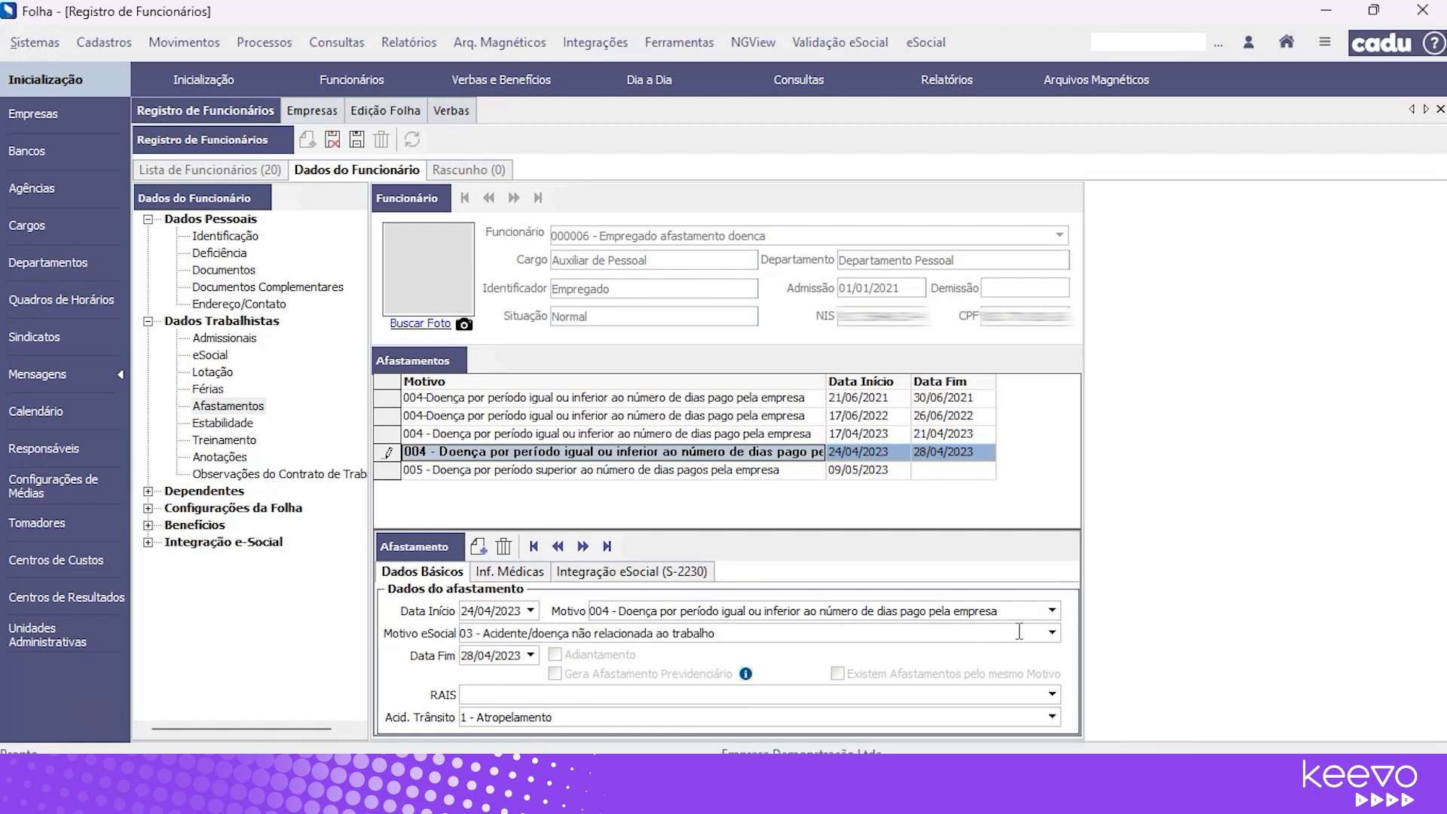
key(Return)
click(1054, 694)
key(Return)
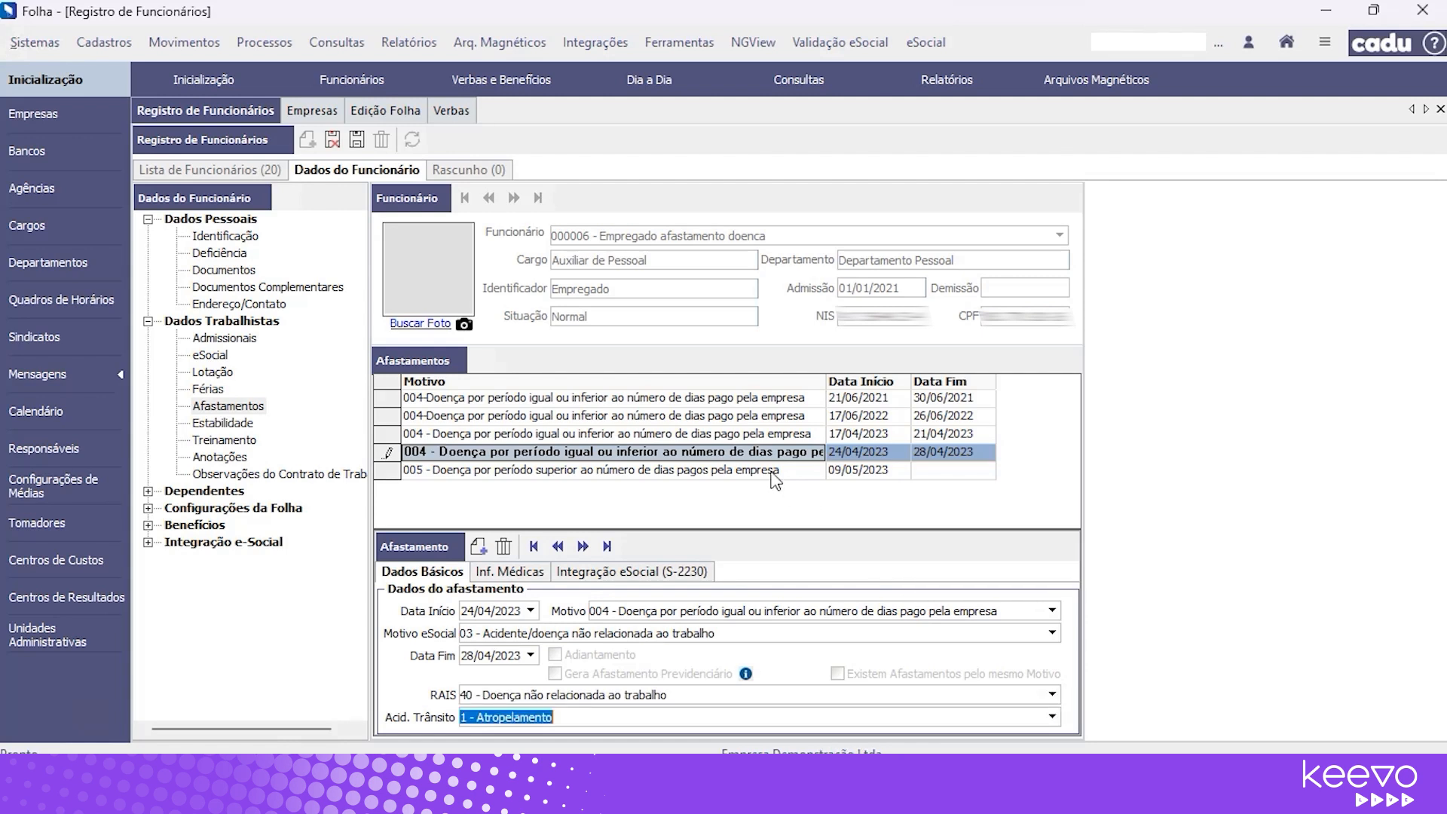
Add the 24/04/2023 to 28/04/2023 leave as a second related leave of the leave starting 09/05/2023.
click(775, 472)
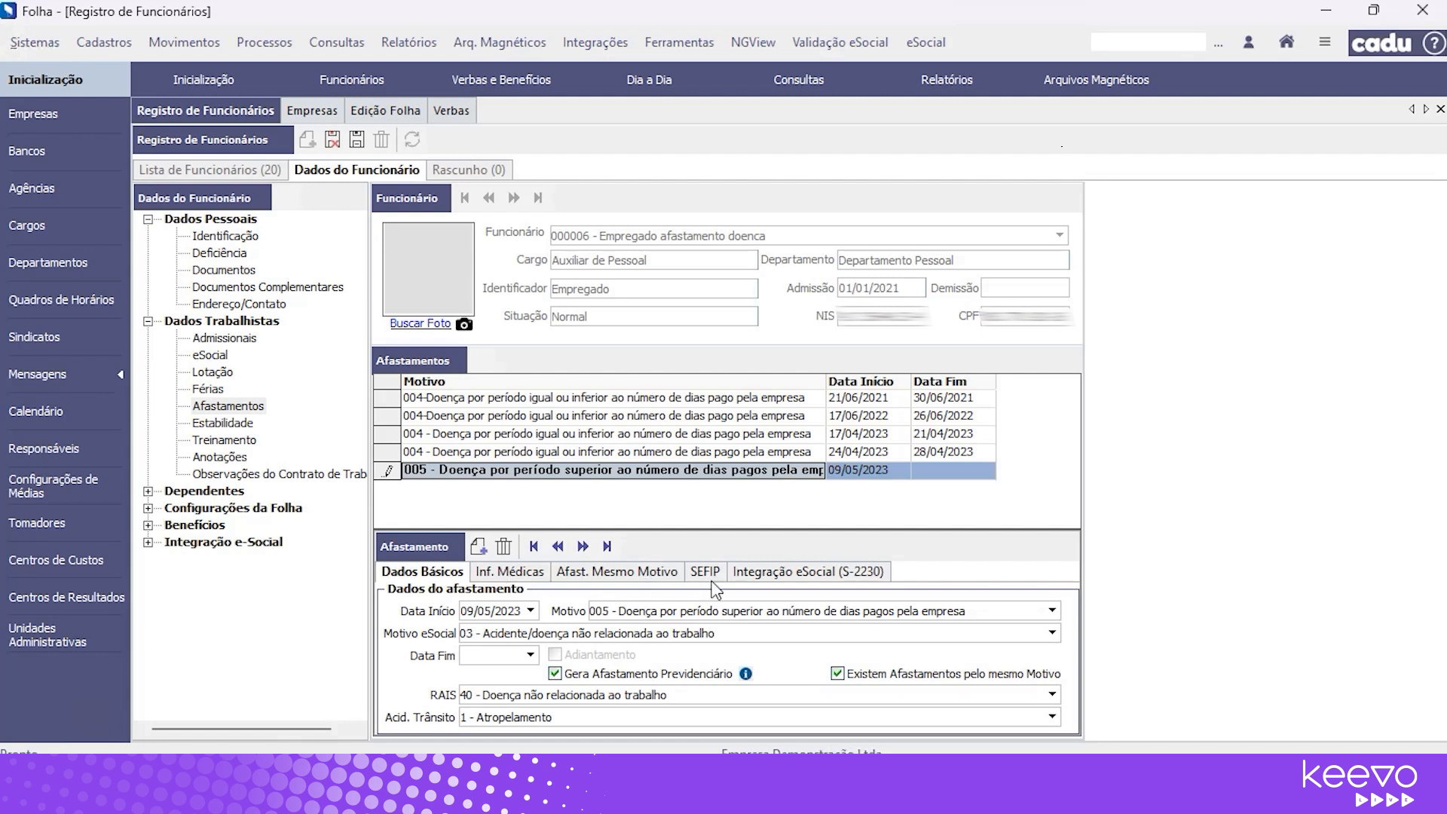
click(654, 576)
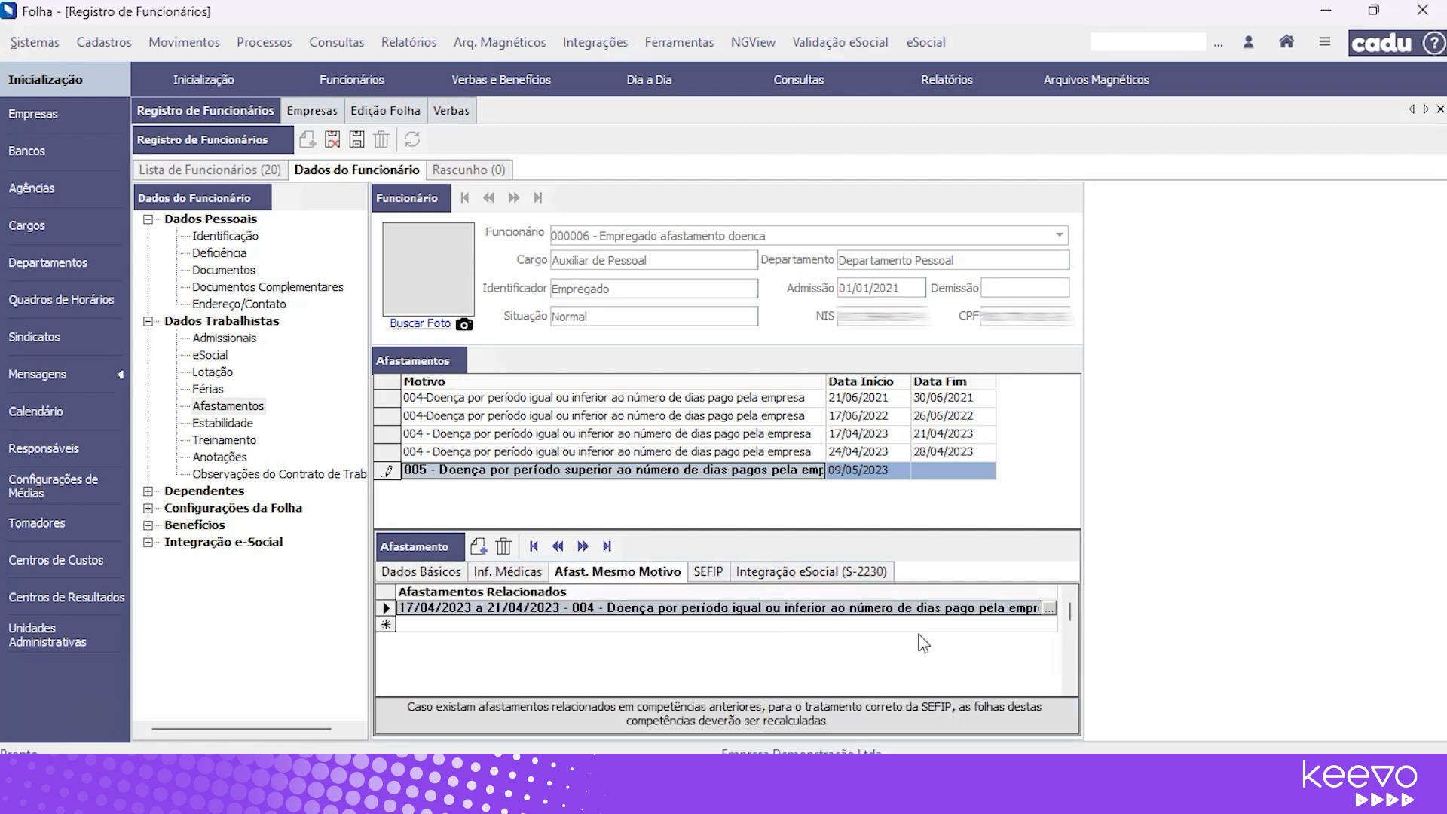
click(1056, 610)
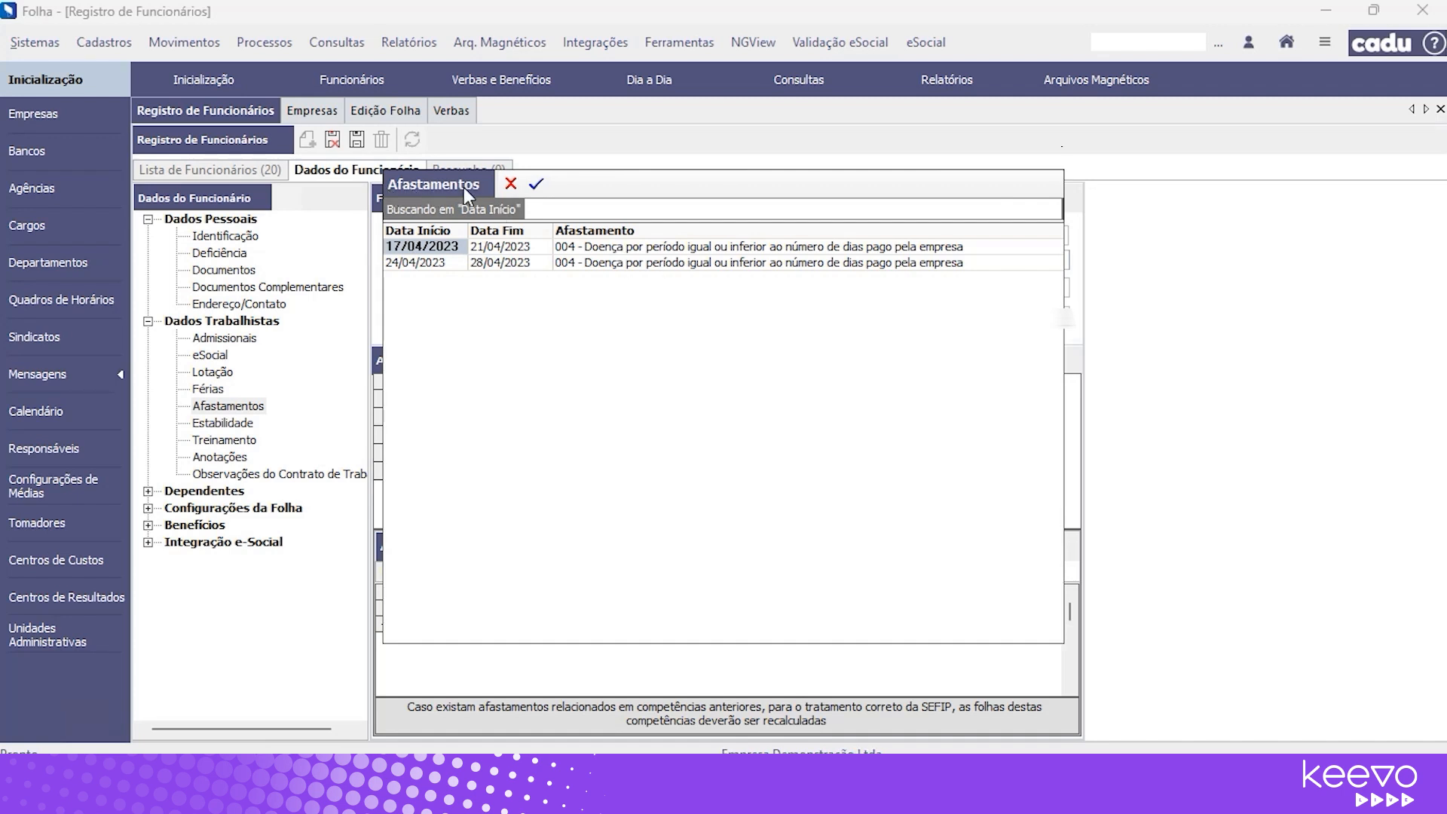
double_click(645, 251)
click(1048, 609)
double_click(488, 246)
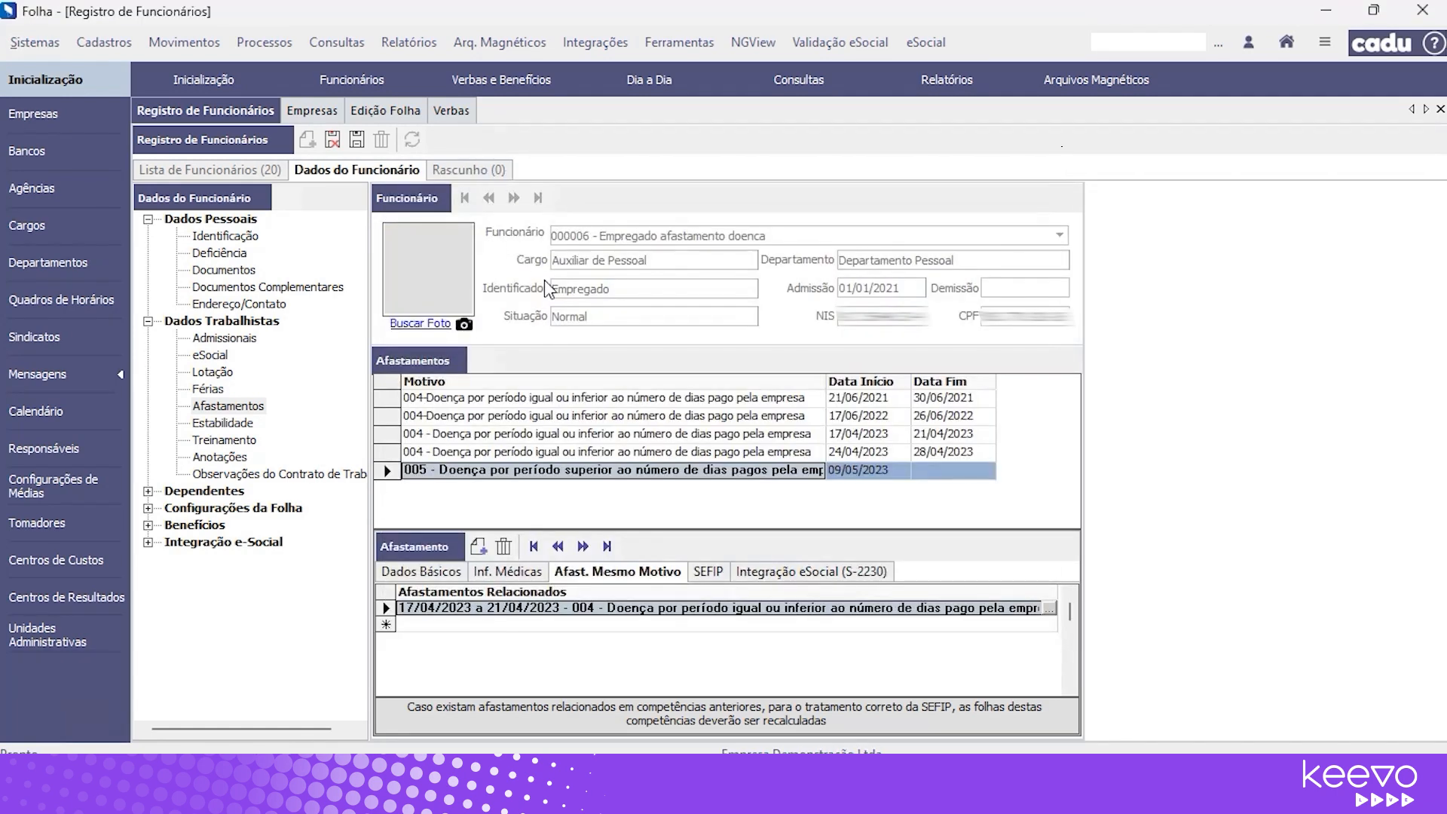
click(1035, 624)
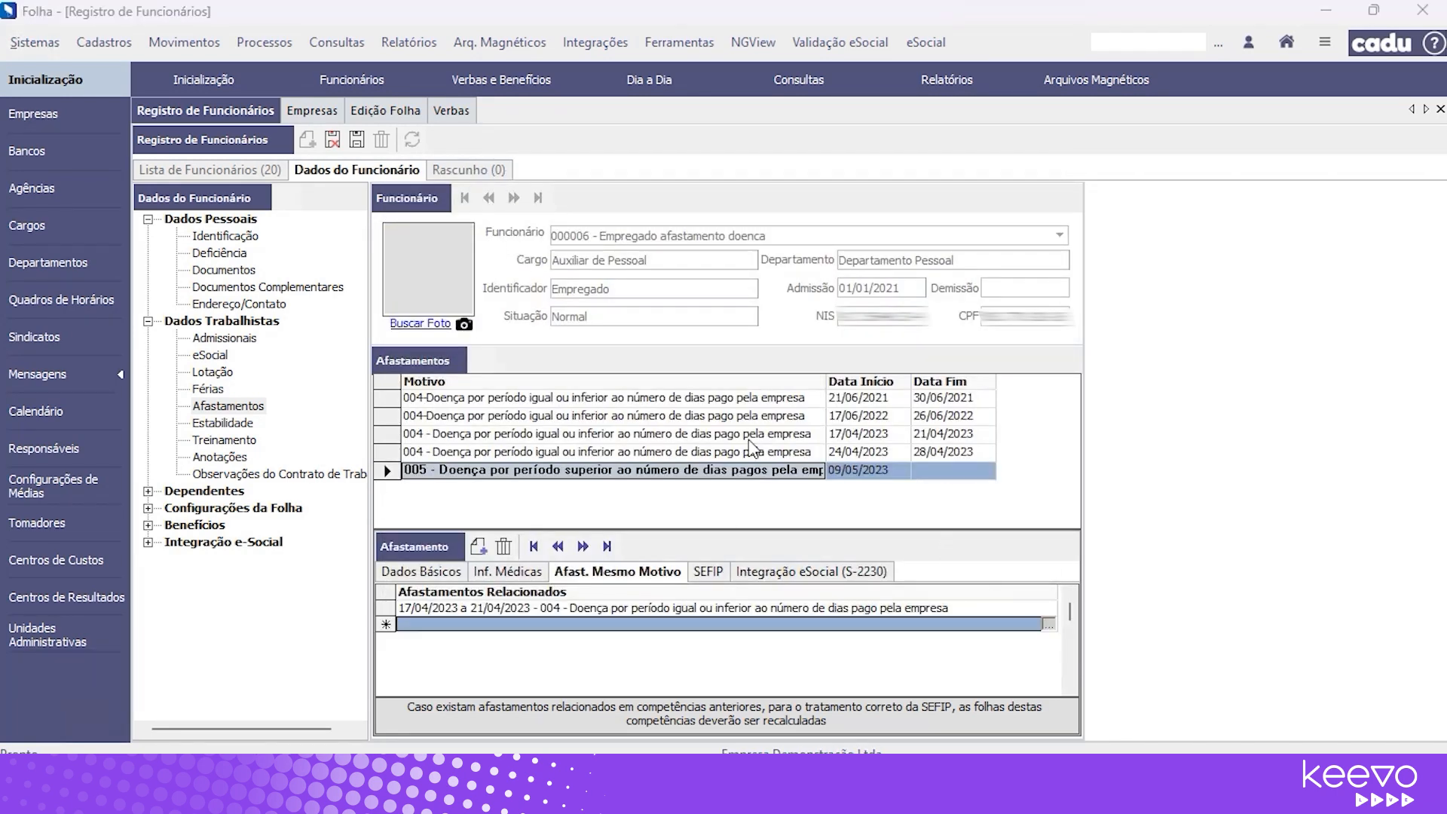
double_click(571, 264)
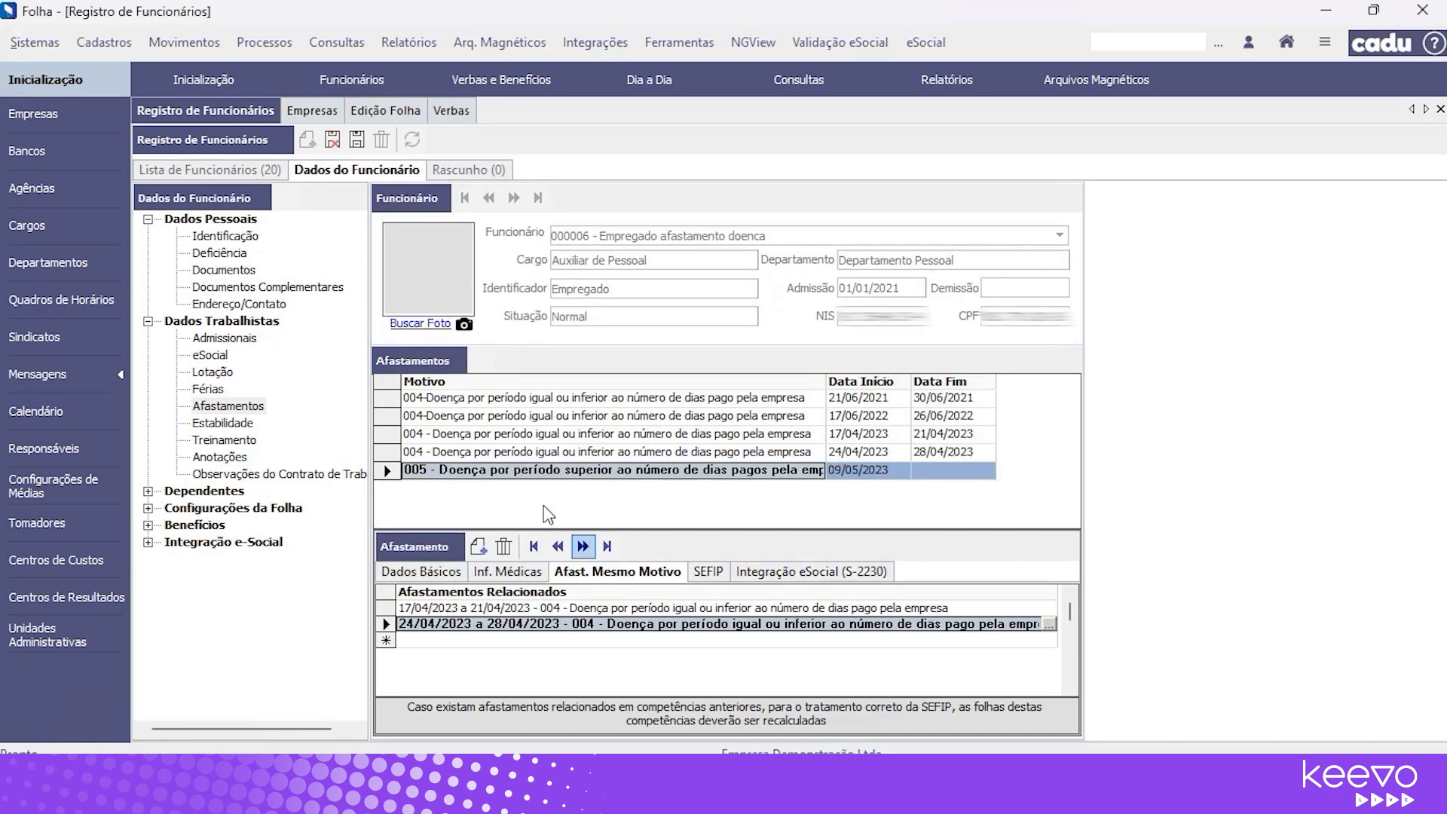
Keep the pending changes and save the employee record, confirming the S-2230 - Afastamento Temporário eSocial event.
click(332, 139)
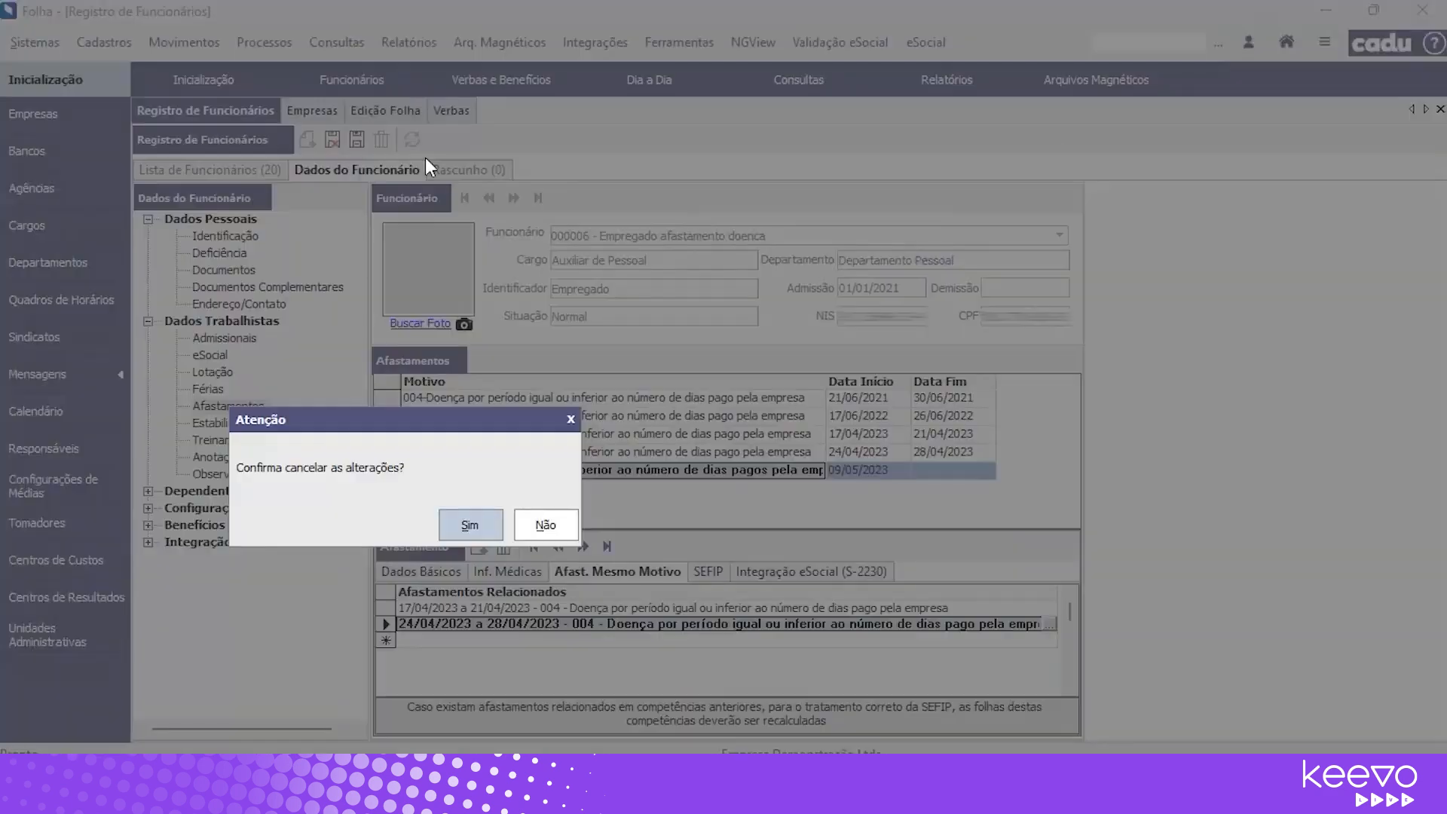
click(545, 525)
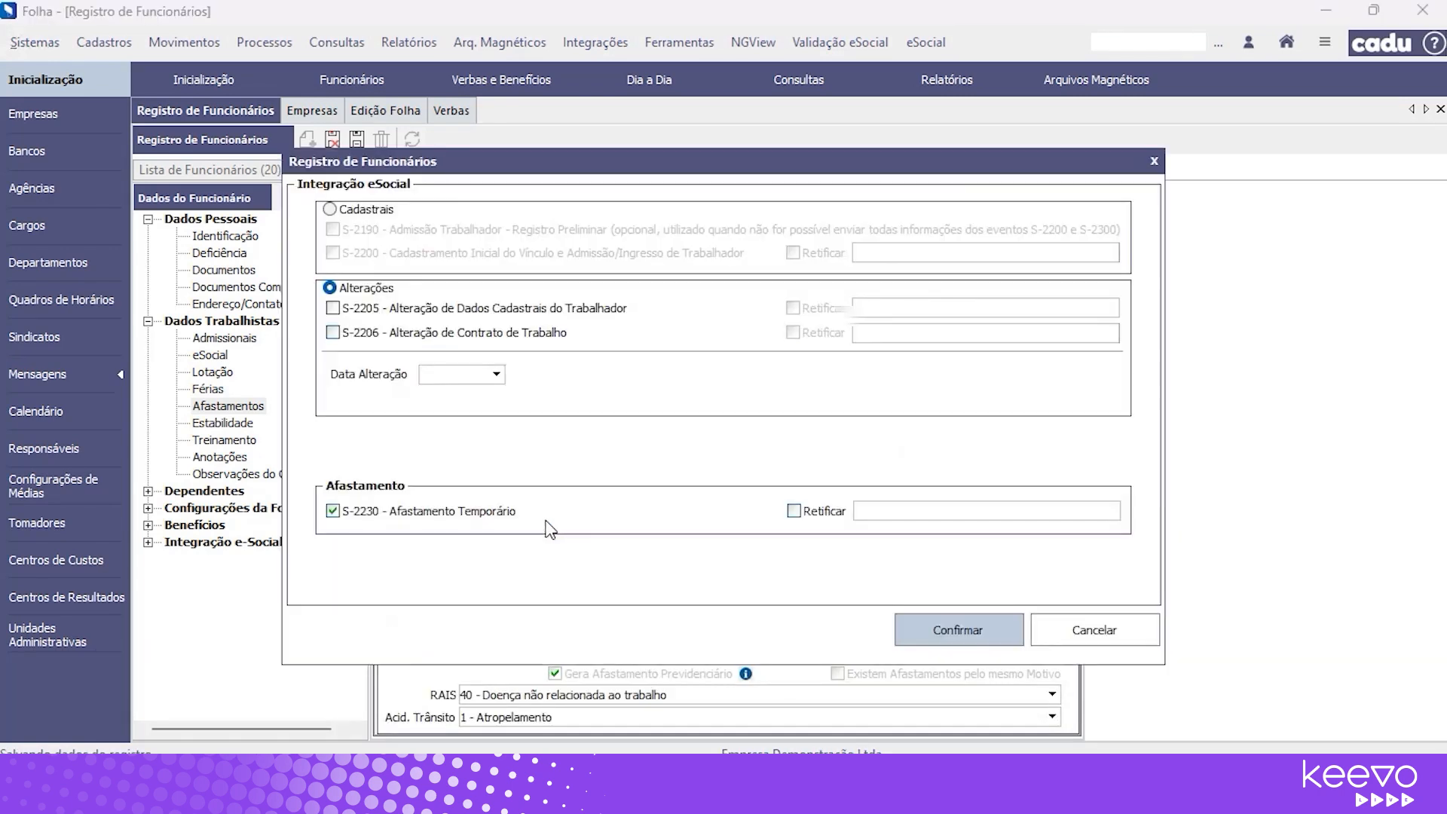
click(976, 629)
click(599, 540)
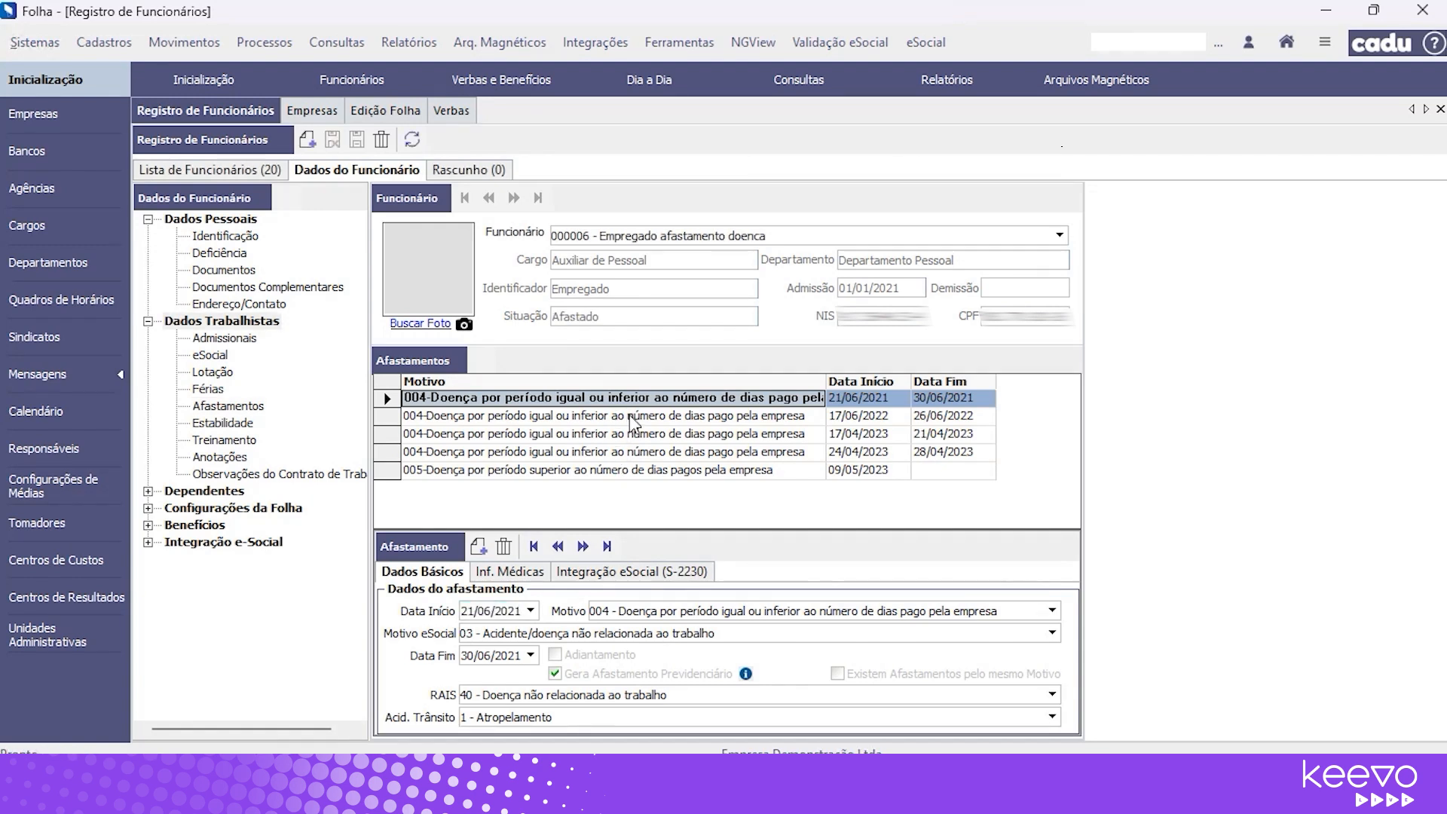
Review each saved leave in turn, from the one starting 21/06/2021 to the one starting 09/05/2023.
click(662, 420)
click(867, 400)
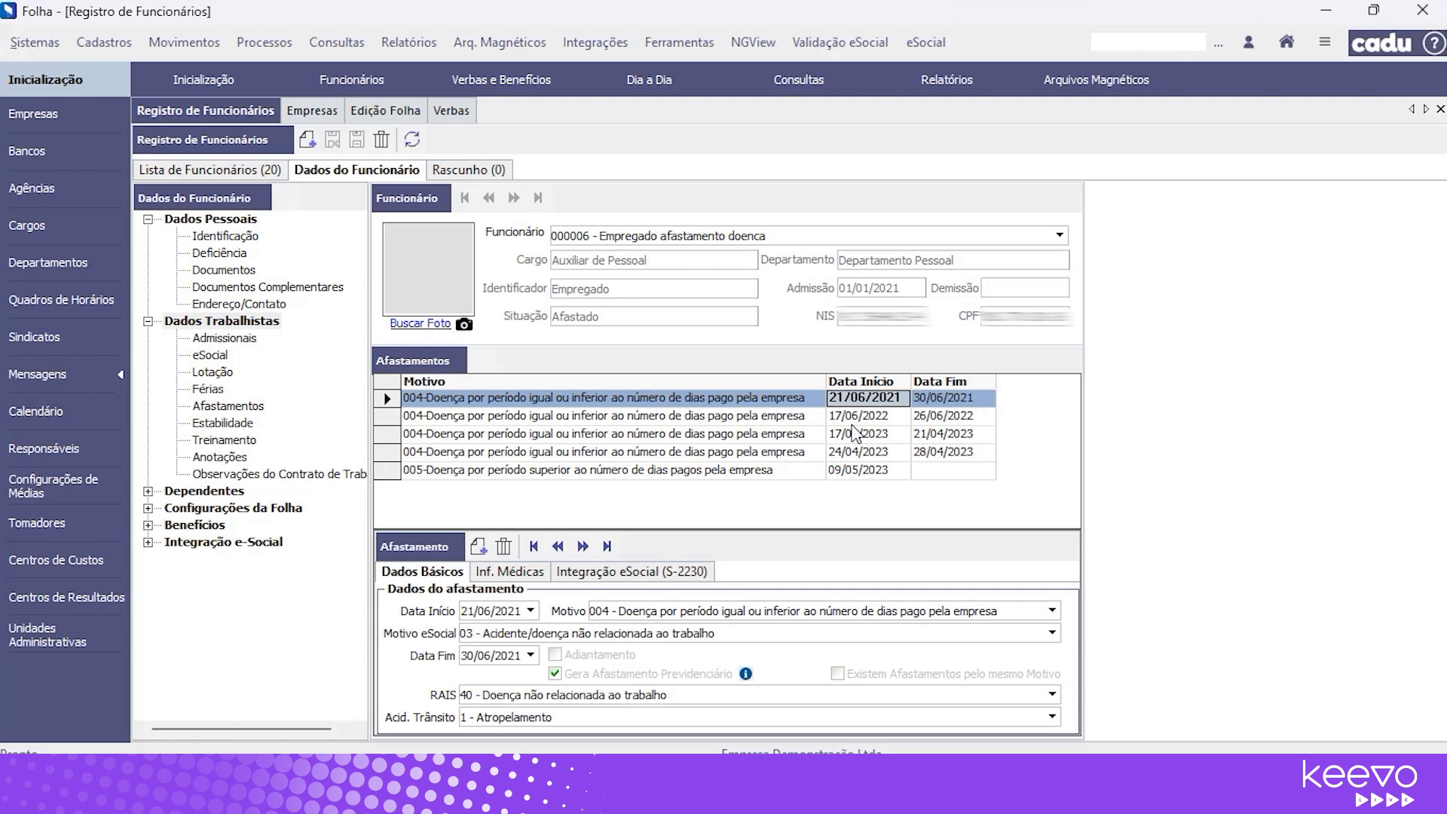
click(855, 416)
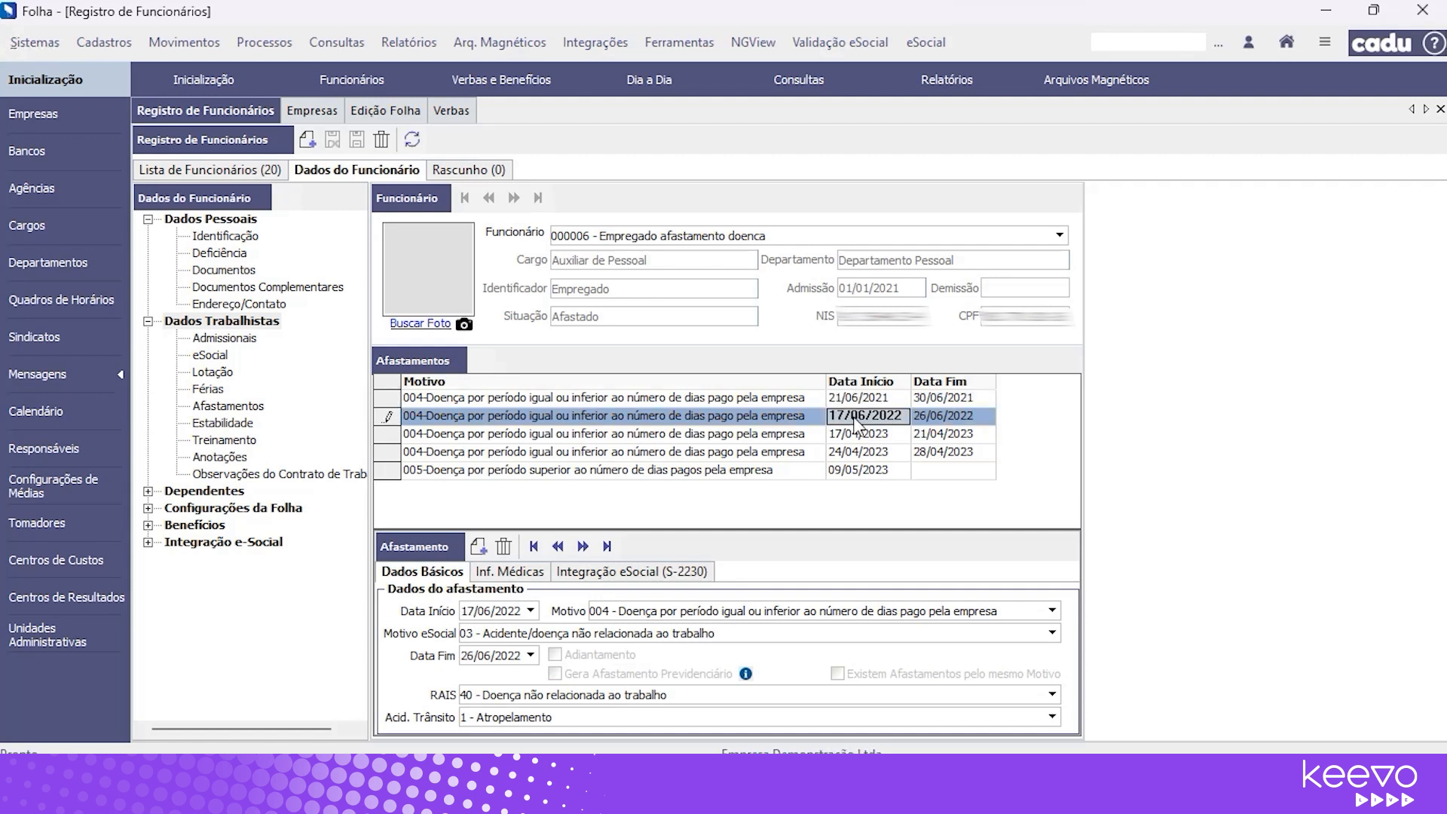
click(888, 435)
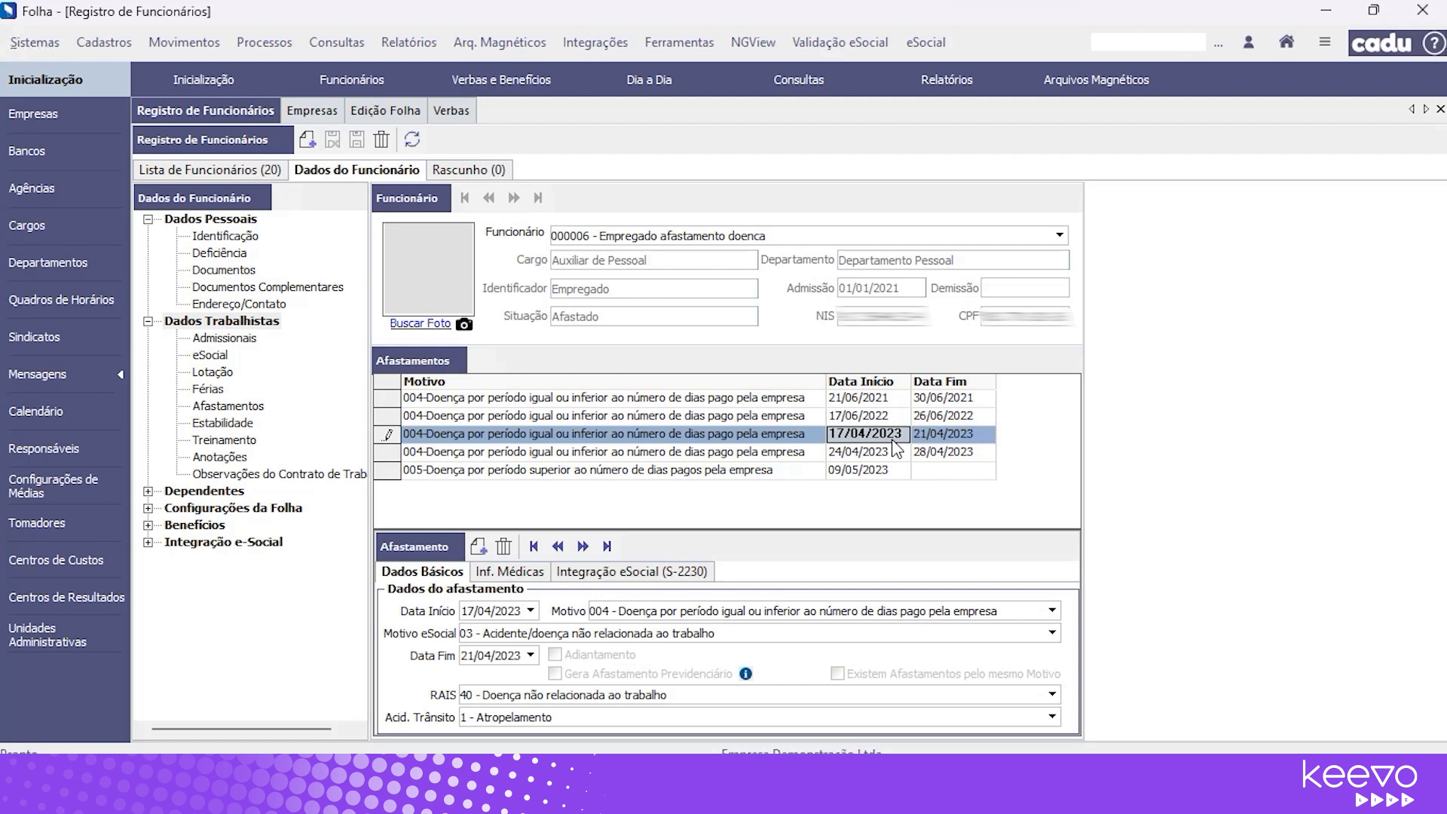
click(884, 455)
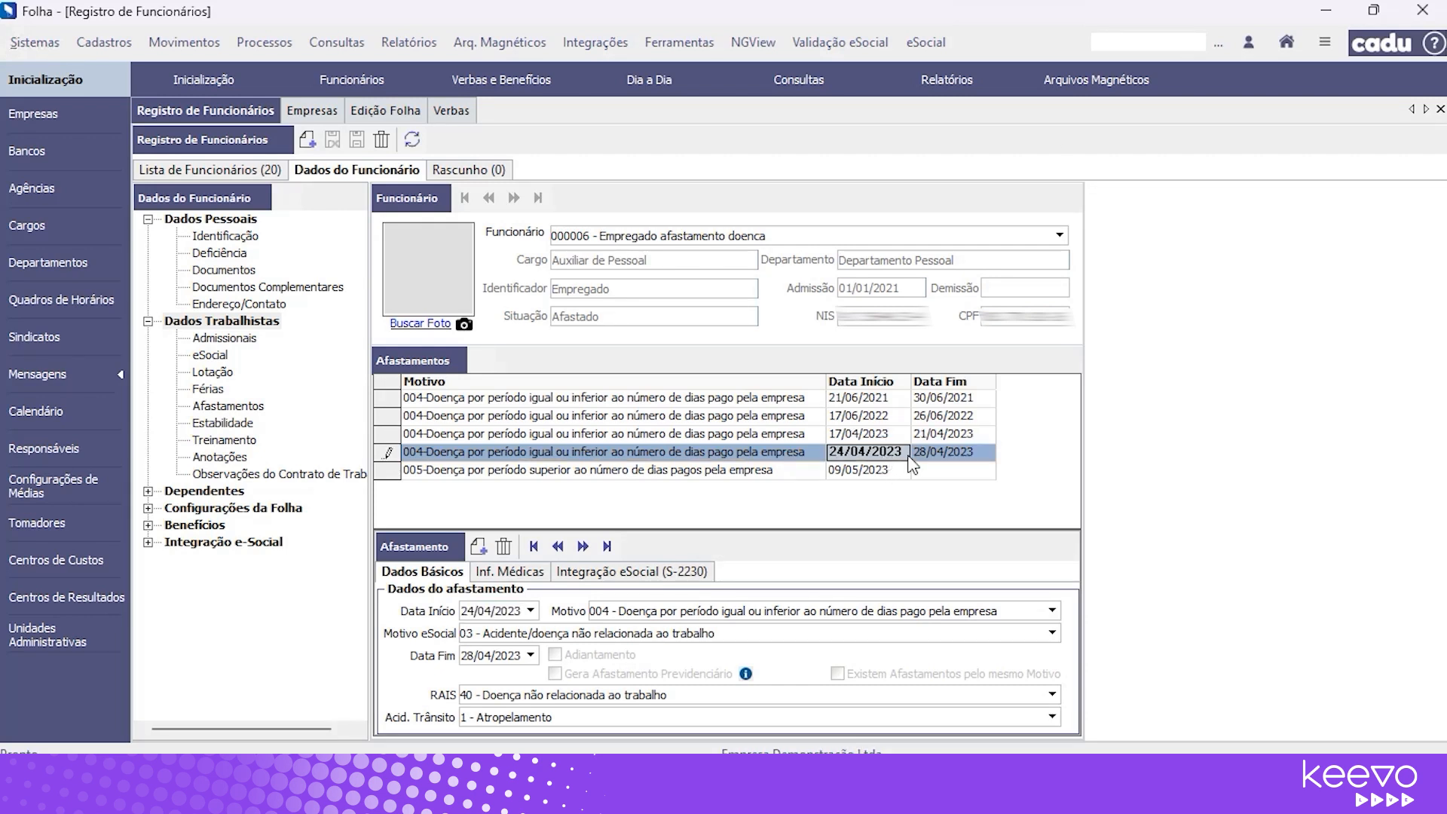
click(756, 473)
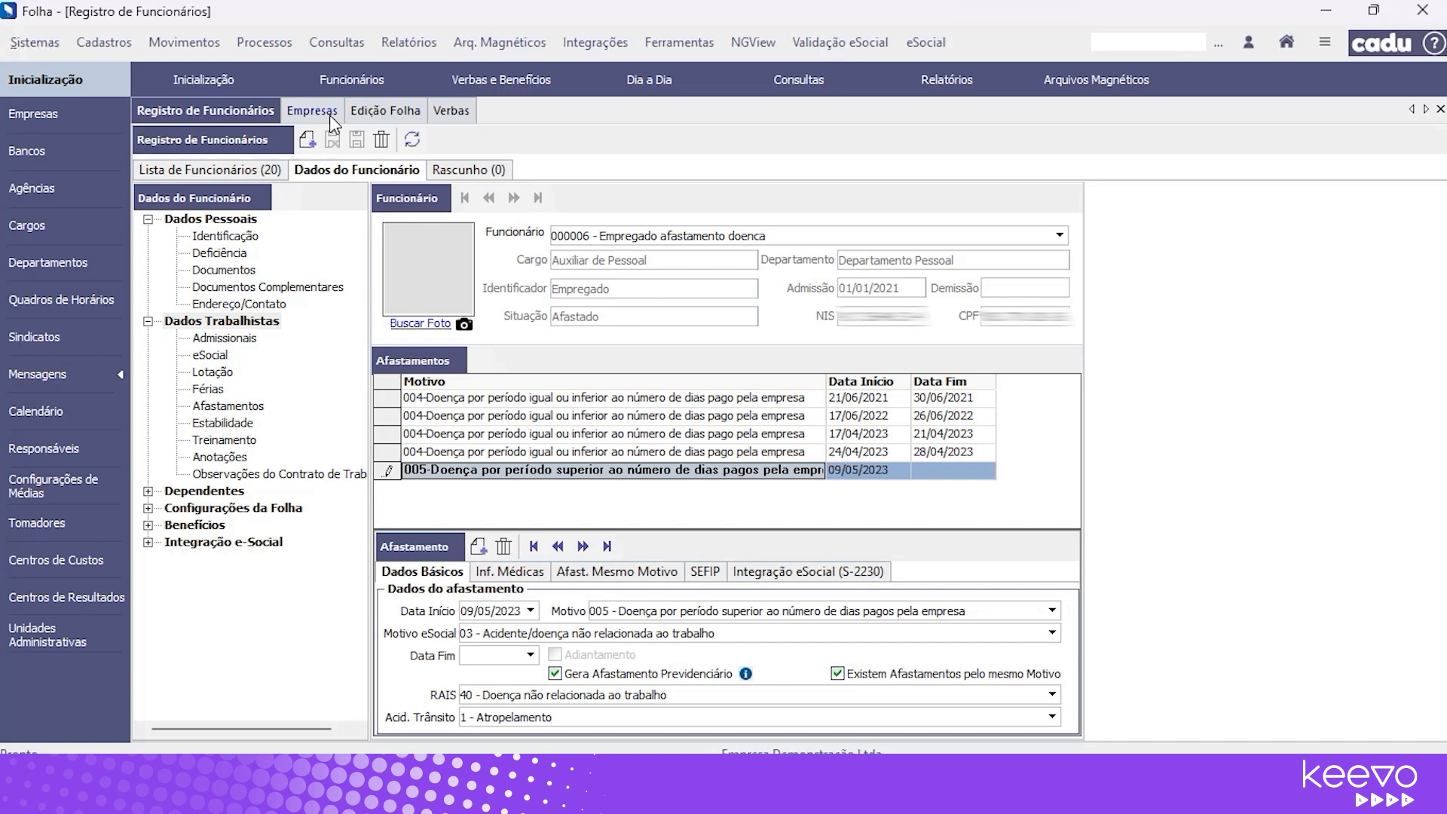
Display the monthly payroll of employee code 6 for May 2023 in Edição Folha.
click(385, 112)
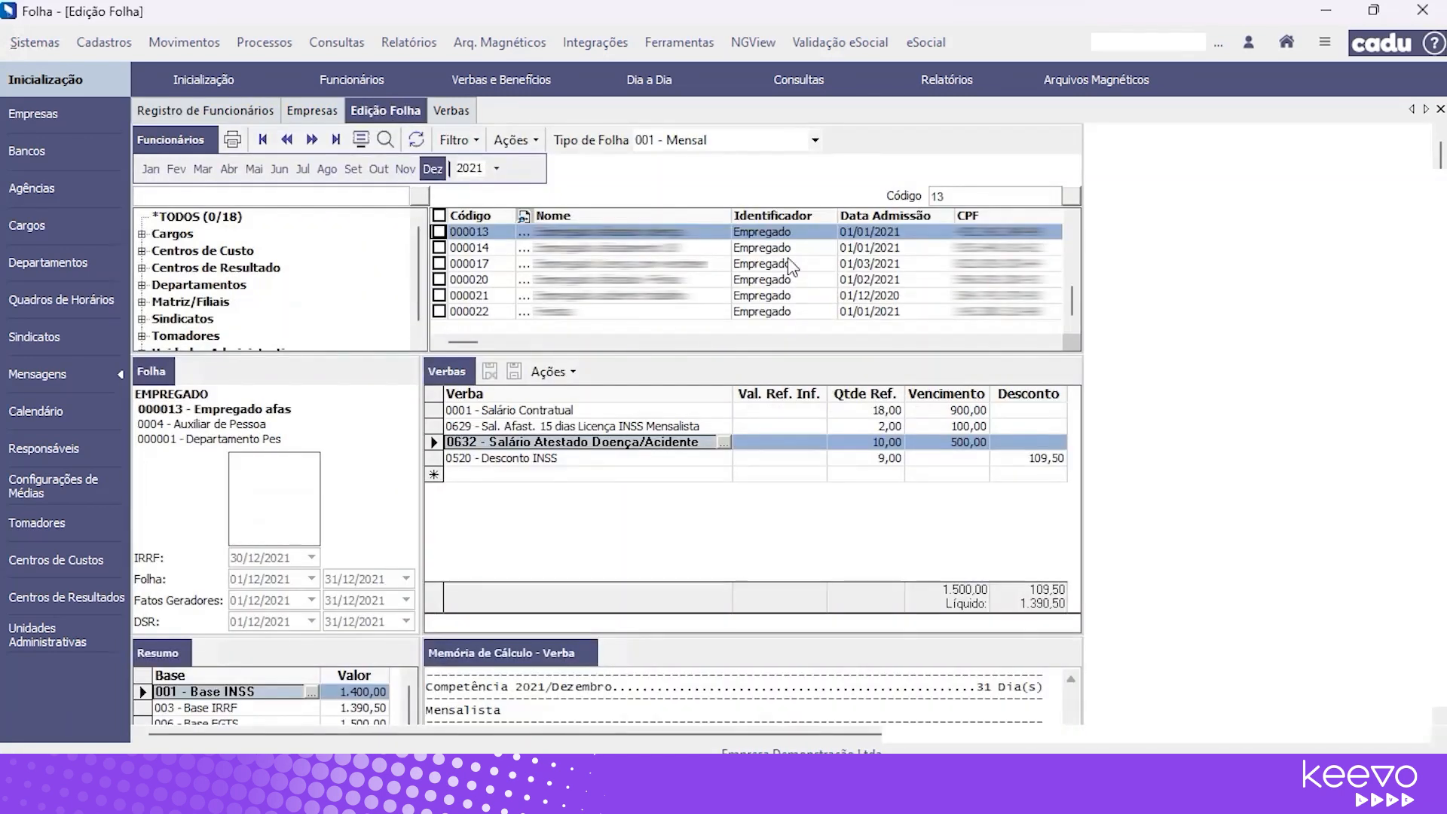
click(977, 192)
text(6)
click(469, 171)
text(2023)
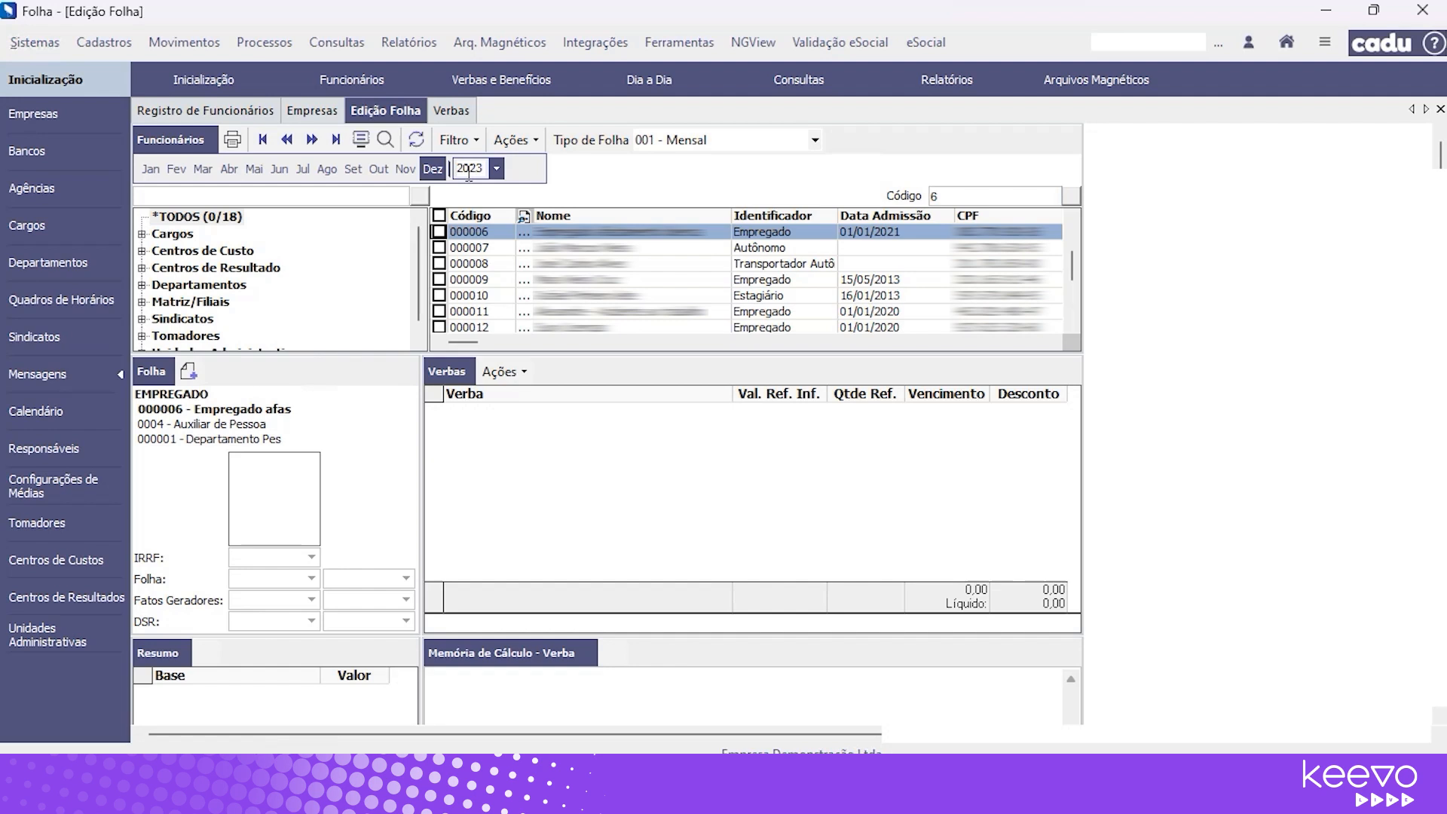
key(Return)
click(255, 169)
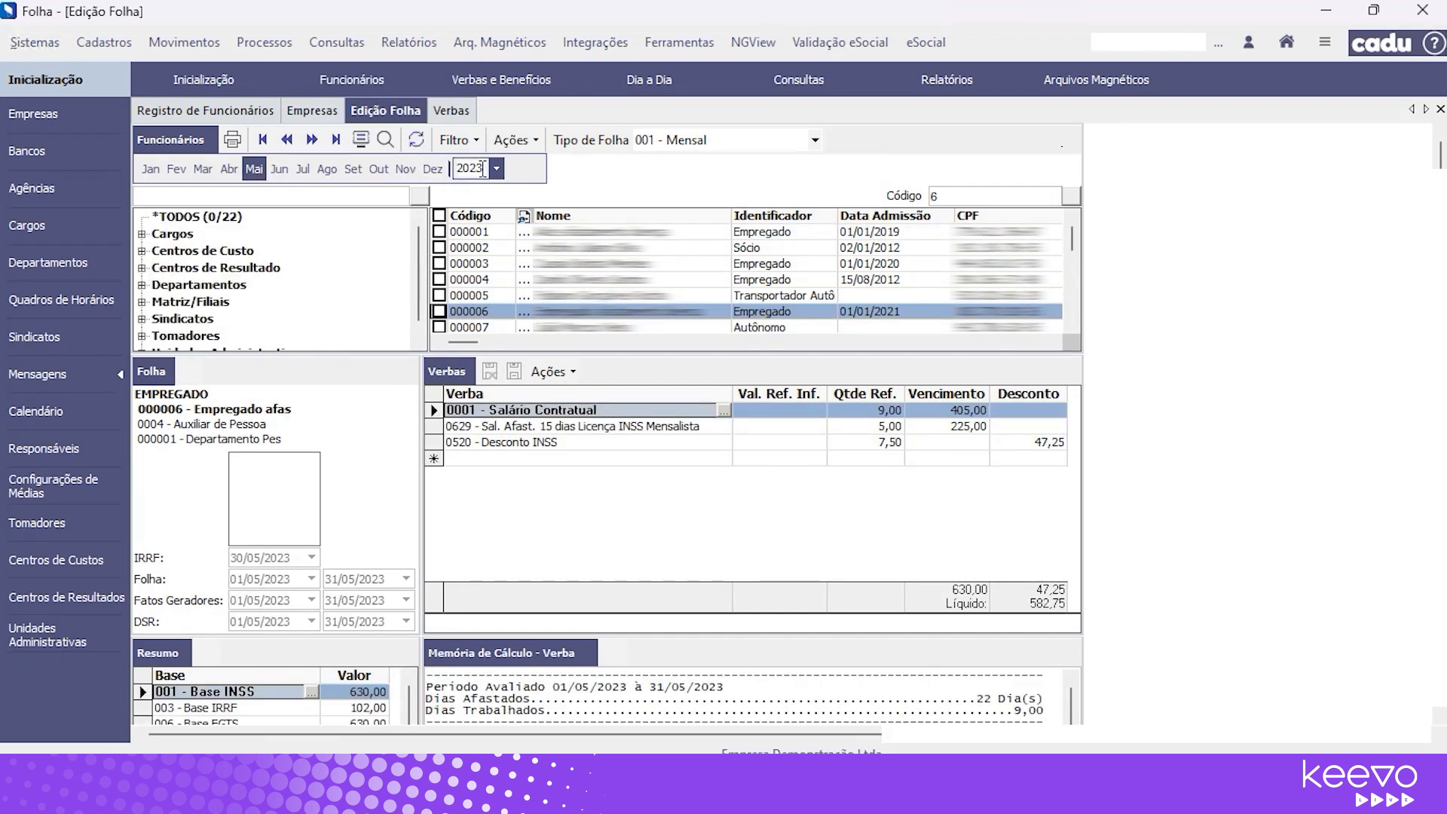
Regenerate the May 2023 monthly payroll of employee code 6, accepting the proposed generation parameters.
click(574, 373)
click(588, 404)
click(511, 531)
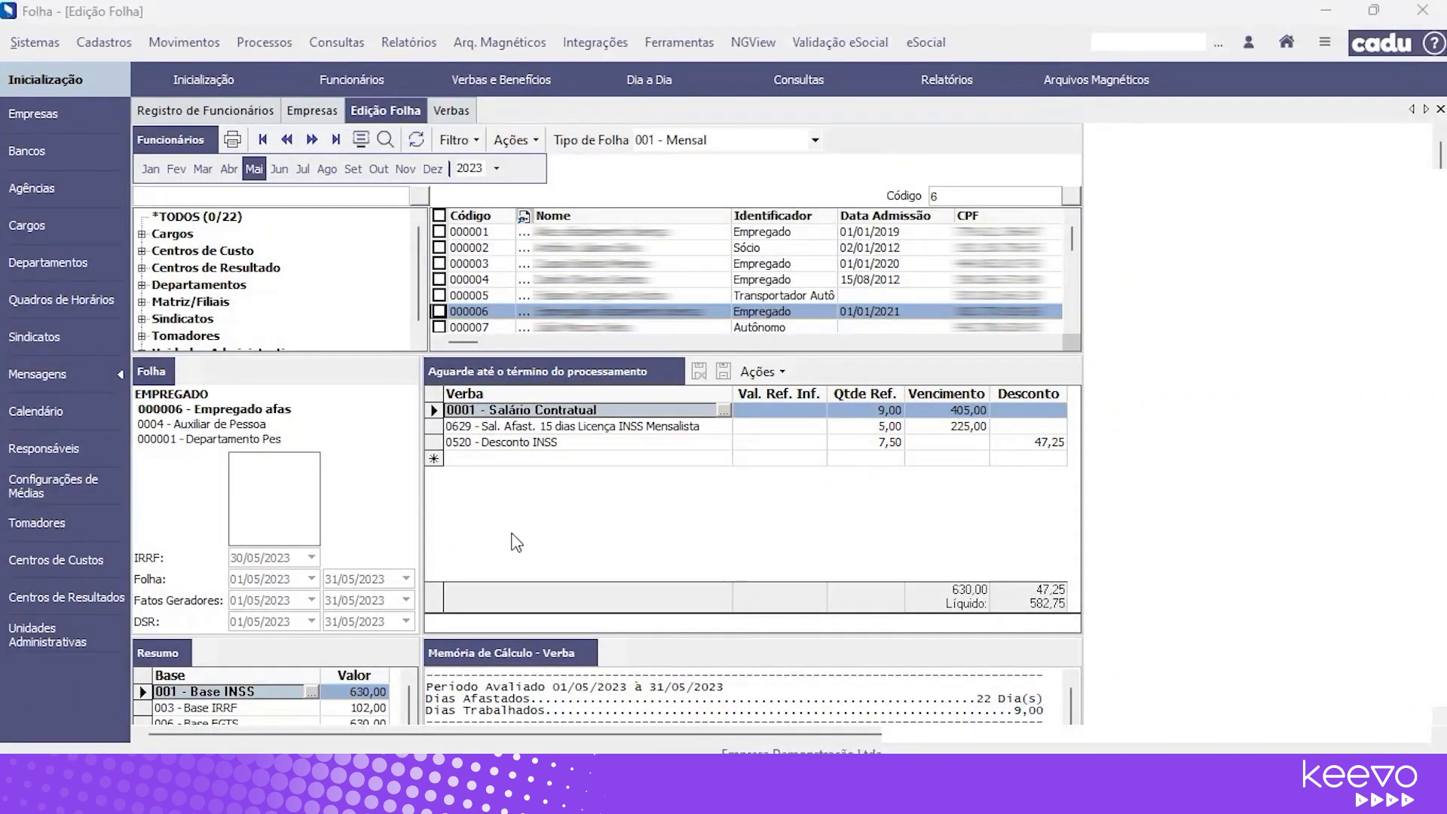
click(876, 554)
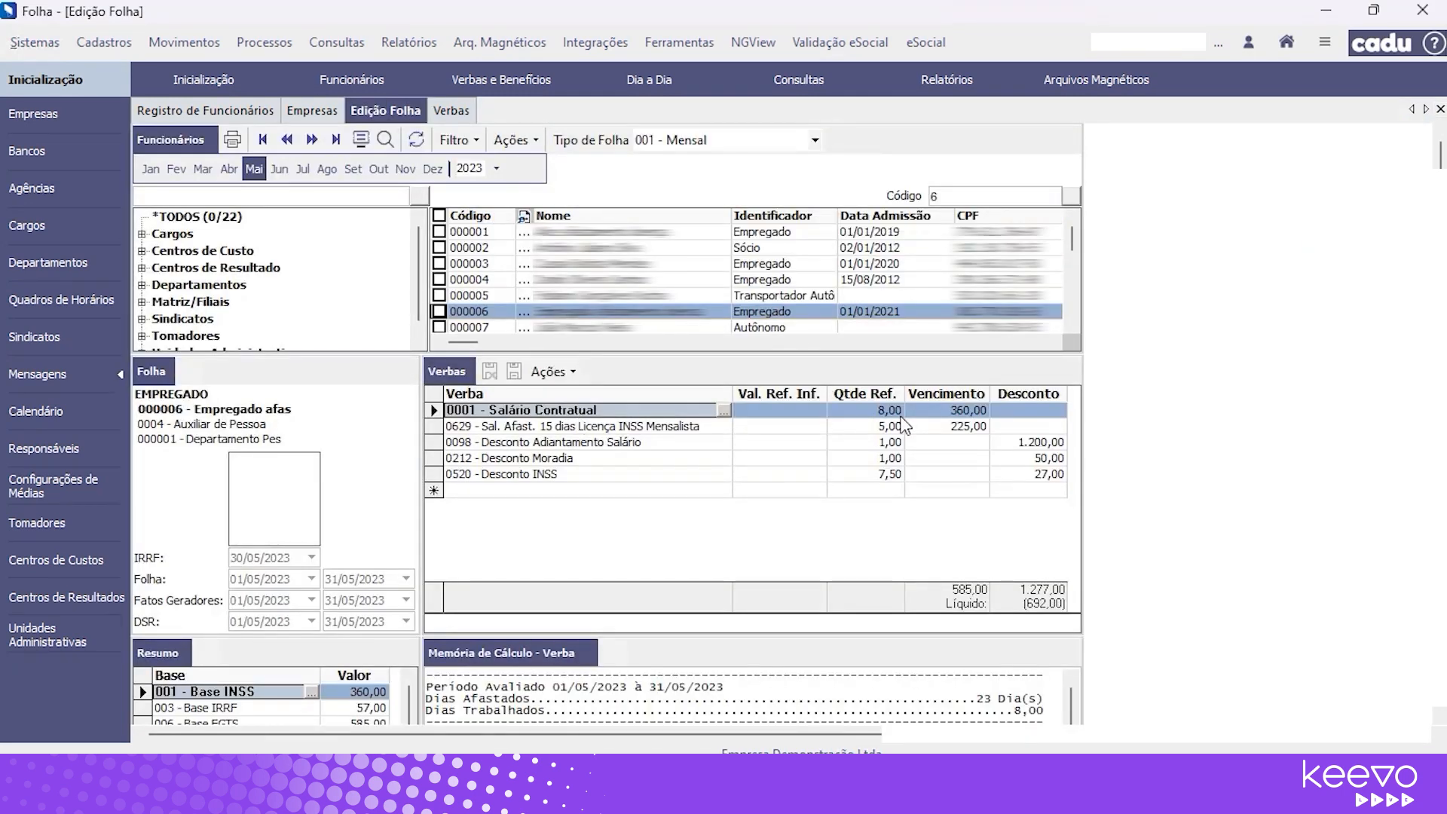
Examine the calculation memory of 0001 - Salário Contratual in the May 2023 payroll, focusing on Dias Afastados and Dias Trabalhados.
key(Tab)
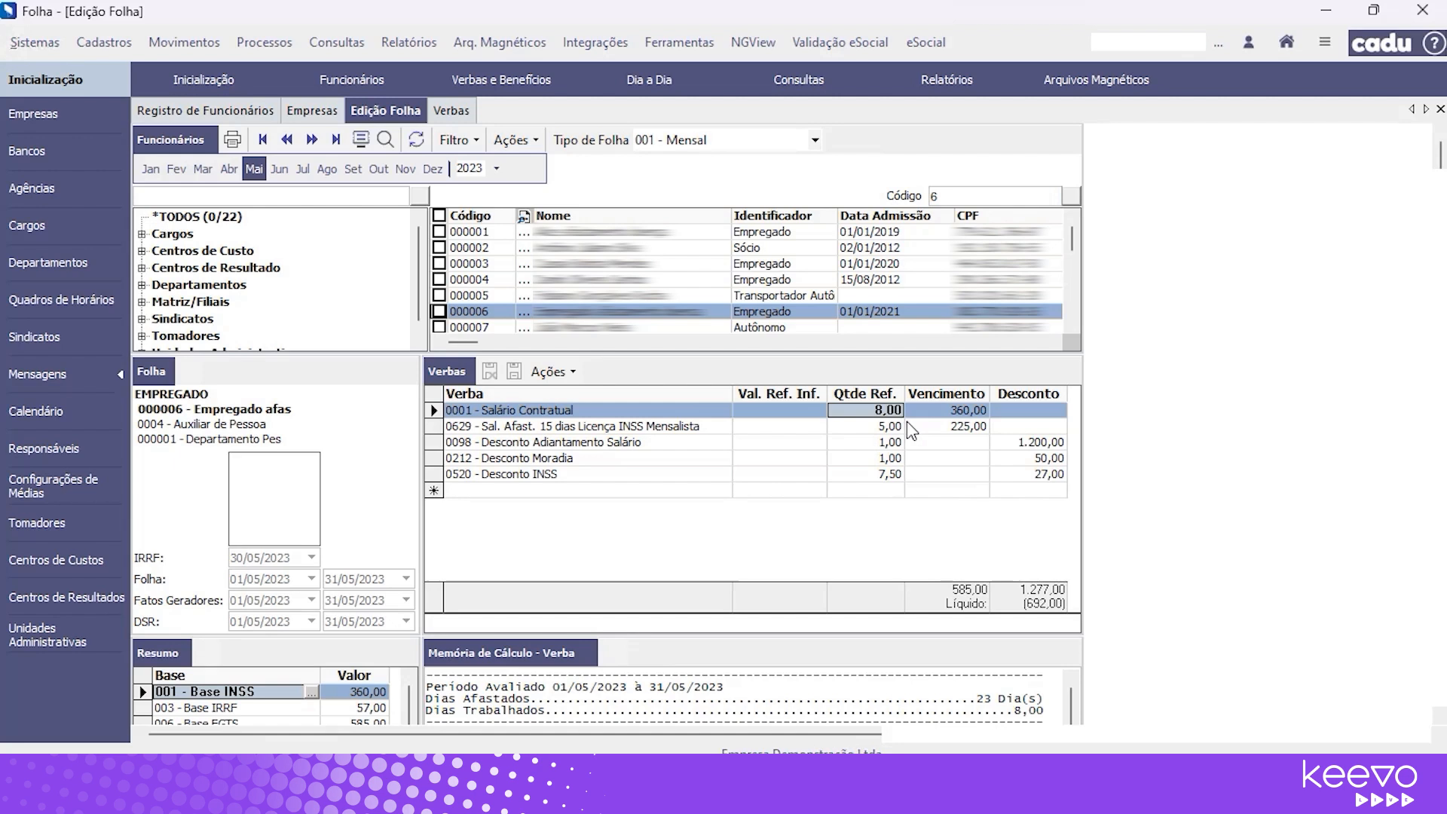
click(668, 432)
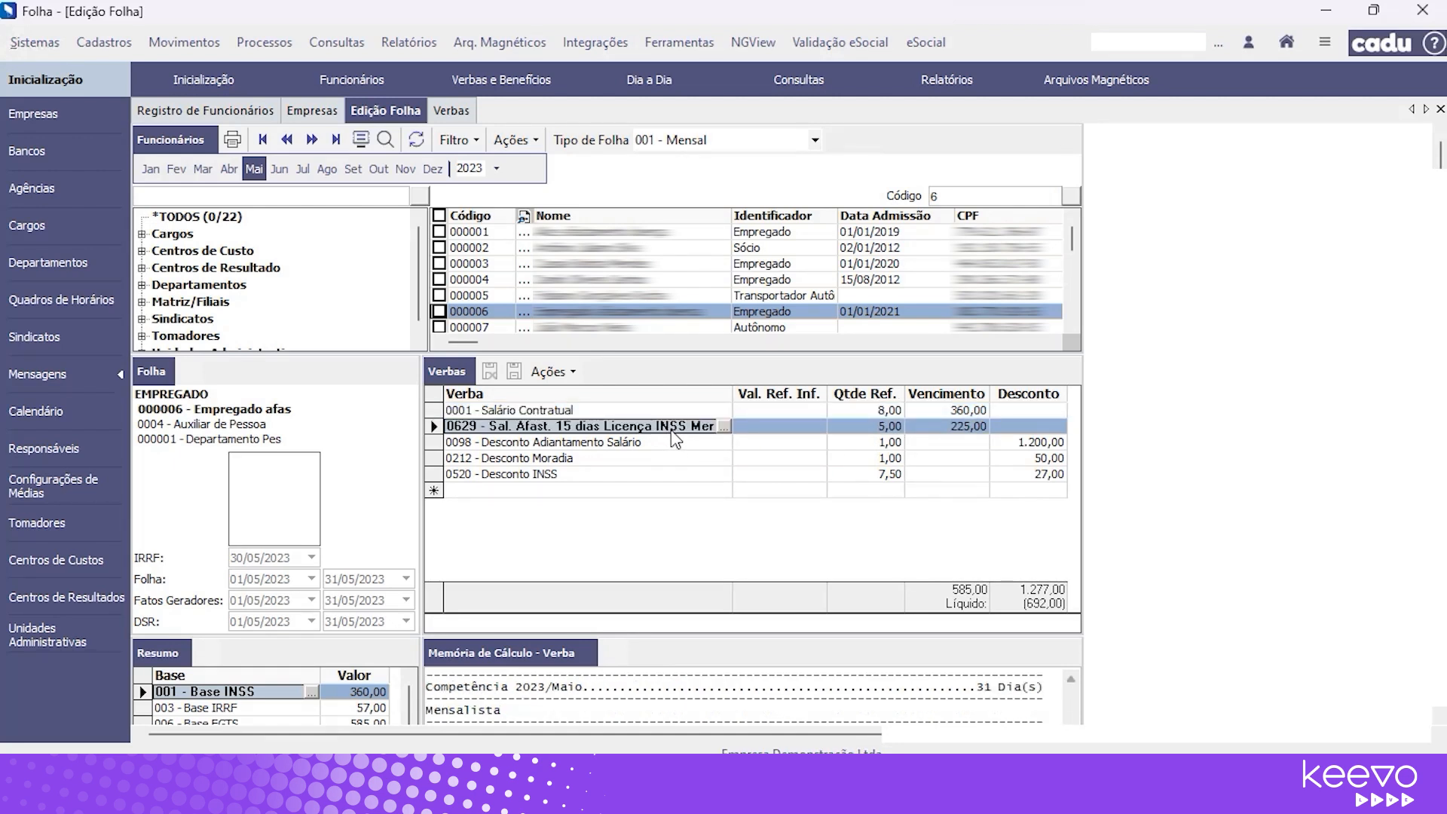
drag(539, 594, 550, 486)
click(556, 409)
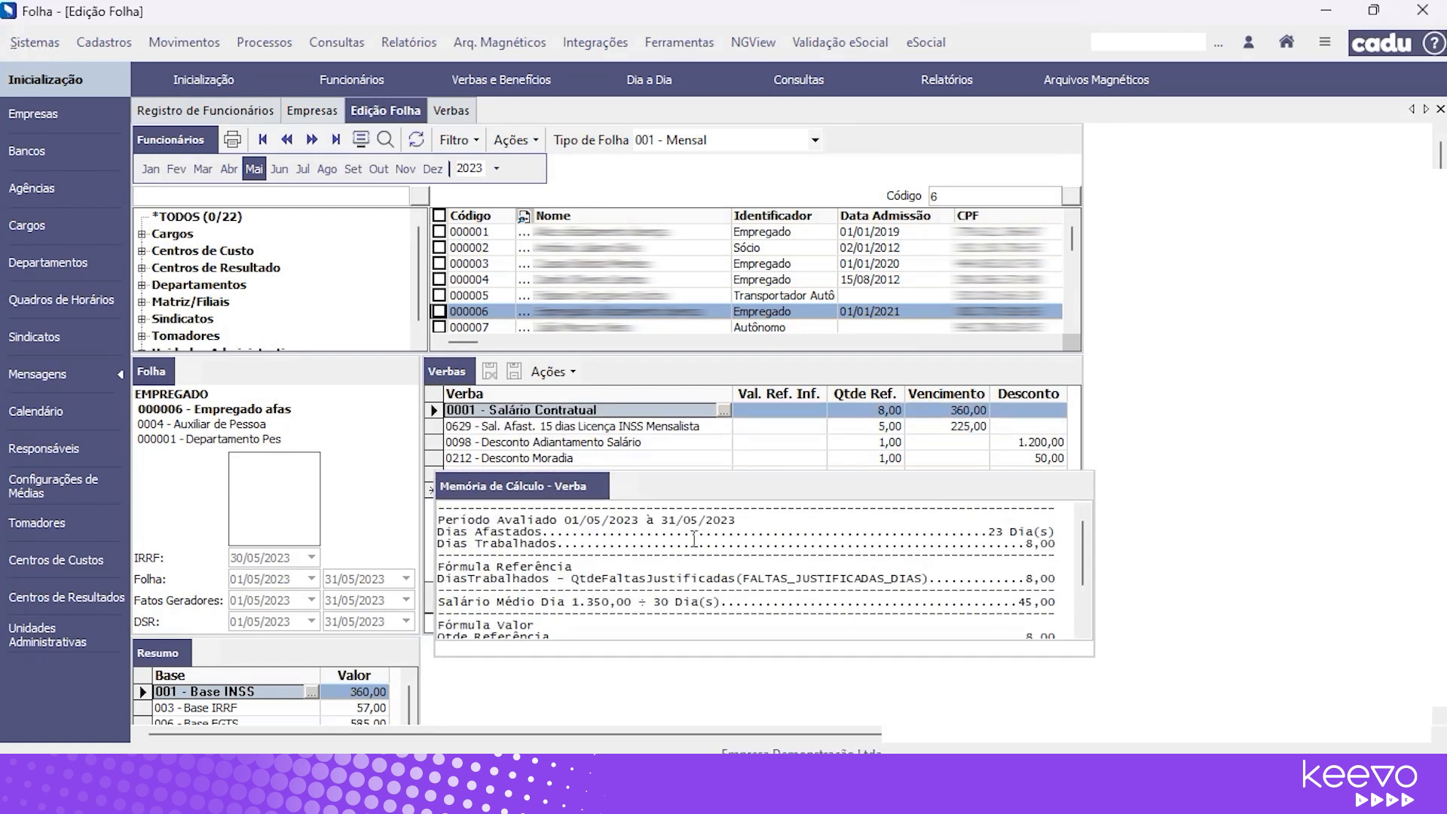
drag(475, 532, 1063, 532)
click(492, 544)
double_click(491, 545)
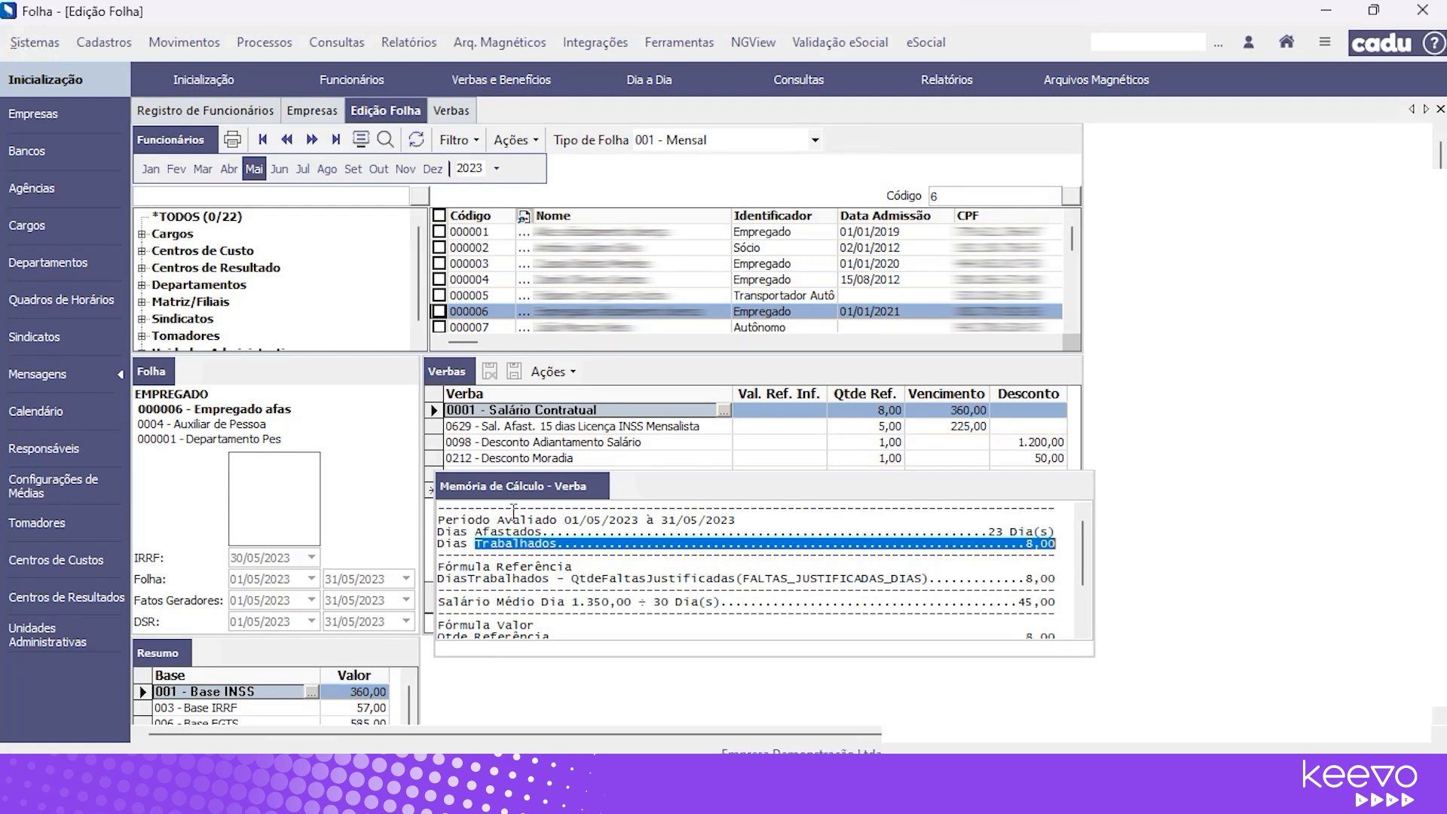
drag(488, 488, 477, 663)
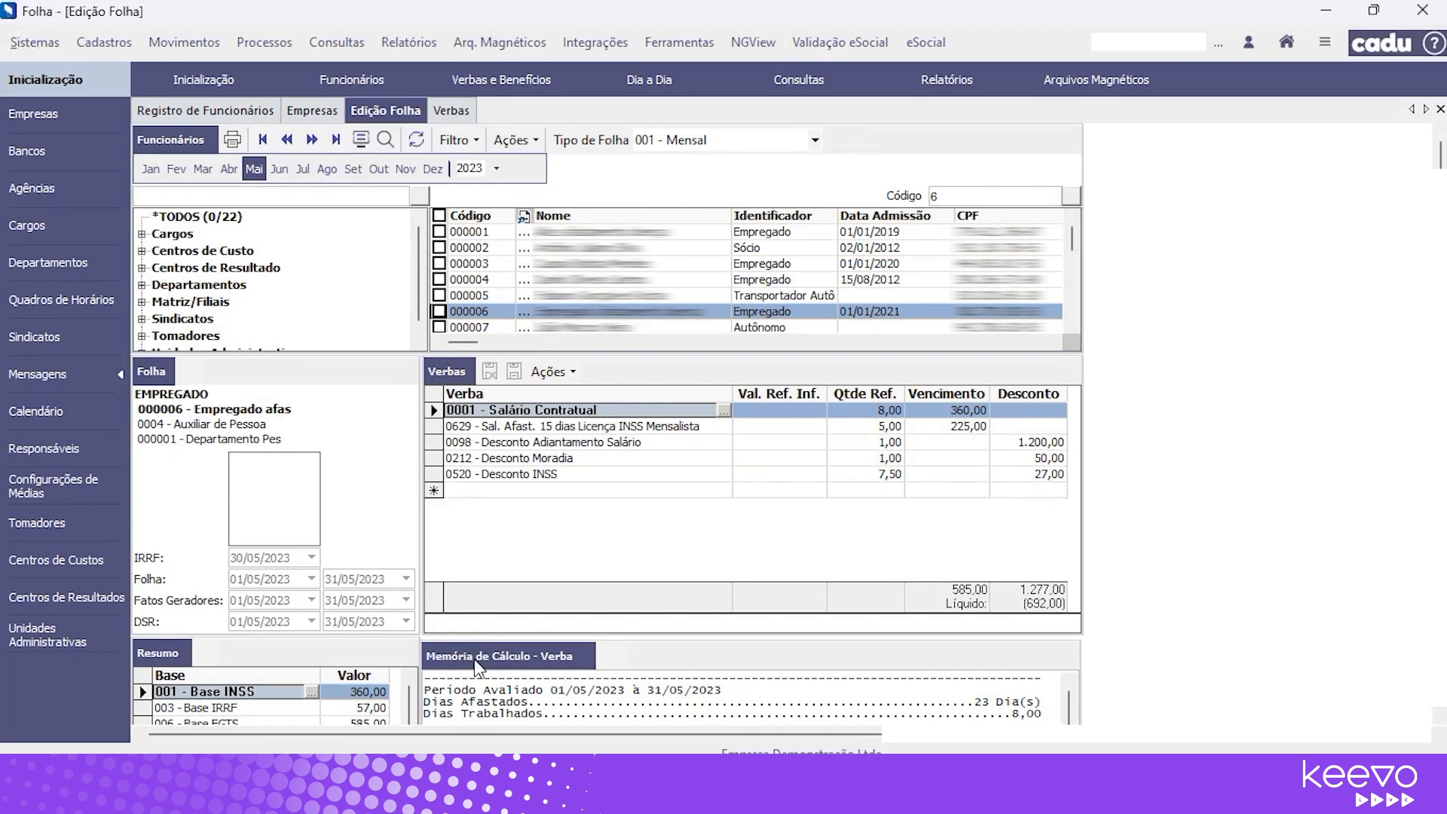
Compare the leave starting 24/04/2023 with the one starting 09/05/2023 in the employee's Afastamentos.
click(248, 112)
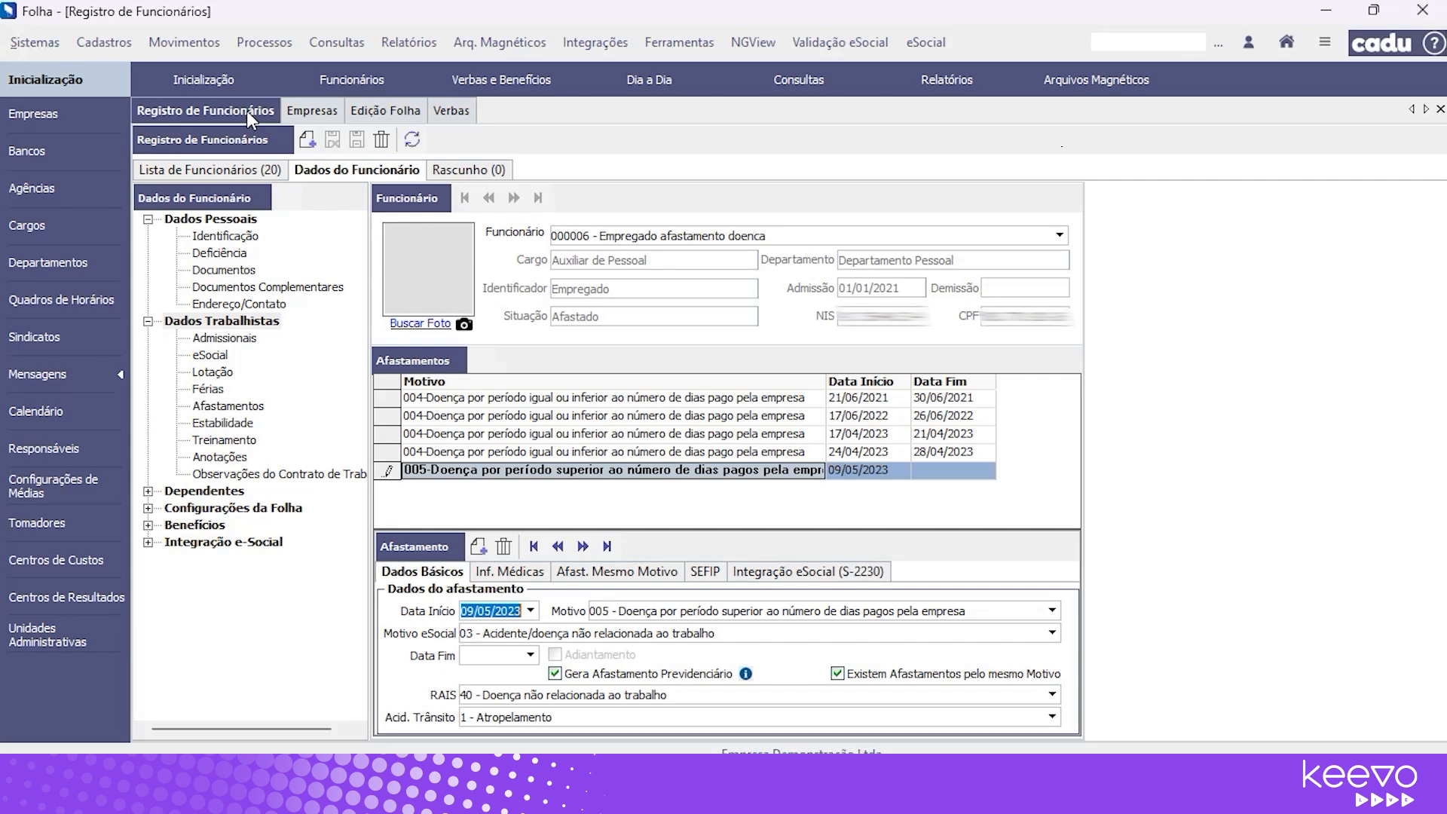
click(473, 452)
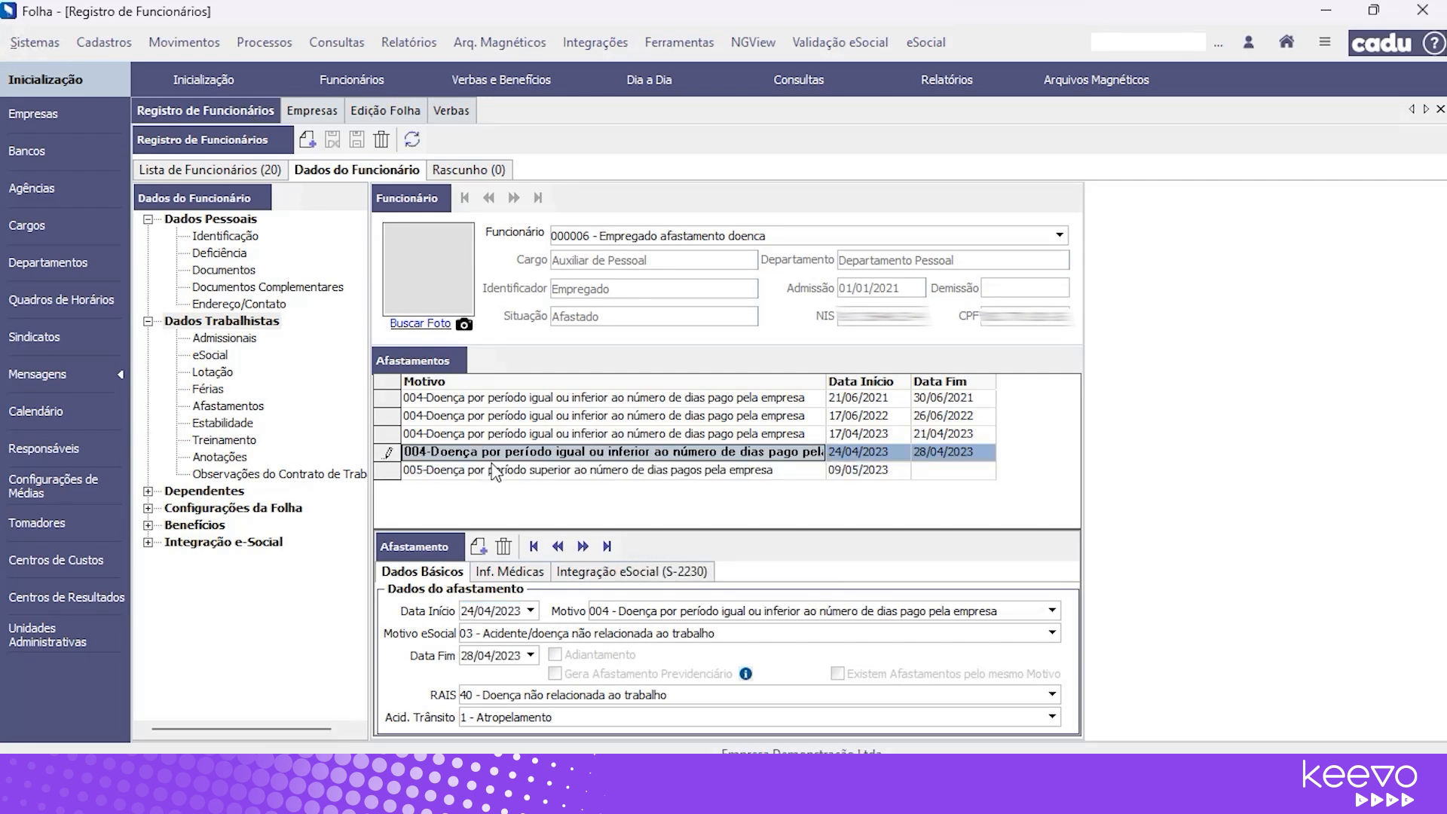
click(497, 474)
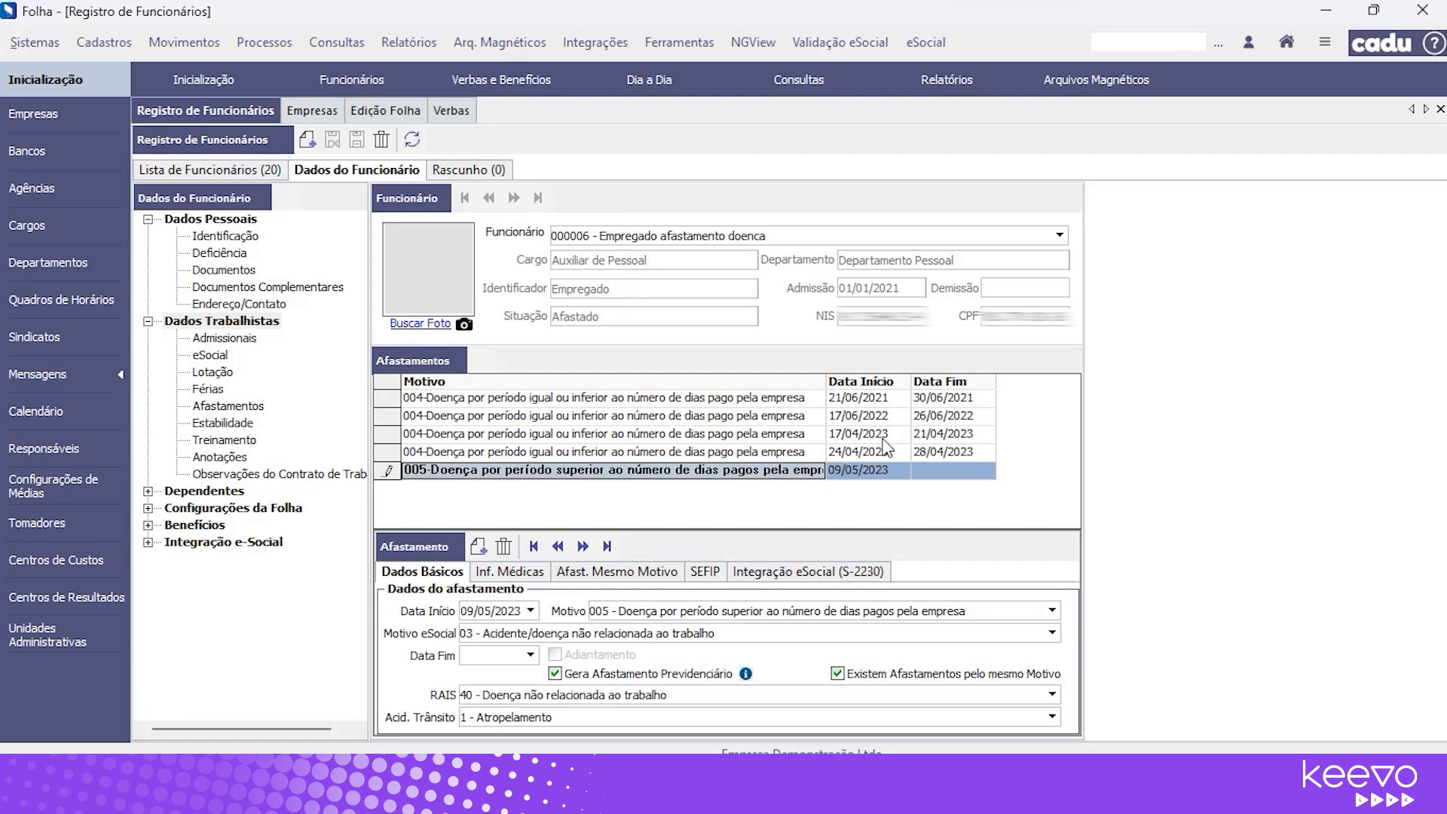
click(884, 475)
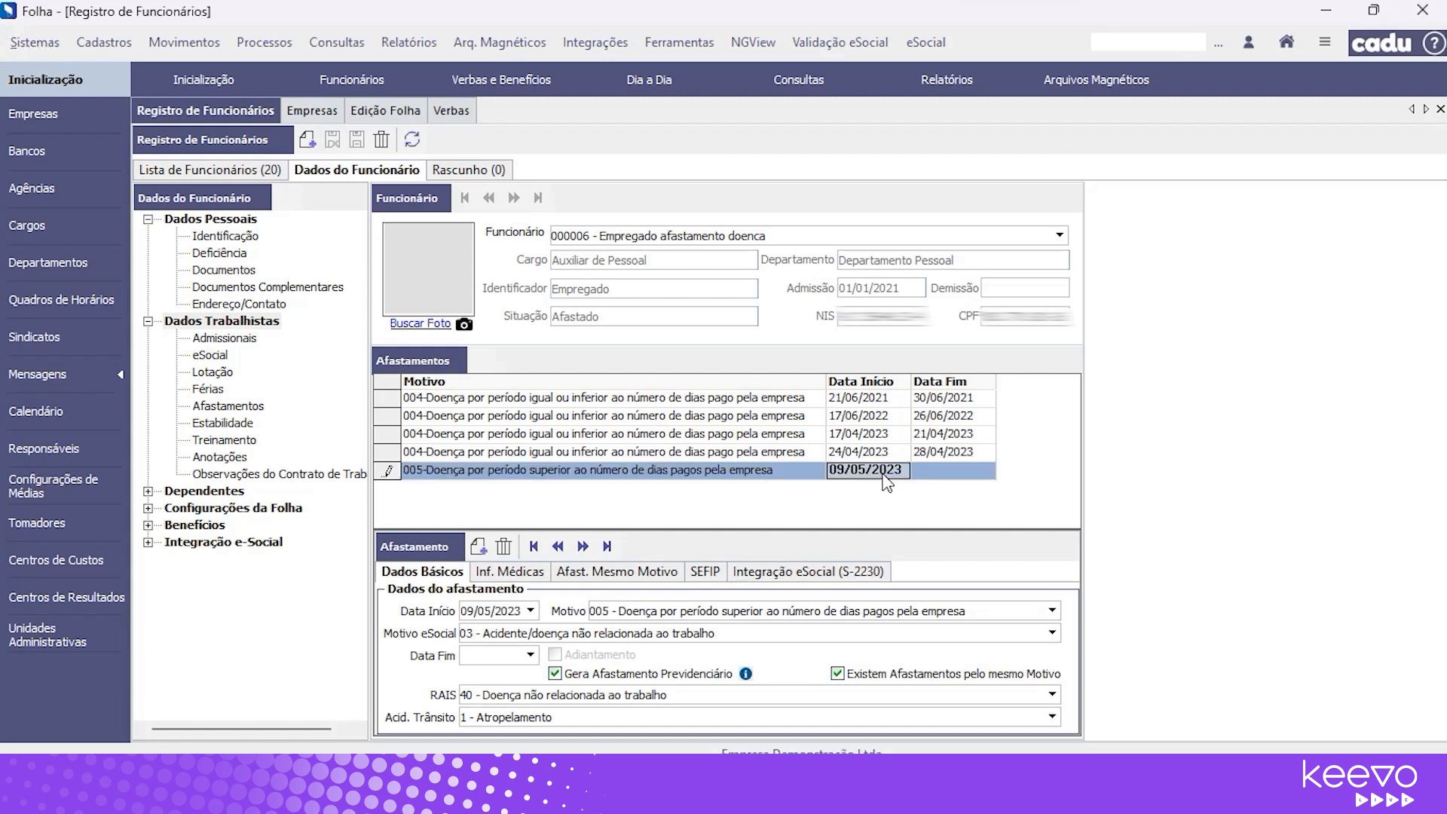
Regenerate the employee's monthly payroll for July 2023 in Edição Folha, accepting the loss of manual edits and the proposed calculation periods.
click(368, 110)
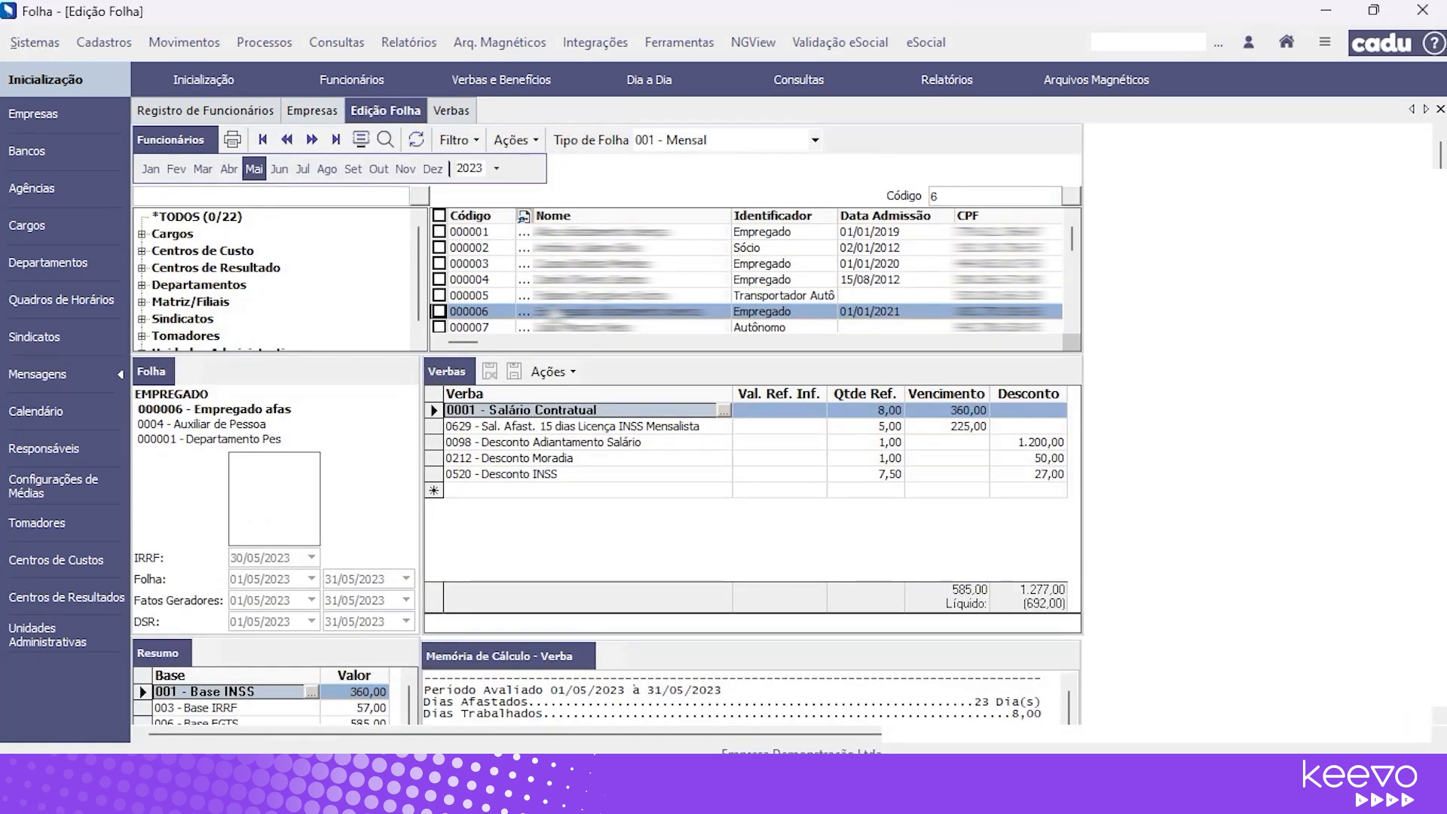
click(299, 169)
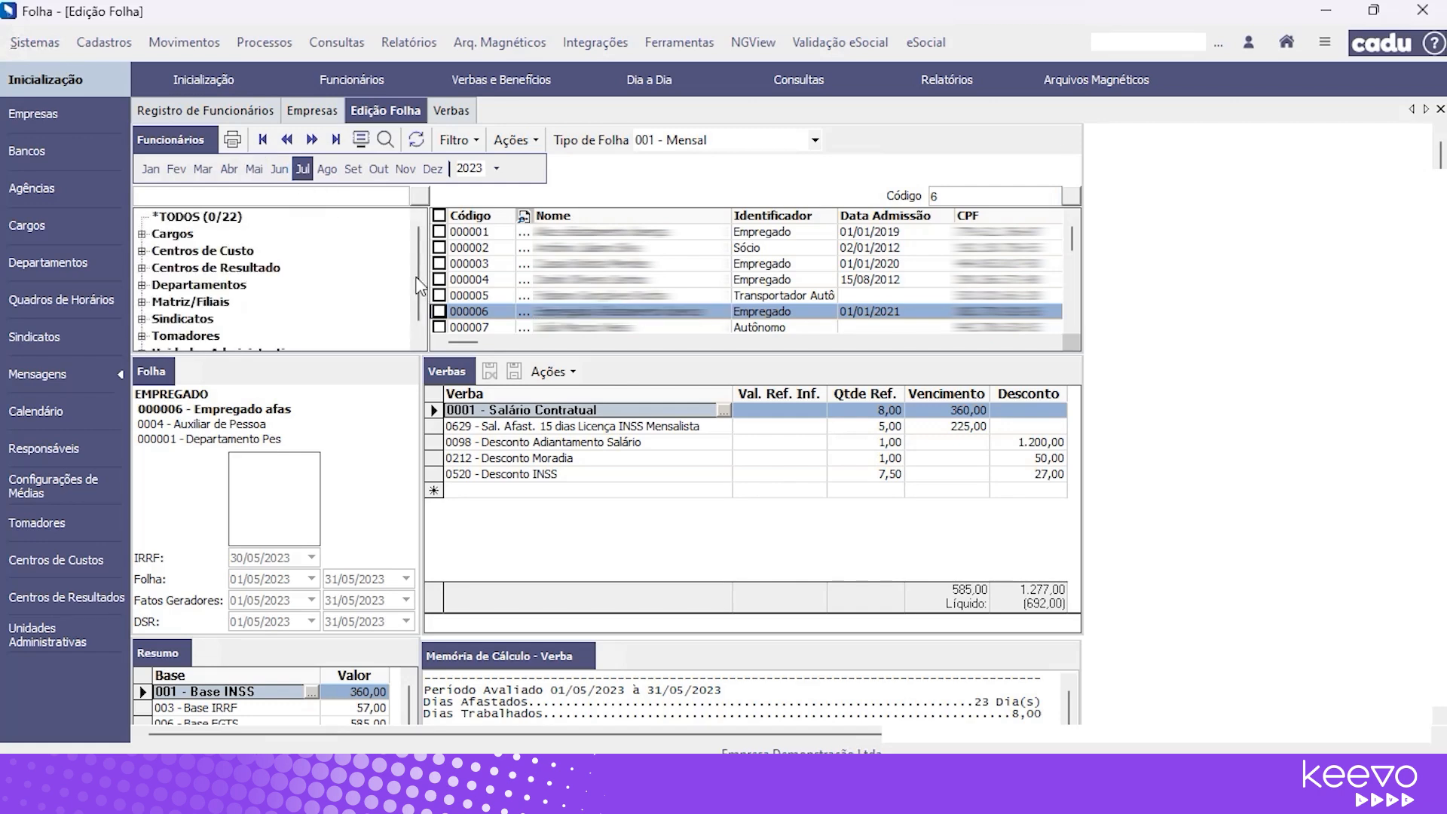
click(573, 372)
click(579, 396)
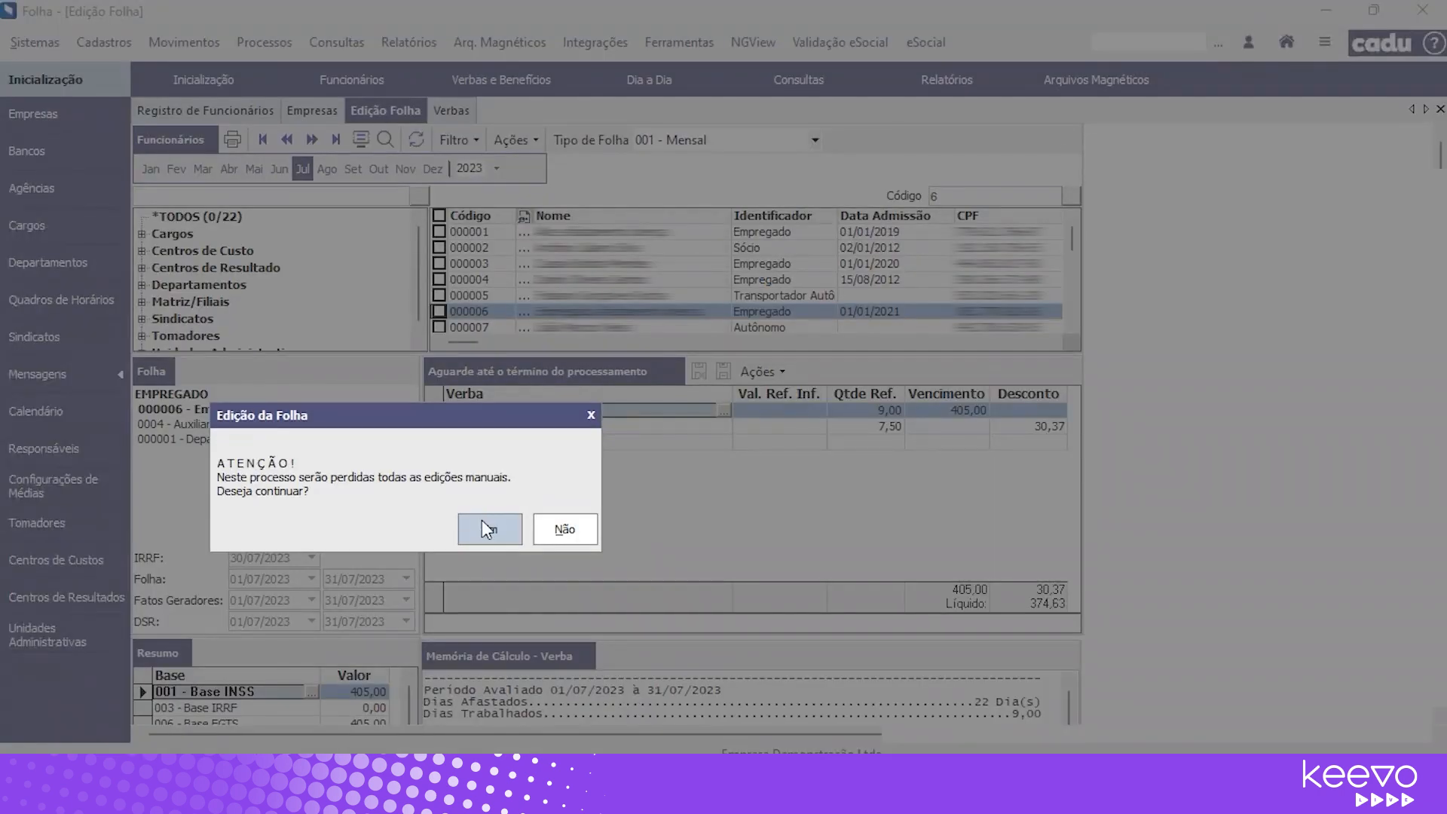
click(490, 524)
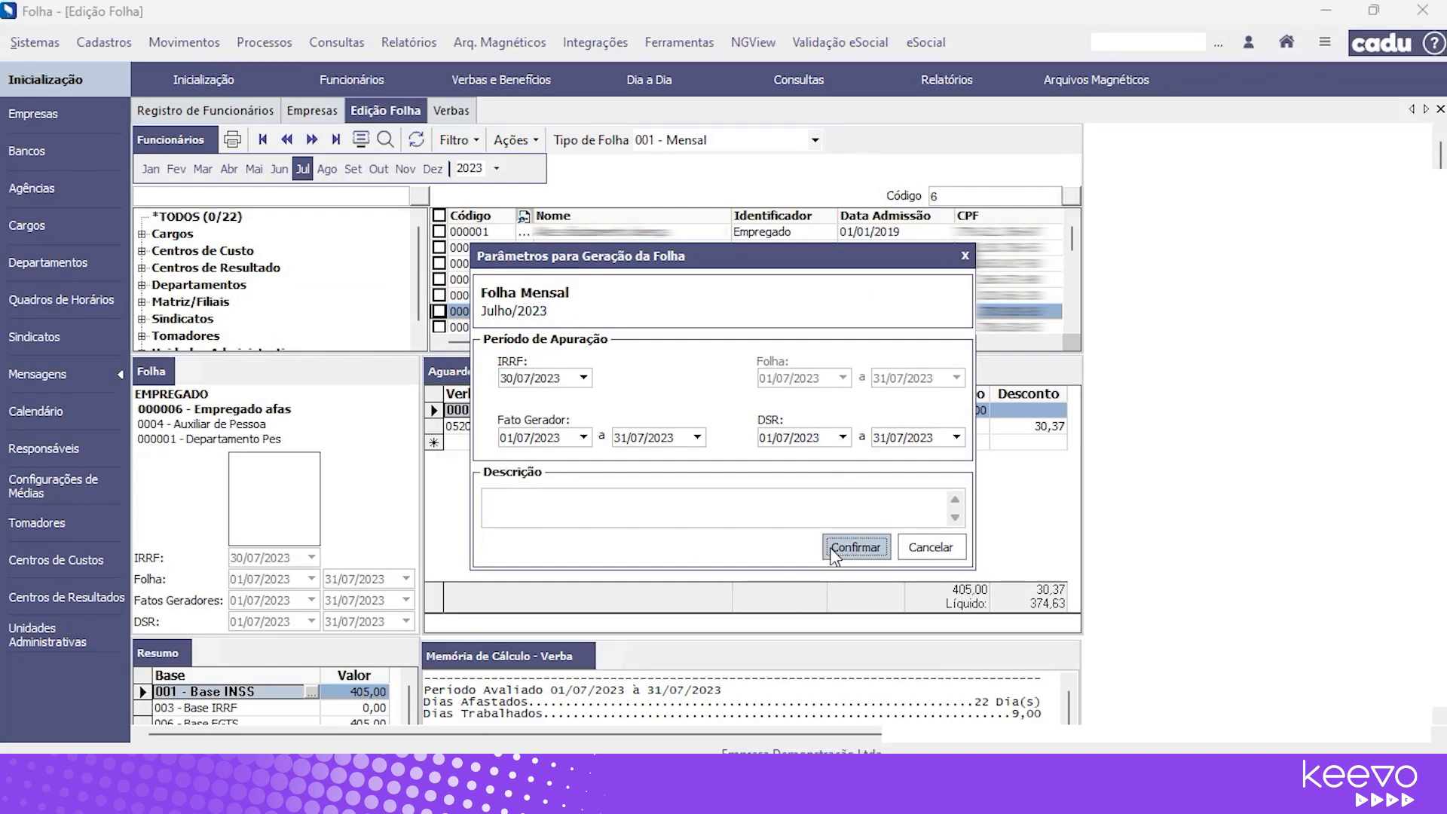
click(829, 551)
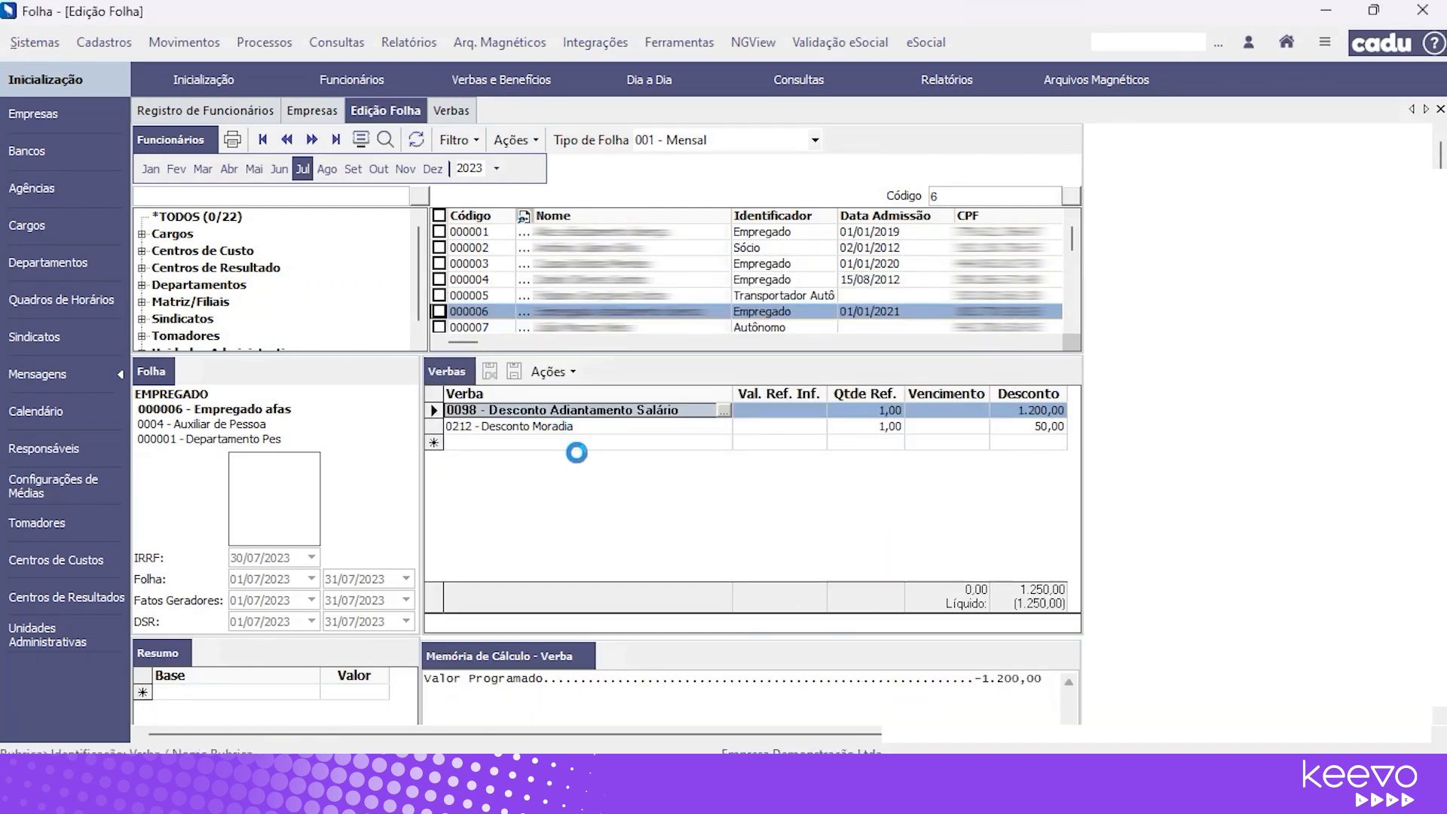
click(1439, 109)
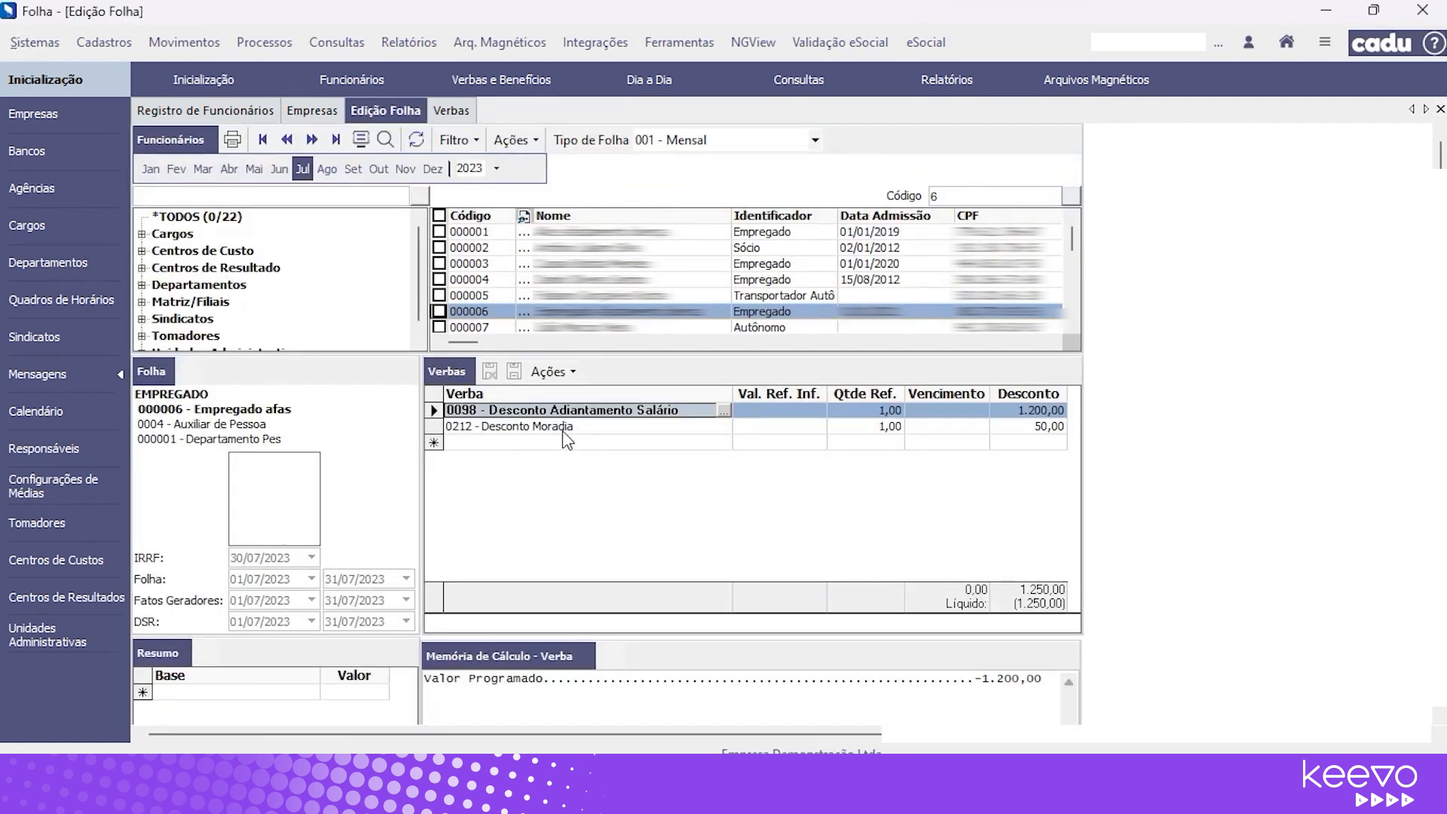
Check the calculation memory of the 0212 - Desconto Moradia and 0098 - Desconto Adiantamento Salário items in the July 2023 payroll.
click(570, 426)
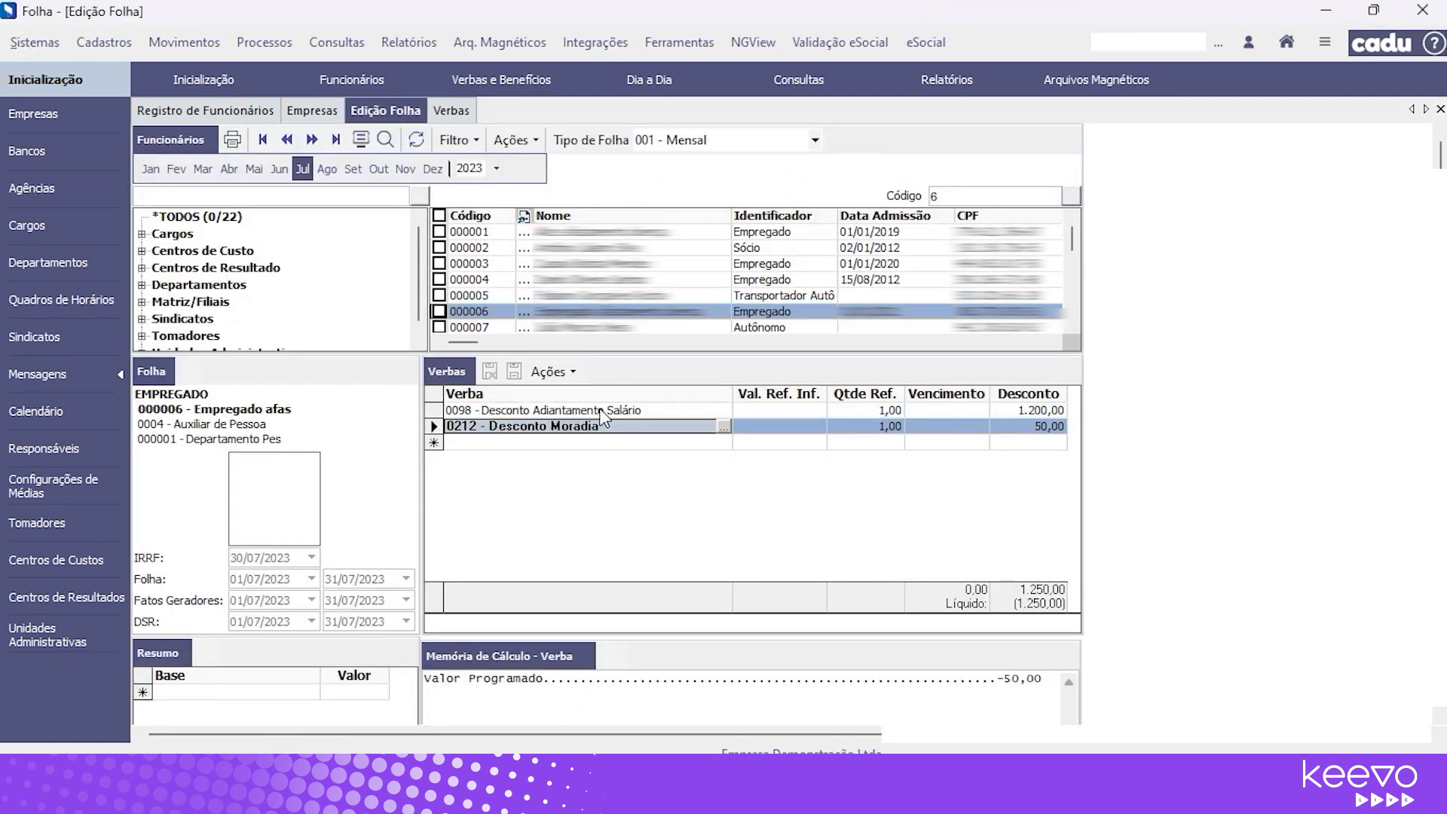
click(602, 412)
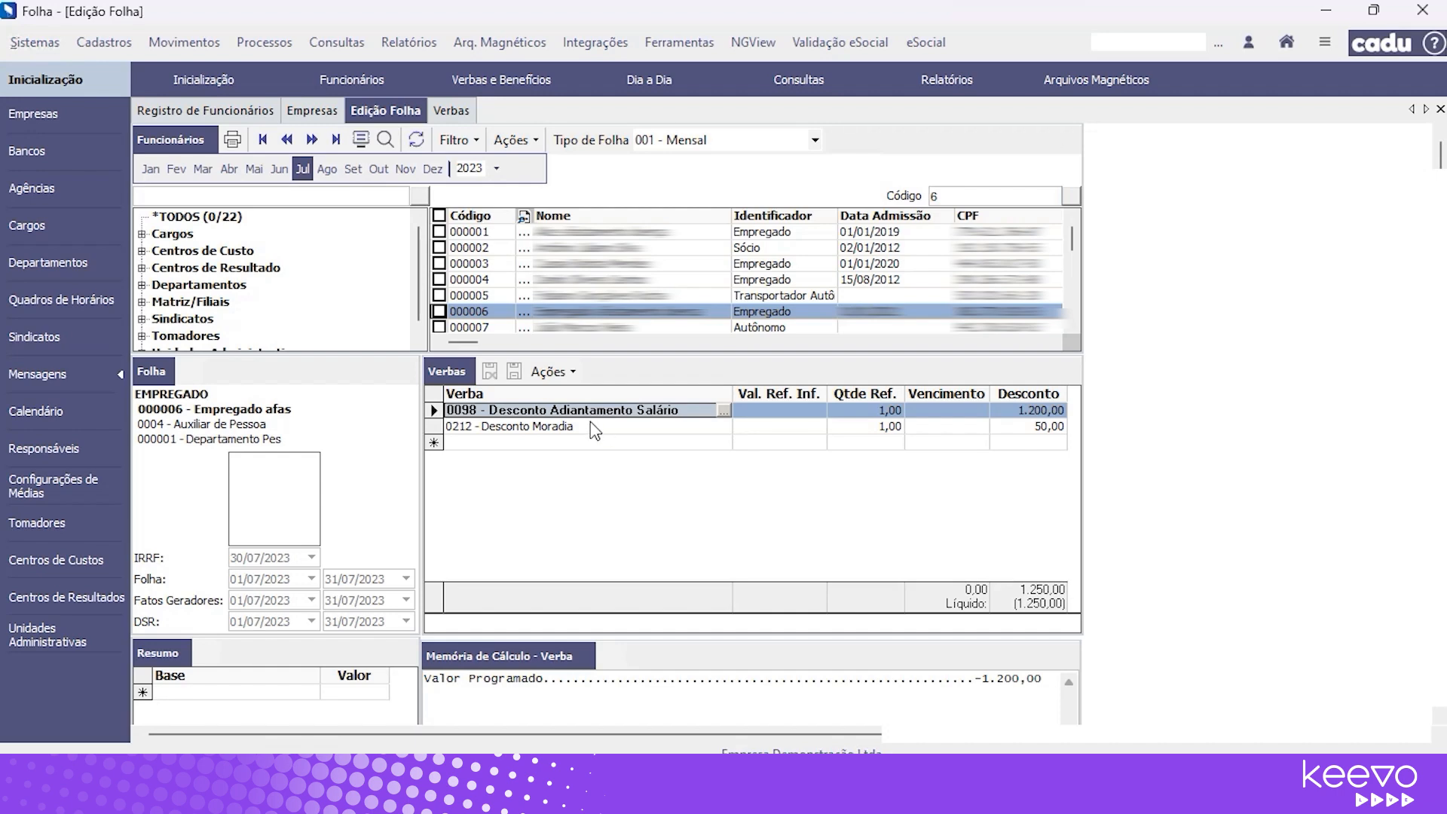
click(595, 427)
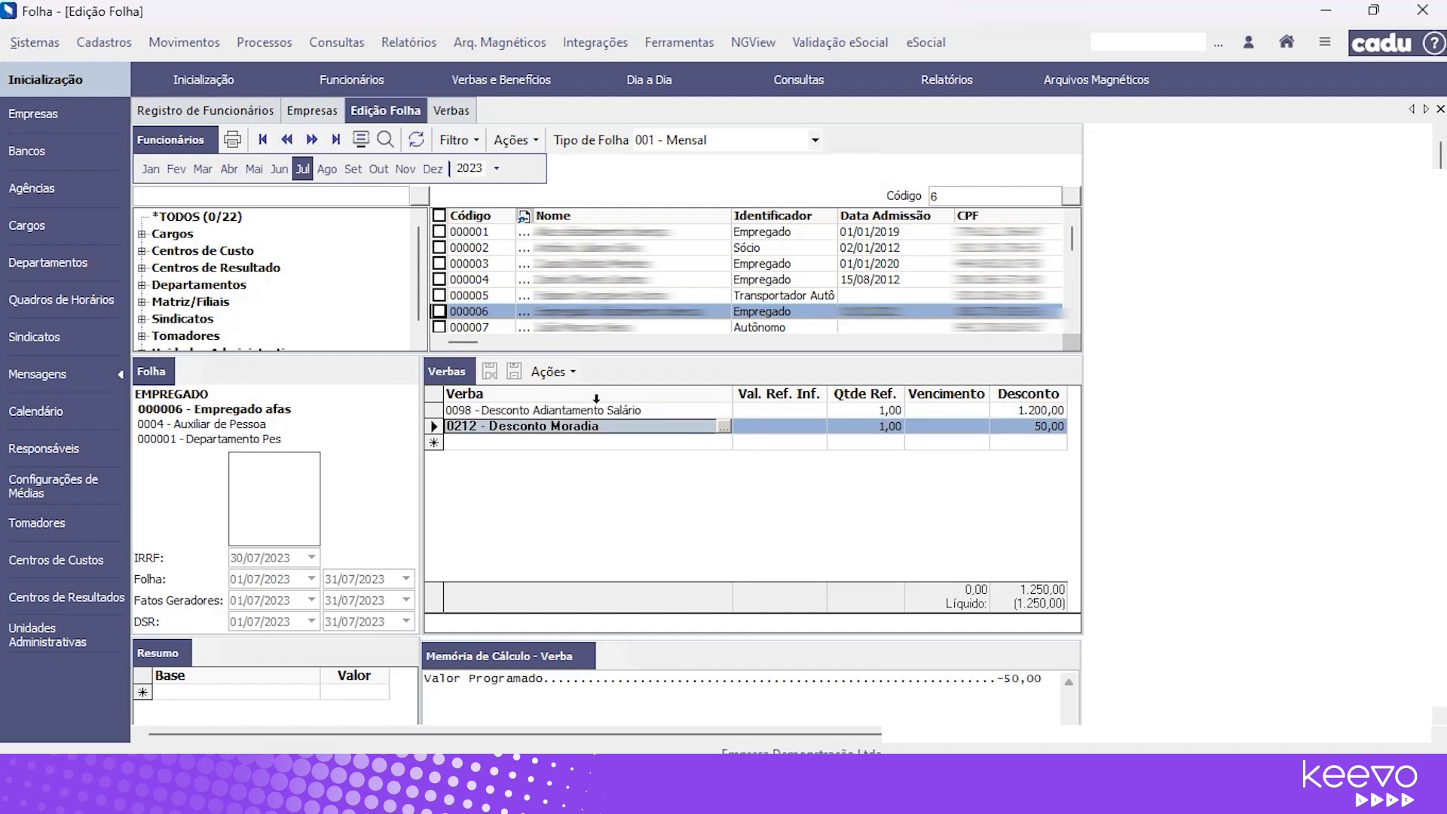
Review the amounts and scheduled months in the employee's Verbas Programadas, and return to the Afastamentos record.
click(243, 112)
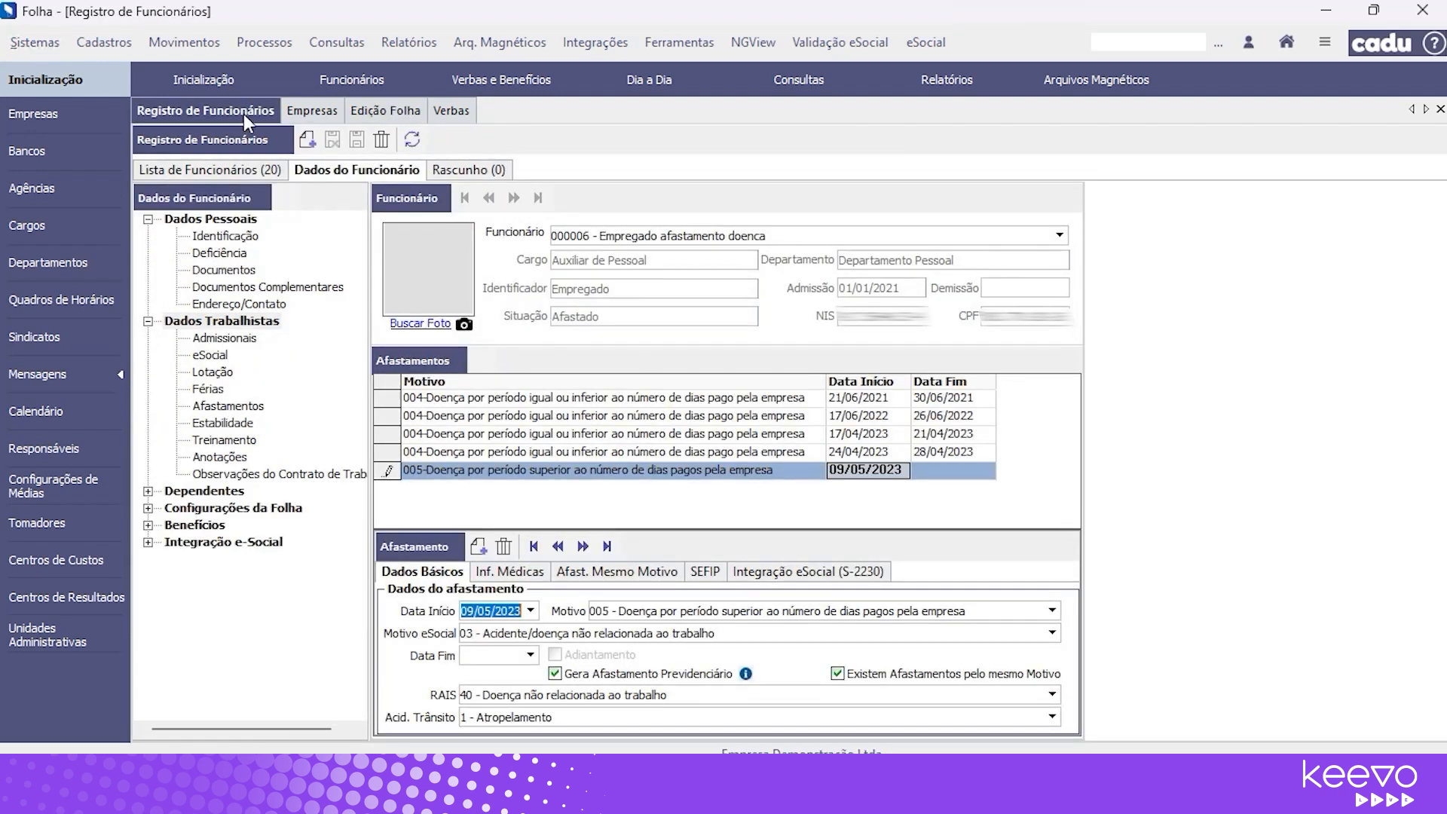
click(148, 508)
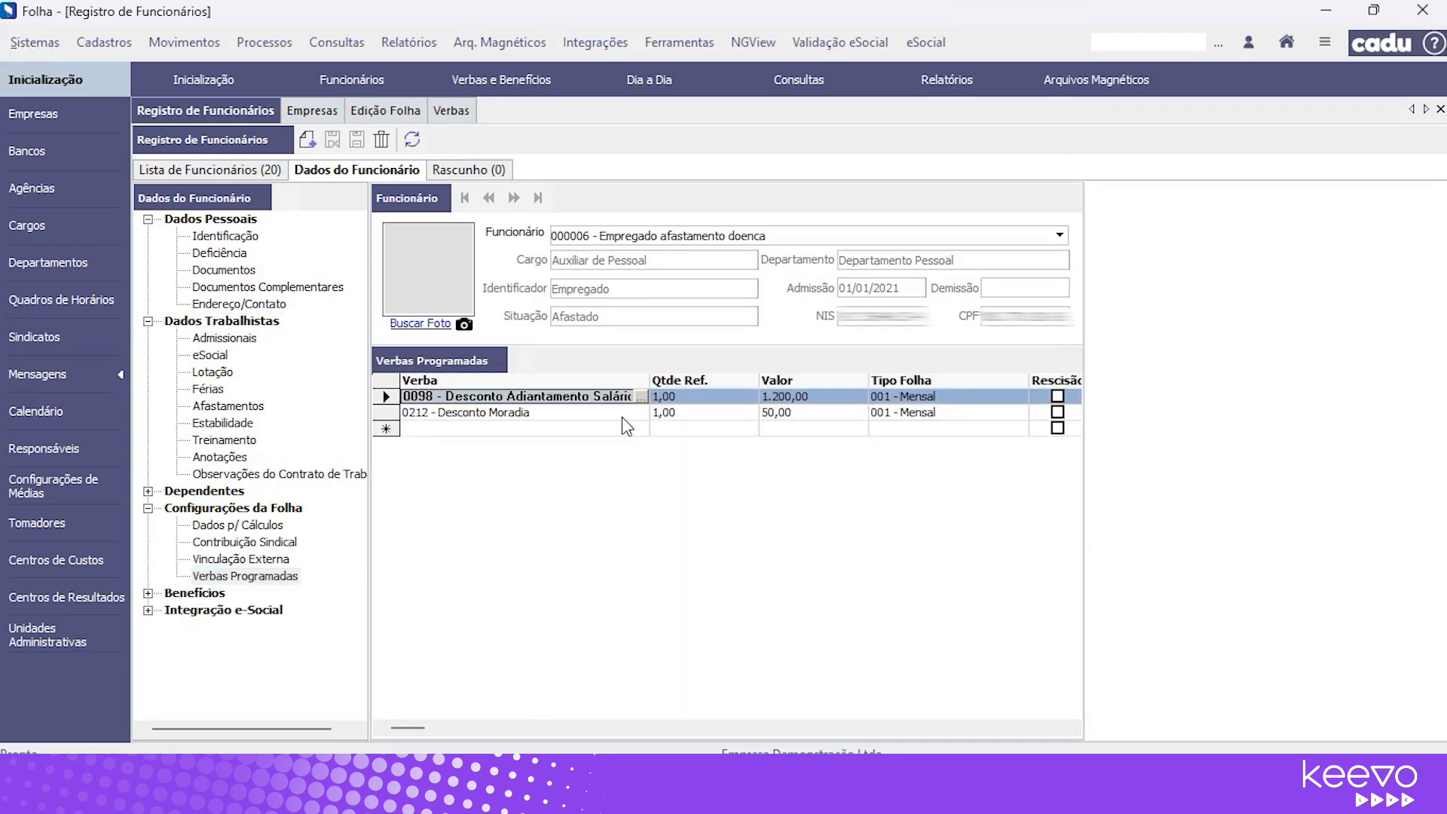
key(Tab)
key(Tab)
key(Tab)
key(Tab)
key(Tab)
key(Tab)
key(Tab)
key(Tab)
key(Tab)
key(Tab)
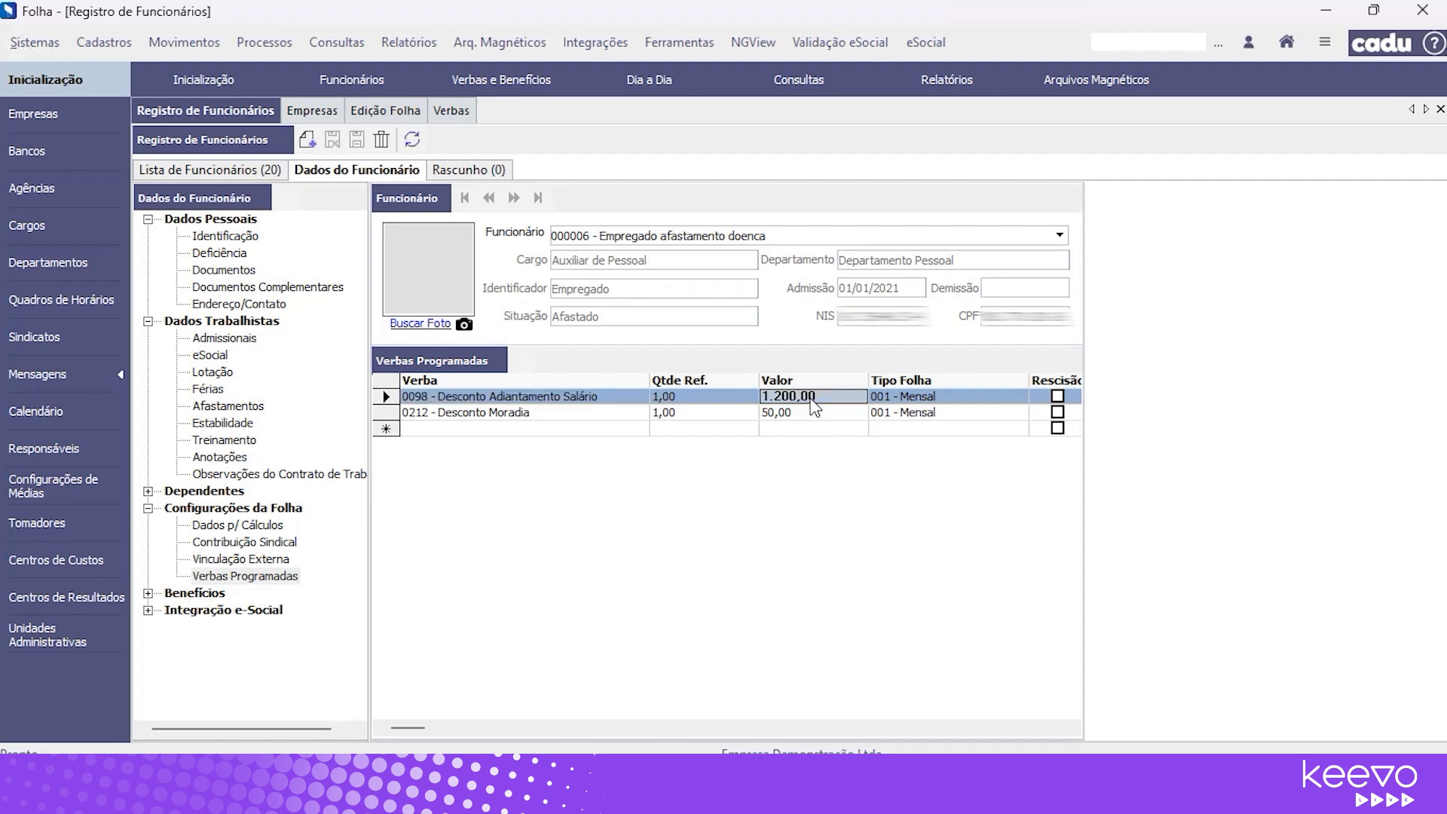
key(shift+Tab)
key(shift+Tab)
key(shift+Tab)
key(shift+Tab)
key(shift+Tab)
key(shift+Tab)
key(shift+Tab)
key(shift+Tab)
key(shift+Tab)
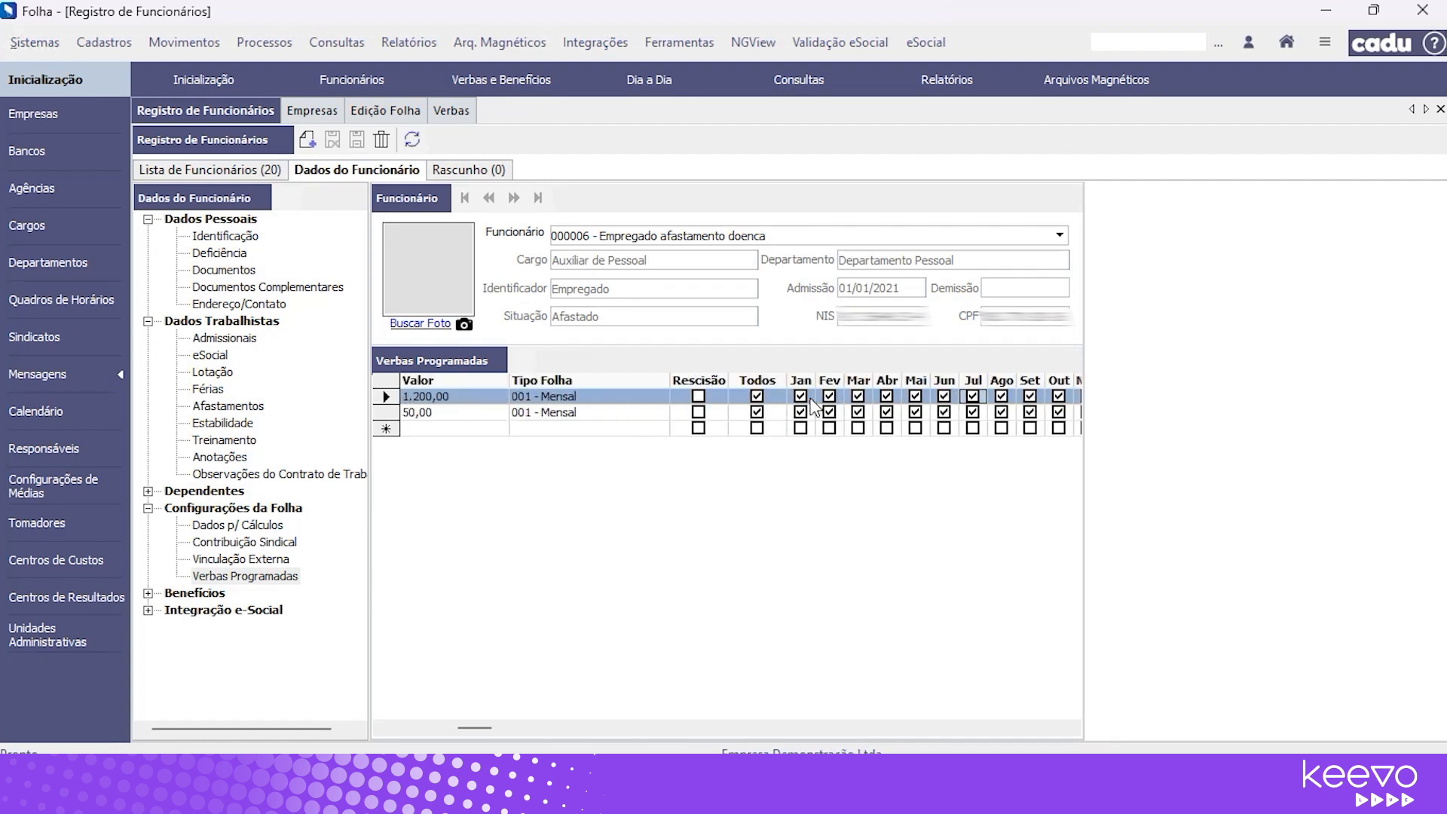
key(shift+Tab)
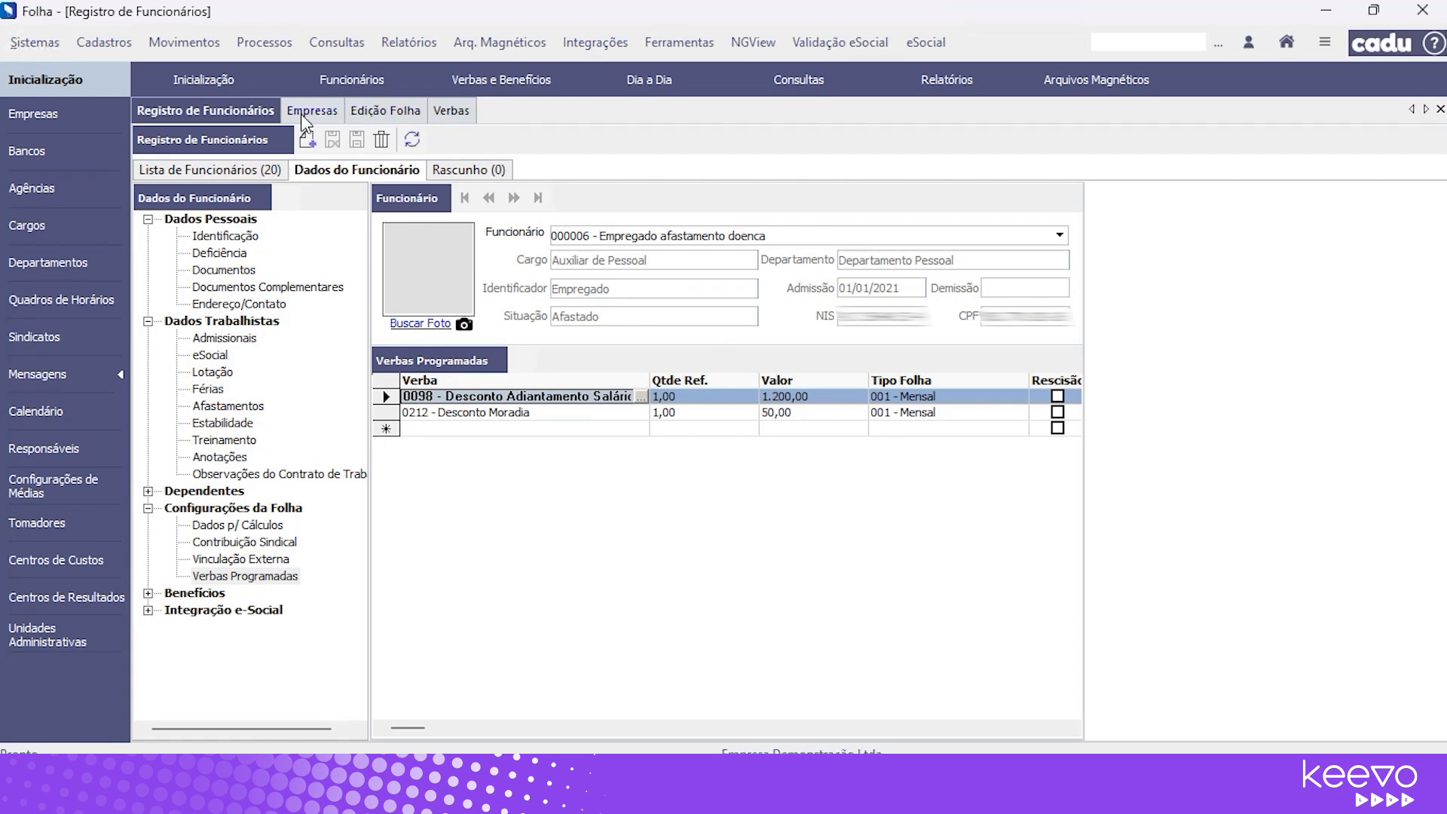
click(226, 236)
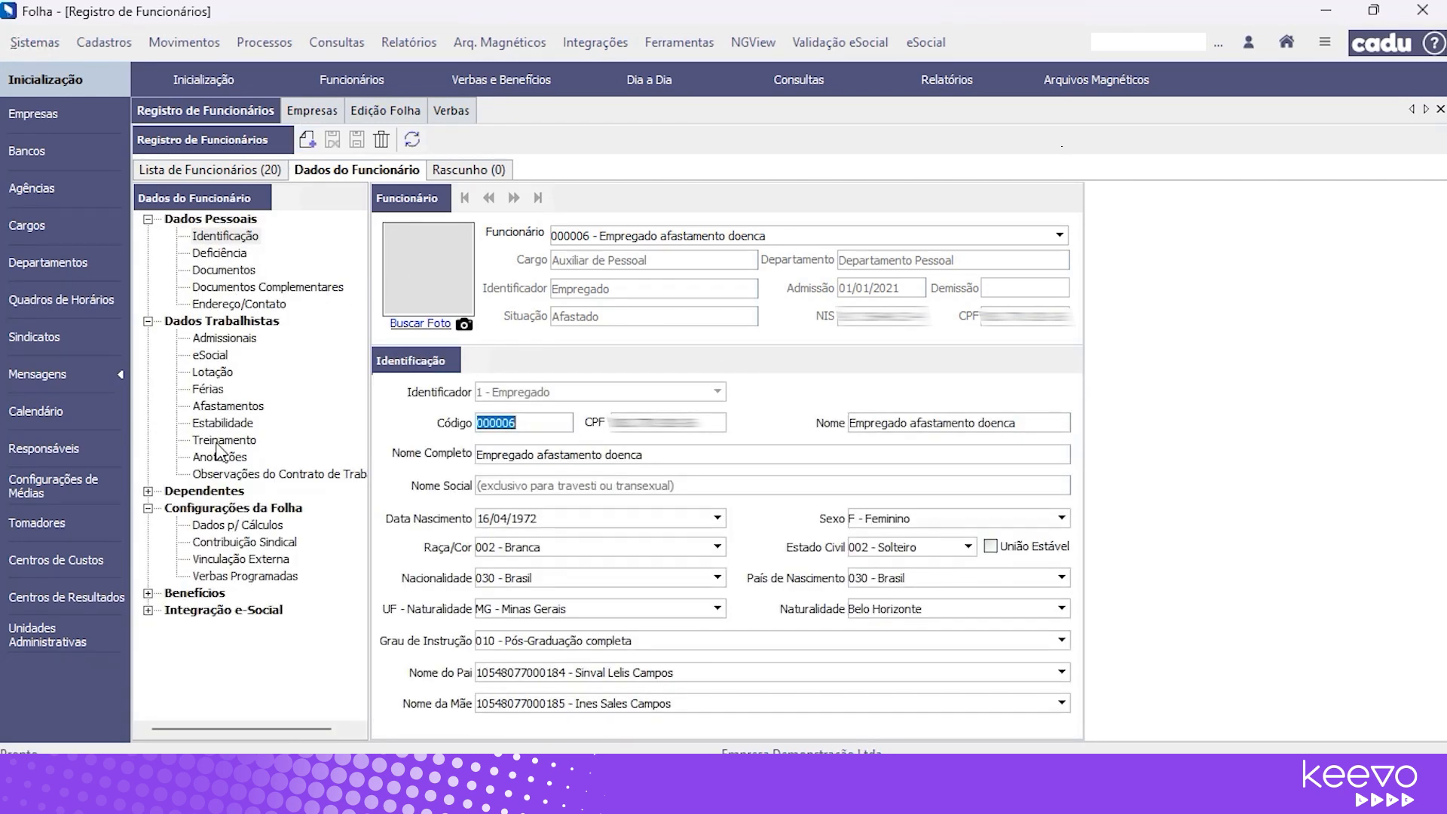
click(246, 407)
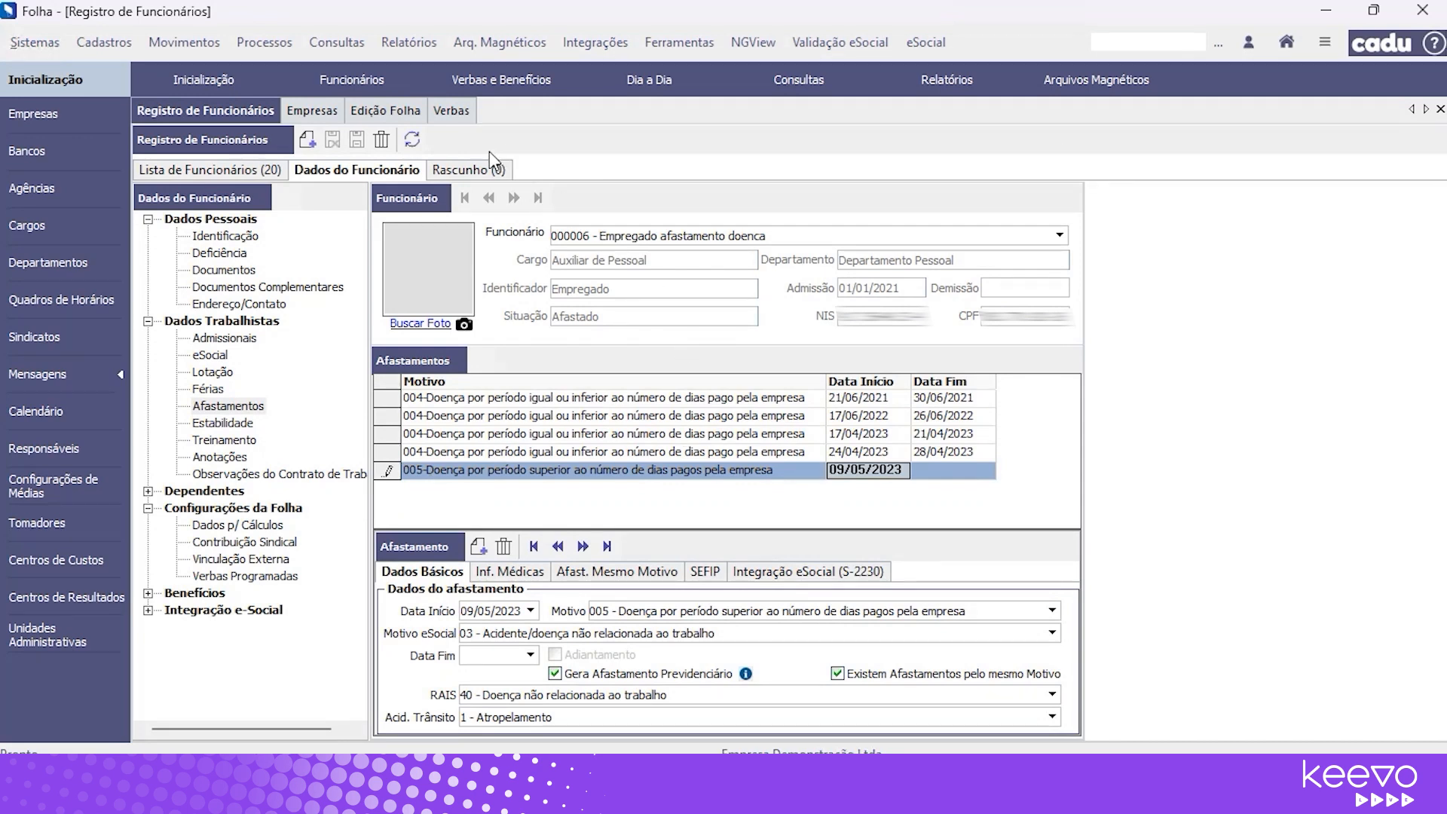
Disable Gerar Verbas Programadas Durante o Período de Afastamento in the company's general parameters and try to save the company record.
click(319, 113)
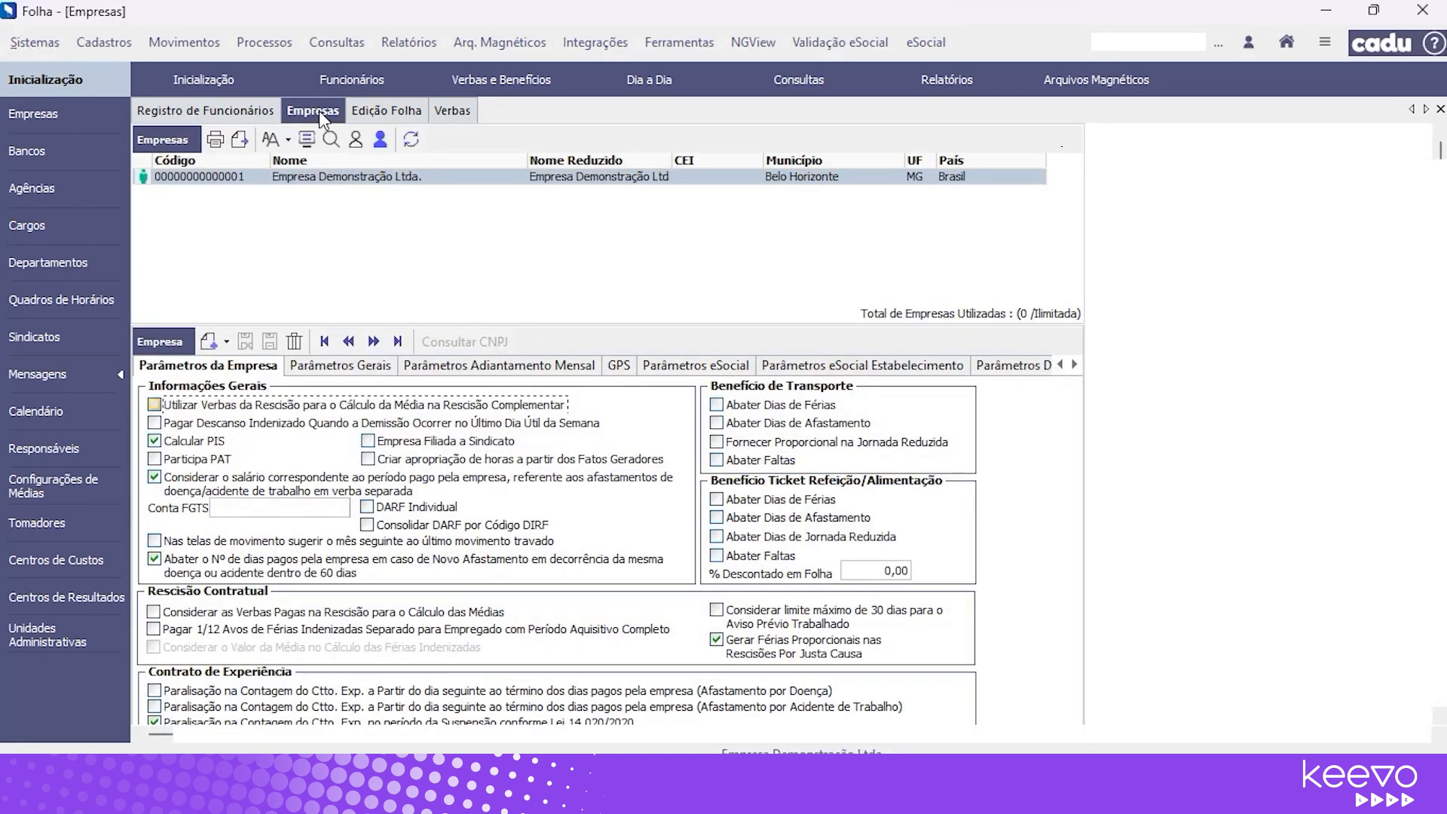
click(325, 370)
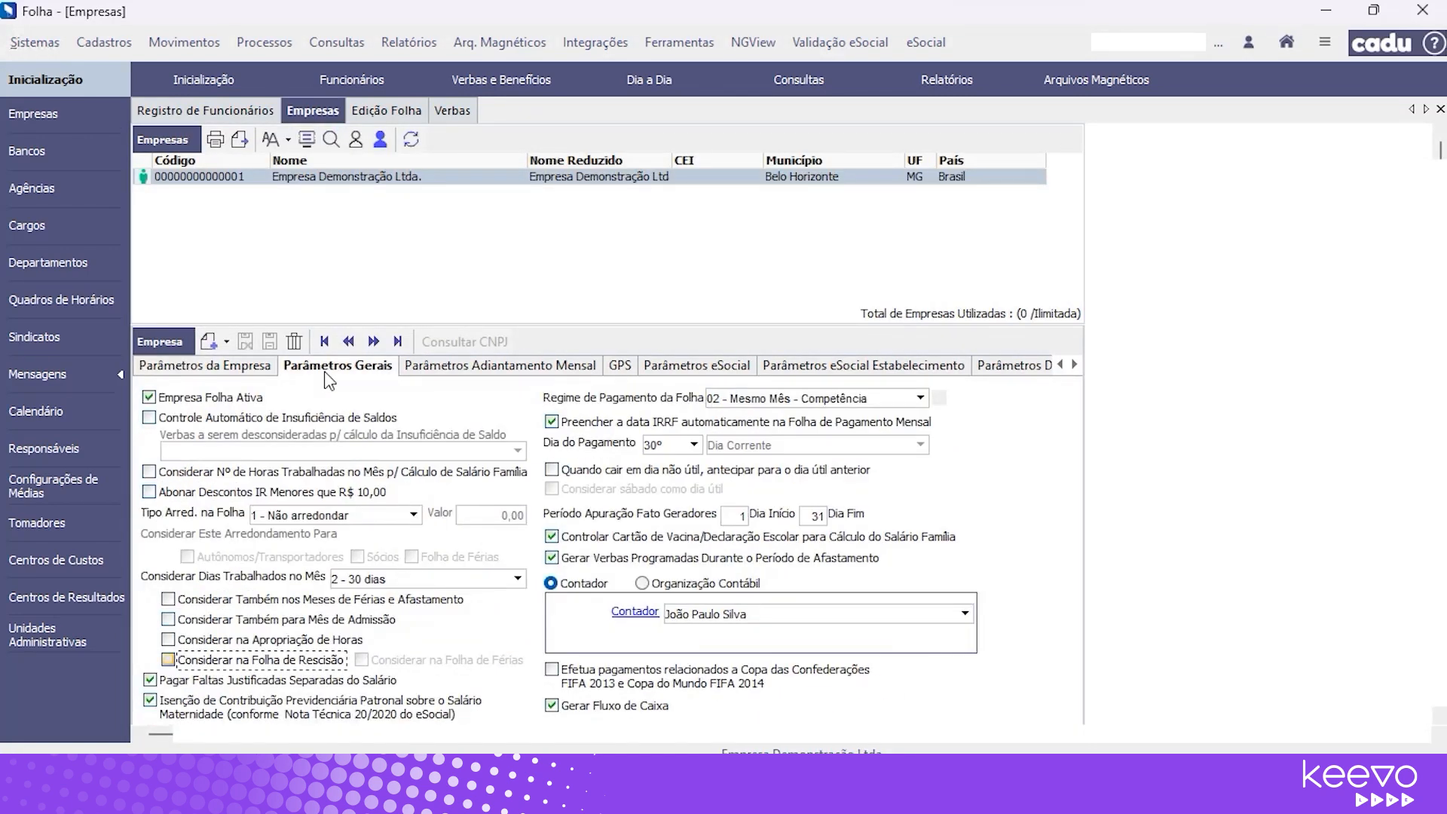
click(552, 558)
click(552, 560)
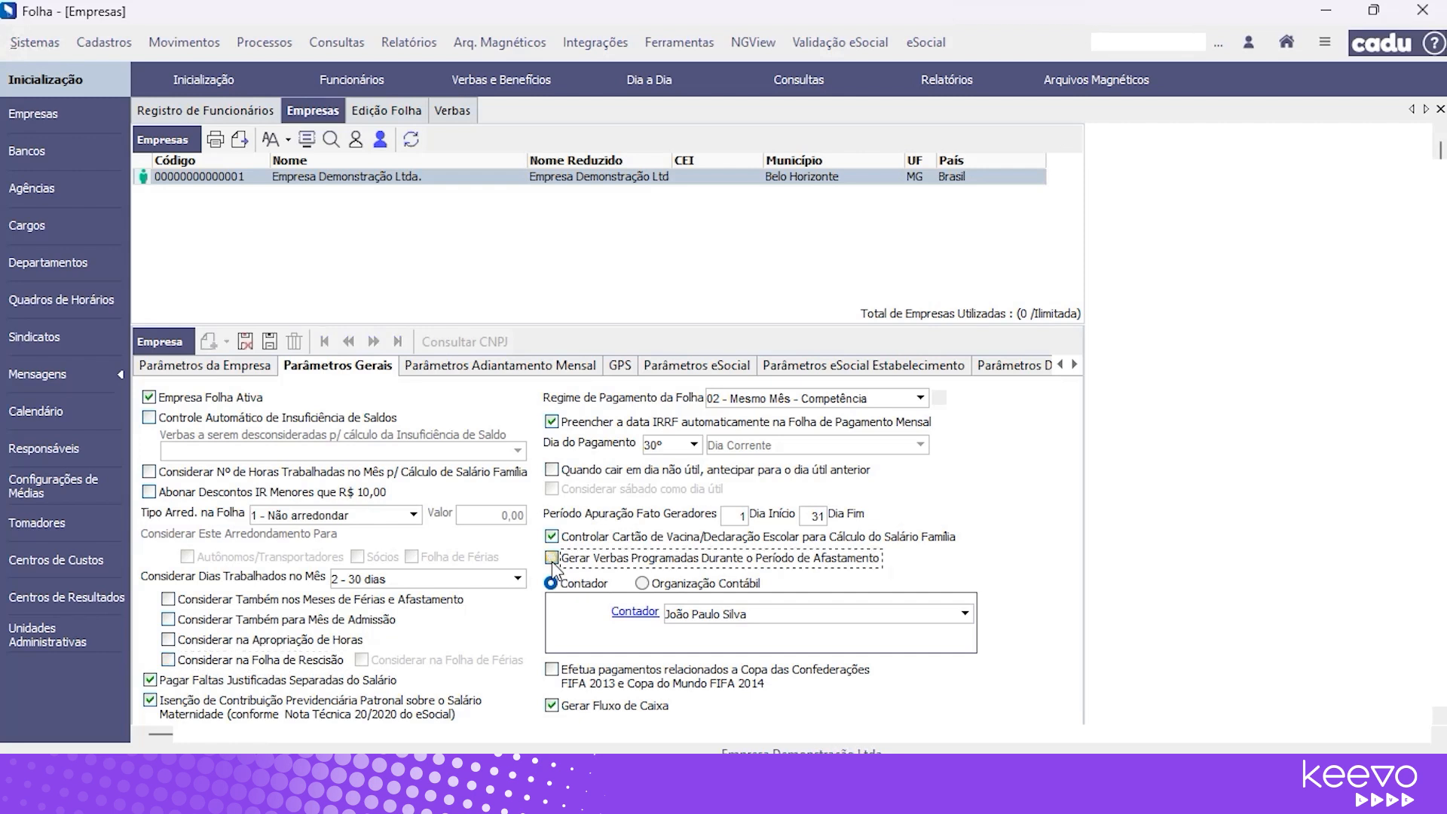
click(268, 341)
Set the initial validity of the company's eSocial integration S1005 to 01/2023.
click(1075, 365)
click(1076, 365)
click(1075, 364)
click(1075, 365)
click(1075, 365)
click(988, 365)
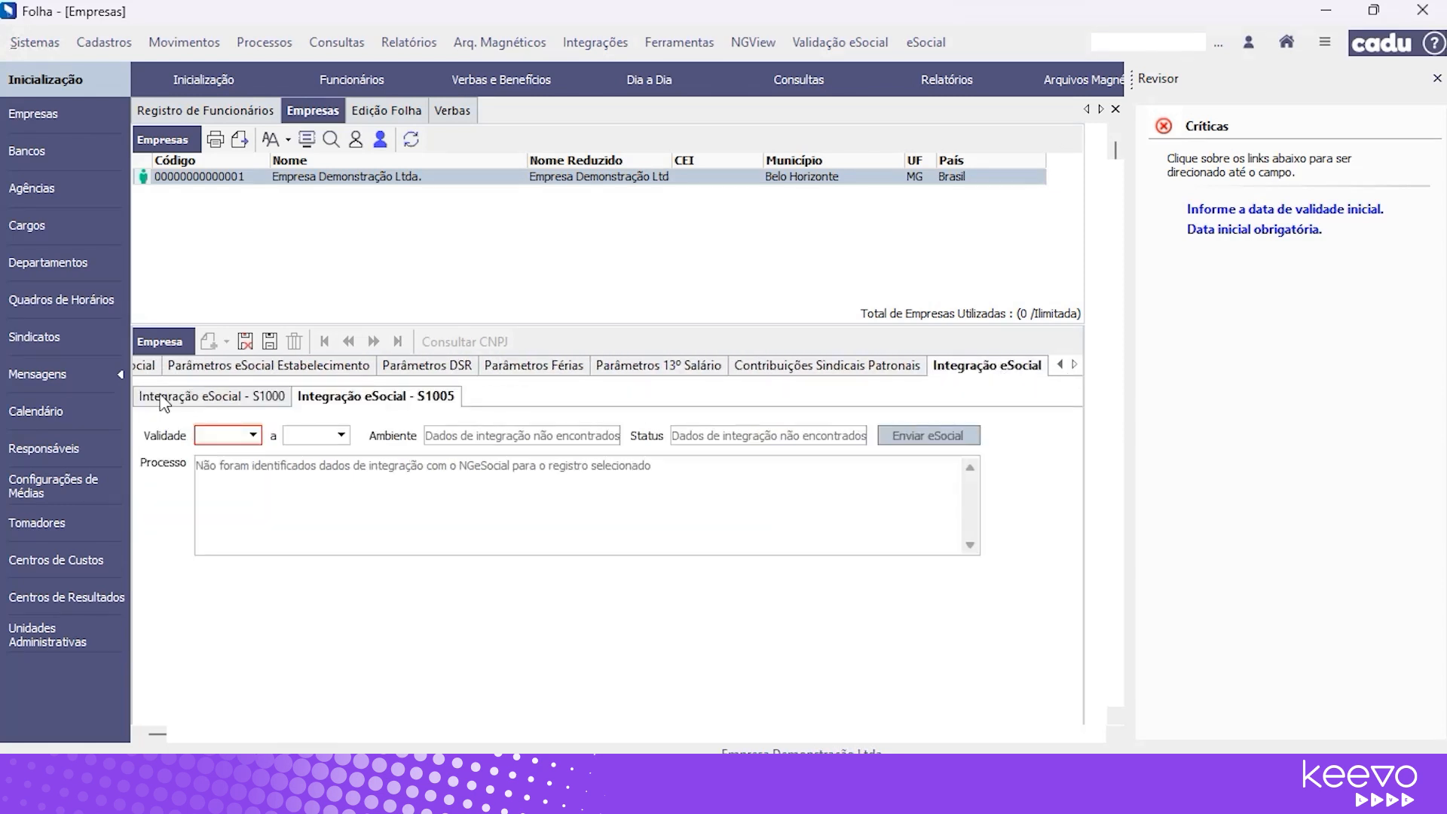
click(210, 436)
text(01/2023)
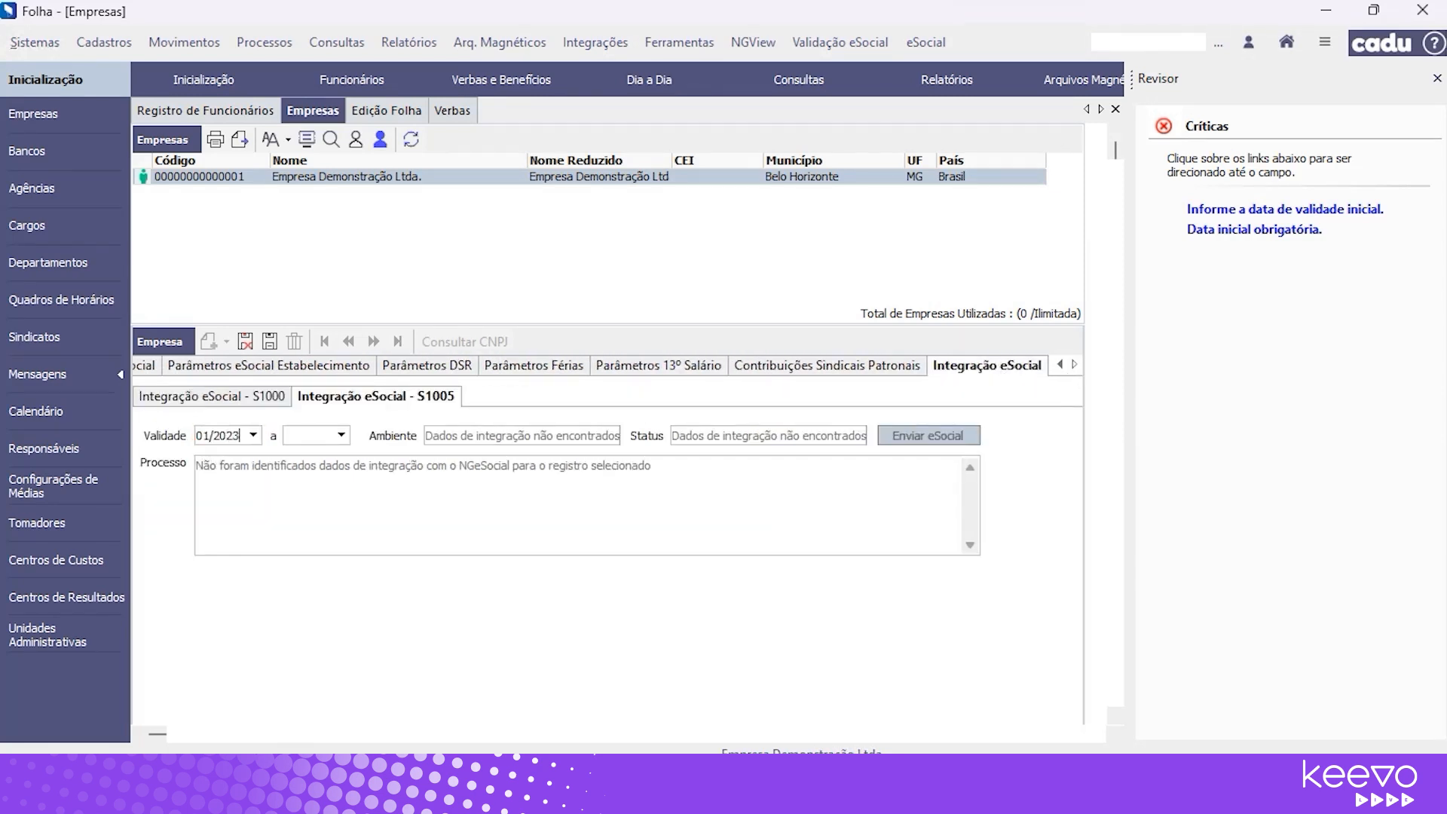
Set the initial validity of the eSocial integration S1000 to 01/2023 and save the company record.
click(264, 398)
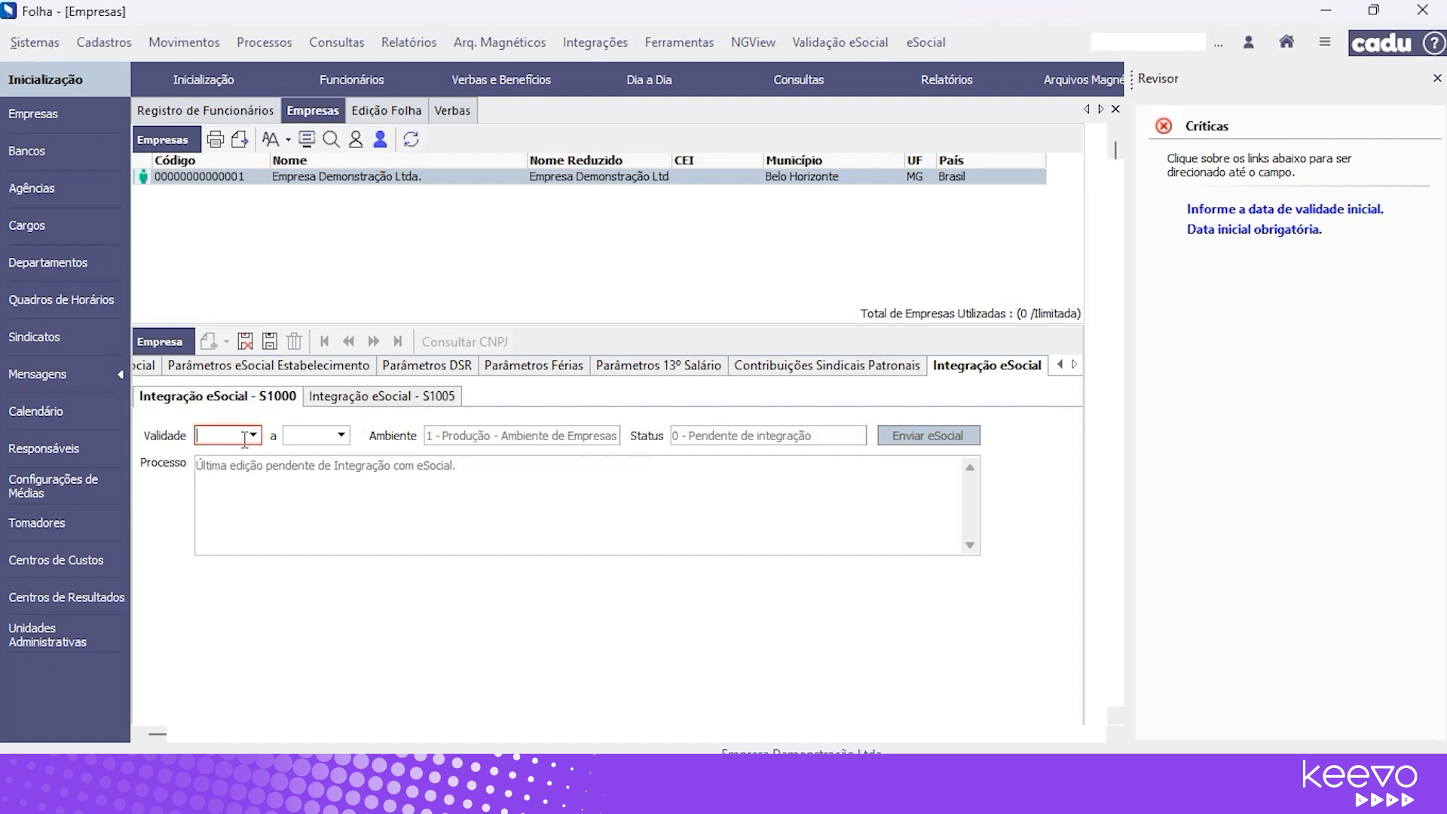
text(01/2023)
click(266, 342)
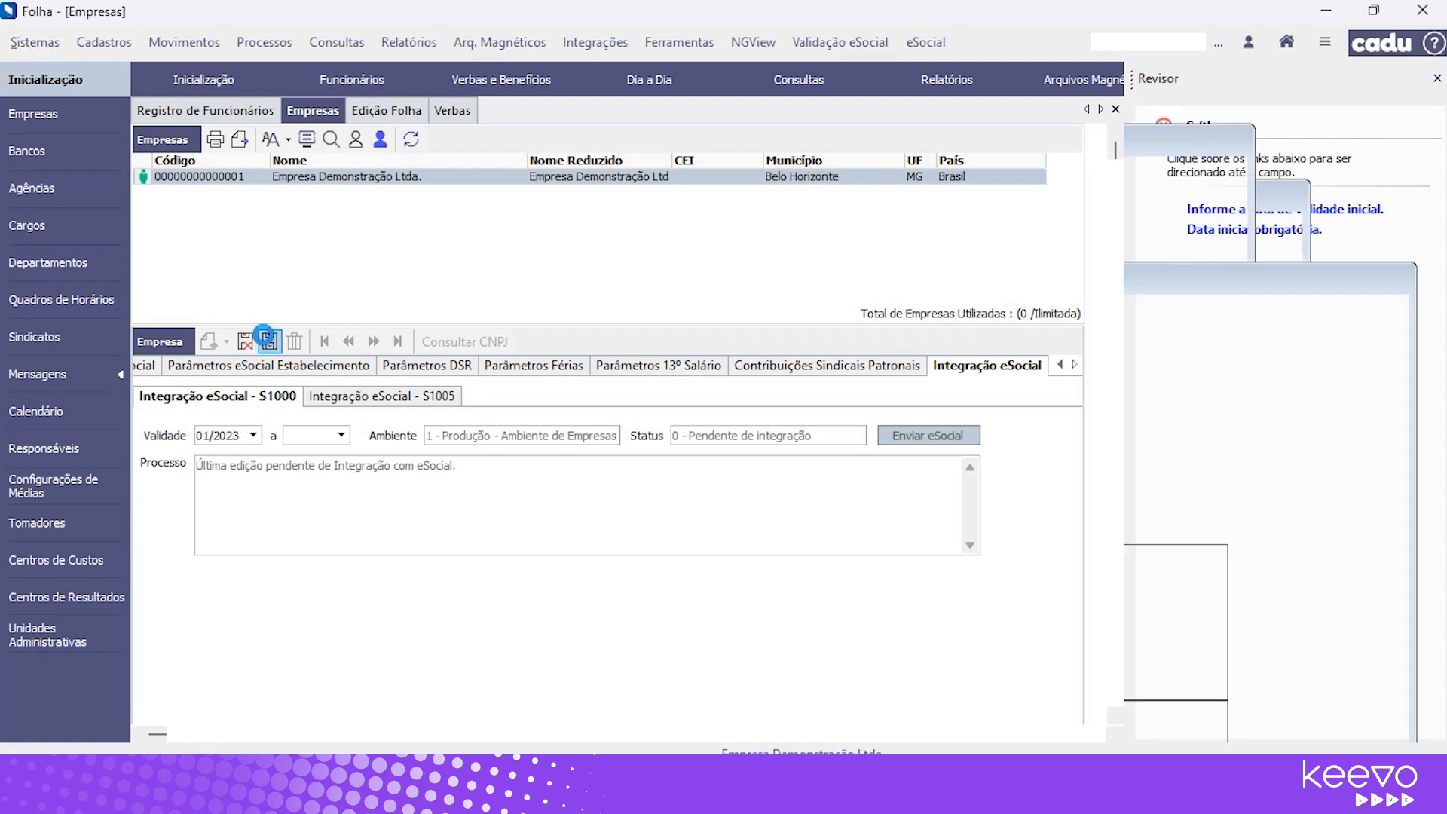
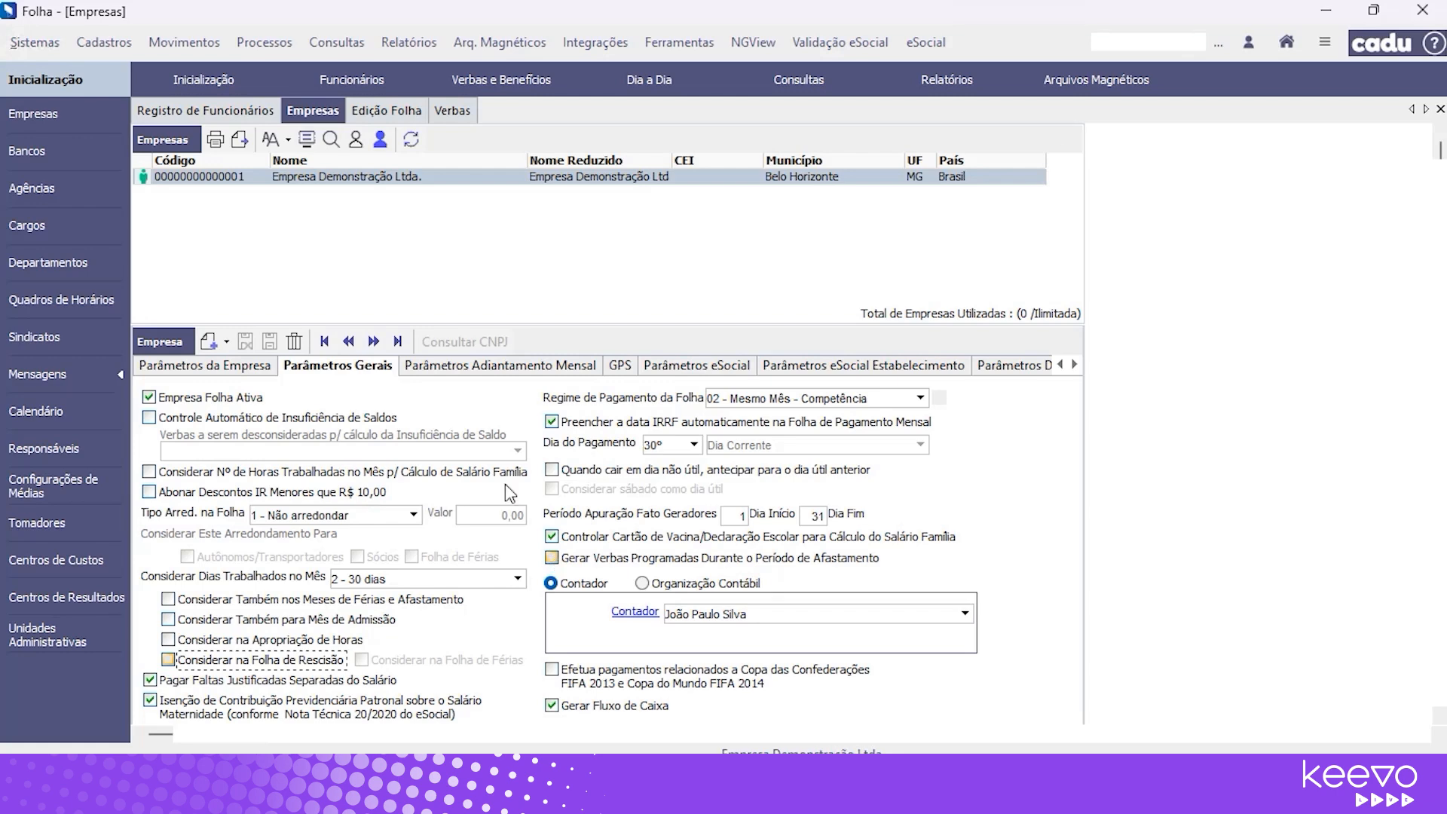
Recalculate the July 2023 monthly payroll of employee 000006 with scheduled items disabled during leave, and close the resulting notice.
click(381, 112)
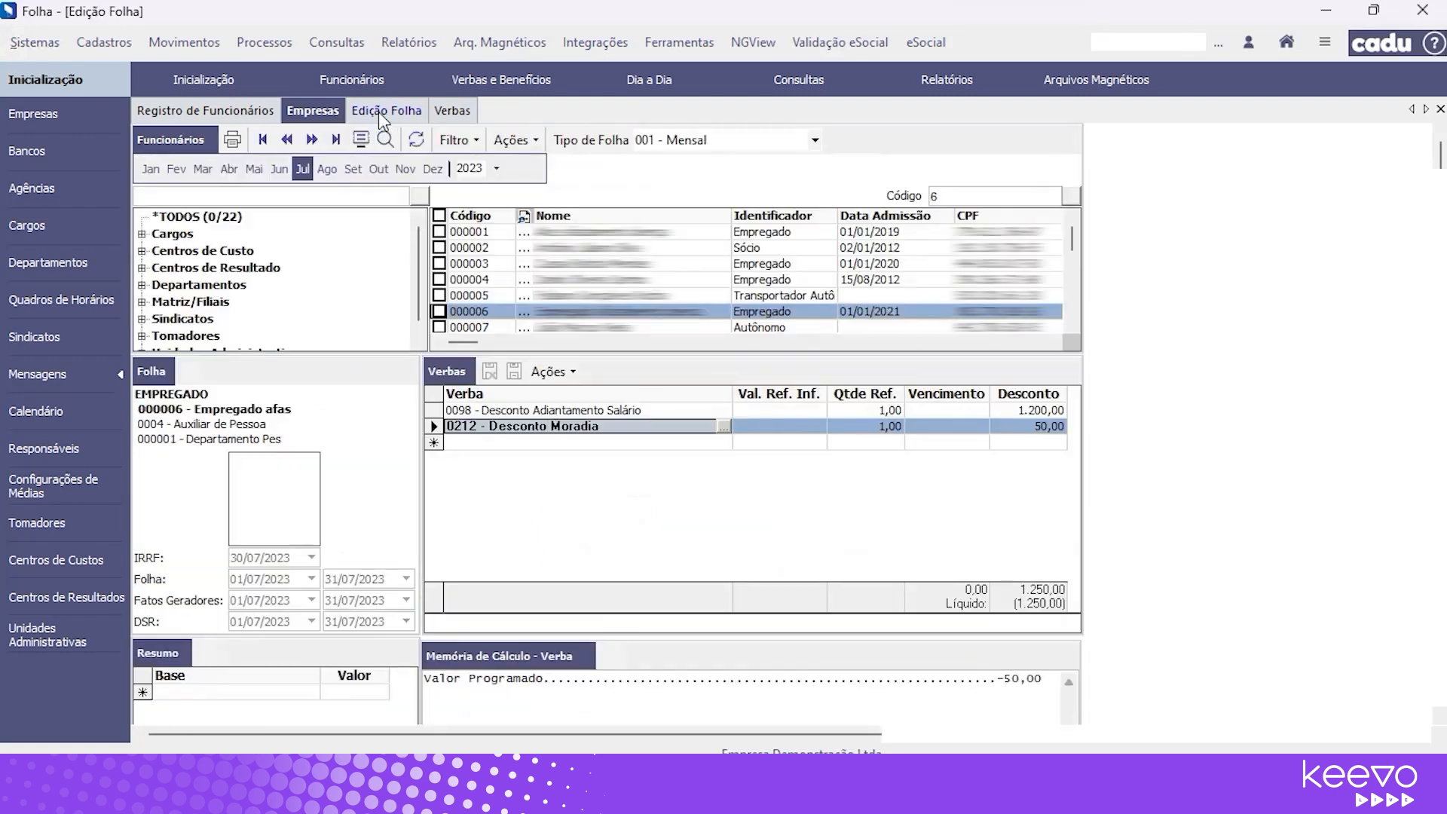
click(202, 110)
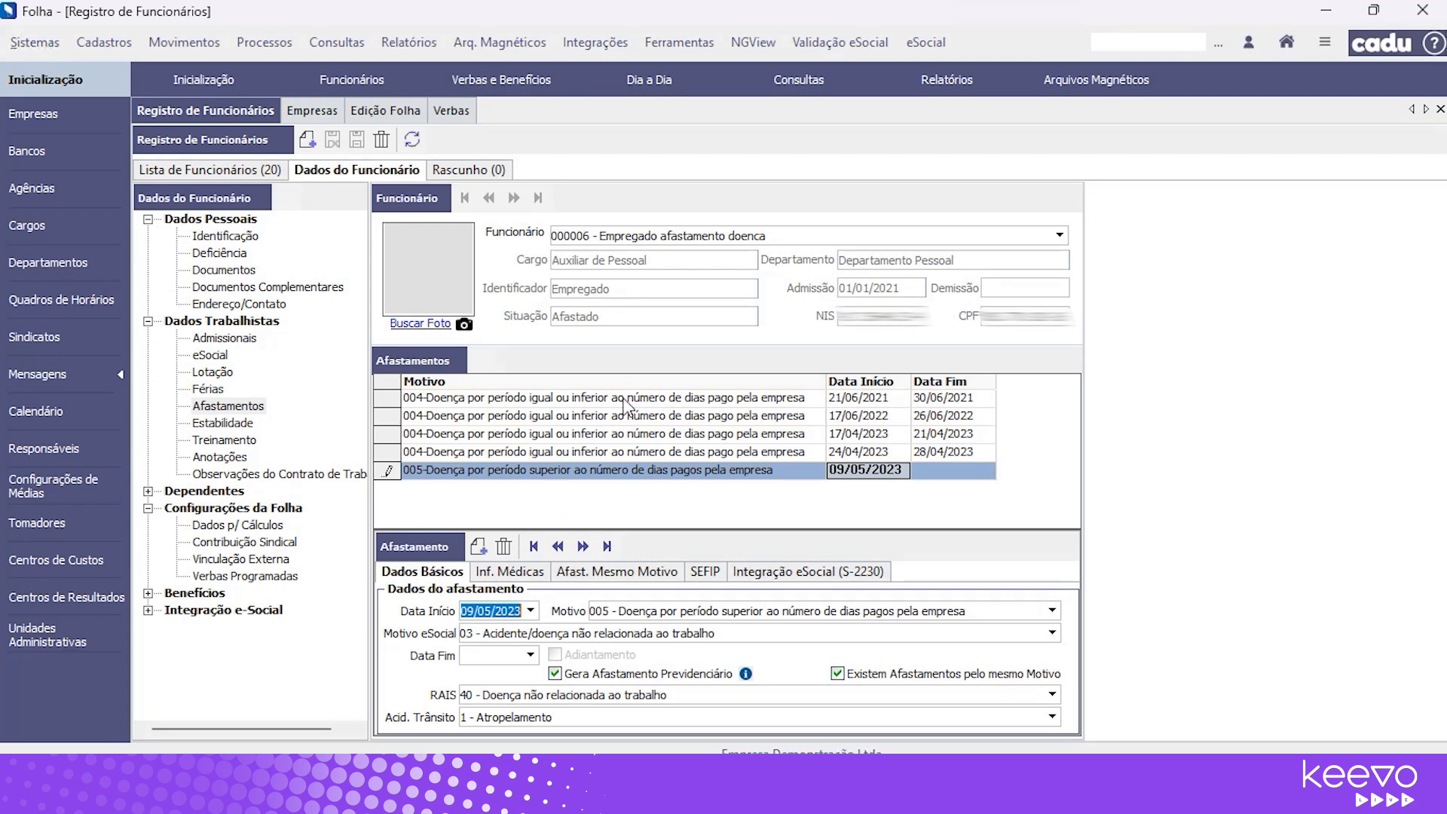
click(357, 113)
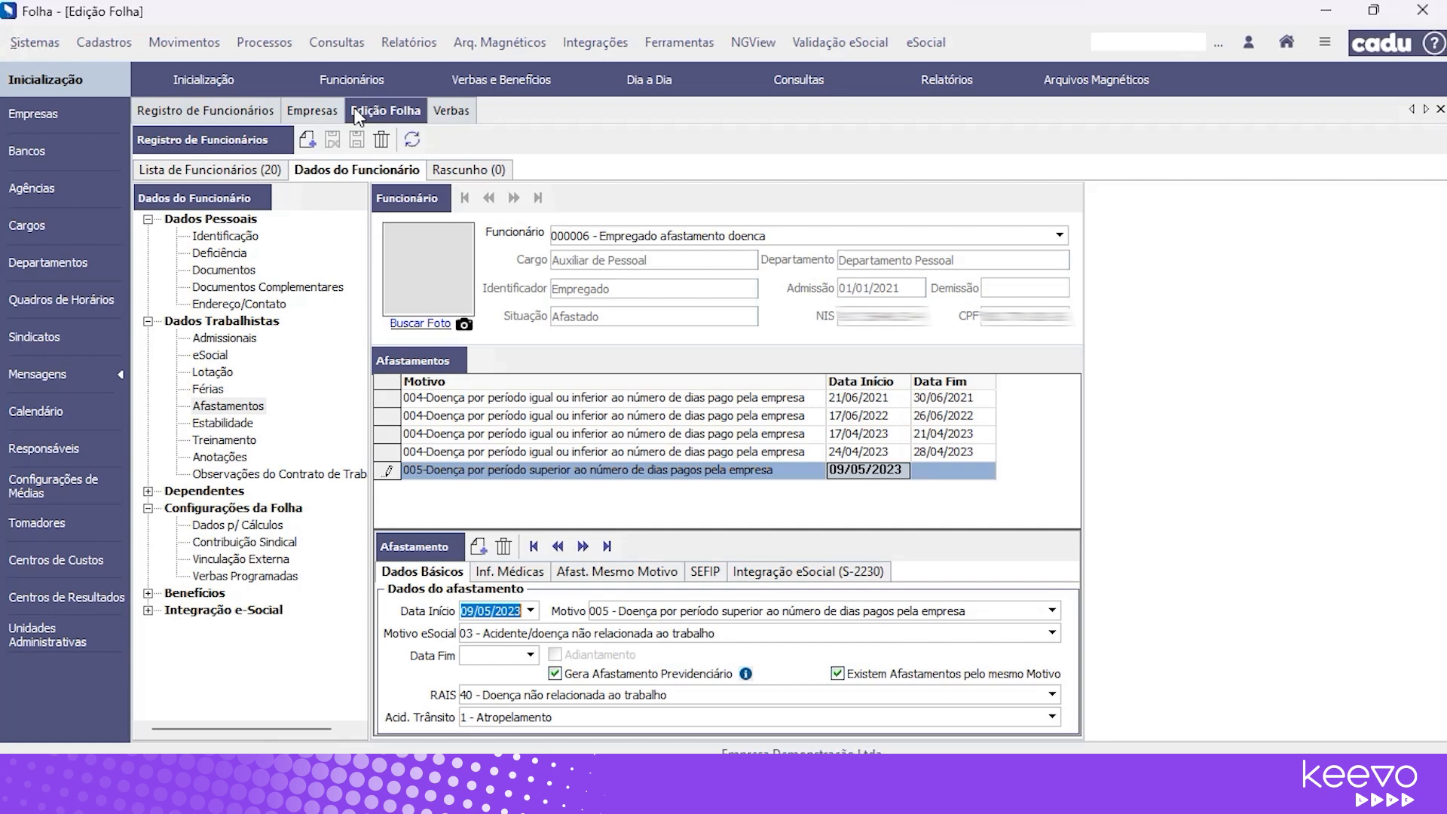
click(312, 110)
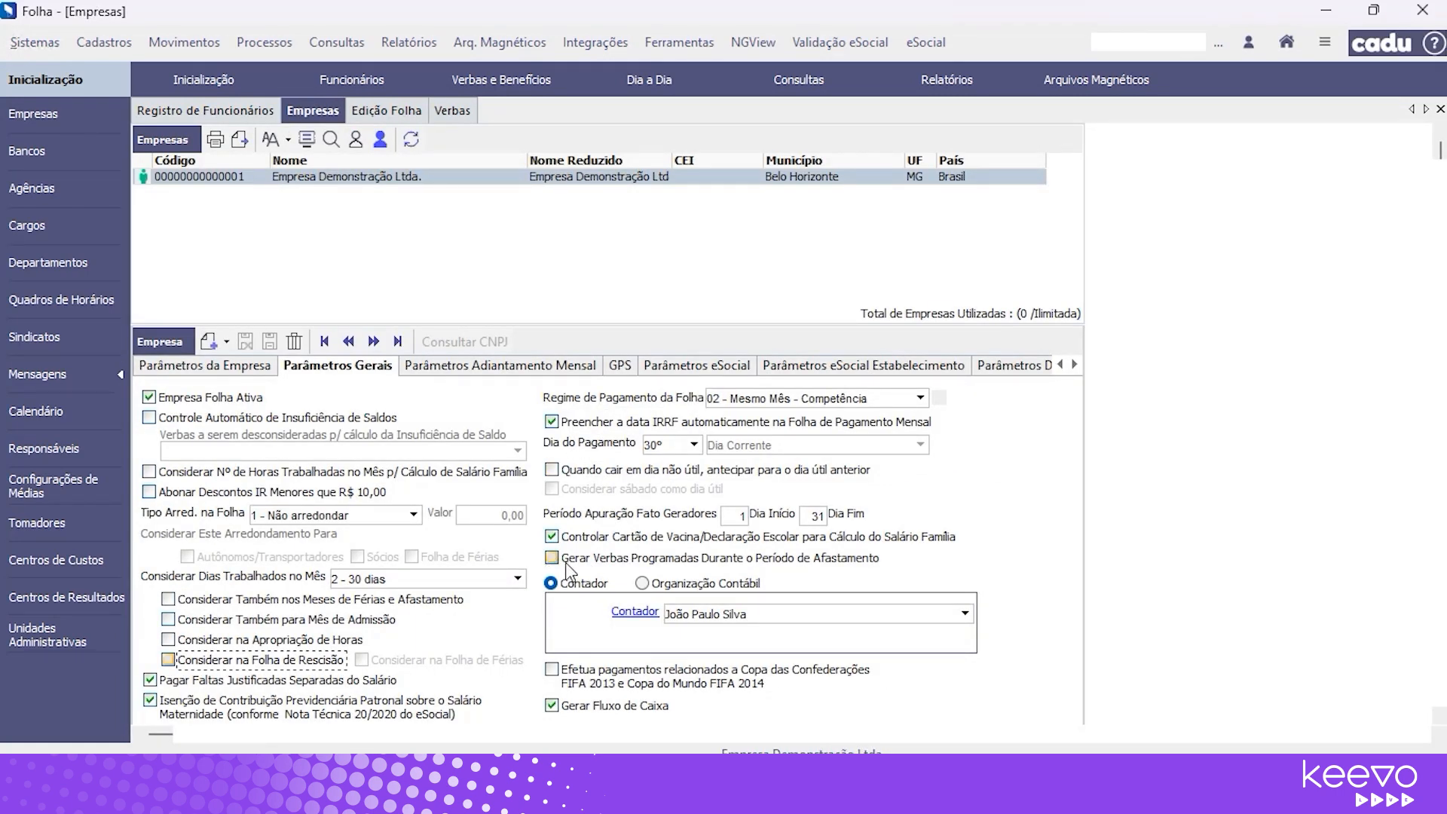
click(386, 111)
click(416, 140)
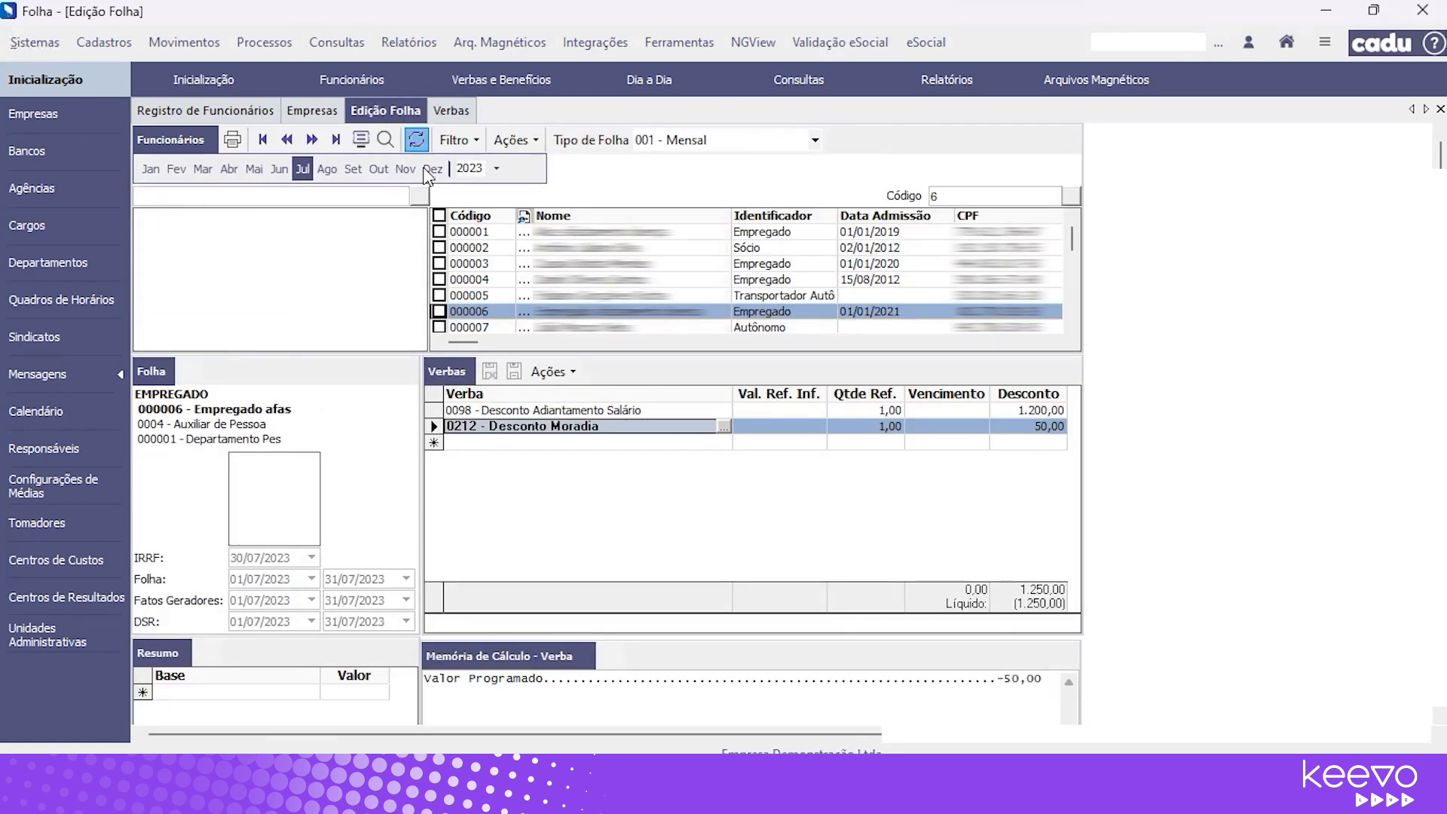
click(573, 372)
click(580, 398)
click(463, 531)
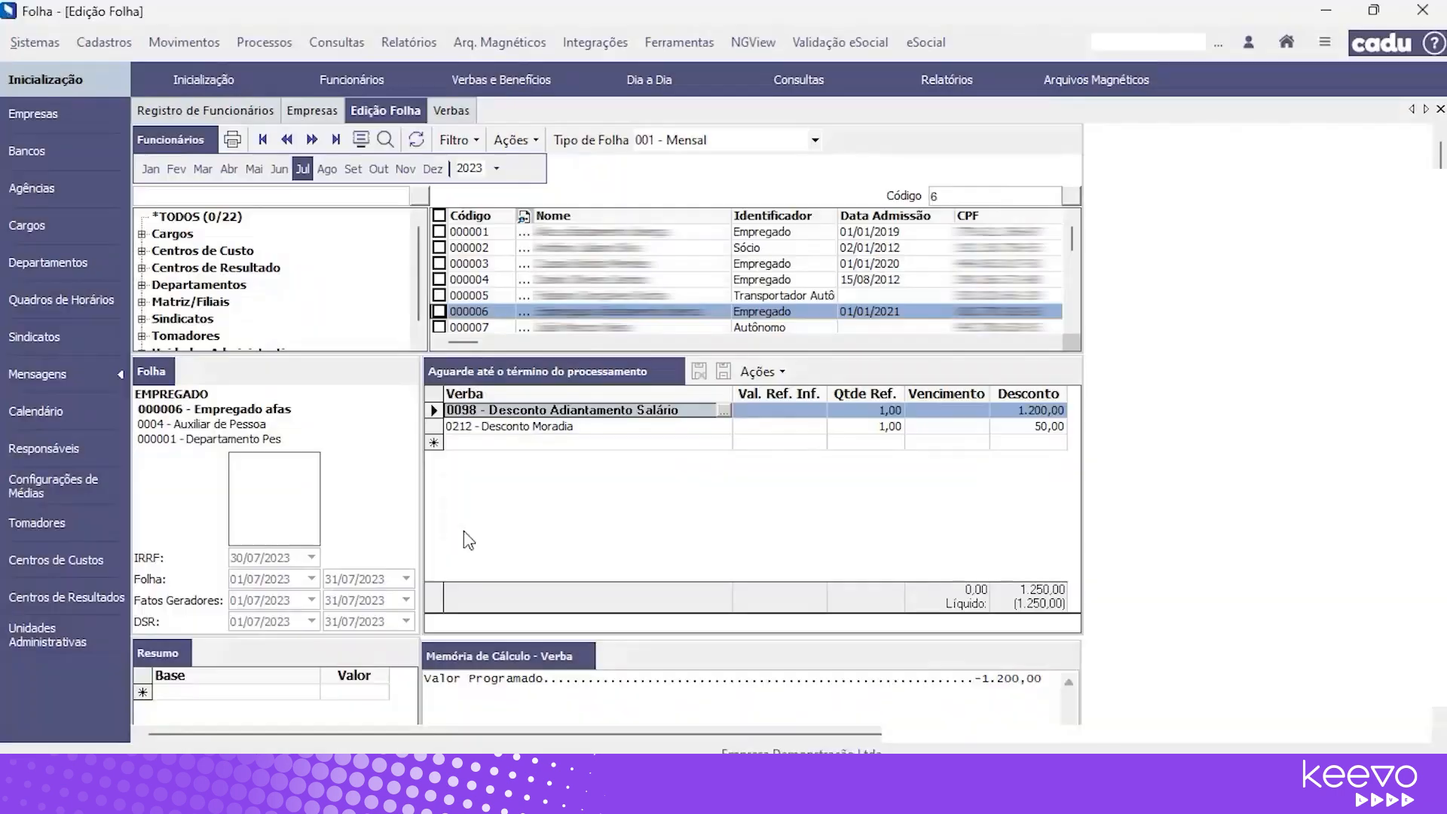
click(854, 542)
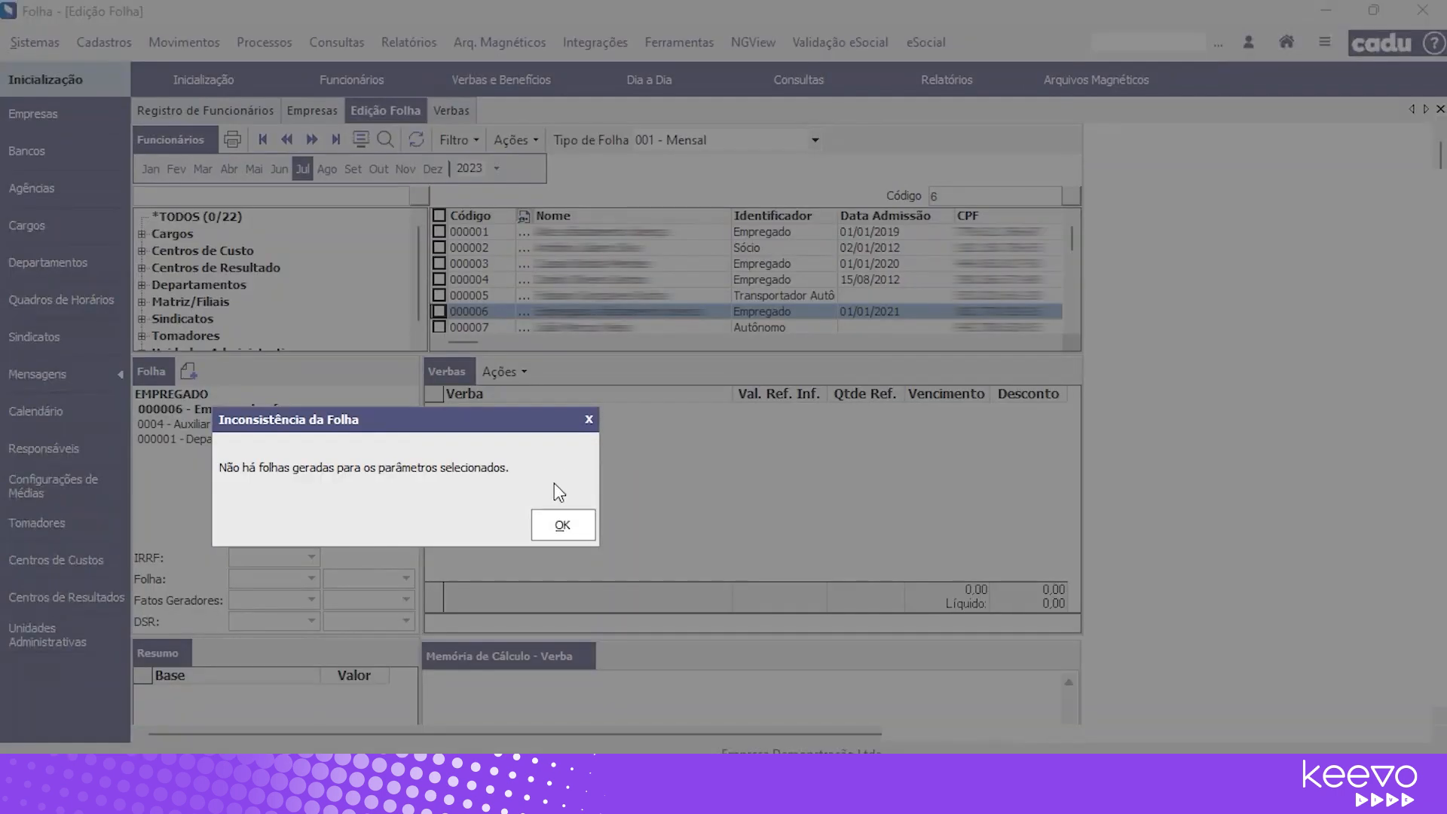
click(563, 526)
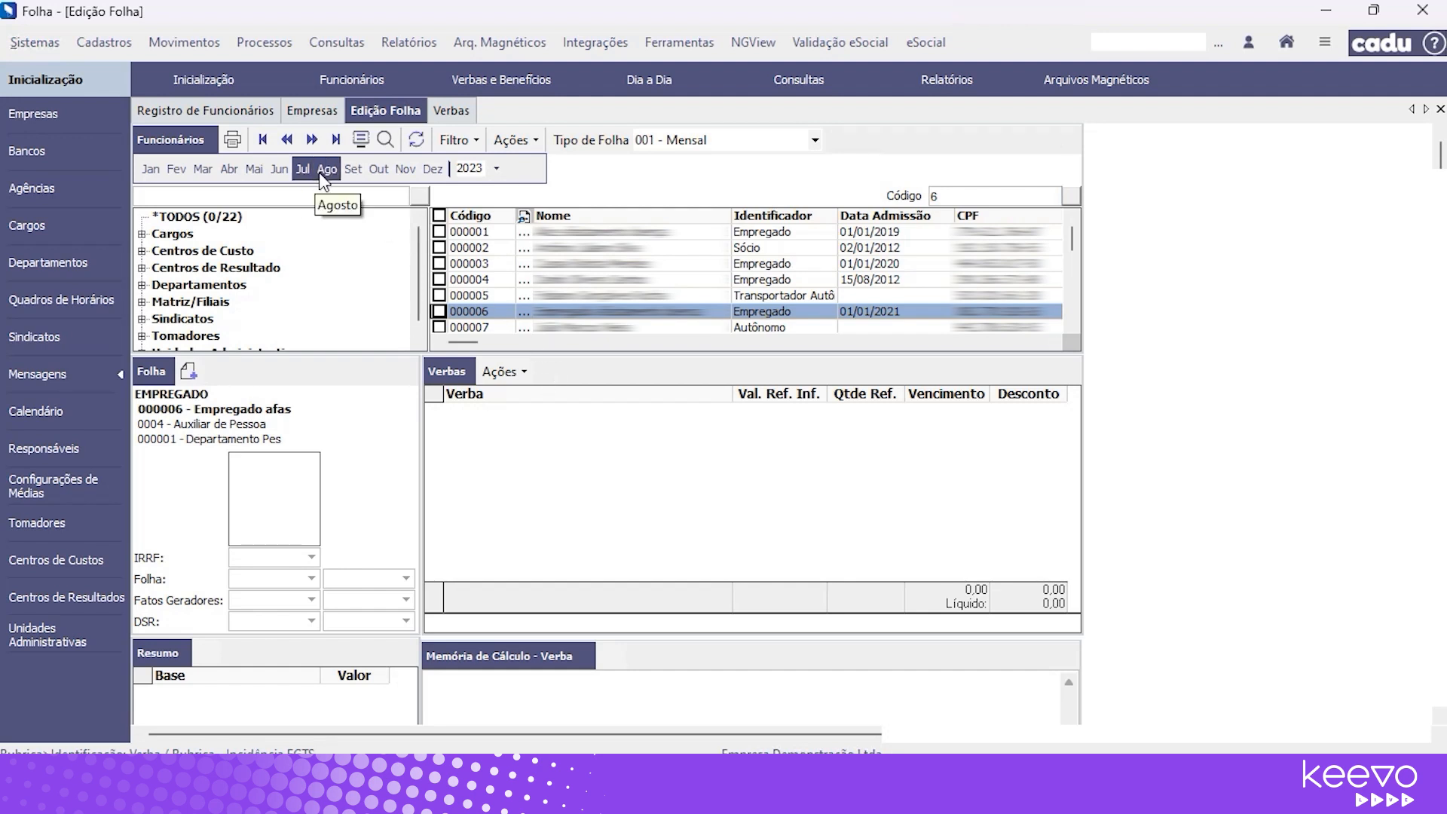
Compare employee 000006's June, May and July 2023 payrolls, and check them against the Afastamentos record.
click(279, 169)
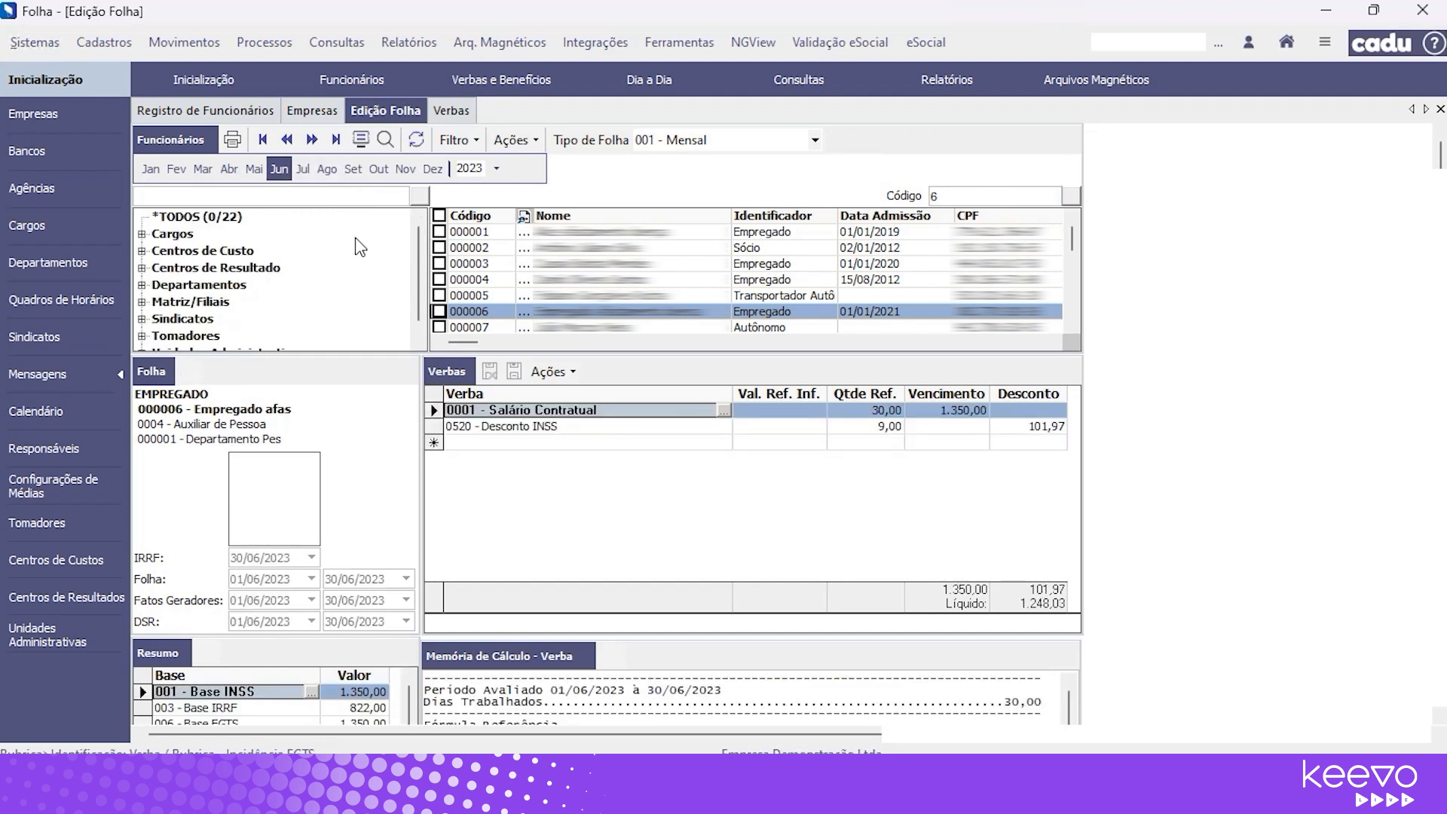
click(254, 169)
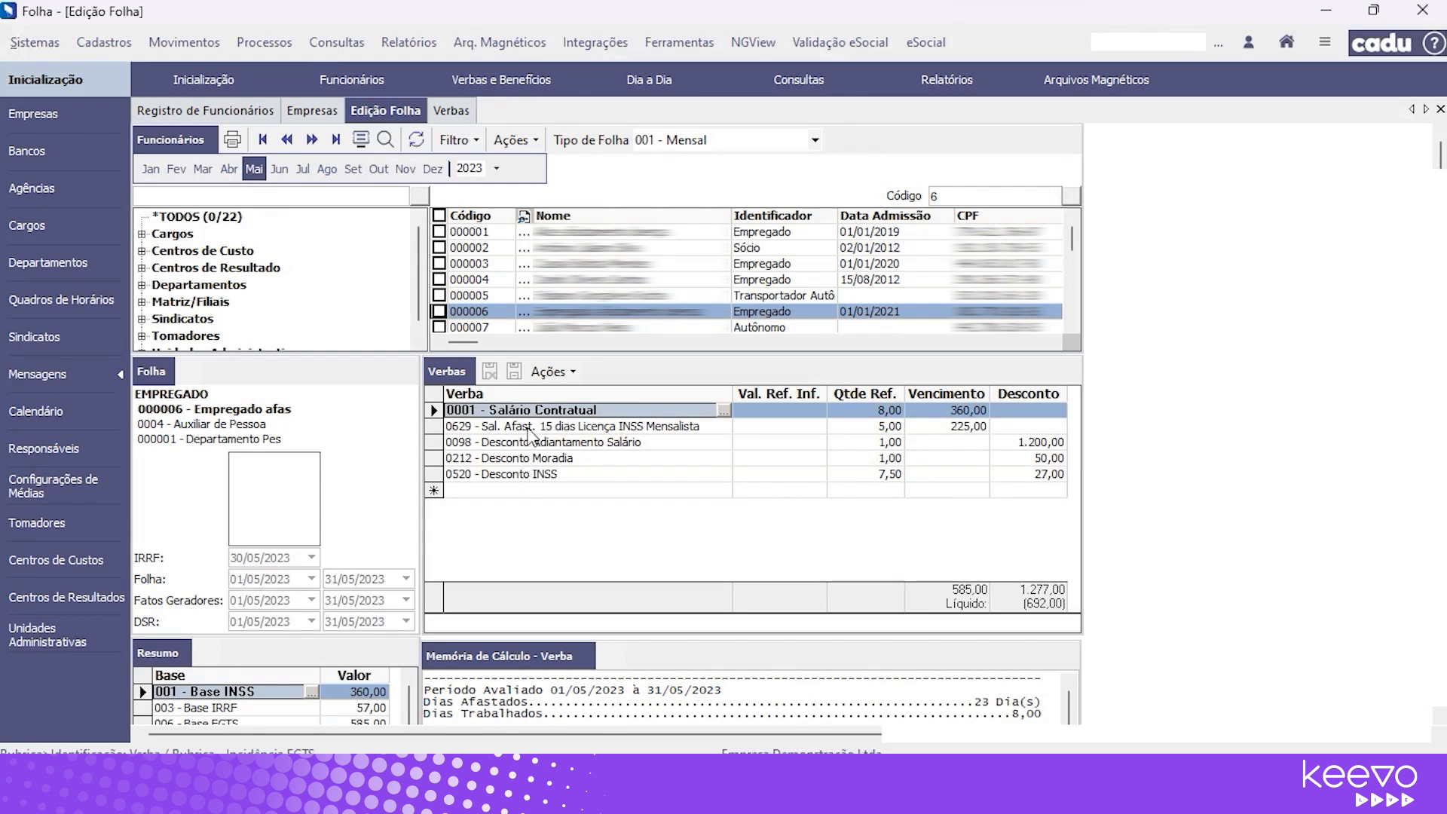
click(279, 169)
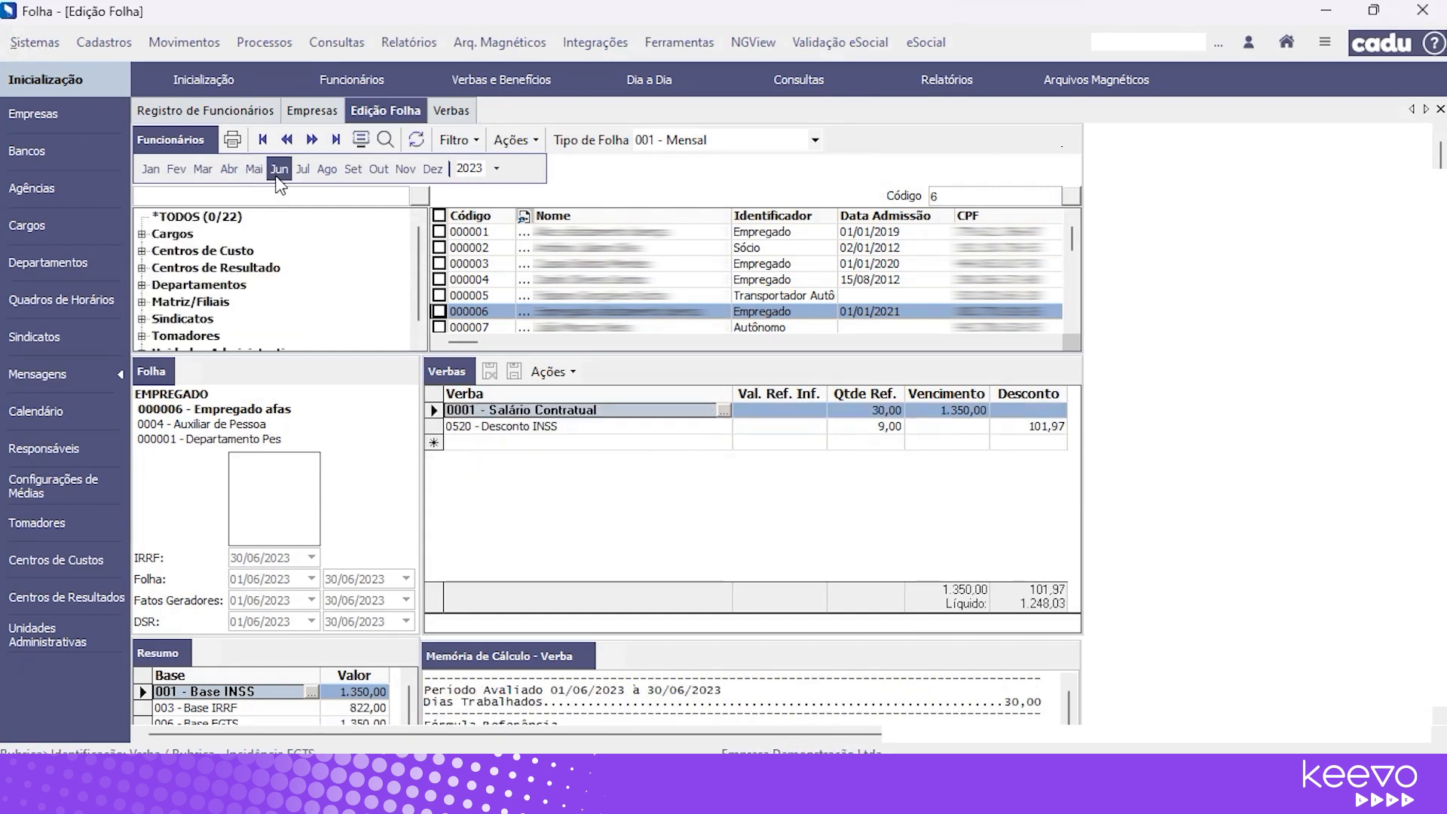
click(304, 170)
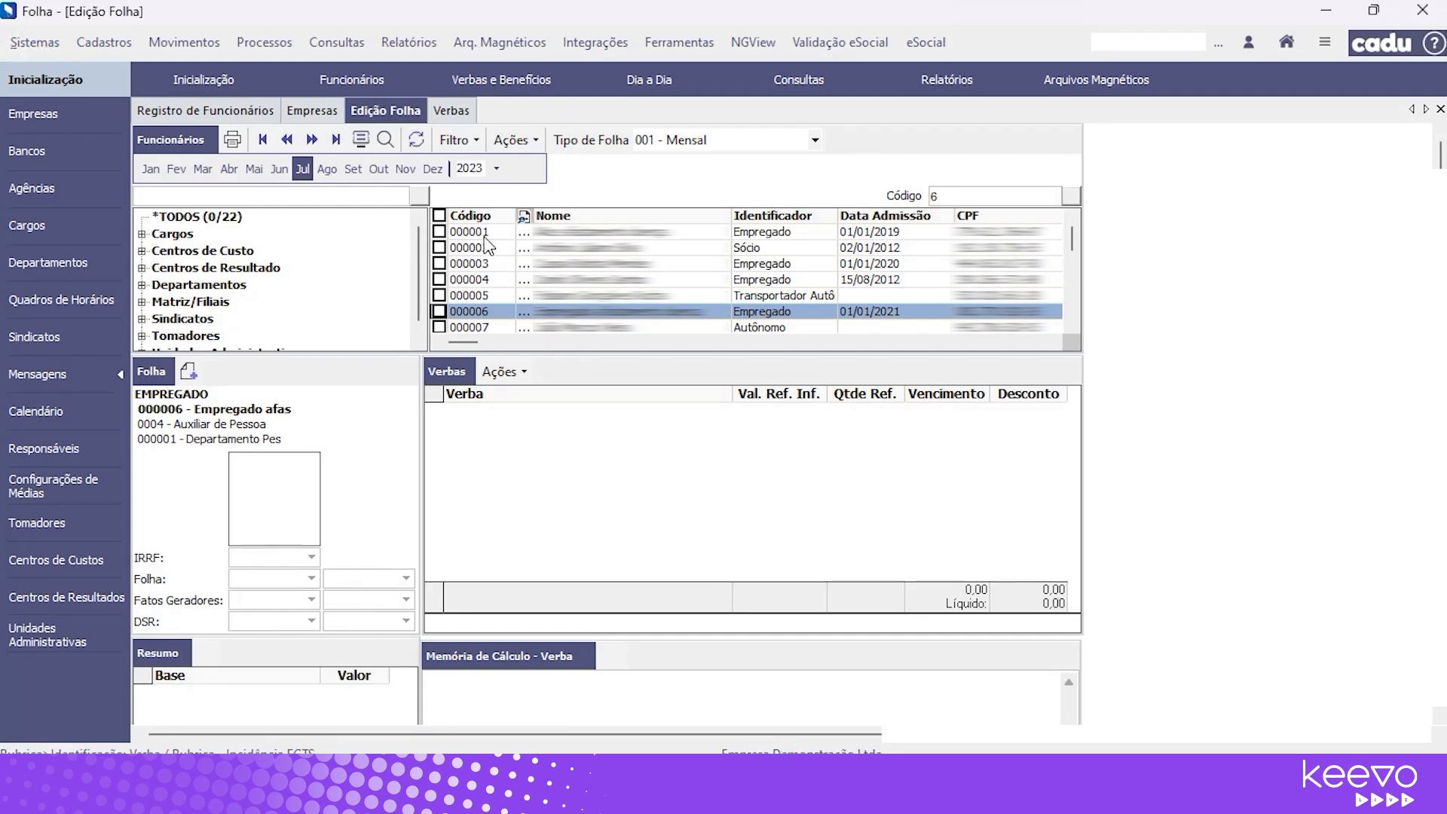
click(255, 113)
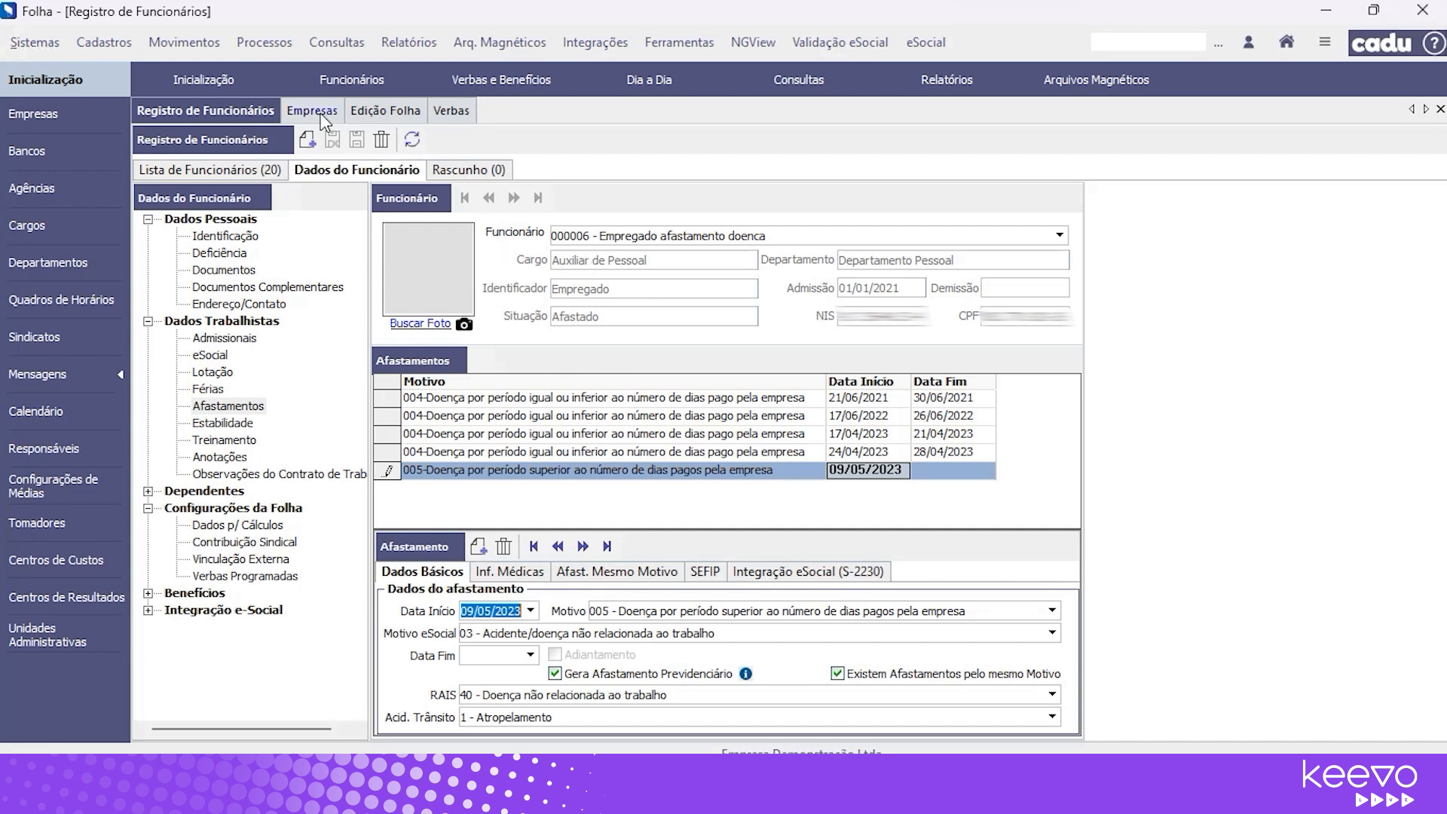
click(385, 113)
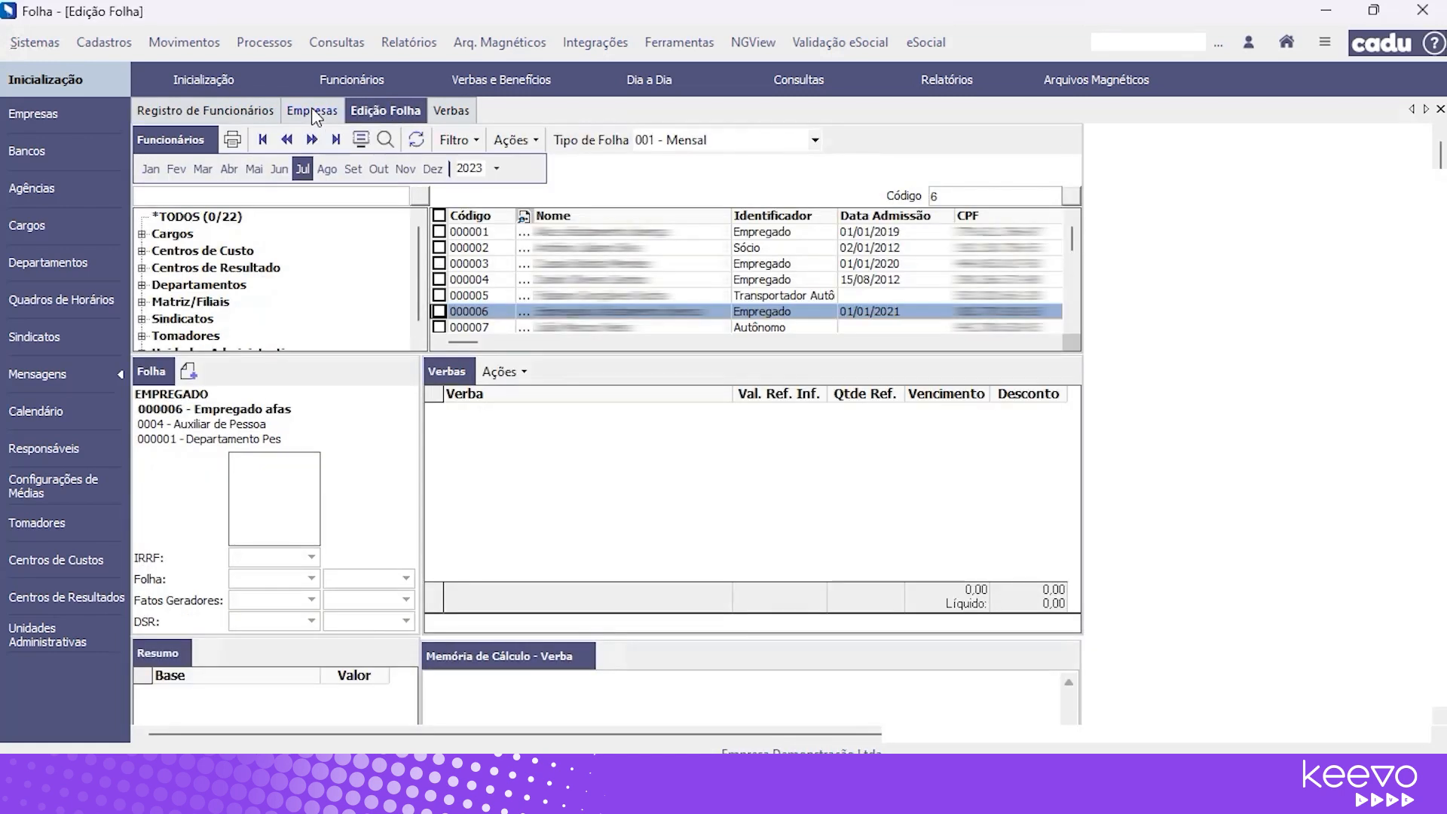
In the company's monthly advance parameters, set generation in Afastamento months to 3 - Proporcional aos Dias Trabalhados no Mês.
click(312, 110)
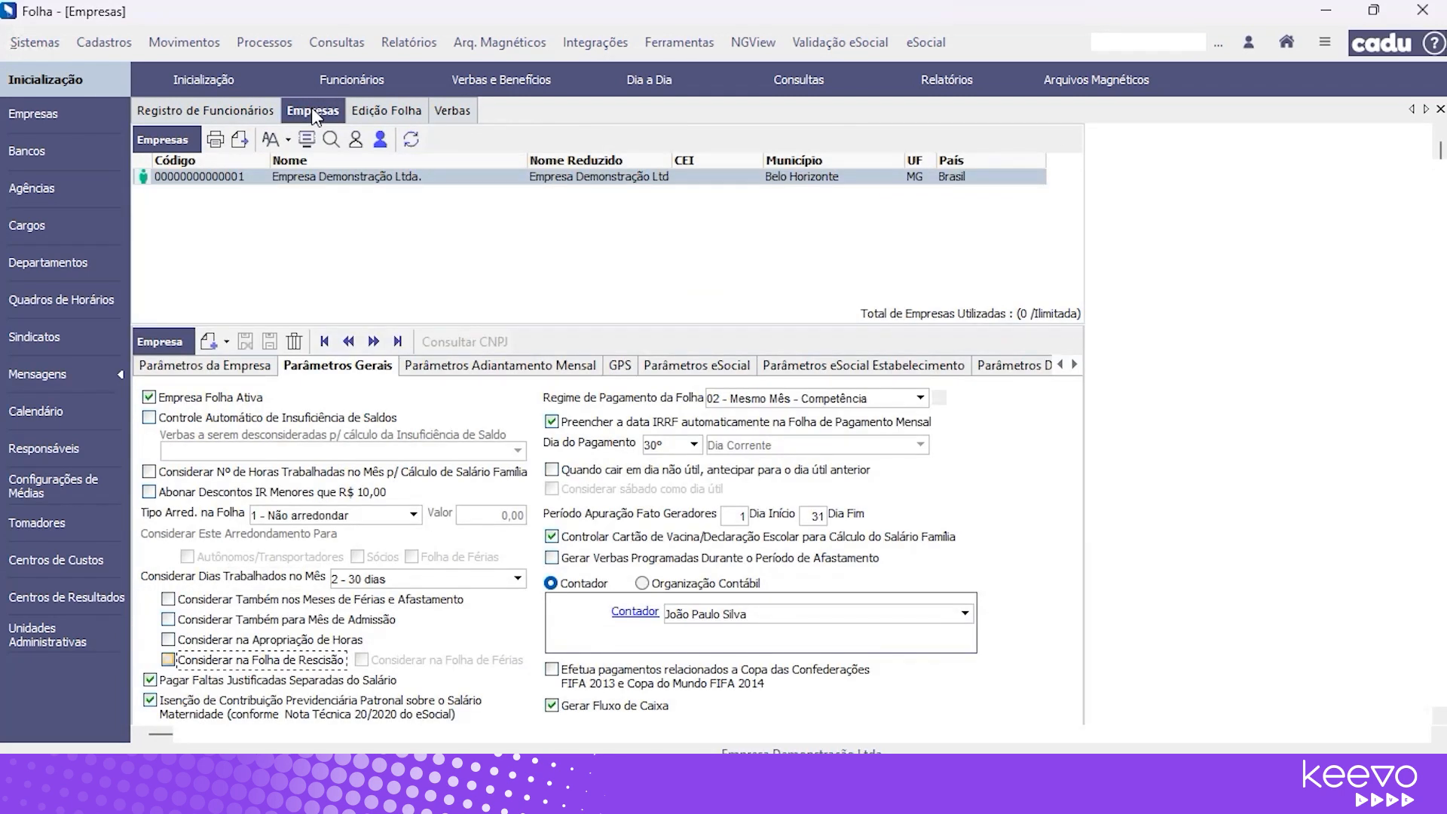
click(501, 369)
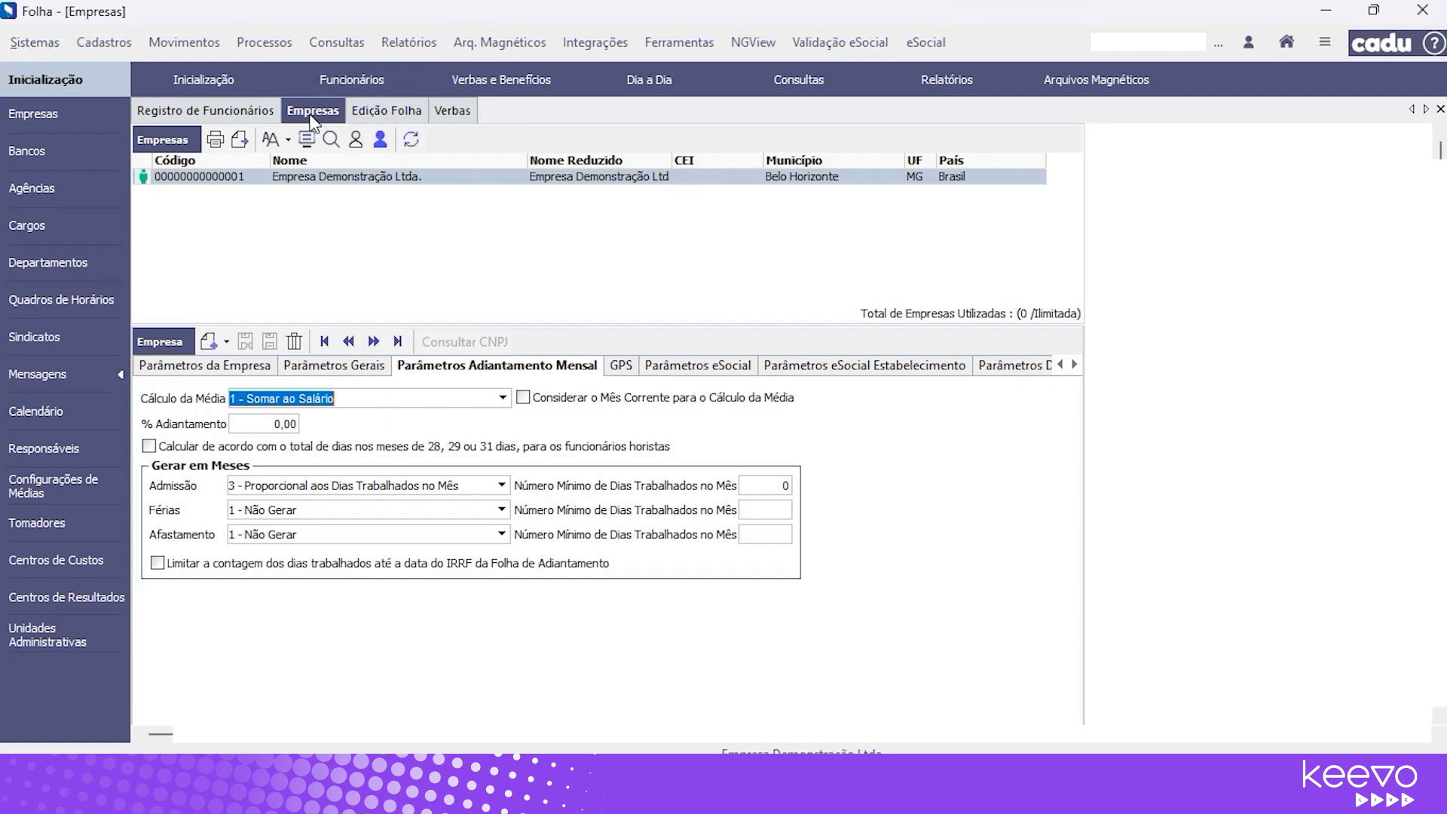
click(296, 532)
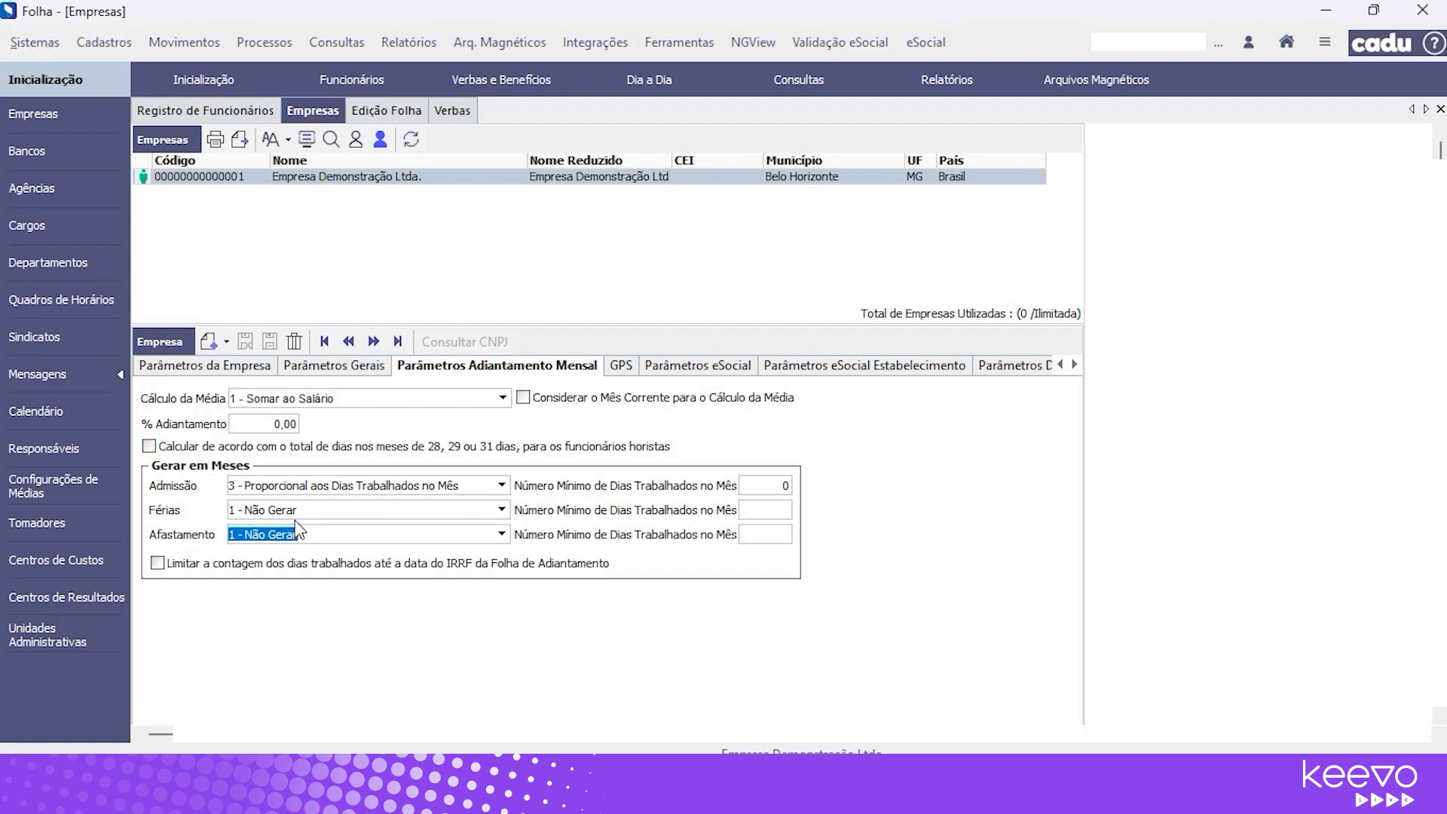
click(502, 534)
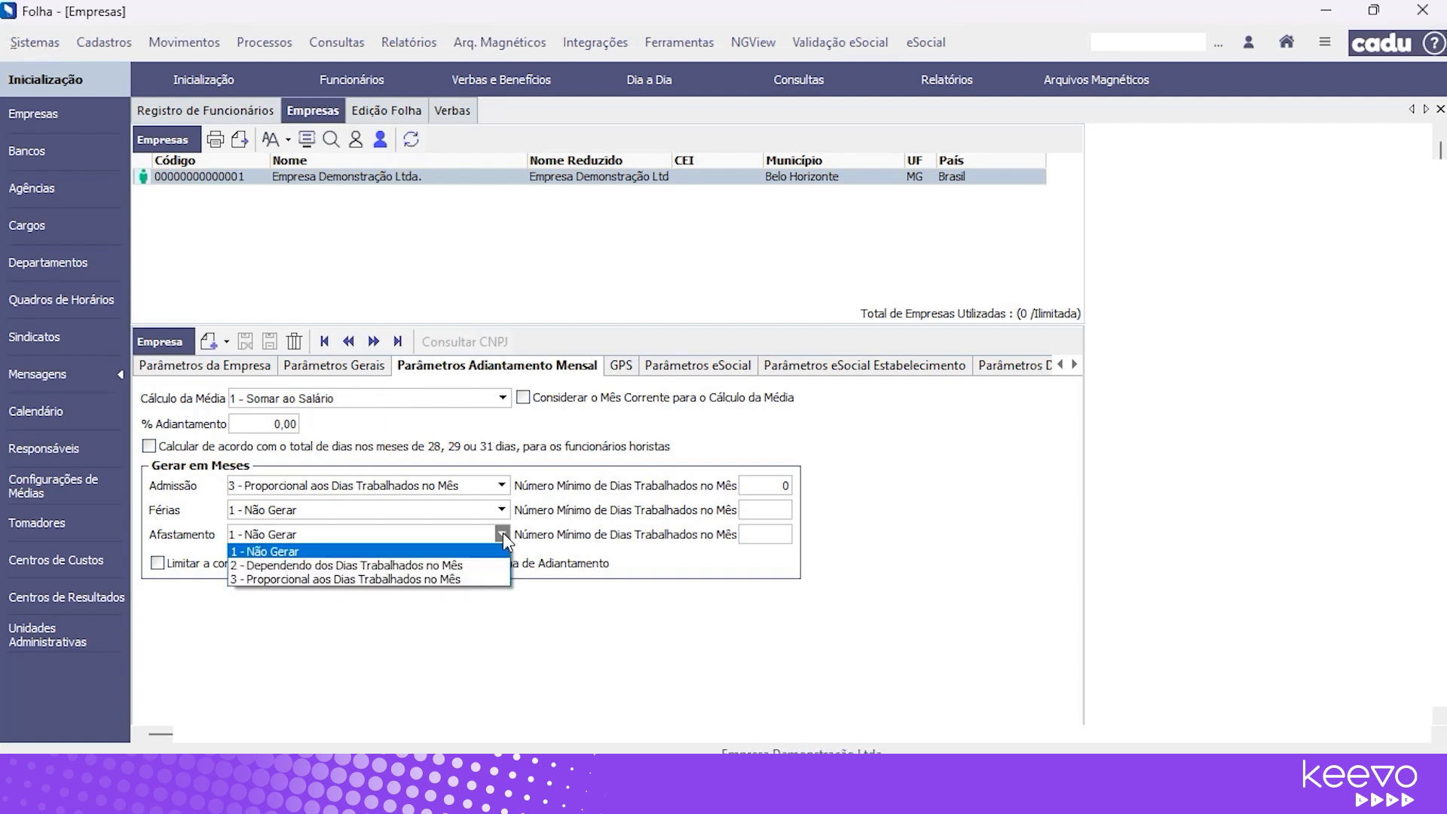
click(474, 569)
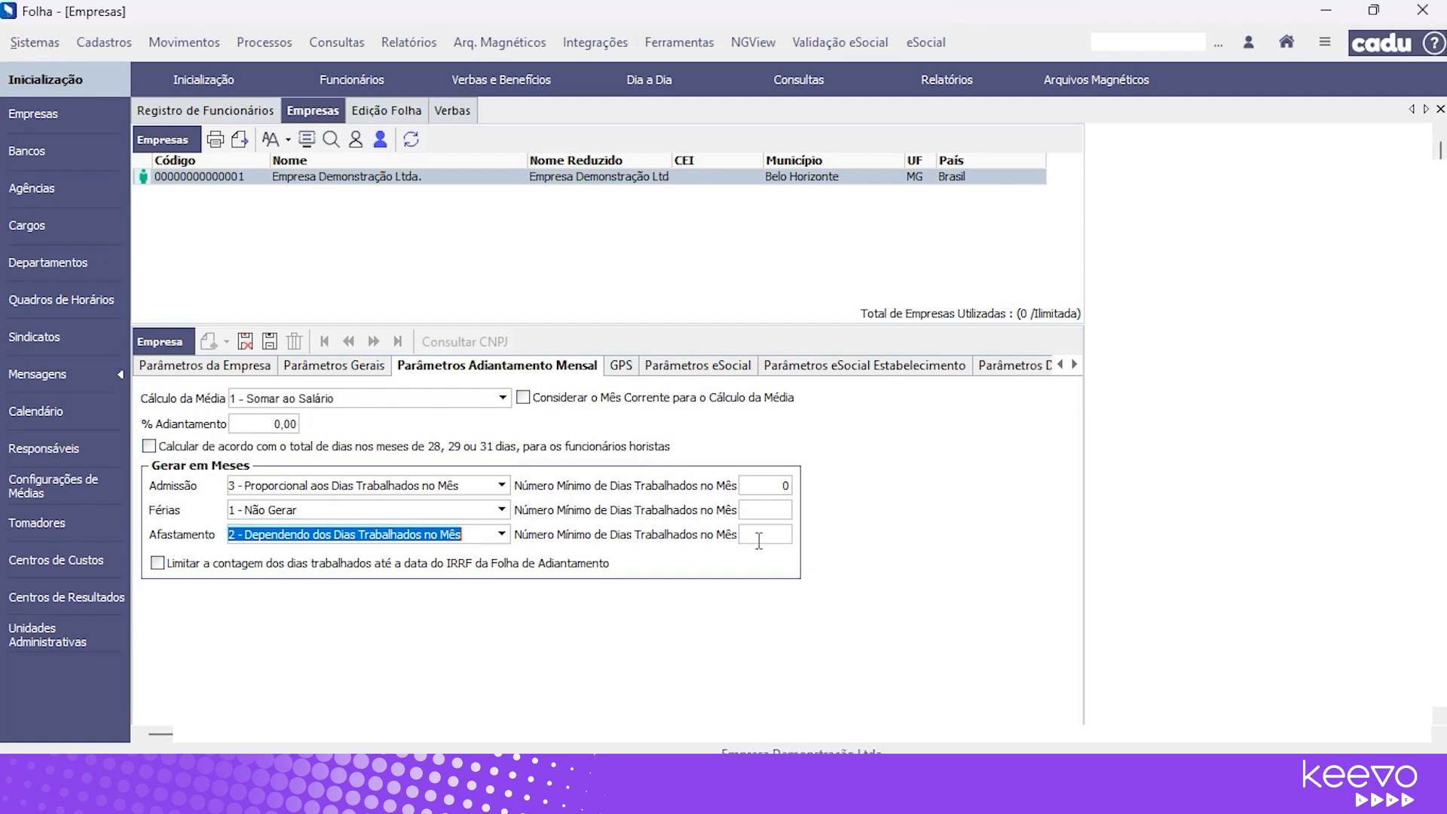
click(501, 533)
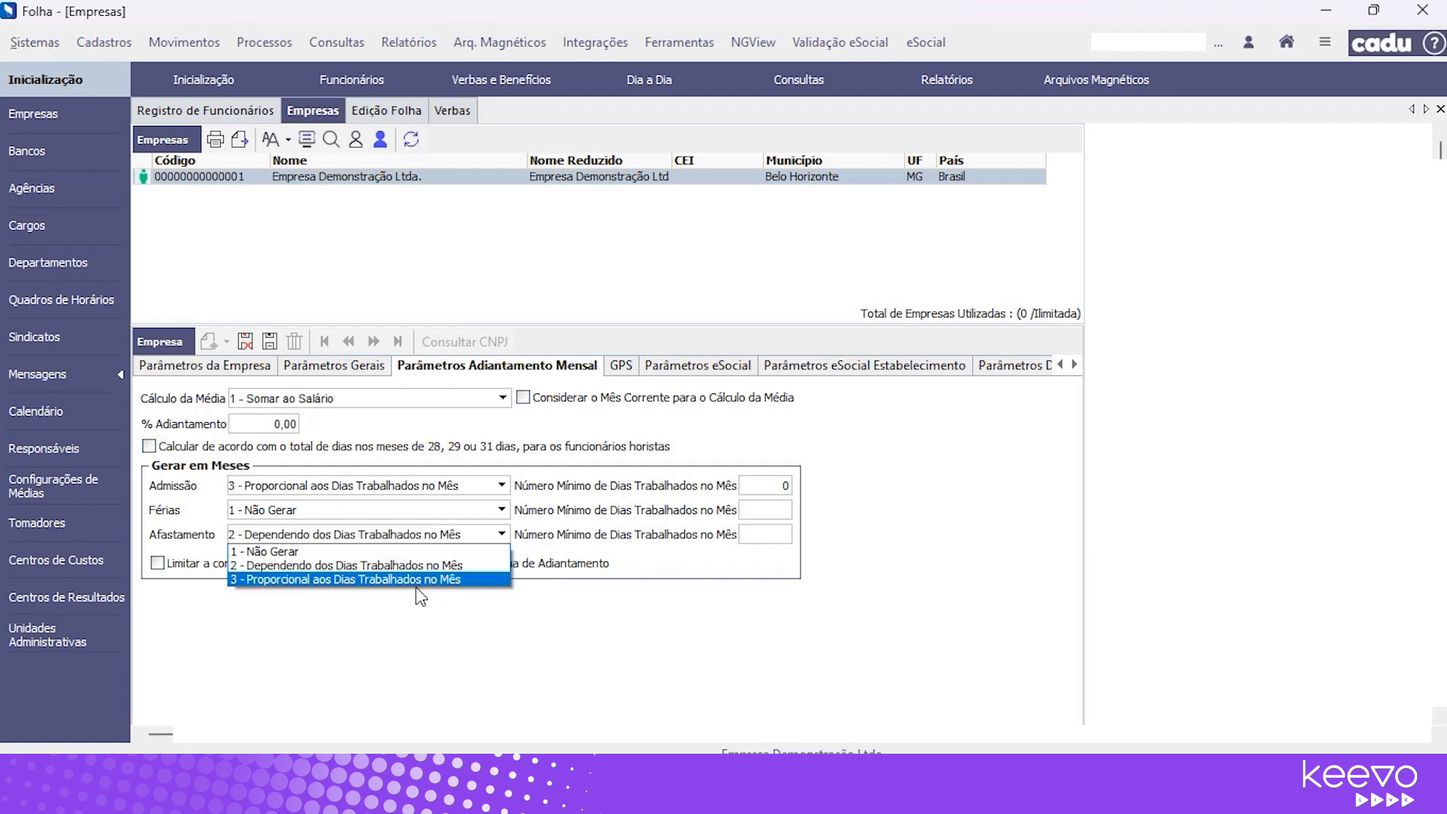
click(463, 581)
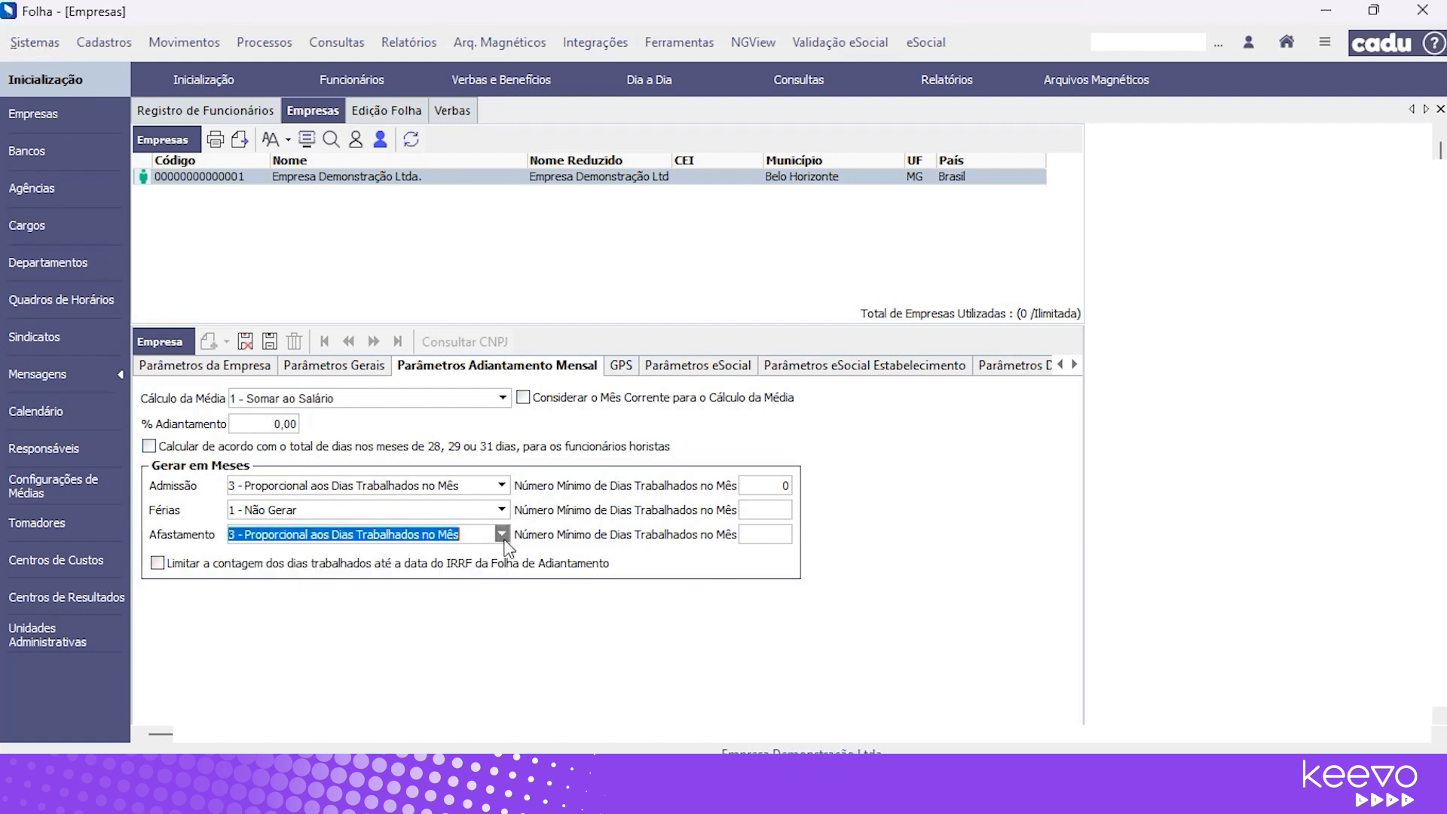
click(751, 538)
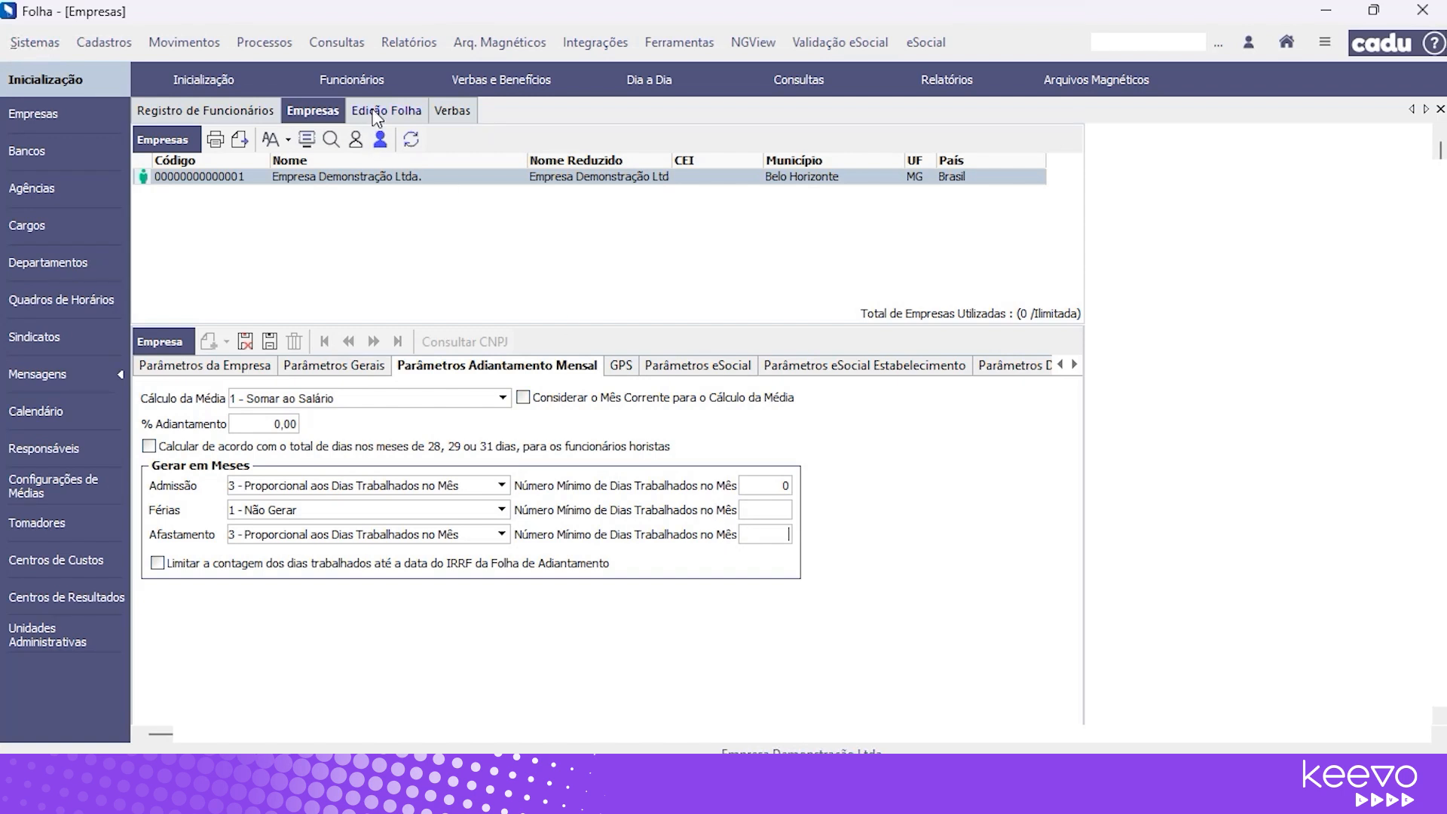
Search the employee list for code 16, open that employee's record, and review the Licença-Maternidade leave's start date and reason.
click(246, 112)
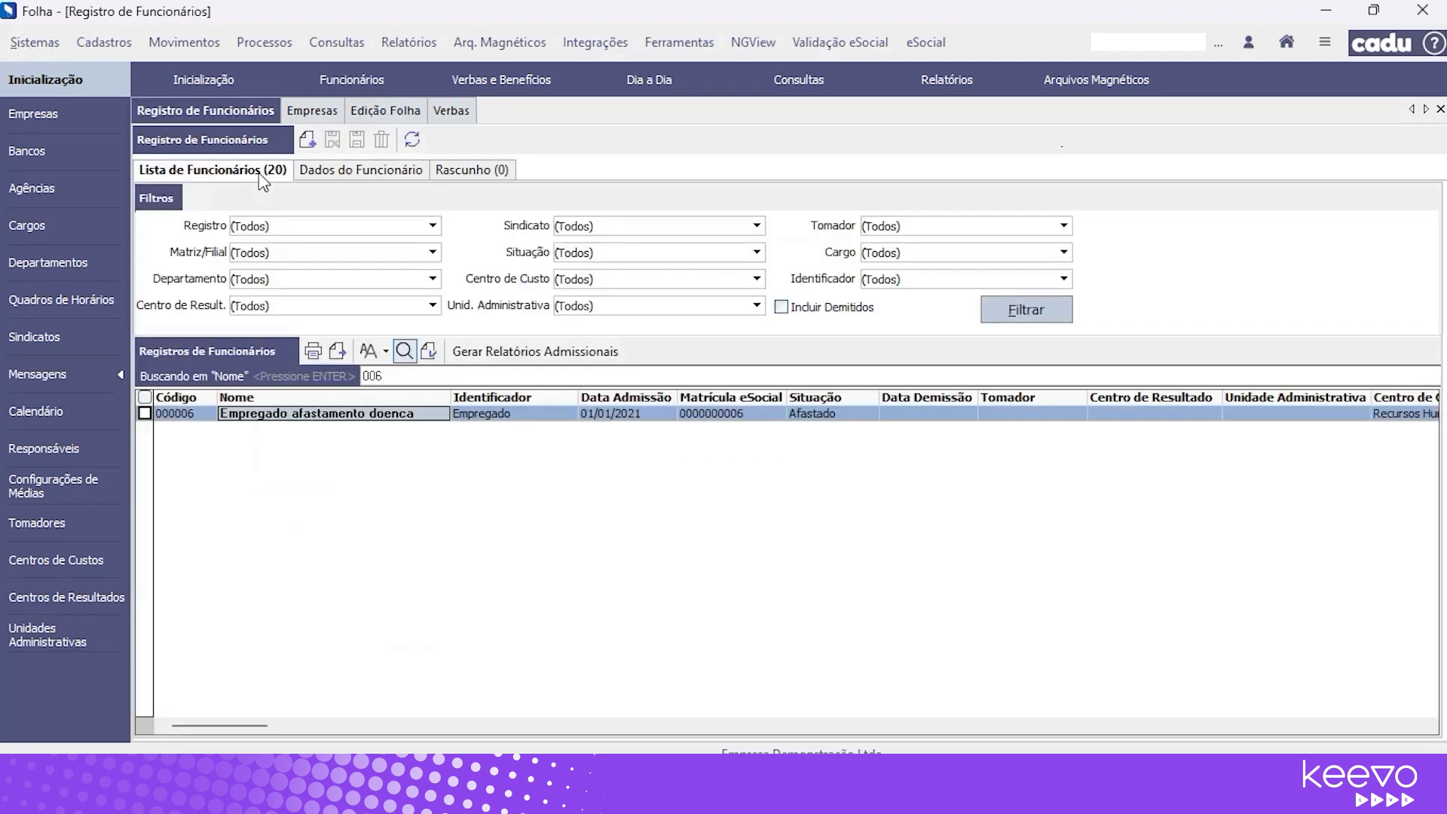
click(398, 378)
text(16)
click(398, 377)
key(BackSpace)
text(16)
double_click(404, 416)
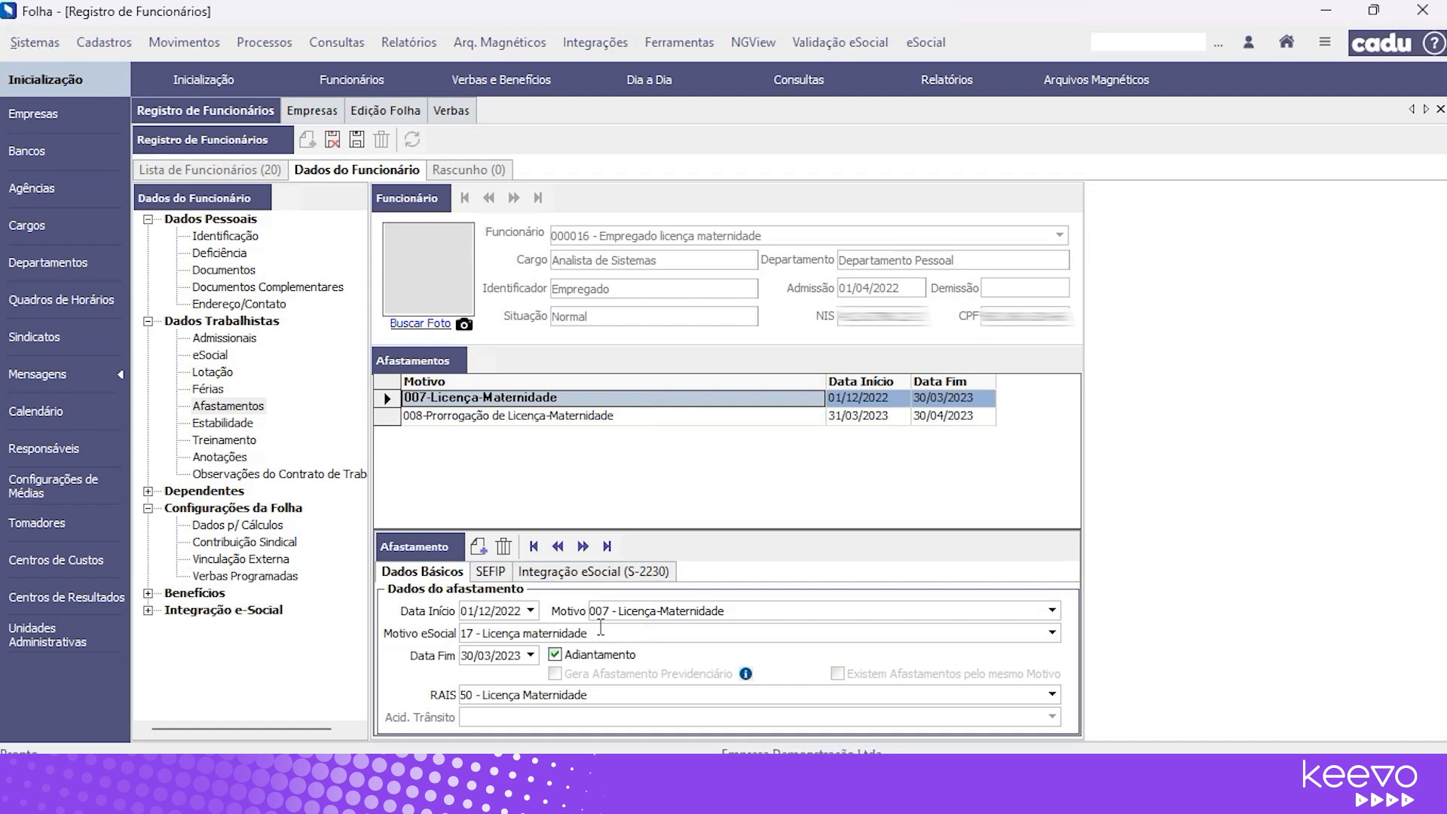
click(503, 611)
click(683, 609)
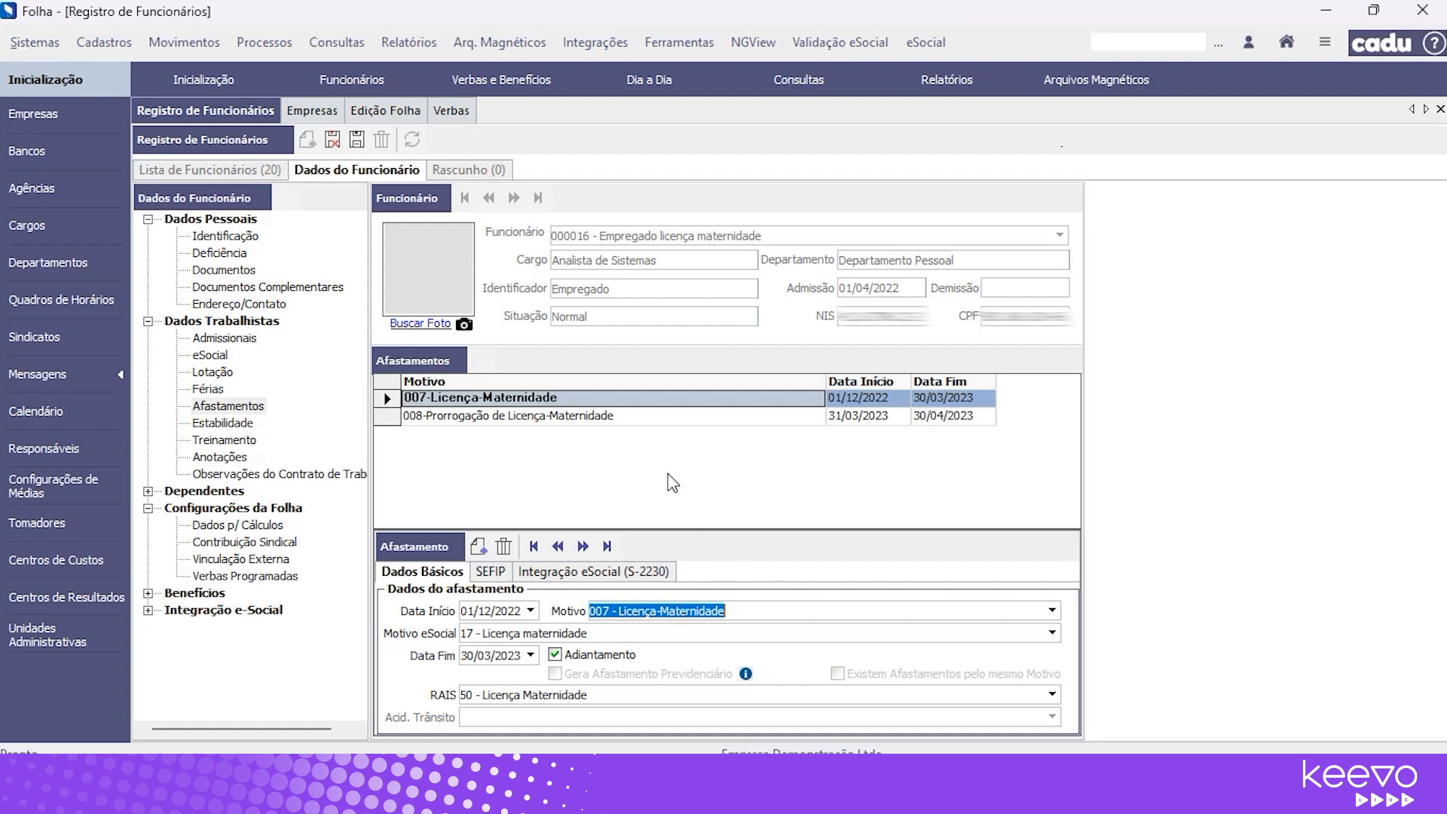
Generate the March 2023 monthly payroll for employee code 16 in Edição Folha.
click(383, 113)
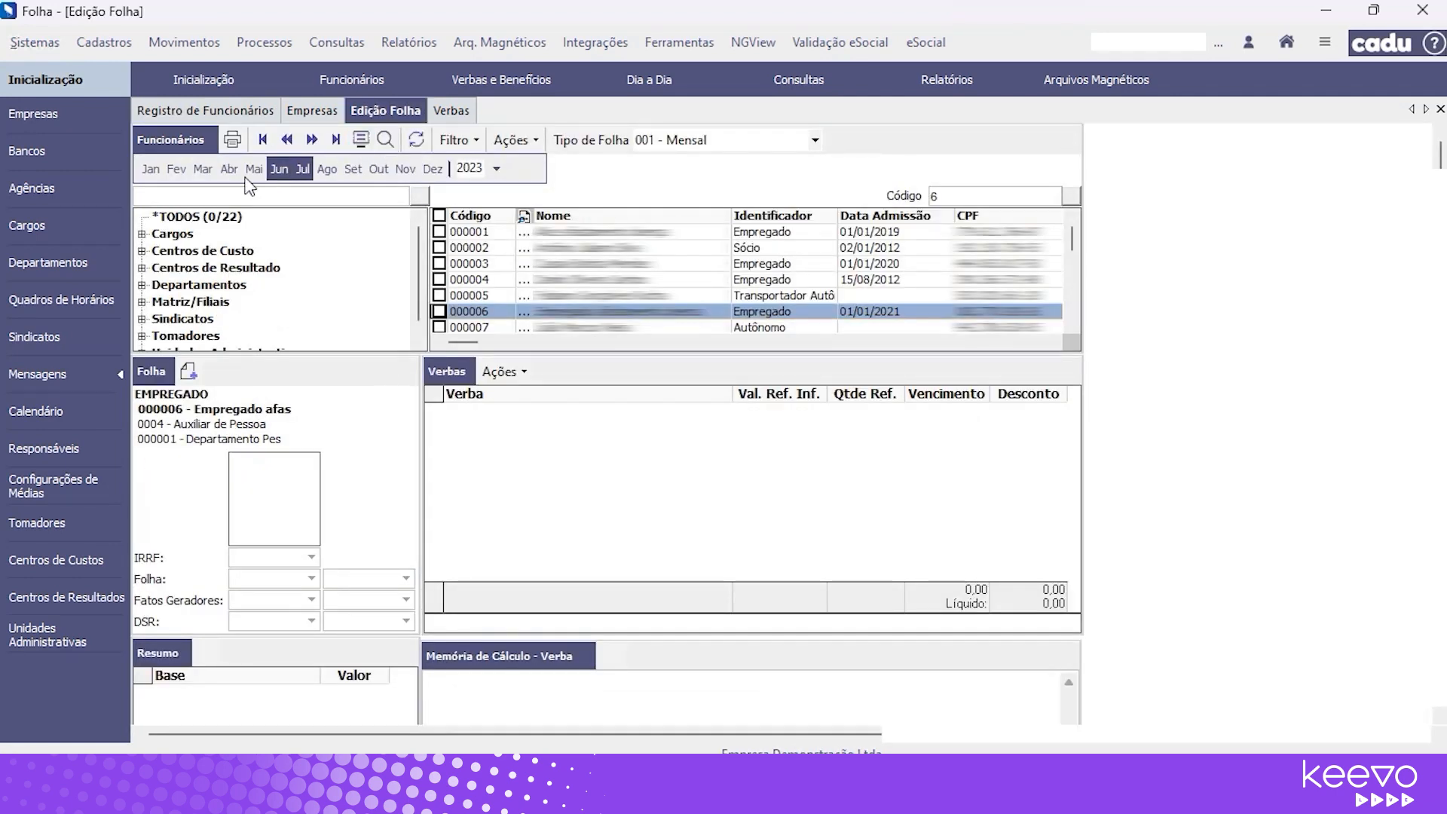
click(202, 169)
click(255, 114)
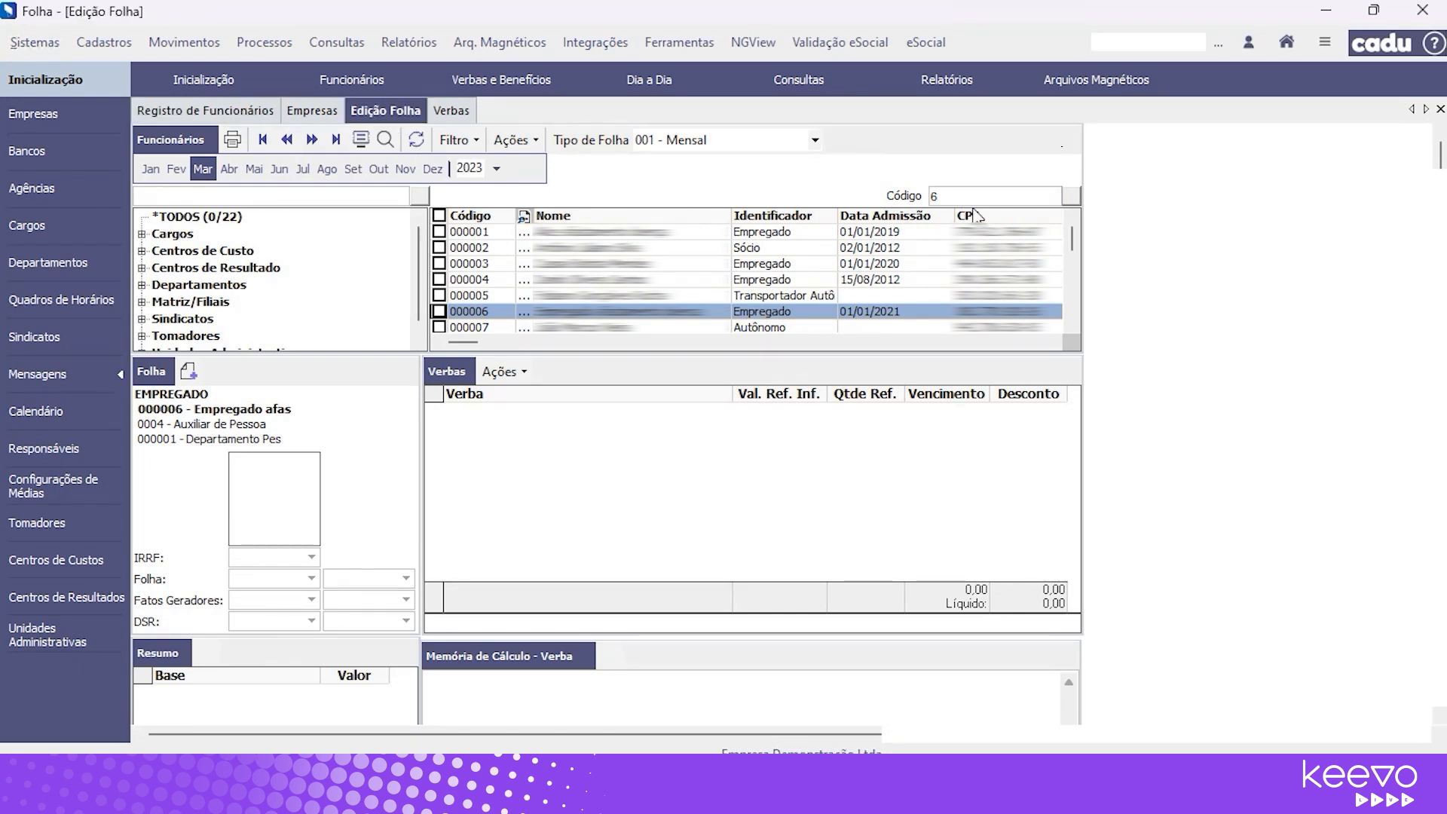
click(978, 197)
text(16)
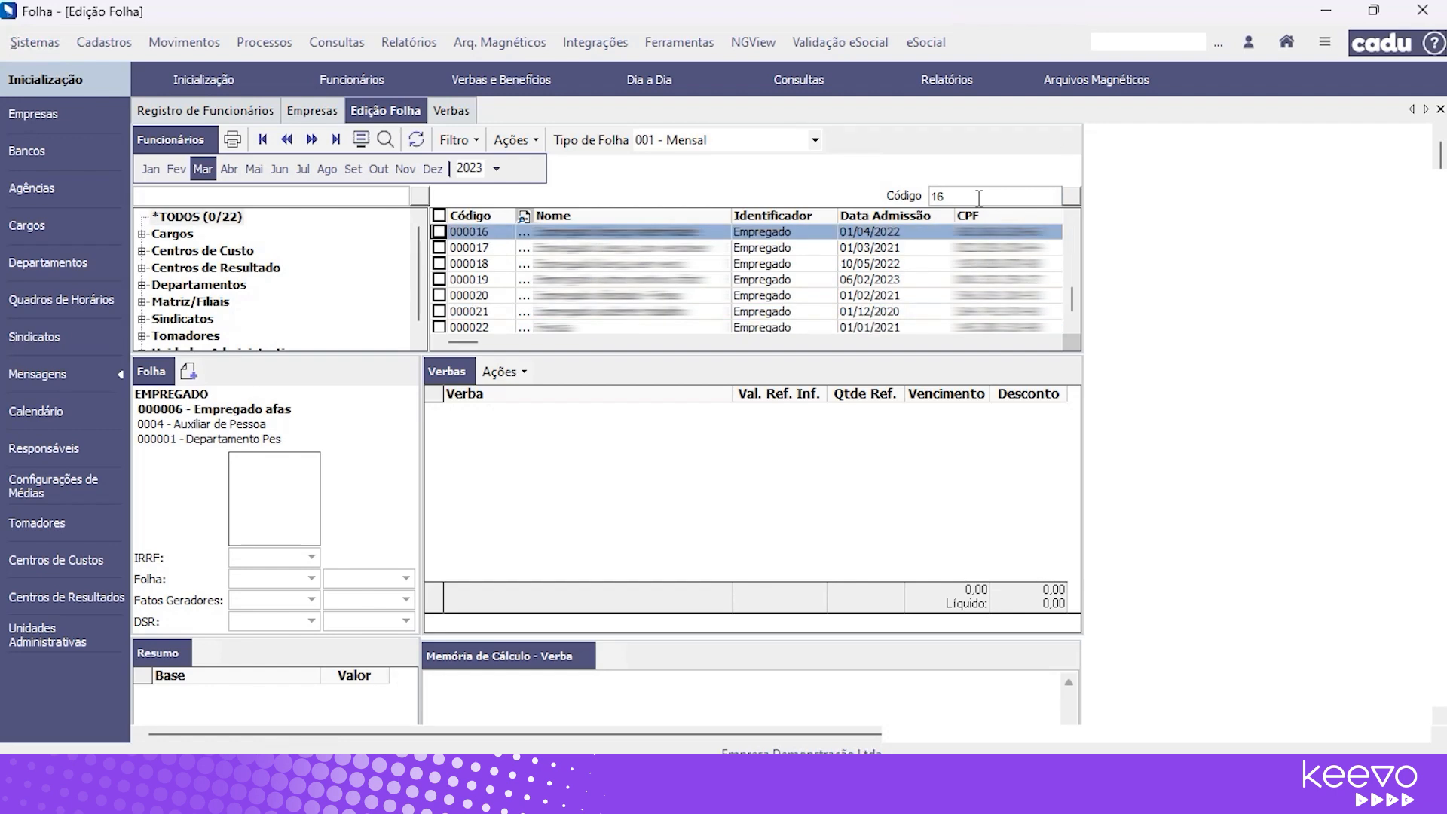
click(503, 372)
click(531, 396)
click(795, 463)
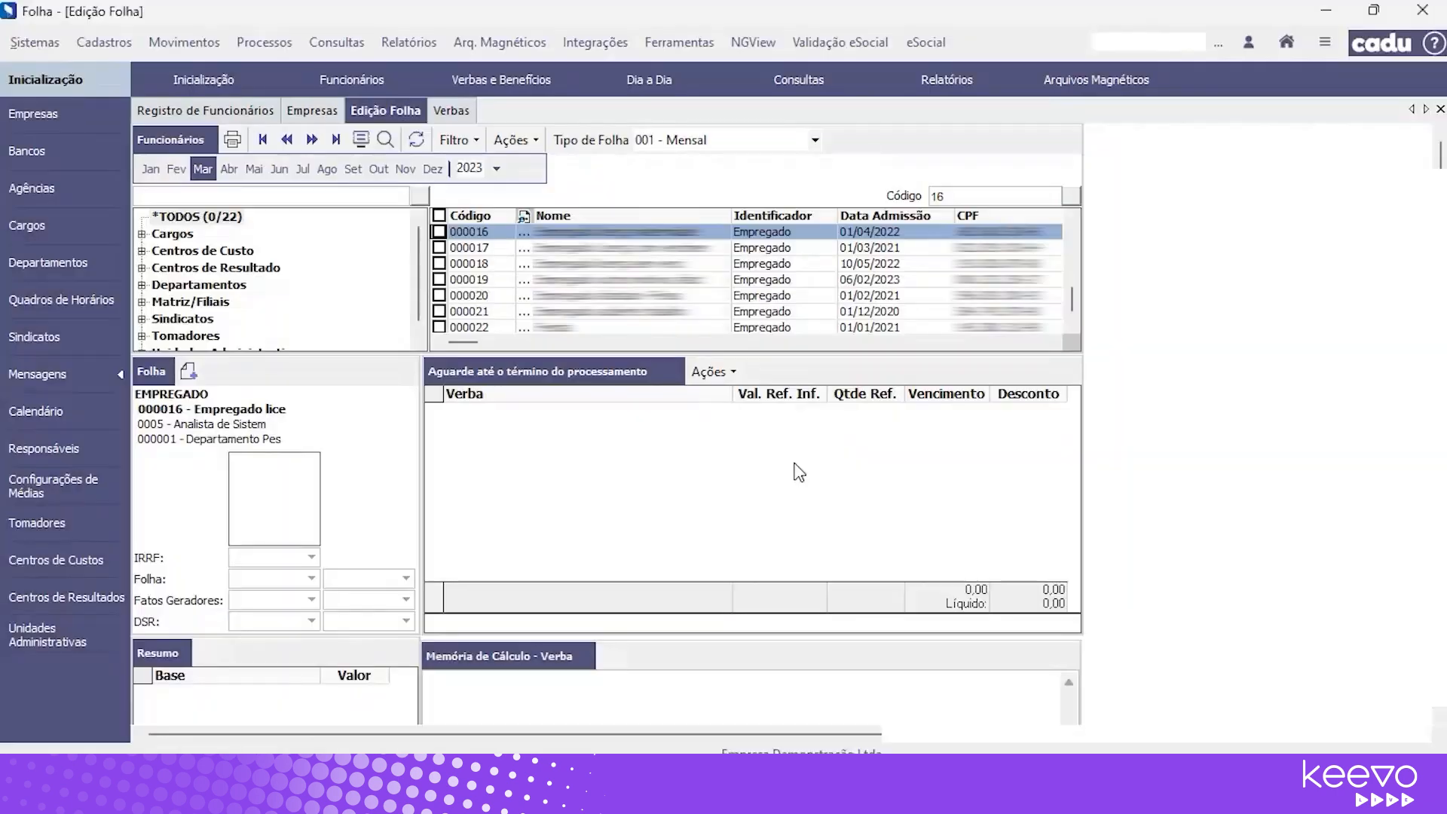
click(832, 548)
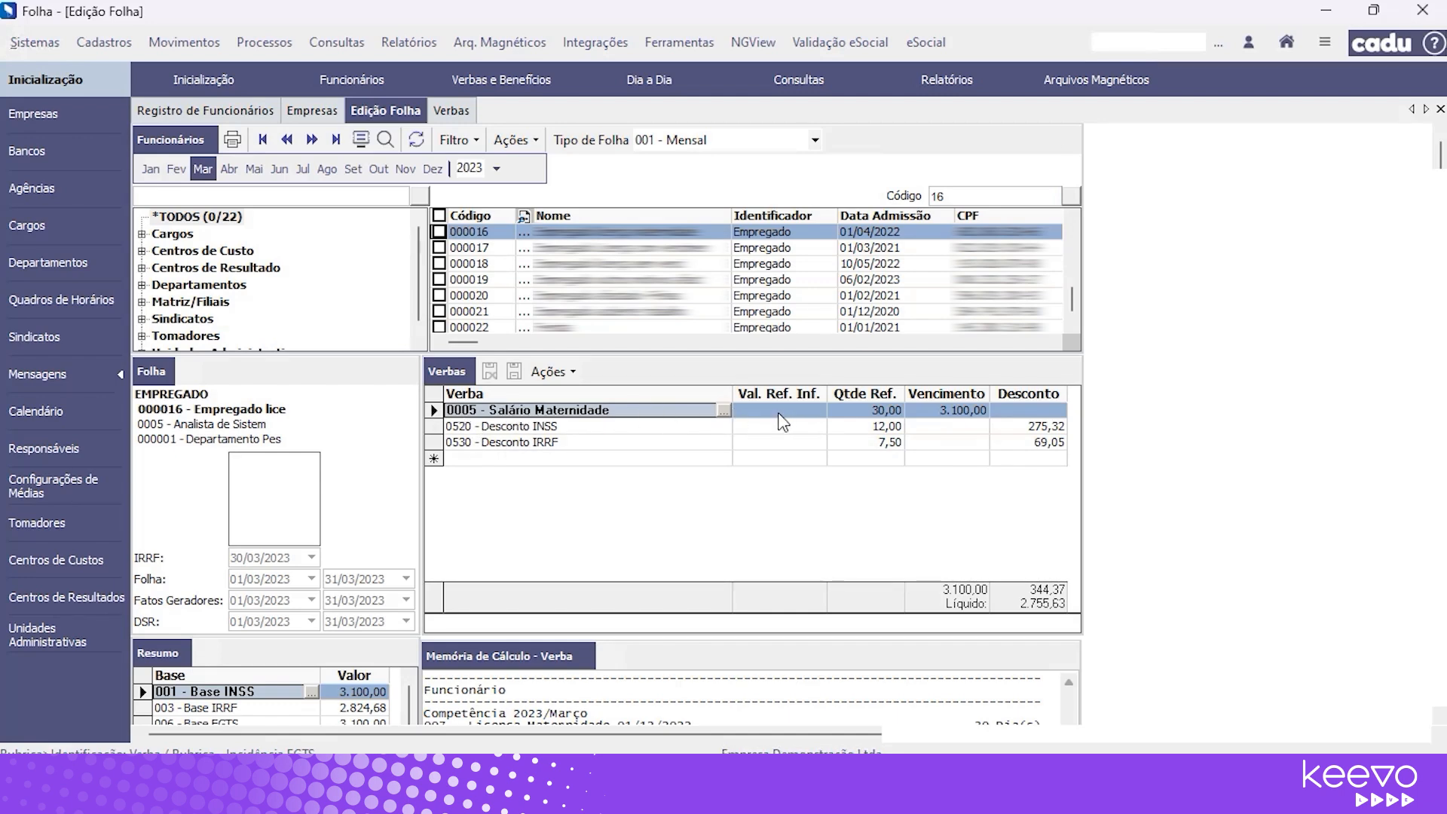
Look up verba code 0005 in the Verbas register, check its type, and return to the March payroll.
click(468, 110)
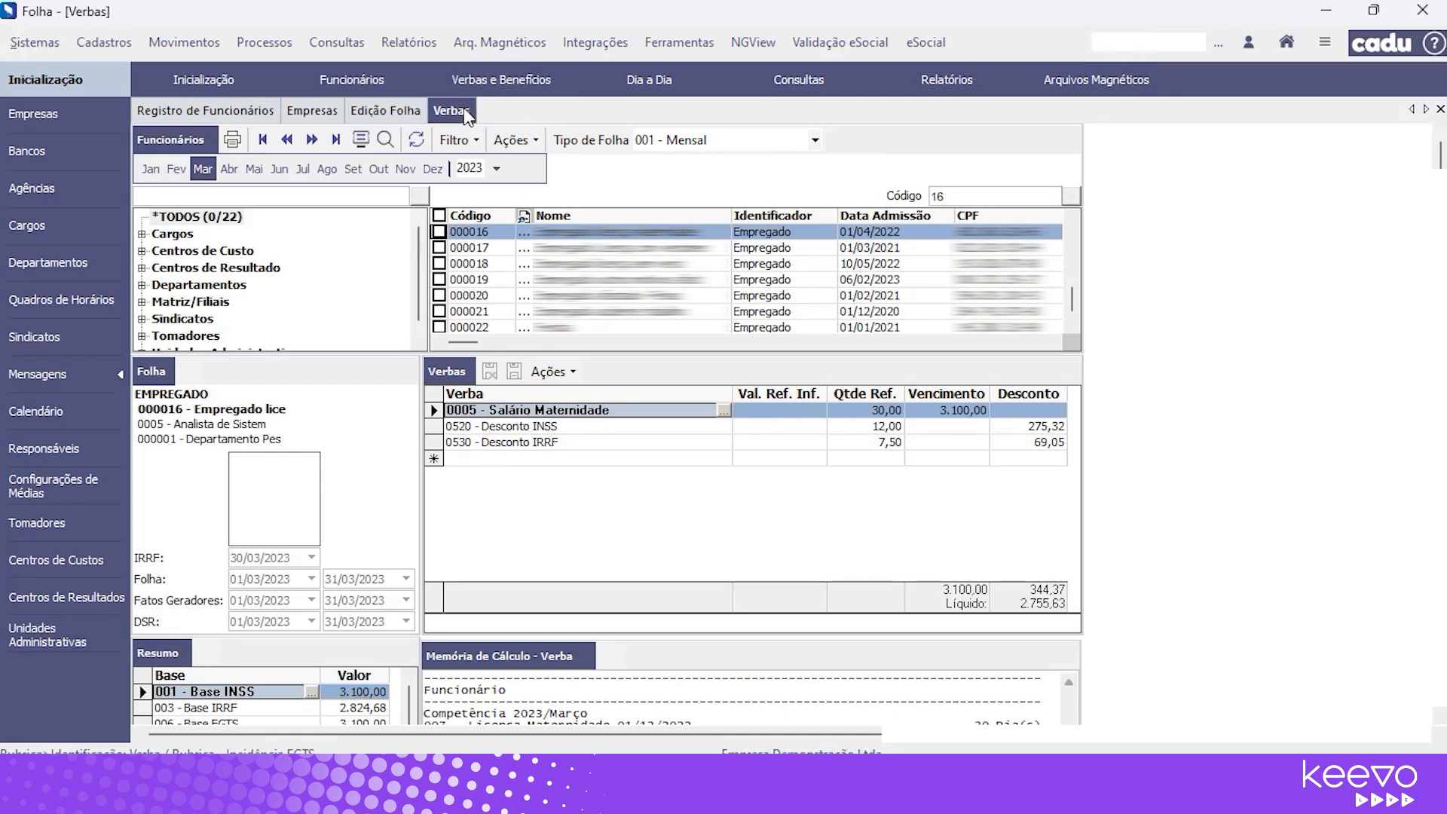
double_click(394, 166)
text(005)
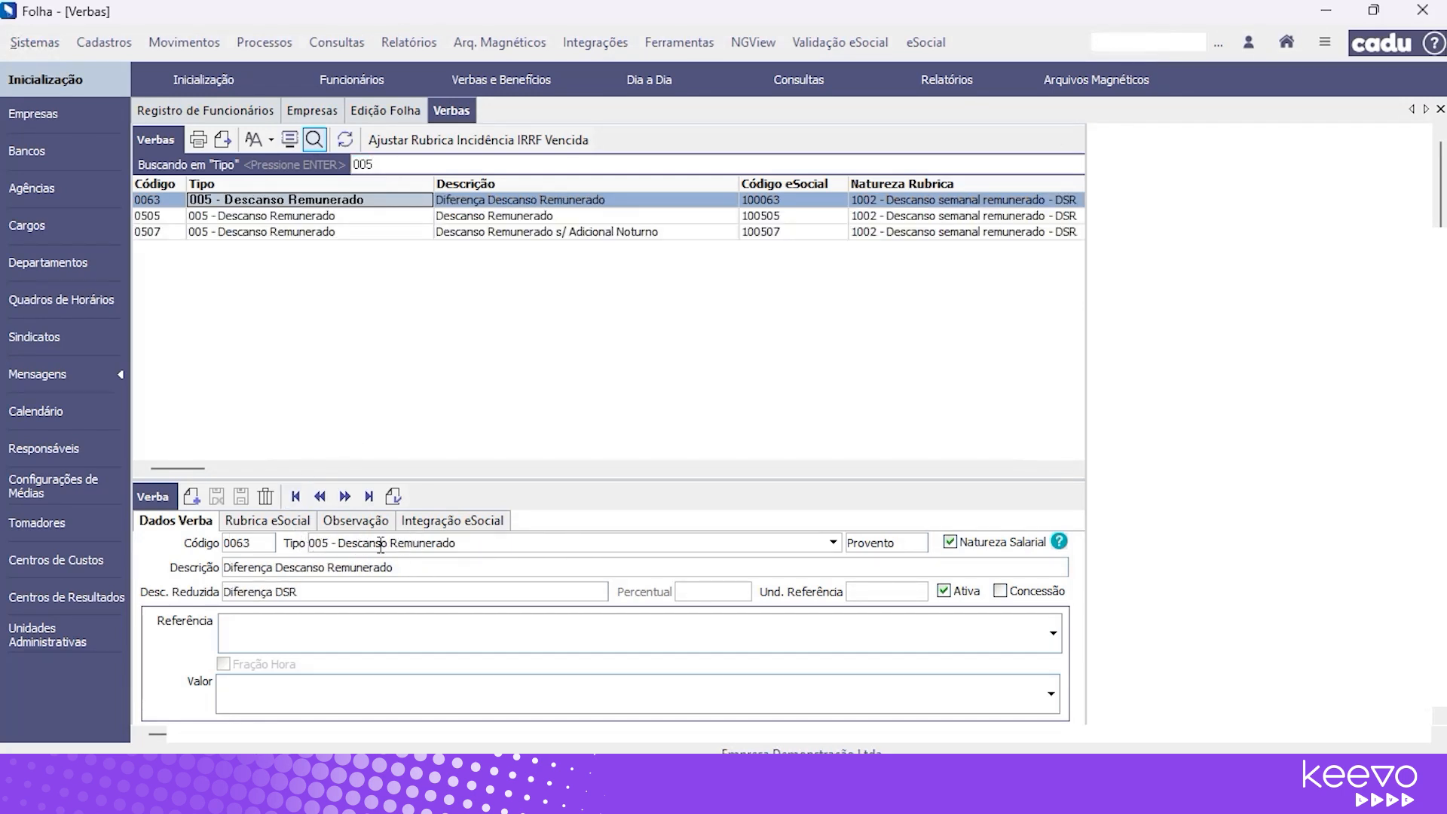
click(149, 200)
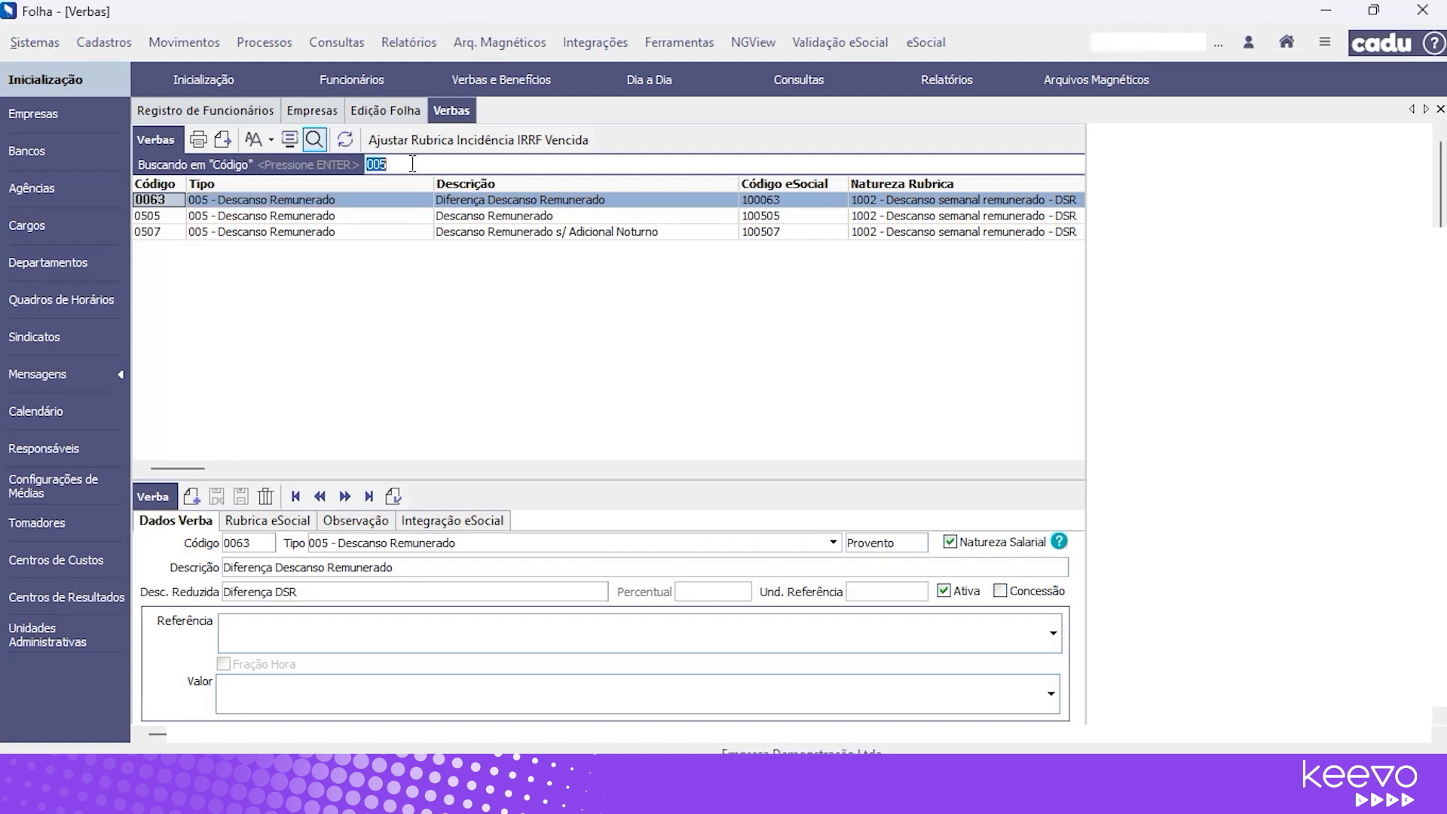
text(0005)
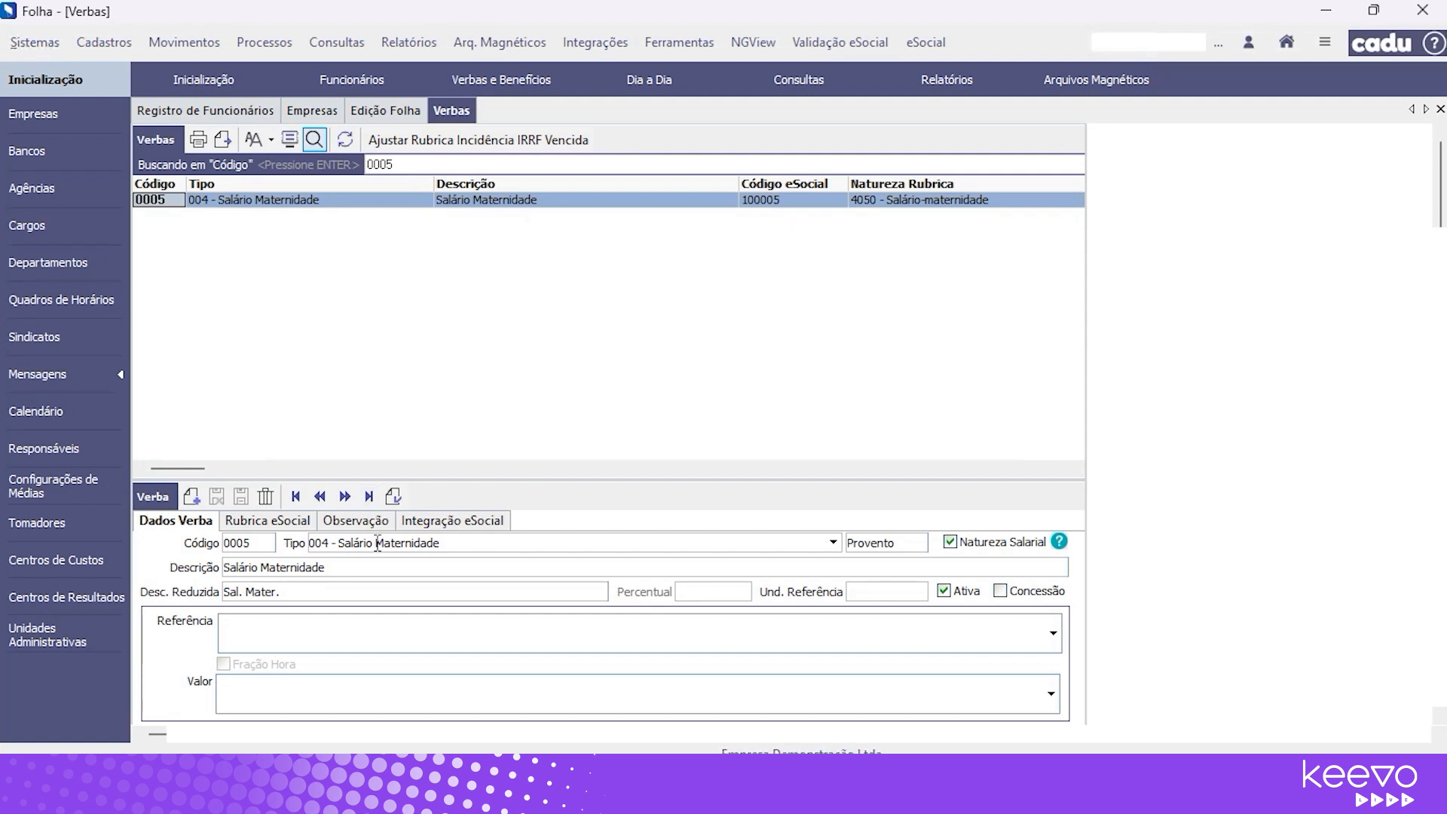
click(385, 110)
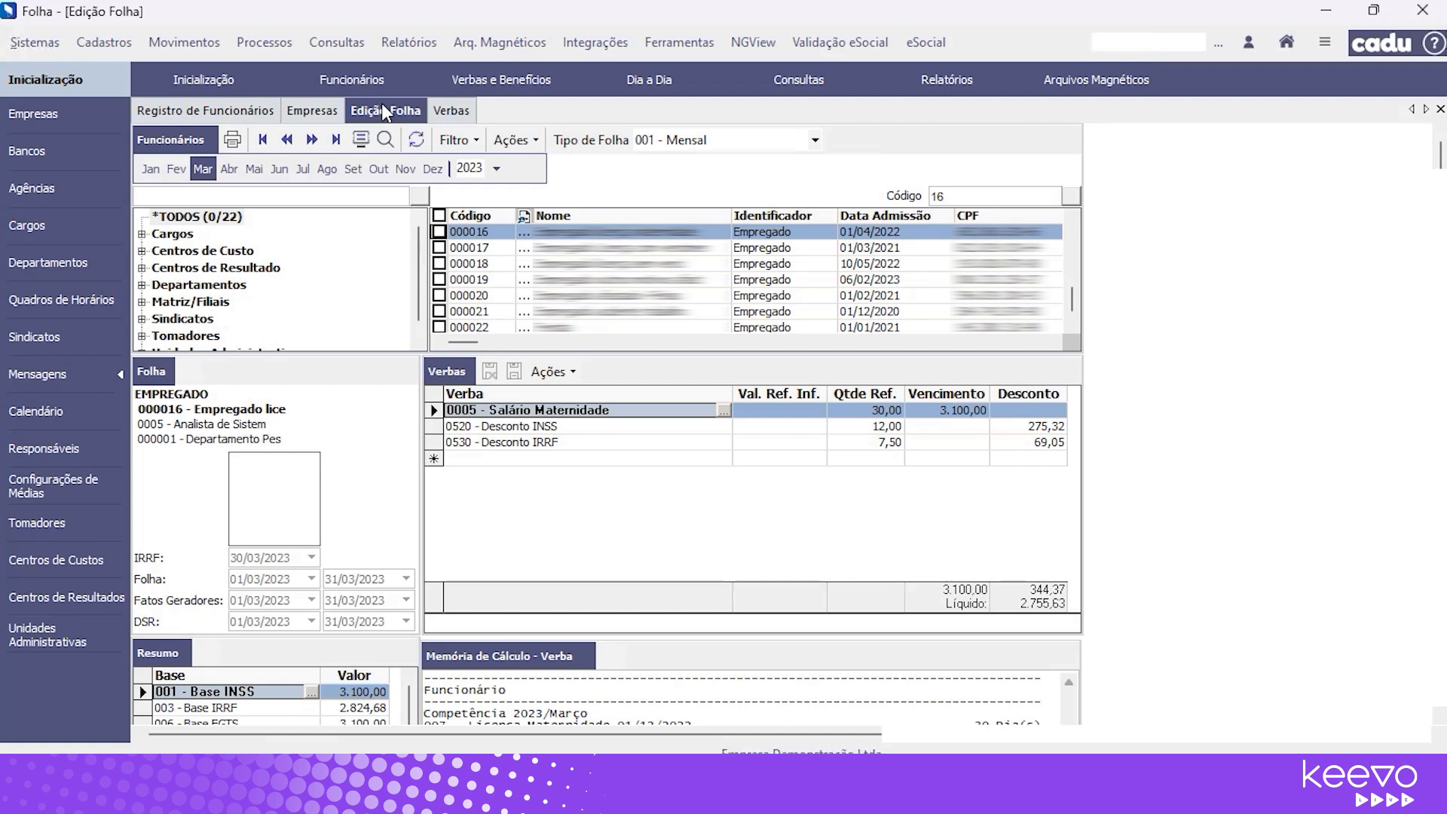
Select the Prorrogação de Licença-Maternidade leave in employee code 16's record and review its start date, reason and end date.
click(254, 109)
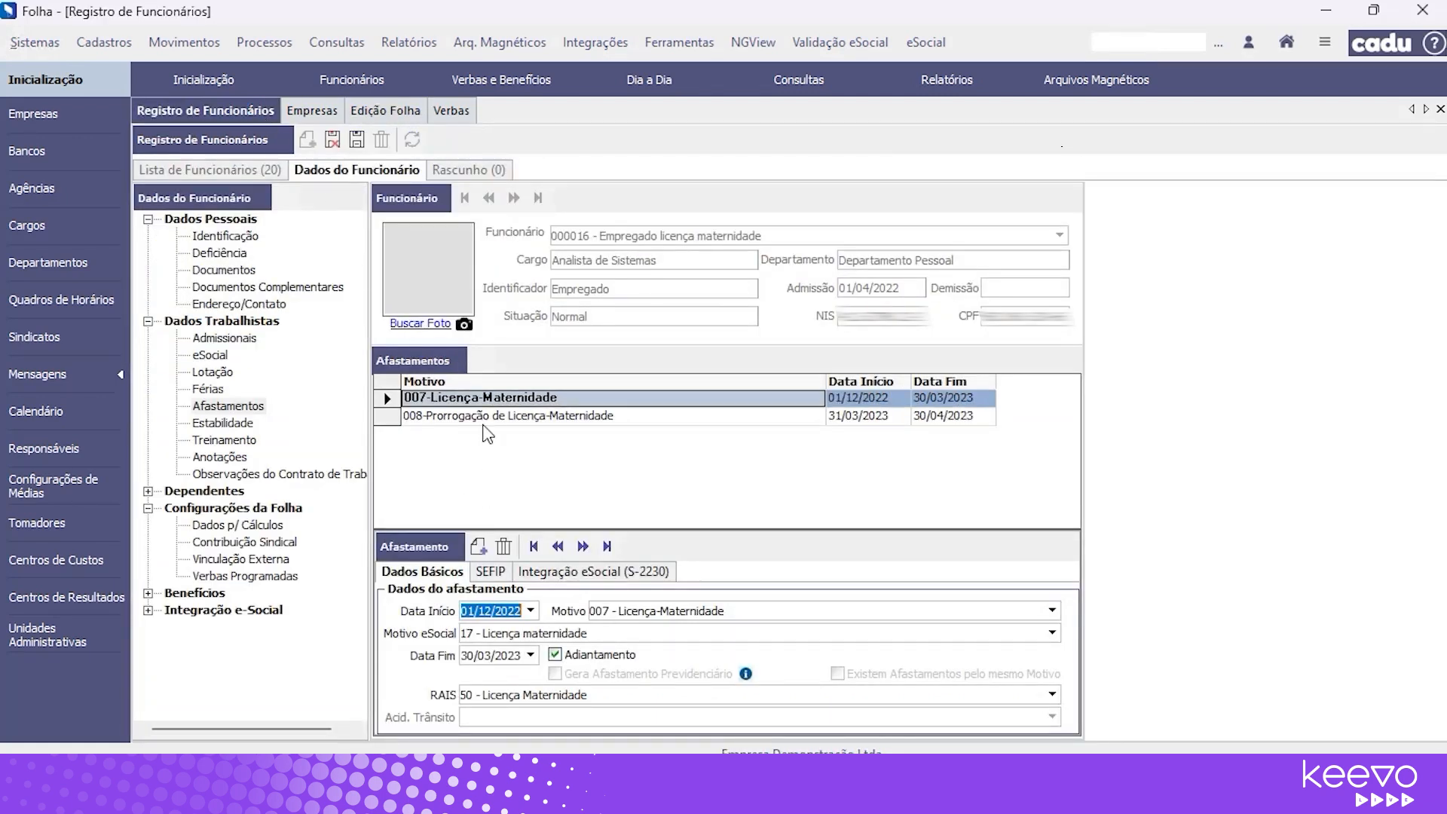
click(494, 418)
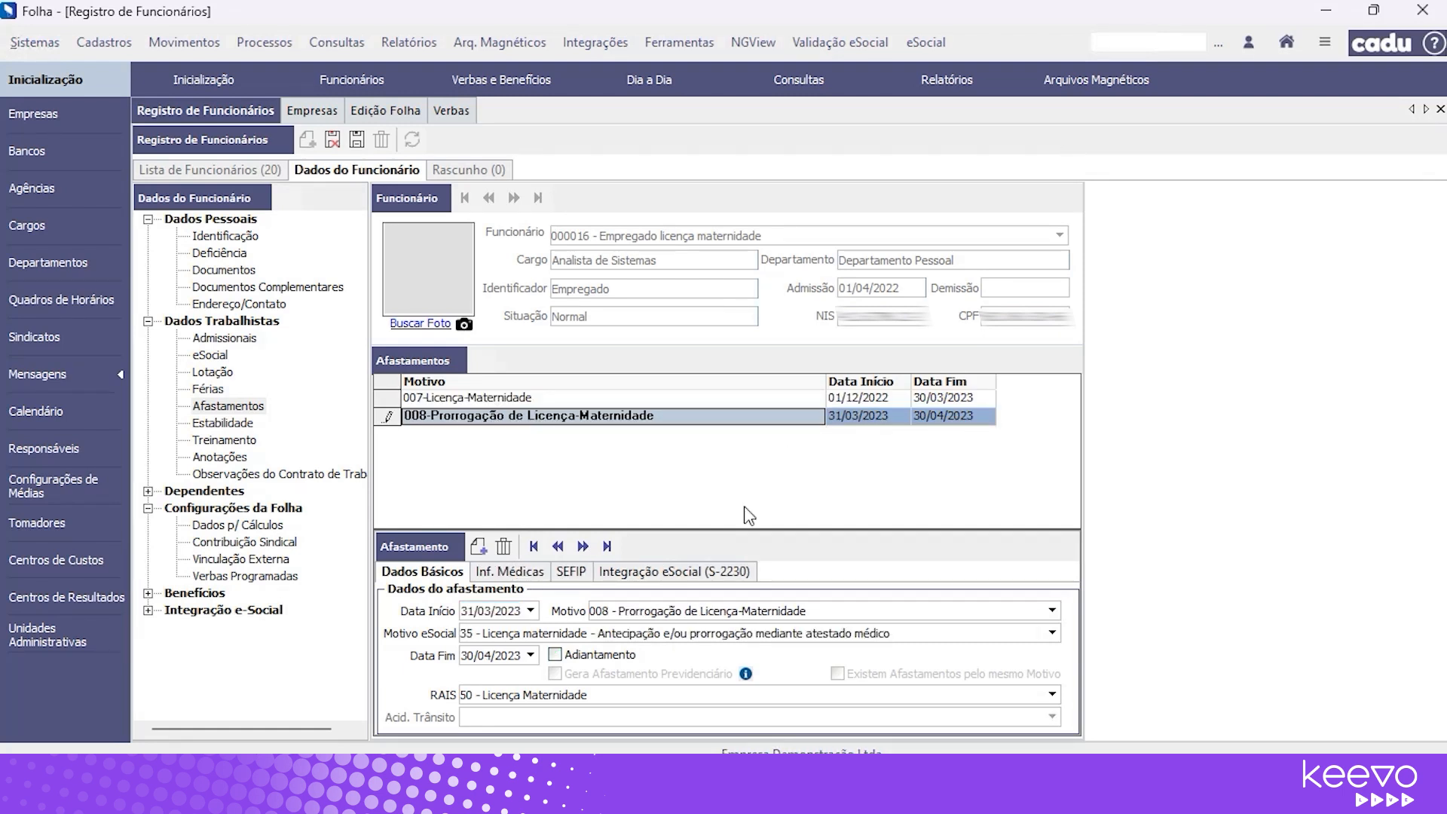
click(497, 611)
text(30)
key(Tab)
key(Home)
key(shift+Tab)
text(31)
key(Tab)
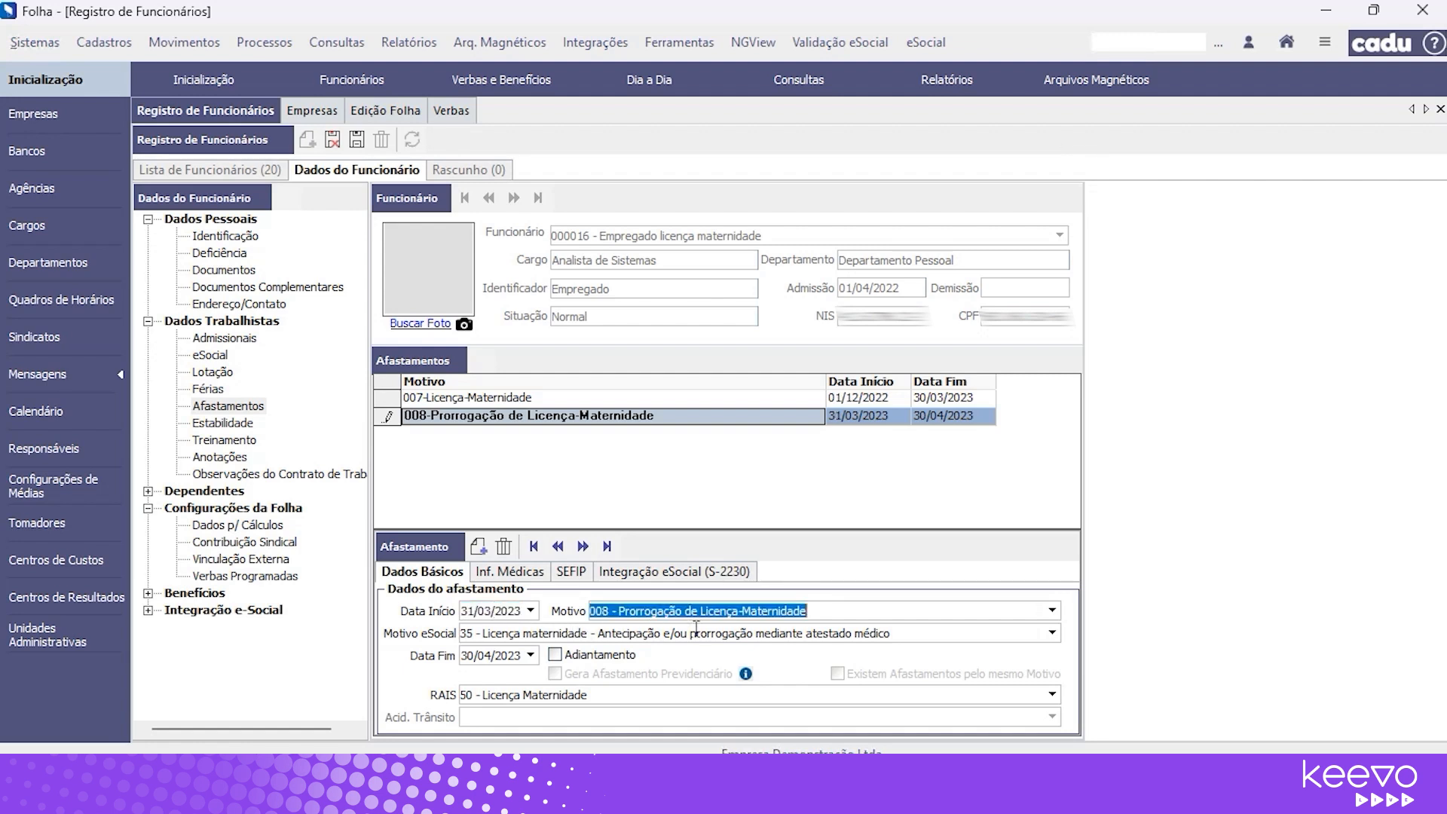
click(499, 659)
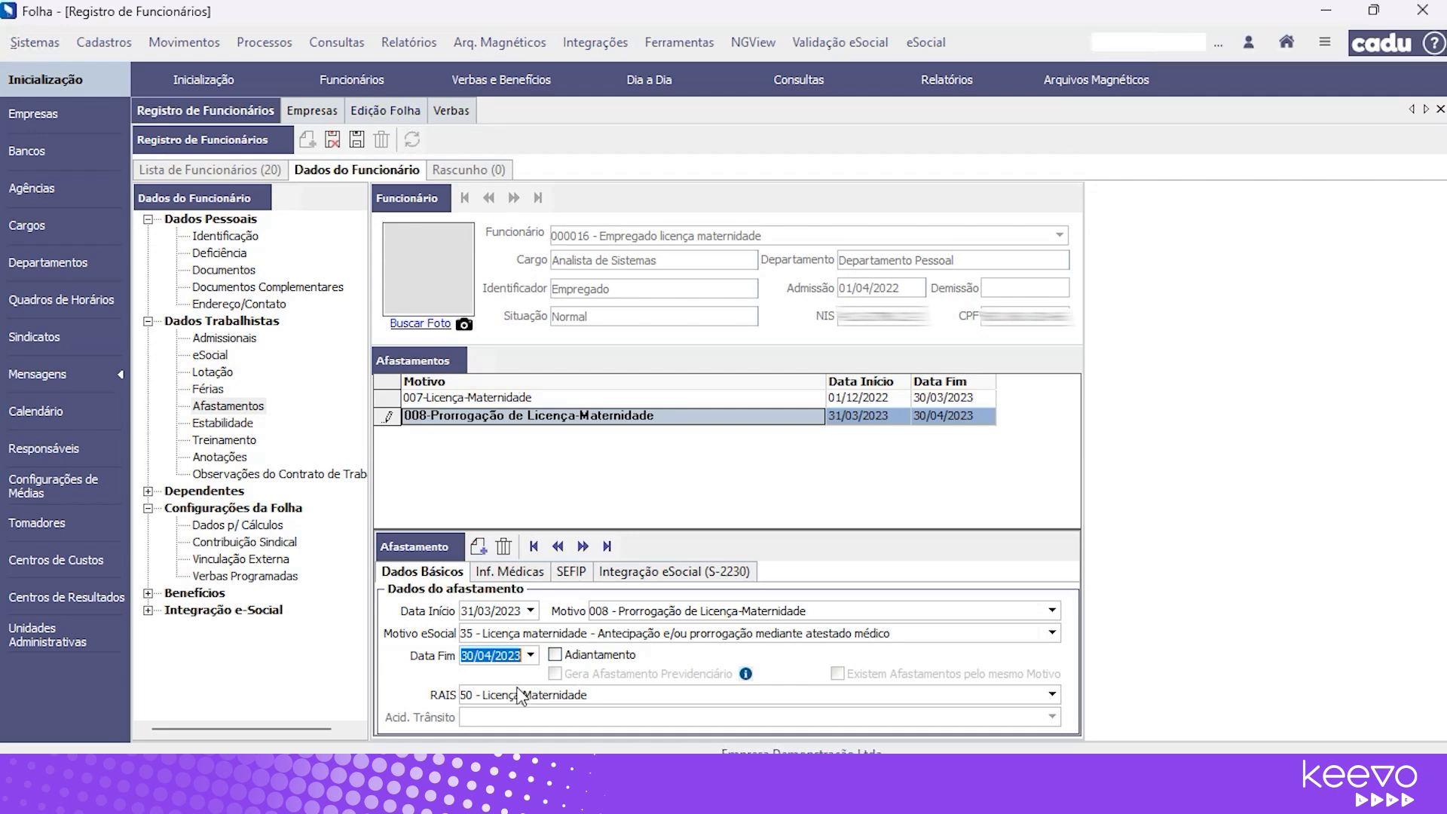
Generate the April 2023 monthly payroll for employee code 16 in Edição Folha.
click(375, 114)
click(230, 168)
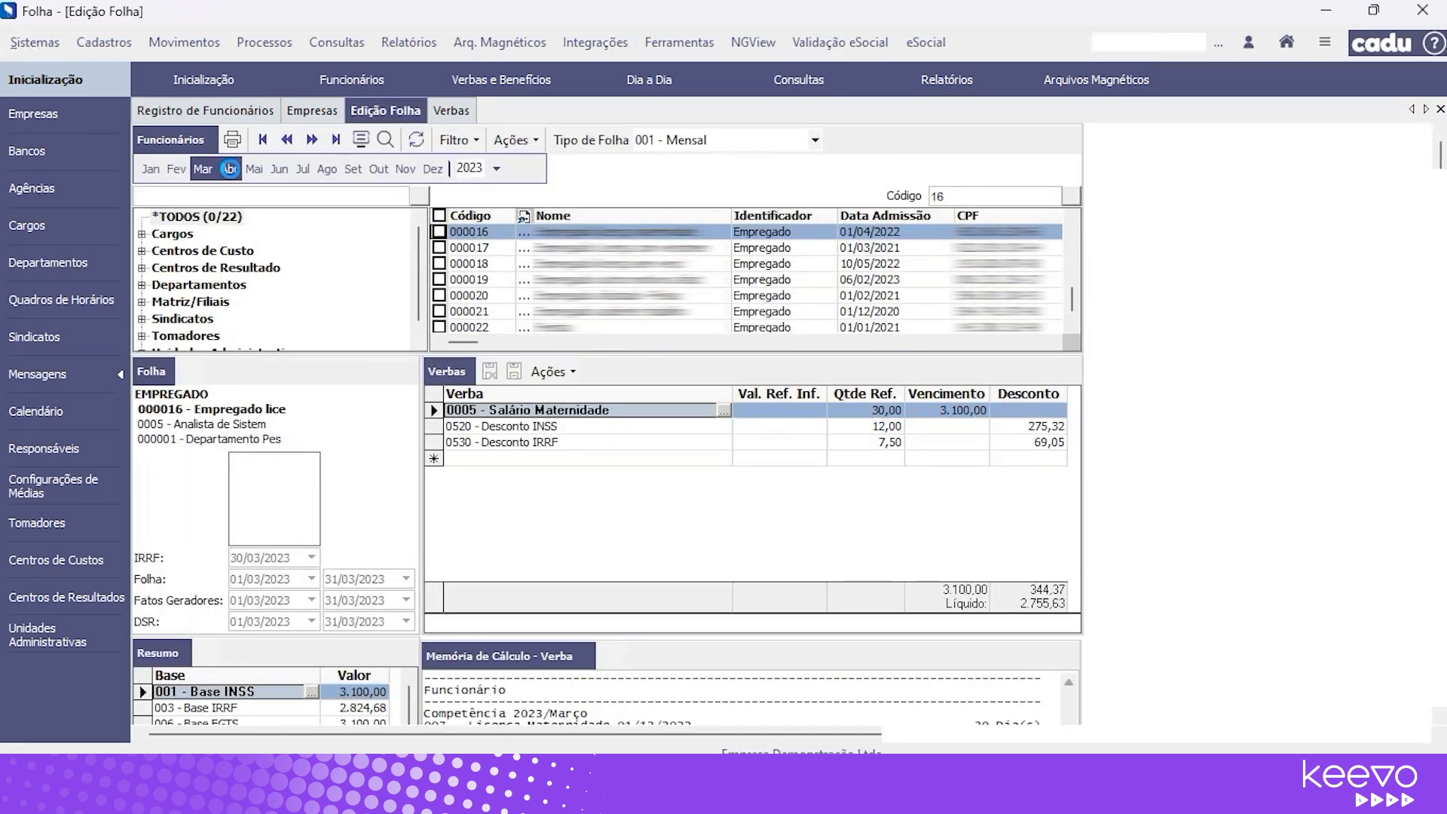
click(525, 372)
click(528, 396)
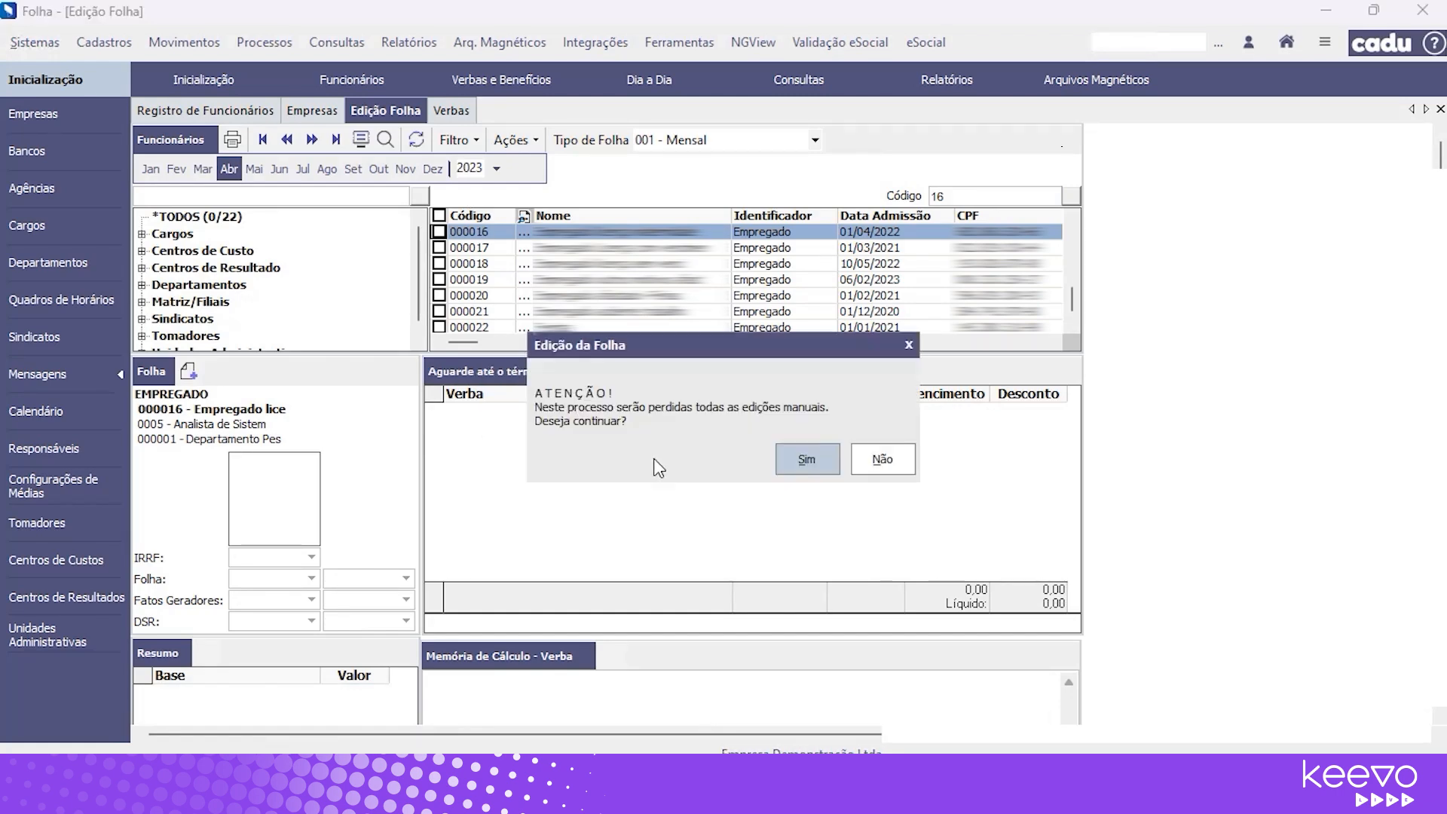
click(790, 451)
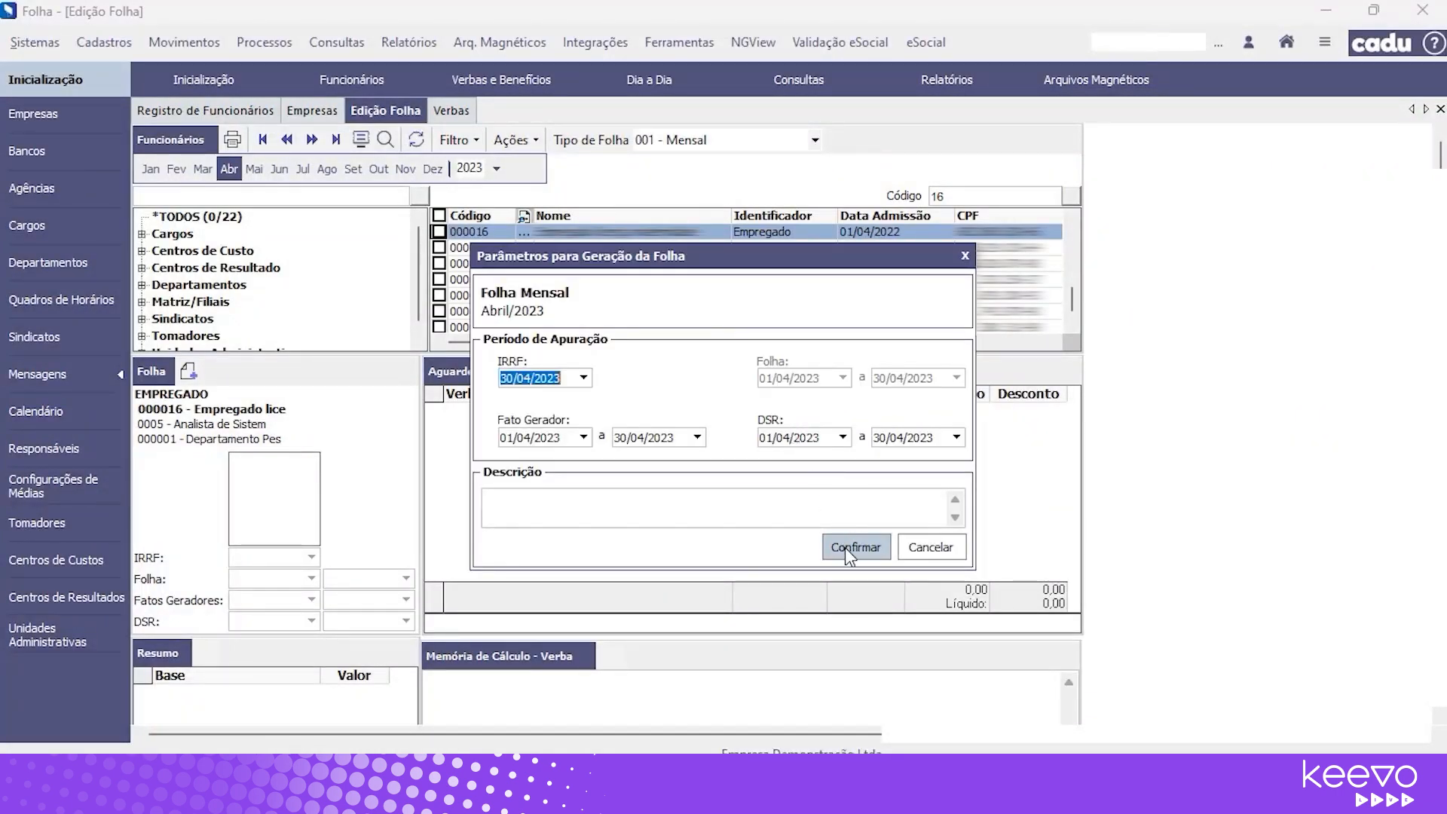
click(844, 548)
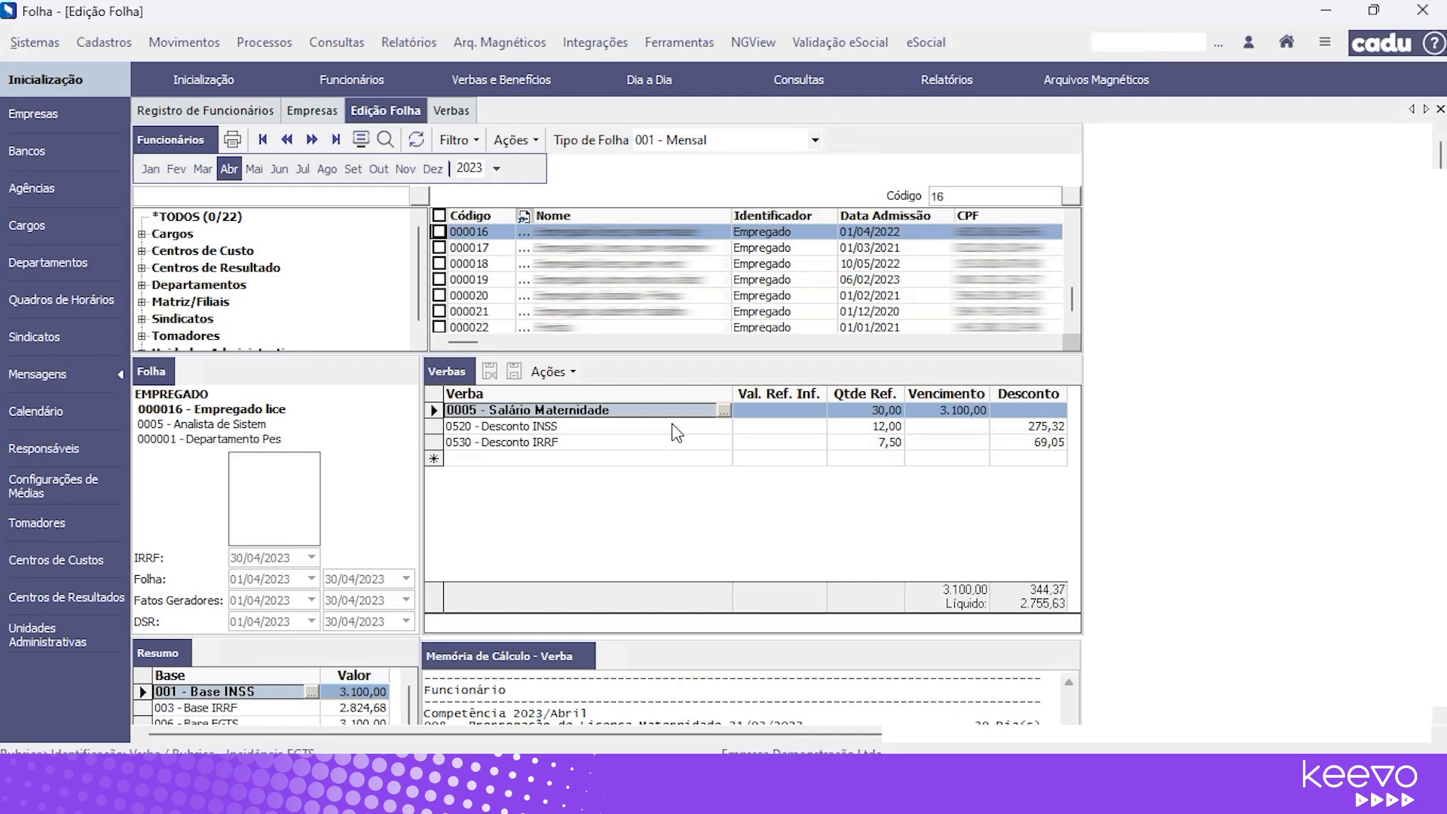
Discard the pending changes to employee code 16's record and review the Aborto não criminoso leave's start date for employee code 3.
click(252, 113)
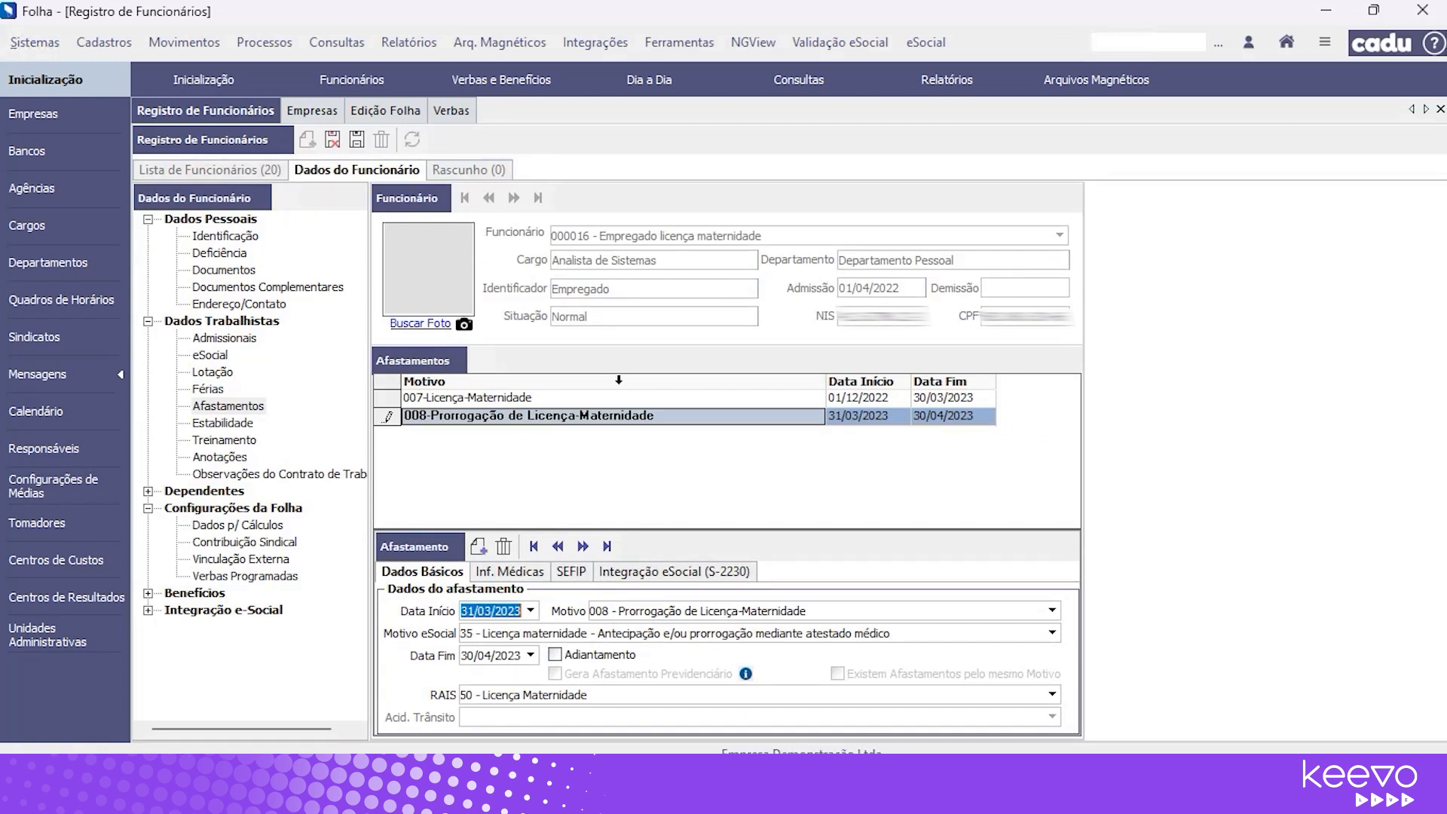
click(332, 140)
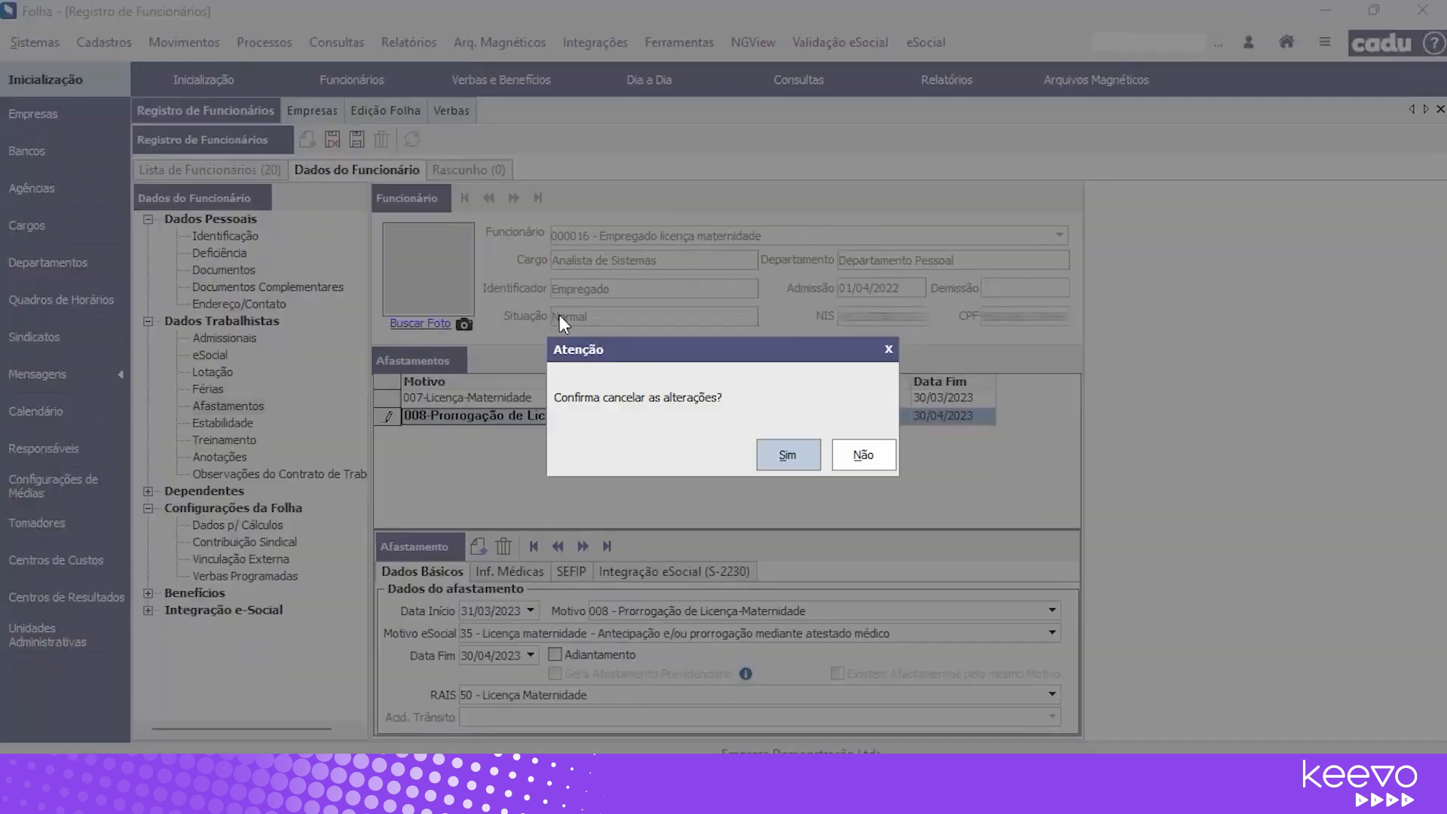
click(792, 459)
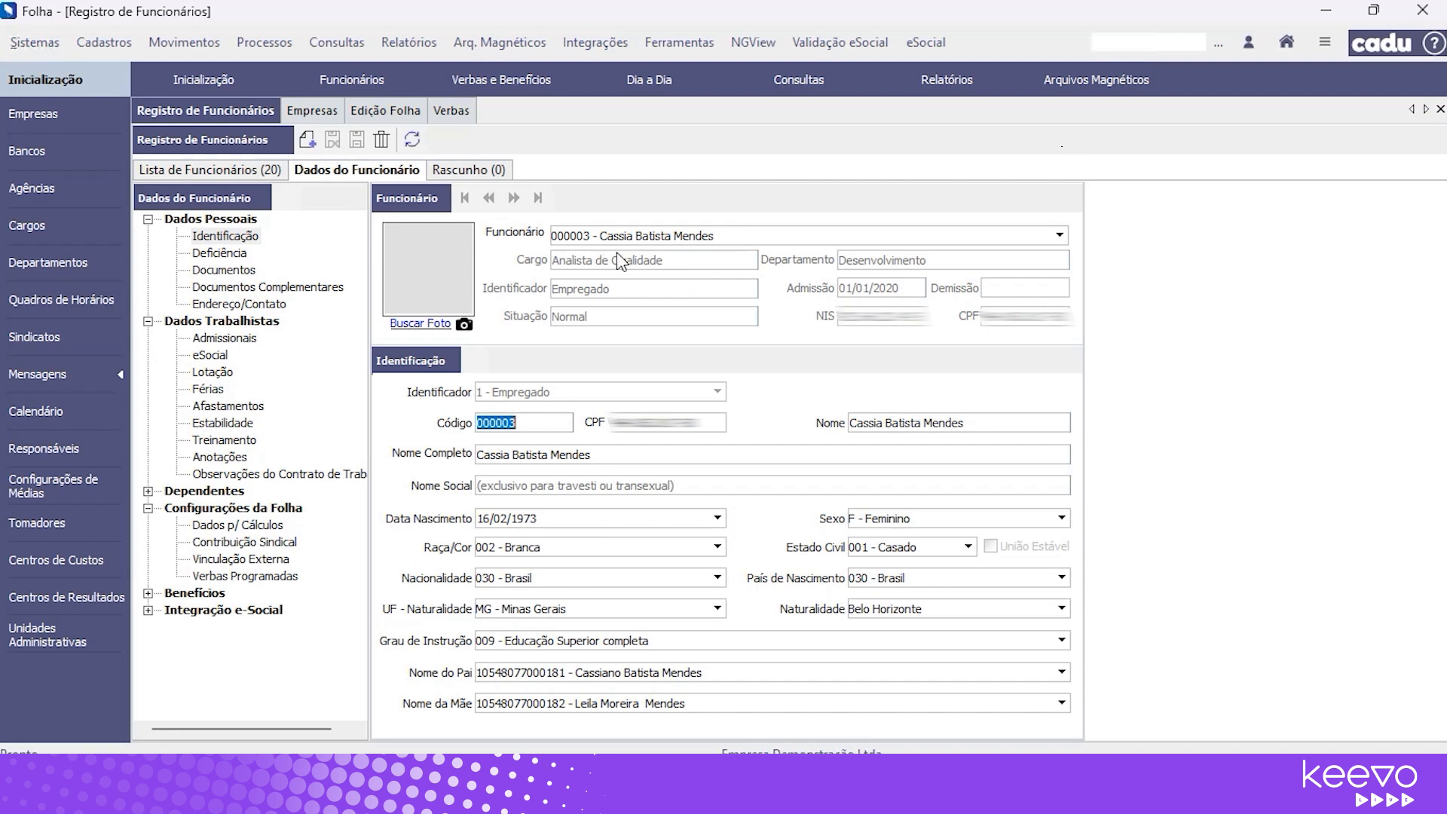
click(235, 407)
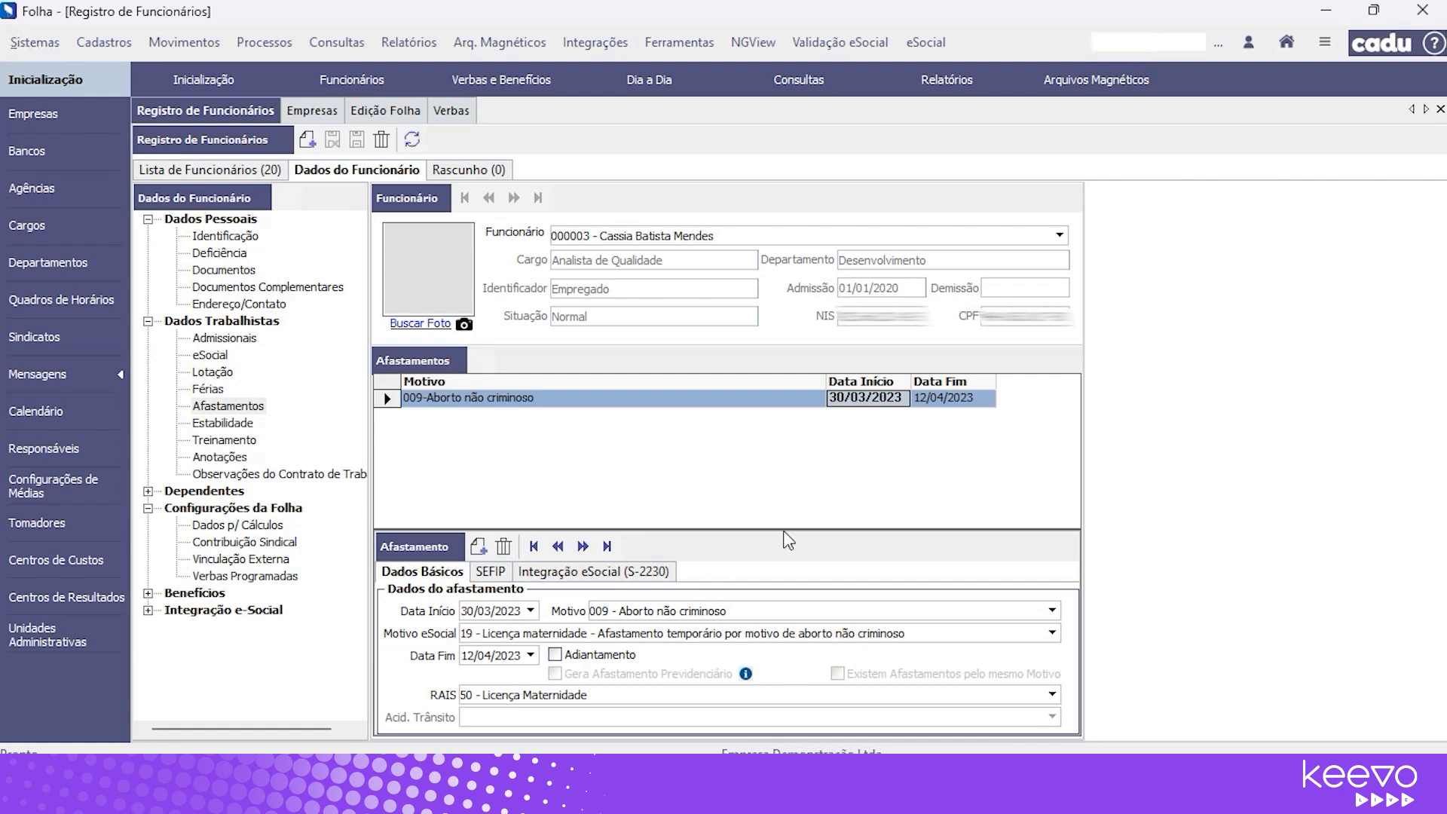
click(483, 612)
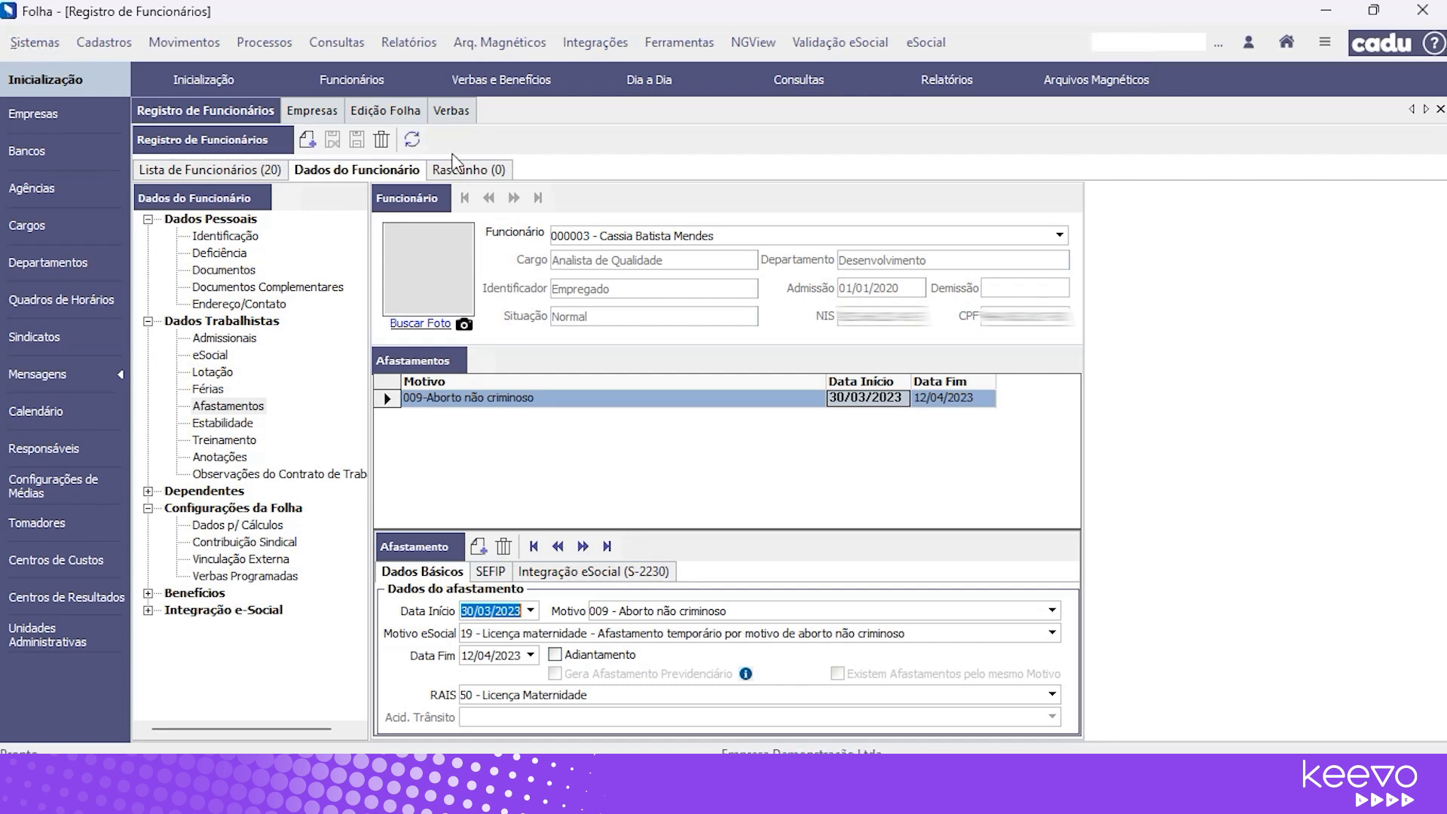
Generate the April 2023 monthly payroll for employee code 3 and inspect its Salário Maternidade verba.
click(408, 113)
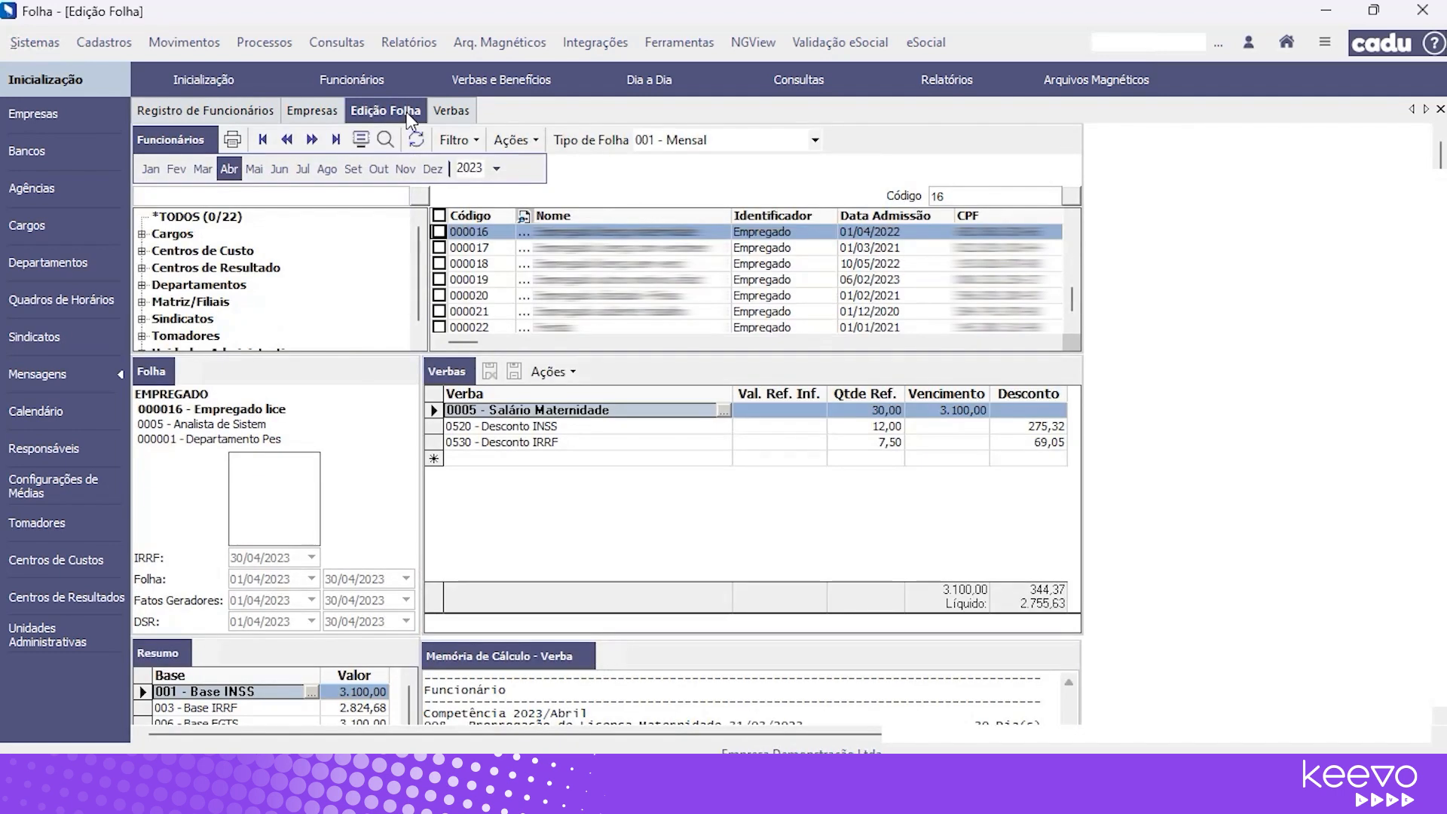
click(964, 193)
text(3)
click(525, 371)
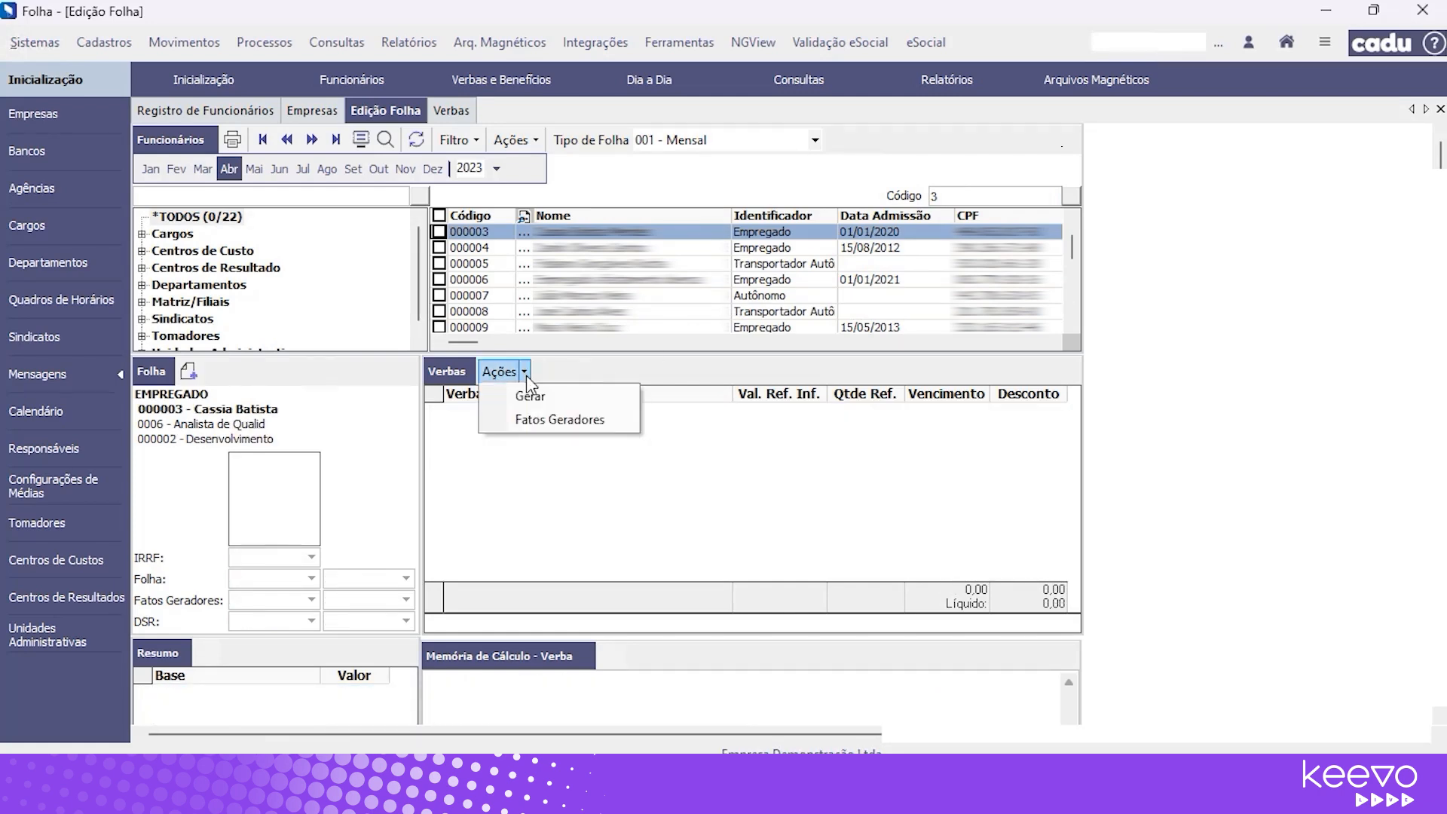
click(526, 394)
click(789, 459)
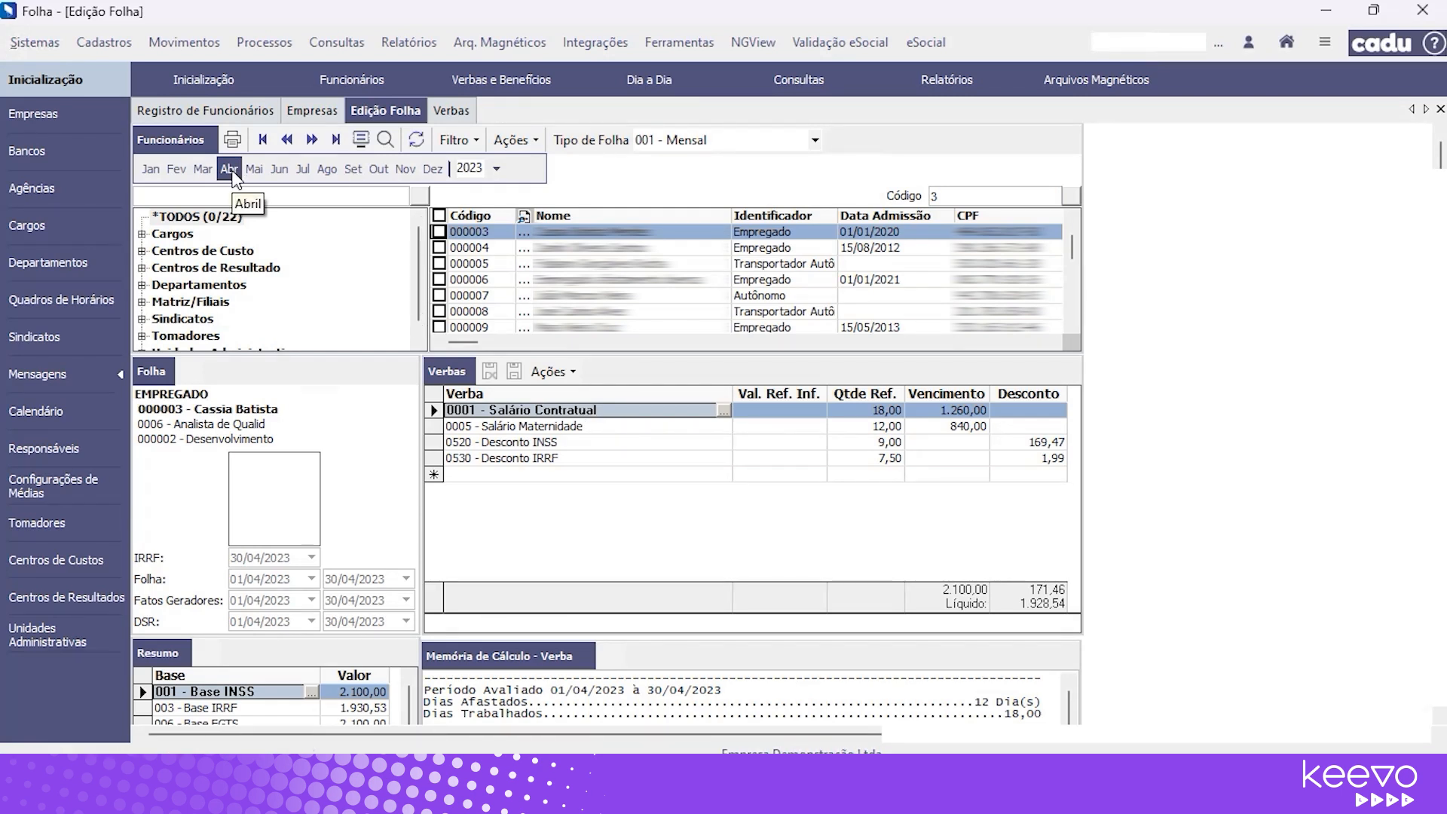
click(620, 426)
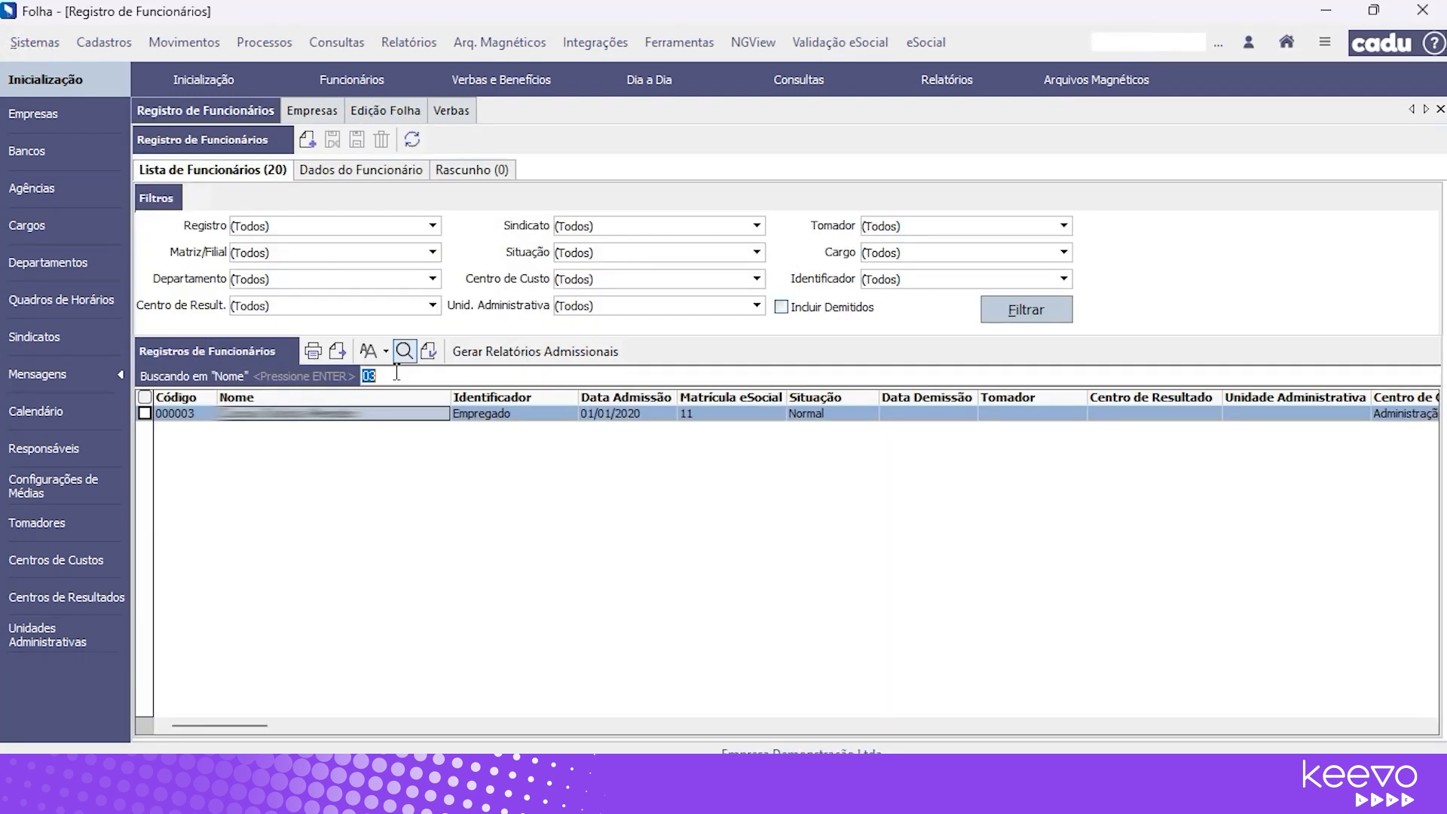
Clear the employee list search, open employee code 12's record, and review the adoption maternity leave's reason.
key(BackSpace)
click(226, 462)
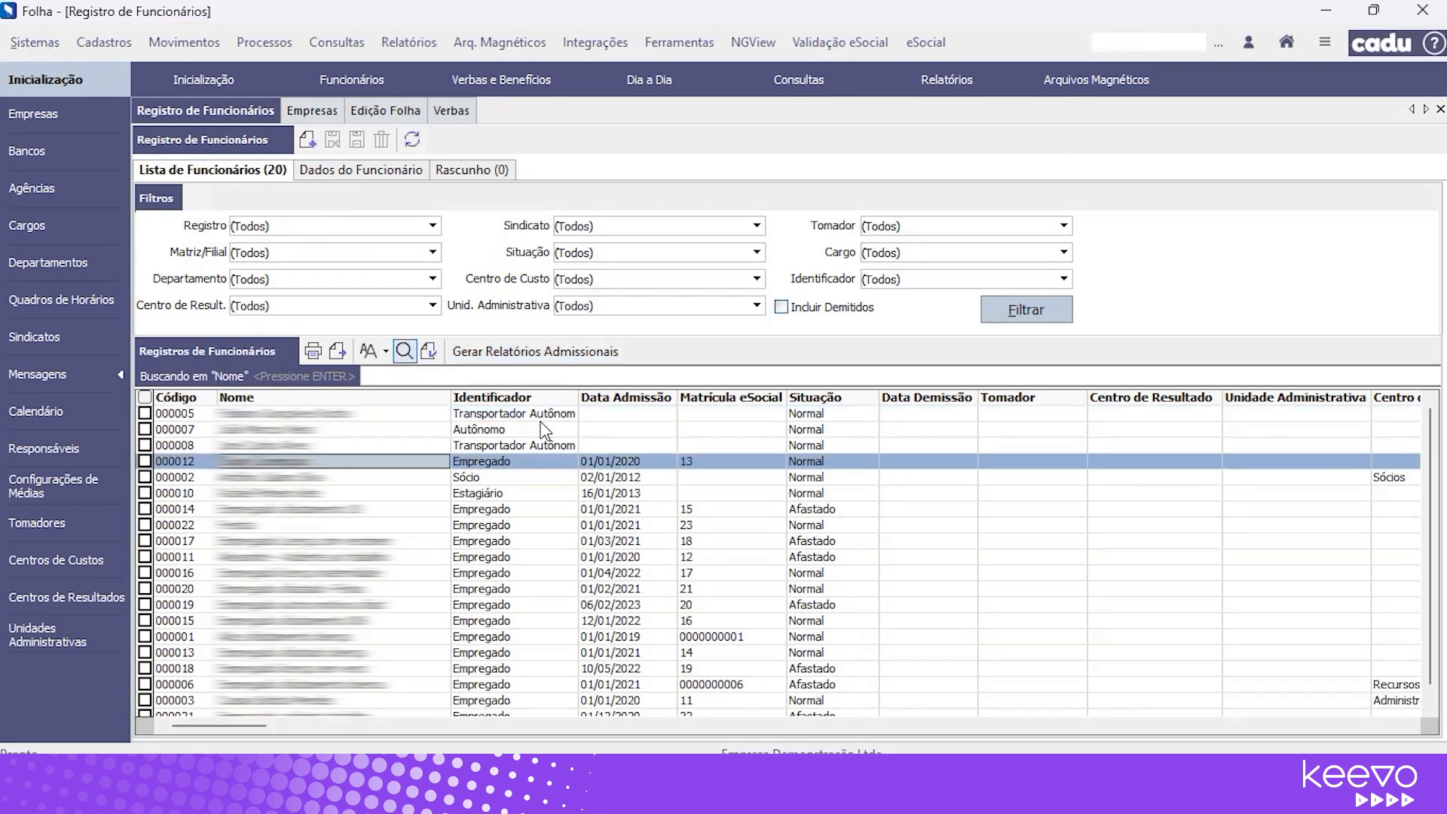
double_click(306, 462)
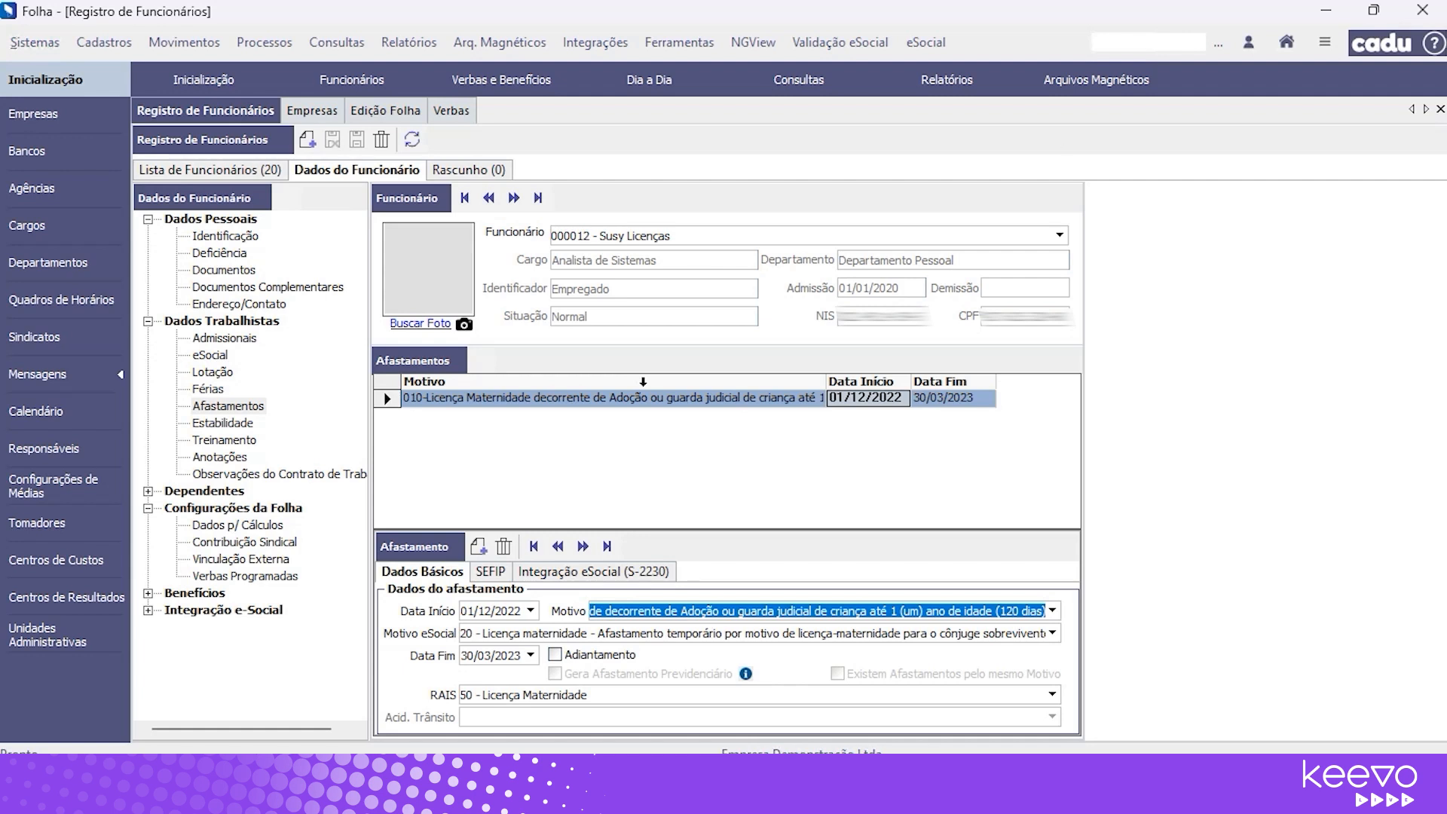
click(636, 607)
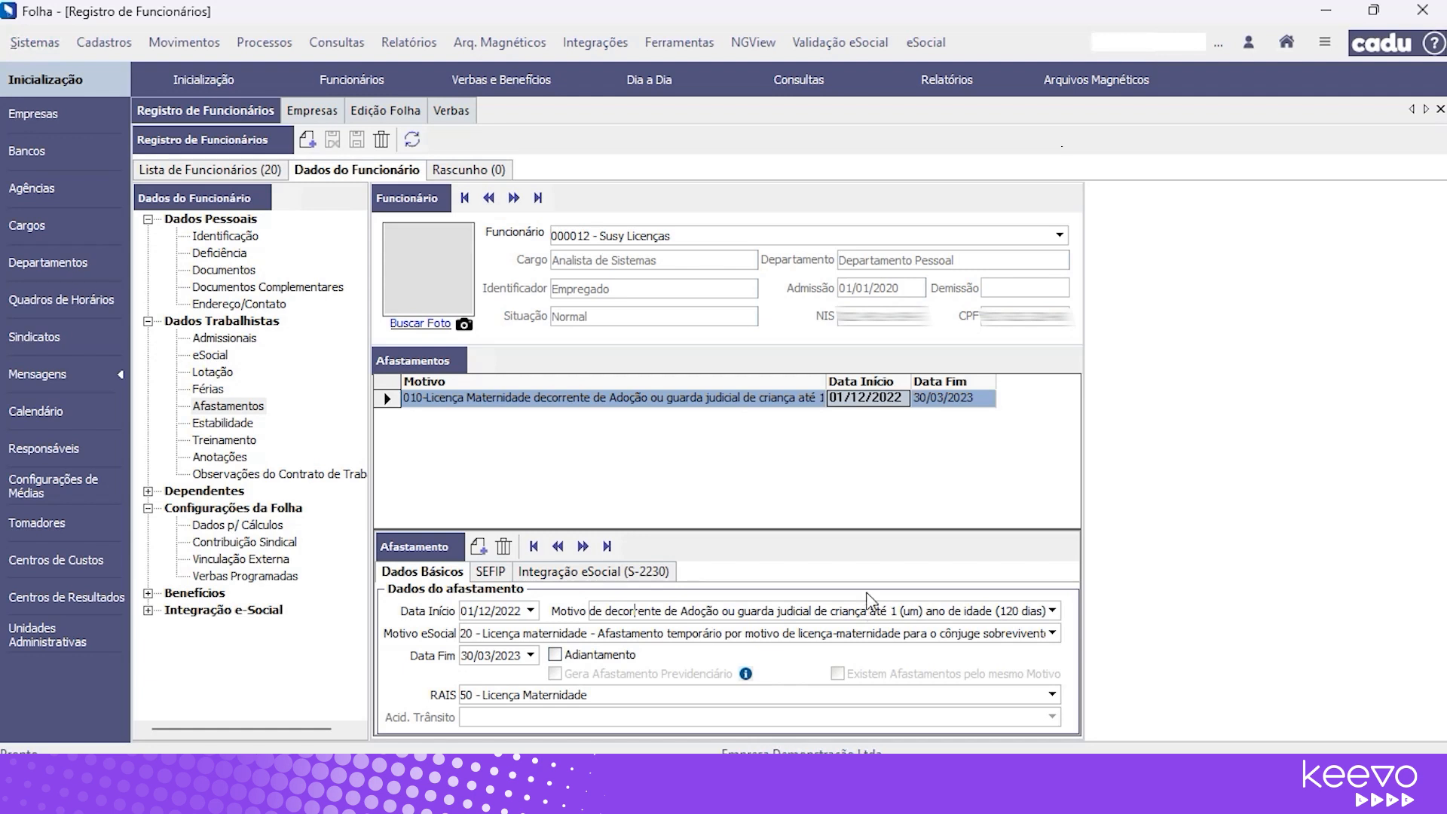
View employee code 12's March 2023 payroll and inspect verba 0014, widening the Verba column to read its full description.
click(384, 112)
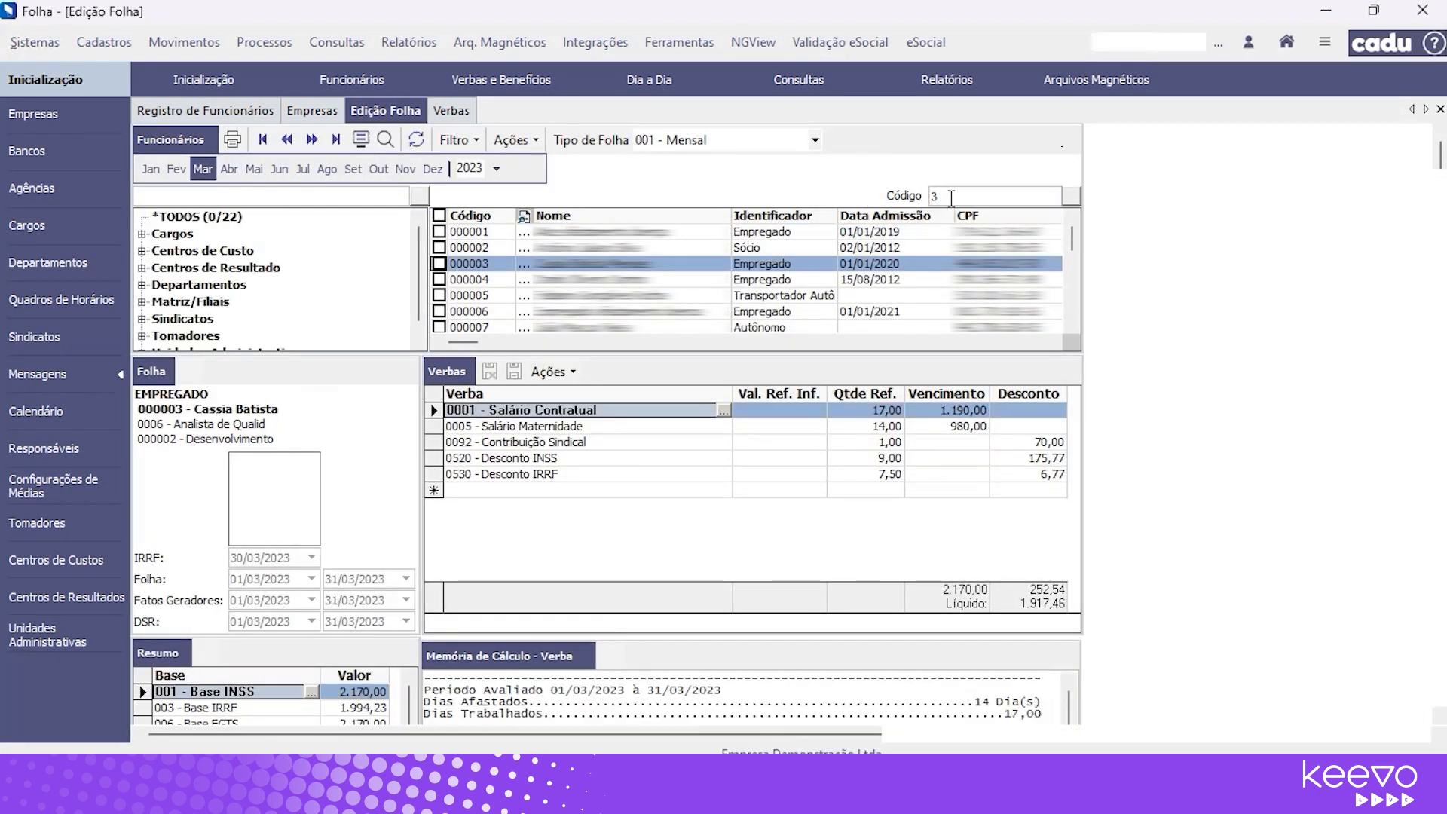
double_click(951, 198)
text(12)
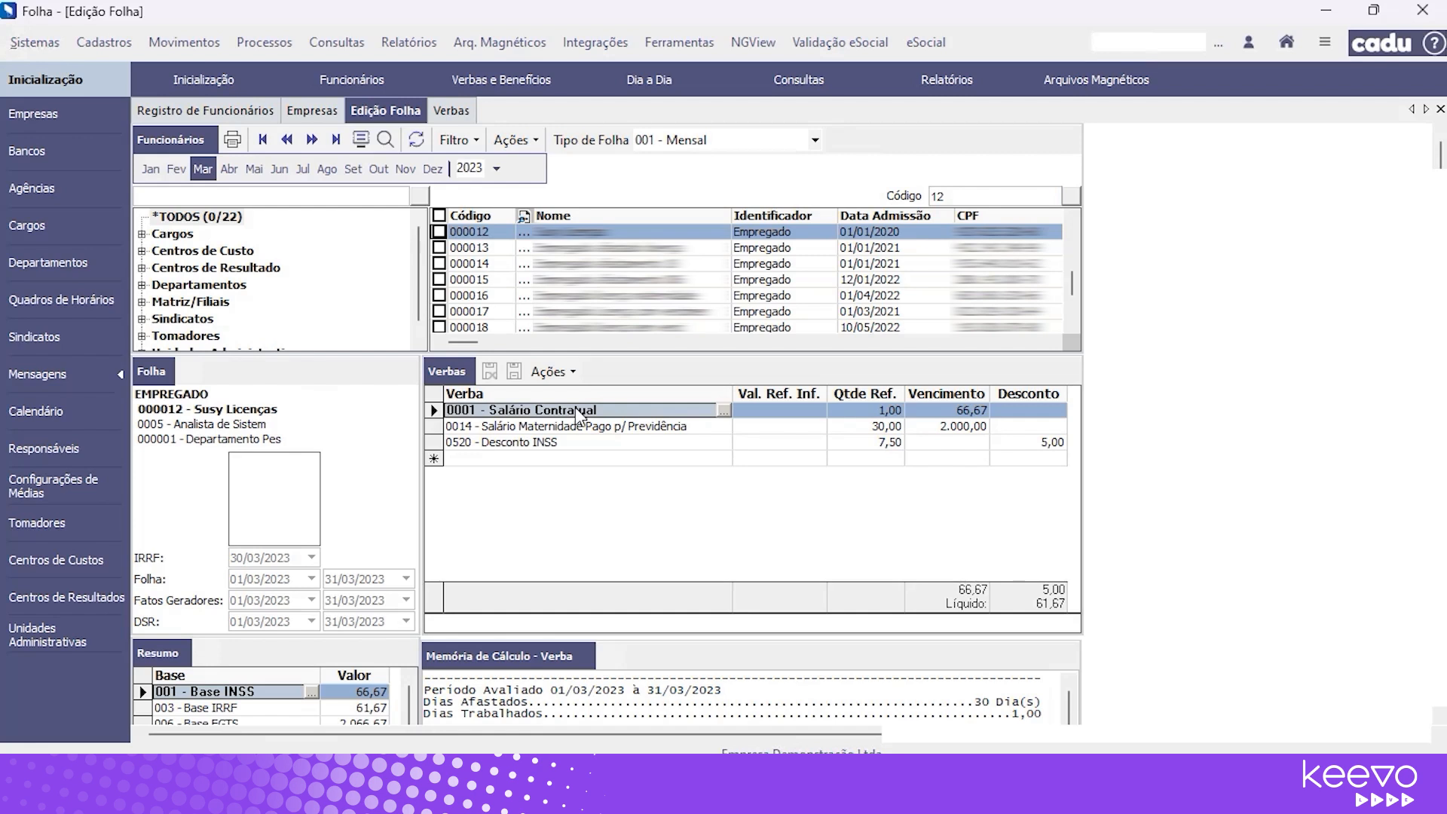
click(510, 426)
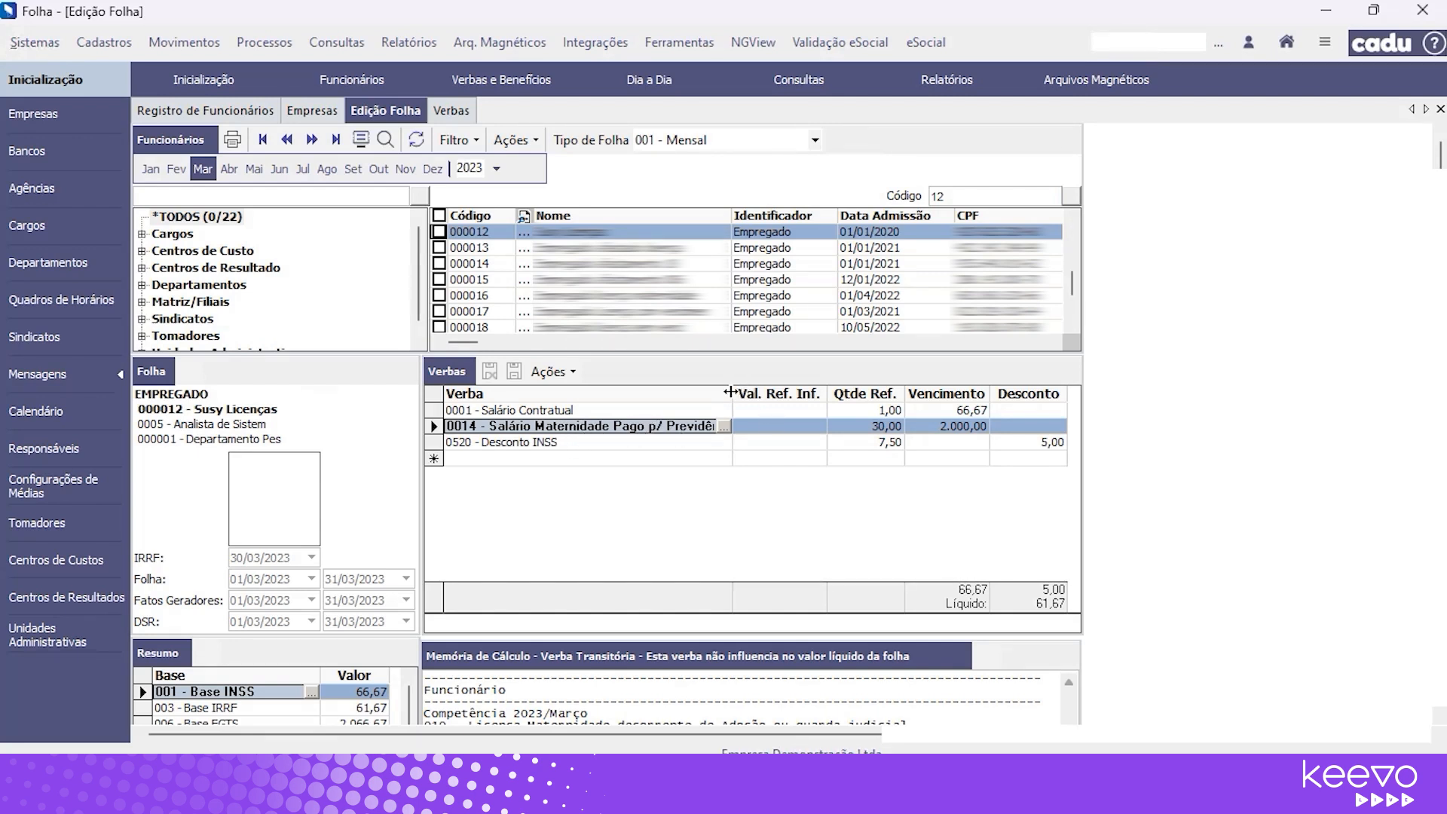
drag(732, 392, 763, 393)
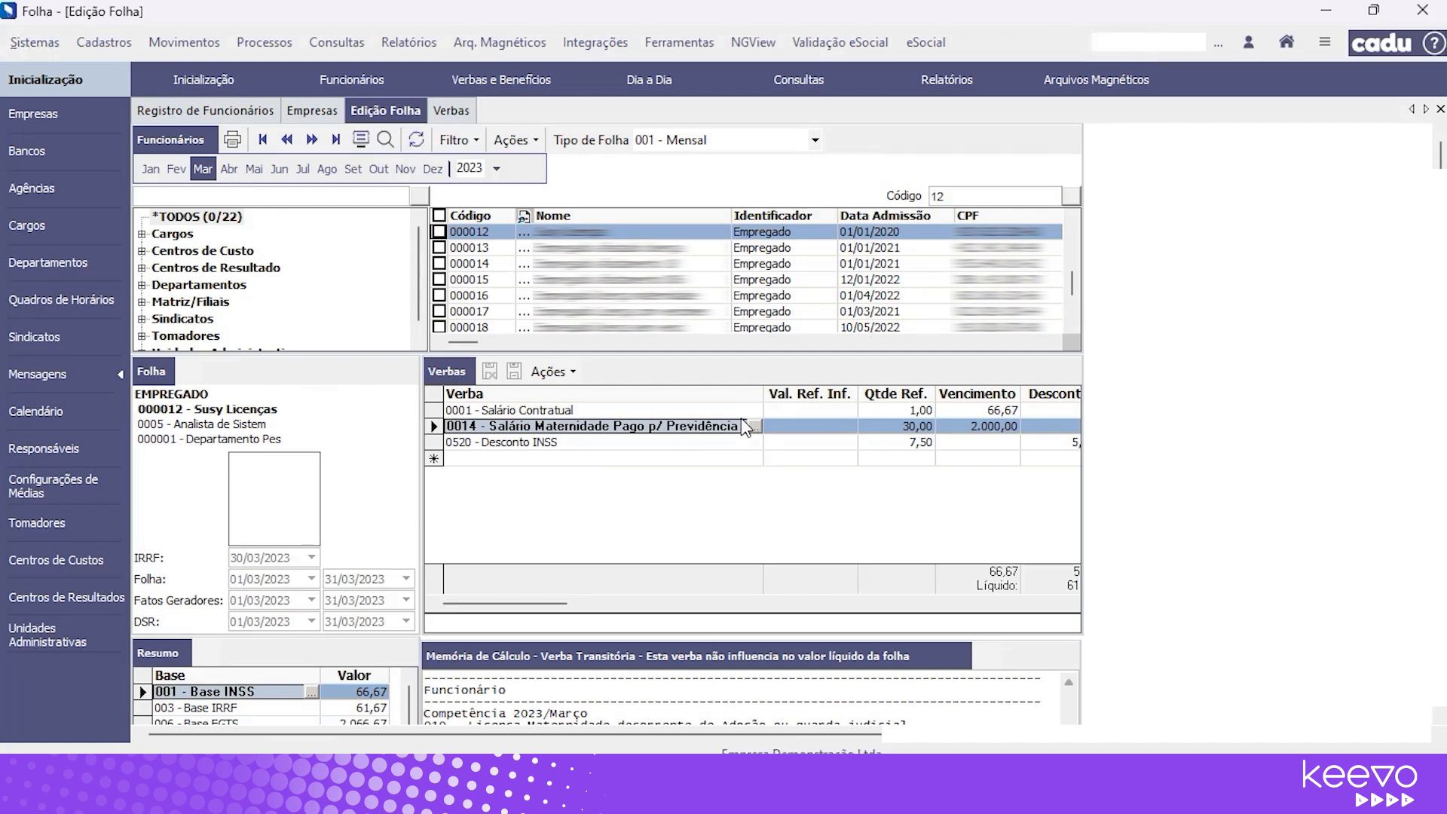
Search the employee list for code 18 and open that employee's Afastamentos records.
click(258, 115)
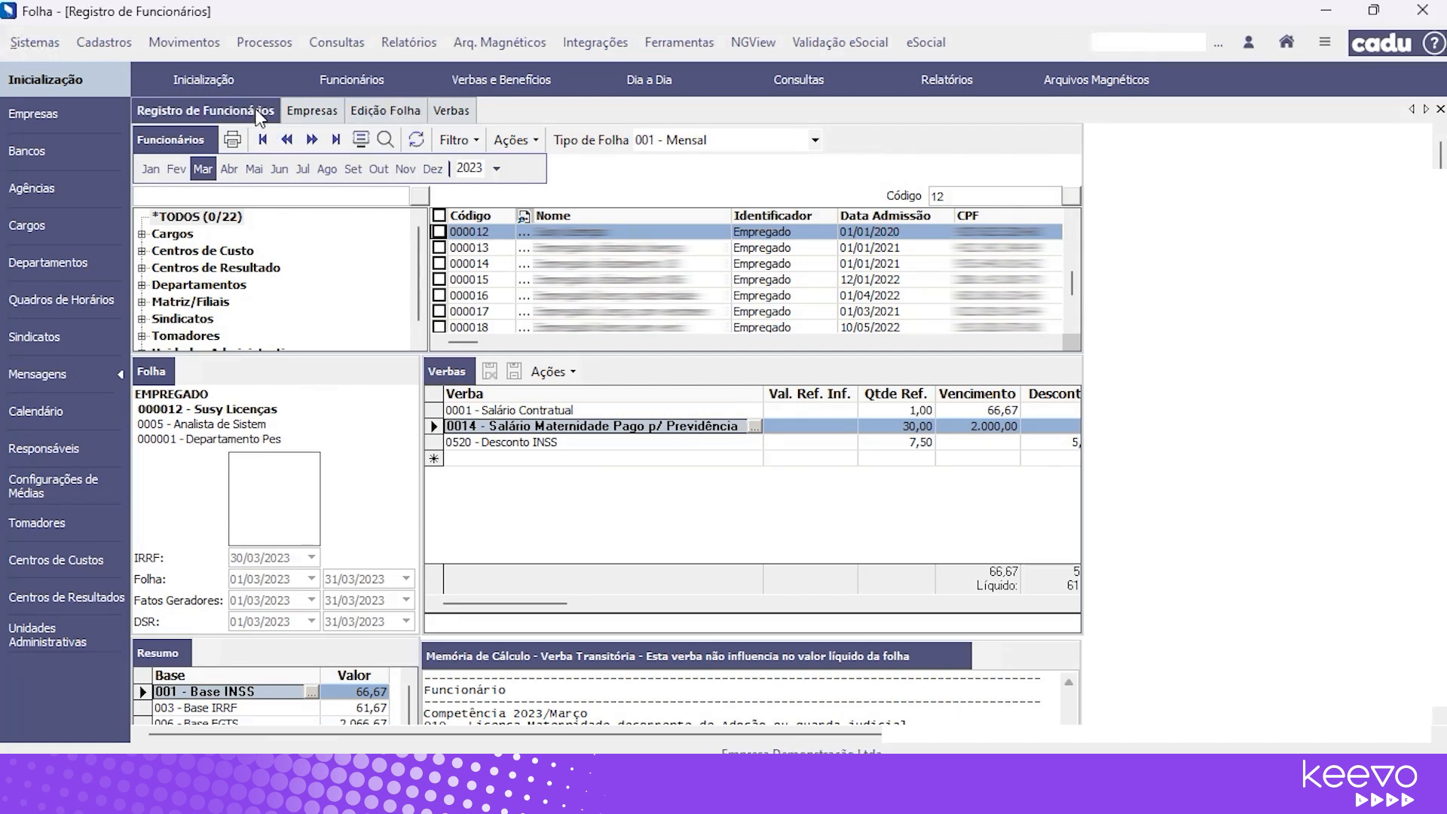
click(187, 429)
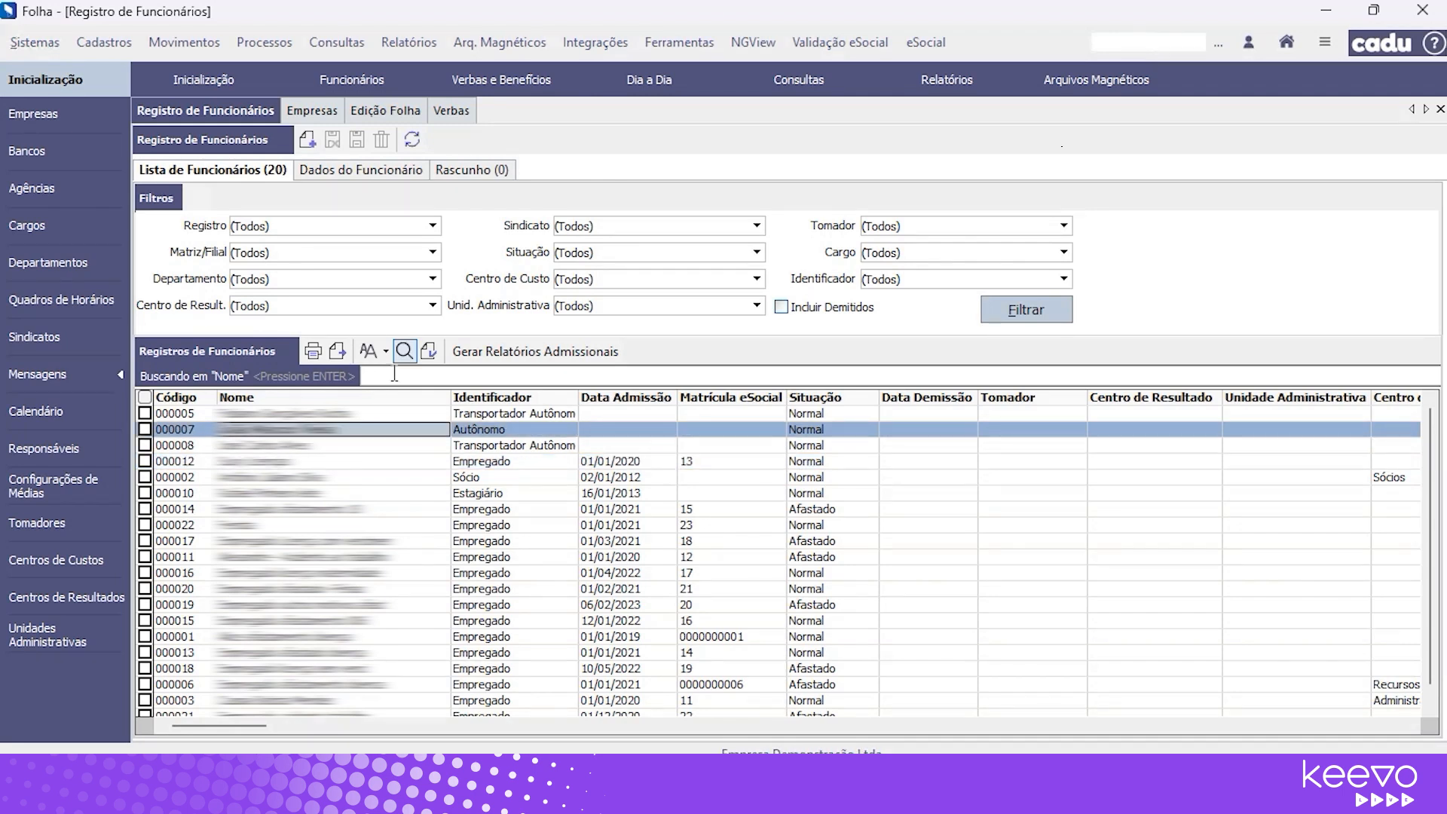
key(Left)
text(18)
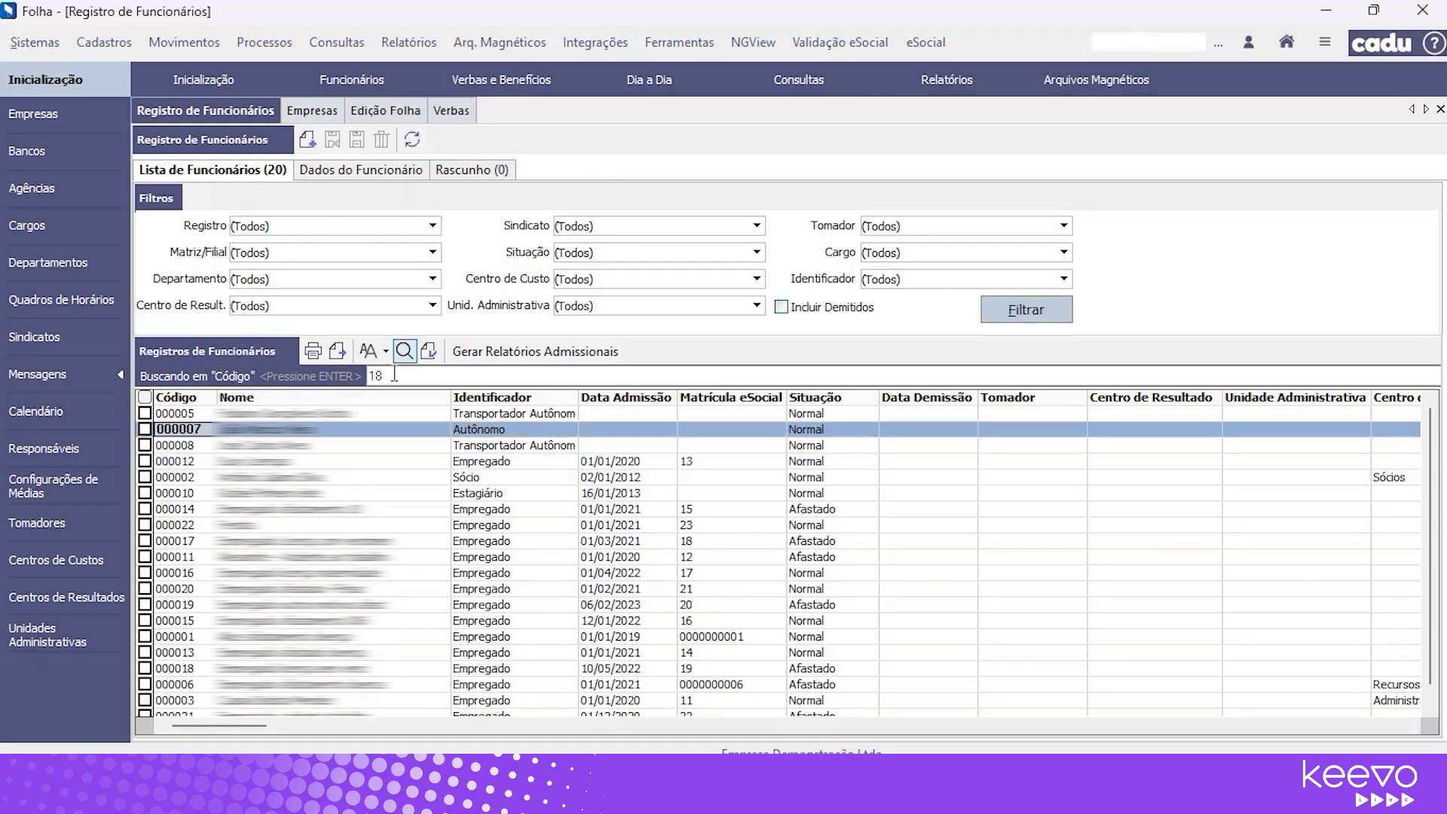
key(Return)
double_click(241, 414)
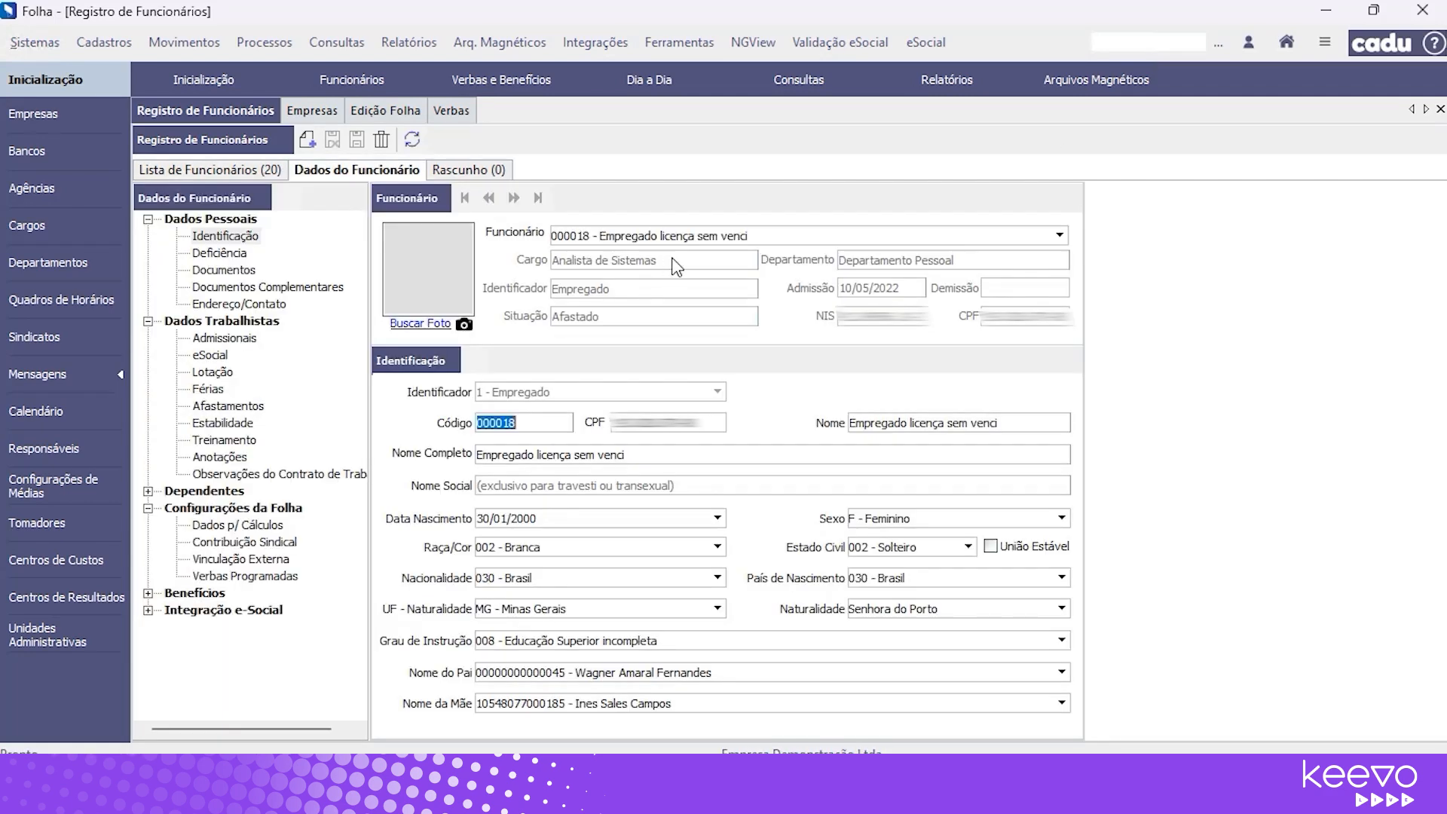
click(228, 406)
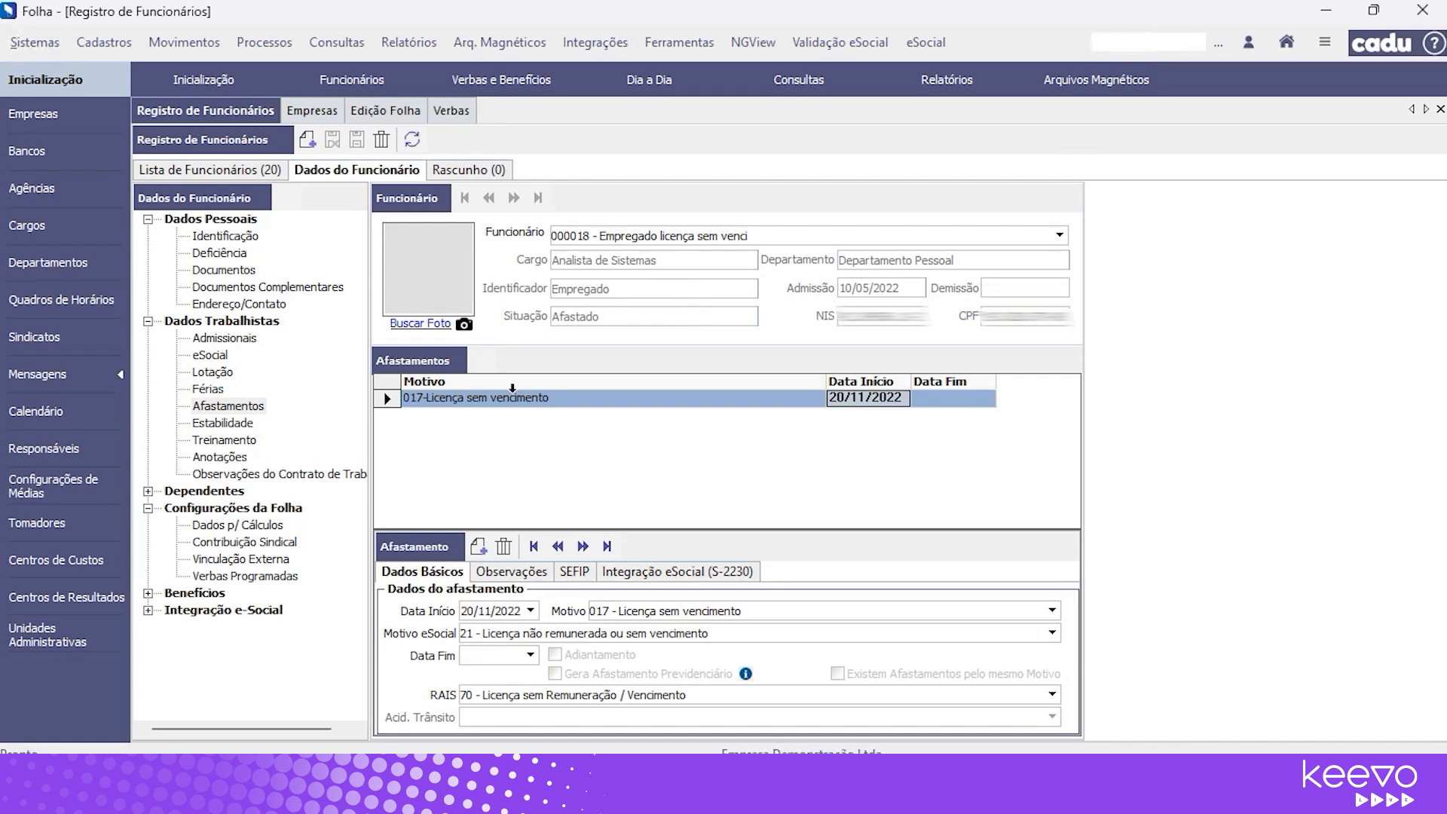
Review the Licença sem vencimento leave's reason, available eSocial reasons and observations, keeping eSocial reason 21 - Licença não remunerada ou sem vencimento.
click(677, 606)
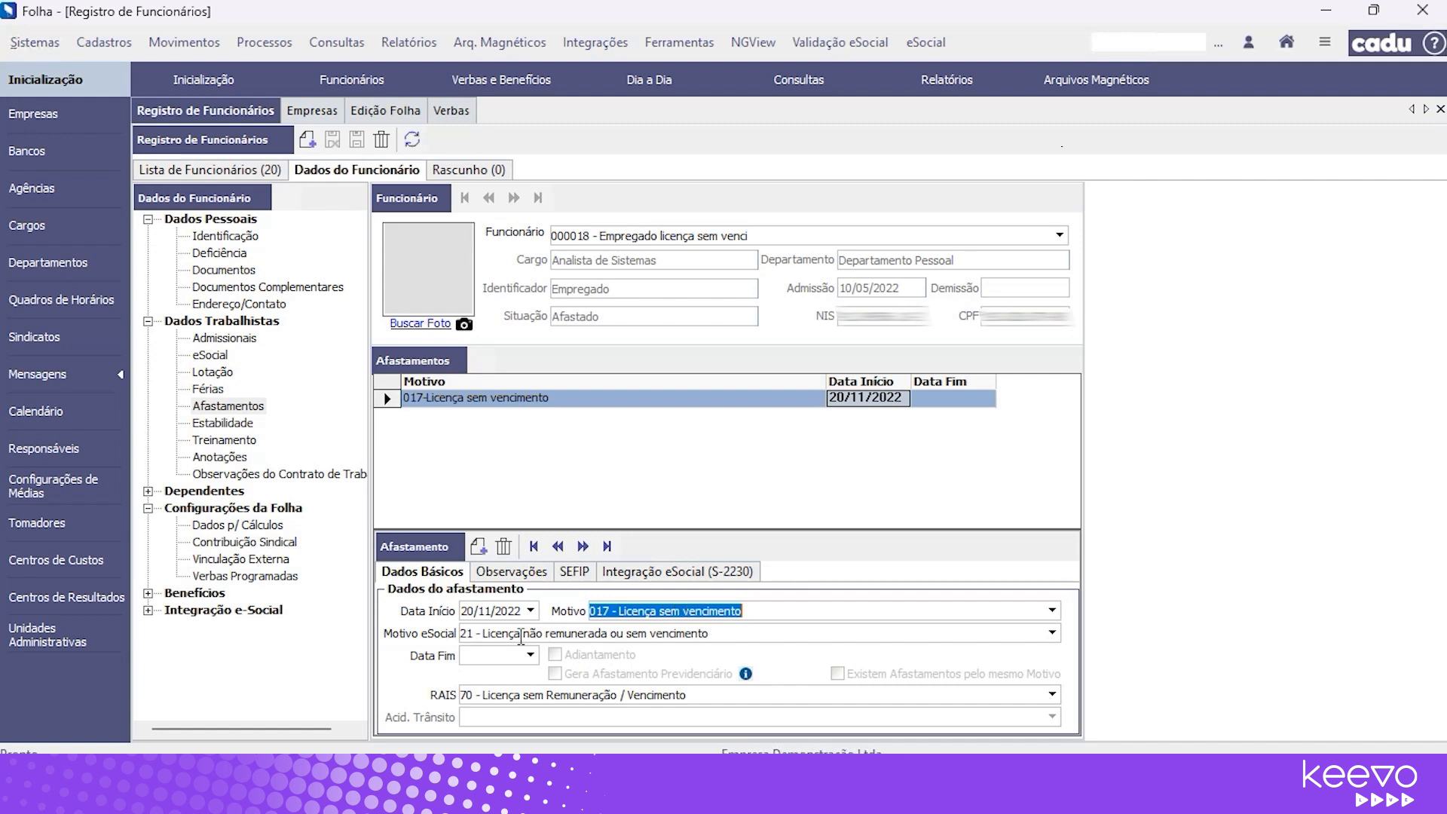
key(Tab)
click(1052, 634)
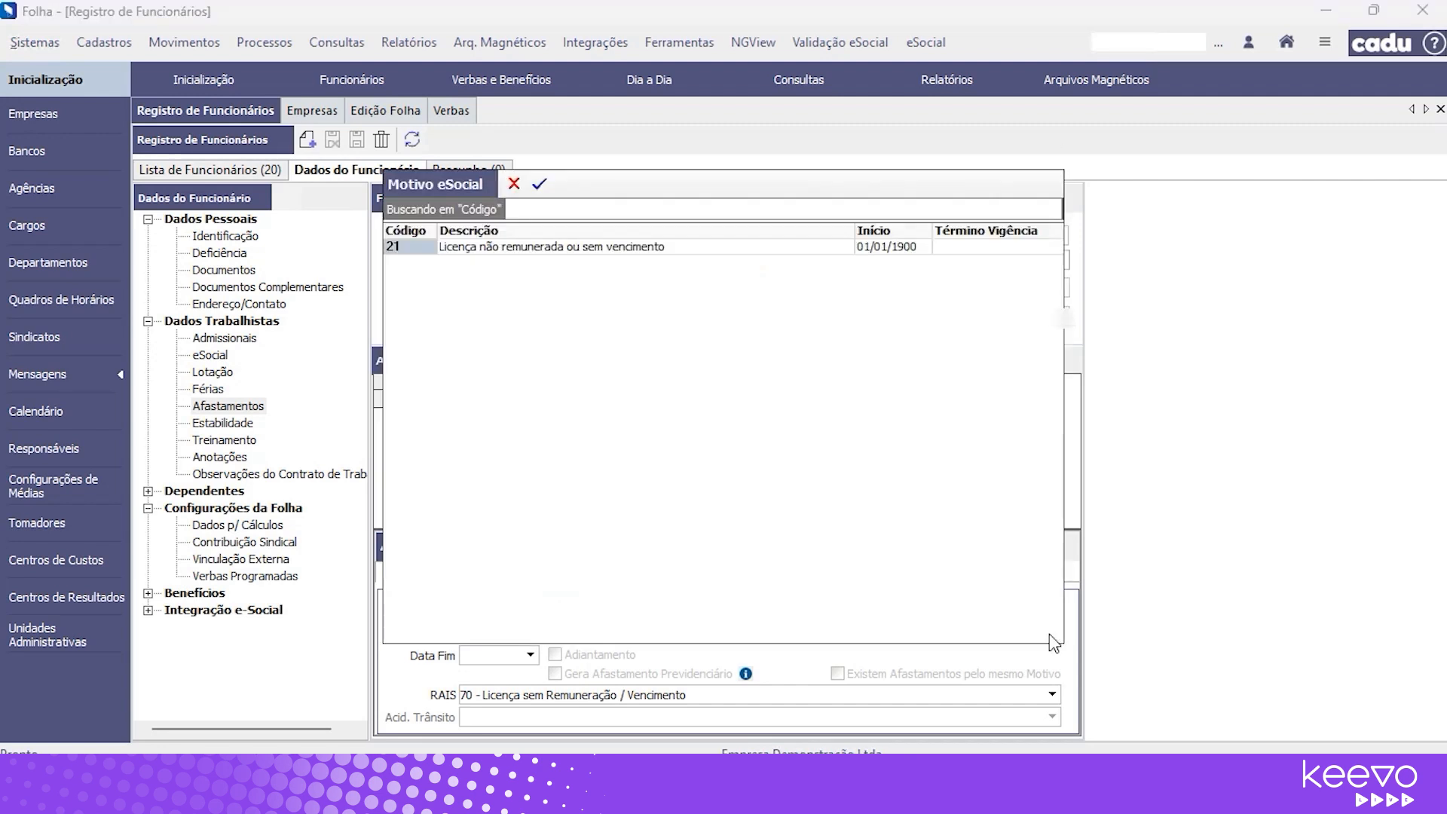
click(539, 184)
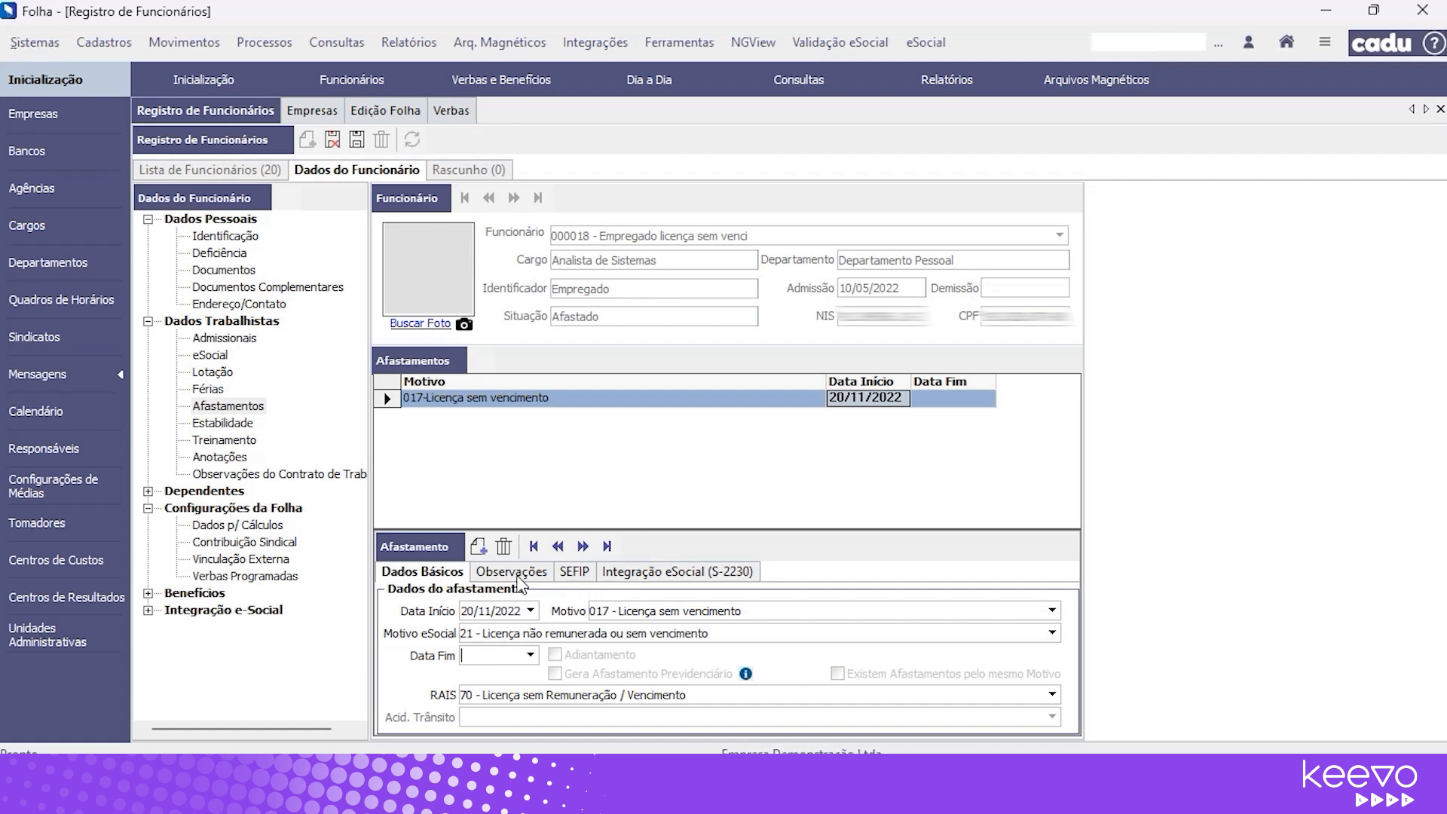
click(674, 612)
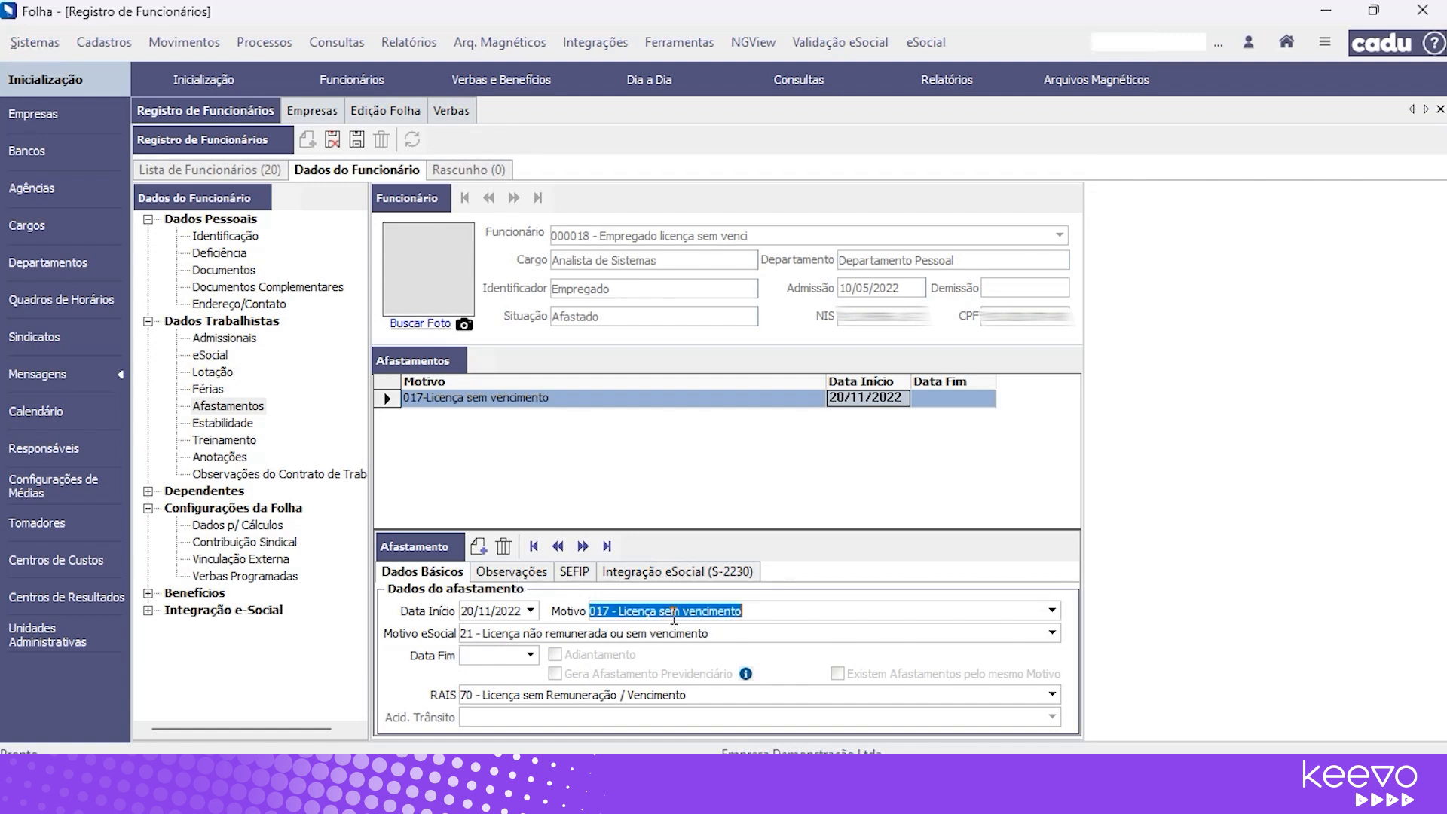
click(532, 571)
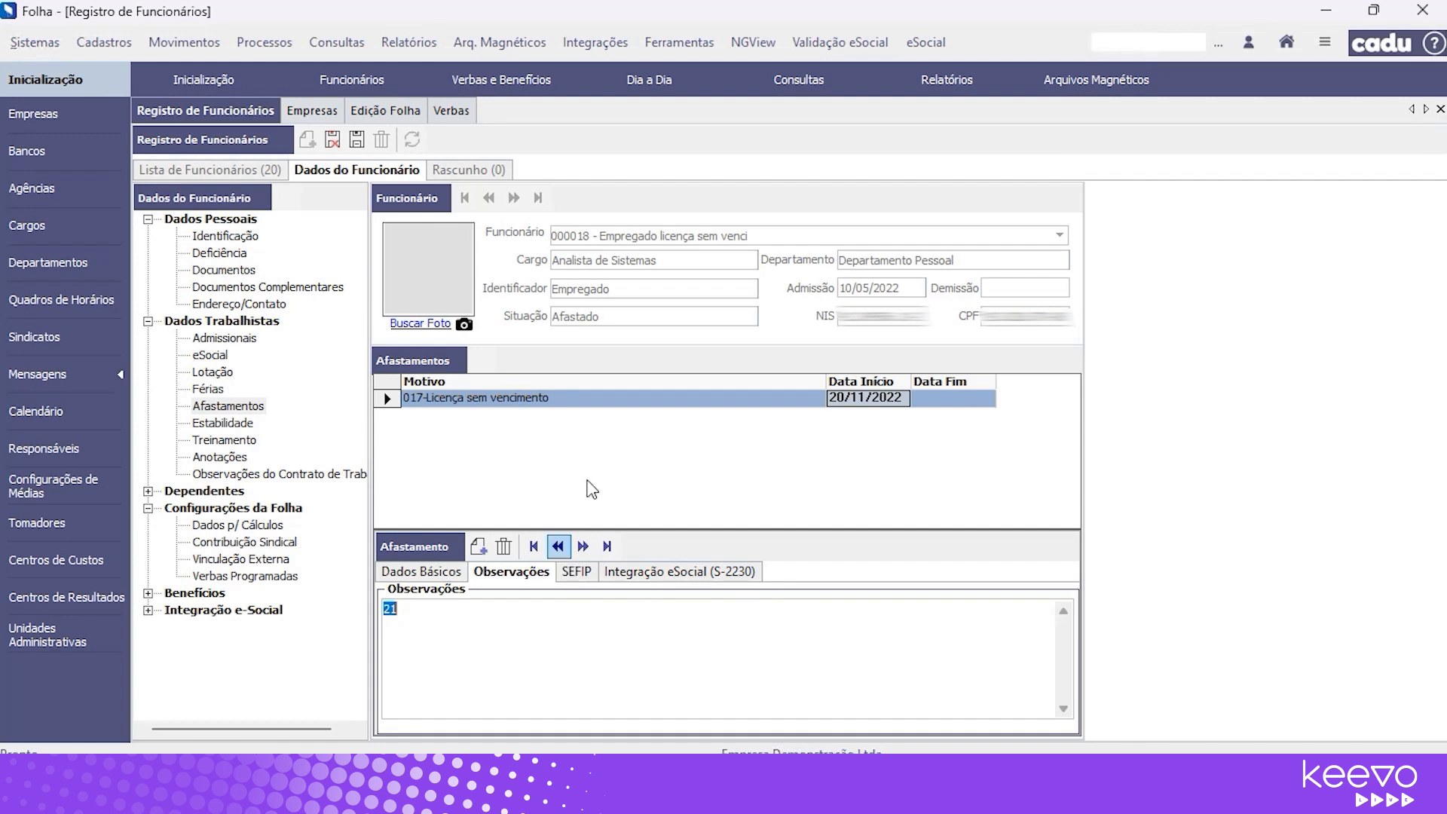
click(430, 576)
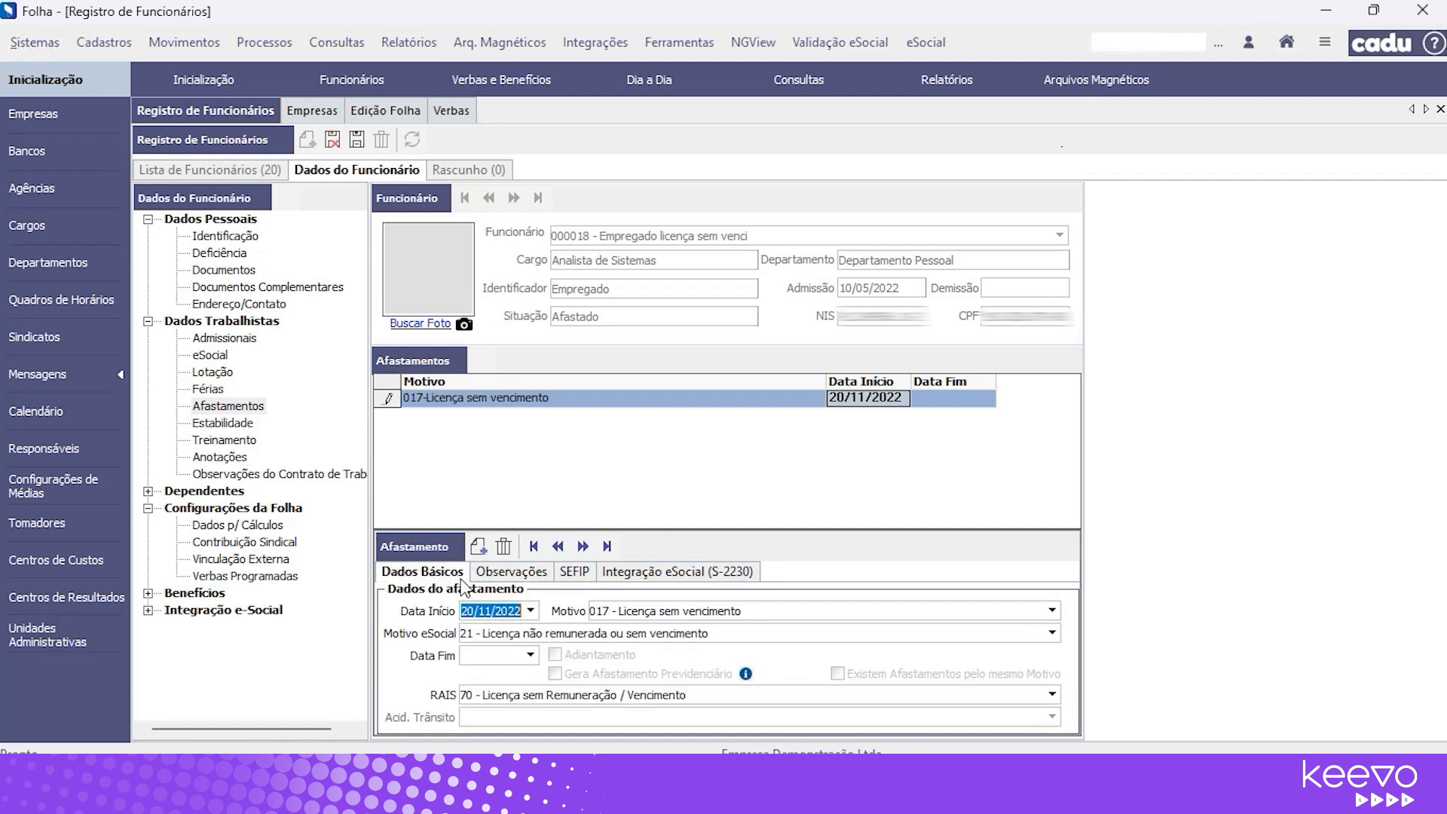
Try saving employee code 18's unpaid leave with its Observações emptied, and discard the changes.
click(499, 578)
click(444, 609)
drag(442, 626, 301, 614)
key(BackSpace)
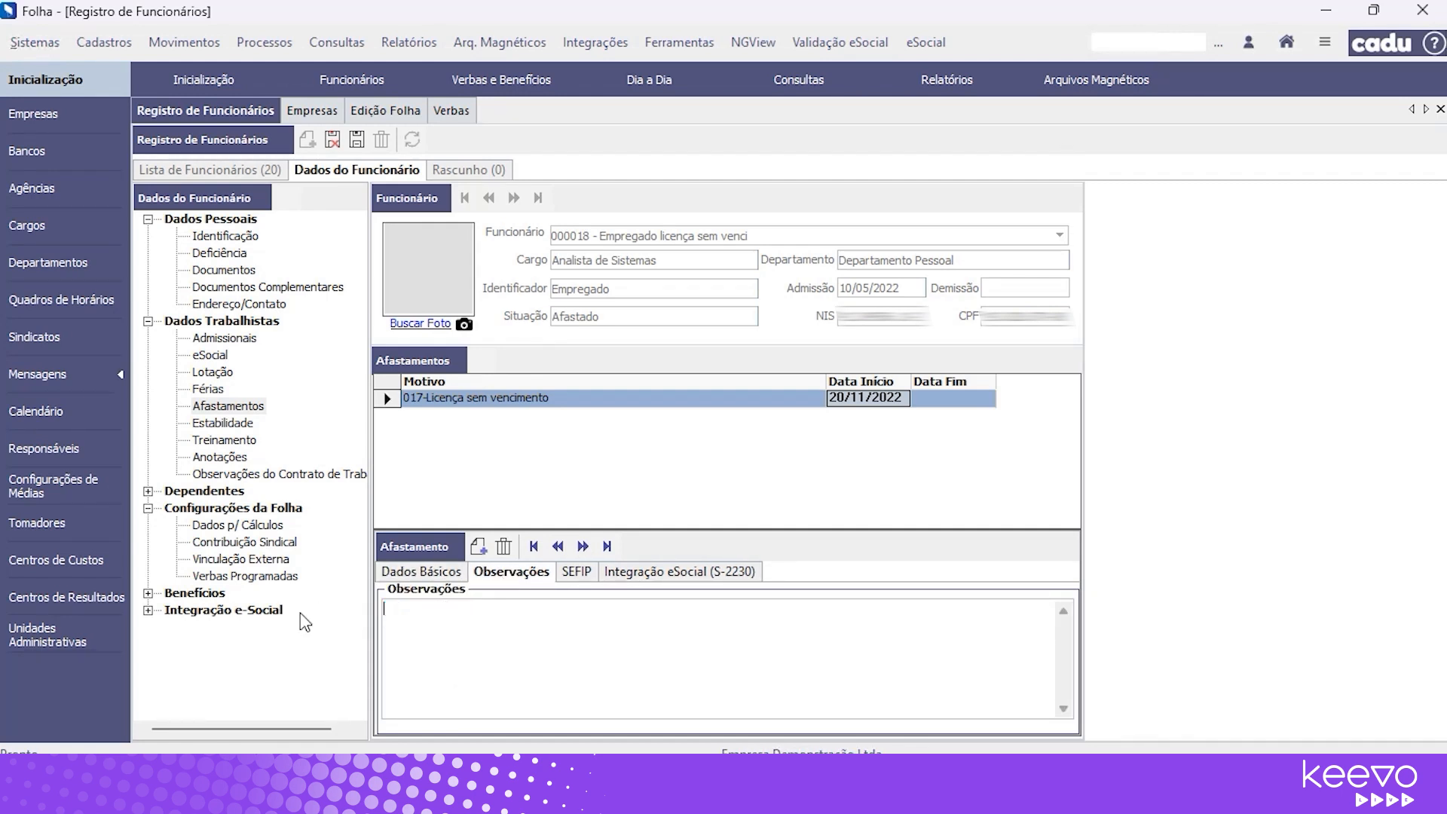
click(435, 575)
click(356, 139)
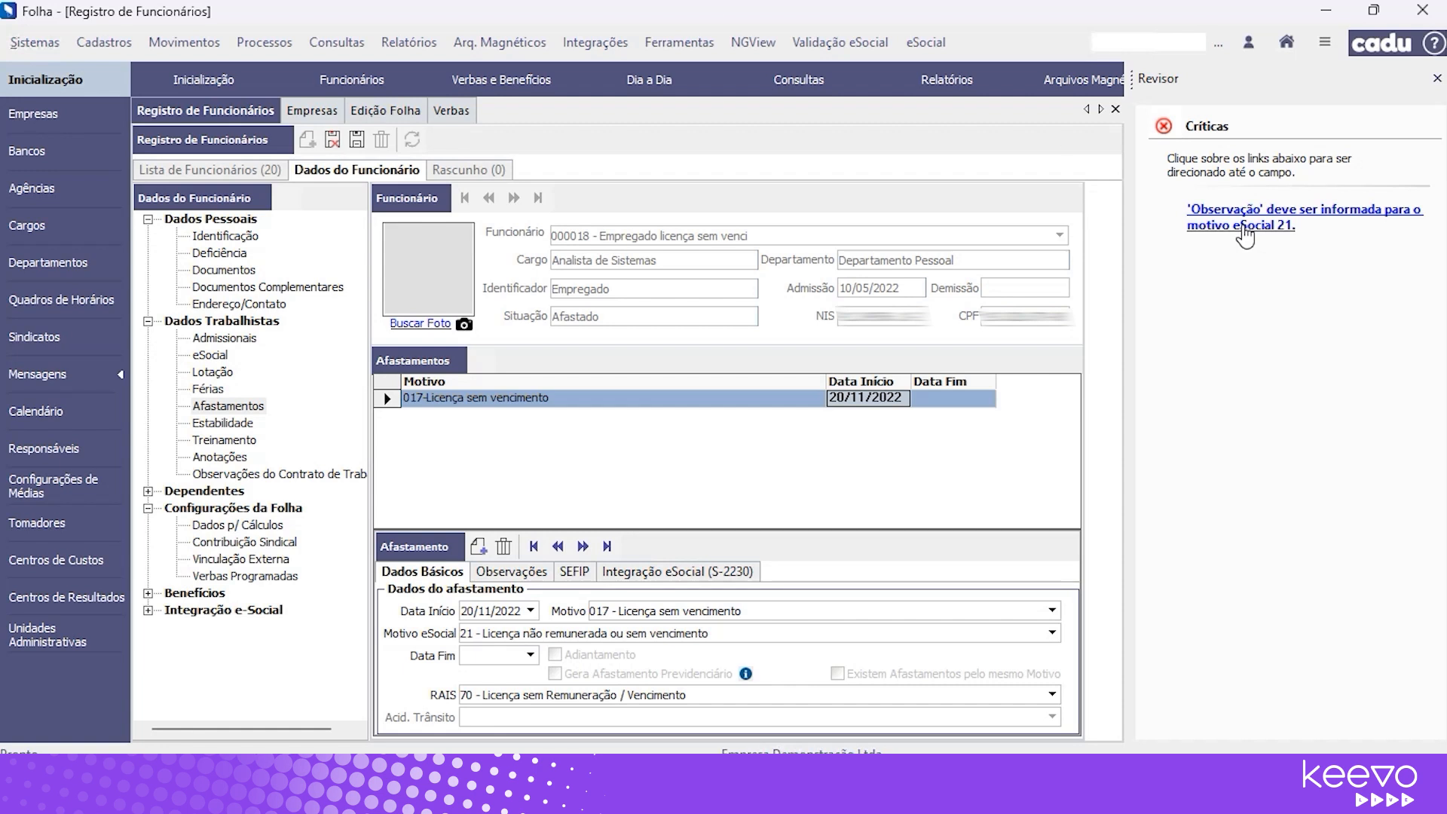
click(482, 658)
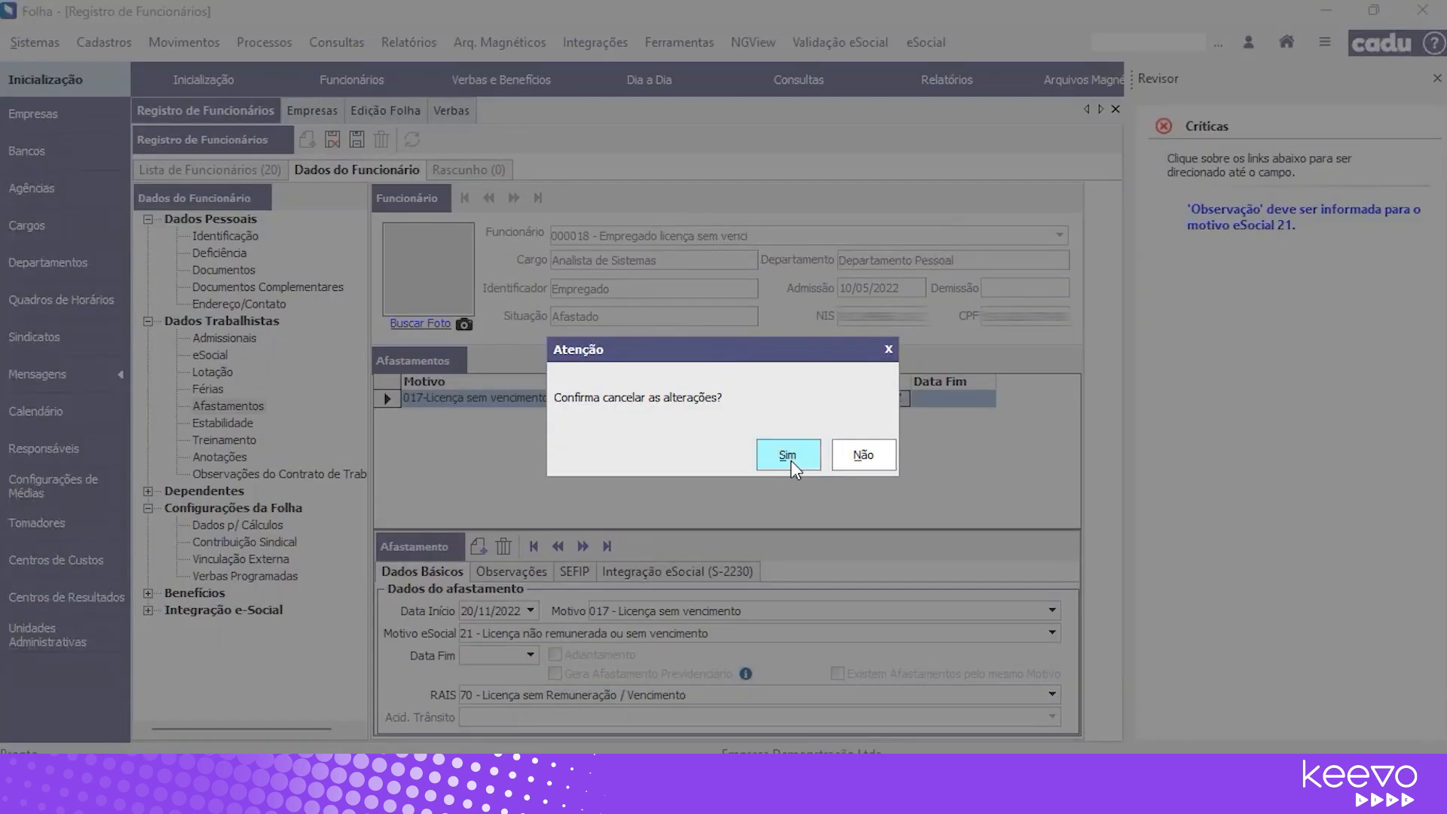
click(790, 460)
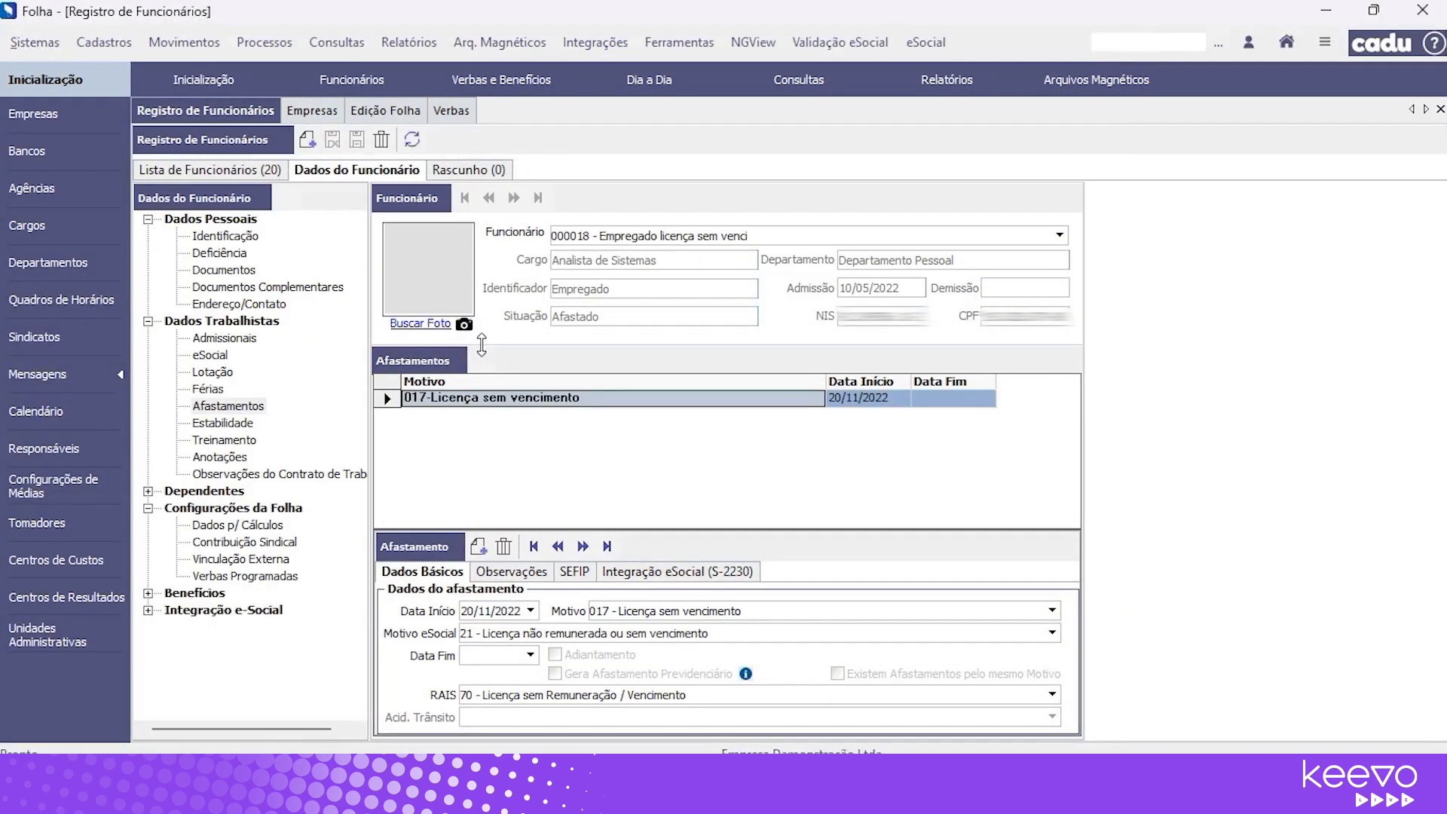
Search the employee list for code 17 and open that employee's Afastamentos records.
click(241, 172)
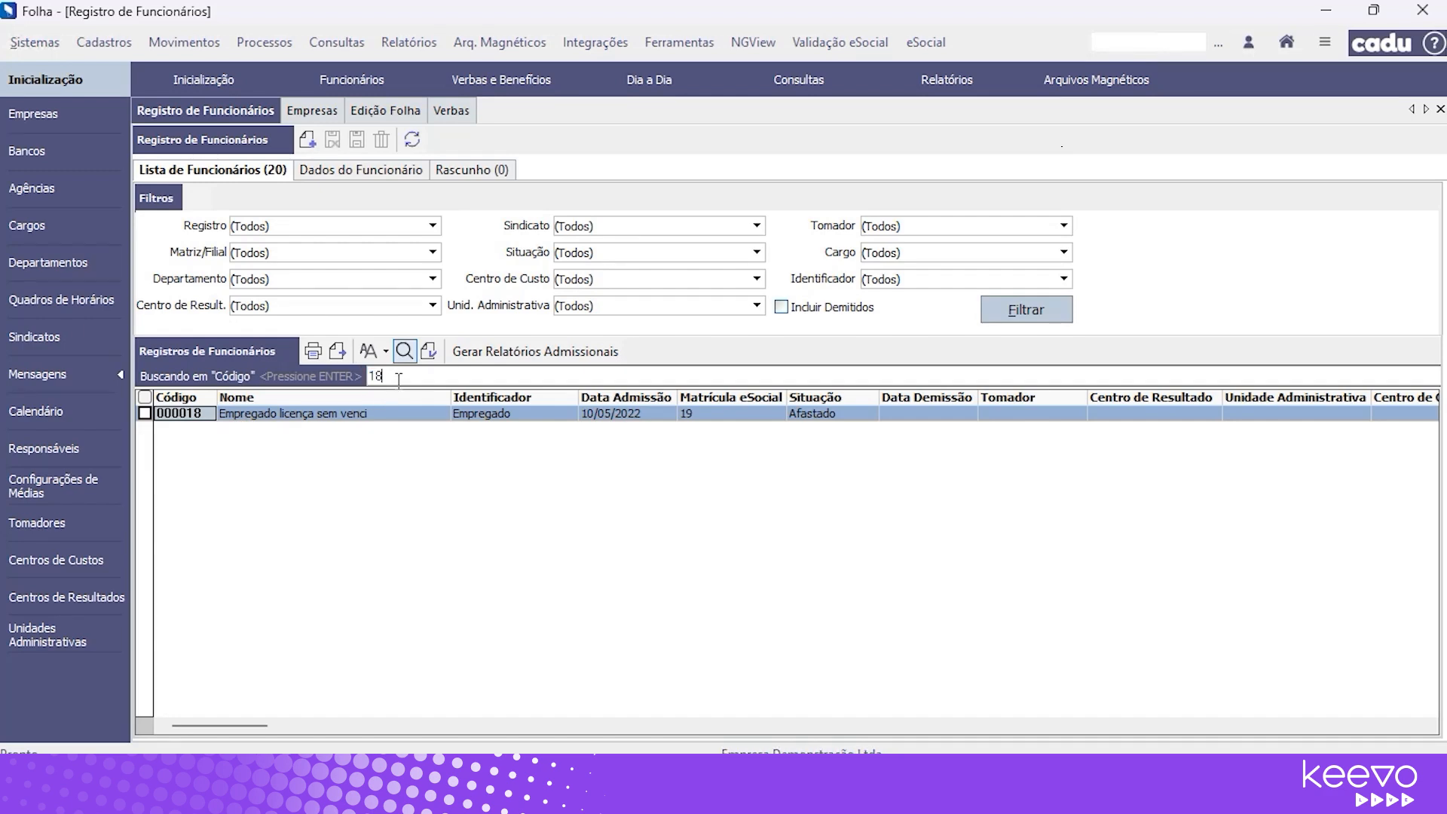
text(17)
key(Return)
double_click(405, 424)
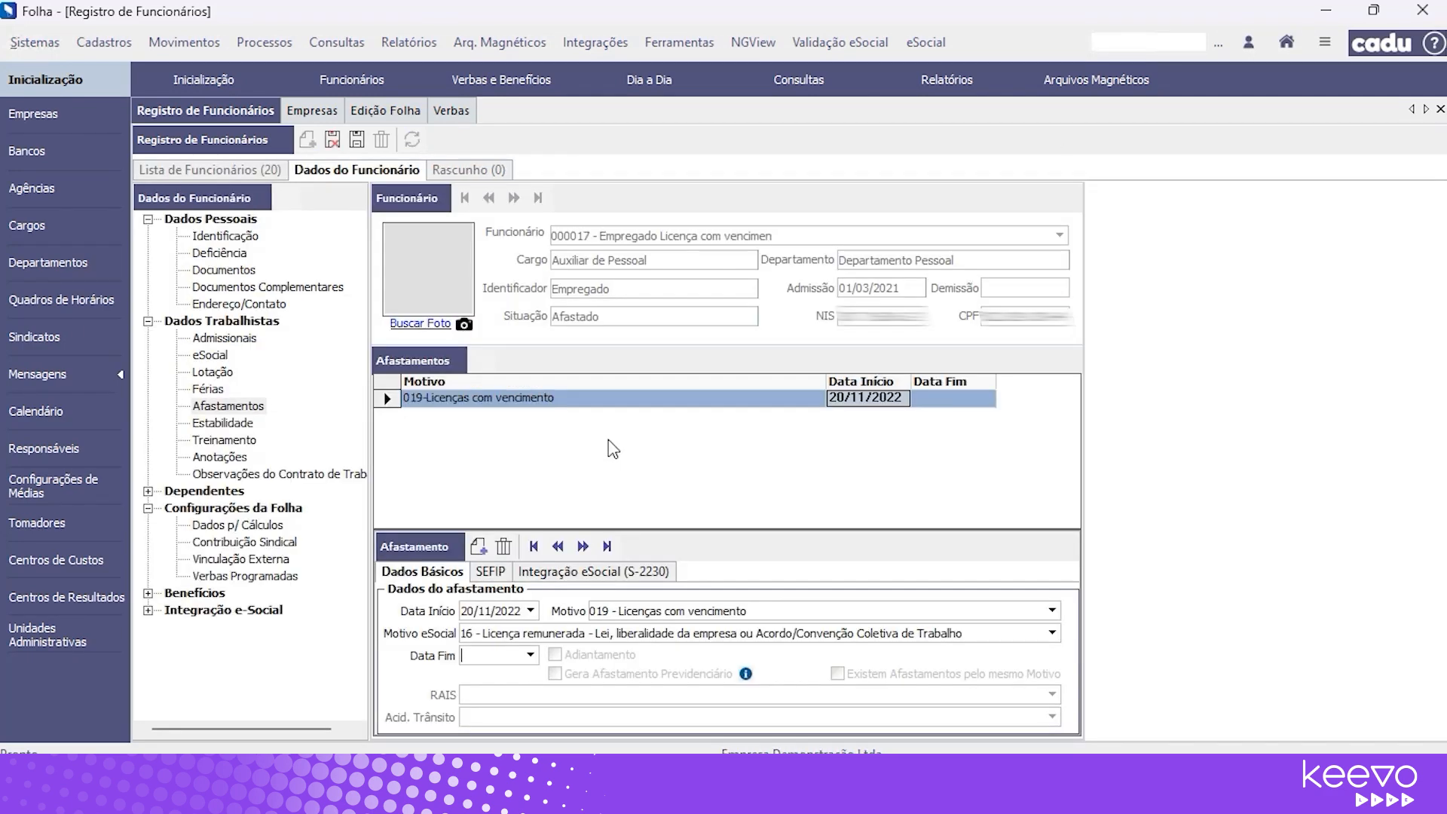
Review the Licenças com vencimento leave's reason and its eSocial reason 16 - Licença remunerada.
click(683, 613)
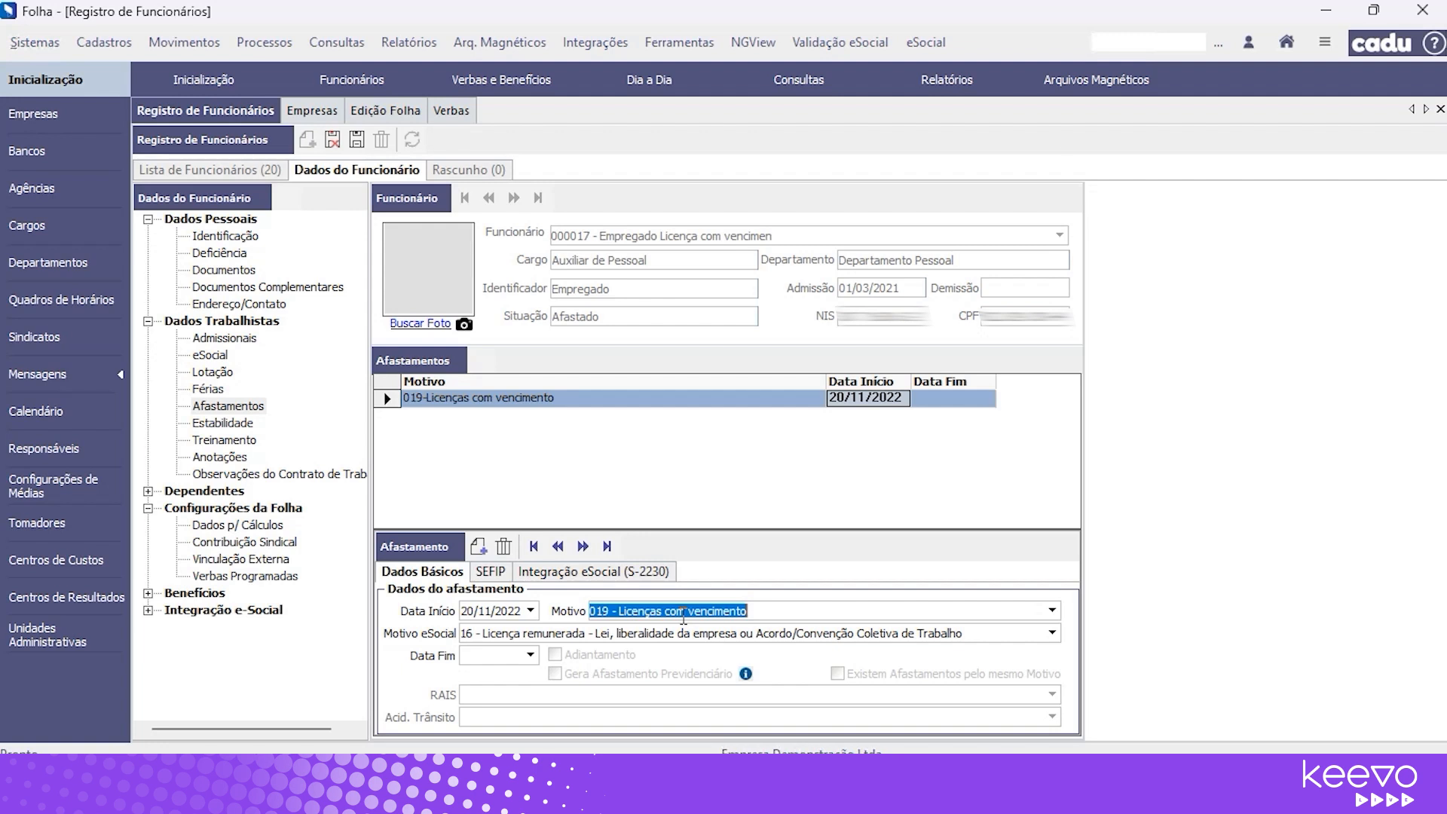
click(764, 610)
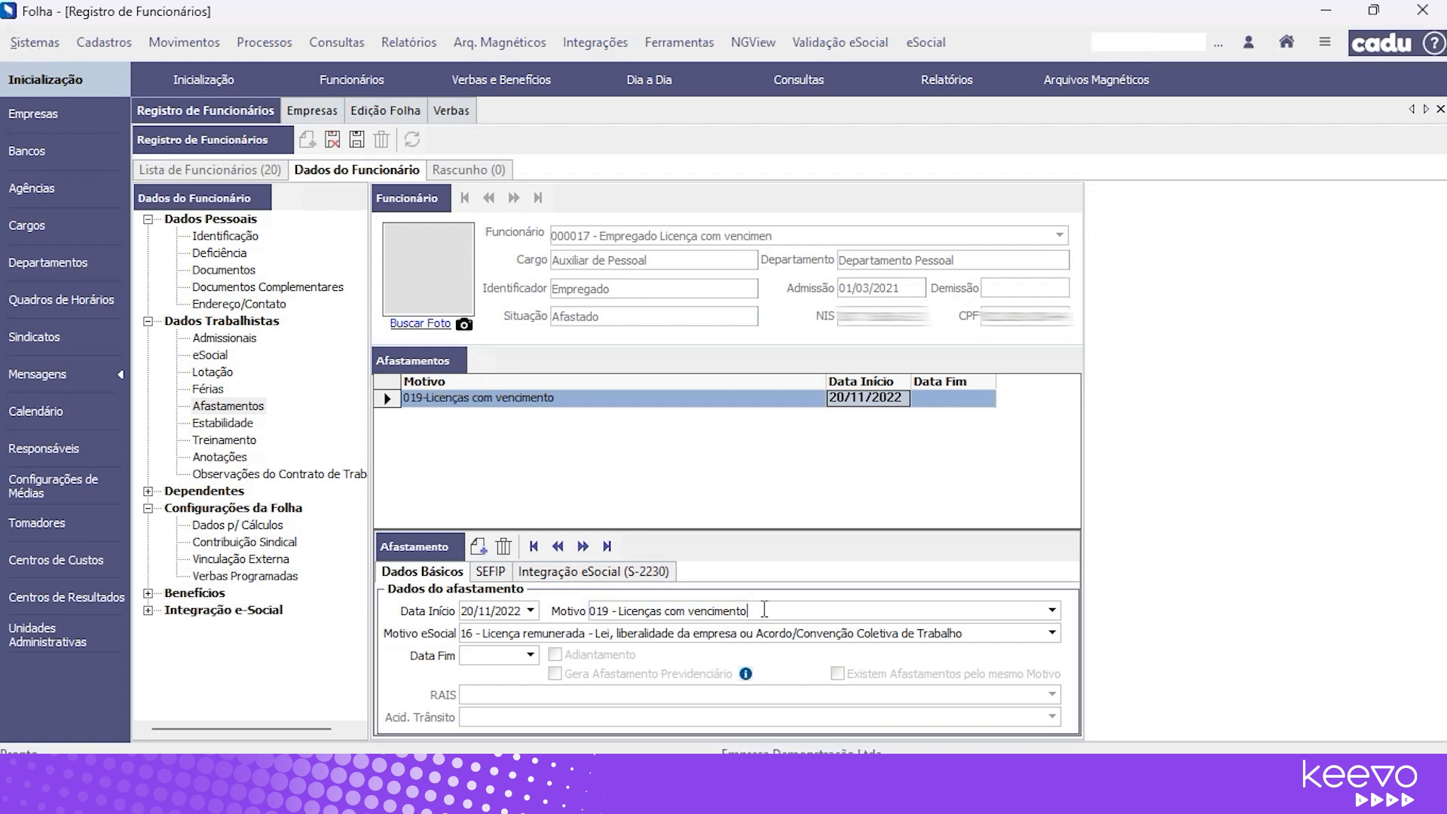
click(715, 630)
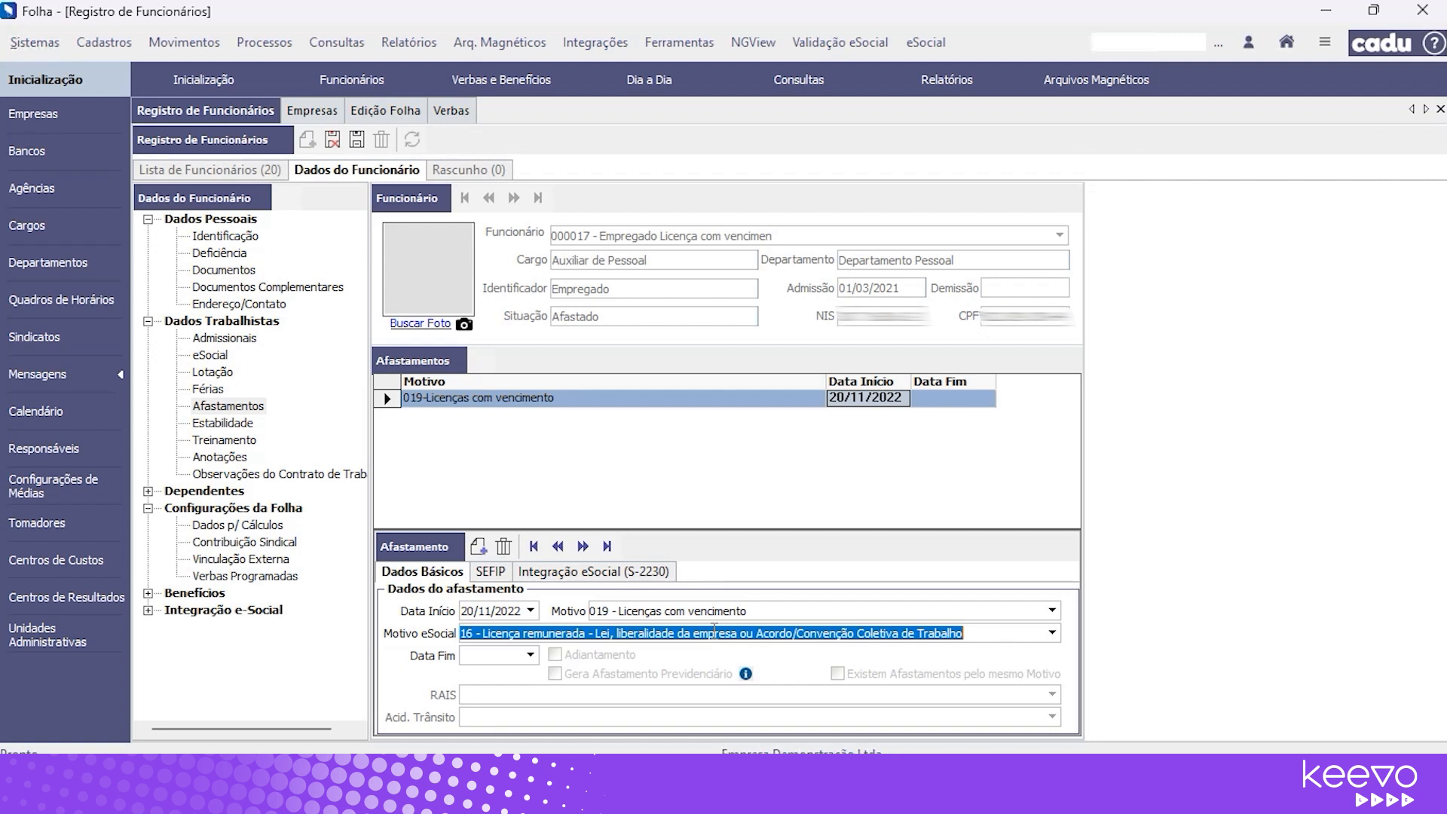
click(711, 632)
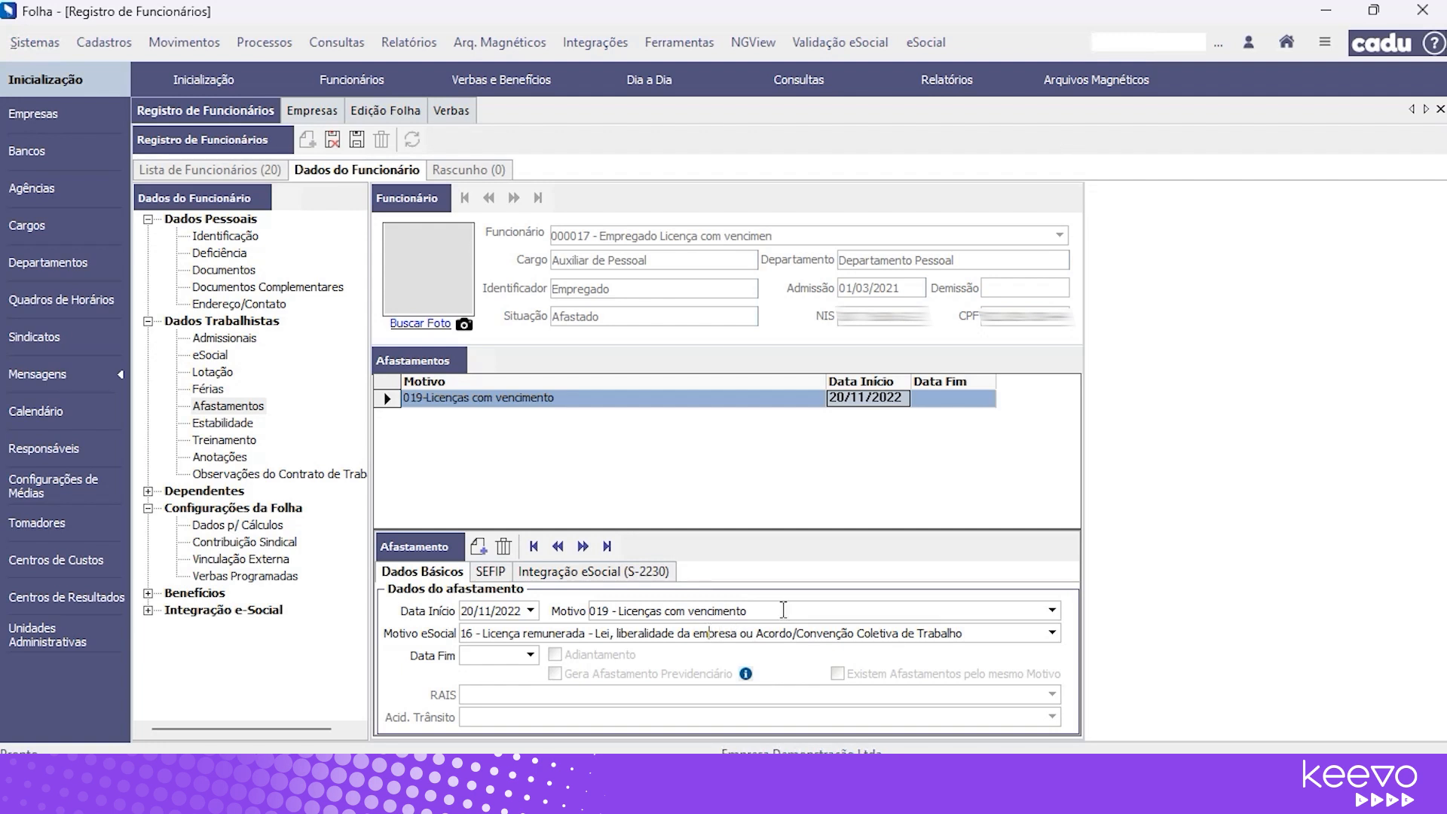
Change the reason of employee code 17's leave to 018 - Outros motivos de afastamento.
click(1052, 610)
click(498, 550)
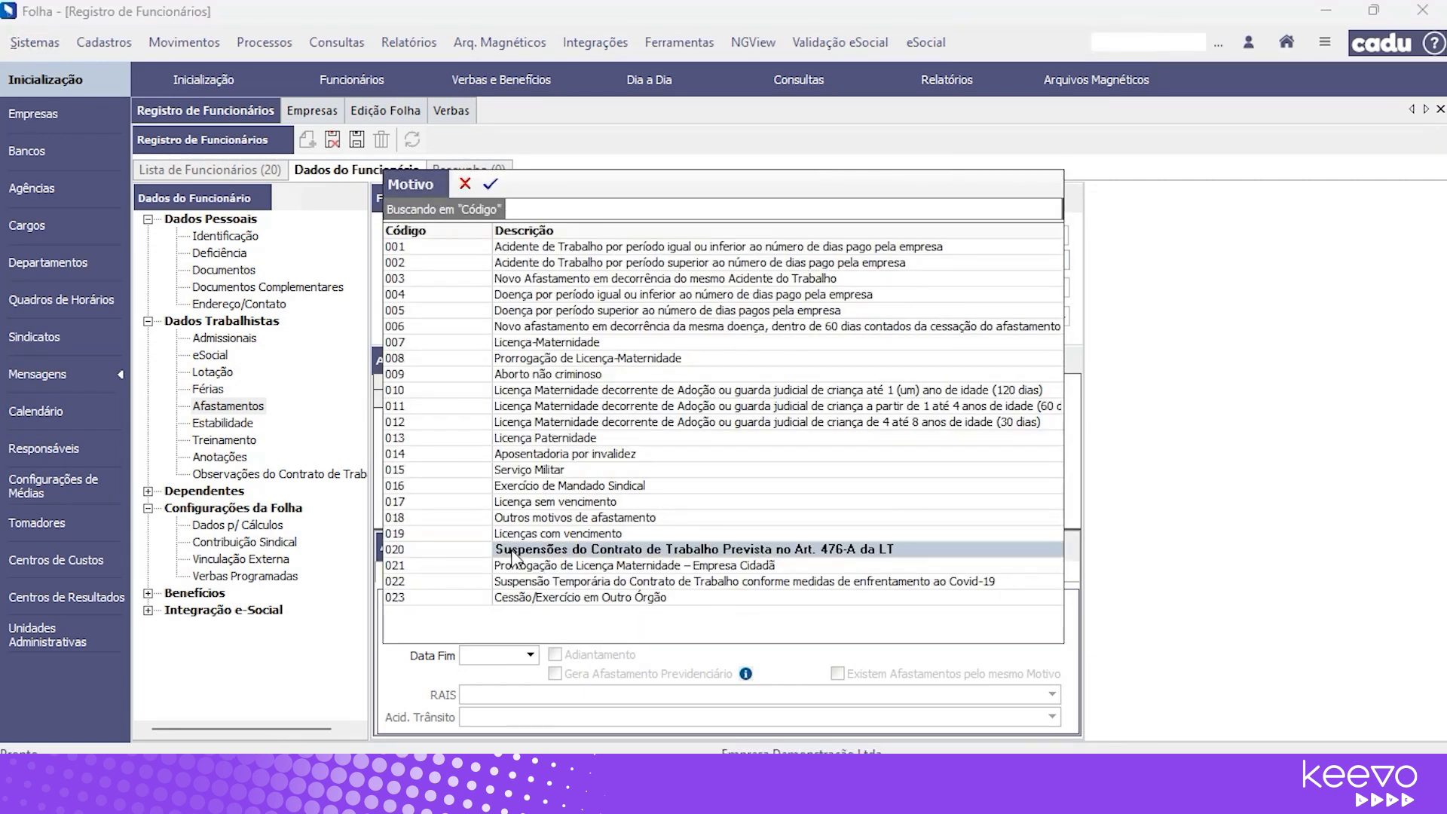
click(551, 520)
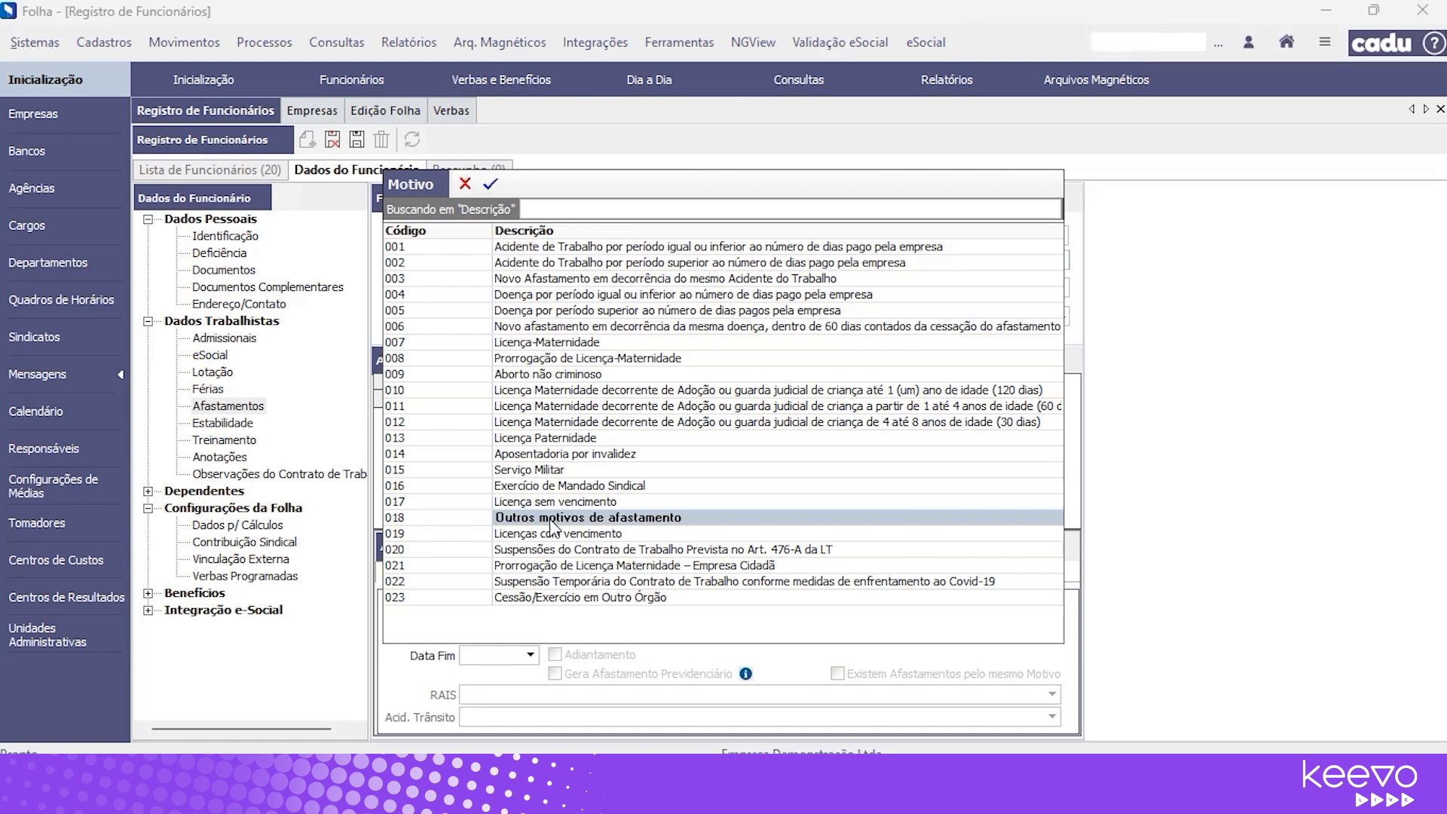
double_click(551, 520)
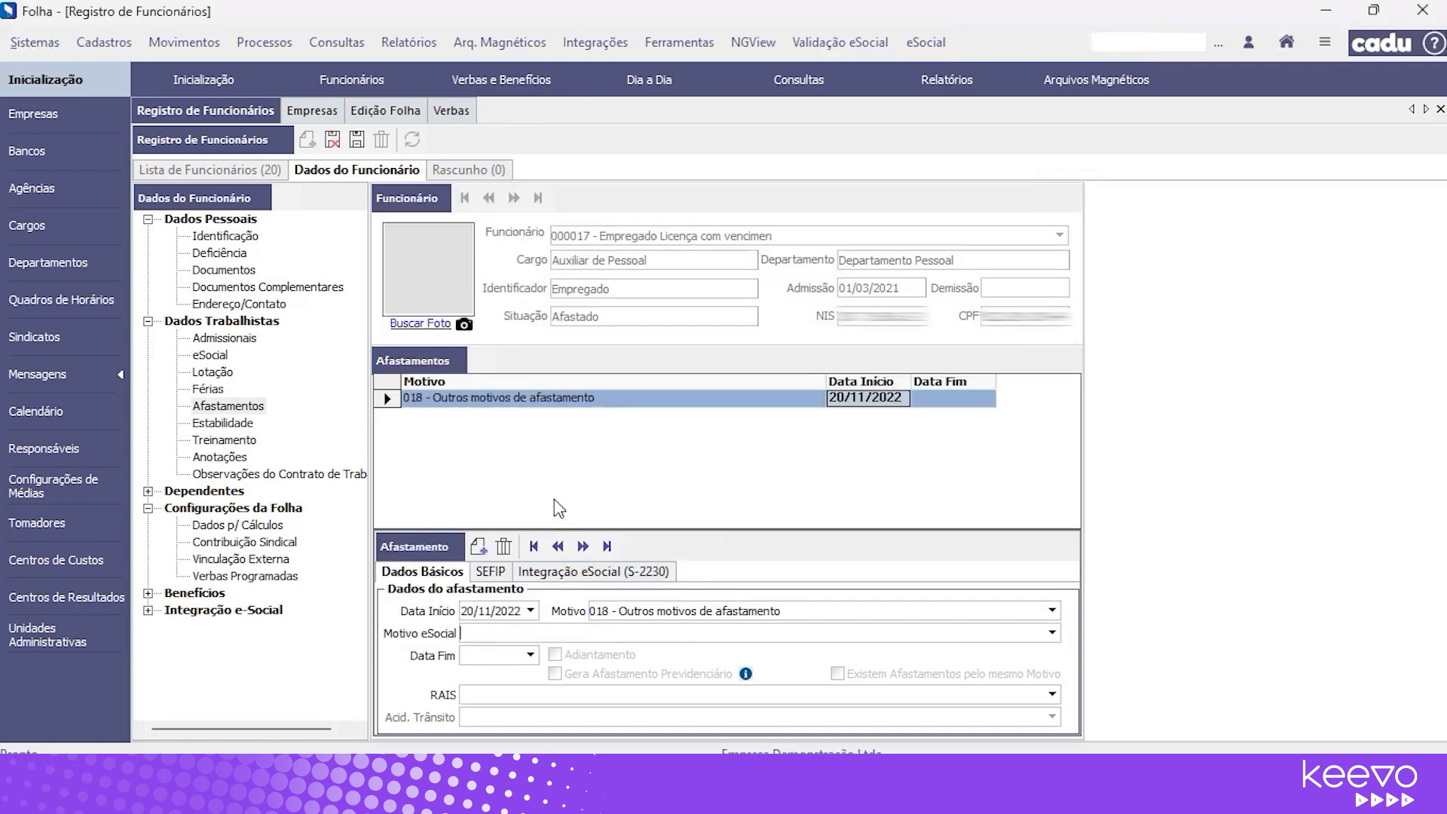
Review the eSocial reasons available for Outros motivos de afastamento, from Cárcere and Cargo eletivo to Participação no CNPS, without choosing one.
click(1054, 634)
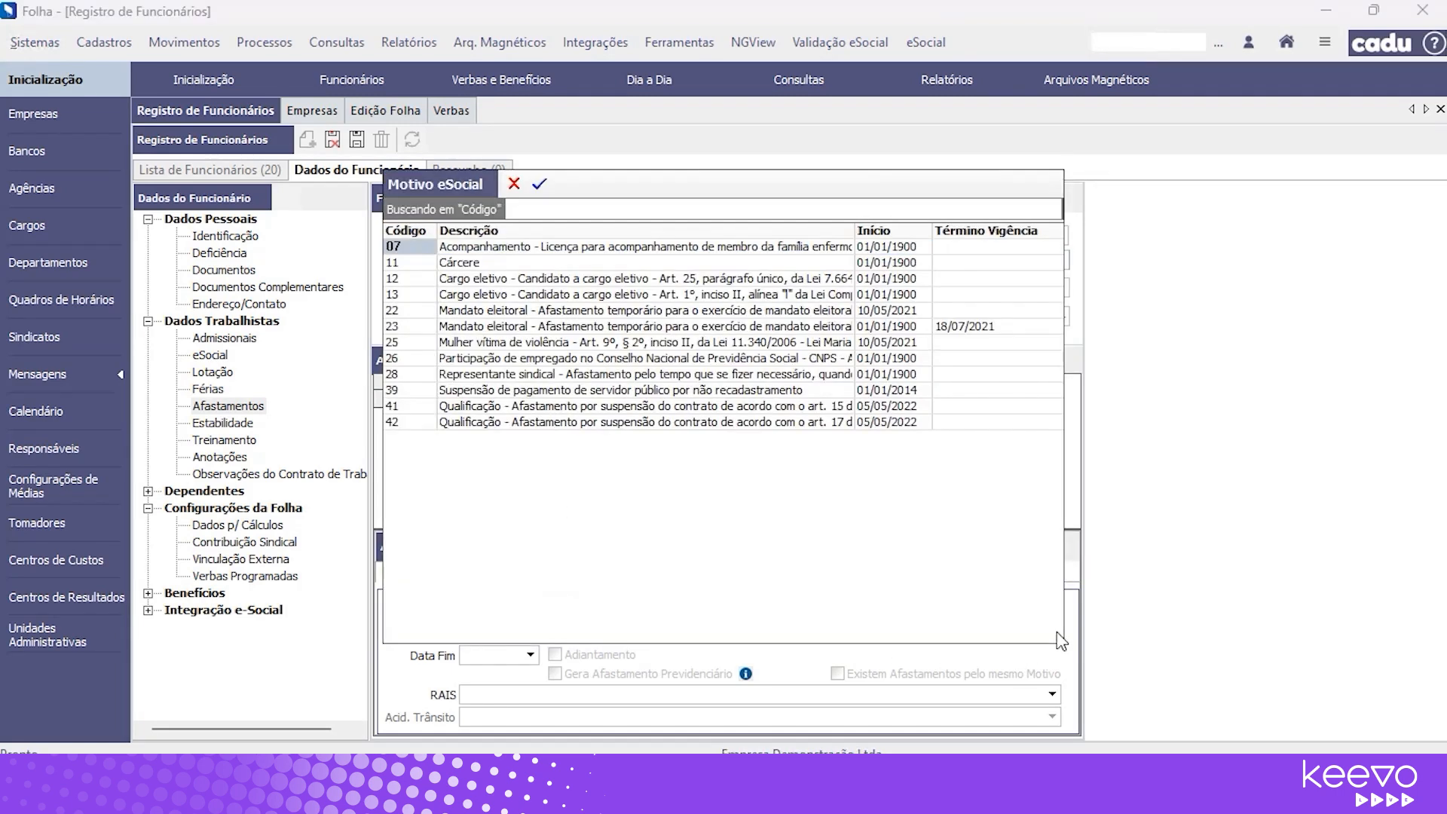
click(505, 253)
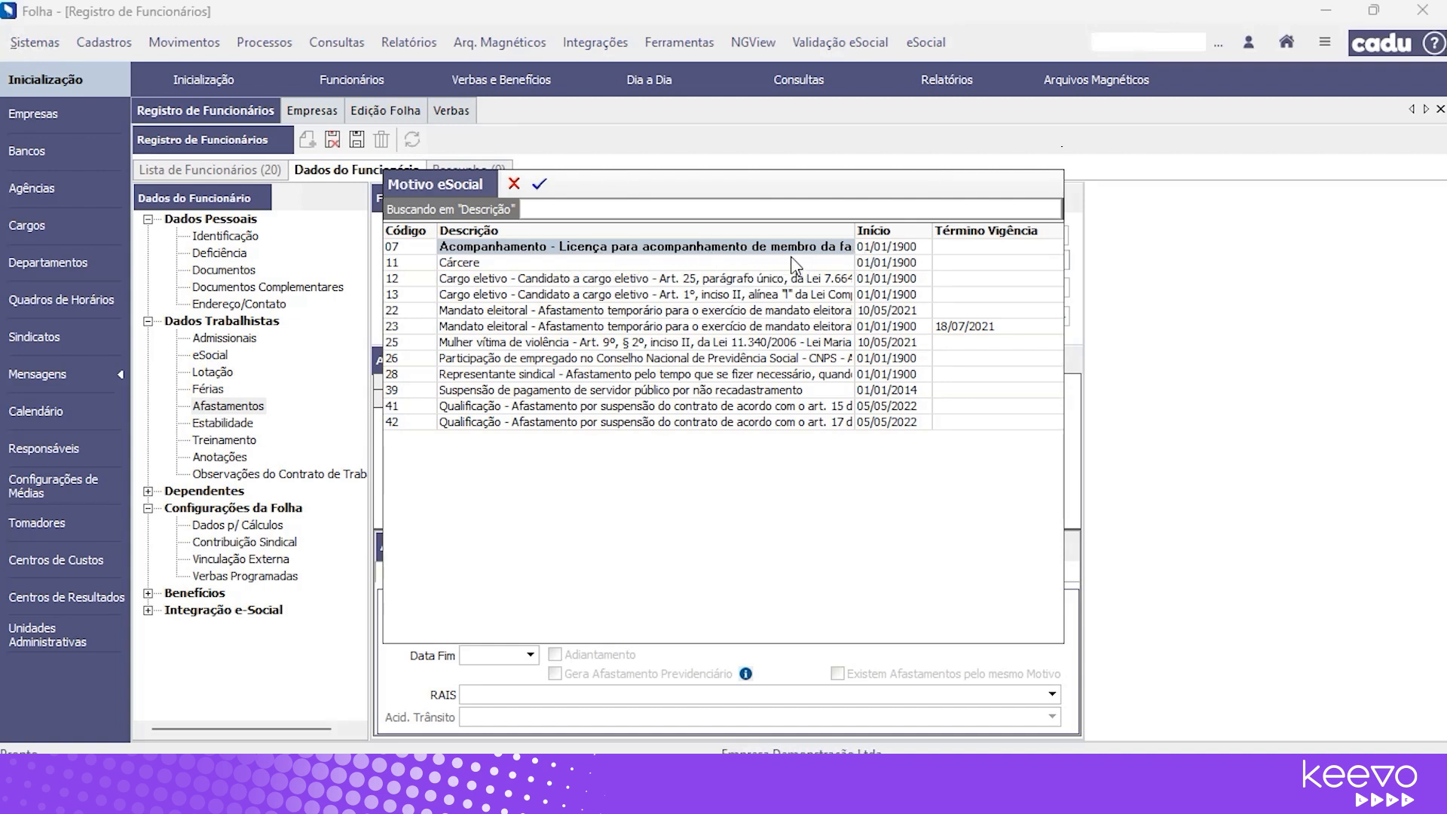
click(617, 278)
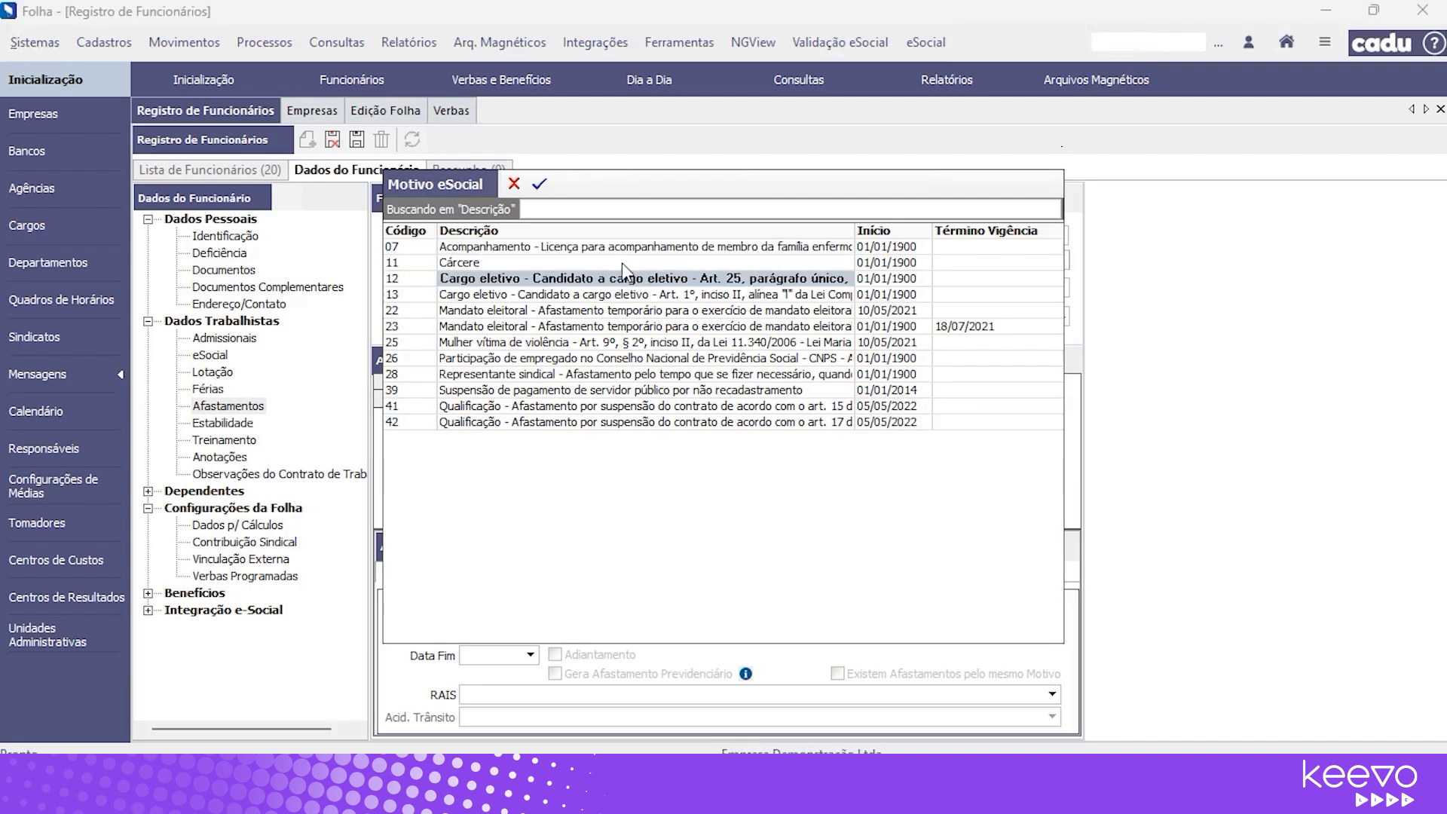
click(622, 264)
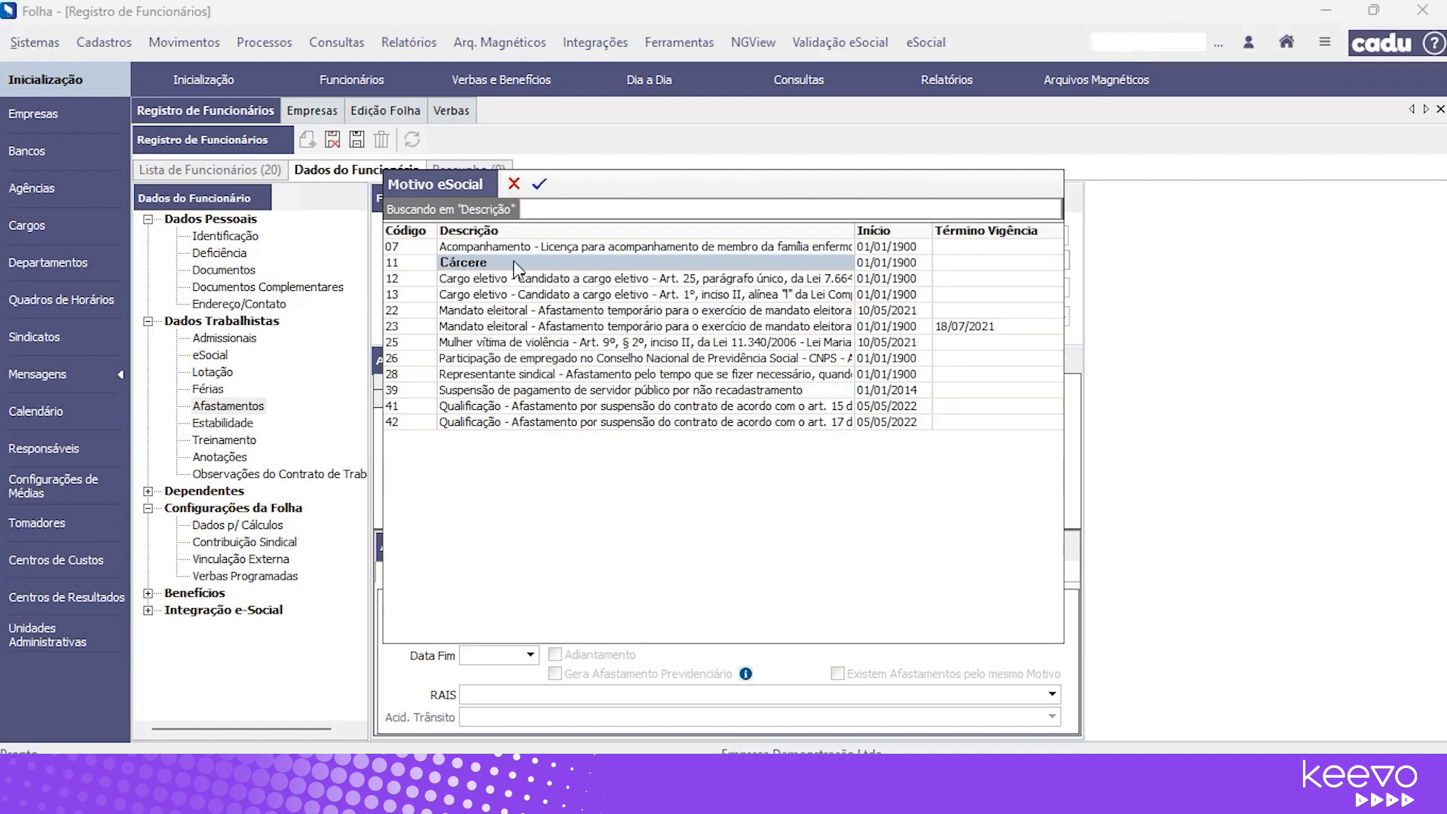
click(510, 281)
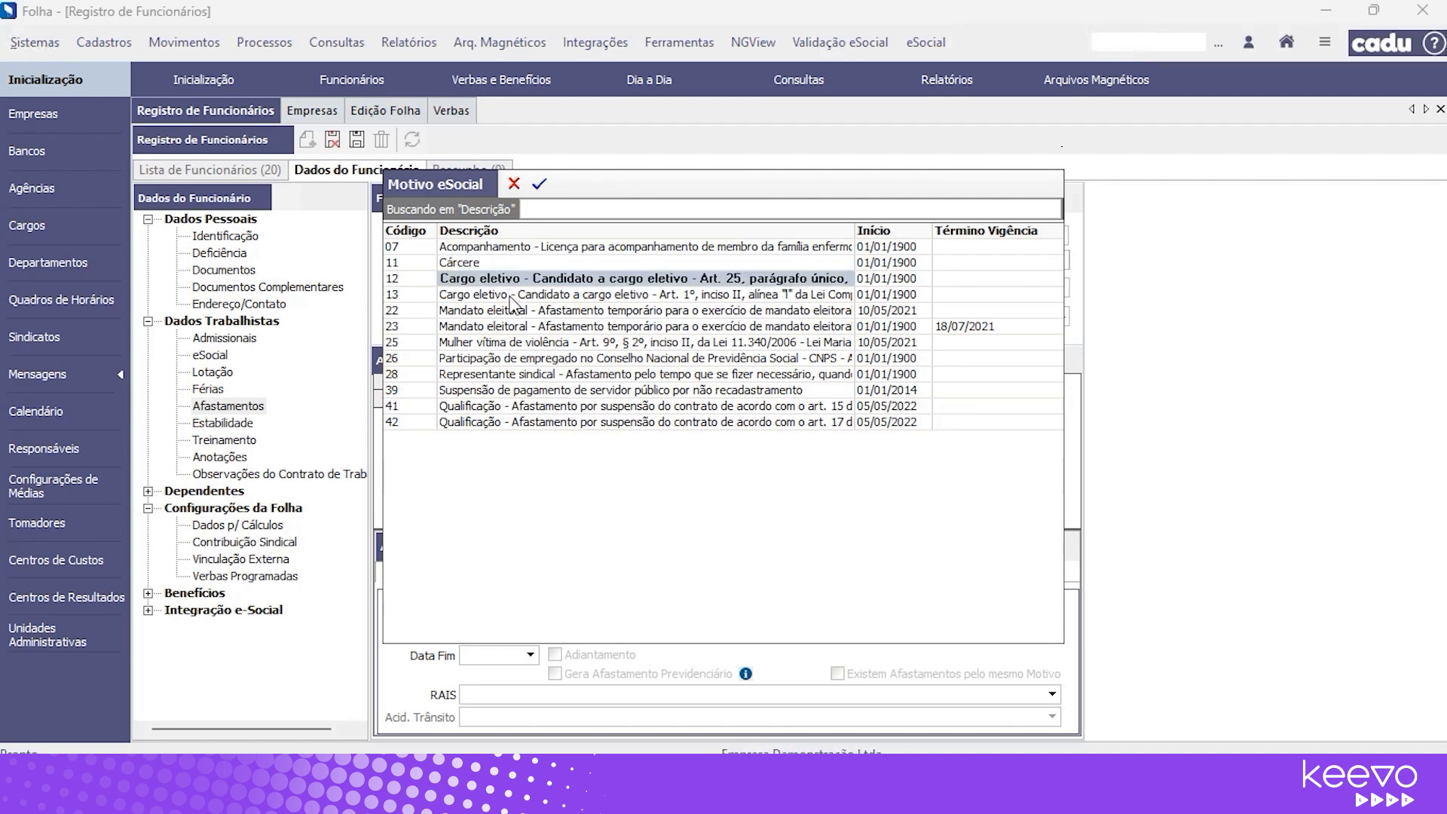
click(523, 299)
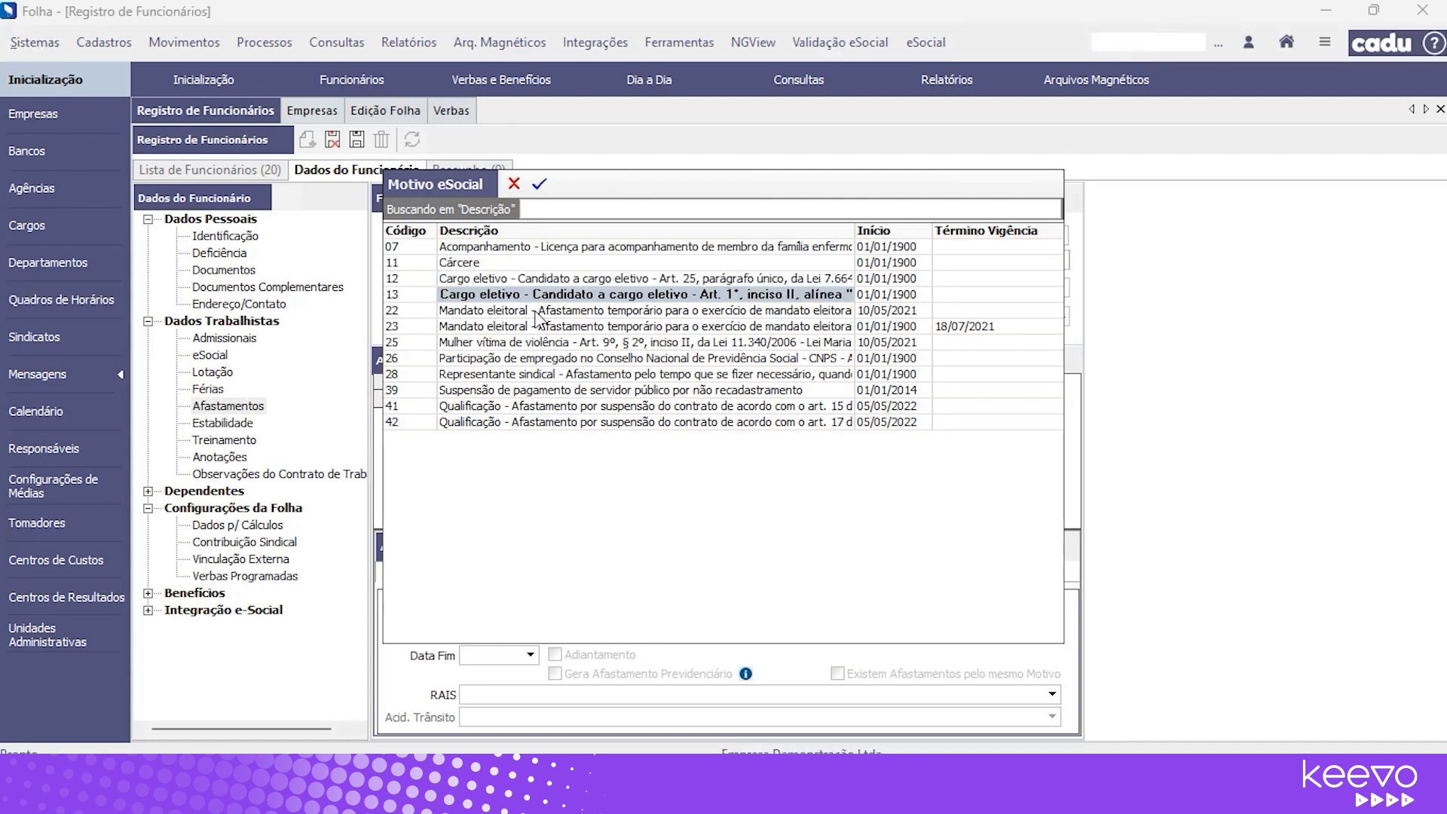
click(536, 313)
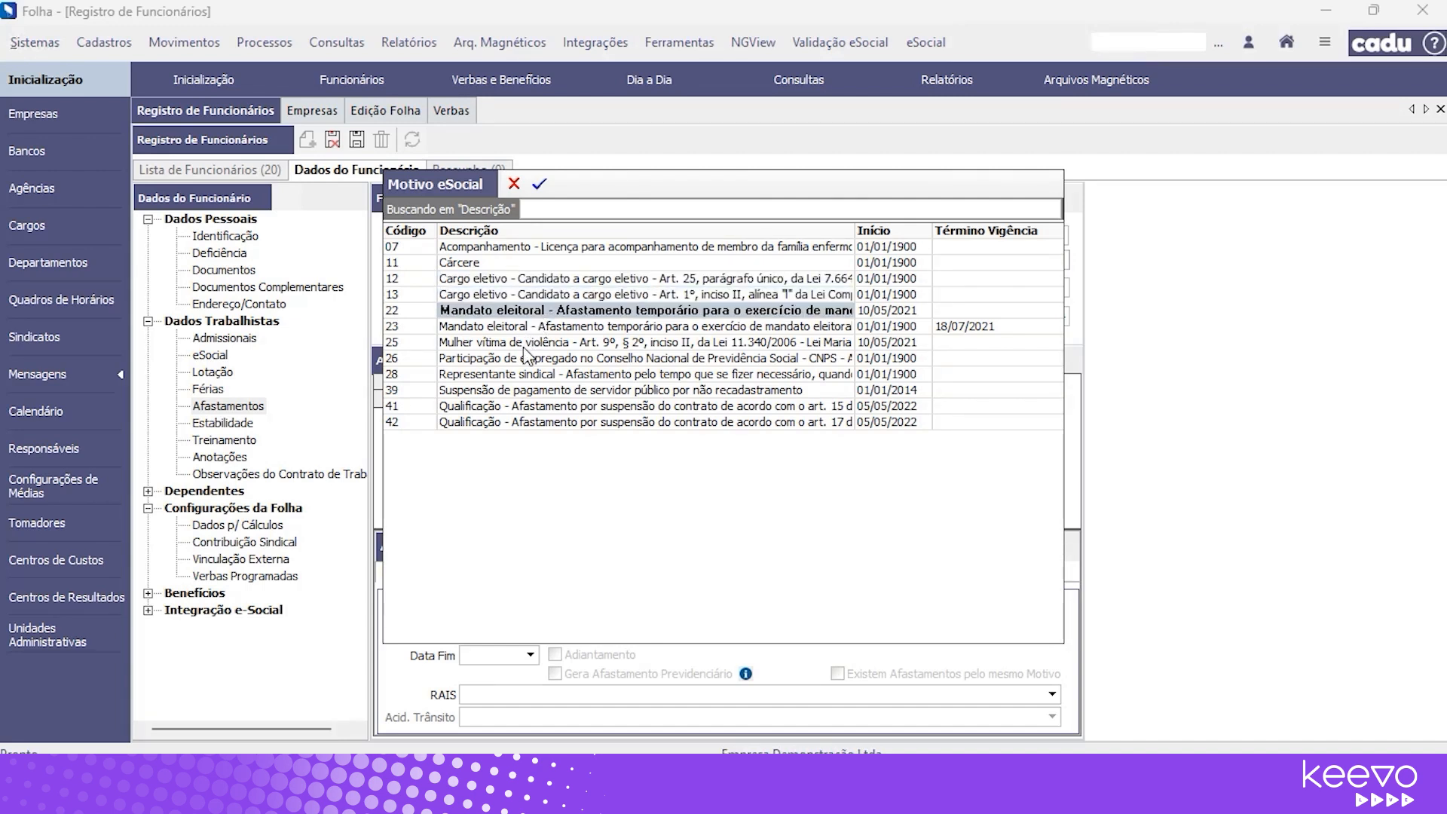
click(535, 340)
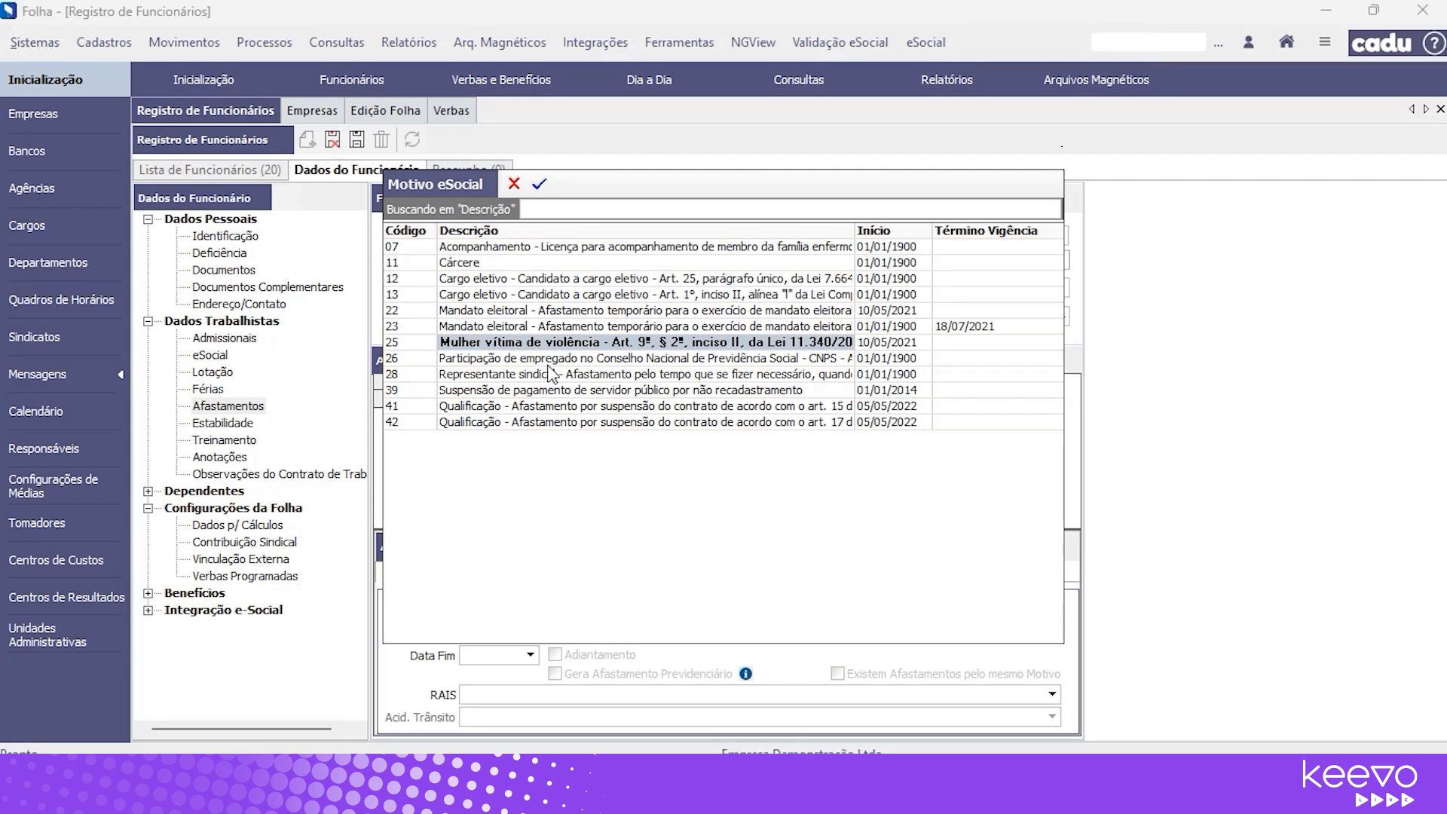
click(555, 359)
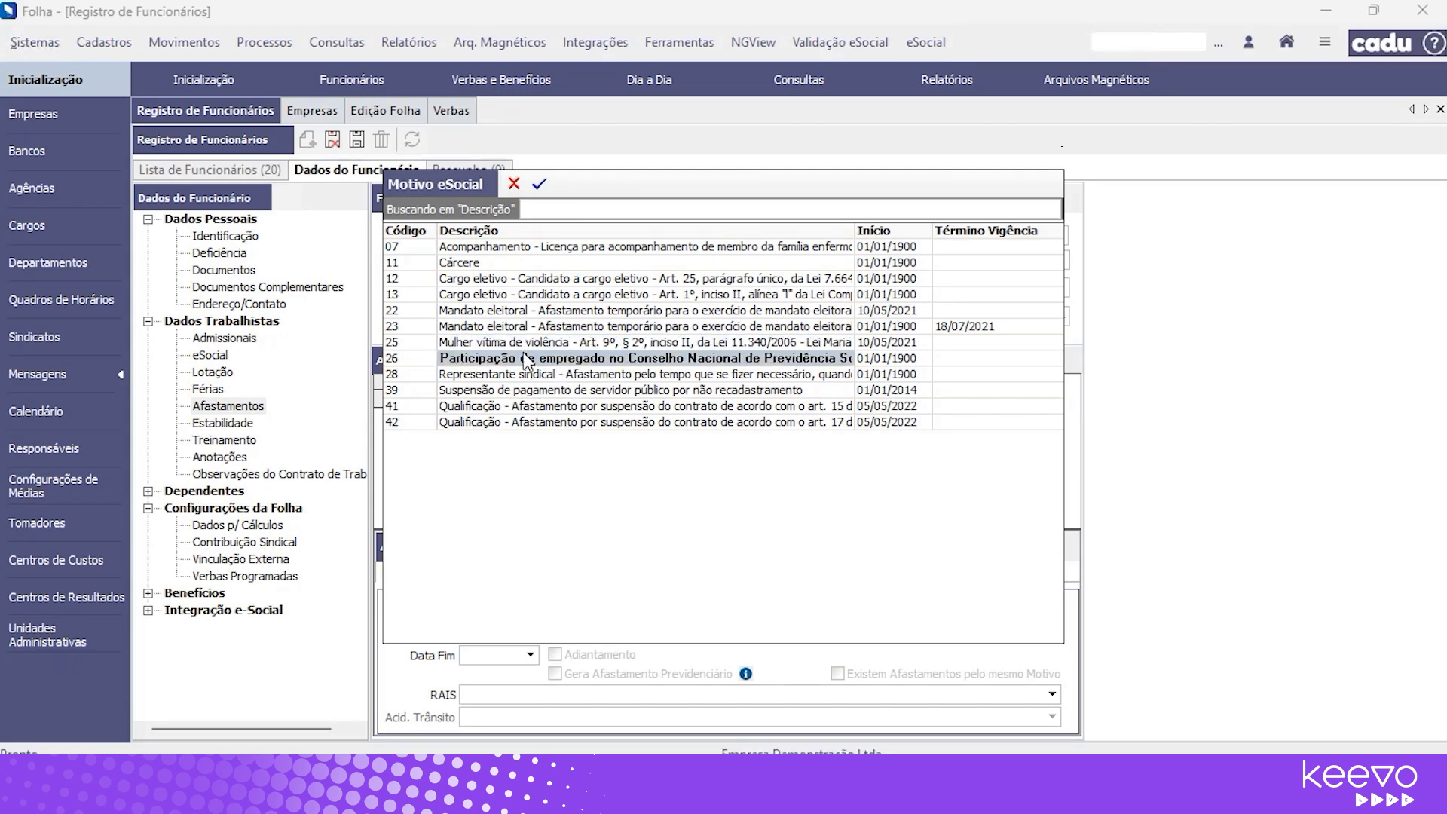
click(514, 184)
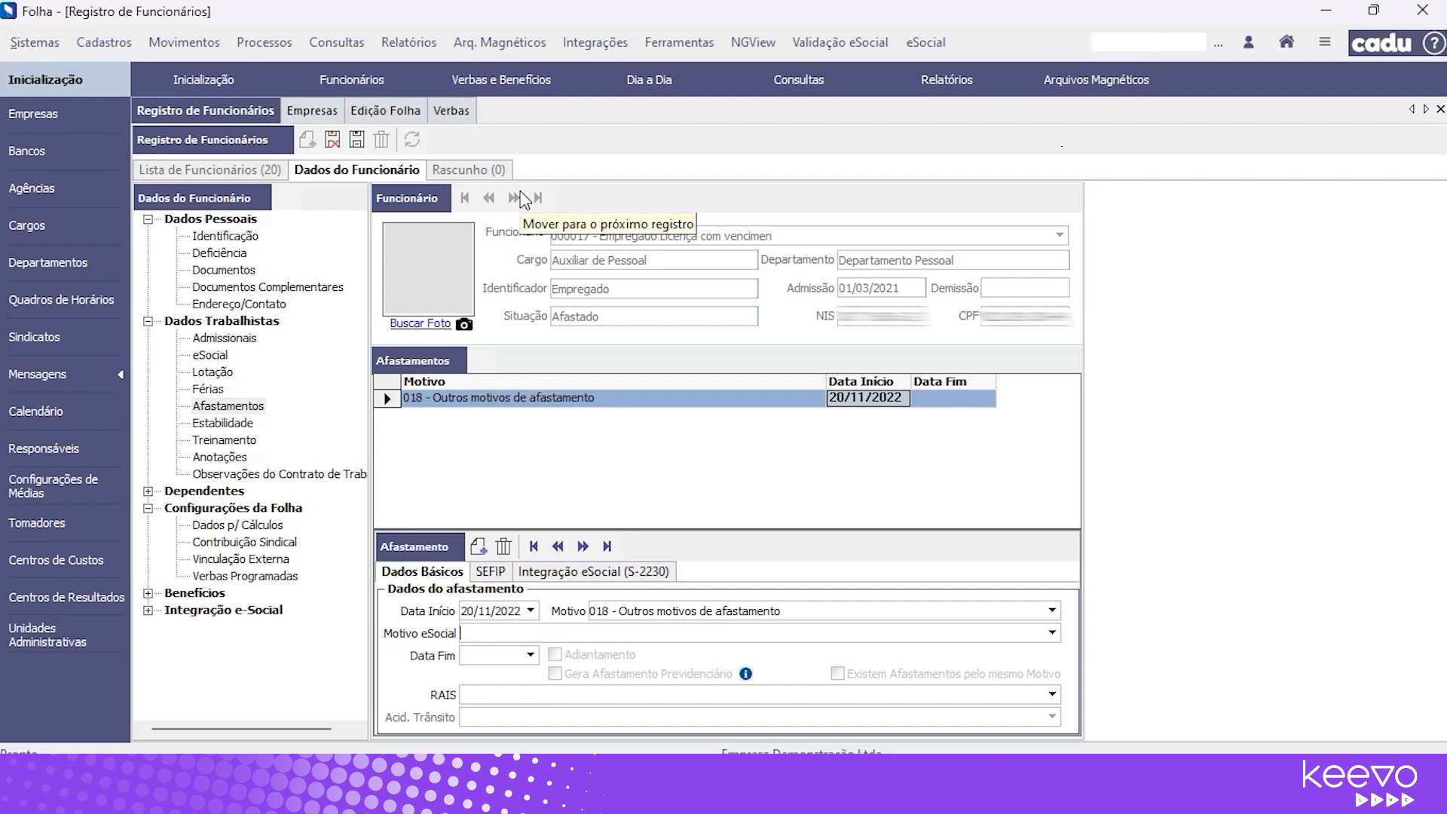
Open employee code 19's Afastamentos records and review the leave's eSocial reason 11 - Cárcere.
click(516, 198)
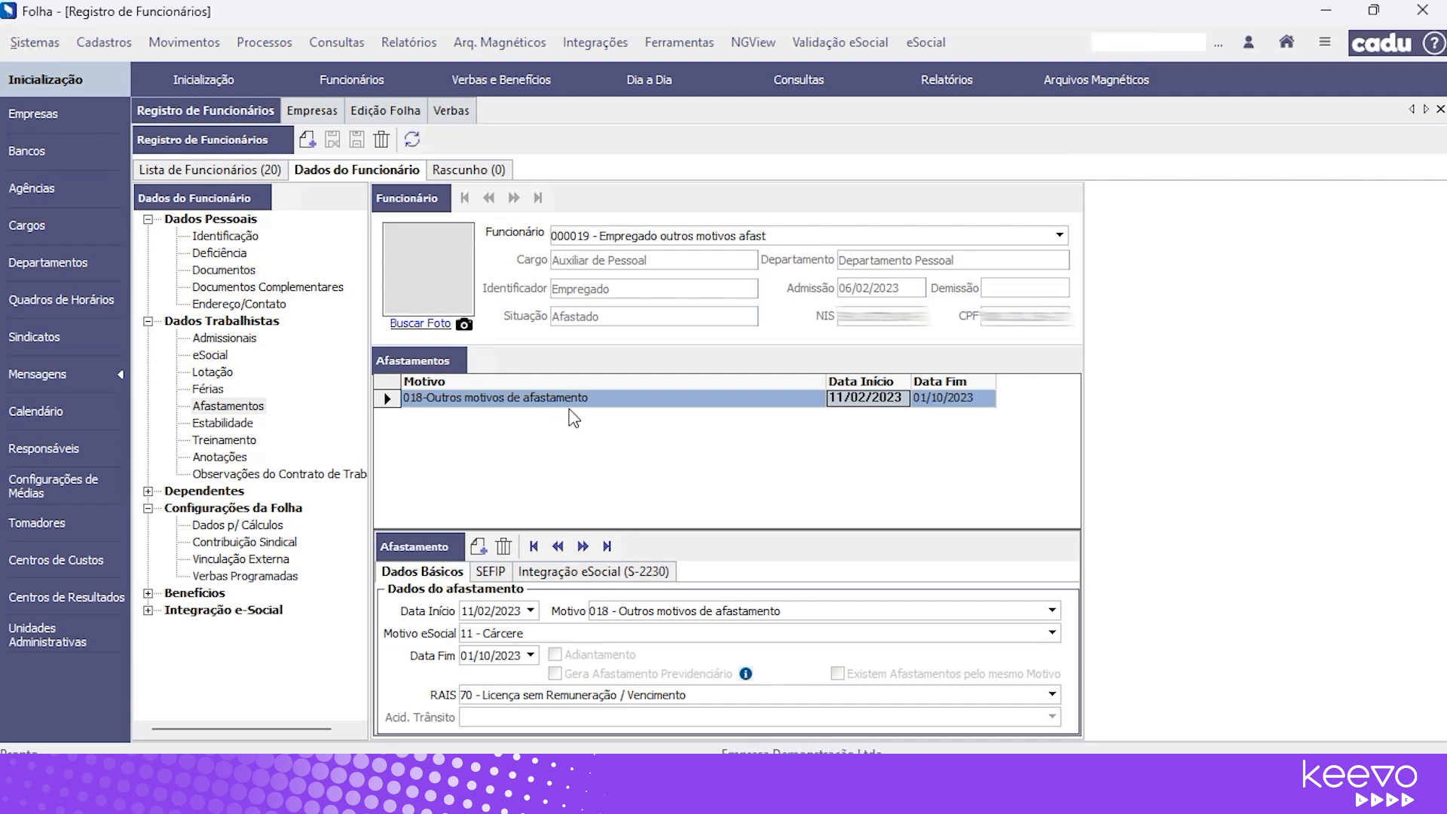
click(586, 635)
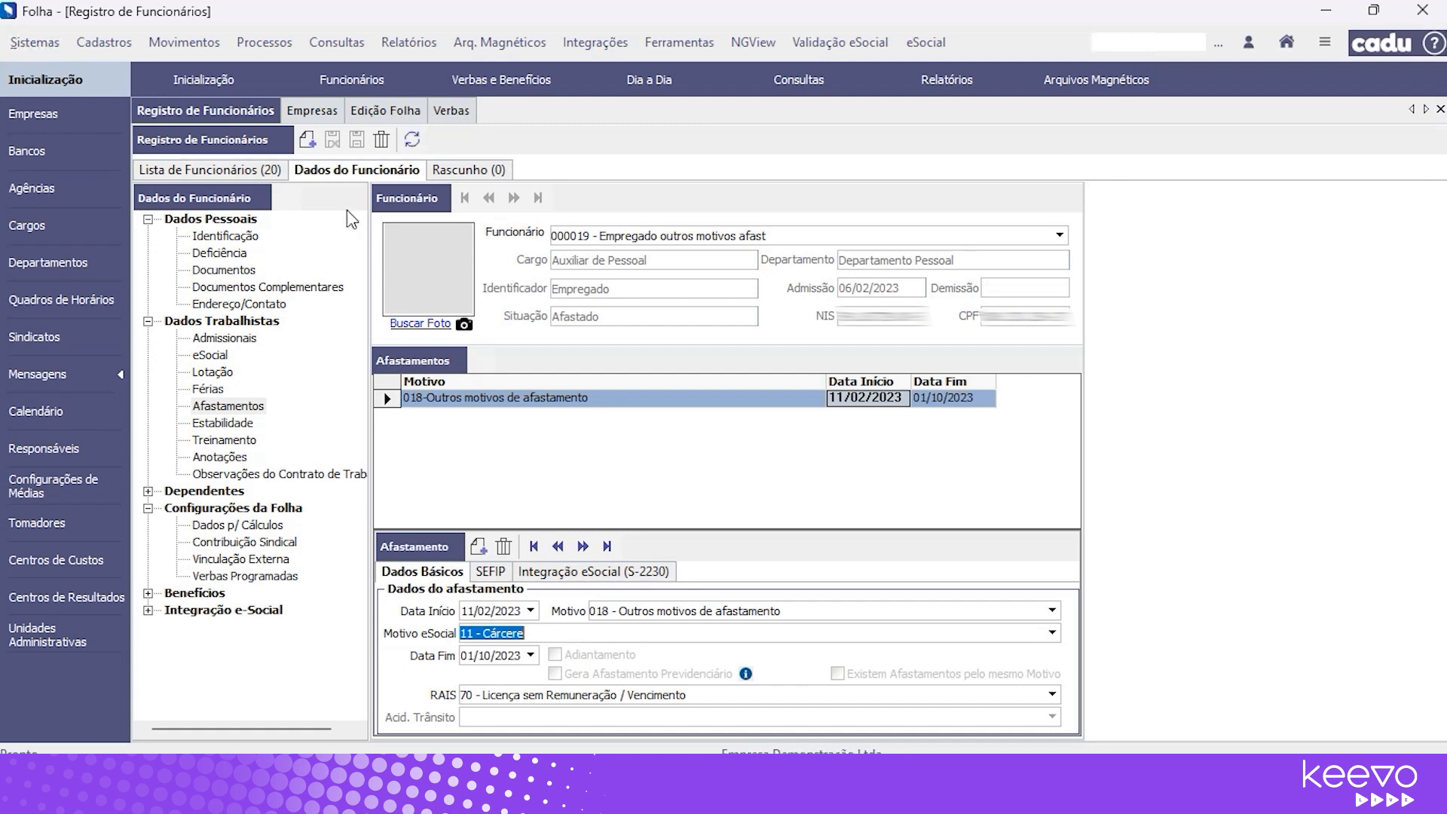
Show the March 2023 monthly payroll in Edição Folha and locate employee code 19.
click(362, 109)
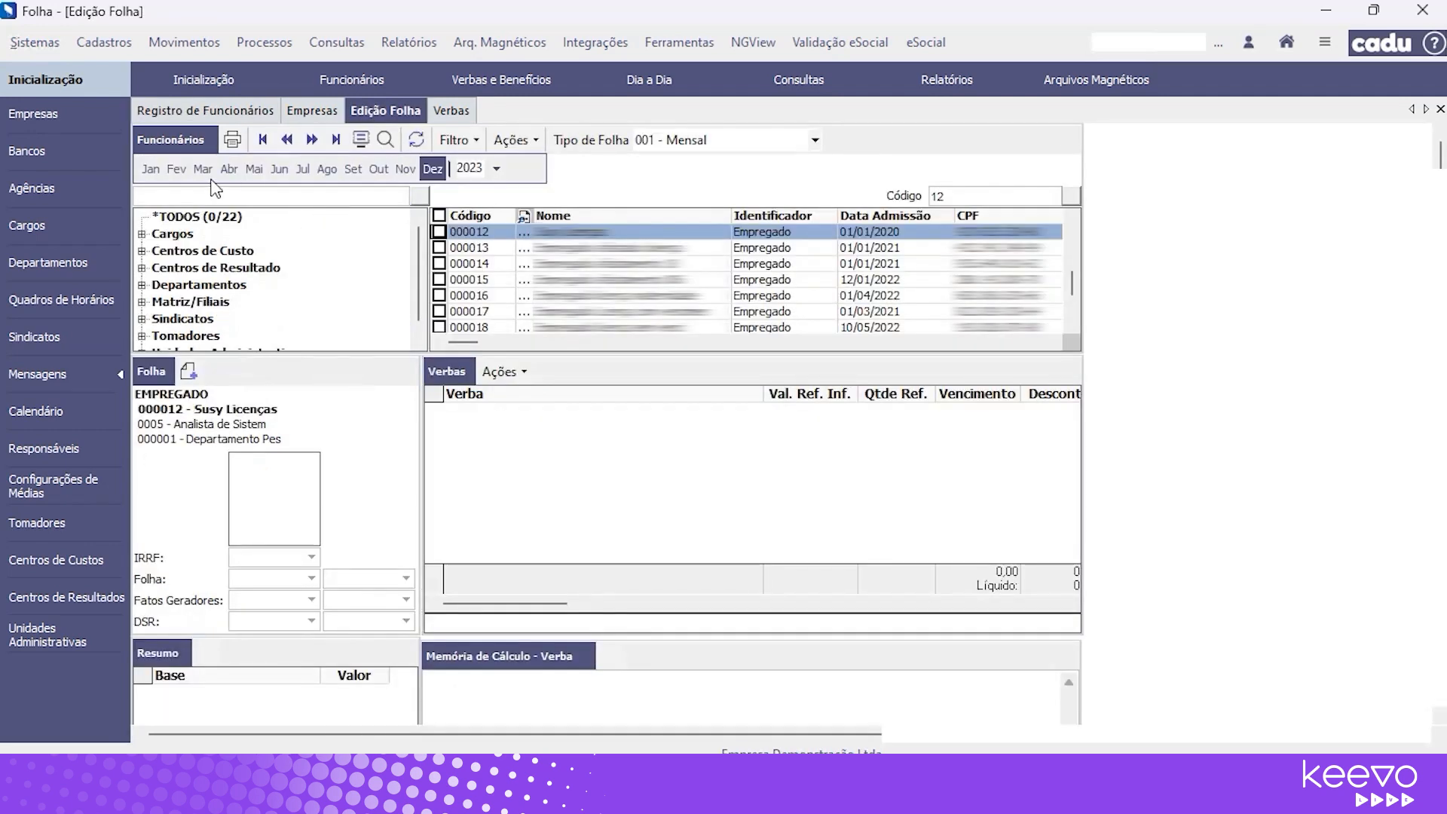
double_click(956, 199)
text(19)
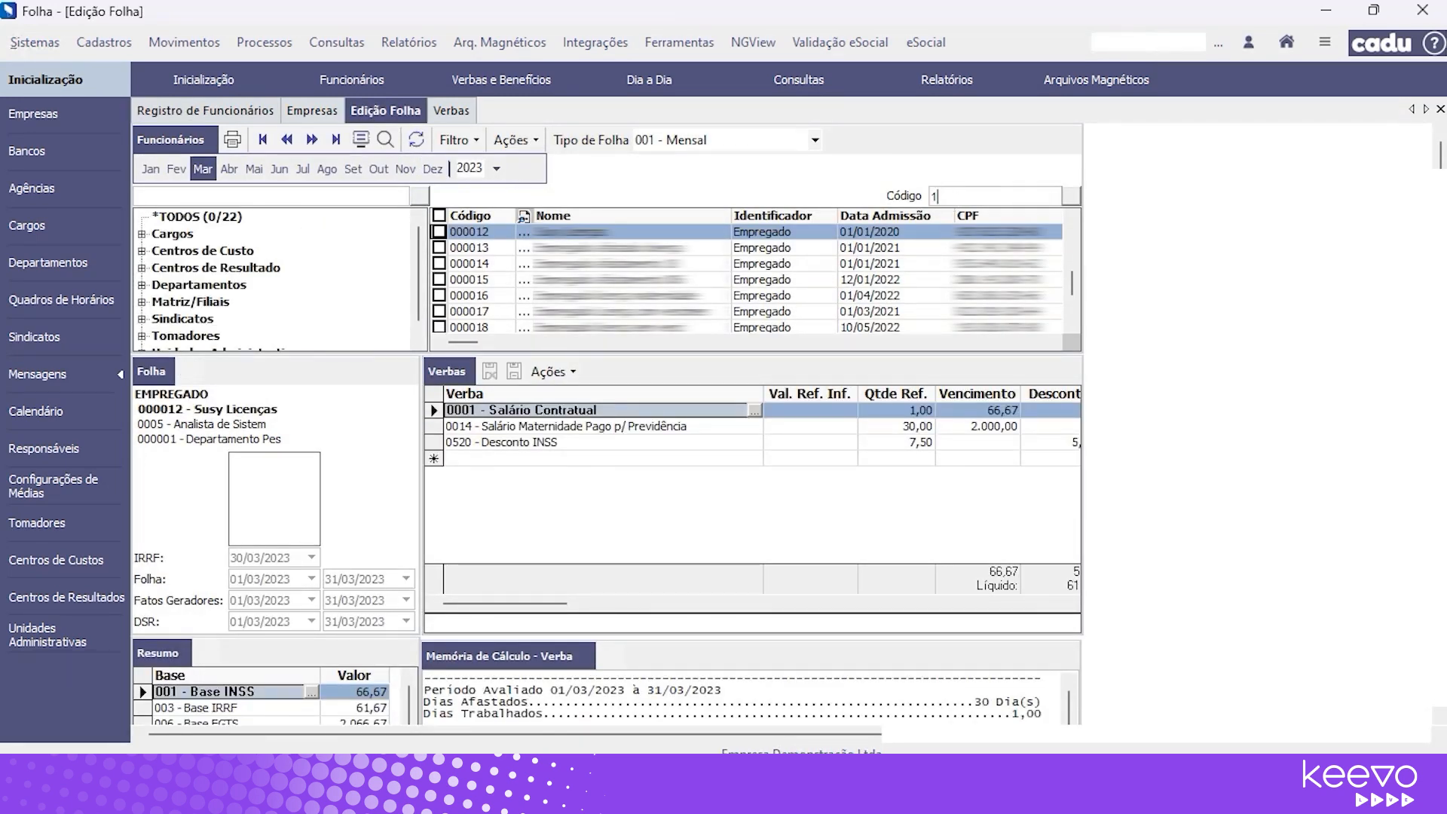
key(Return)
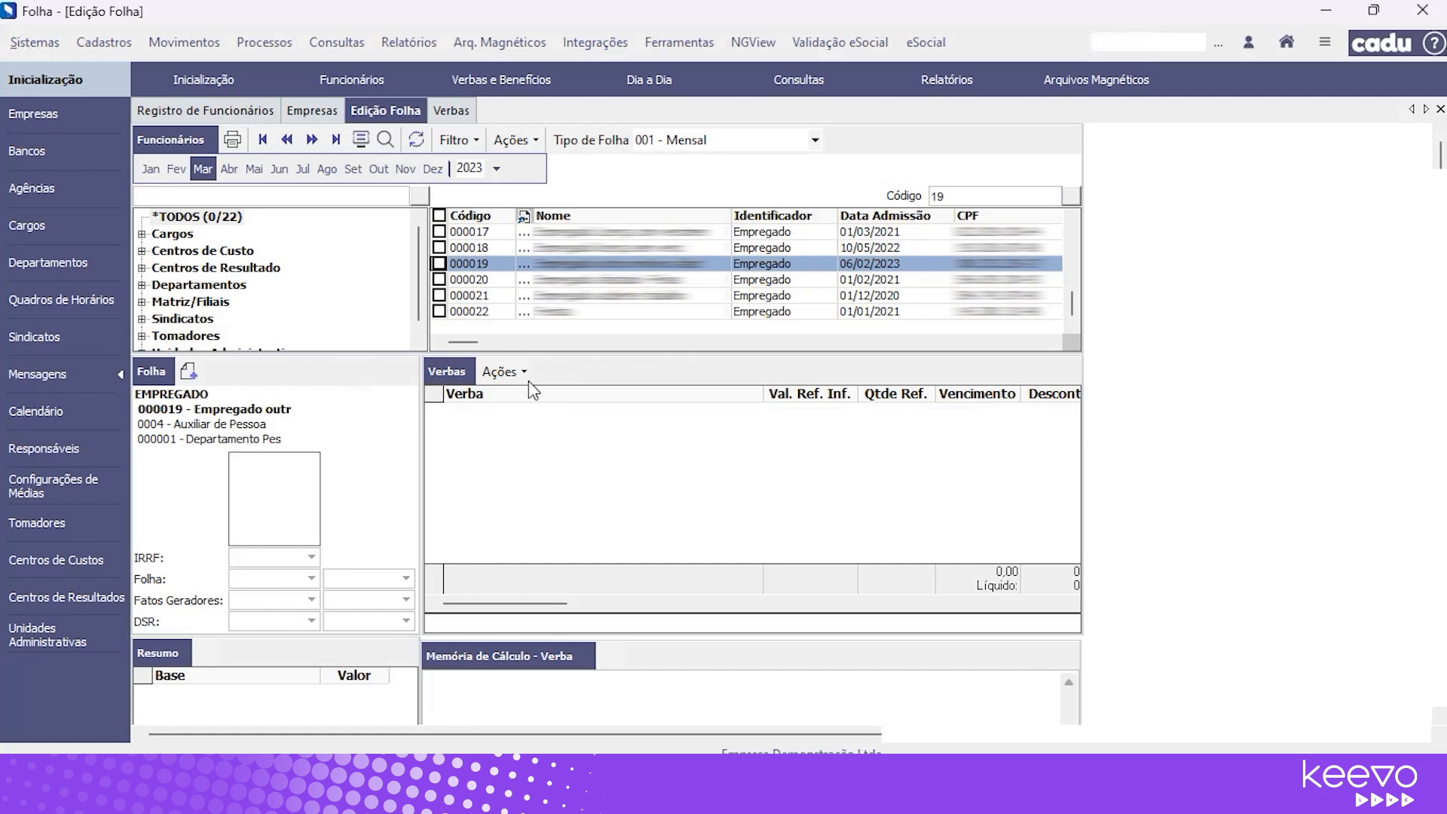
Try to generate employee code 19's March 2023 monthly payroll, keeping the proposed calculation periods.
click(525, 373)
click(536, 400)
click(802, 451)
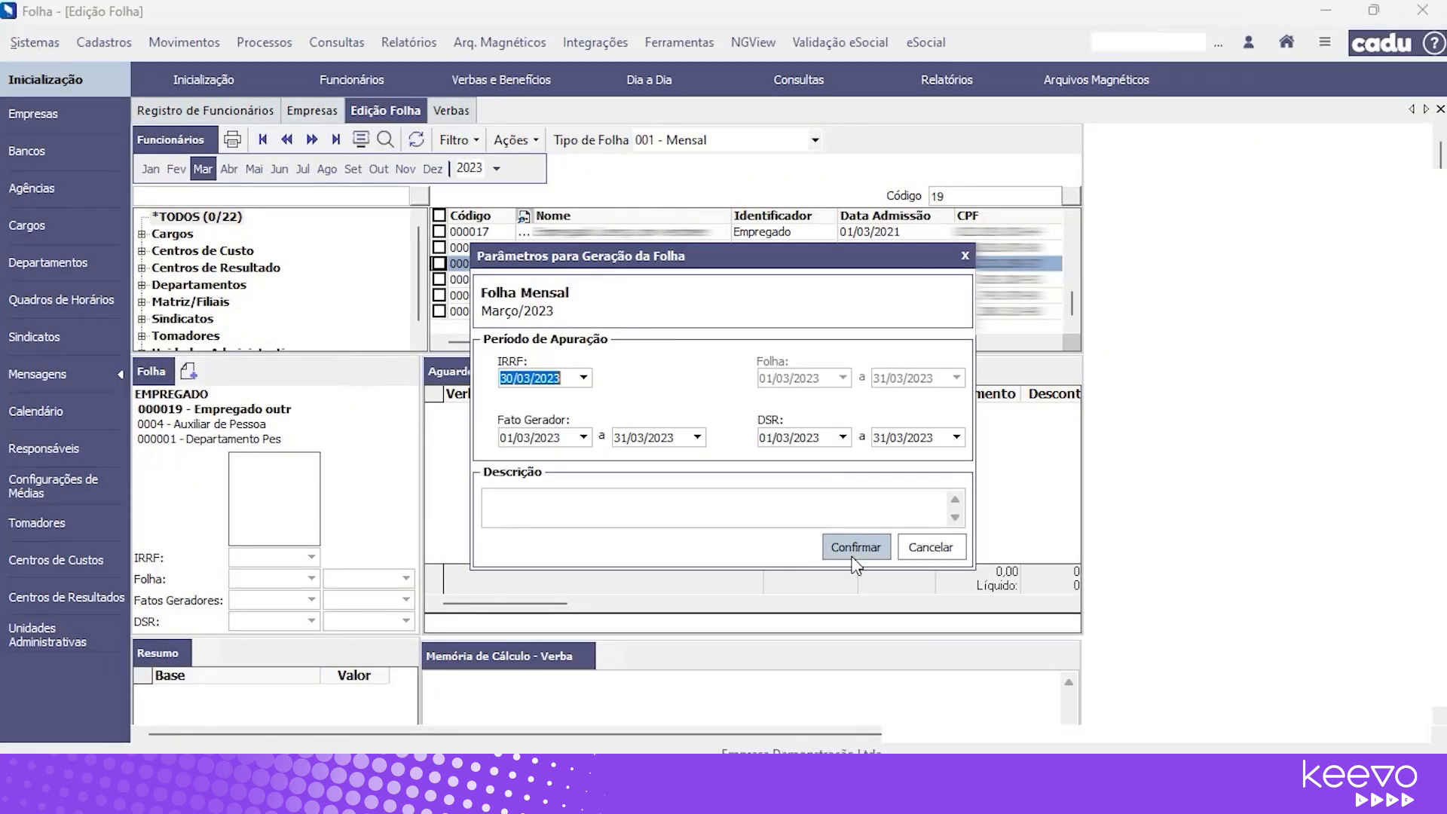
click(848, 545)
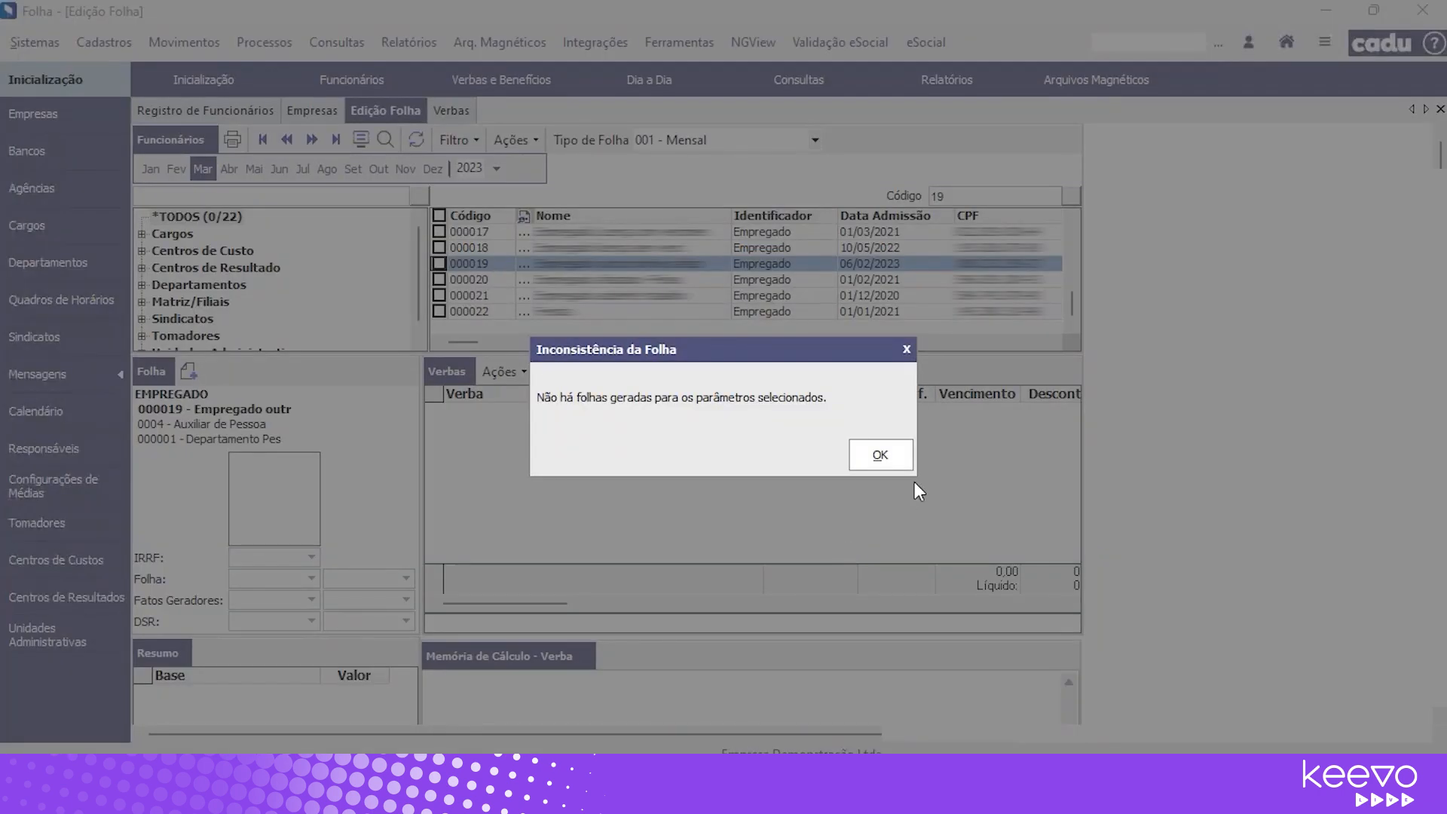
click(870, 453)
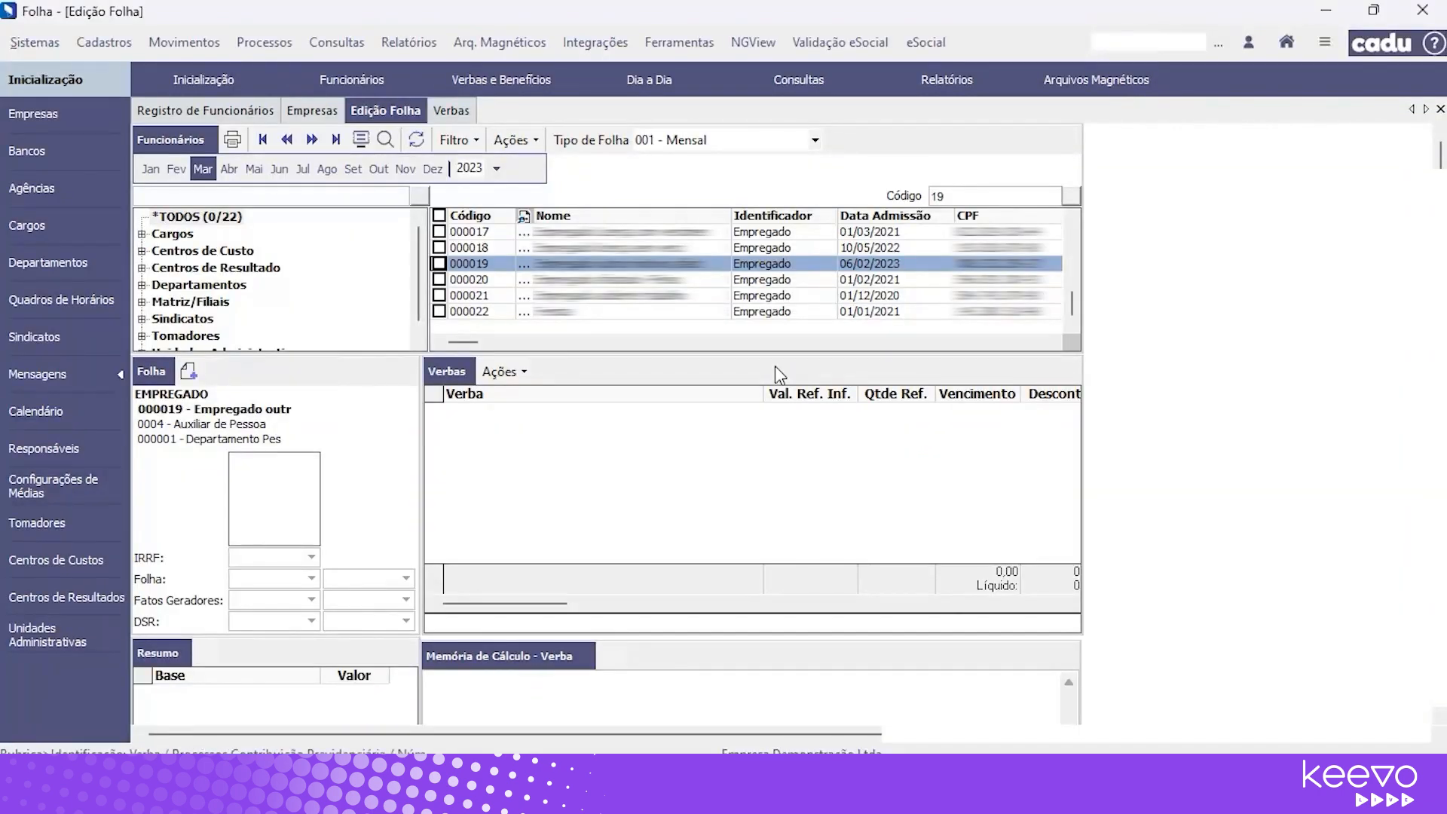
Return to the employee register, search the list for code 22 and open that employee's Afastamentos records.
click(260, 113)
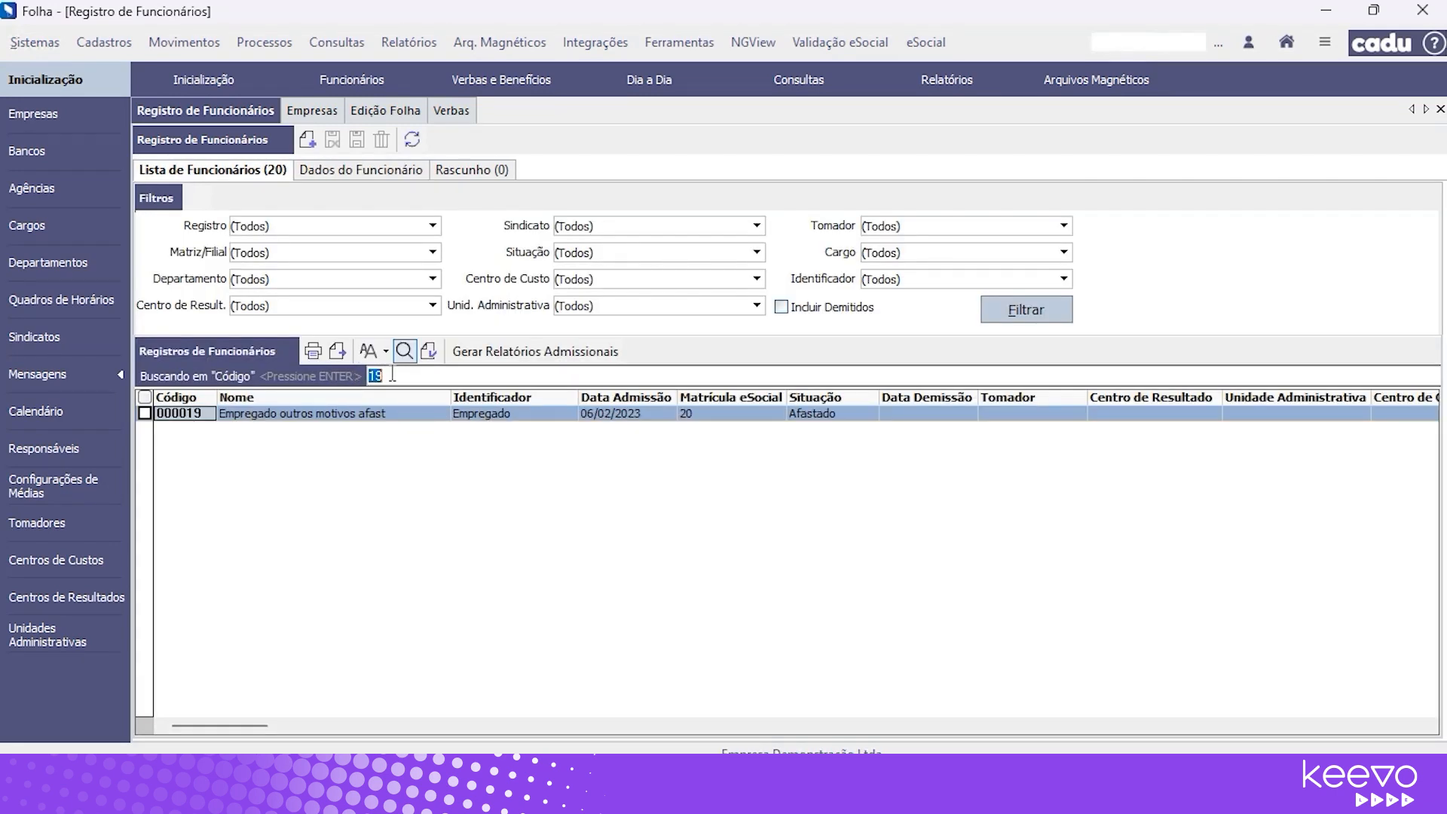
text(22)
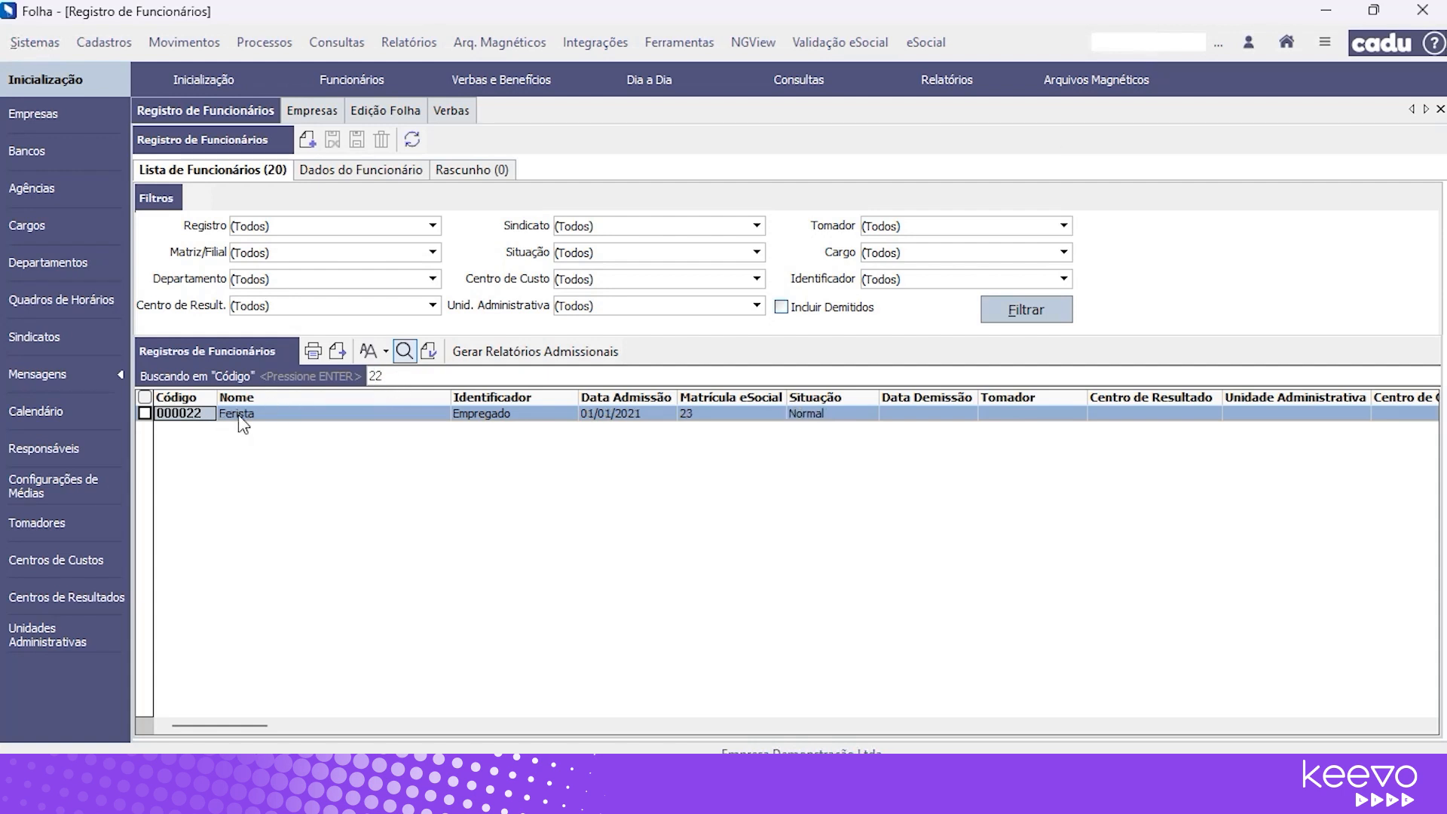
double_click(243, 419)
Review the reason options and end date of employee code 22's leave, keeping the recorded reason.
click(912, 608)
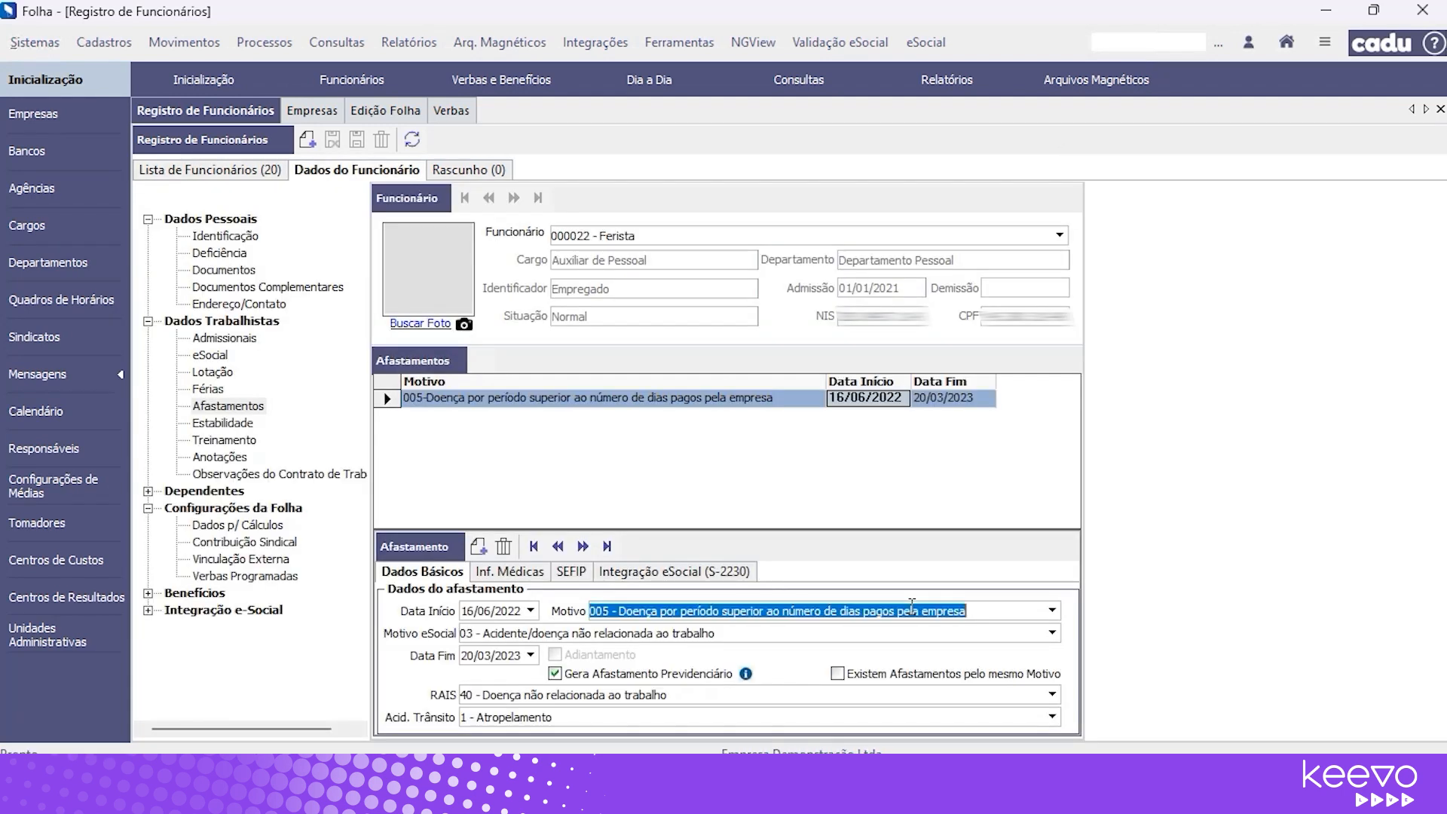
click(1052, 611)
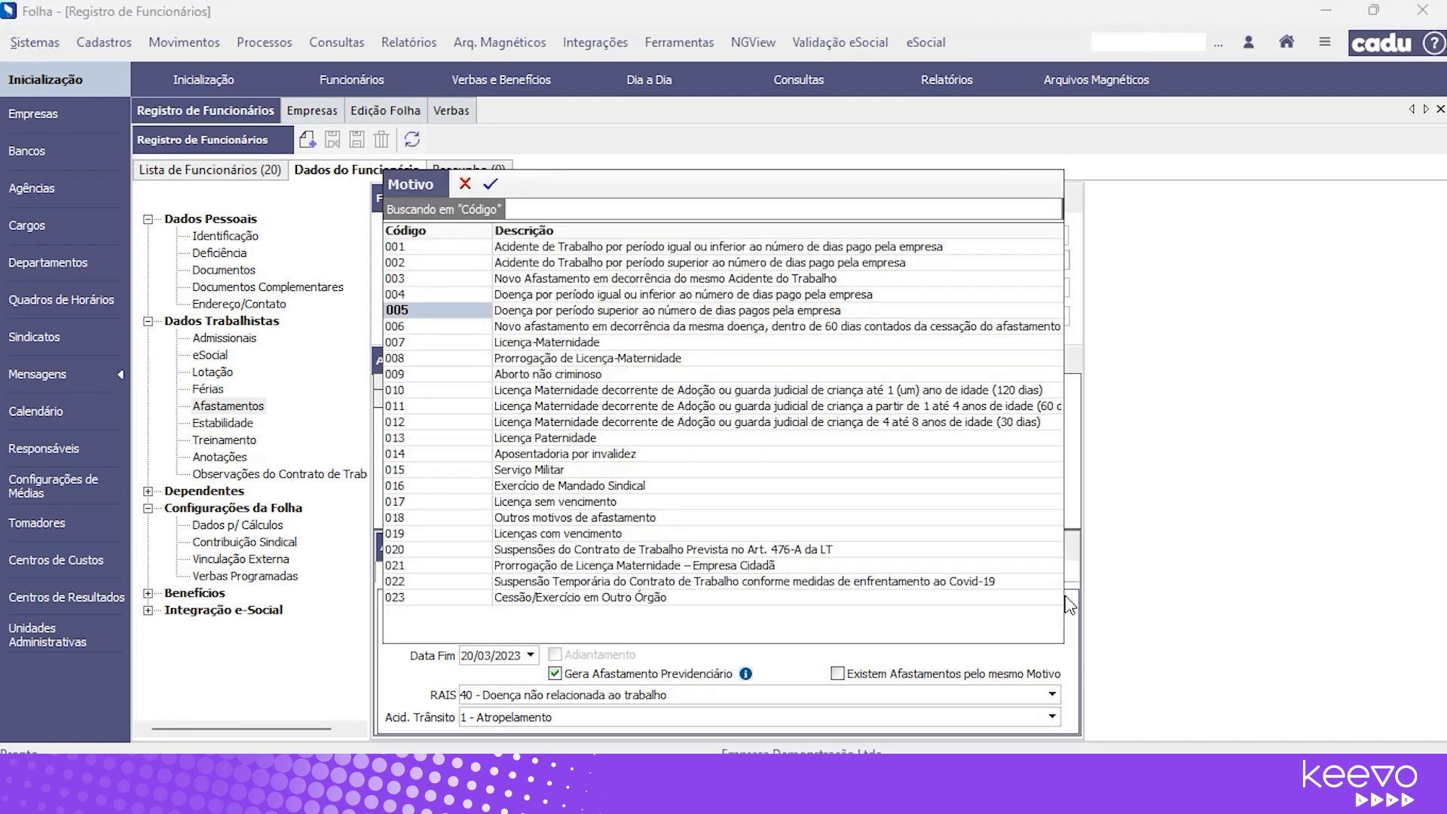
click(467, 184)
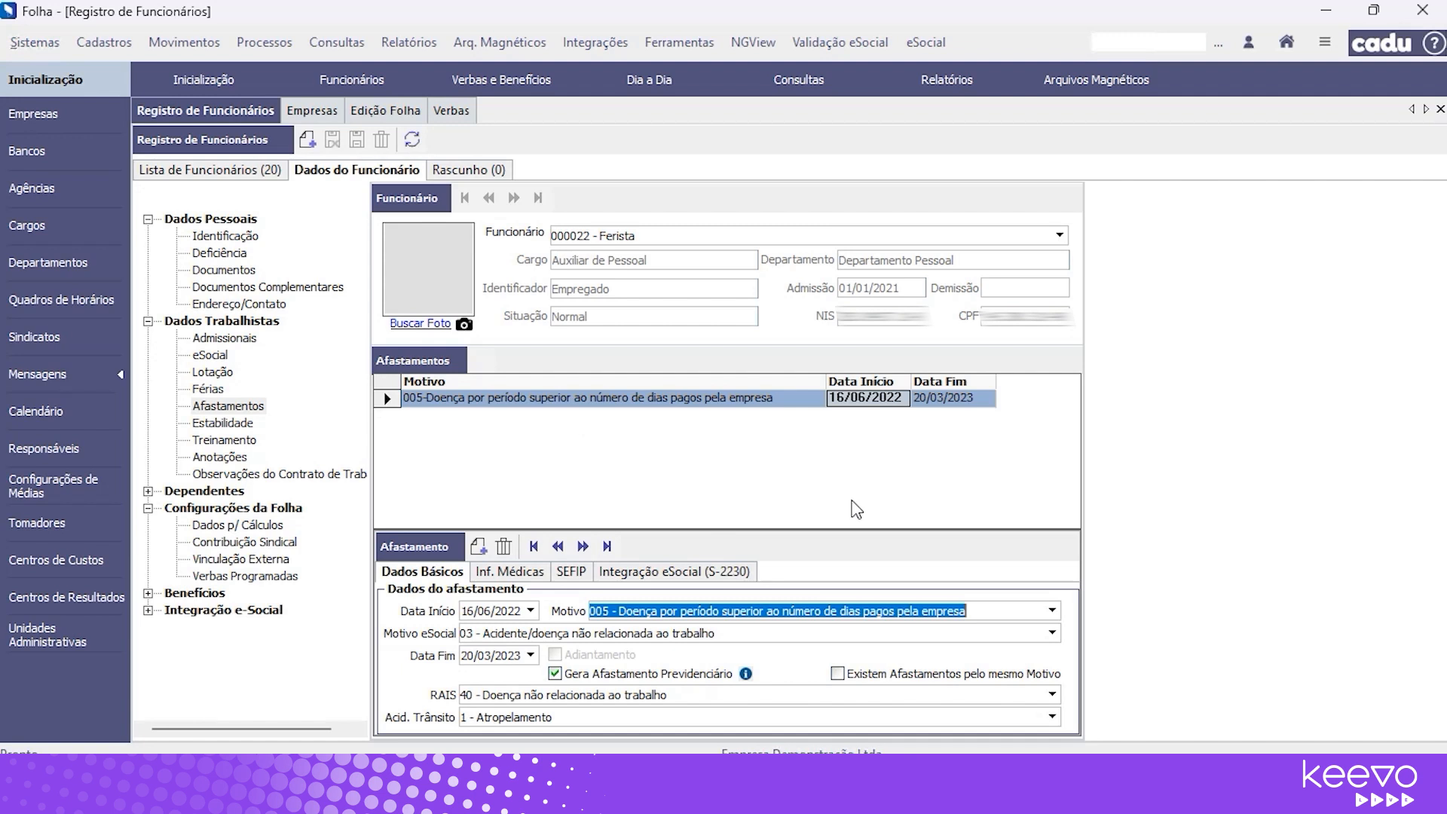
click(492, 662)
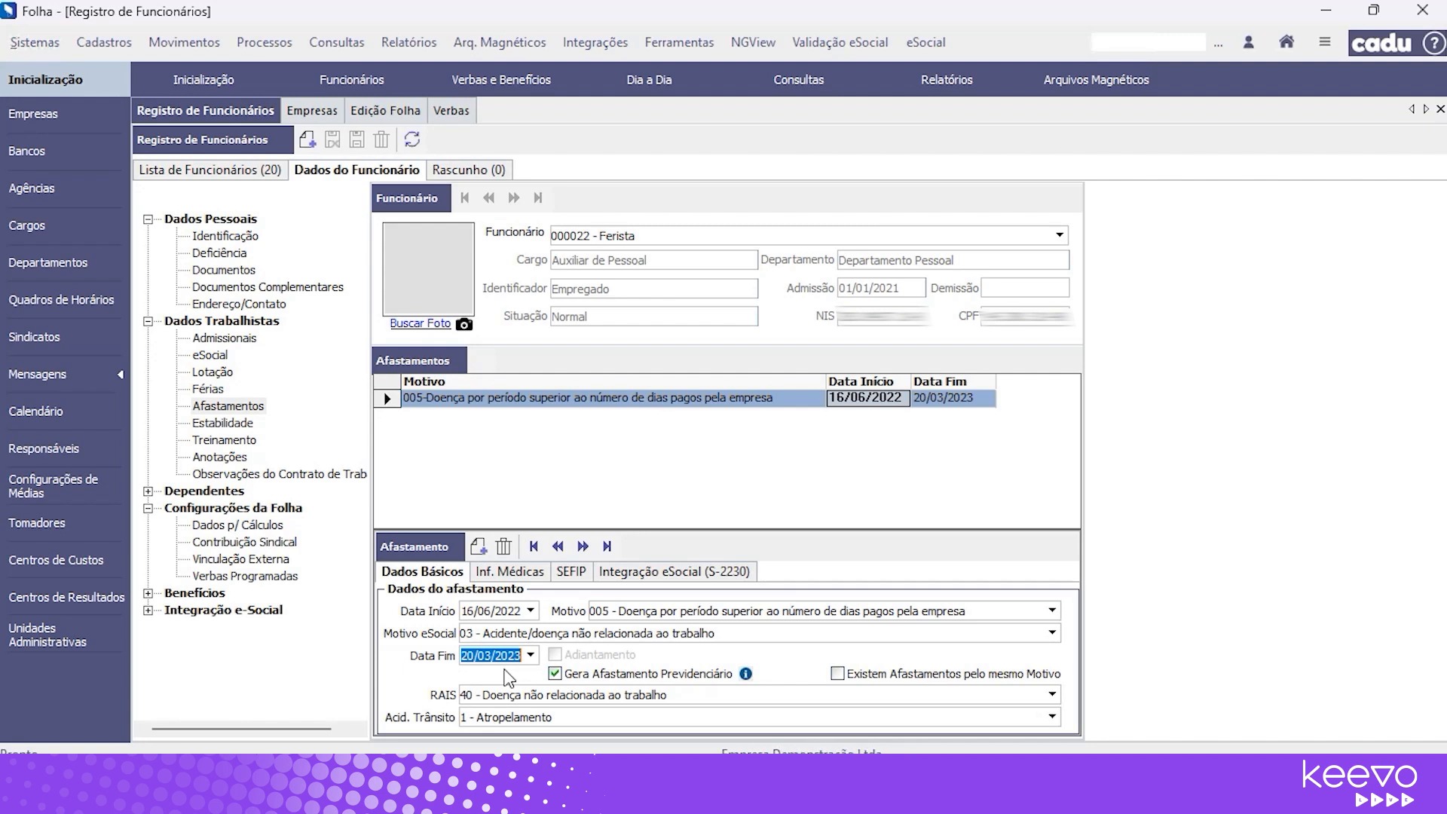
Open the Férias records for employee code 22 and compare the Períodos Aquisitivos with the leave's start and end dates.
click(195, 47)
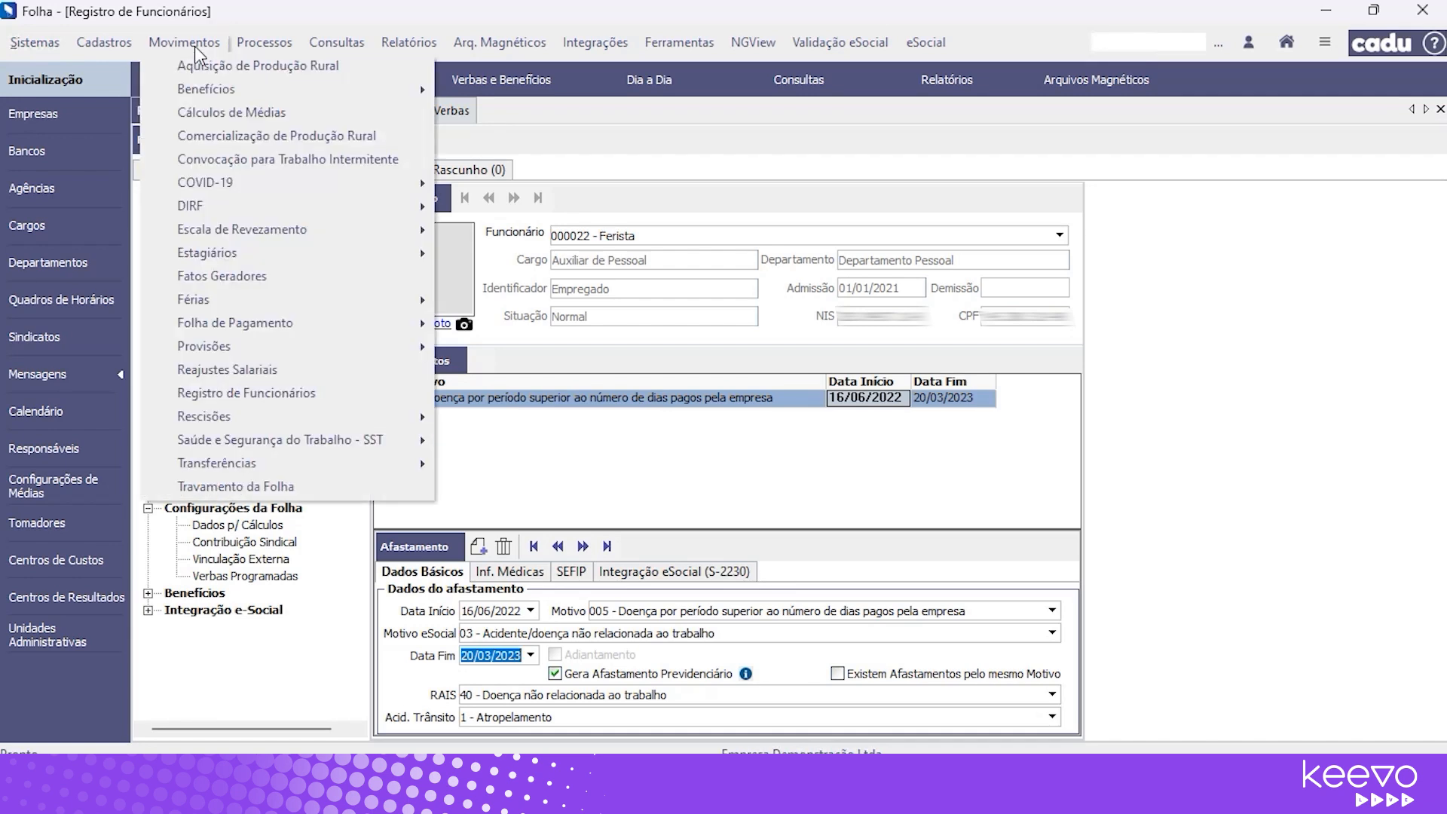
mouse_move(207, 306)
click(455, 300)
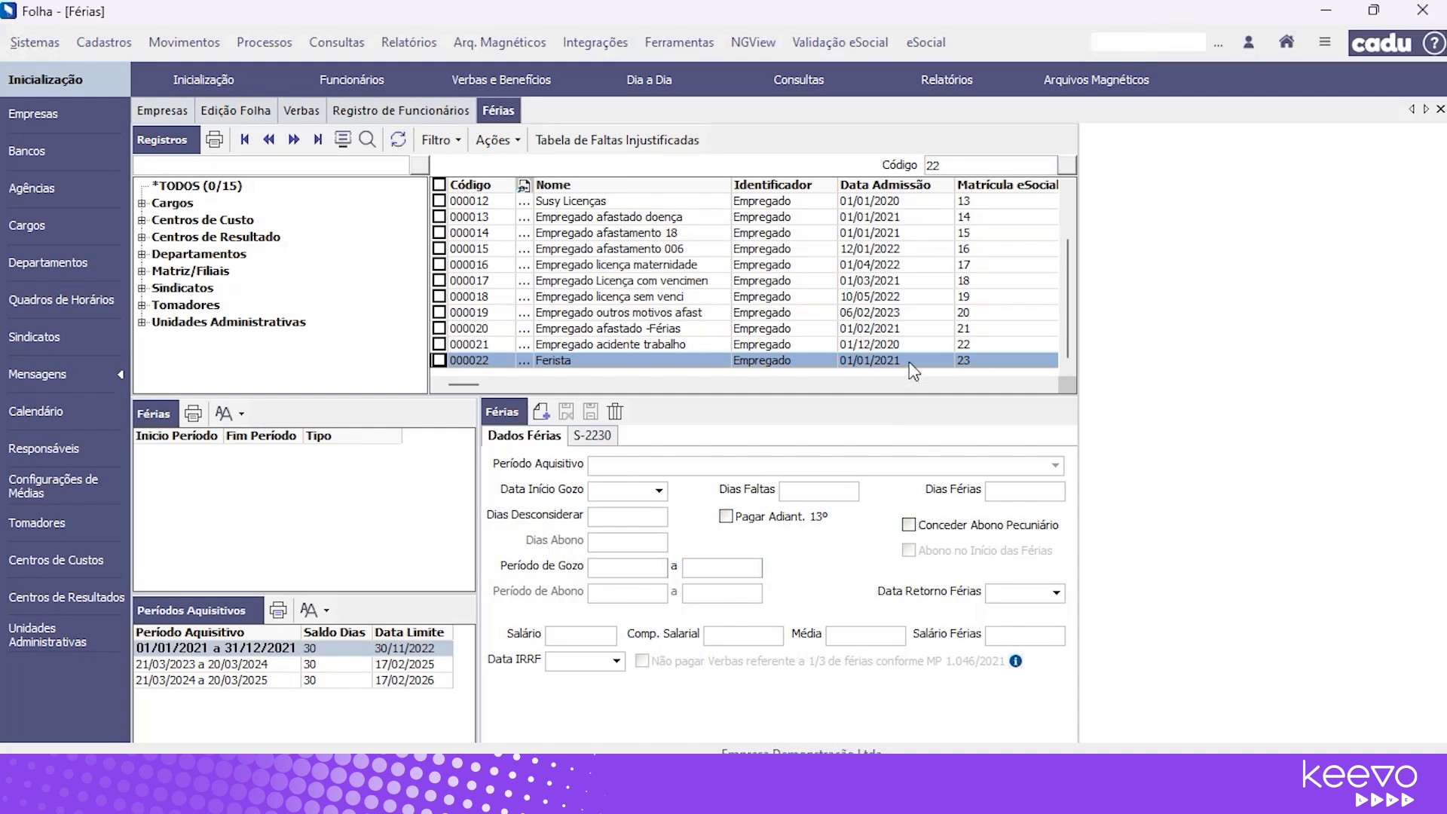
click(383, 111)
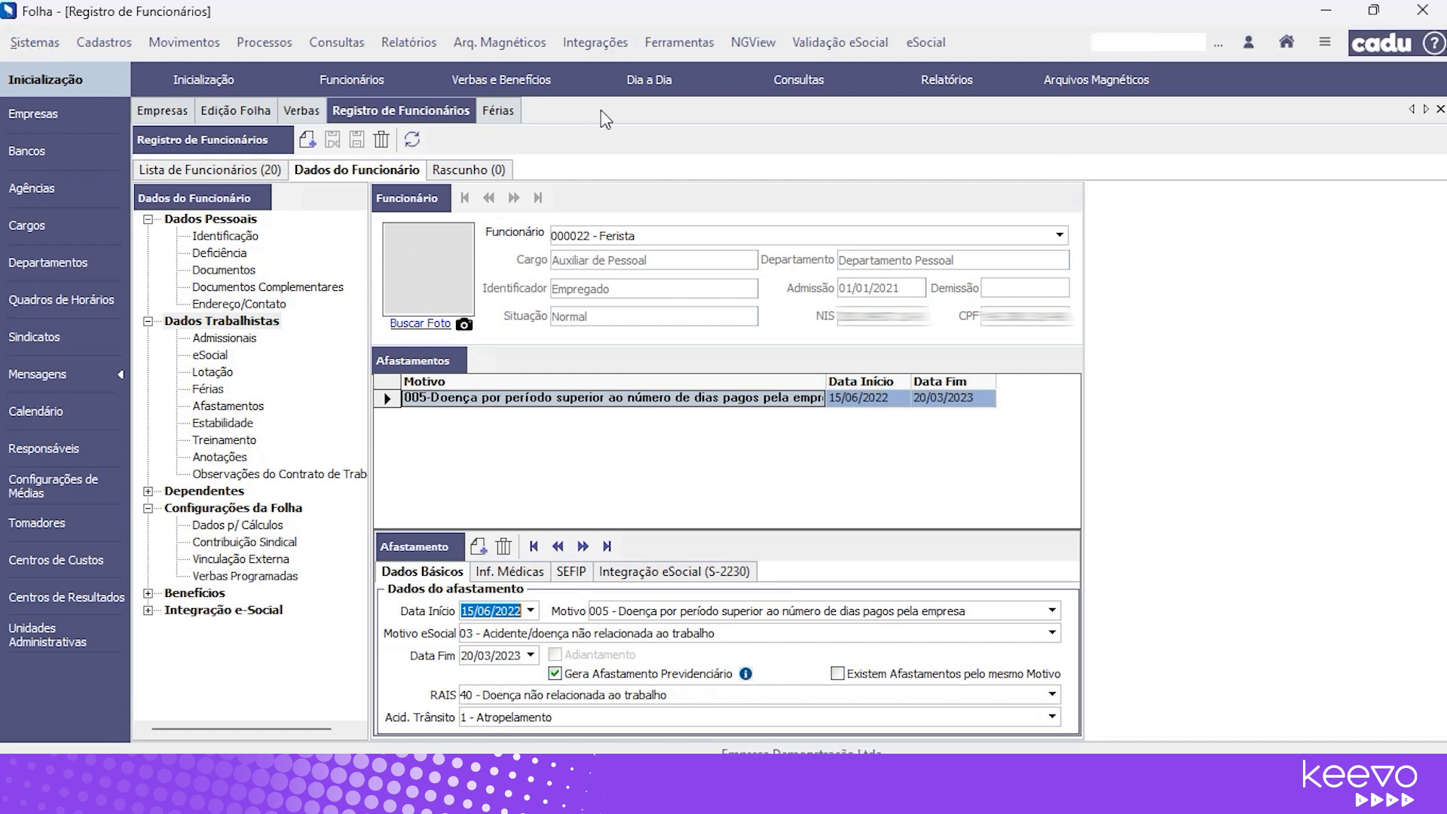
click(499, 111)
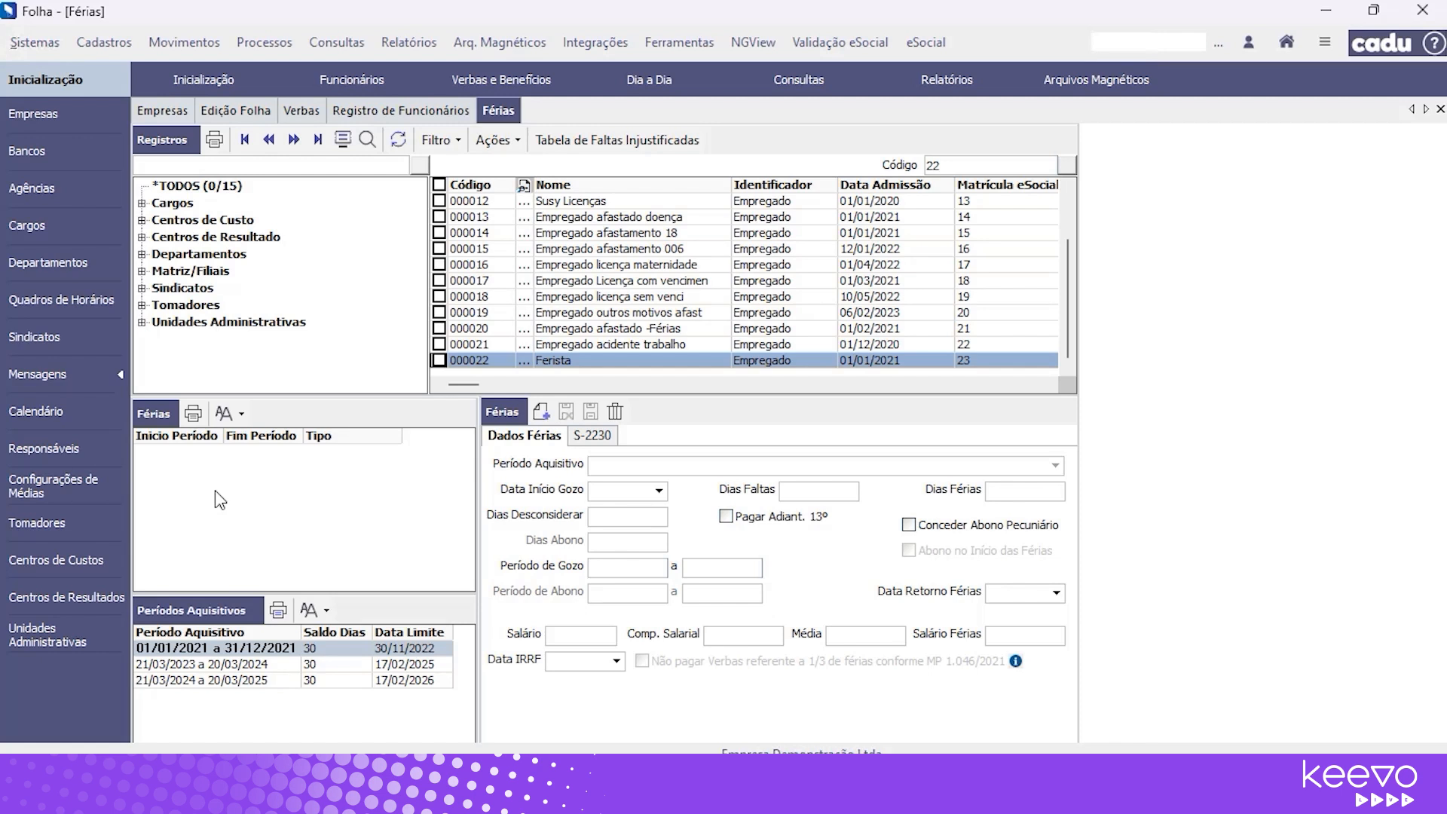
click(419, 111)
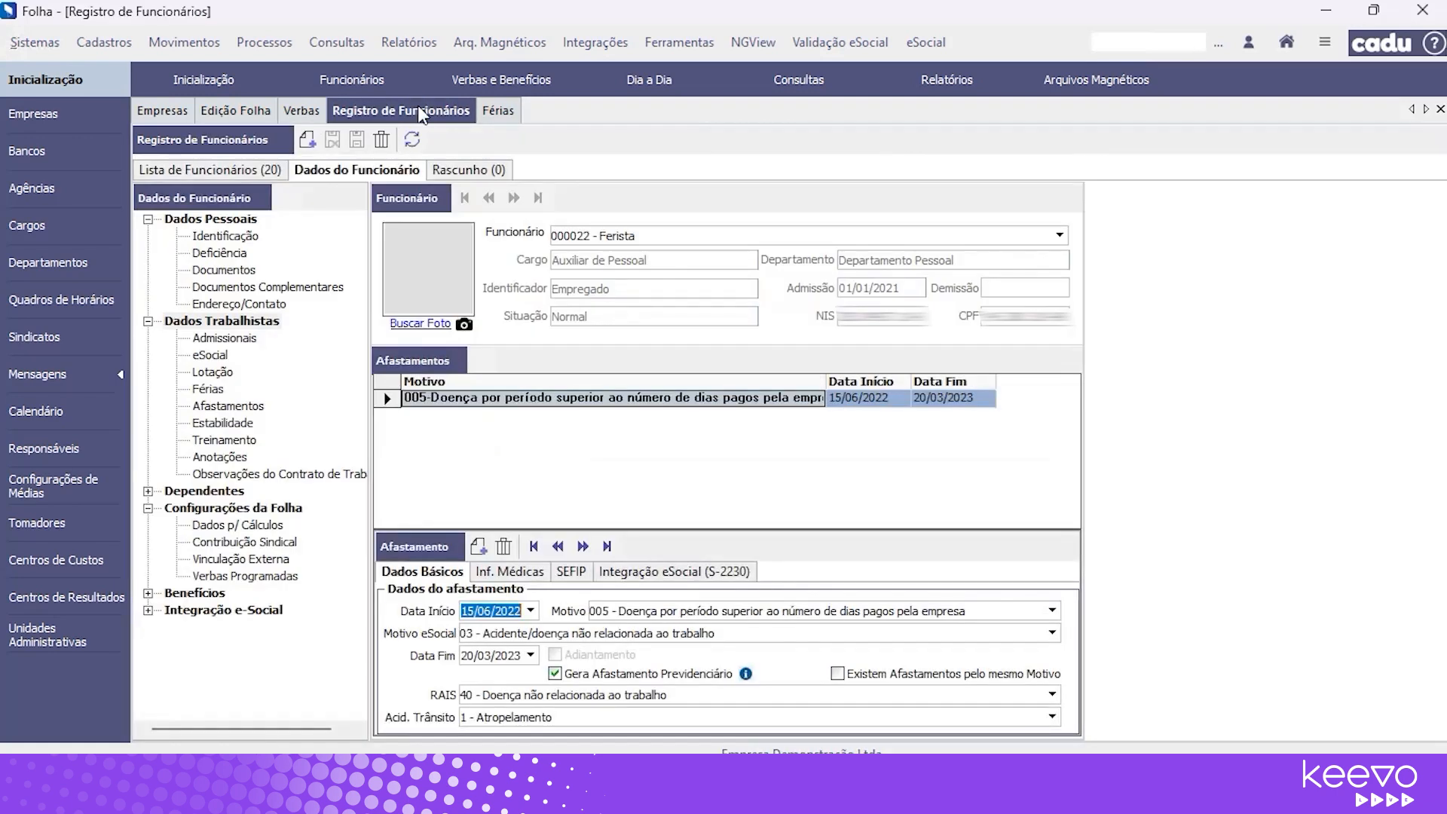
Open the Motivo list for employee code 22's leave and look over reasons 001 to 009.
click(1054, 612)
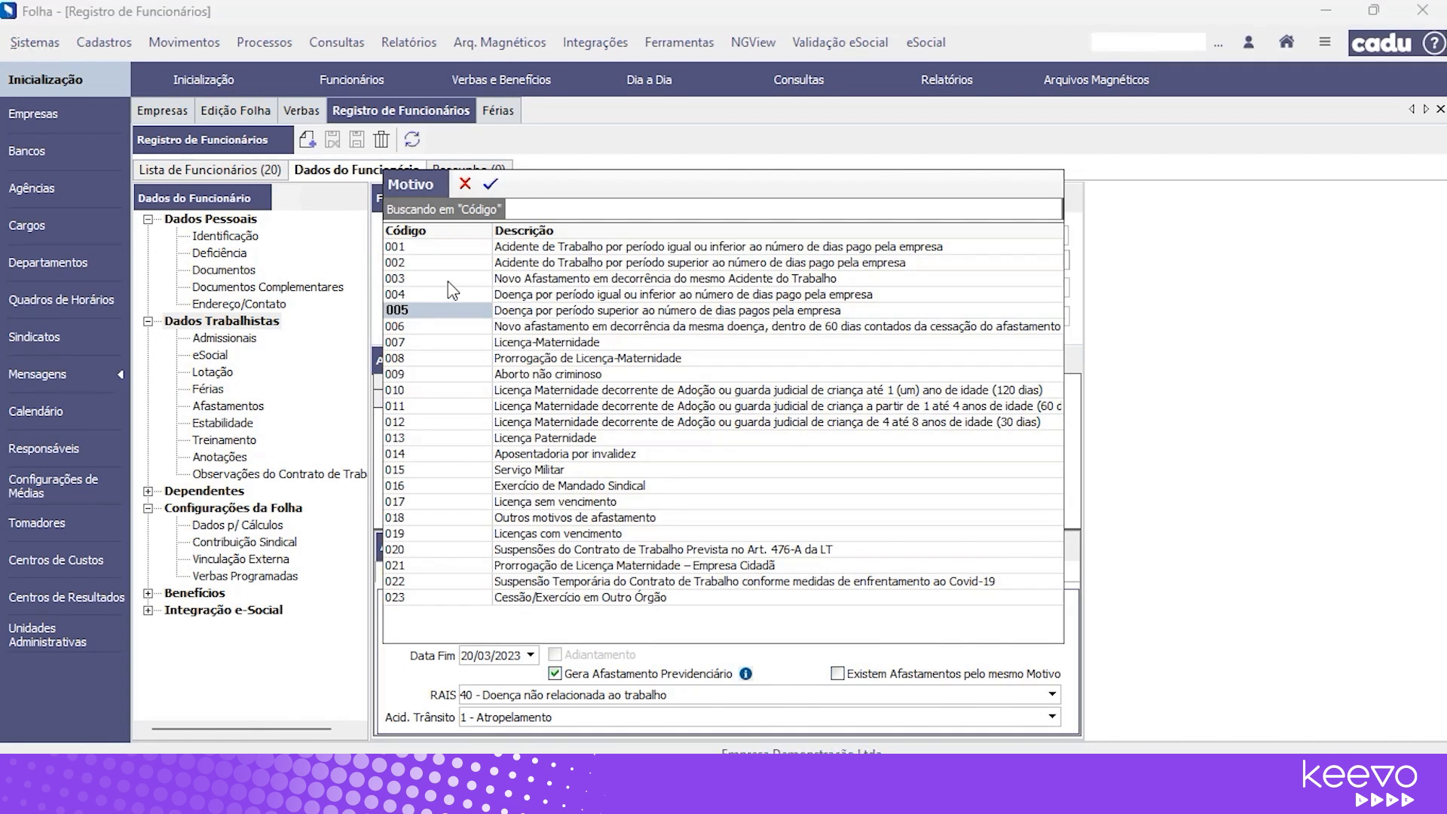
click(433, 246)
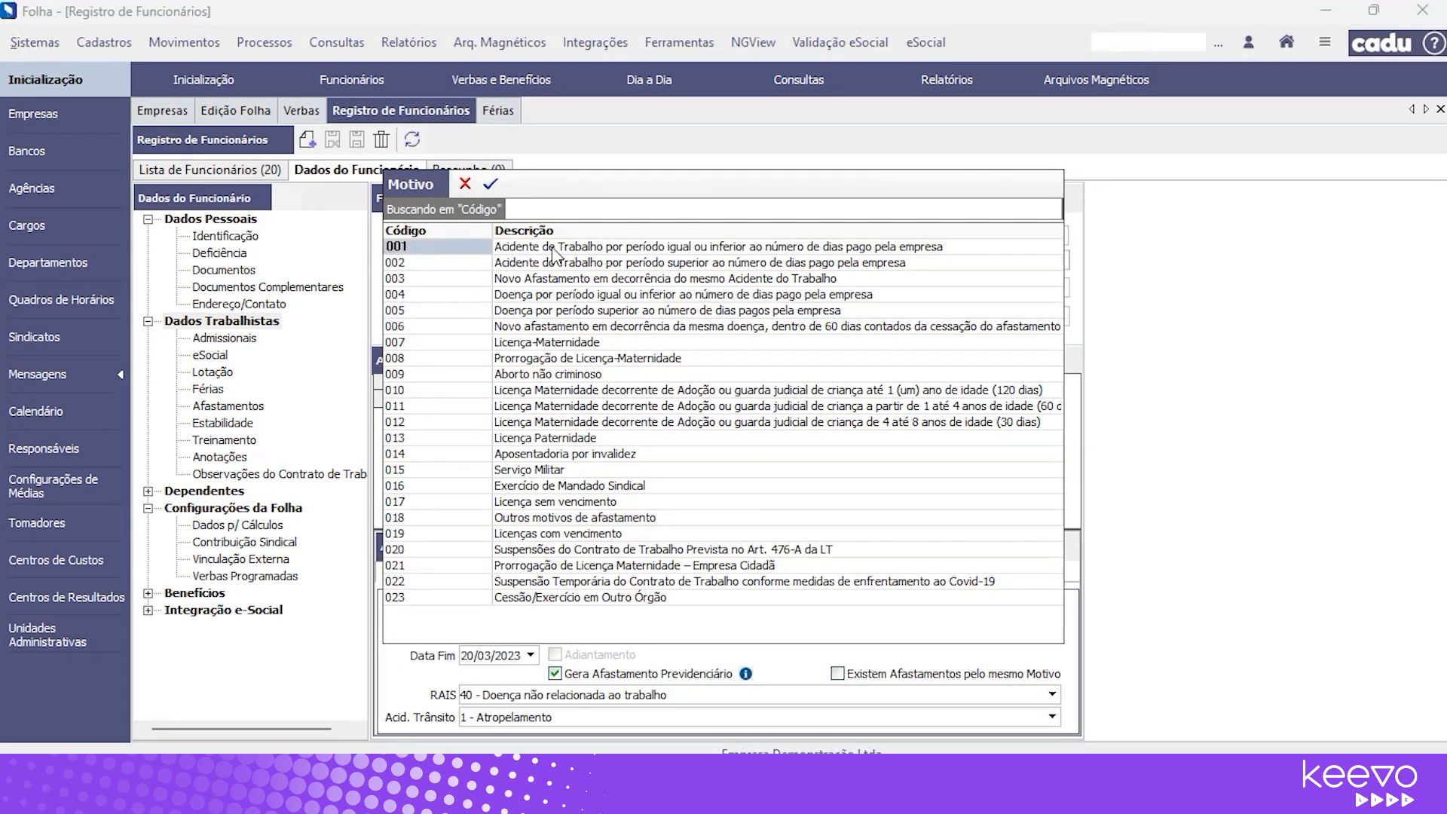
click(556, 284)
click(558, 286)
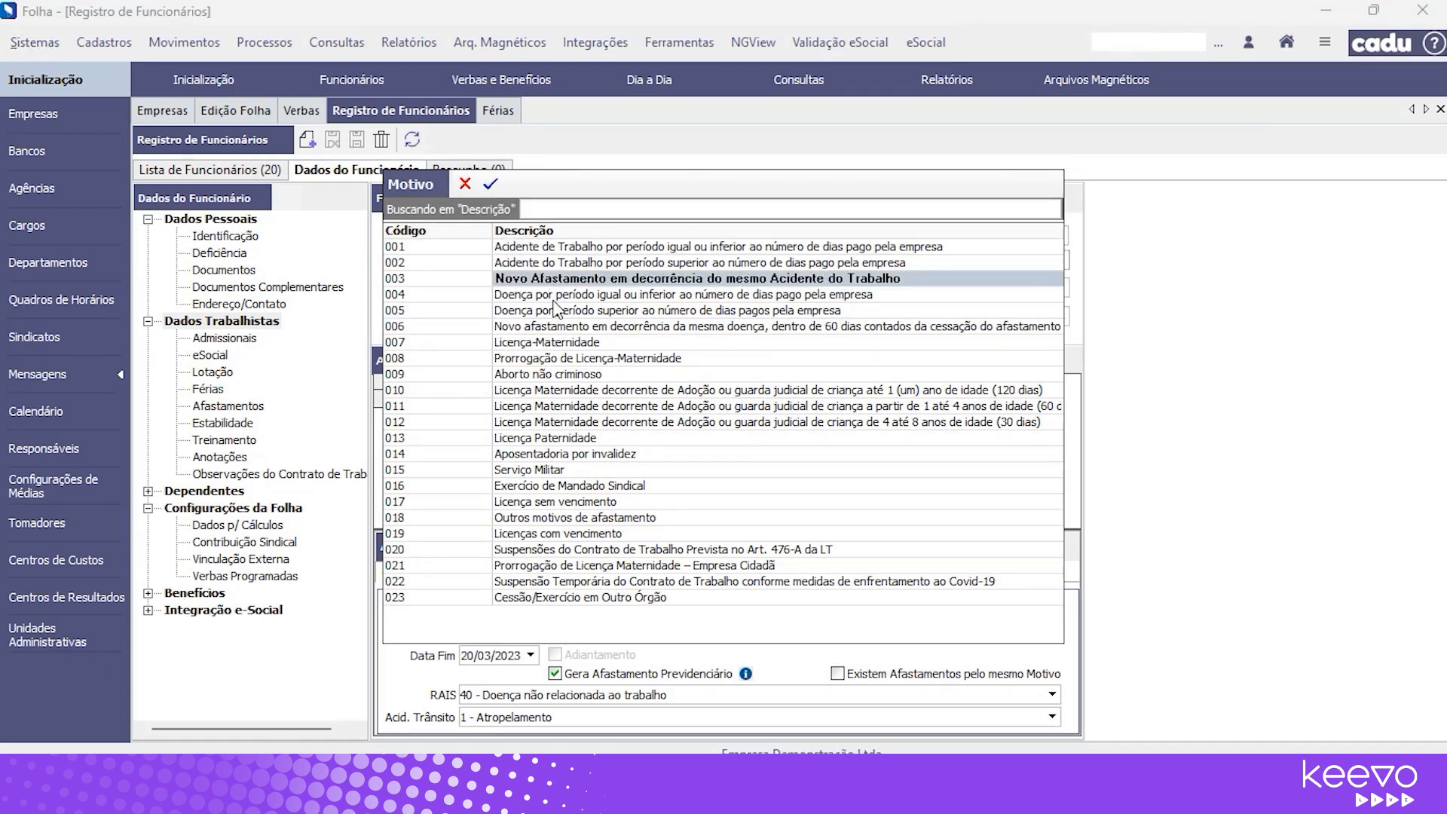
click(564, 347)
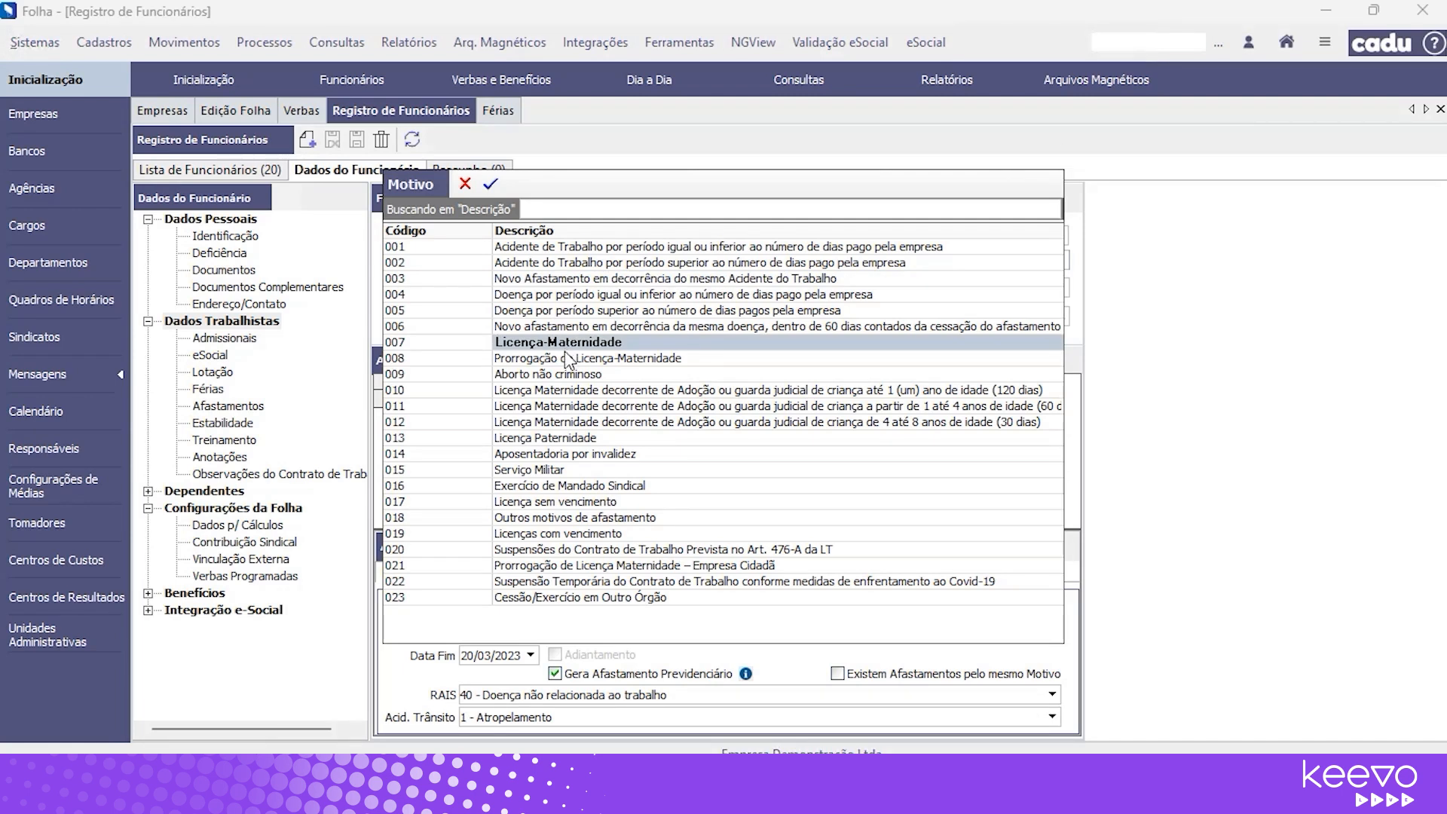
click(570, 361)
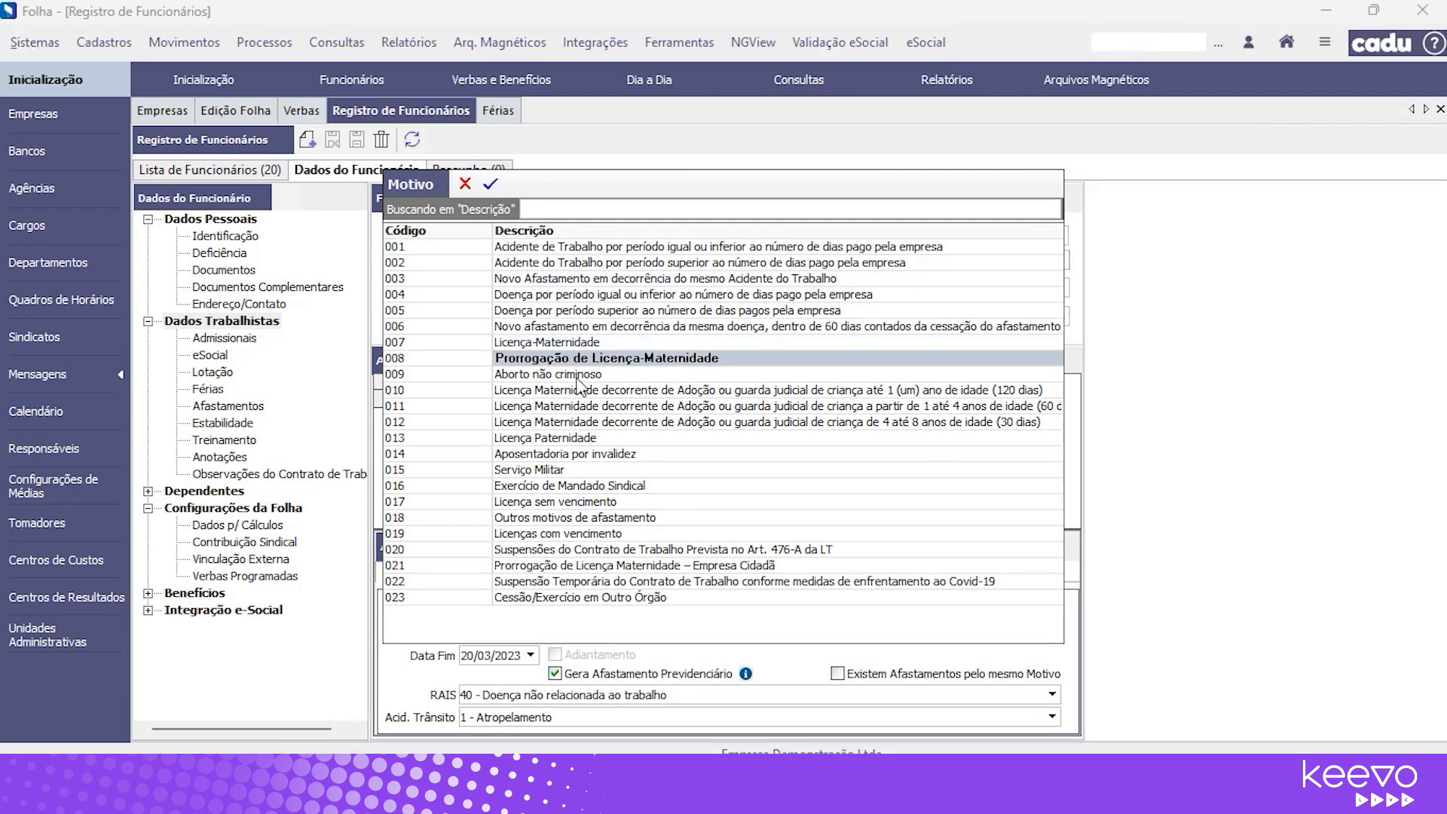
click(580, 376)
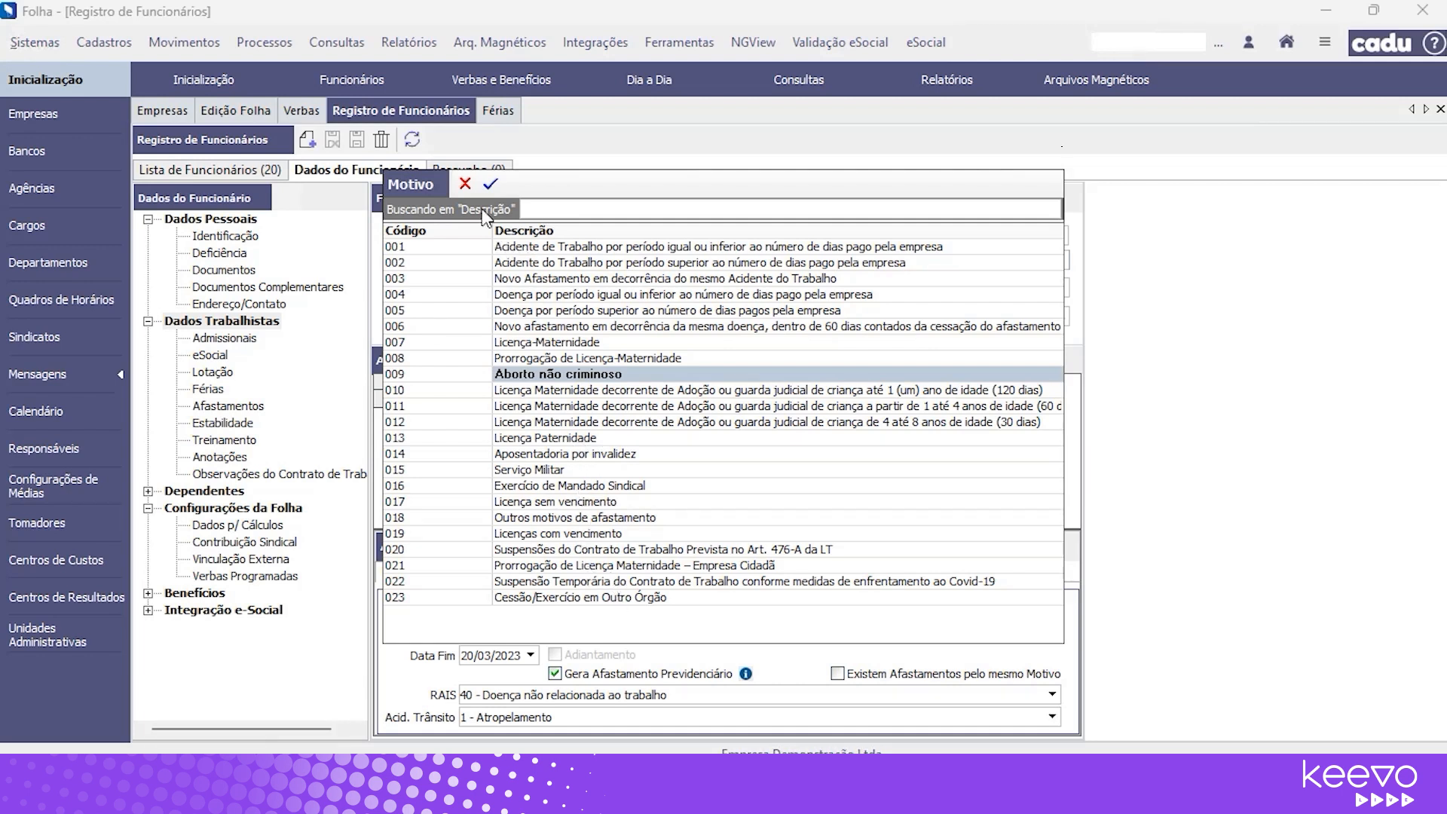
Examine the work accident leave reasons 001, 002 and 003 in the Motivo list.
click(585, 247)
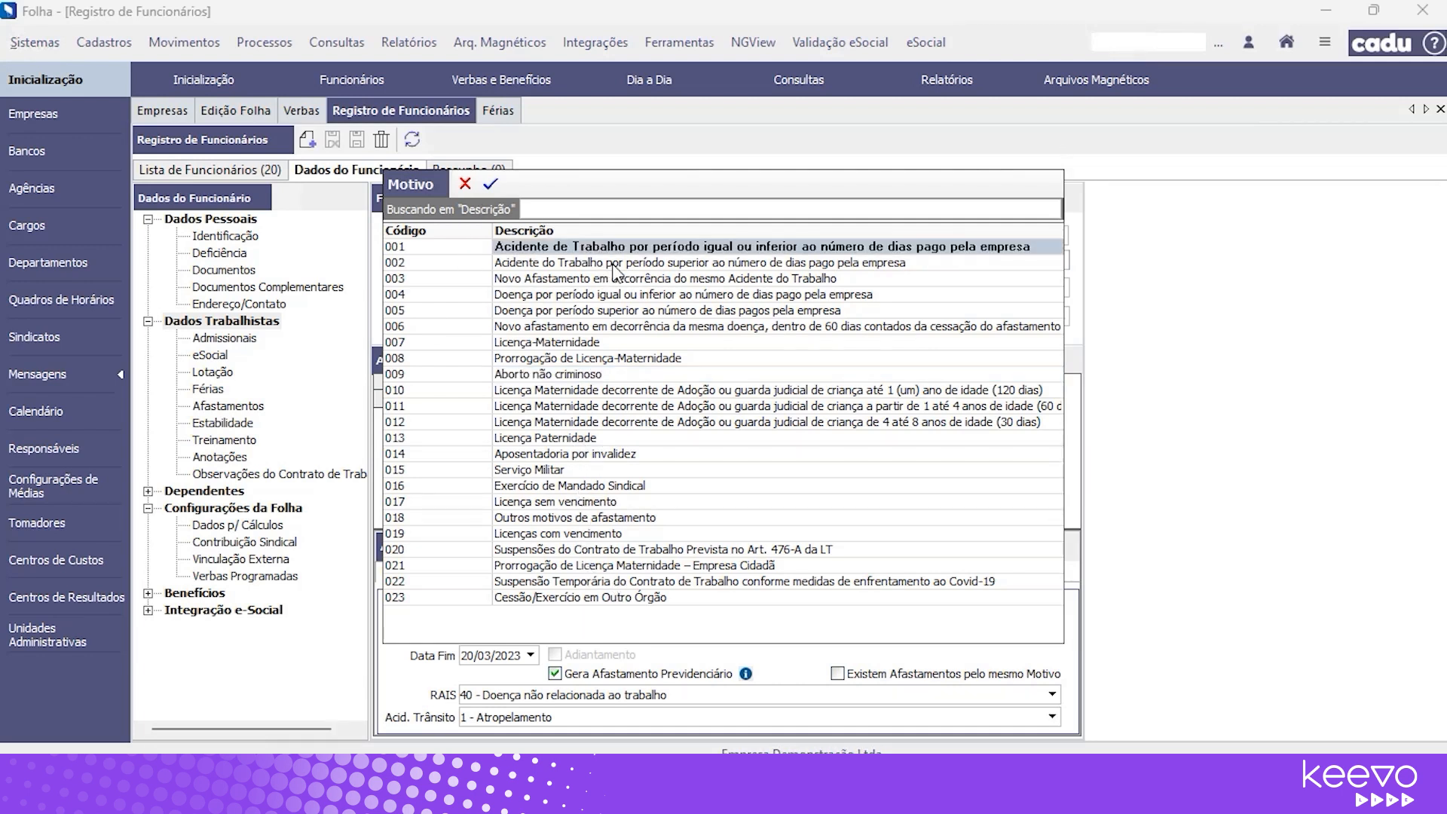
click(457, 264)
click(447, 279)
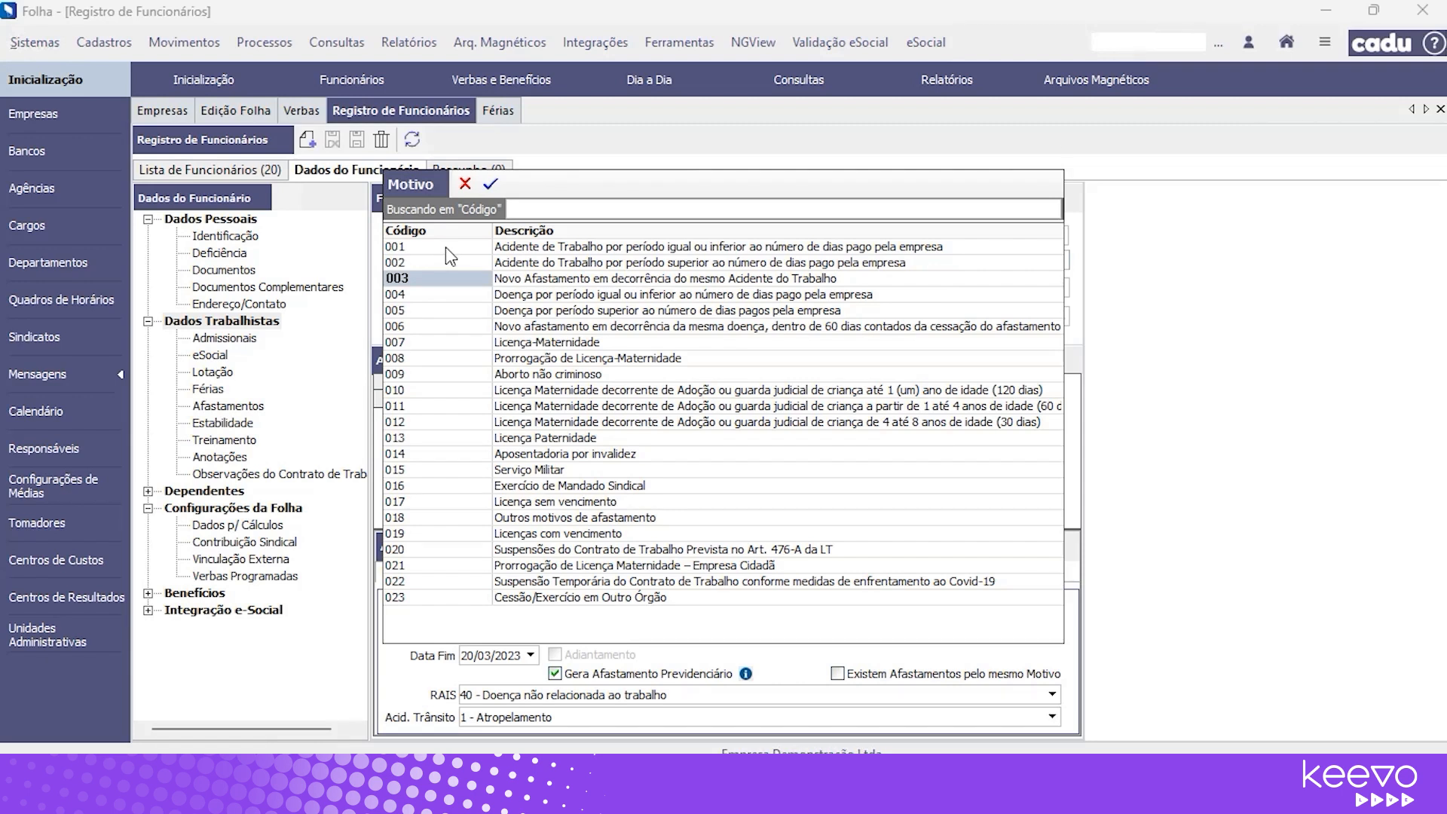
click(446, 247)
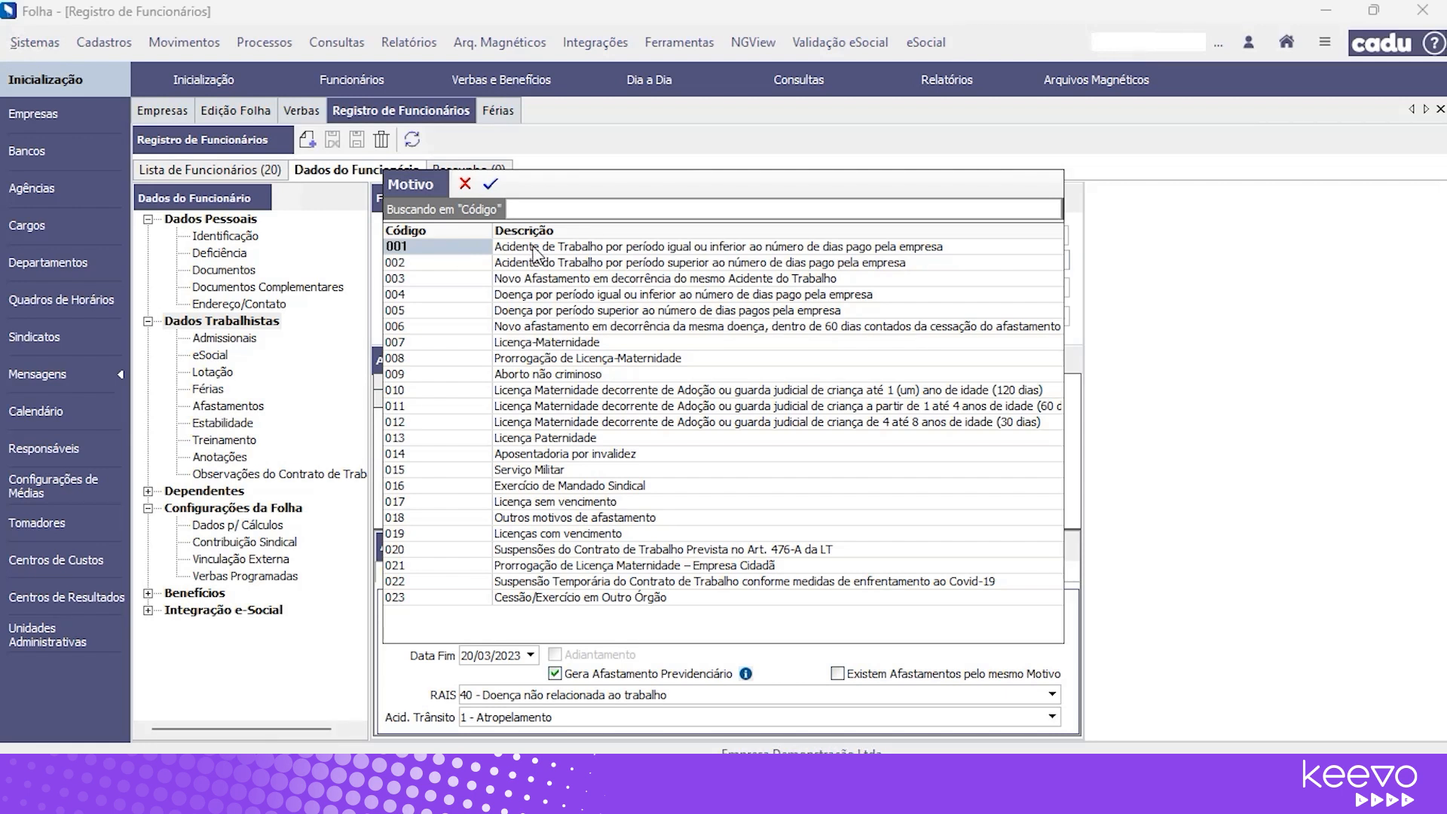
click(588, 250)
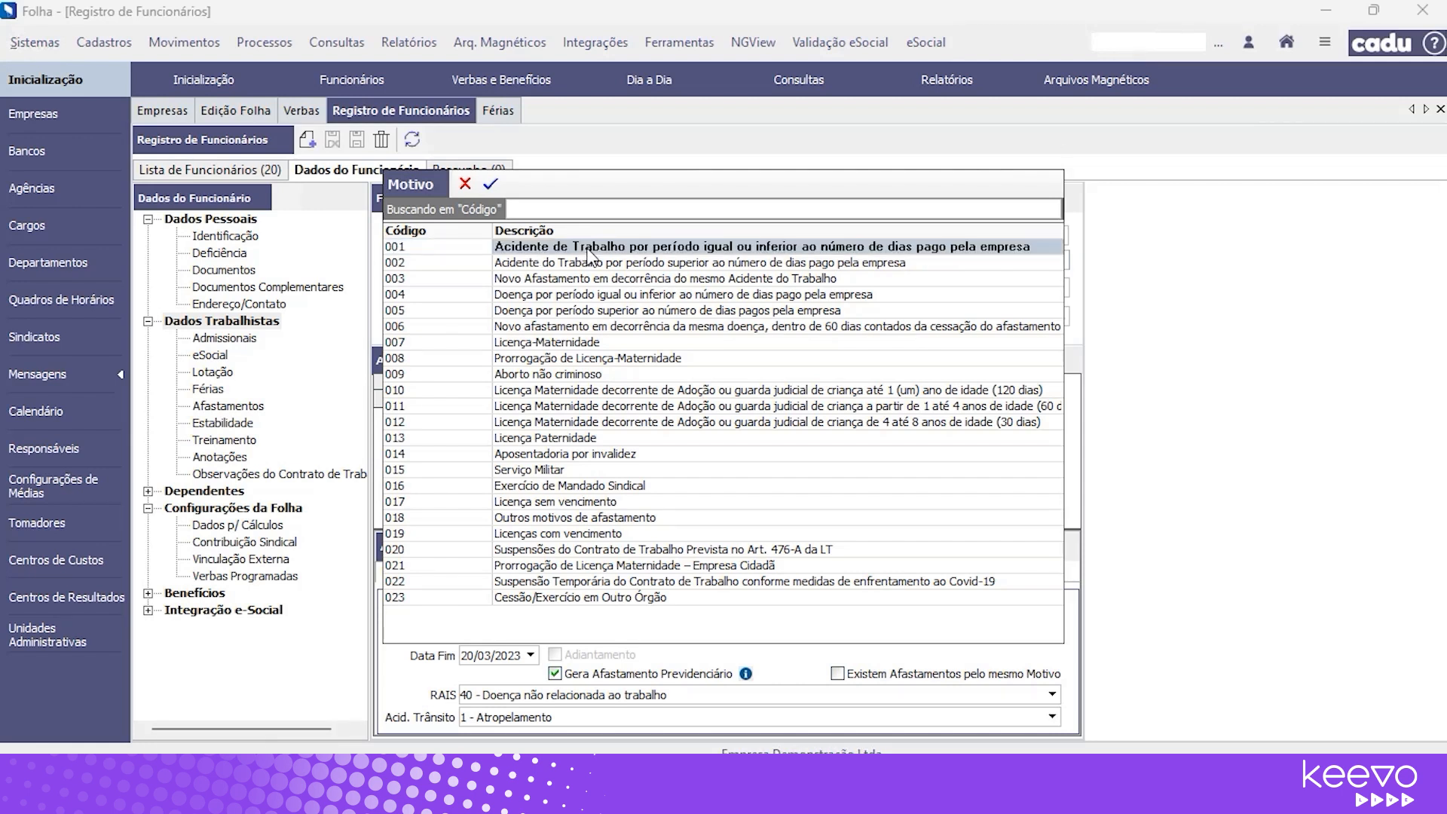
click(437, 264)
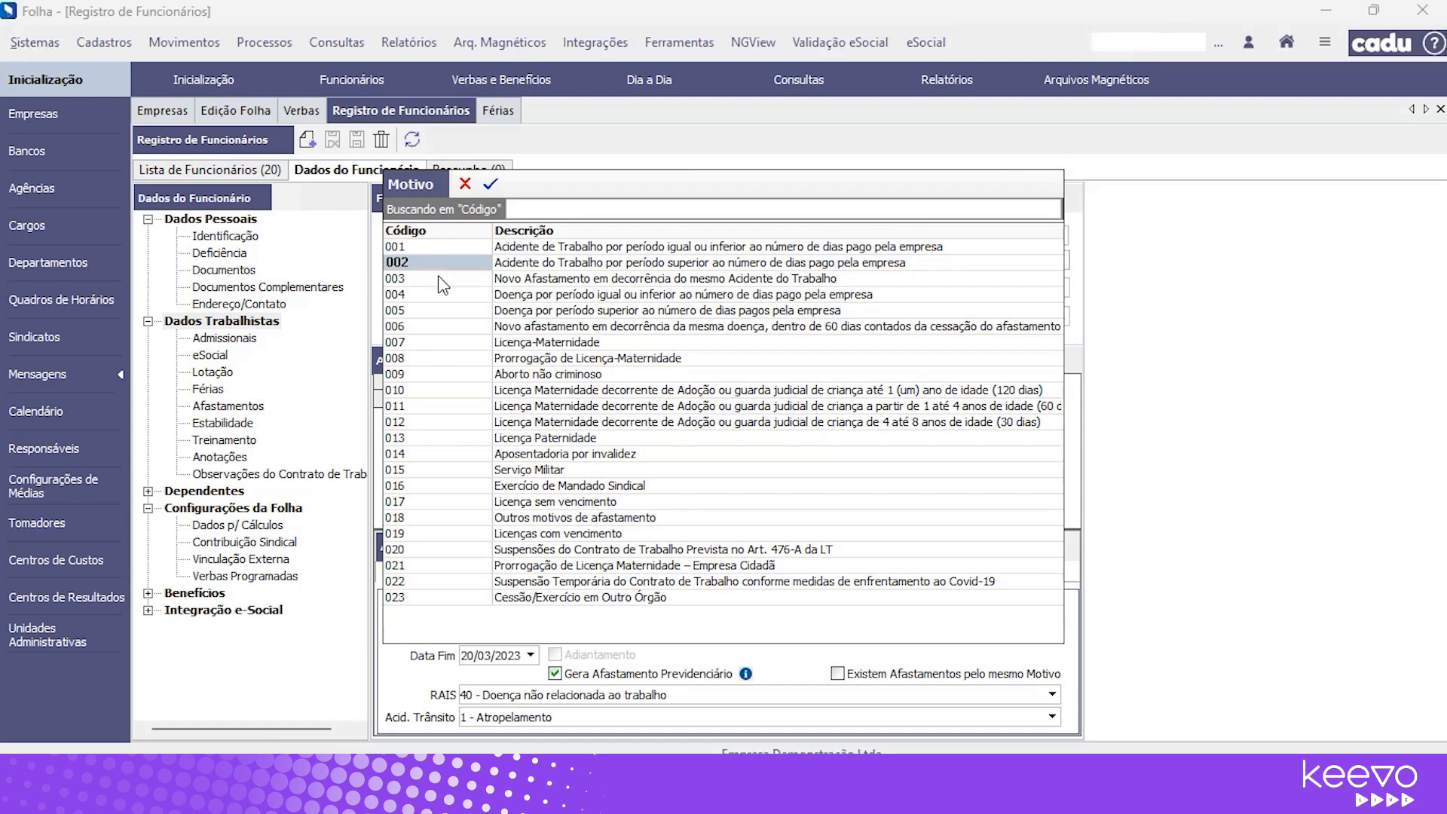
click(439, 277)
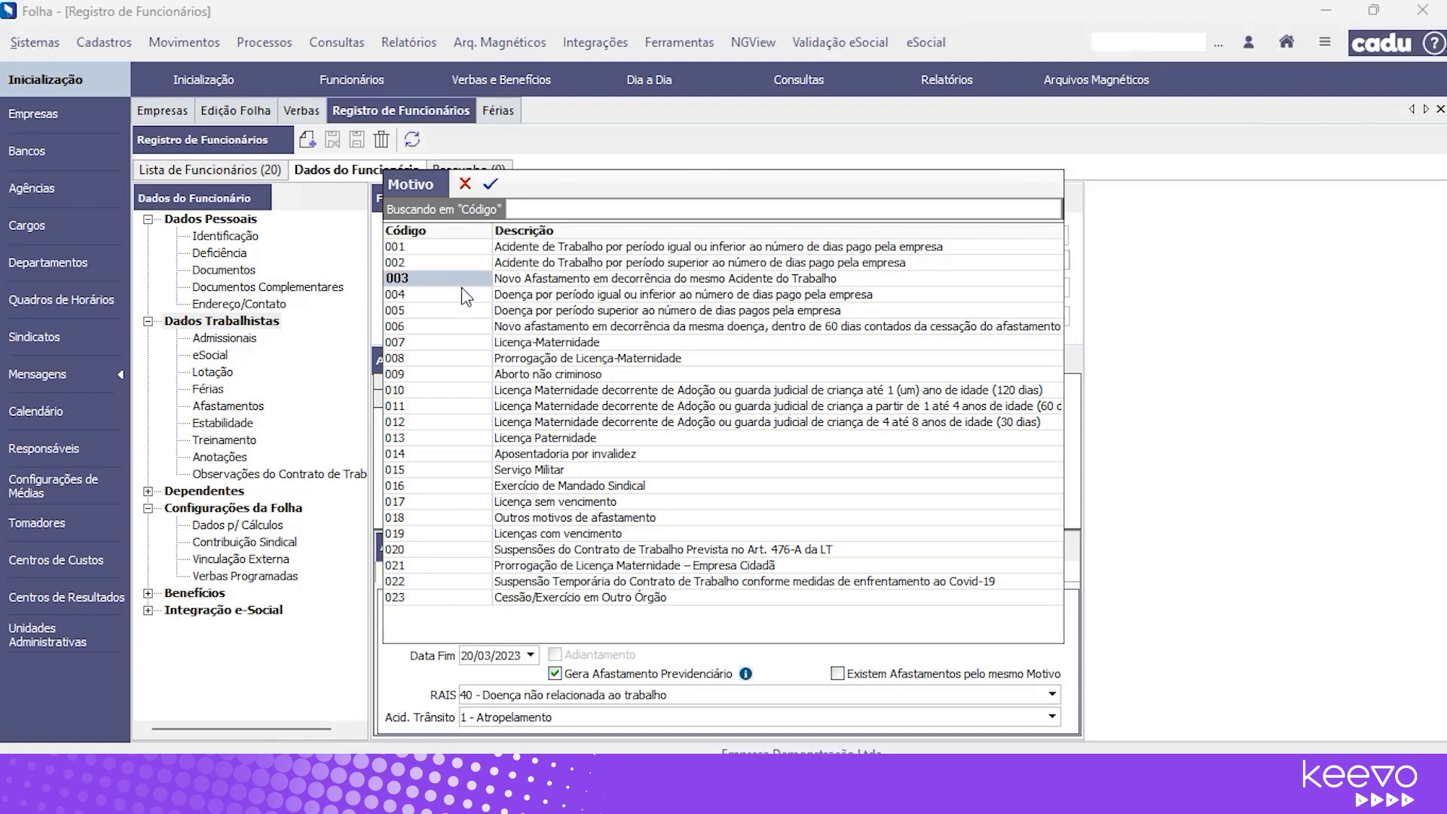
Examine the illness leave reasons 004, 005 and 006, followed by reason 007 Licença-Maternidade, in the Motivo list.
click(459, 295)
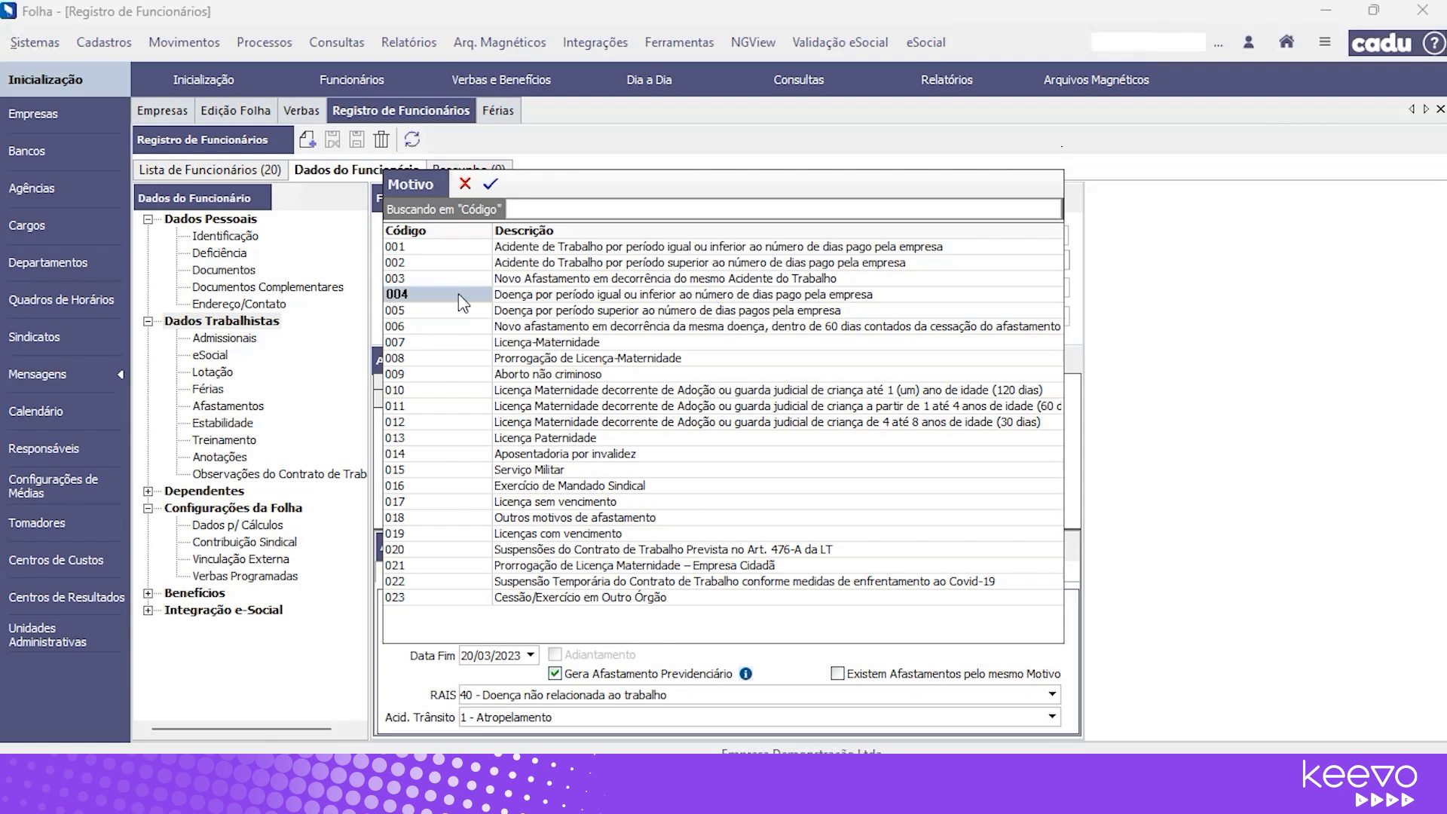
click(551, 300)
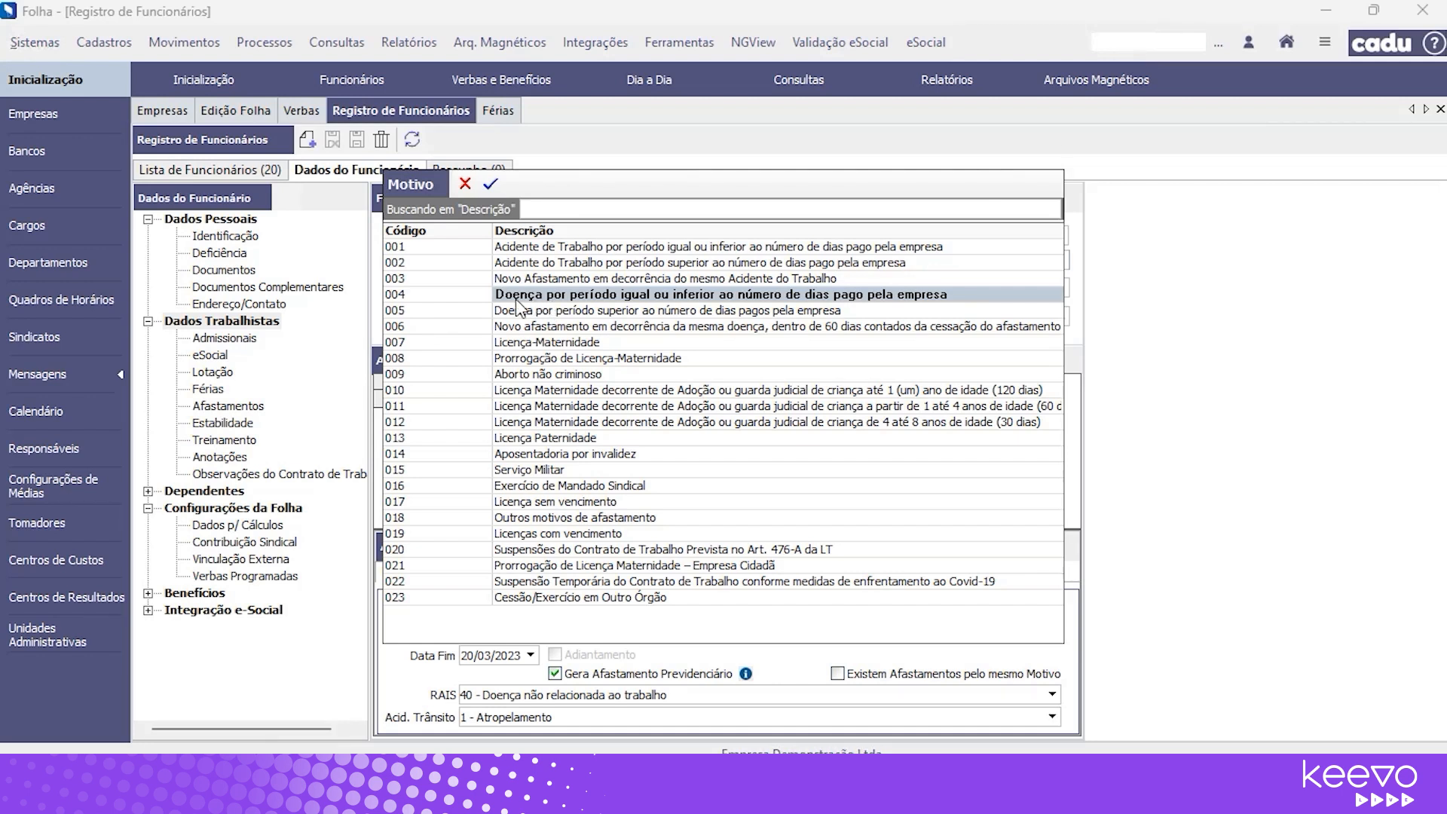
click(459, 300)
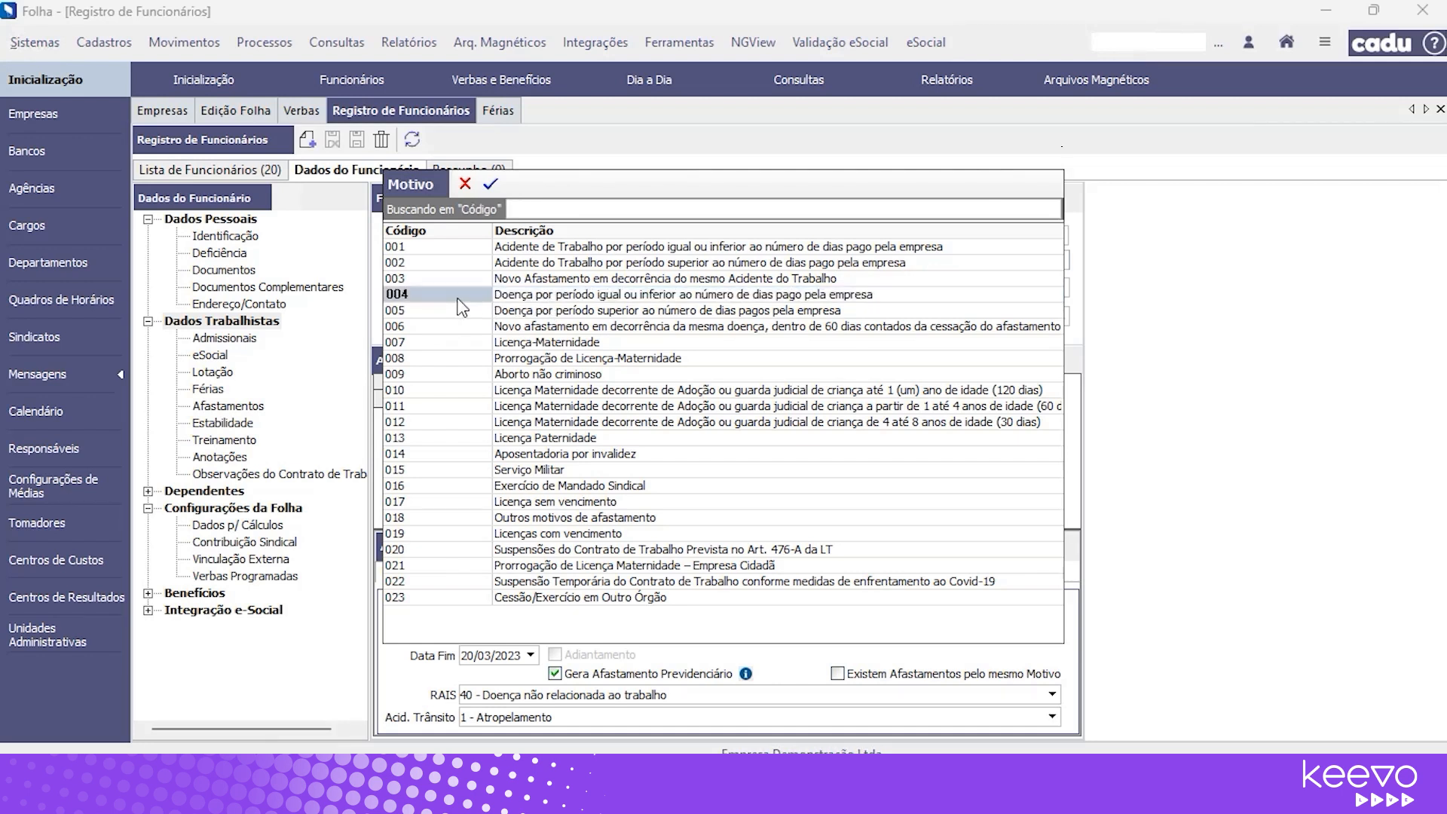
click(459, 311)
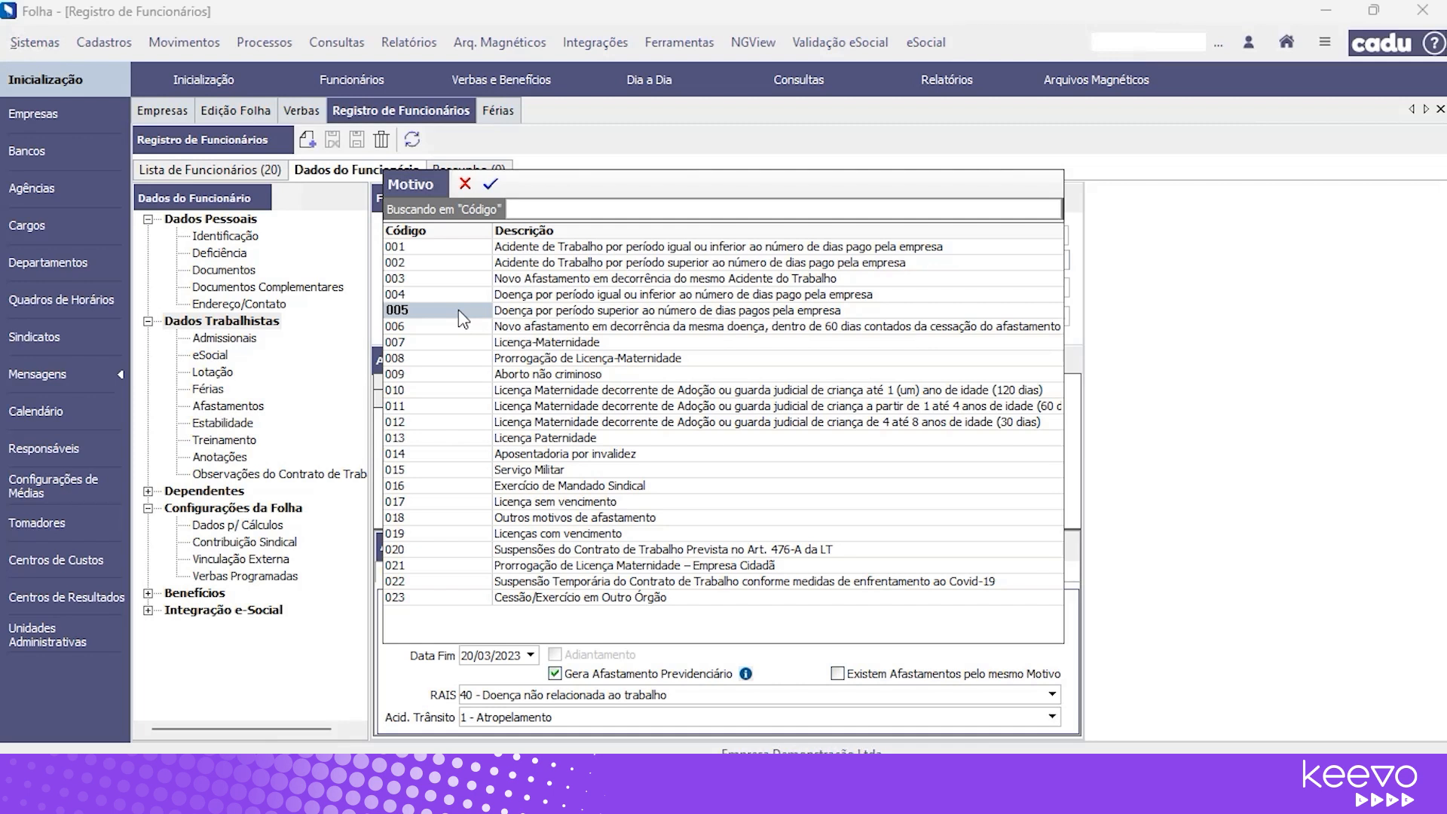
click(555, 309)
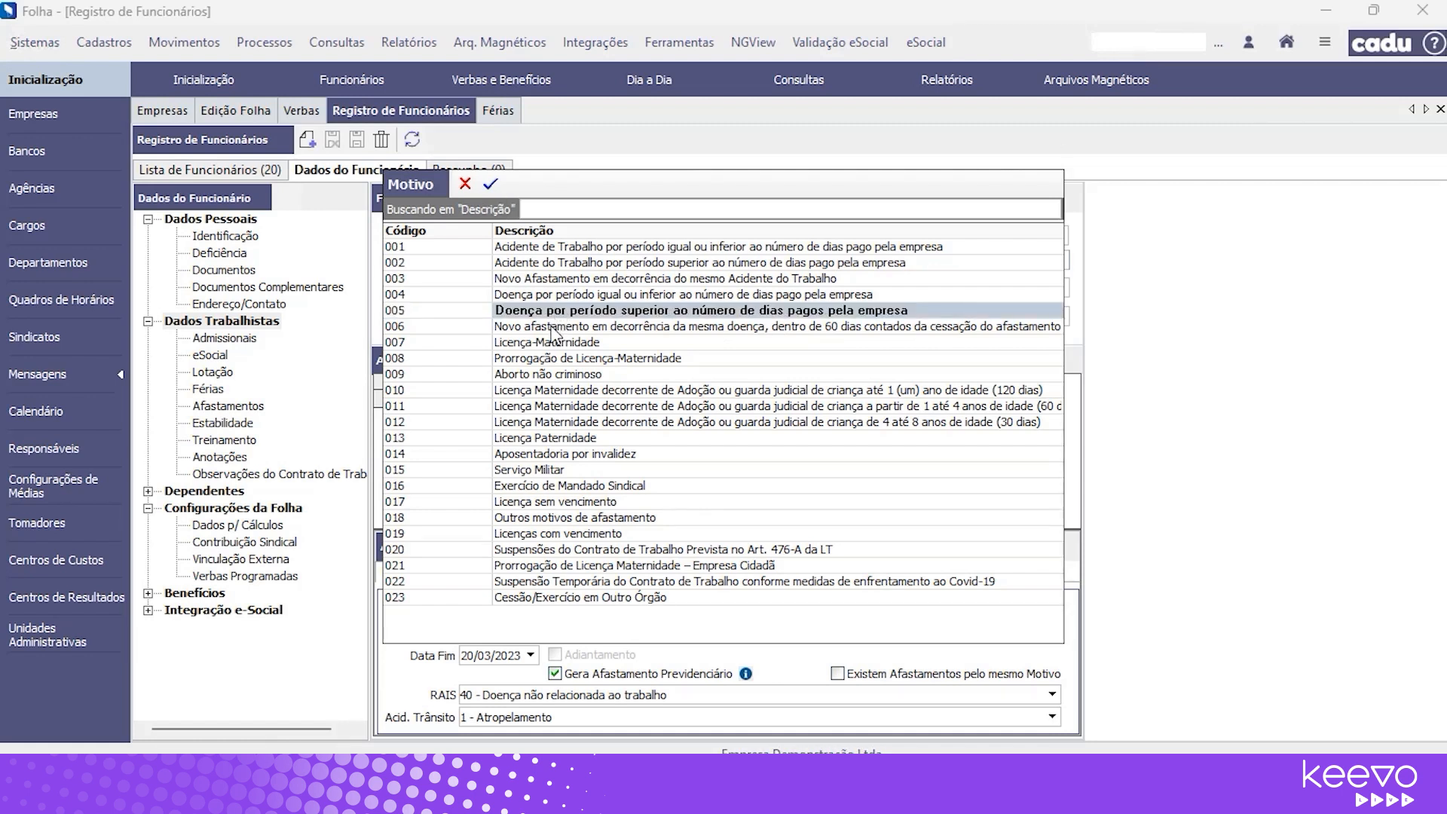
click(553, 328)
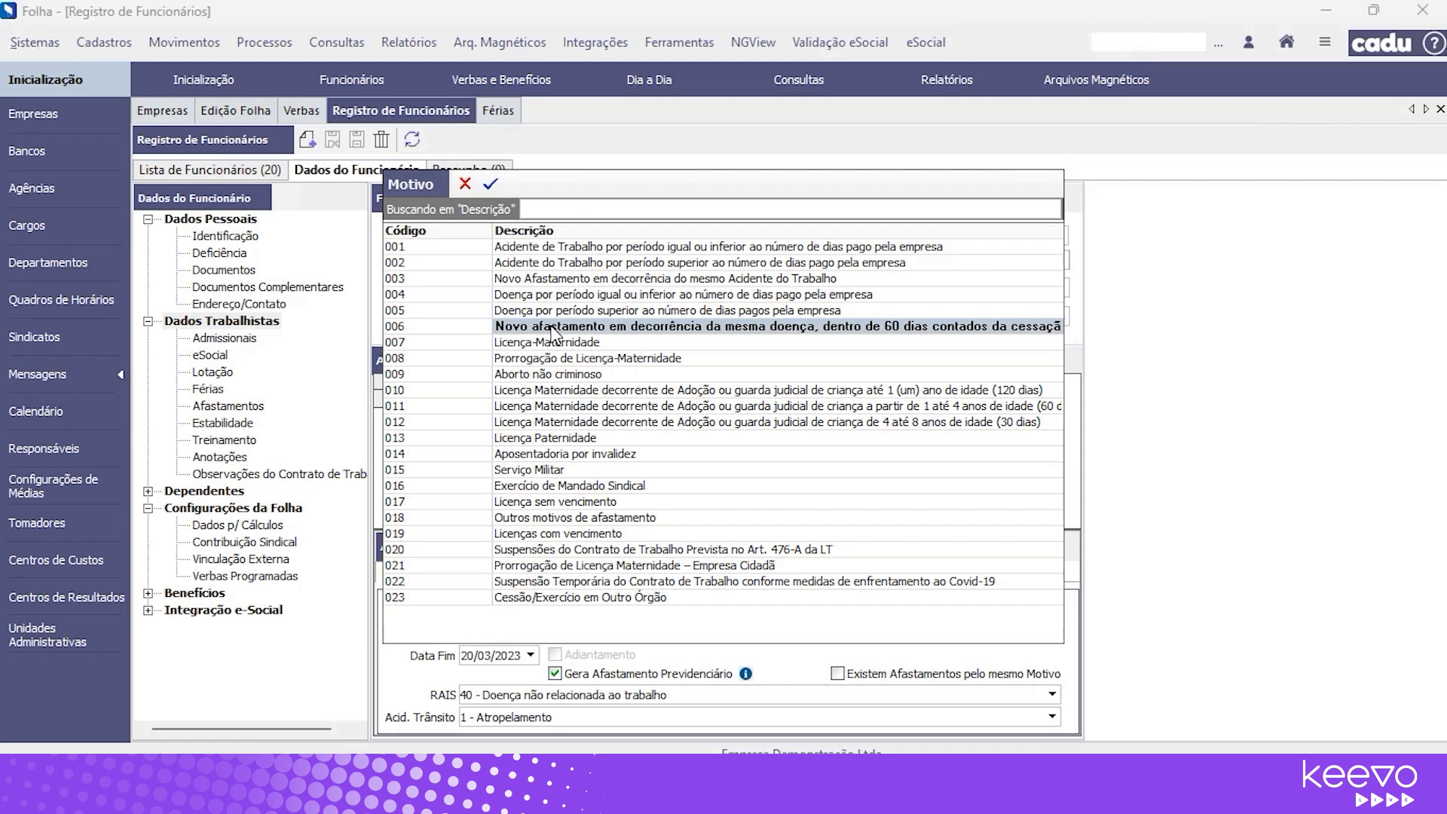
click(524, 345)
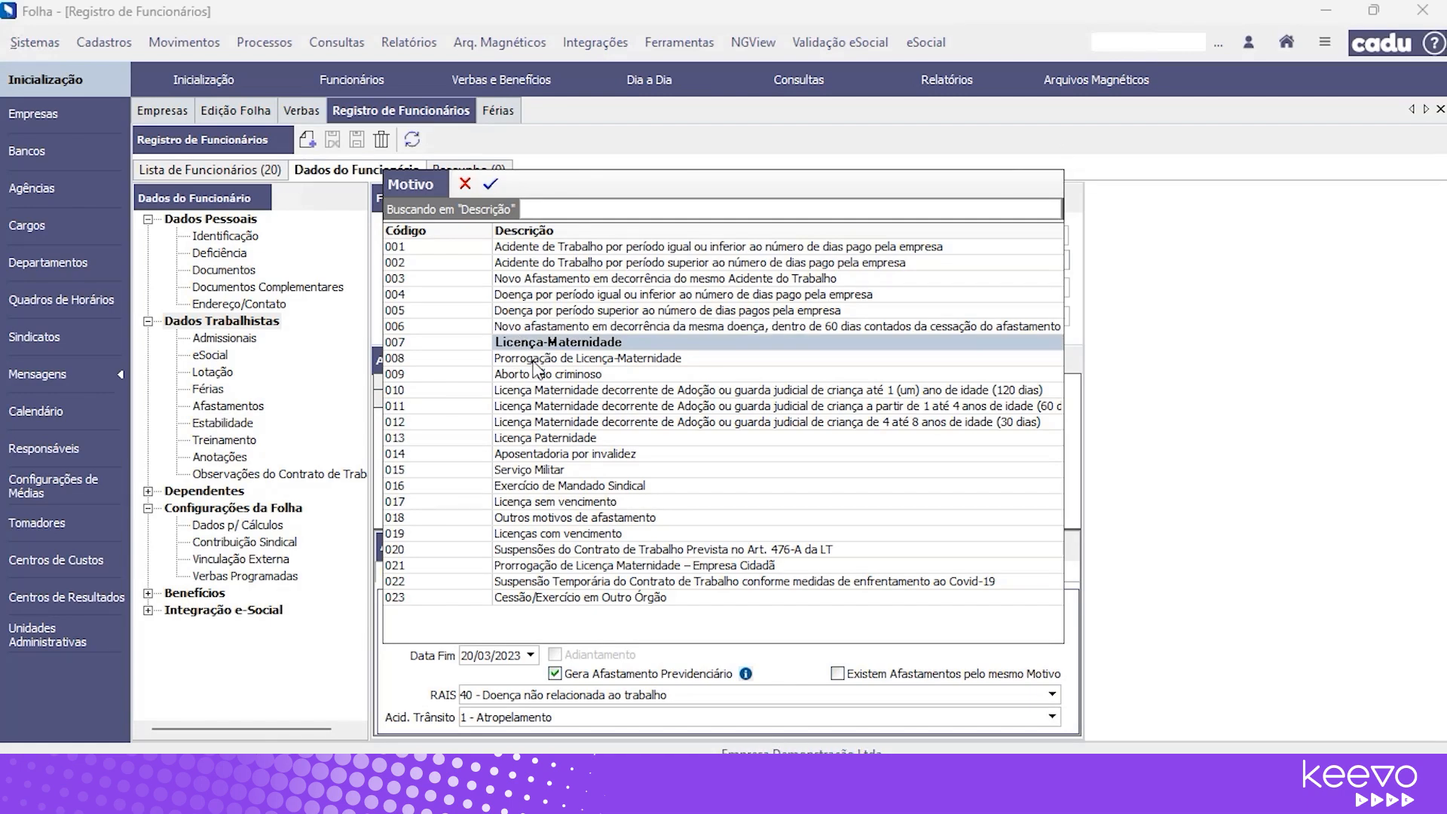